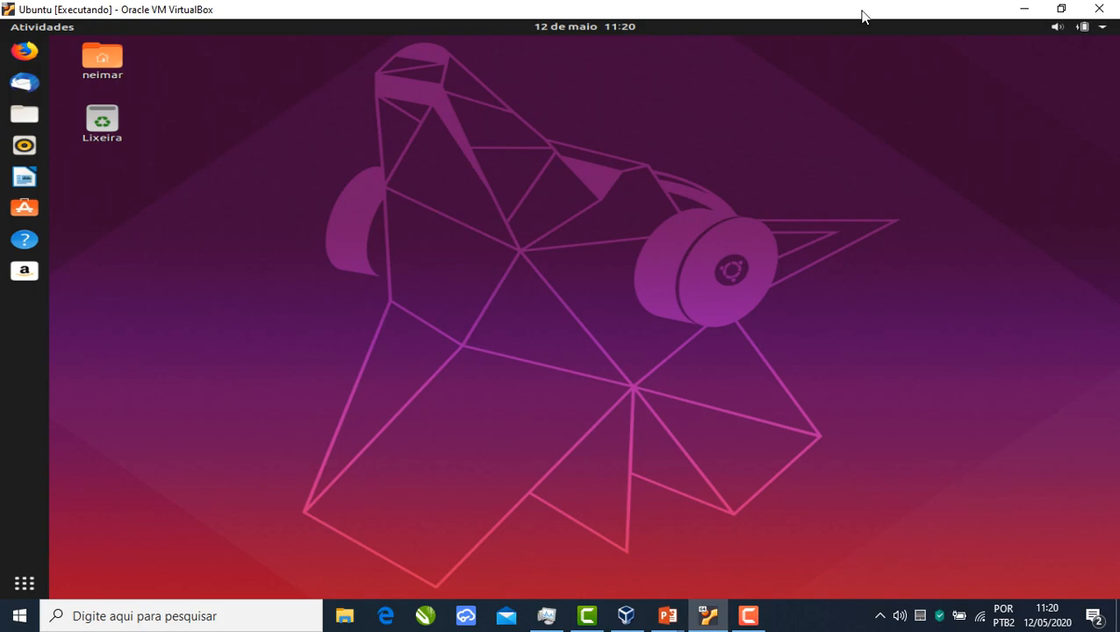
- Minimize the Ubuntu virtual machine window and examine the user folder, Este Computador and Lixeira icons on the Windows desktop
{"action": "left_click", "coordinate": [1024, 9]}
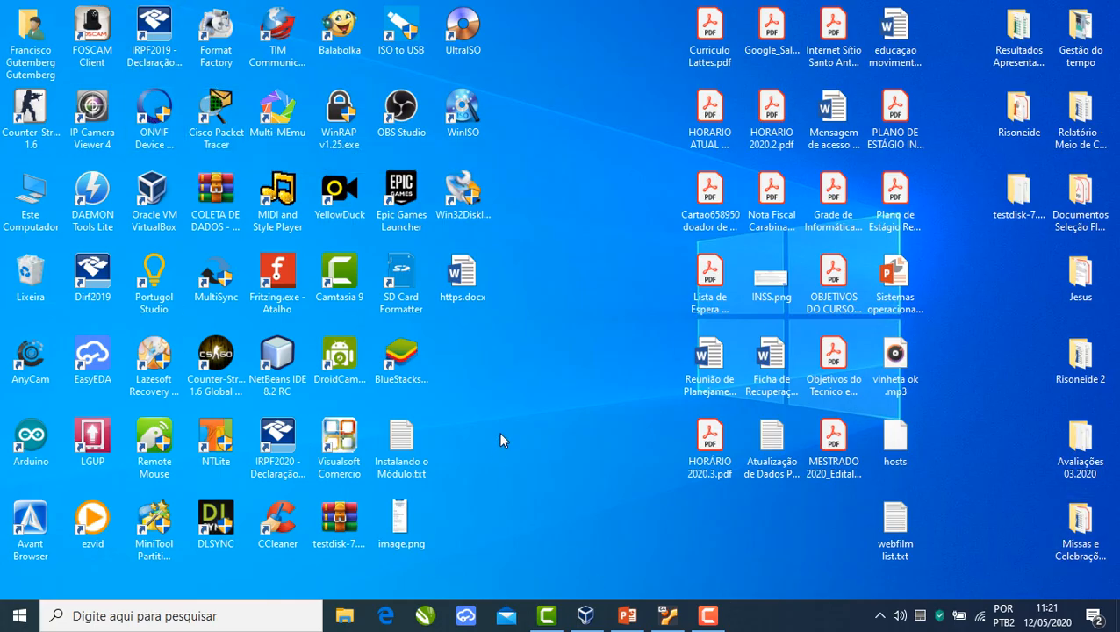
{"action": "left_click", "coordinate": [23, 18]}
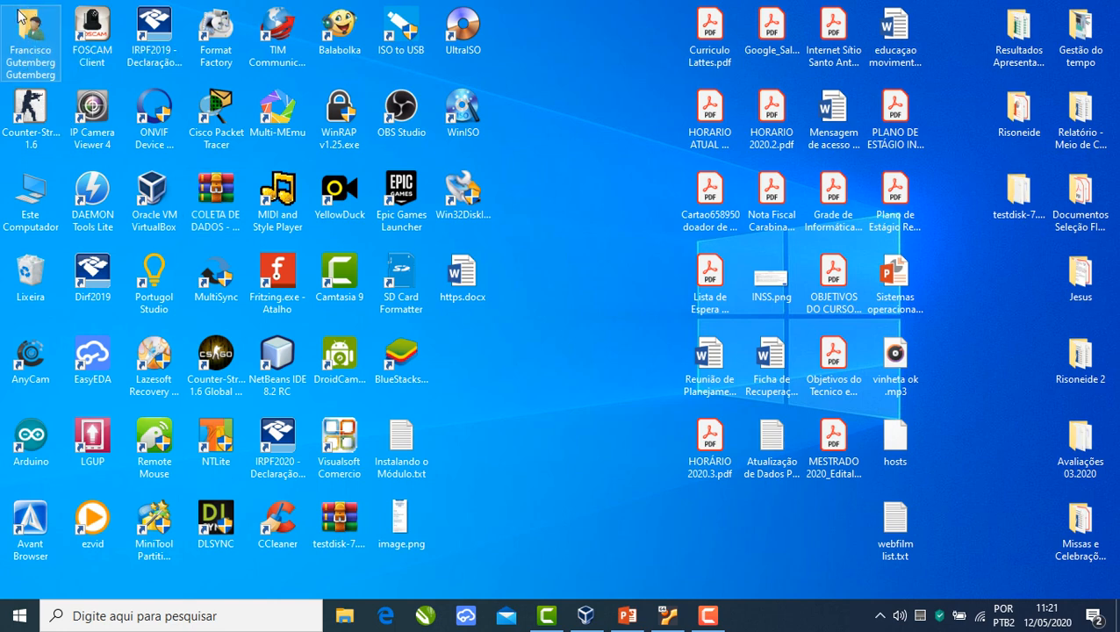
{"action": "left_click", "coordinate": [33, 200]}
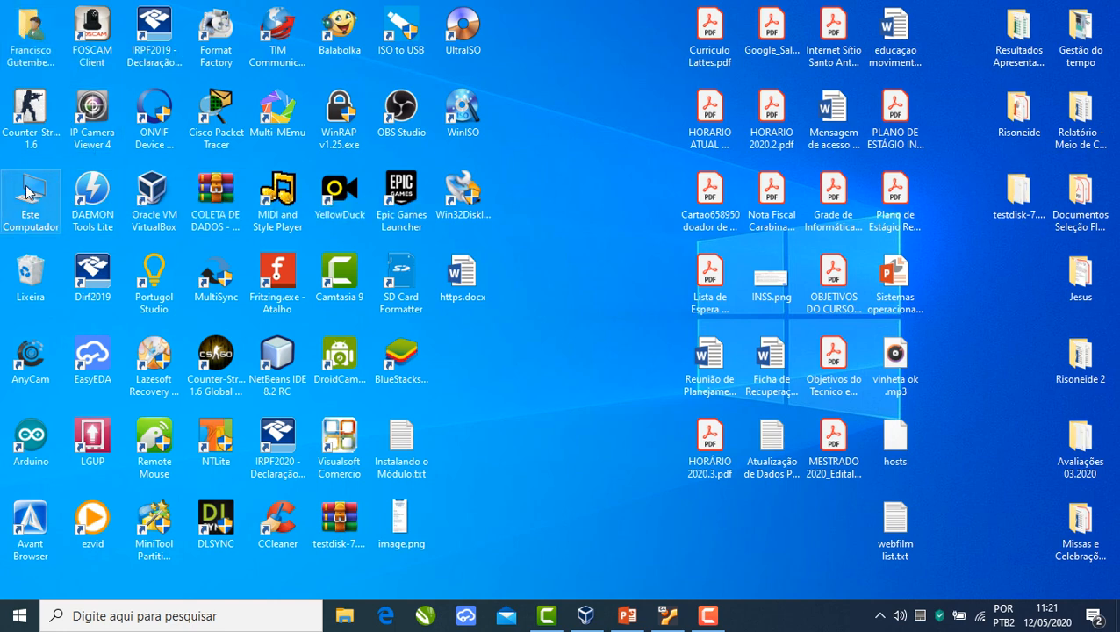
{"action": "left_click", "coordinate": [31, 263]}
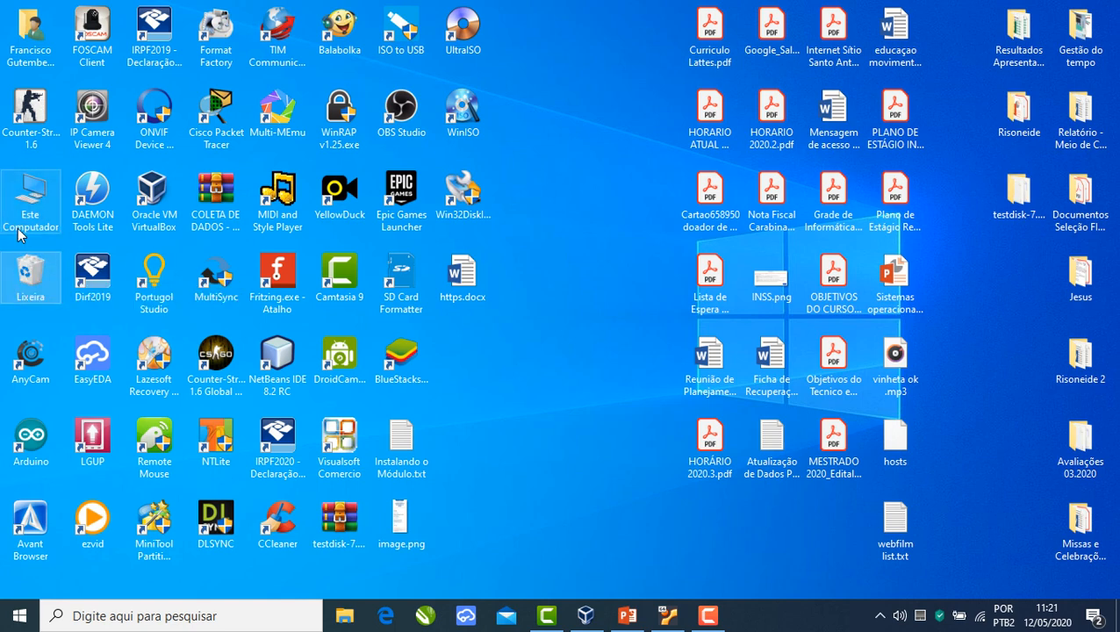
{"action": "left_click", "coordinate": [51, 44]}
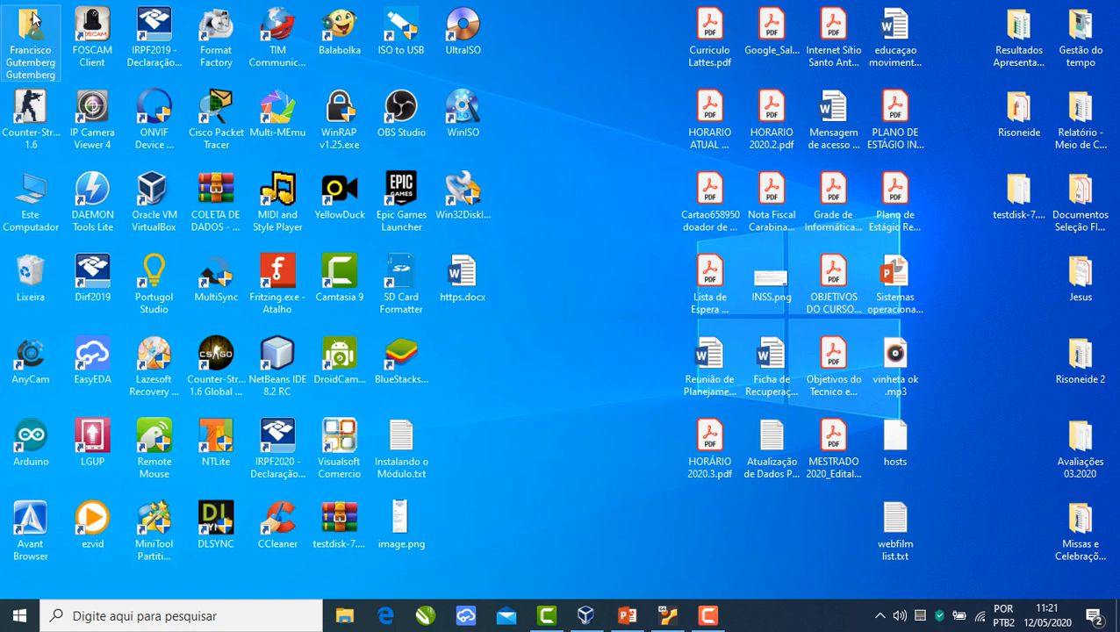
{"action": "left_click", "coordinate": [546, 417]}
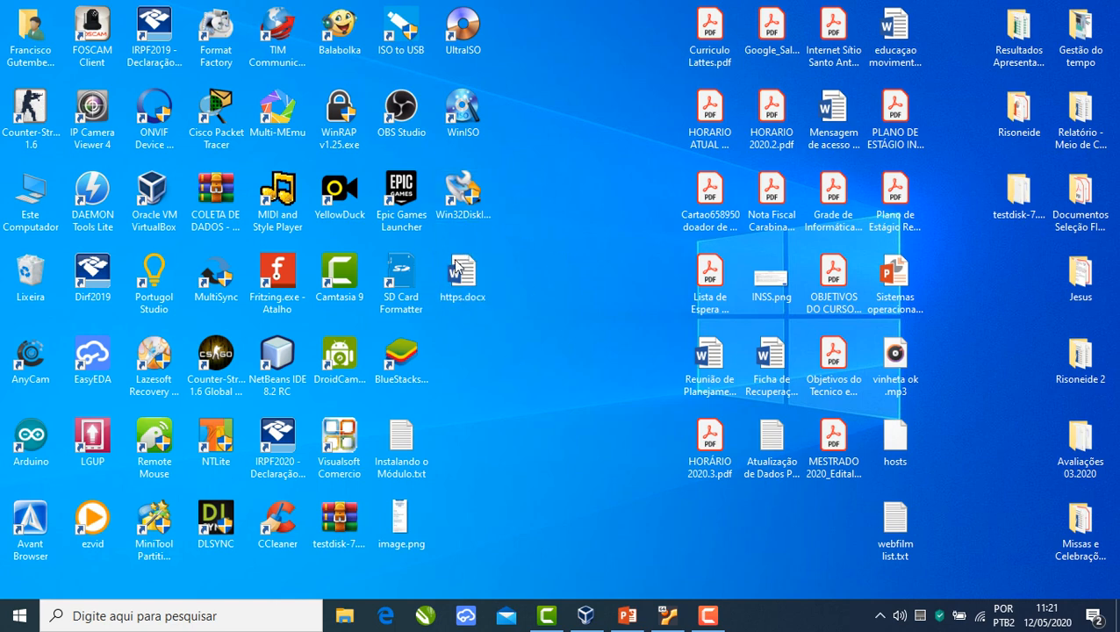
{"action": "mouse_move", "coordinate": [455, 278]}
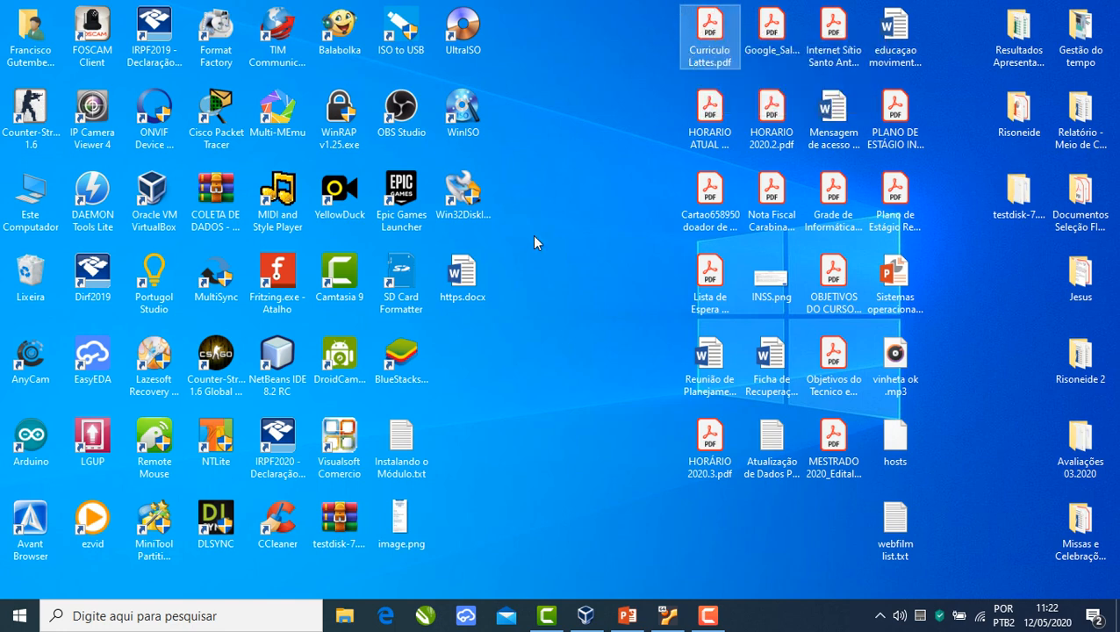
{"action": "left_click", "coordinate": [556, 360]}
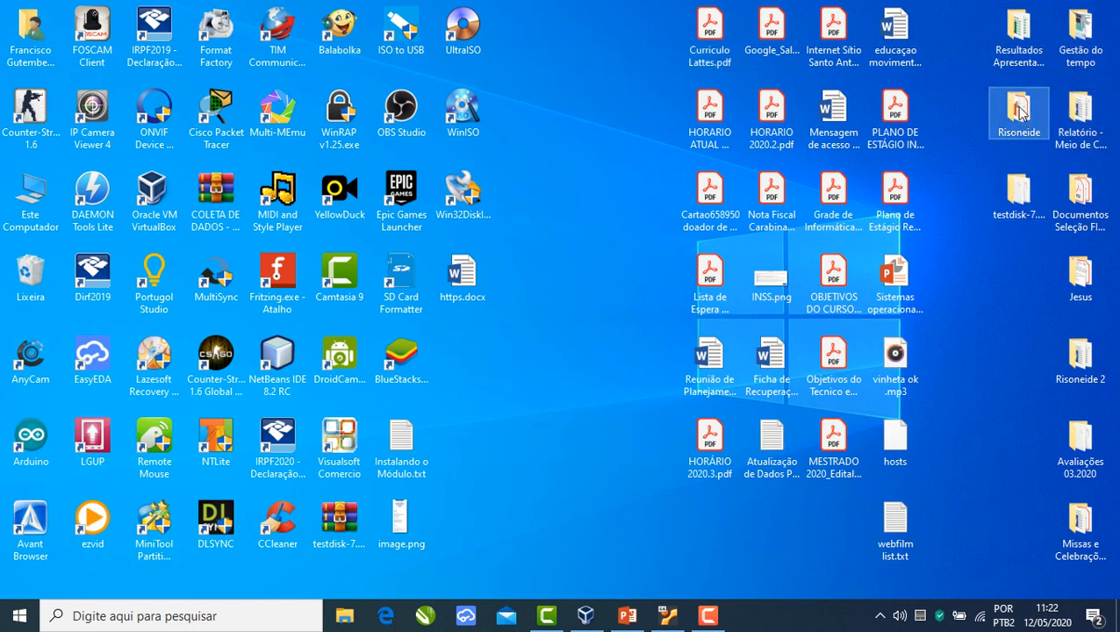
- Examine the folder icons on the desktop, including Gestão do tempo and the Relatório folder, by selecting them one after another
{"action": "left_click", "coordinate": [1077, 36]}
{"action": "left_click", "coordinate": [1080, 114]}
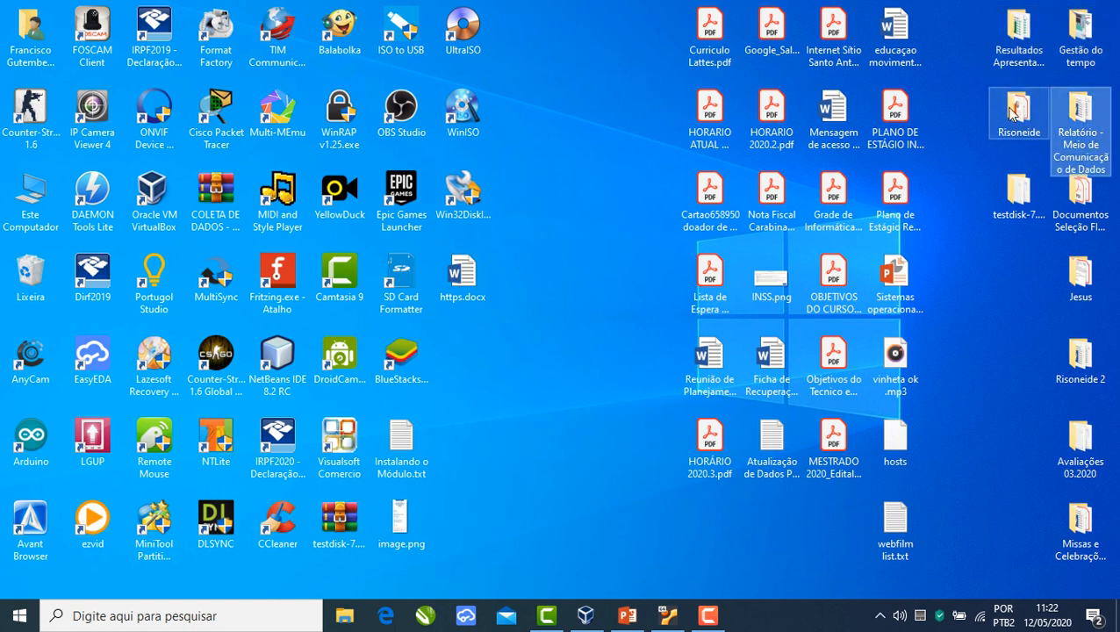
{"action": "left_click", "coordinate": [1015, 116]}
{"action": "left_click", "coordinate": [1009, 39]}
{"action": "left_click", "coordinate": [1080, 43]}
{"action": "left_click", "coordinate": [1082, 123]}
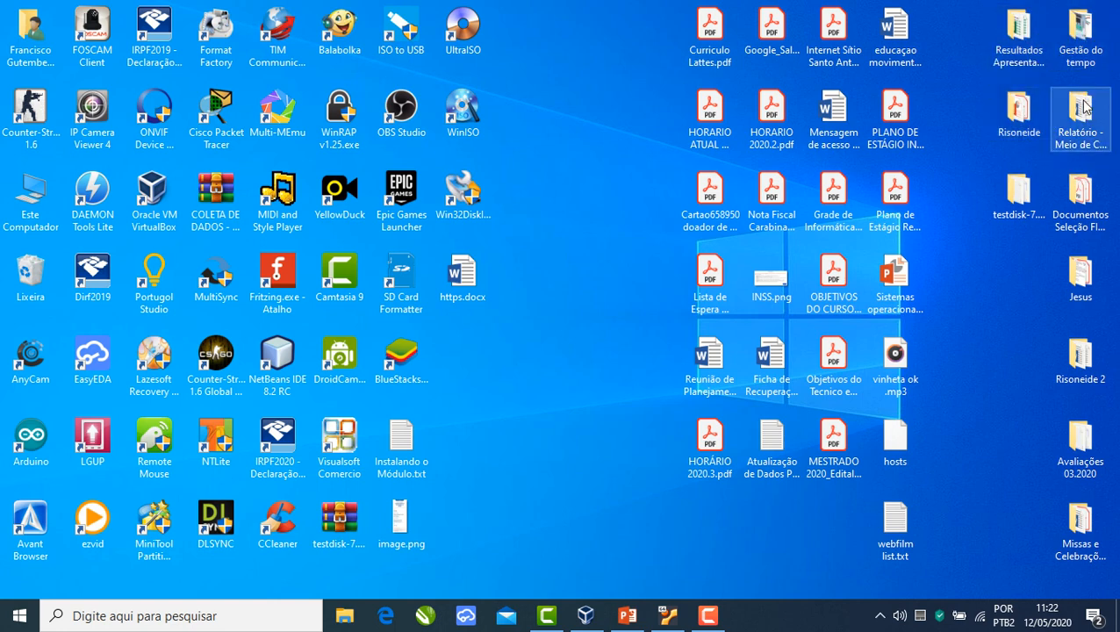
{"action": "left_click", "coordinate": [1078, 193]}
{"action": "left_click", "coordinate": [1018, 122]}
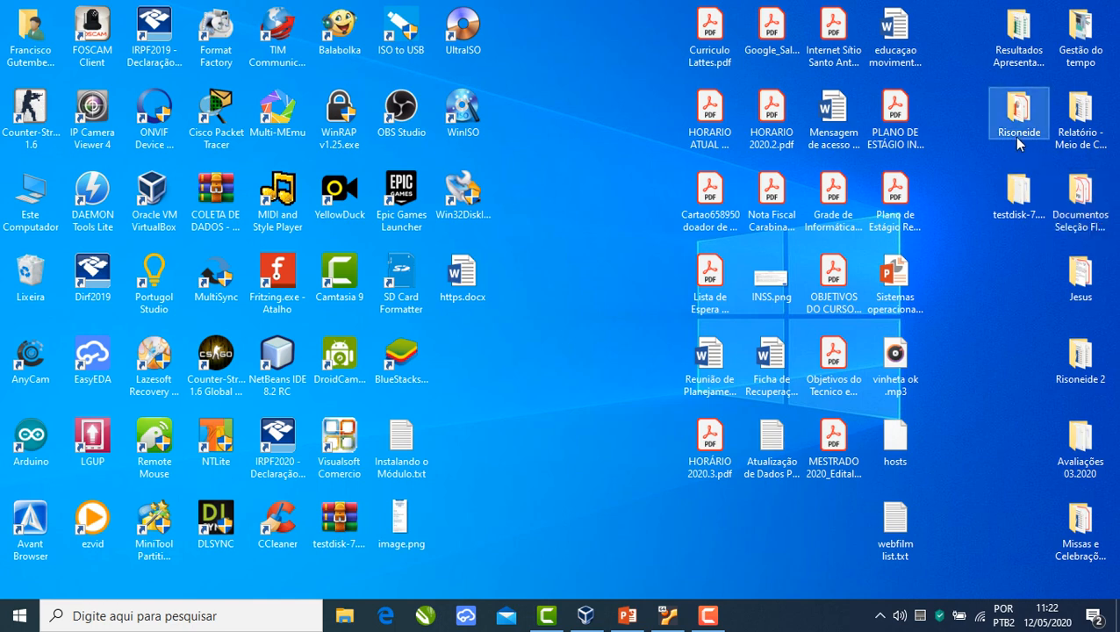
- Open the desktop folder Gestão do tempo, examine its video and presentation files, and close the folder window
{"action": "double_click", "coordinate": [1080, 39]}
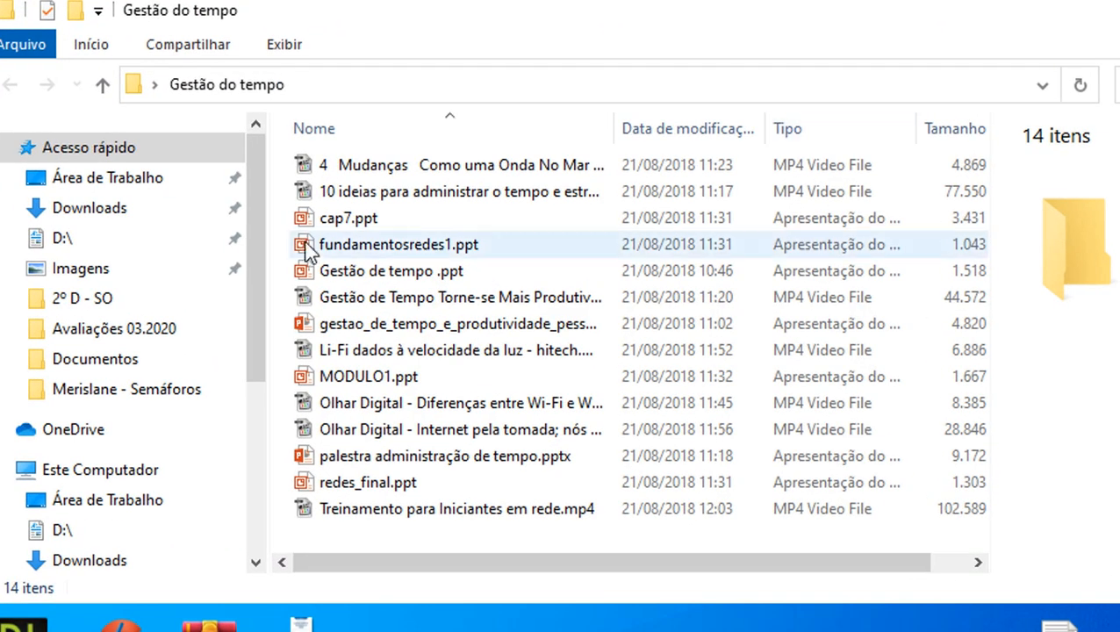
{"action": "left_click", "coordinate": [358, 167]}
{"action": "left_click", "coordinate": [359, 191]}
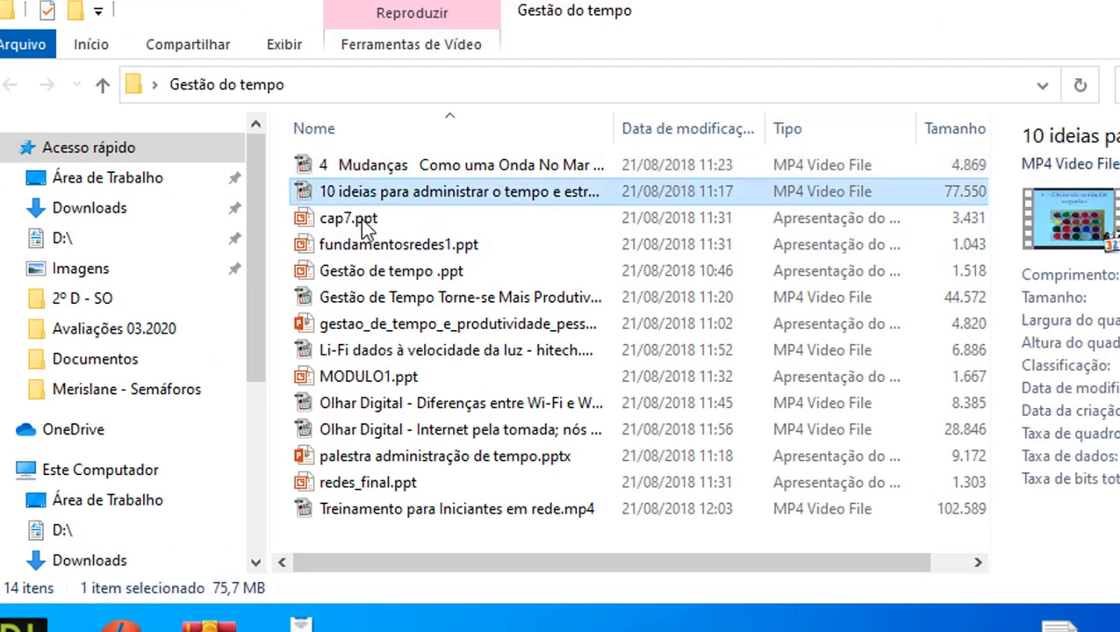
{"action": "left_click", "coordinate": [361, 218]}
{"action": "left_click", "coordinate": [370, 246]}
{"action": "left_click", "coordinate": [378, 271]}
{"action": "left_click", "coordinate": [388, 298]}
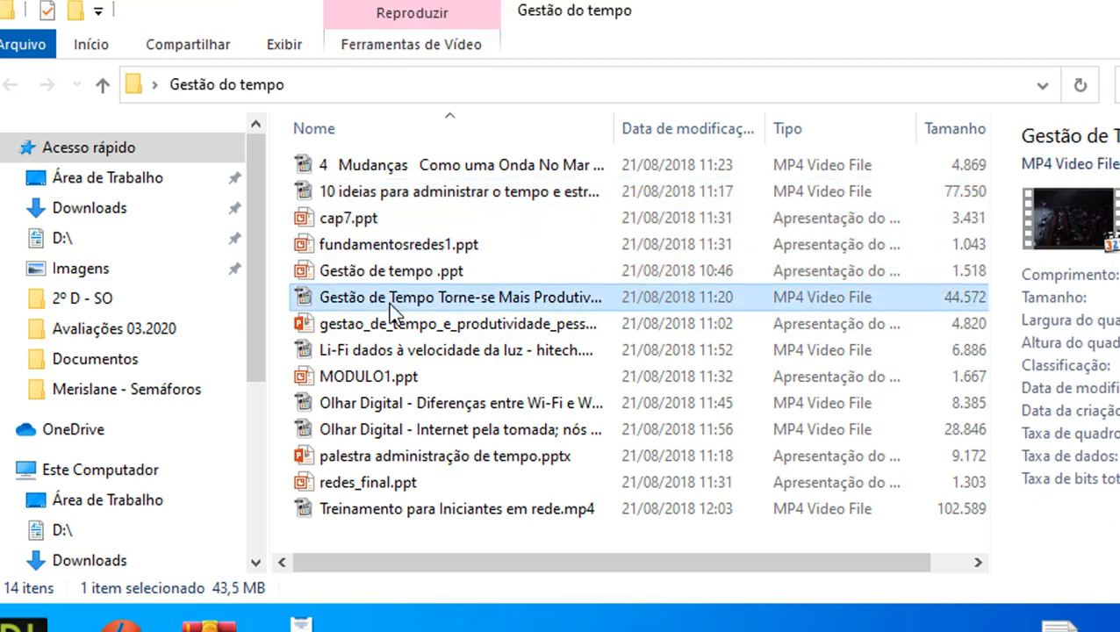
{"action": "left_click", "coordinate": [388, 348]}
{"action": "left_click", "coordinate": [389, 326]}
{"action": "left_click", "coordinate": [388, 350]}
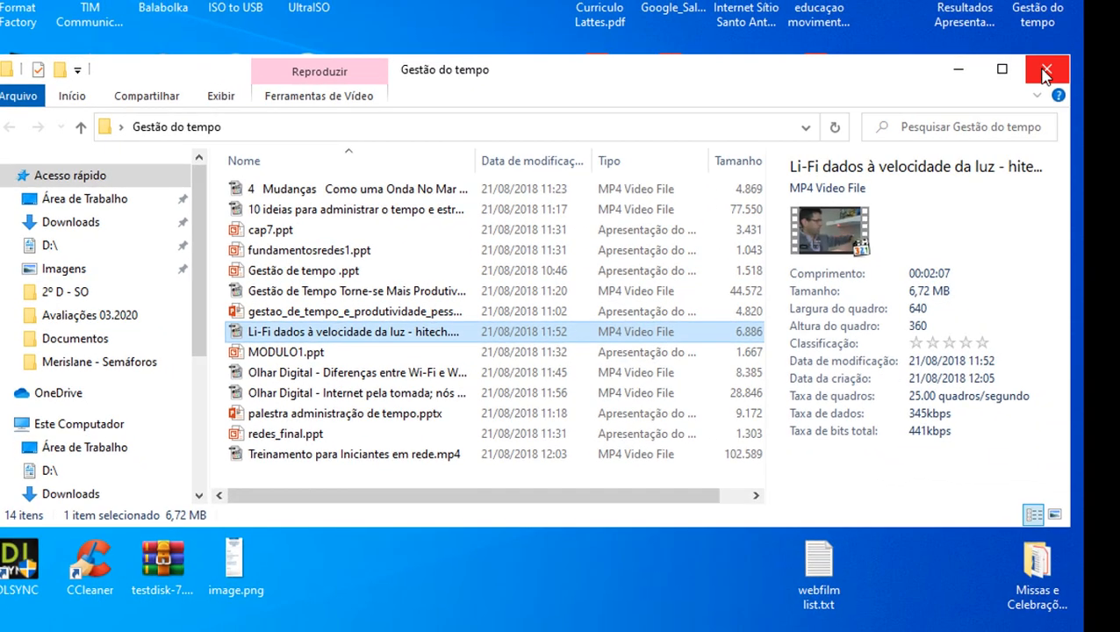
{"action": "left_click", "coordinate": [1045, 72]}
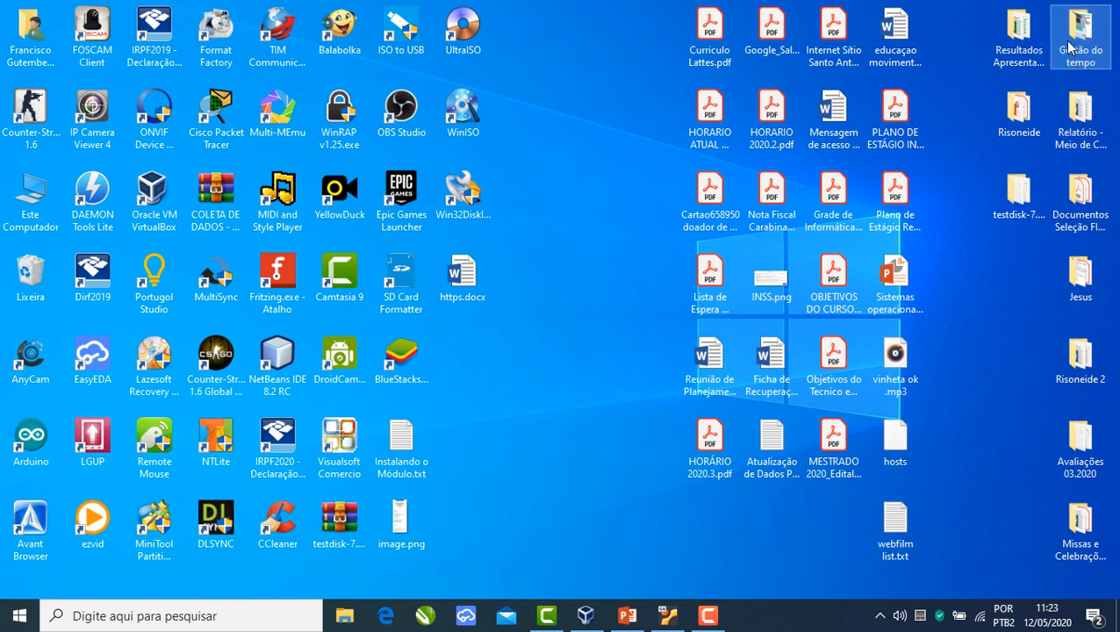
- Select the group of document files on the desktop, replace it with the group of folders, and clear the selection
{"action": "left_click", "coordinate": [1053, 53]}
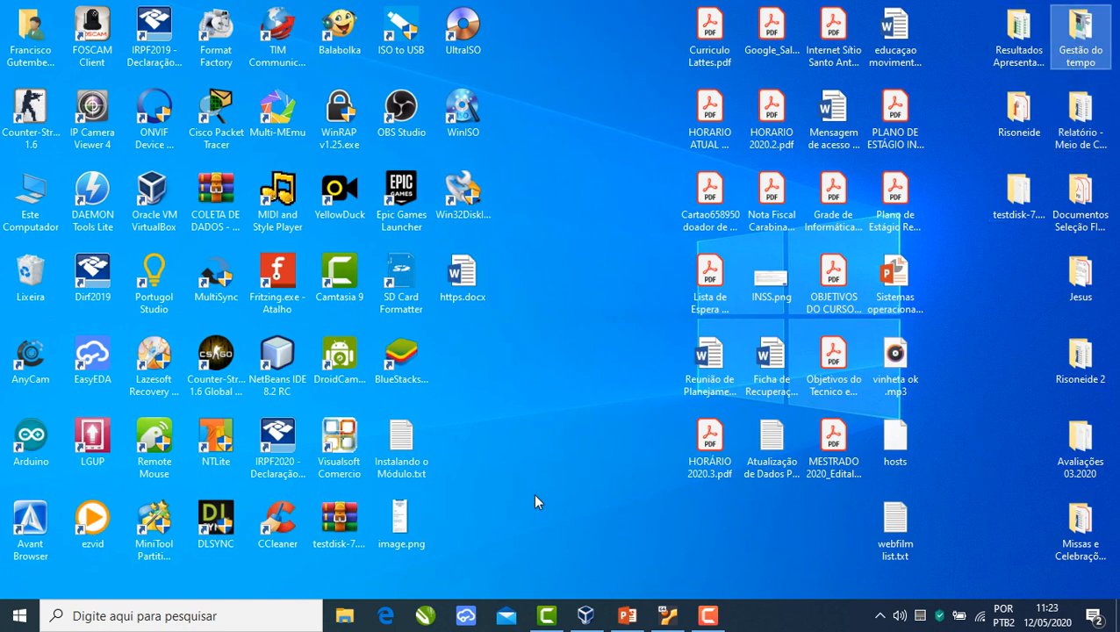
{"action": "left_click", "coordinate": [569, 327]}
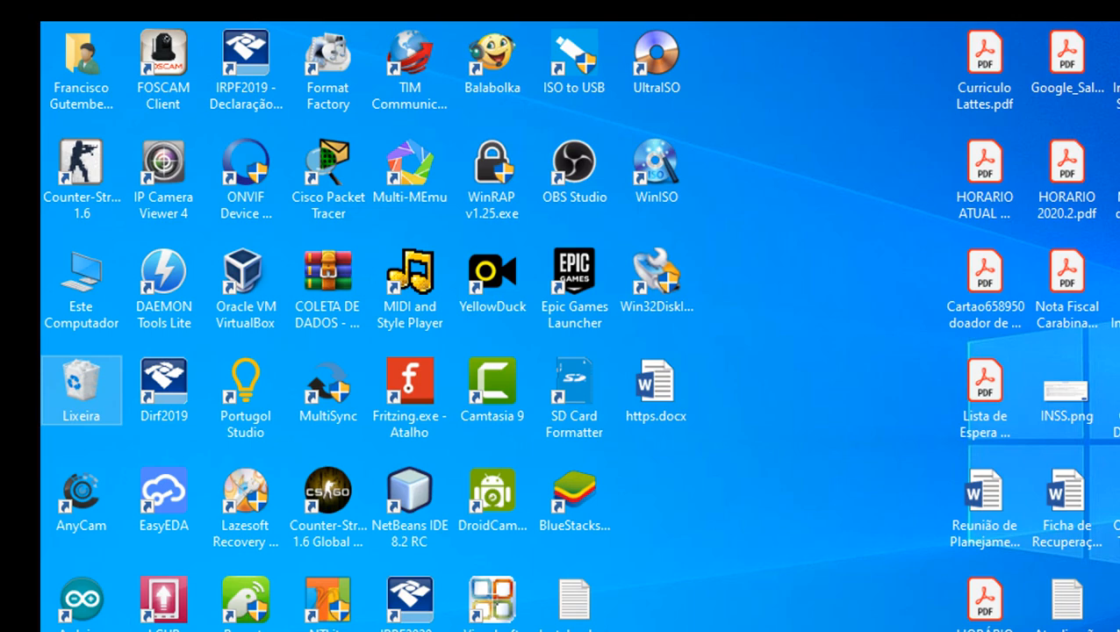
{"action": "left_click_drag", "start_coordinate": [867, 629], "coordinate": [426, 43]}
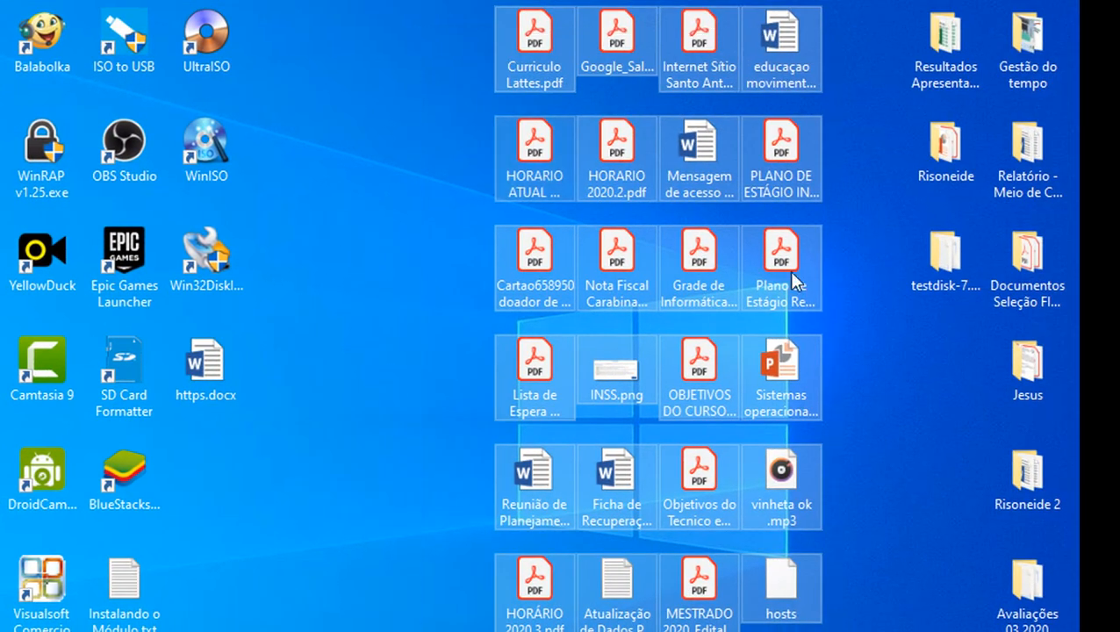
{"action": "left_click", "coordinate": [948, 372]}
{"action": "left_click_drag", "start_coordinate": [865, 4], "coordinate": [1077, 614]}
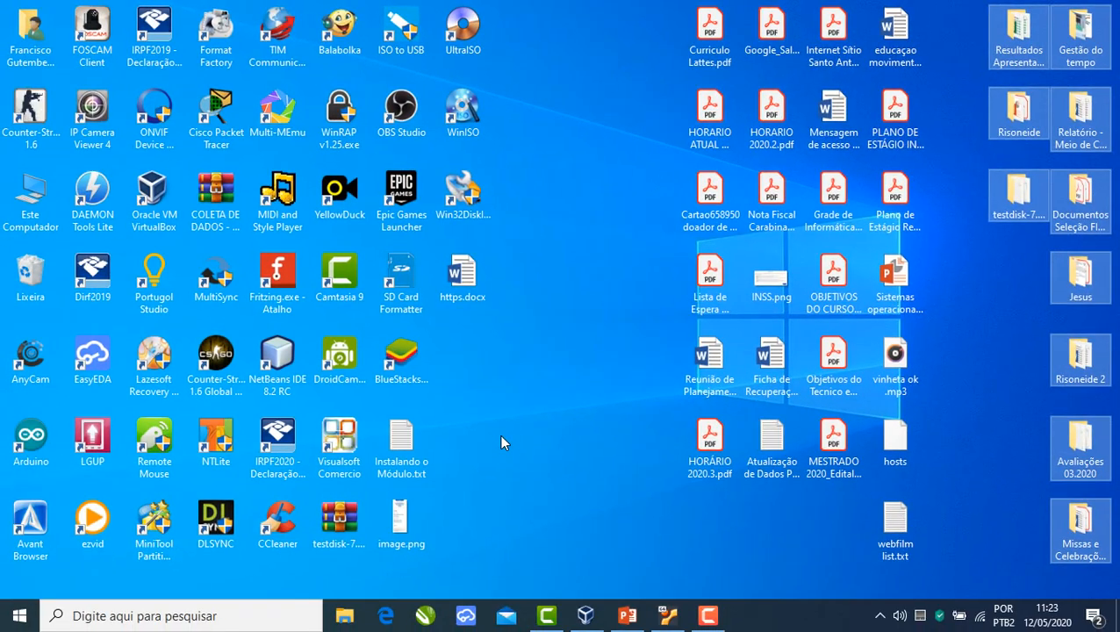
{"action": "left_click", "coordinate": [501, 436]}
- Point out the program shortcuts around WinISO and Win32Disk on the desktop by selecting the area around them
{"action": "left_click_drag", "start_coordinate": [446, 152], "coordinate": [443, 241]}
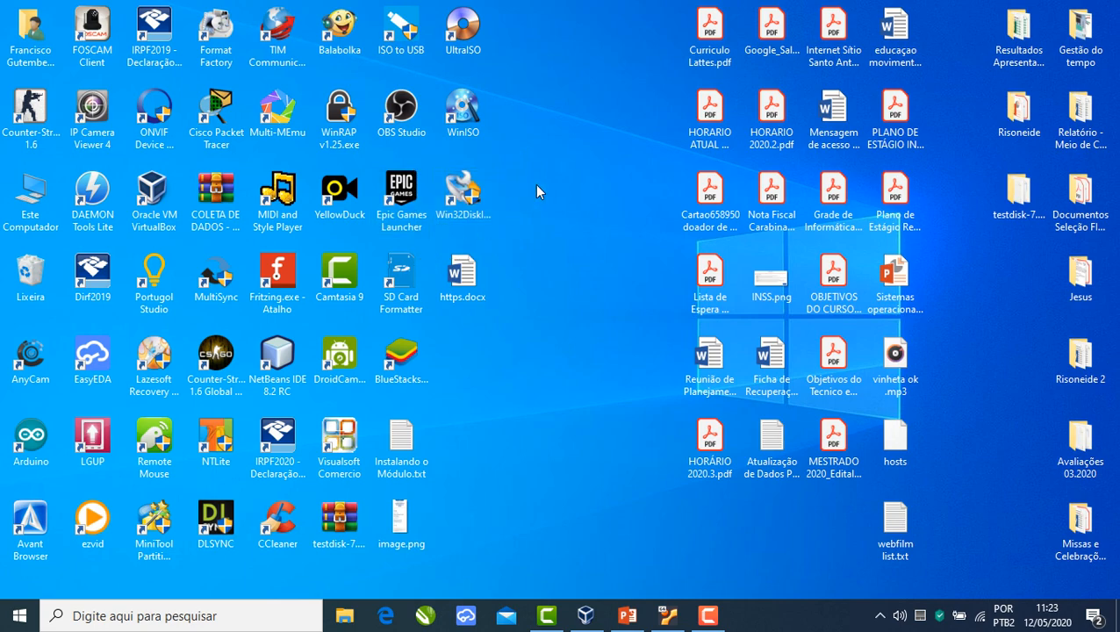
{"action": "left_click", "coordinate": [439, 154]}
{"action": "left_click_drag", "start_coordinate": [431, 170], "coordinate": [530, 238]}
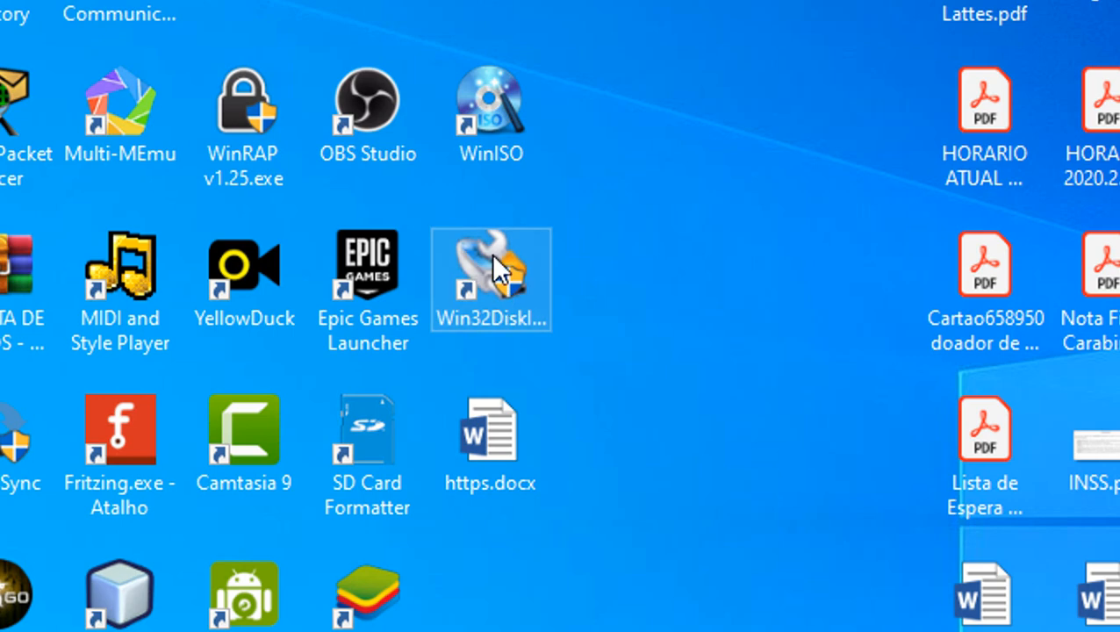
{"action": "left_click_drag", "start_coordinate": [527, 22], "coordinate": [435, 171]}
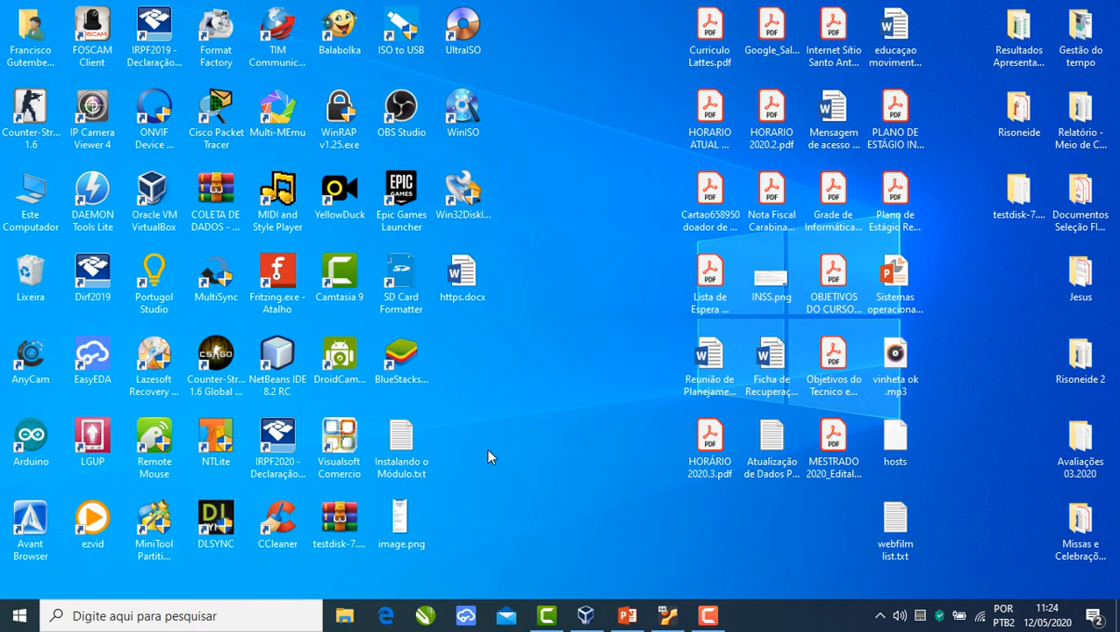
- Open File Explorer and go to D:\Documentos\EEEP Antonia Nedina - Assaré\1º Semestre - Redes de Computadores
{"action": "left_click", "coordinate": [344, 615]}
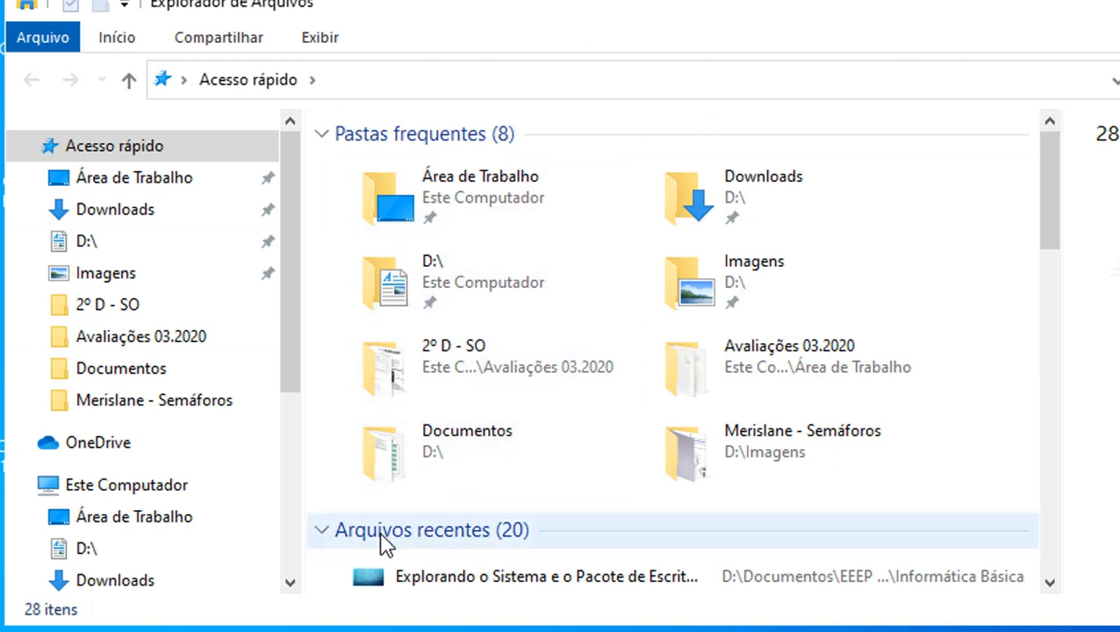
{"action": "double_click", "coordinate": [402, 457]}
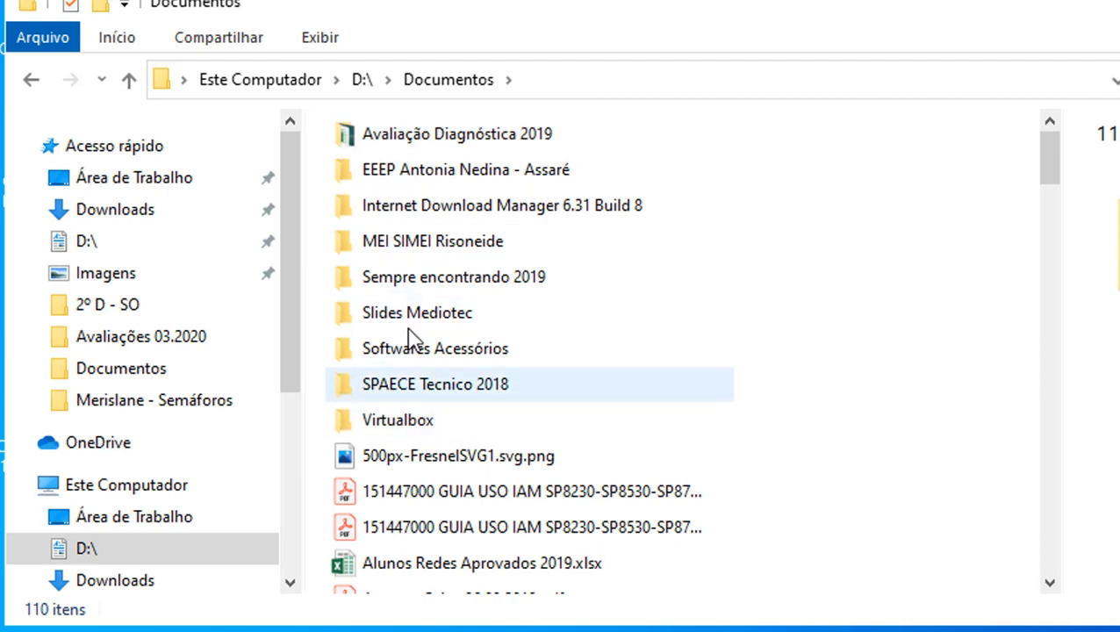
{"action": "double_click", "coordinate": [507, 175]}
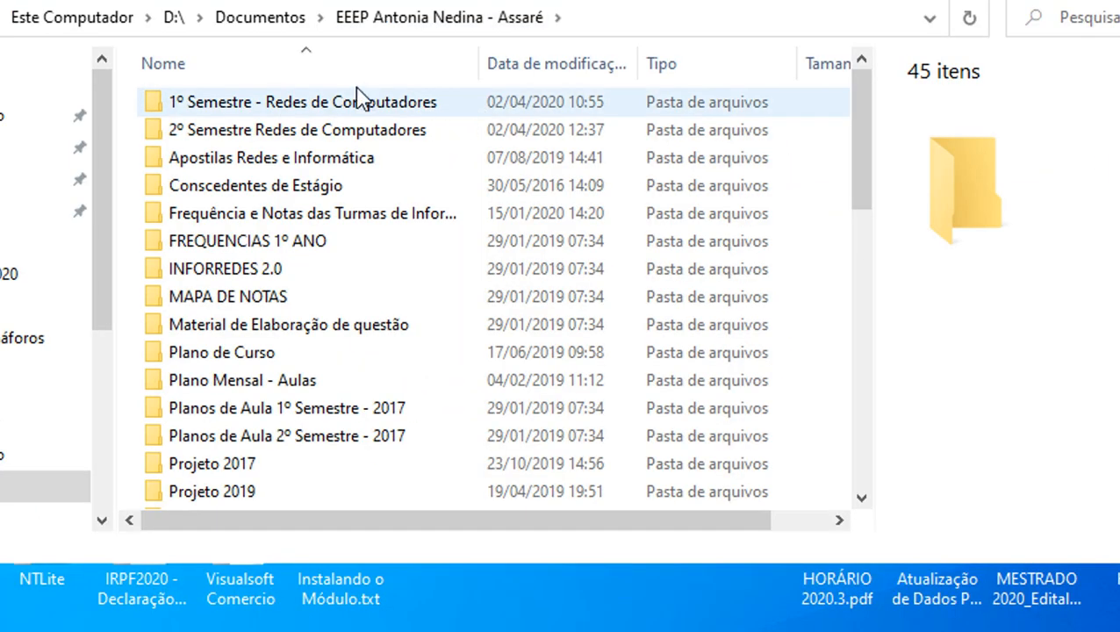
{"action": "double_click", "coordinate": [549, 167]}
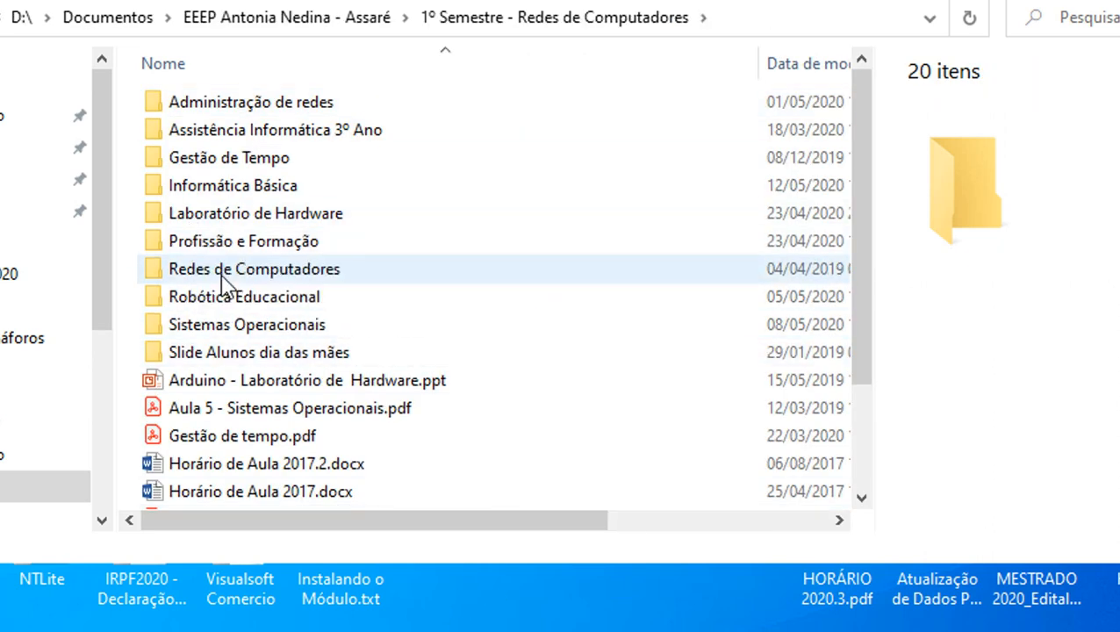
- Open the Informática Básica folder, look through its files, and return to the 1º Semestre - Redes de Computadores folder
{"action": "left_click", "coordinate": [221, 195]}
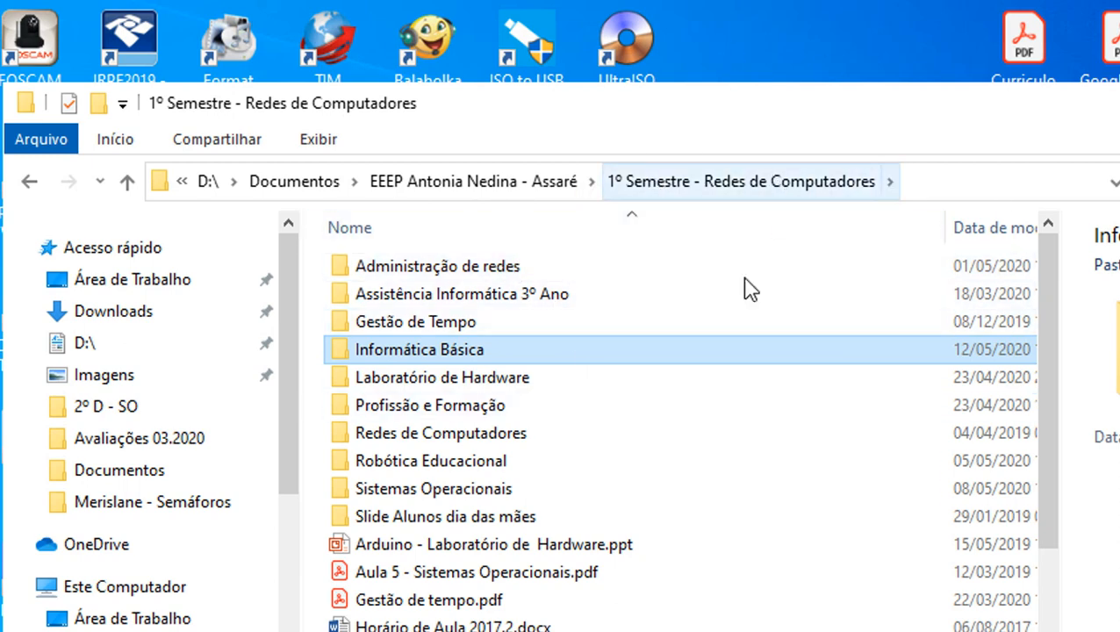
{"action": "double_click", "coordinate": [373, 352]}
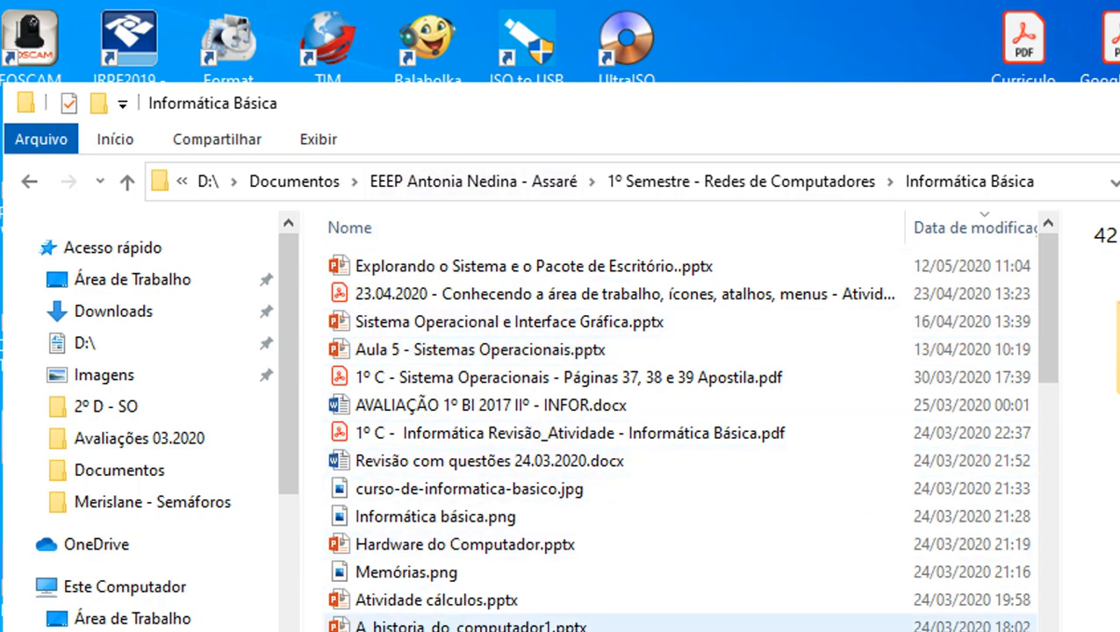
{"action": "scroll", "coordinate": [1042, 331], "scroll_direction": "down", "scroll_amount": 8}
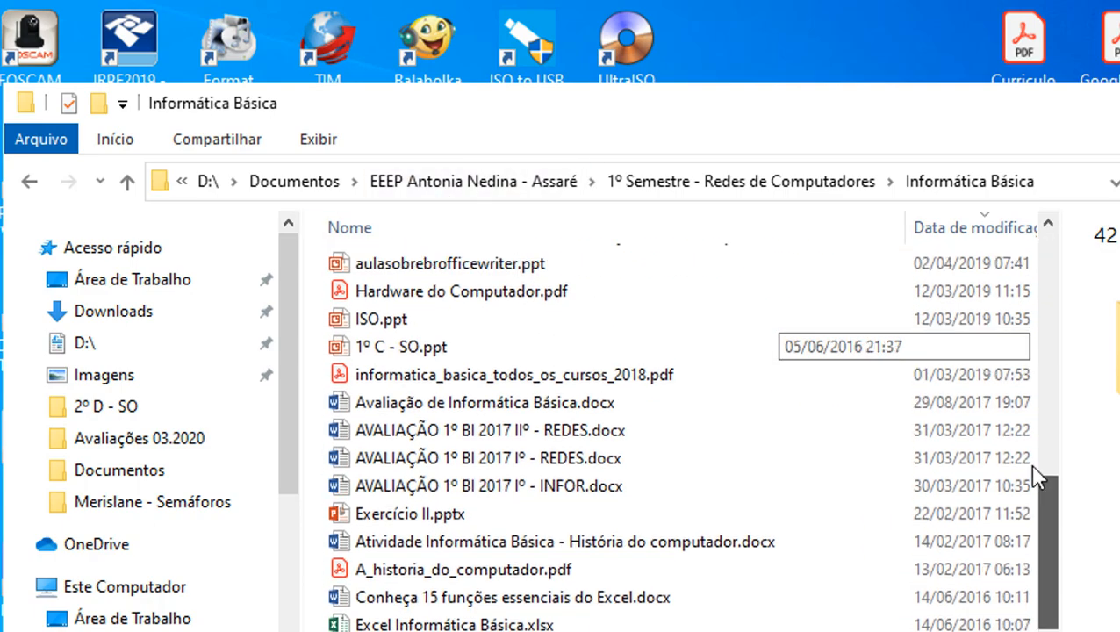
{"action": "left_click_drag", "start_coordinate": [1043, 481], "coordinate": [1042, 268]}
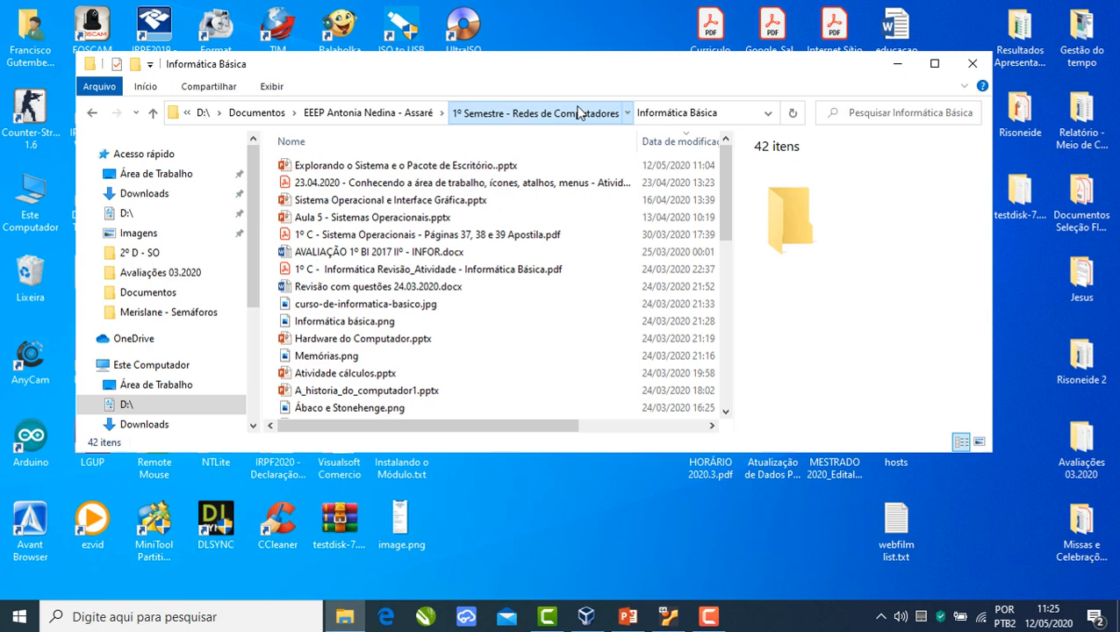
{"action": "left_click", "coordinate": [742, 180]}
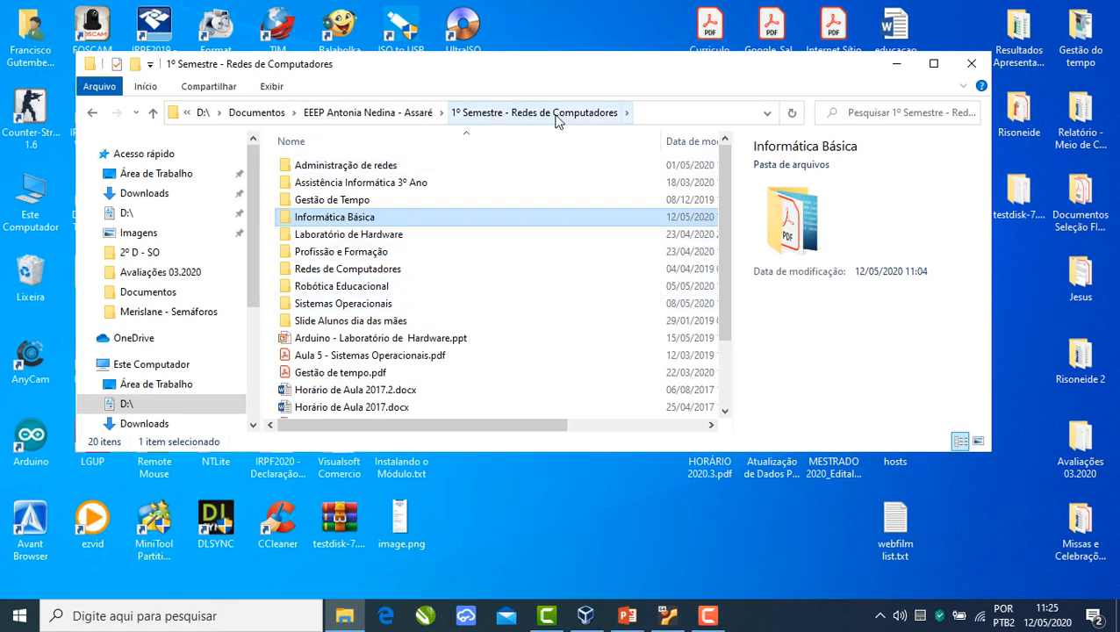
- Display the Enviar para destinations for the Informática Básica folder, dismiss them, and keep the folder selected
{"action": "right_click", "coordinate": [349, 221]}
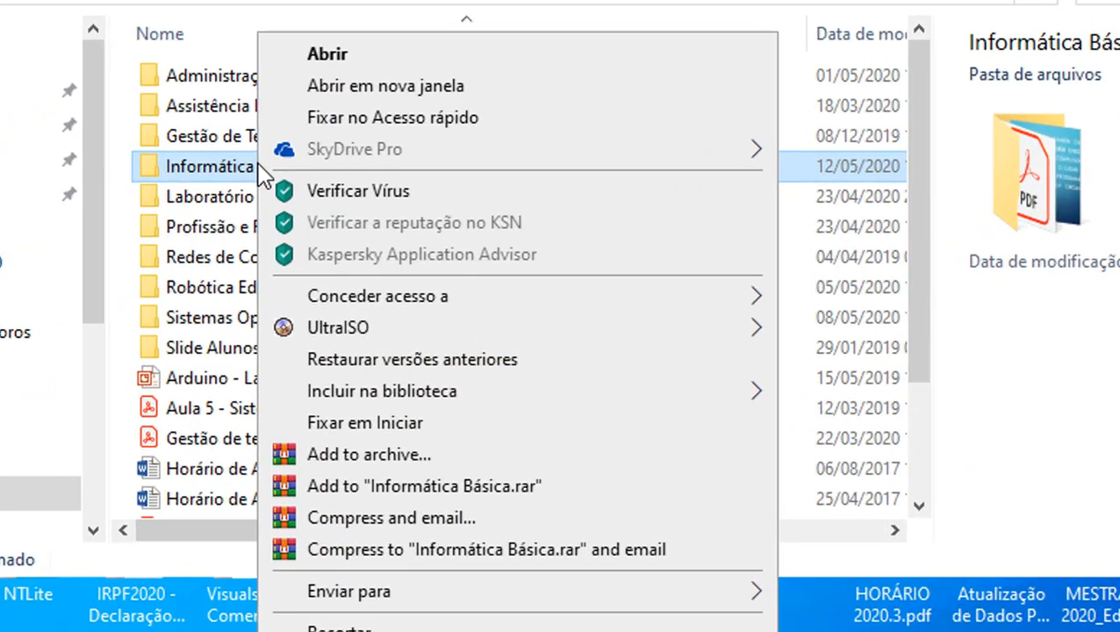
{"action": "mouse_move", "coordinate": [433, 599]}
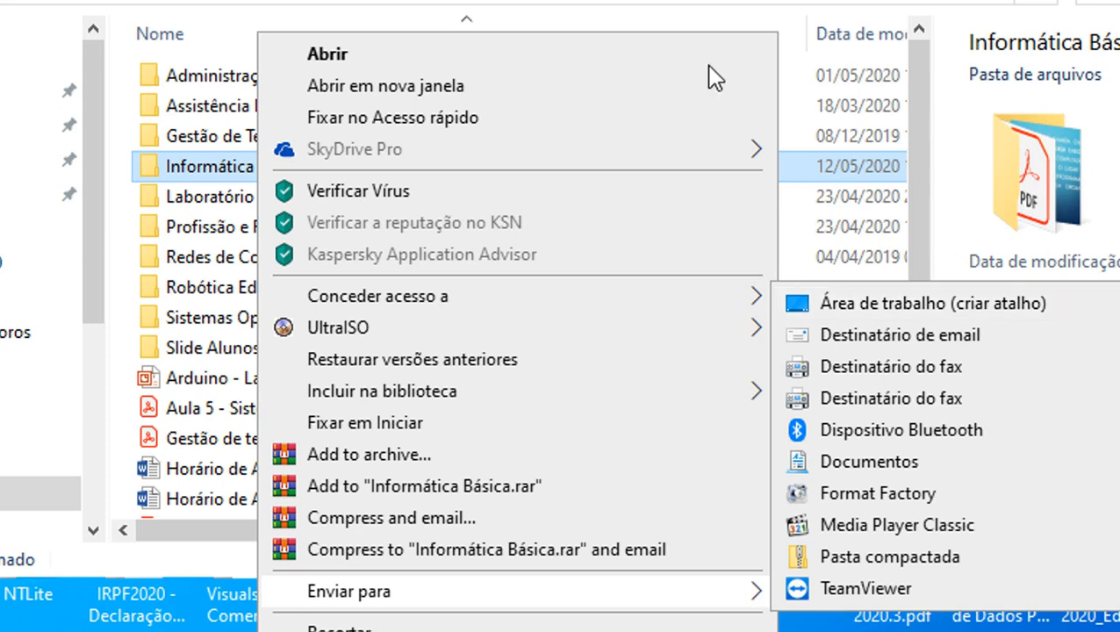
{"action": "left_click", "coordinate": [180, 144]}
{"action": "left_click", "coordinate": [200, 175]}
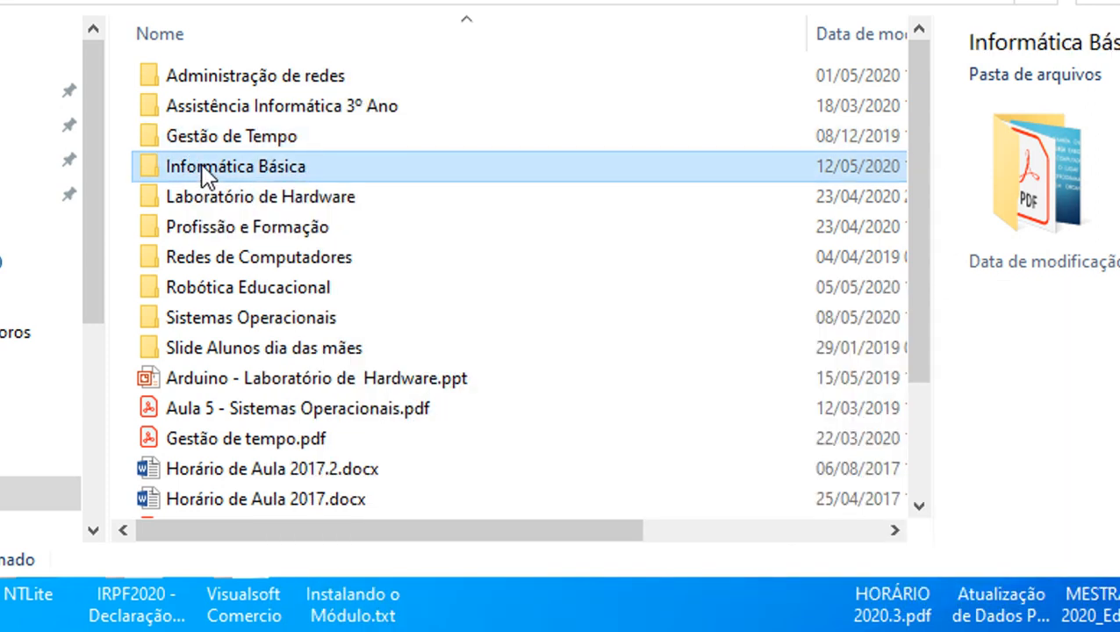
- Create a desktop shortcut to the Informática Básica folder and get the folder window out of the way
{"action": "right_click", "coordinate": [204, 174]}
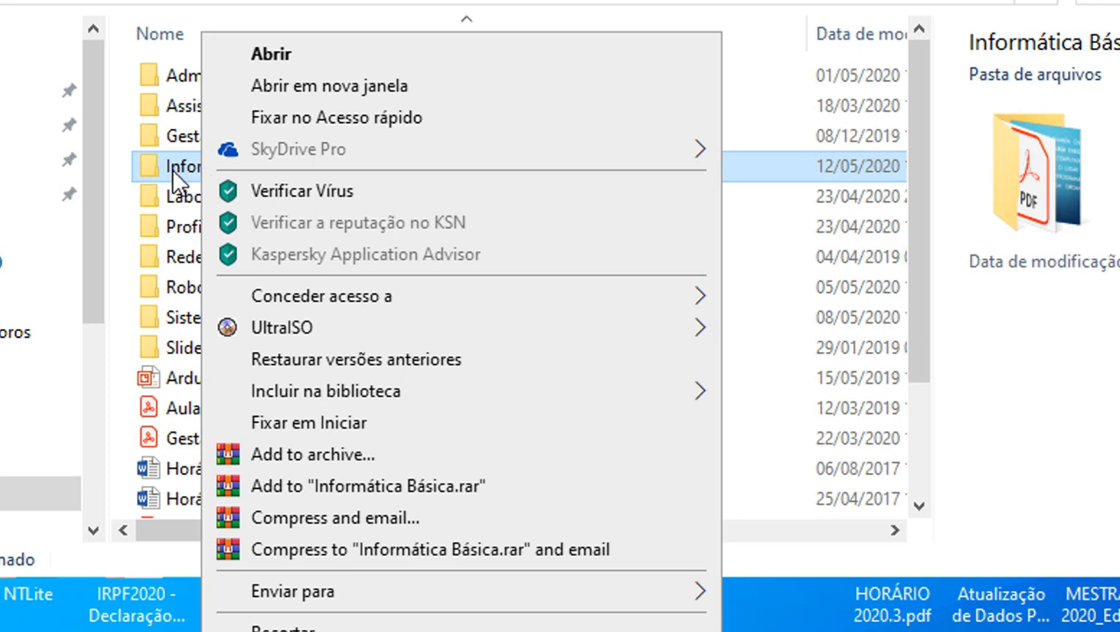
{"action": "mouse_move", "coordinate": [282, 601]}
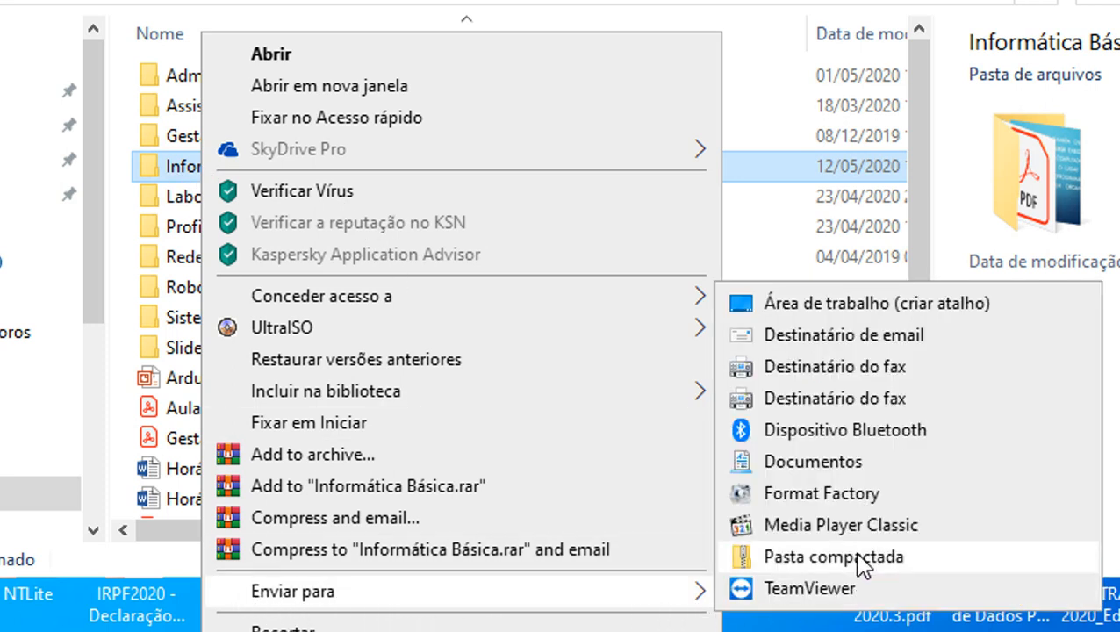
{"action": "left_click", "coordinate": [849, 308]}
{"action": "left_click", "coordinate": [970, 62]}
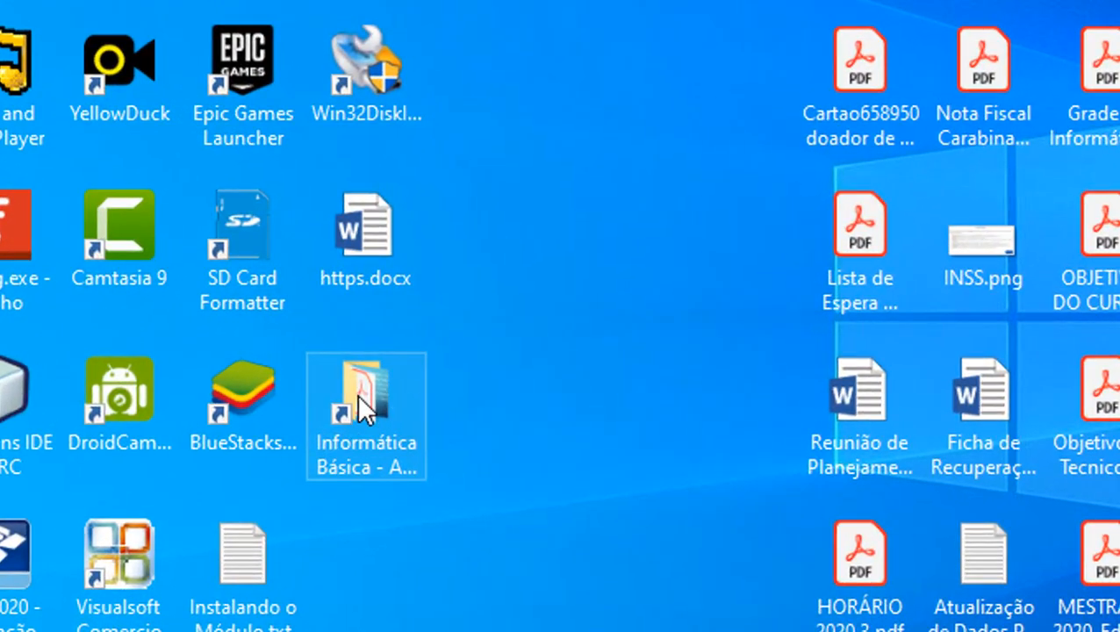
- Test the new Informática Básica desktop shortcut by opening it full screen, close the folder, and clear the icon selection
{"action": "mouse_move", "coordinate": [359, 442]}
{"action": "double_click", "coordinate": [362, 395]}
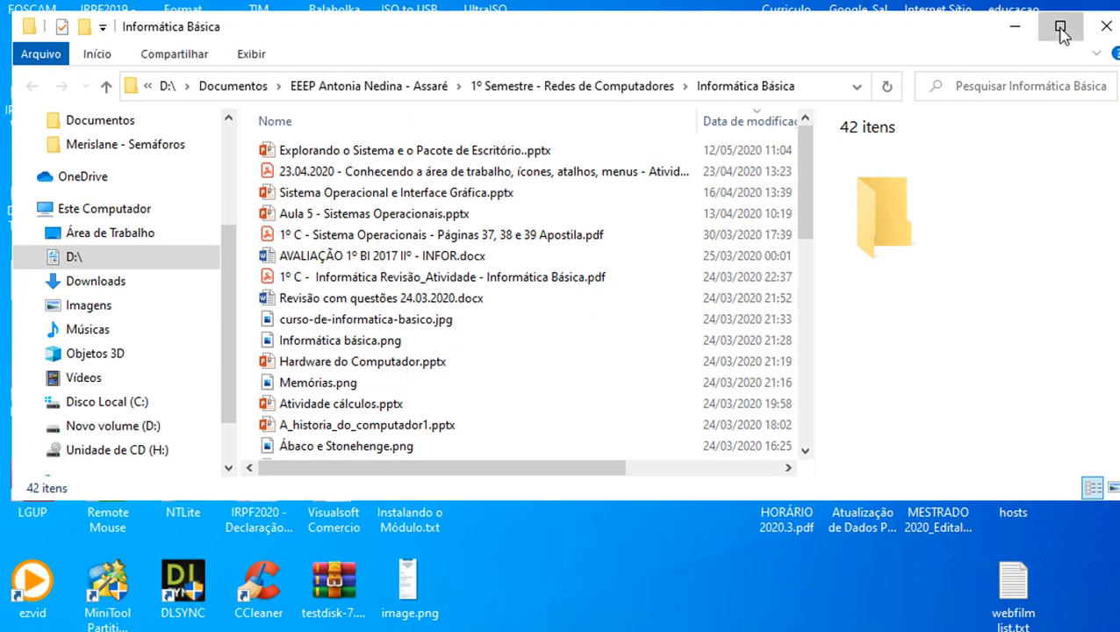
{"action": "left_click", "coordinate": [1060, 32]}
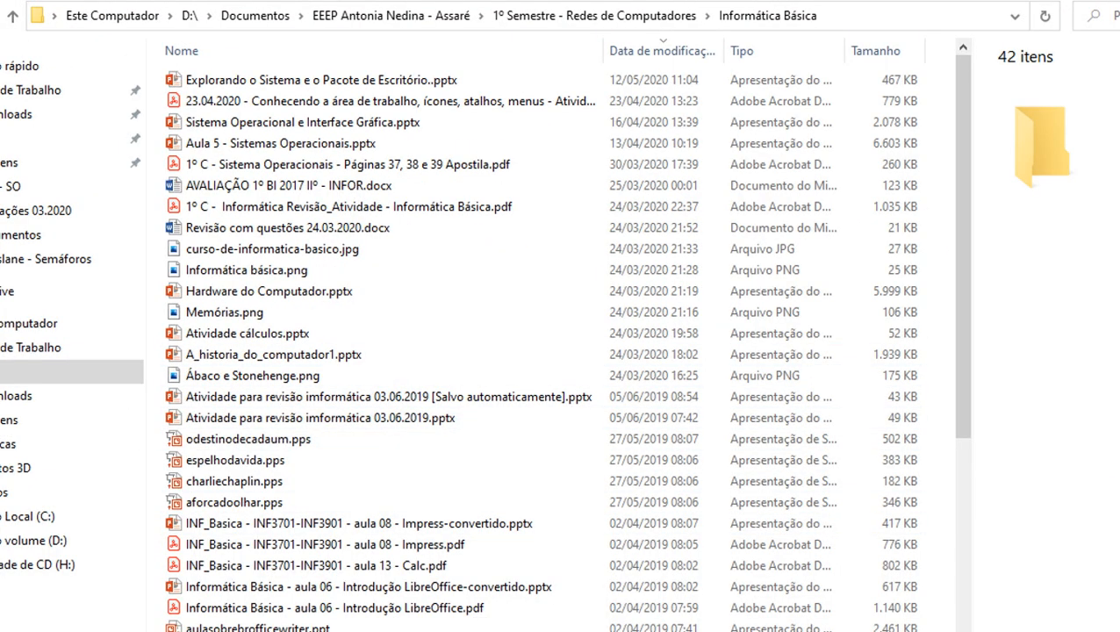
{"action": "left_click", "coordinate": [1119, 1]}
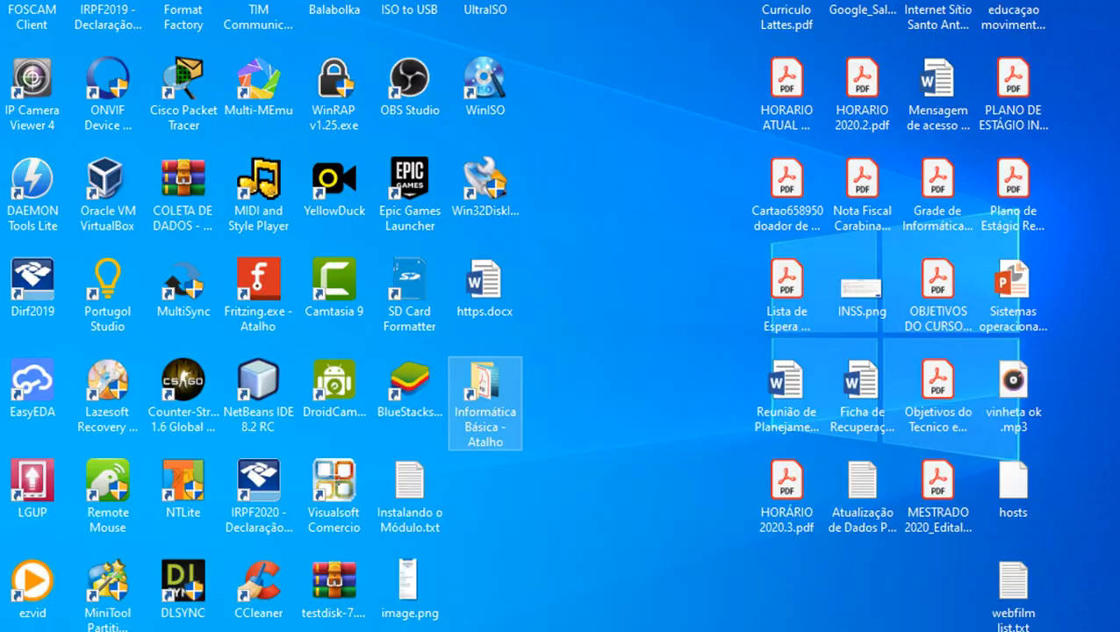
{"action": "left_click", "coordinate": [516, 410]}
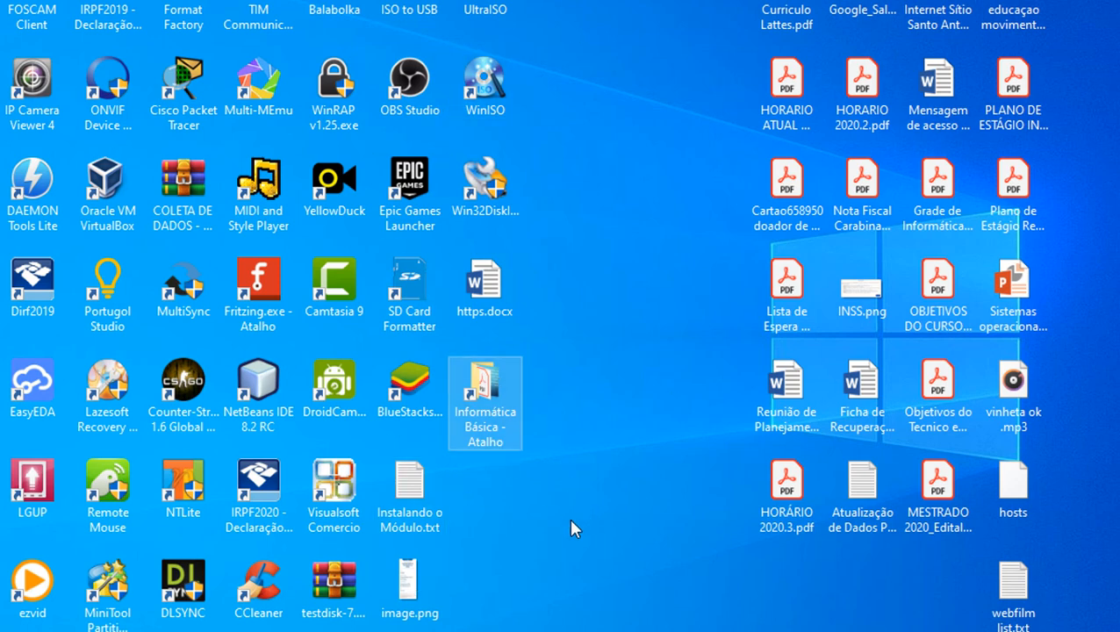
{"action": "left_click", "coordinate": [662, 380]}
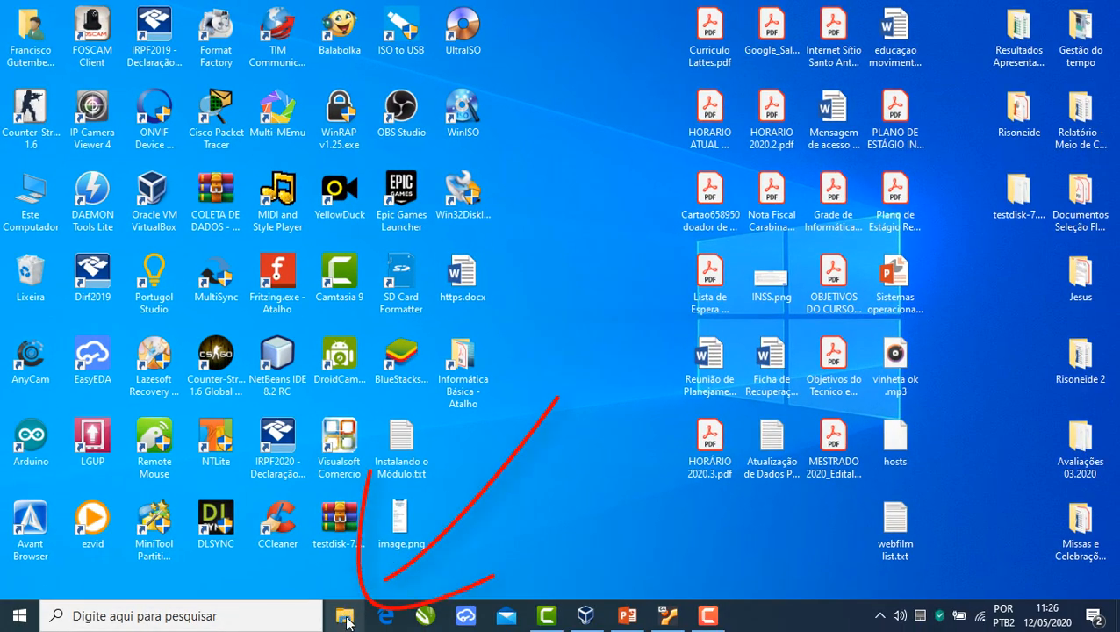
- Reach Informática Básica in File Explorer through D:\Documentos\EEEP Antonia Nedina - Assaré\1º Semestre - Redes de Computadores, and close the window
{"action": "left_click", "coordinate": [346, 619]}
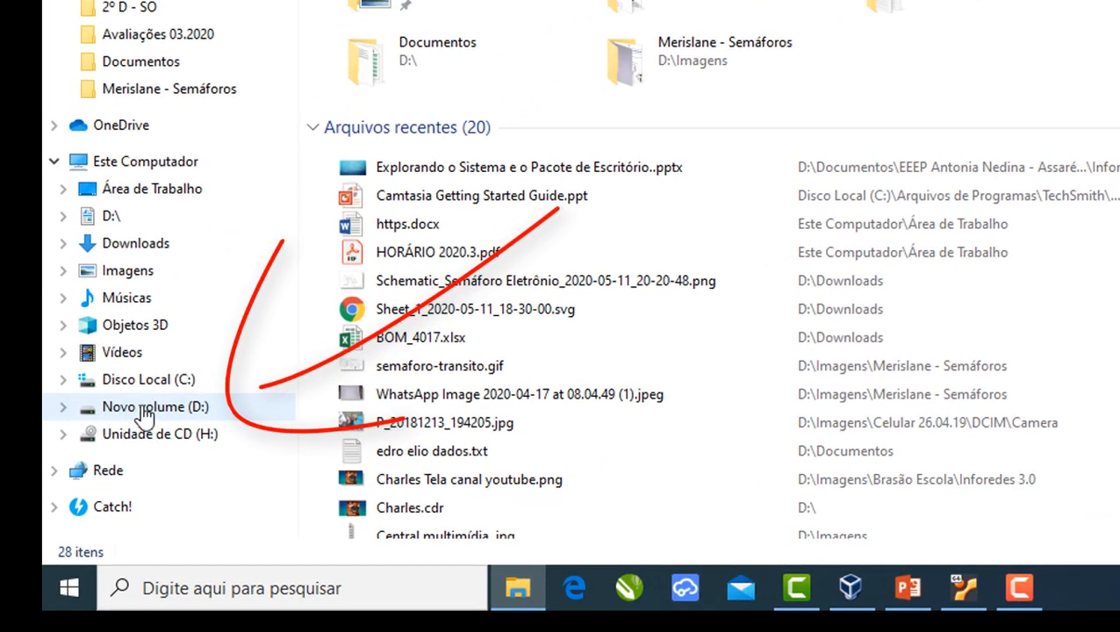
{"action": "left_click", "coordinate": [180, 415]}
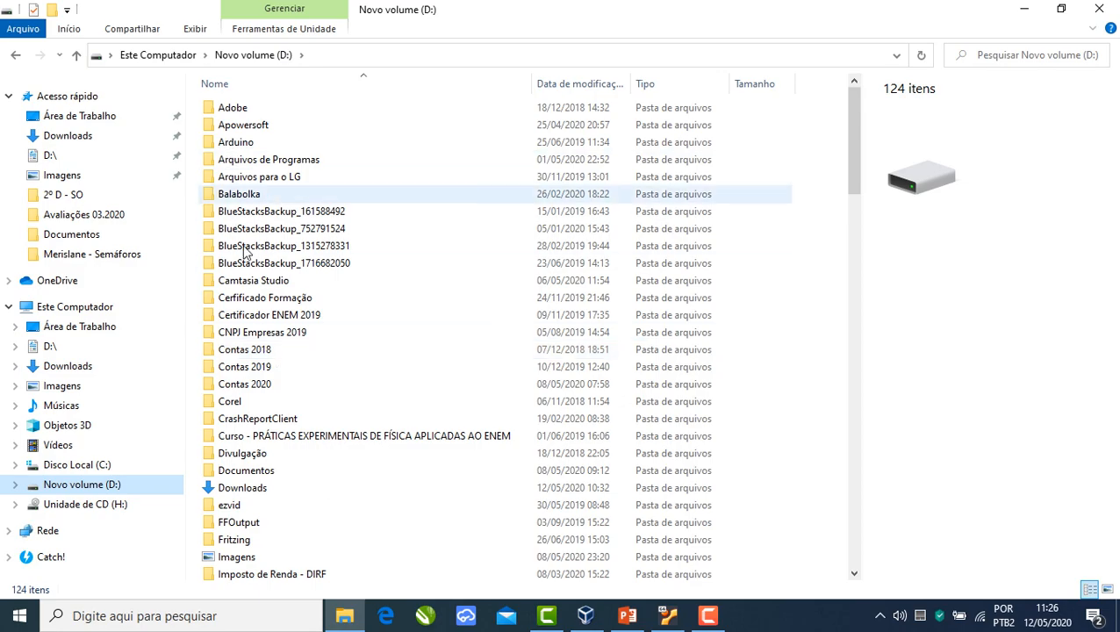
{"action": "scroll", "coordinate": [351, 377], "scroll_direction": "down", "scroll_amount": 2}
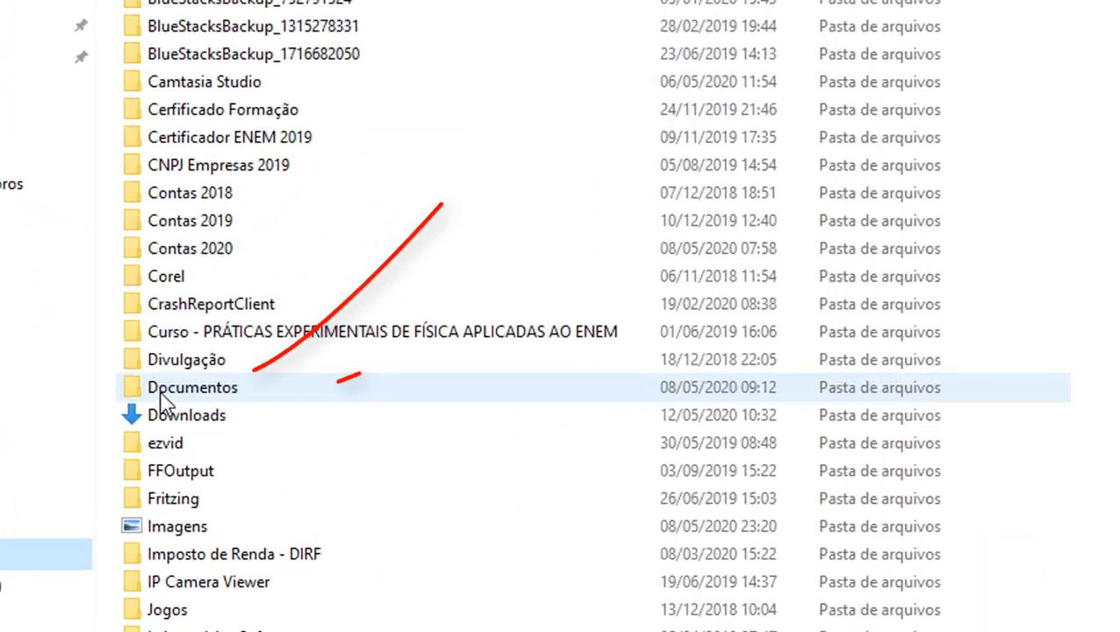
{"action": "double_click", "coordinate": [232, 382]}
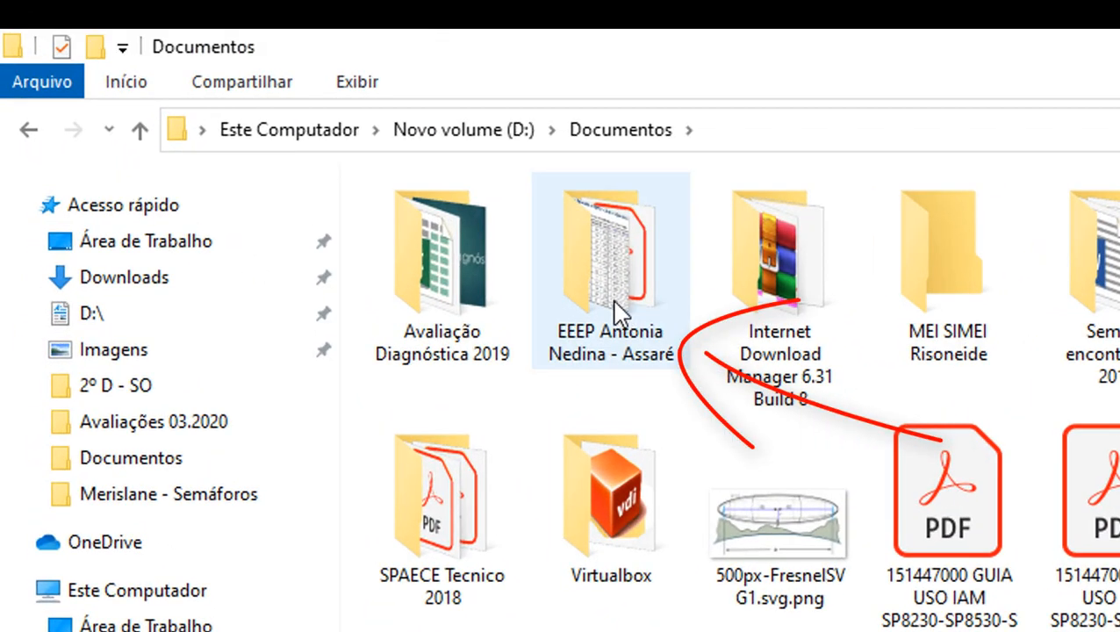
{"action": "double_click", "coordinate": [525, 264]}
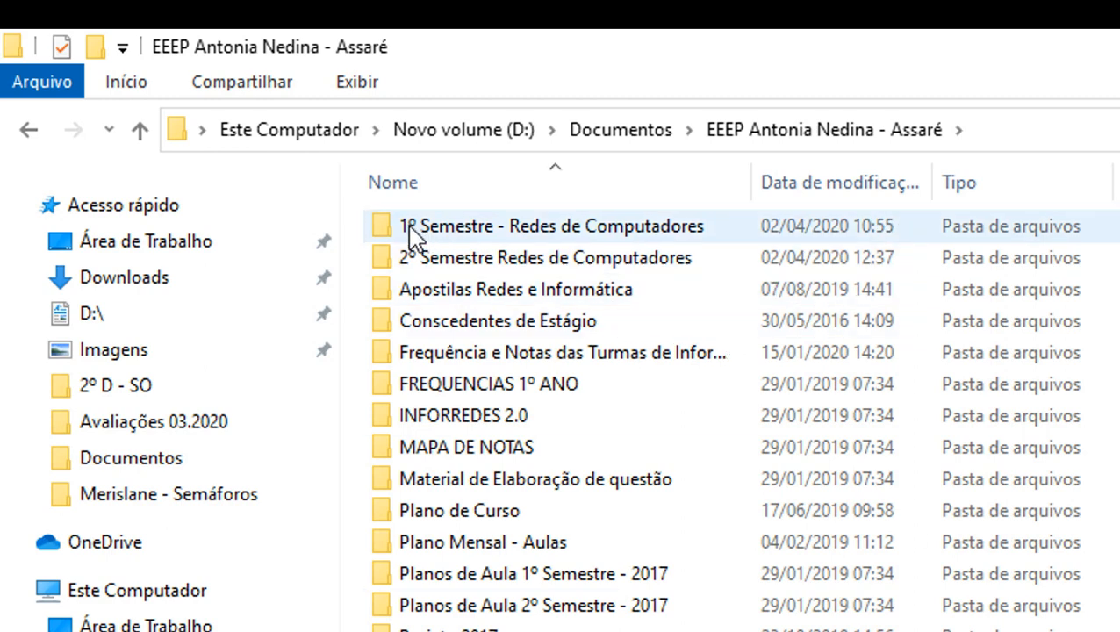
{"action": "double_click", "coordinate": [554, 228]}
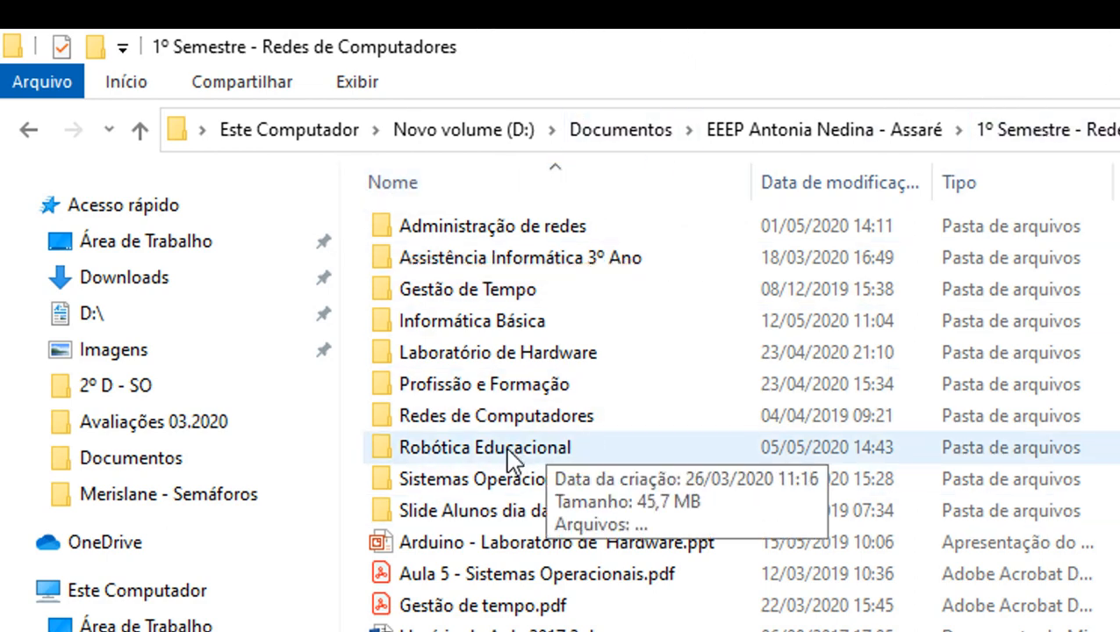
{"action": "left_click", "coordinate": [505, 330]}
{"action": "double_click", "coordinate": [505, 330]}
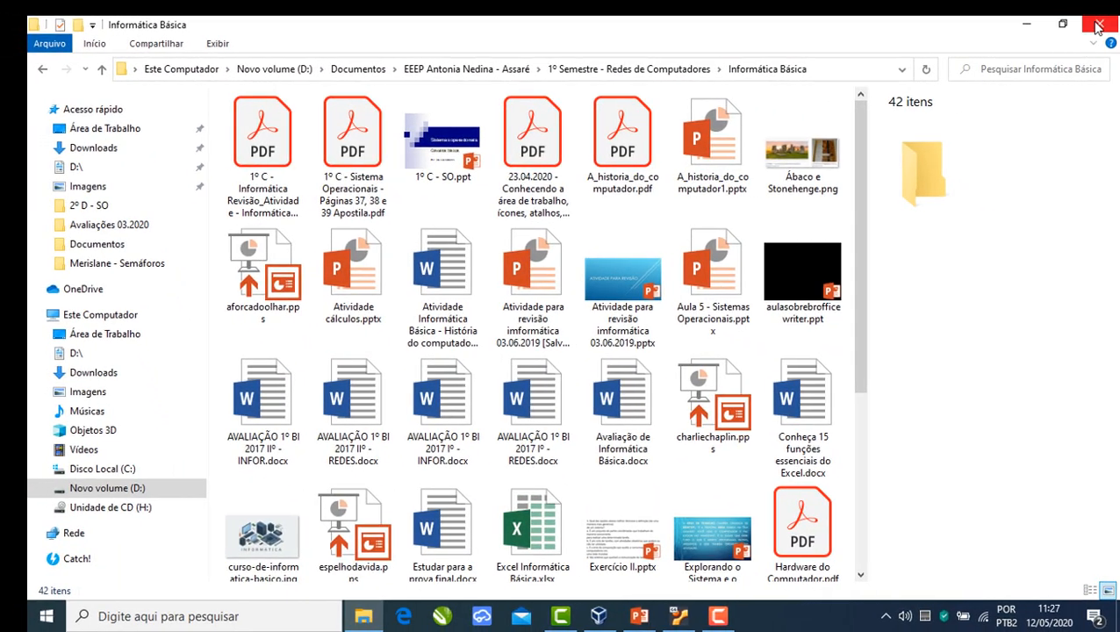
{"action": "left_click", "coordinate": [1097, 25]}
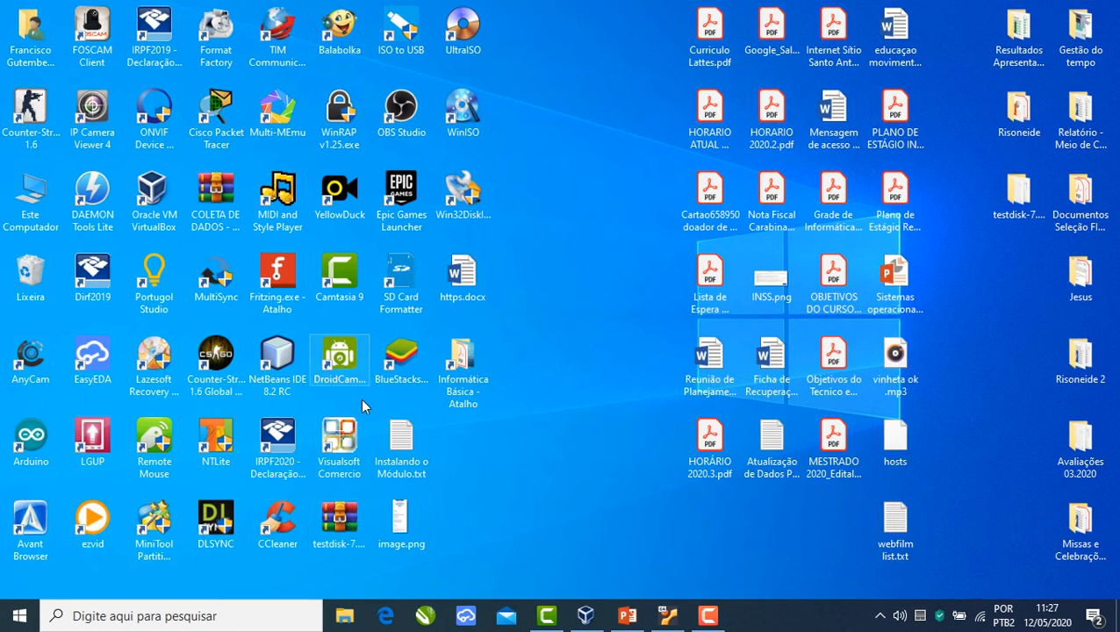
- Reopen the Informática Básica folder directly from its desktop shortcut for comparison with the full path, and close it
{"action": "double_click", "coordinate": [463, 358]}
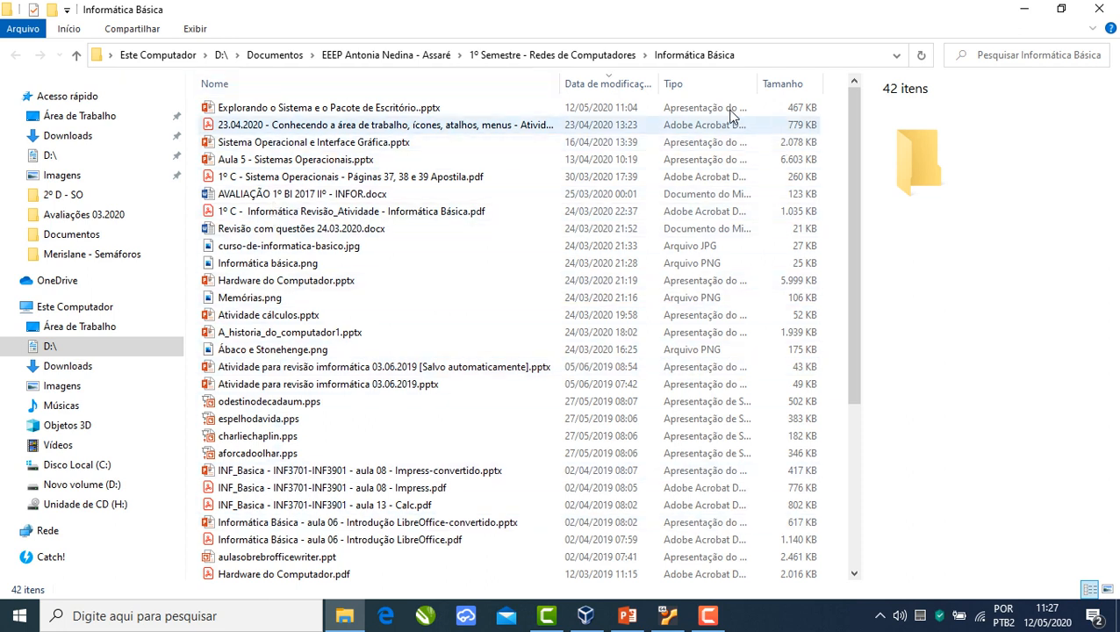
{"action": "left_click", "coordinate": [1100, 9]}
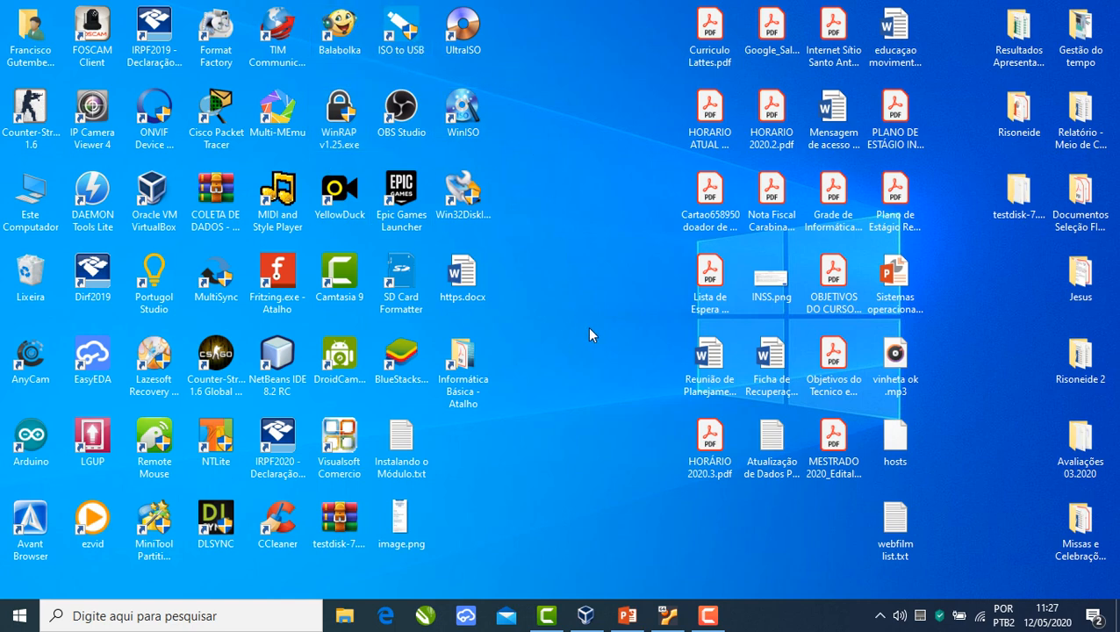
- Switch to the PowerPoint presentation, present the slide defining Ícone and Atalho, and advance to the Barra de tarefas slide
{"action": "left_click", "coordinate": [629, 613]}
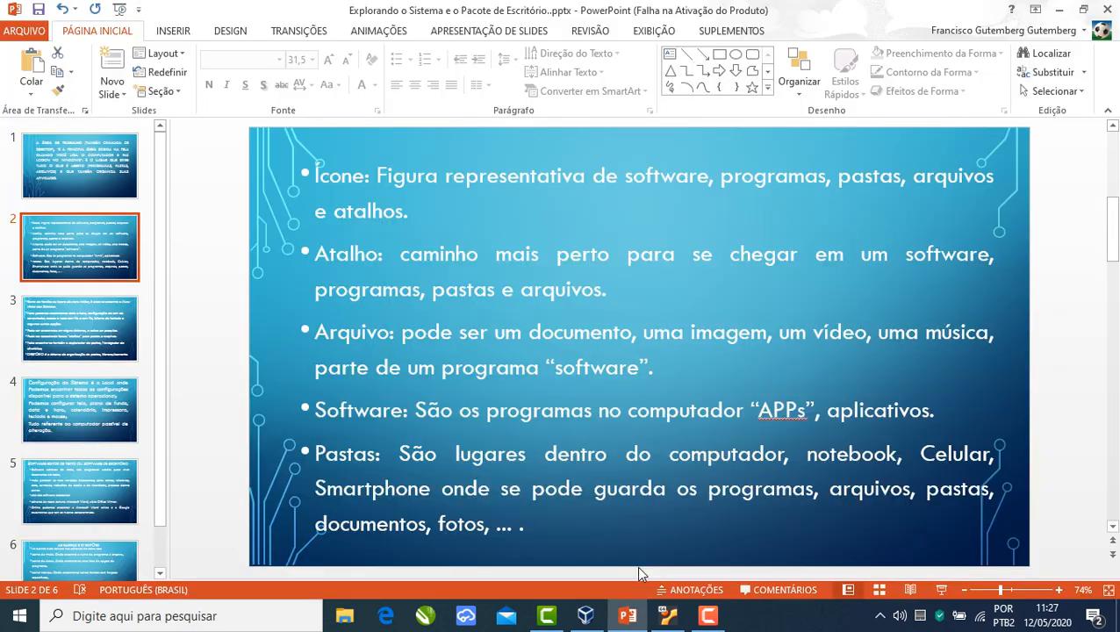
{"action": "left_click", "coordinate": [941, 590]}
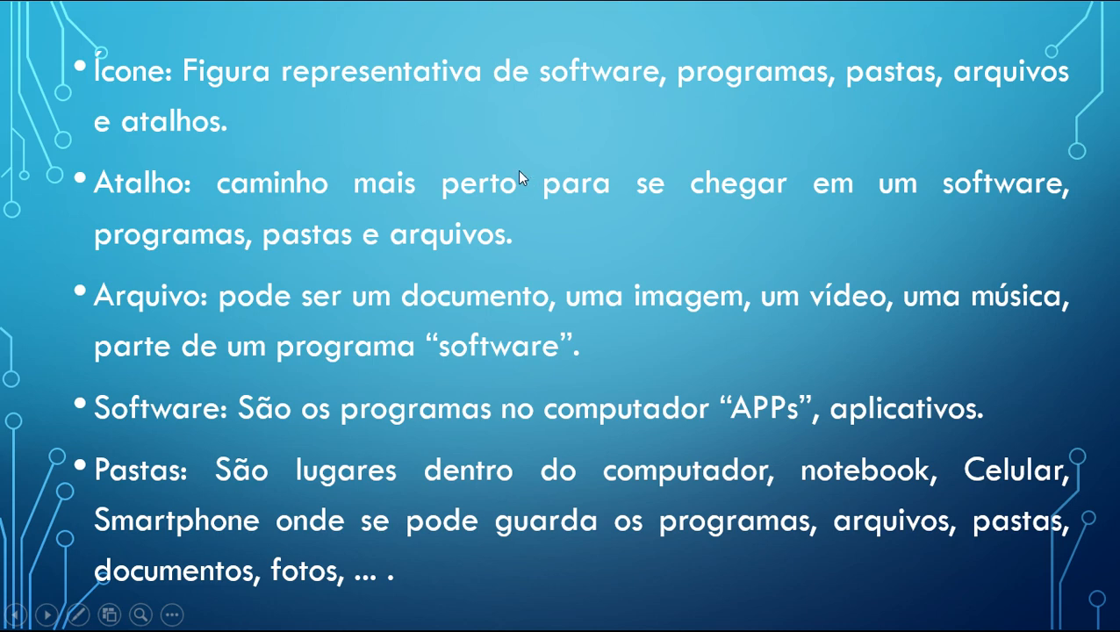
{"action": "left_click", "coordinate": [681, 240]}
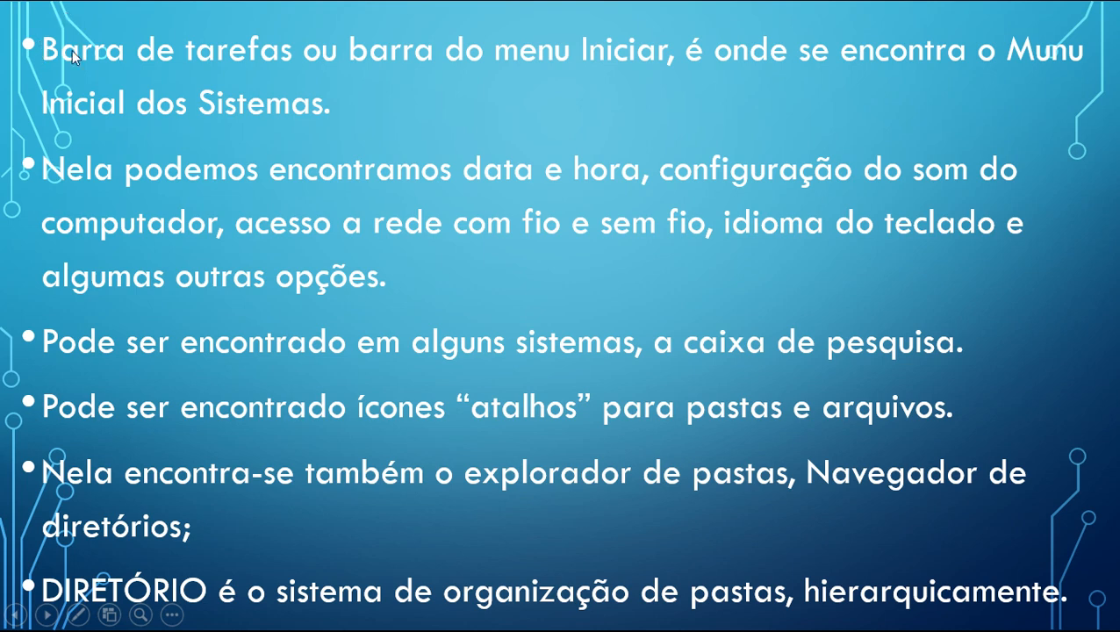
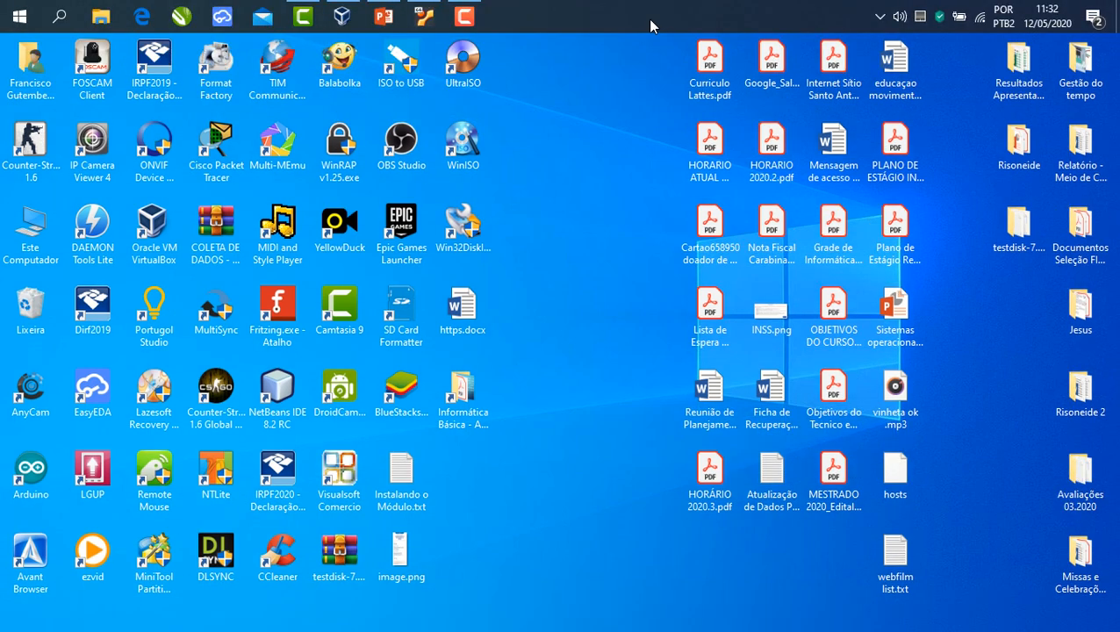
- Move the taskbar from the top edge of the screen back to the bottom edge
{"action": "left_click_drag", "start_coordinate": [648, 19], "coordinate": [408, 599]}
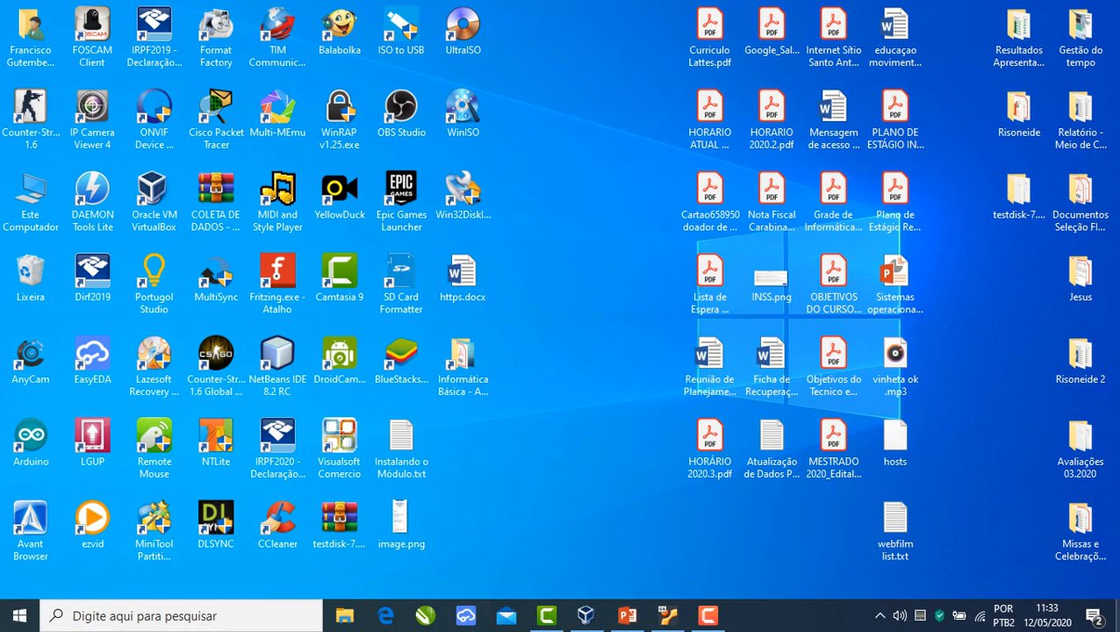
- Open the Start menu and browse the installed apps list to its end, back to the beginning, and down again
{"action": "left_click", "coordinate": [20, 619]}
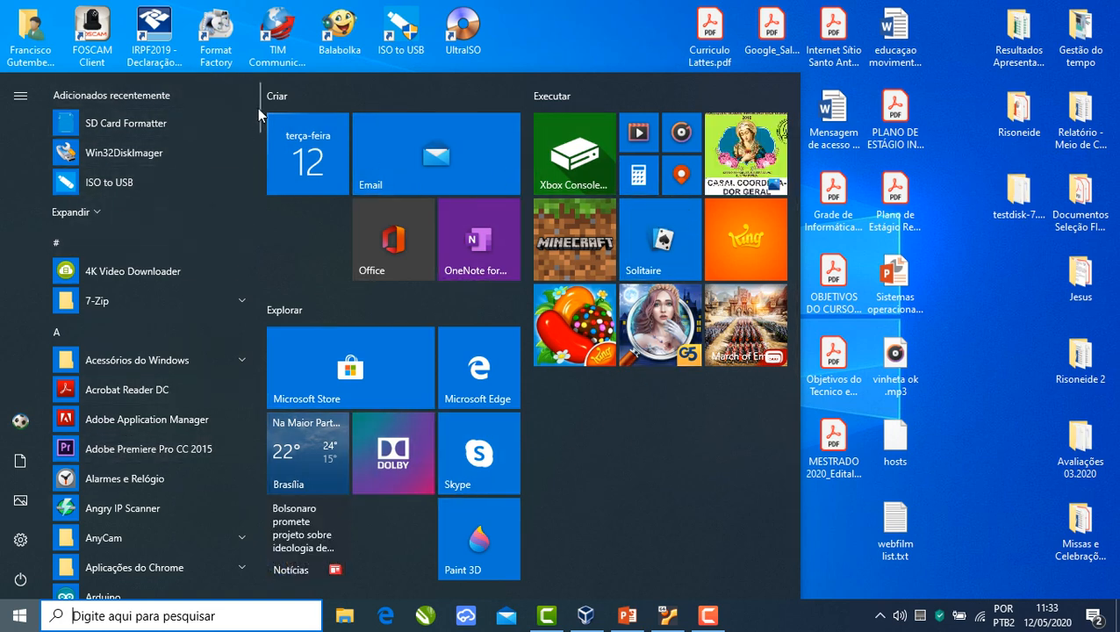
{"action": "left_click_drag", "start_coordinate": [258, 111], "coordinate": [220, 573]}
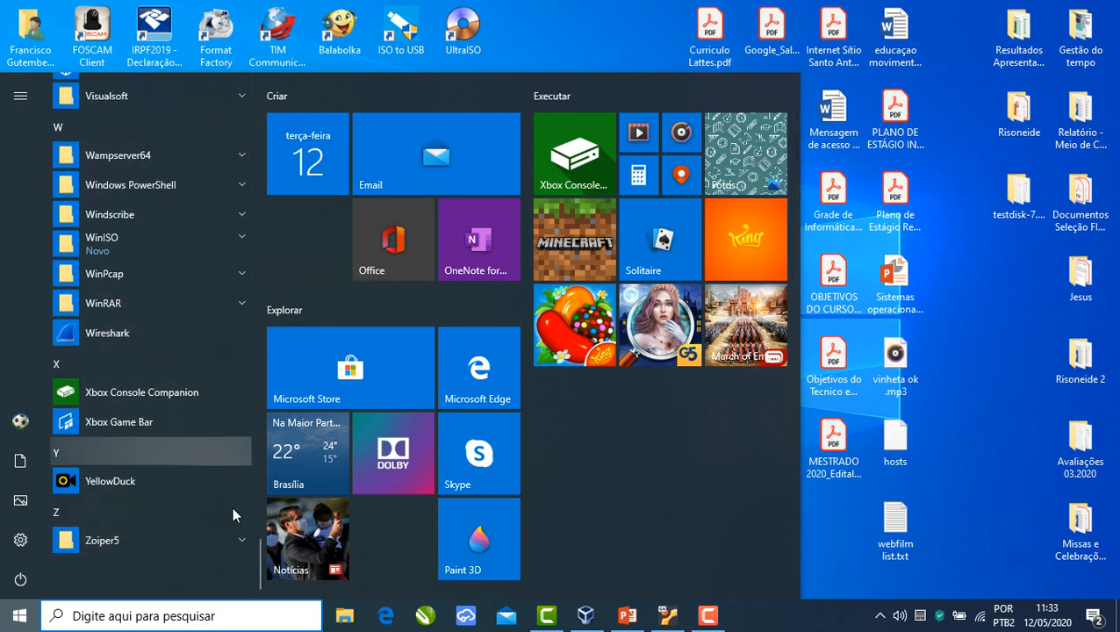
{"action": "left_click_drag", "start_coordinate": [265, 533], "coordinate": [240, 110]}
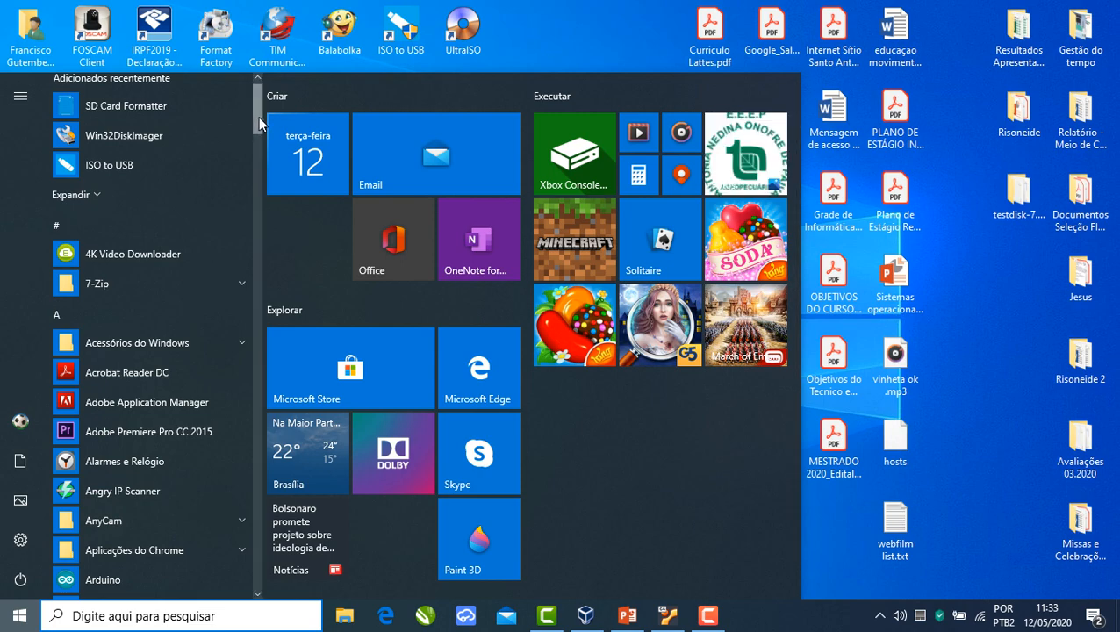
{"action": "left_click_drag", "start_coordinate": [259, 115], "coordinate": [231, 565]}
- Display the Ligar/Desligar options in the Start menu, point out Desligar, and dismiss the menu without choosing one
{"action": "mouse_move", "coordinate": [21, 571]}
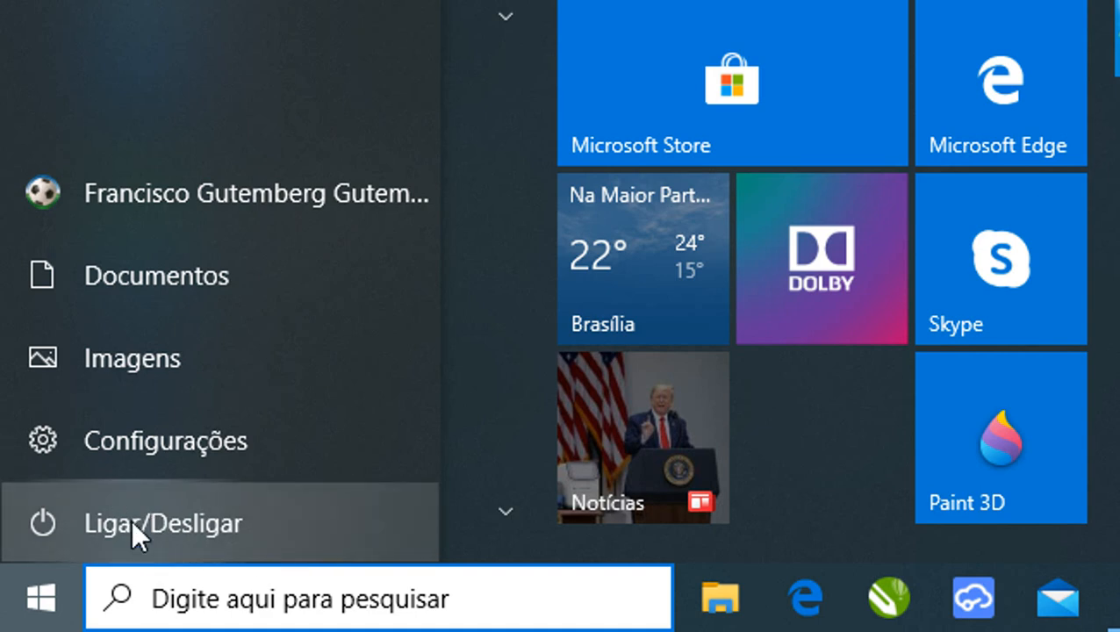
{"action": "left_click", "coordinate": [189, 521]}
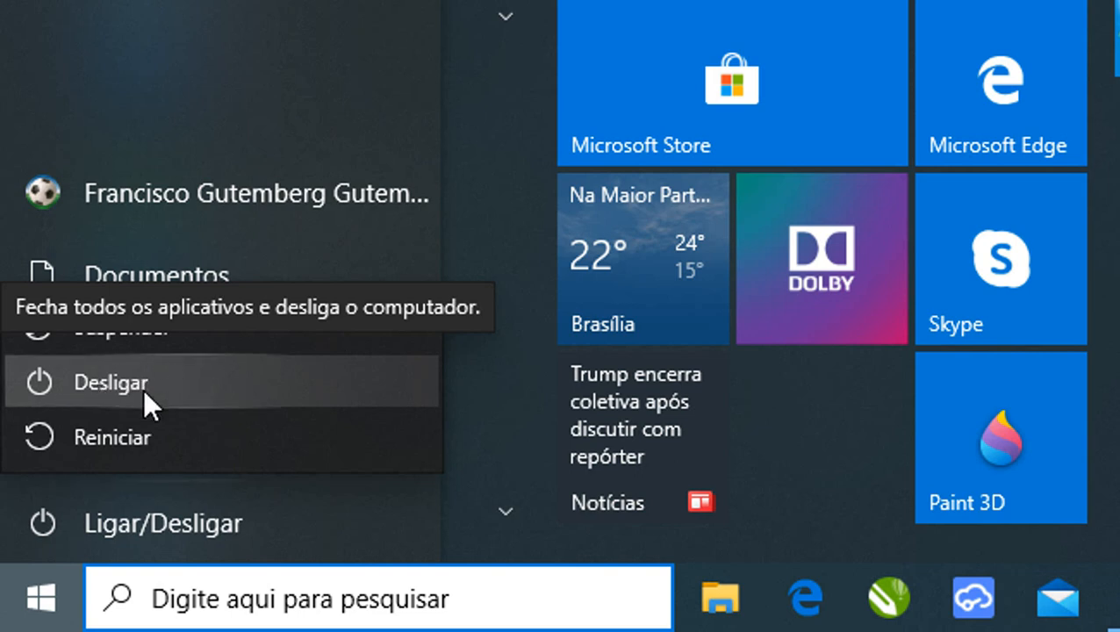
{"action": "left_click", "coordinate": [40, 614]}
- Reopen the Start menu and open the Windows Configurações window
{"action": "left_click", "coordinate": [45, 613]}
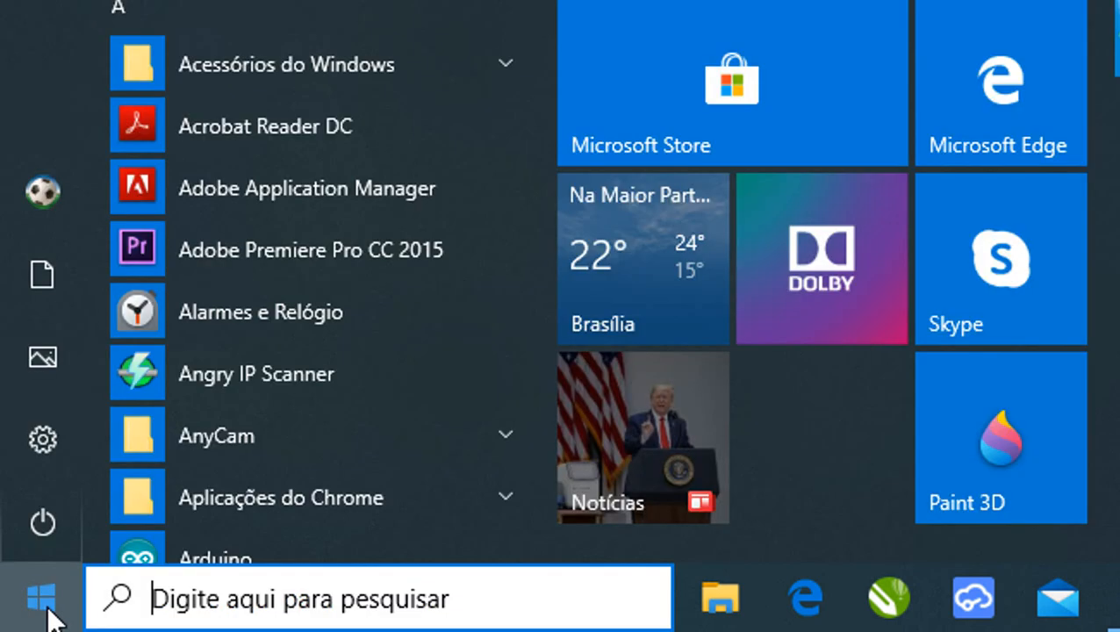
{"action": "mouse_move", "coordinate": [22, 436]}
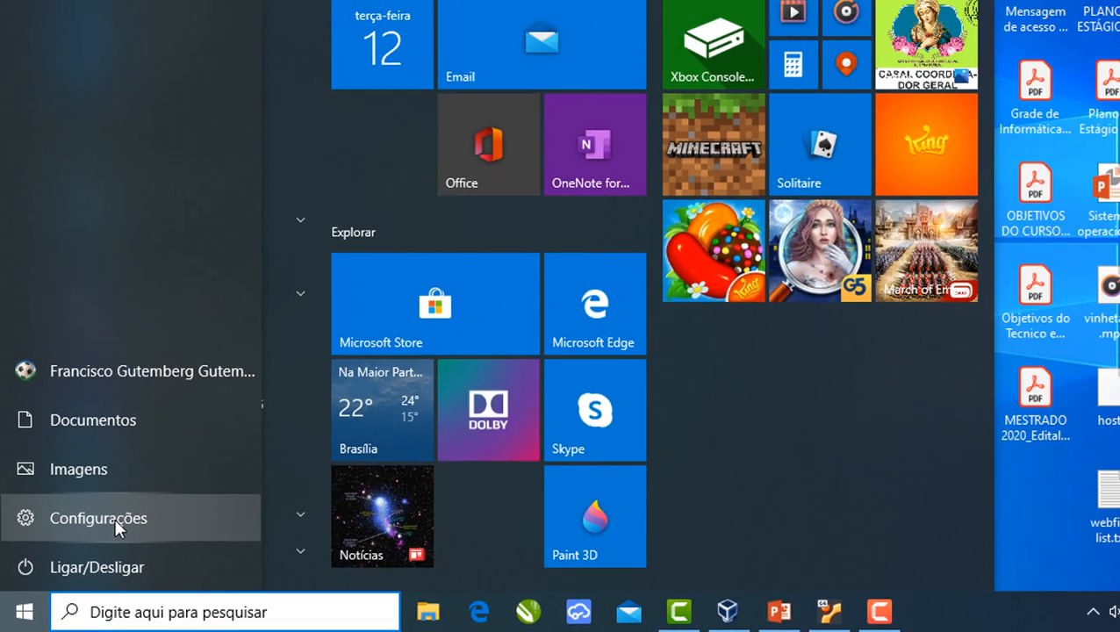
{"action": "left_click", "coordinate": [192, 444]}
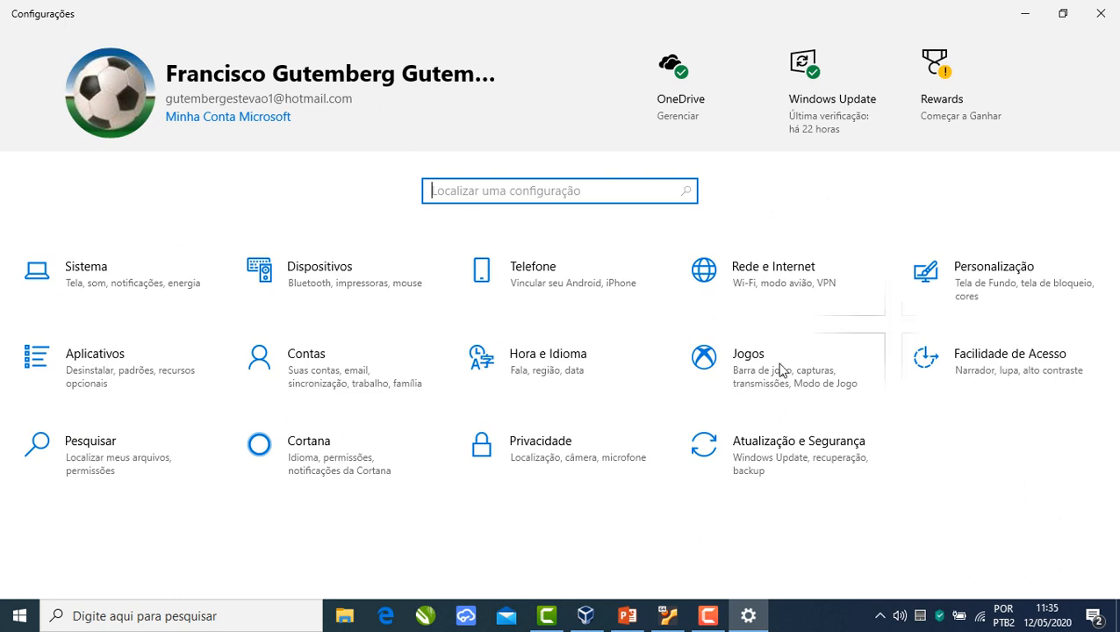
- Open the Sistema settings, look through the Vídeo options down to Configurações de elementos gráficos, and return to the Configurações home page
{"action": "left_click", "coordinate": [86, 270]}
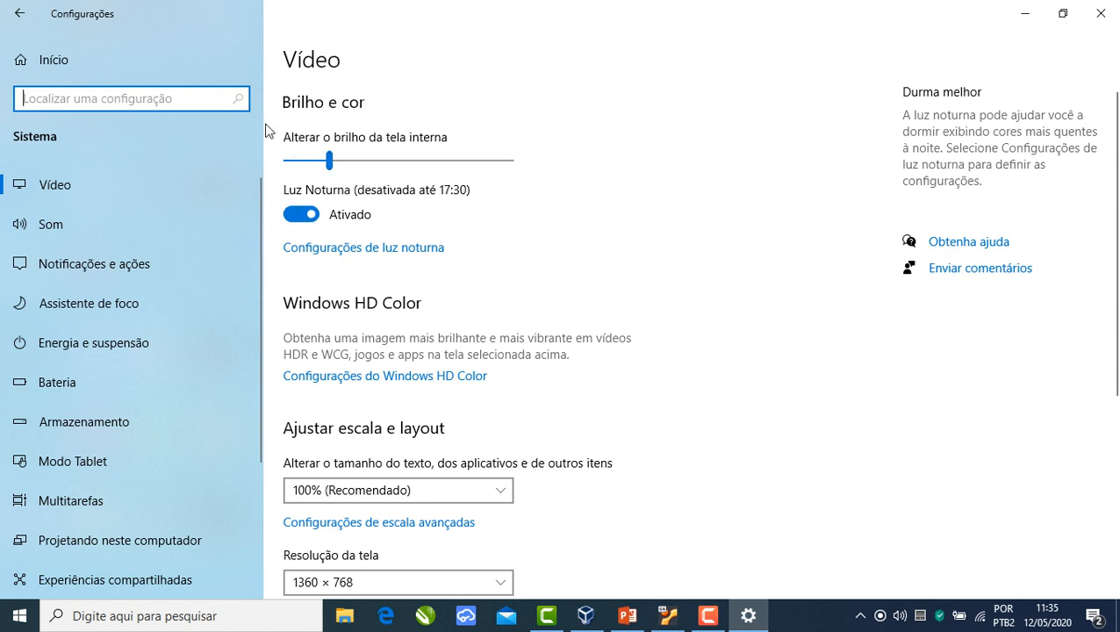
{"action": "left_click", "coordinate": [750, 430]}
{"action": "scroll", "coordinate": [752, 434], "scroll_direction": "down", "scroll_amount": 3}
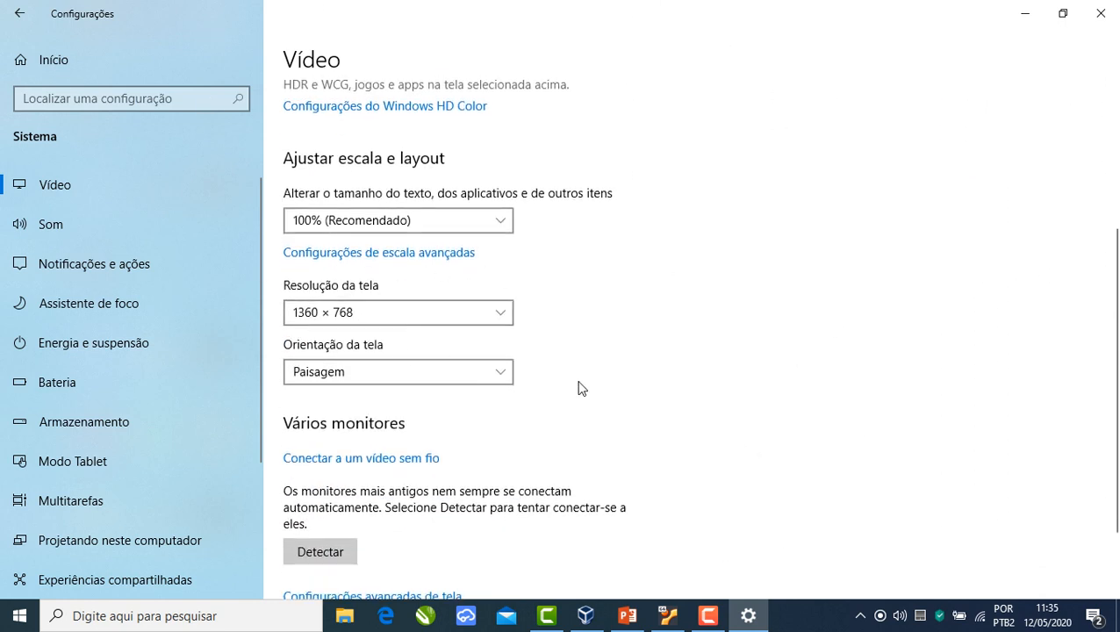
{"action": "scroll", "coordinate": [663, 363], "scroll_direction": "down", "scroll_amount": 1}
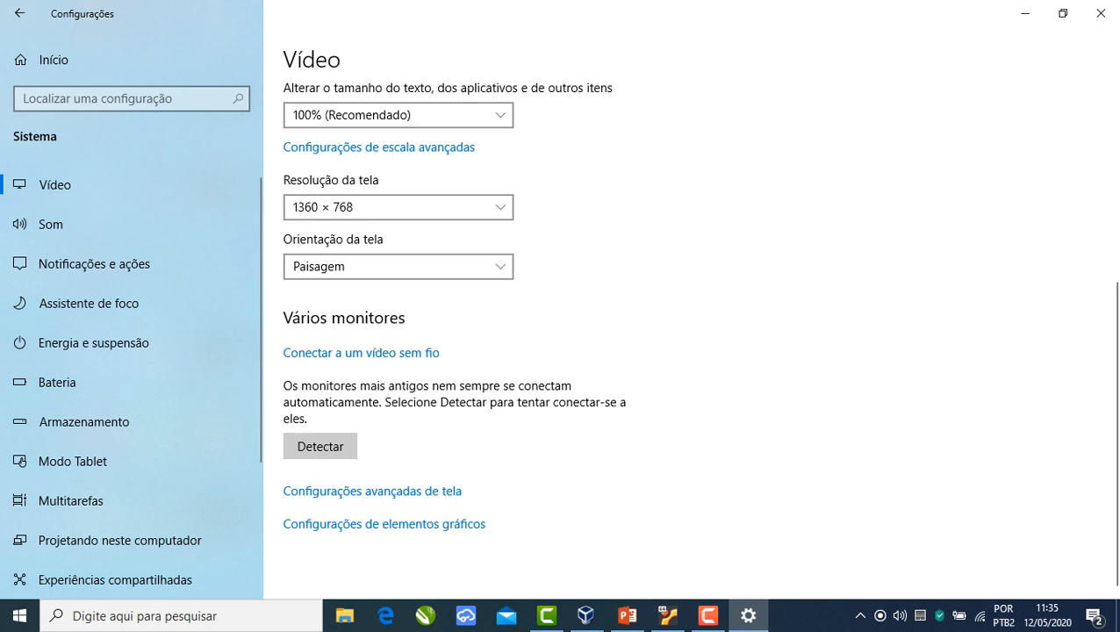
{"action": "left_click", "coordinate": [19, 14]}
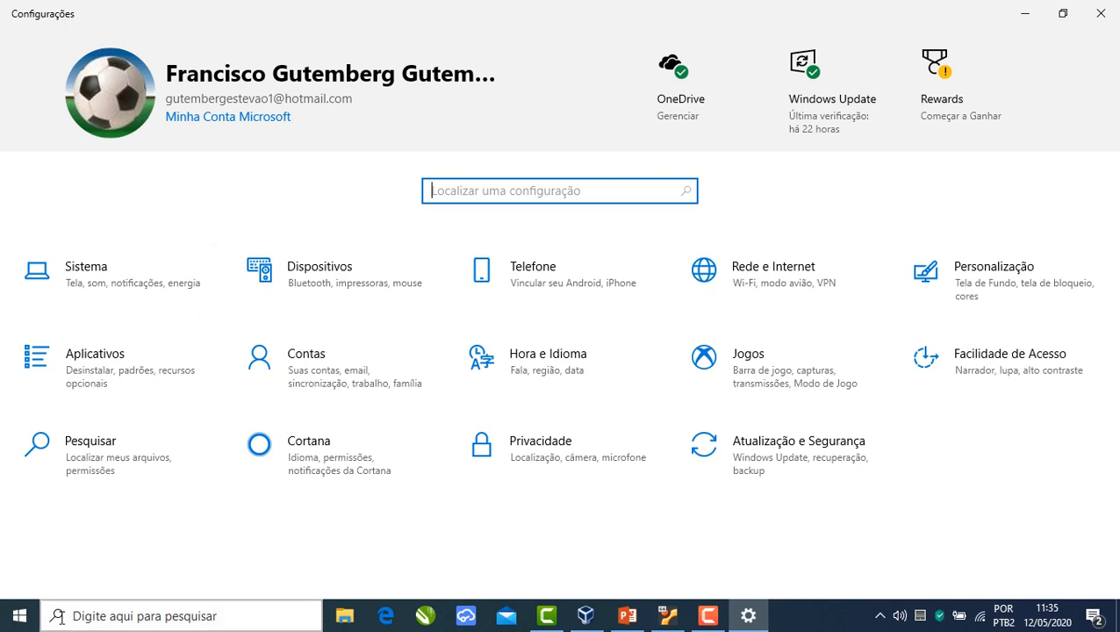
- Open the Start menu, point out its Configurações entry, and dismiss the menu without choosing anything
{"action": "left_click", "coordinate": [32, 619]}
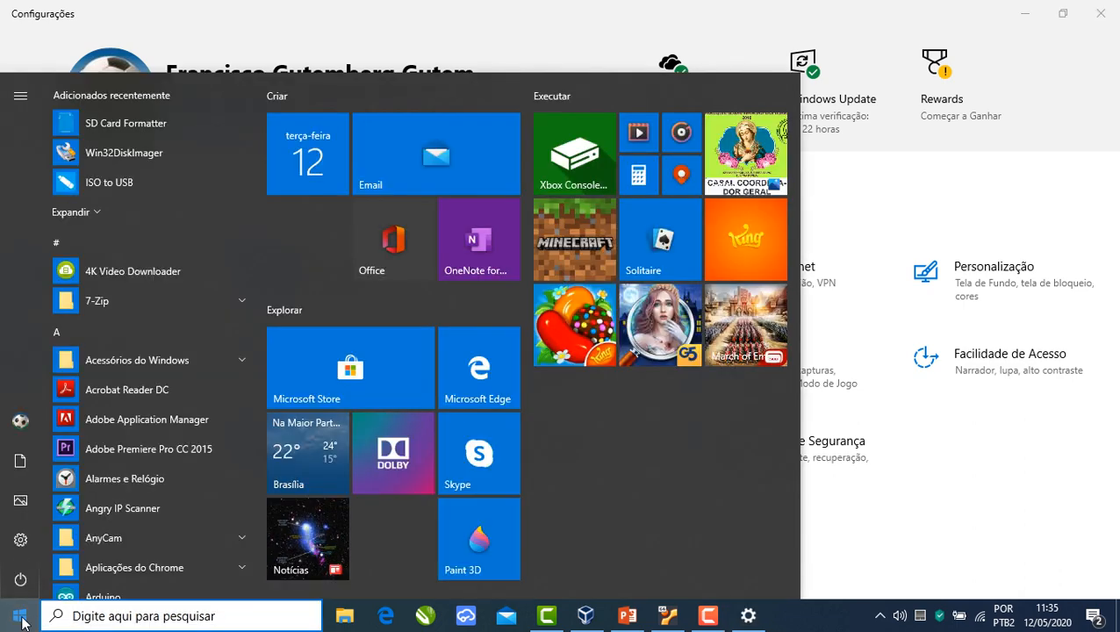
{"action": "mouse_move", "coordinate": [19, 537]}
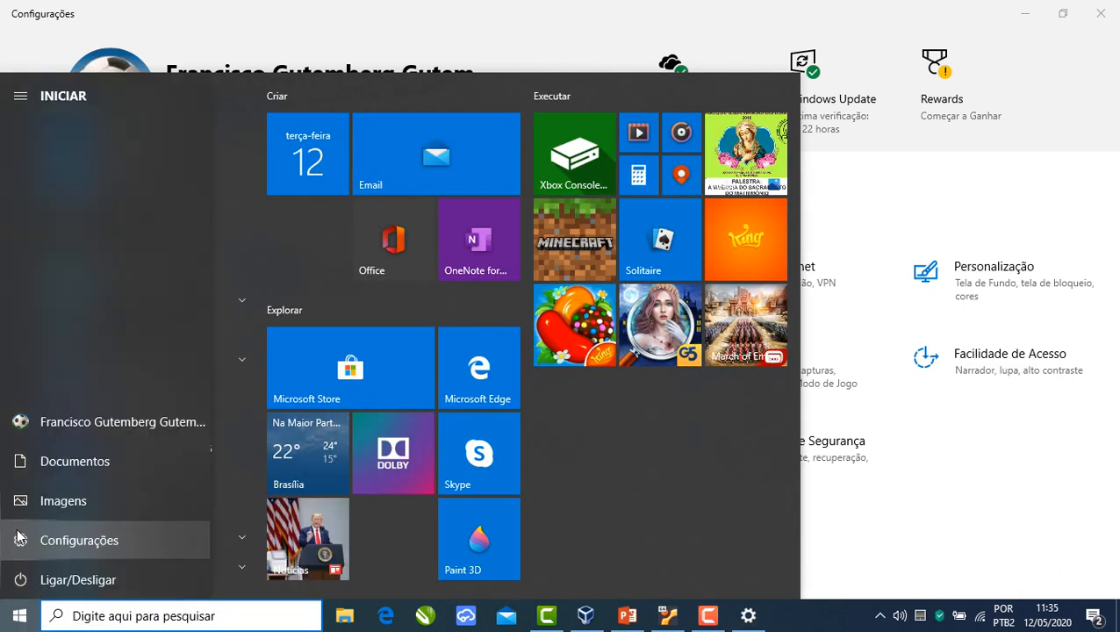
{"action": "left_click", "coordinate": [897, 8]}
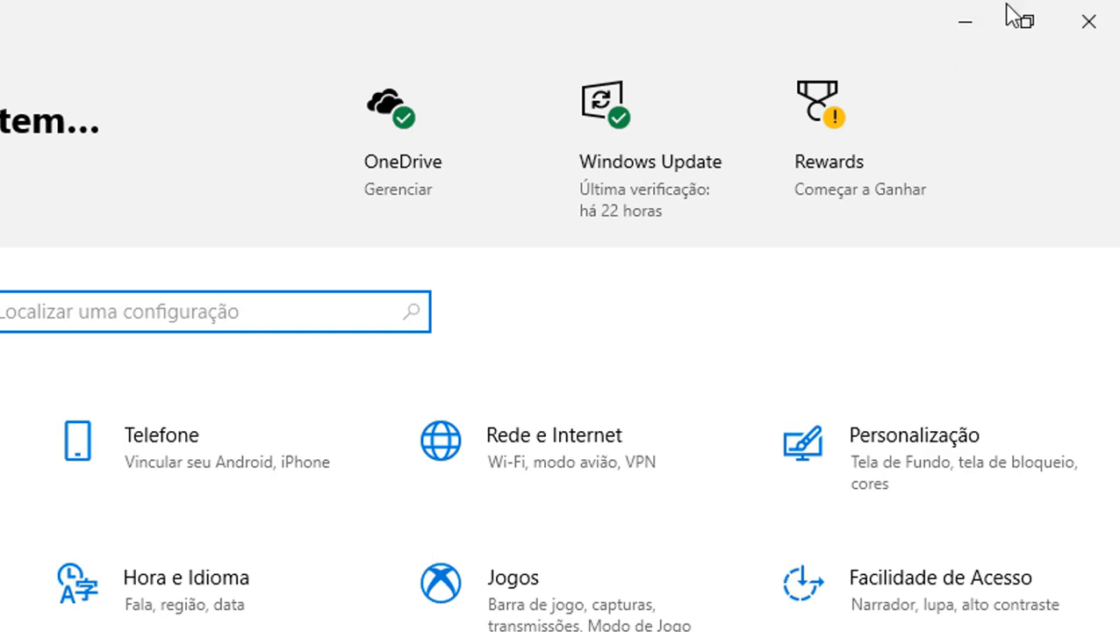
- Minimize the Configurações window and bring it back from the taskbar, two times in a row
{"action": "left_click", "coordinate": [967, 24]}
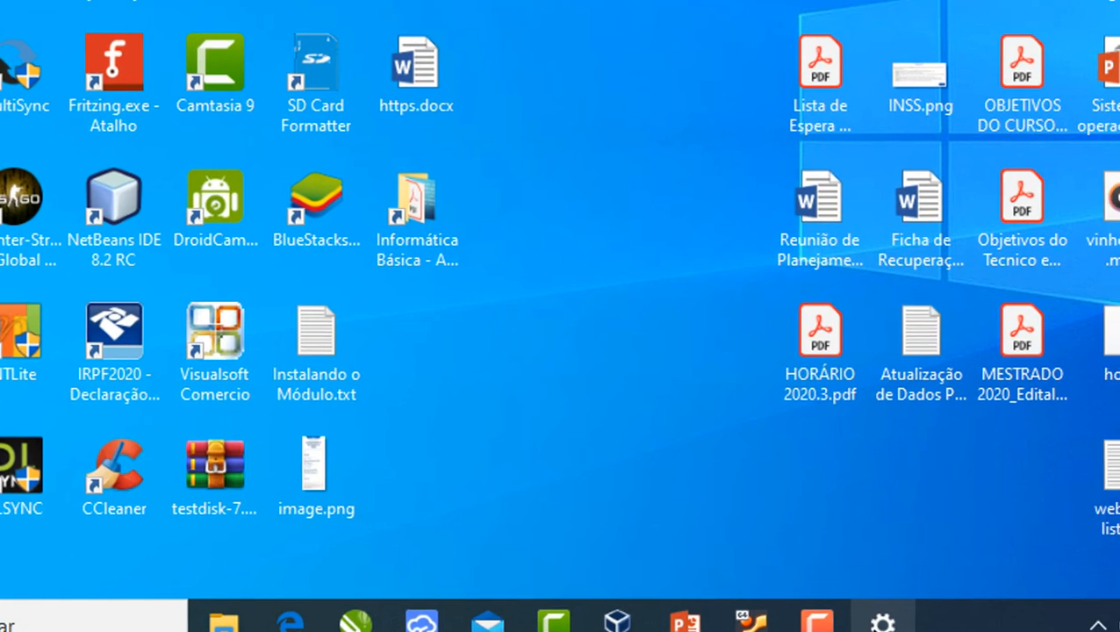
{"action": "left_click", "coordinate": [928, 579]}
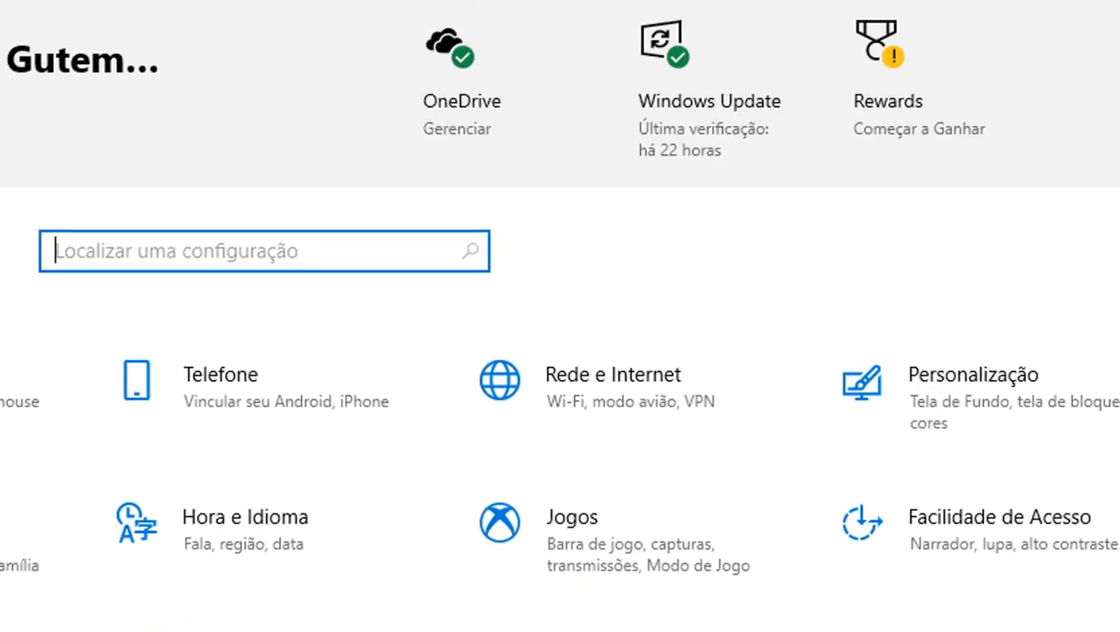
{"action": "left_click", "coordinate": [966, 24]}
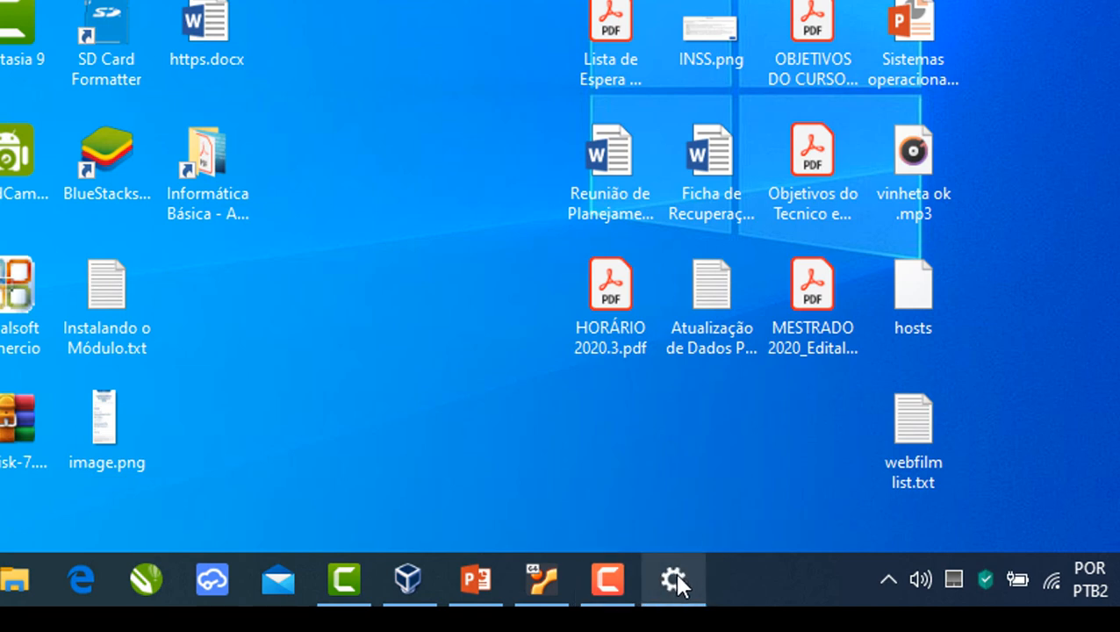
{"action": "mouse_move", "coordinate": [674, 579]}
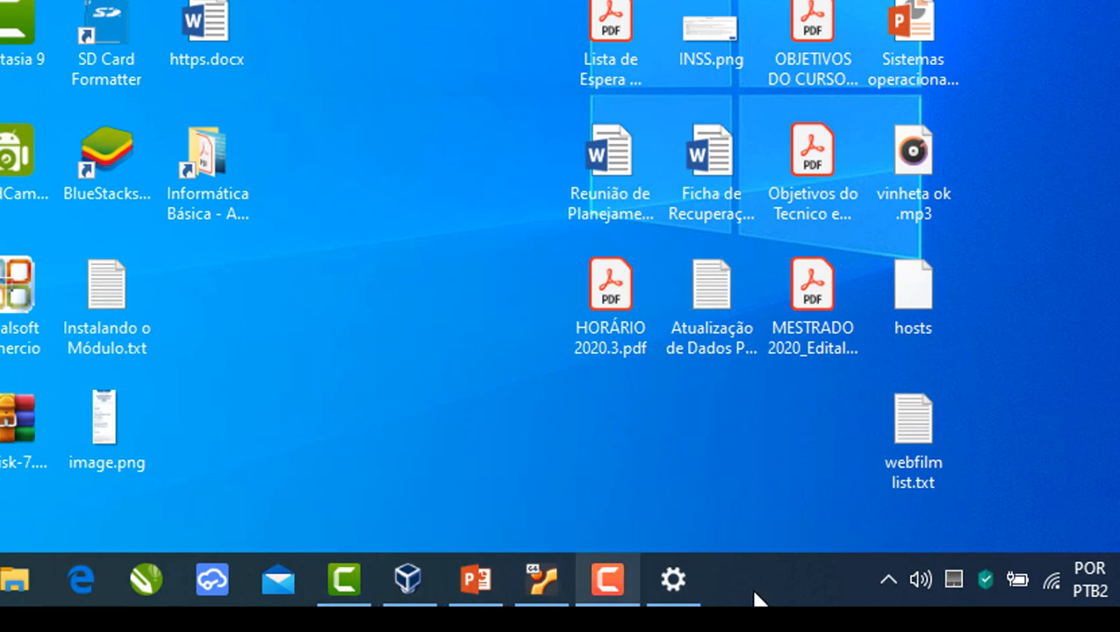
{"action": "left_click", "coordinate": [683, 586]}
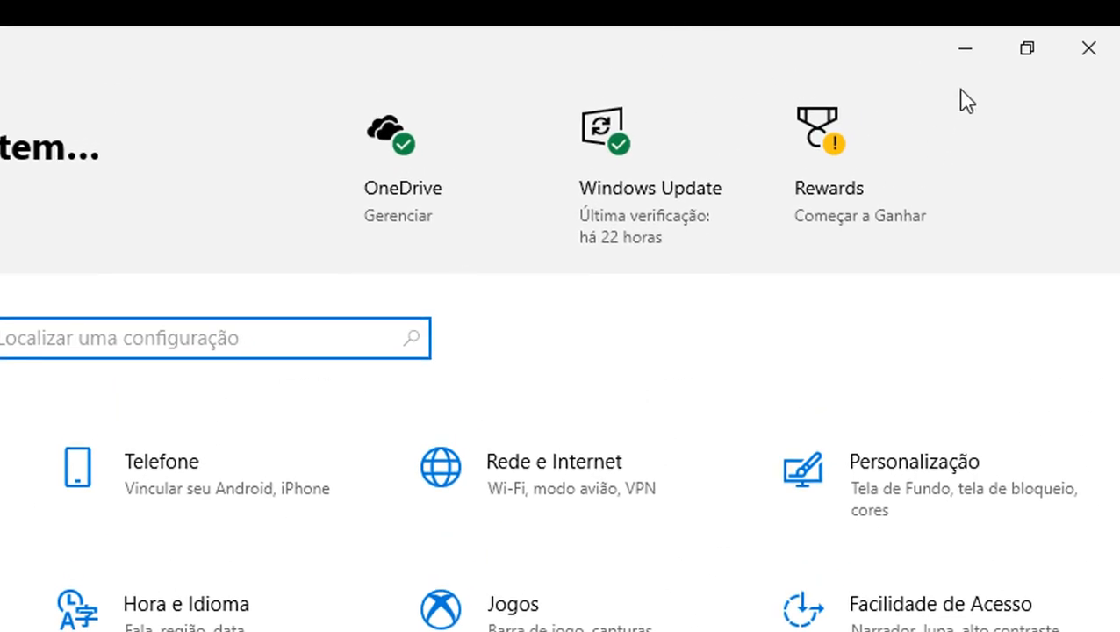
- Switch the Configurações window repeatedly between restored and maximized size, moving it on the desktop while restored, and leave it maximized
{"action": "left_click", "coordinate": [1025, 49]}
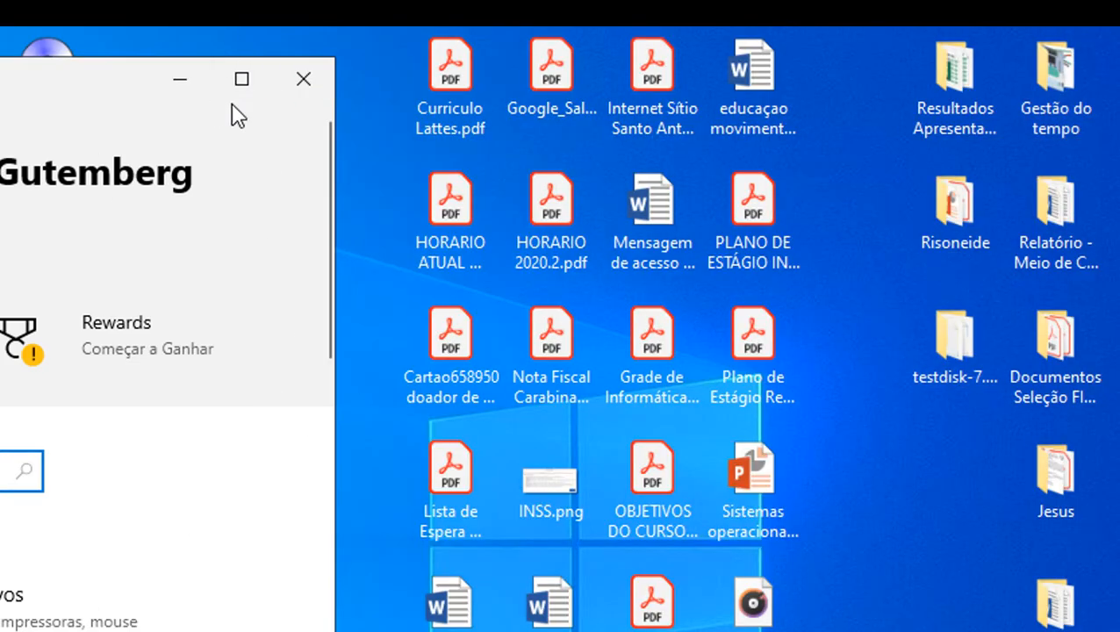
{"action": "left_click", "coordinate": [243, 81]}
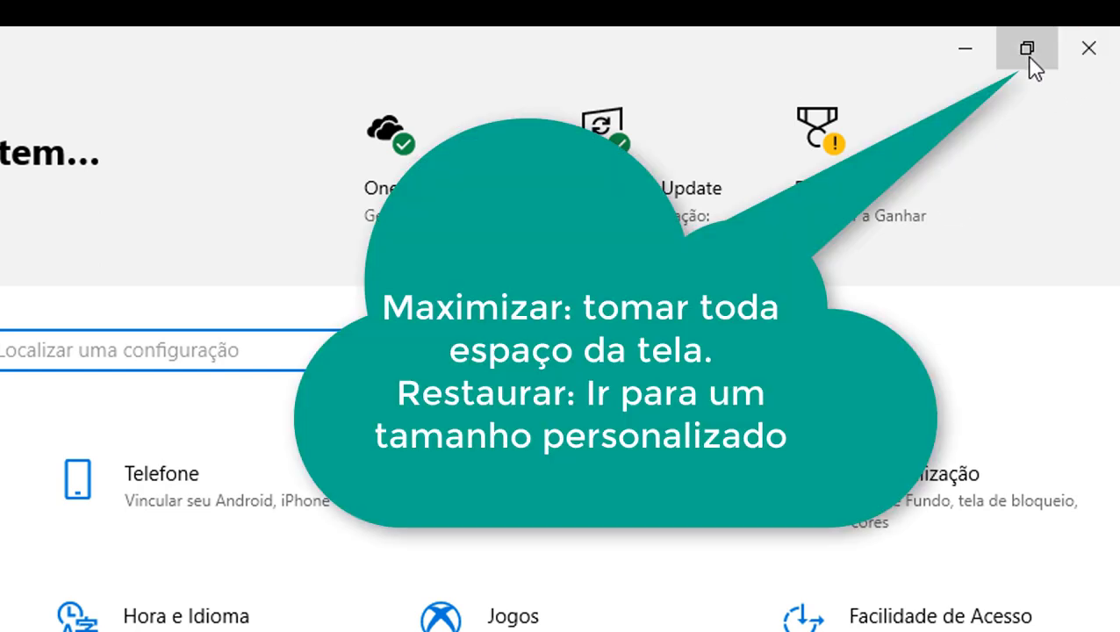
{"action": "left_click", "coordinate": [1028, 55]}
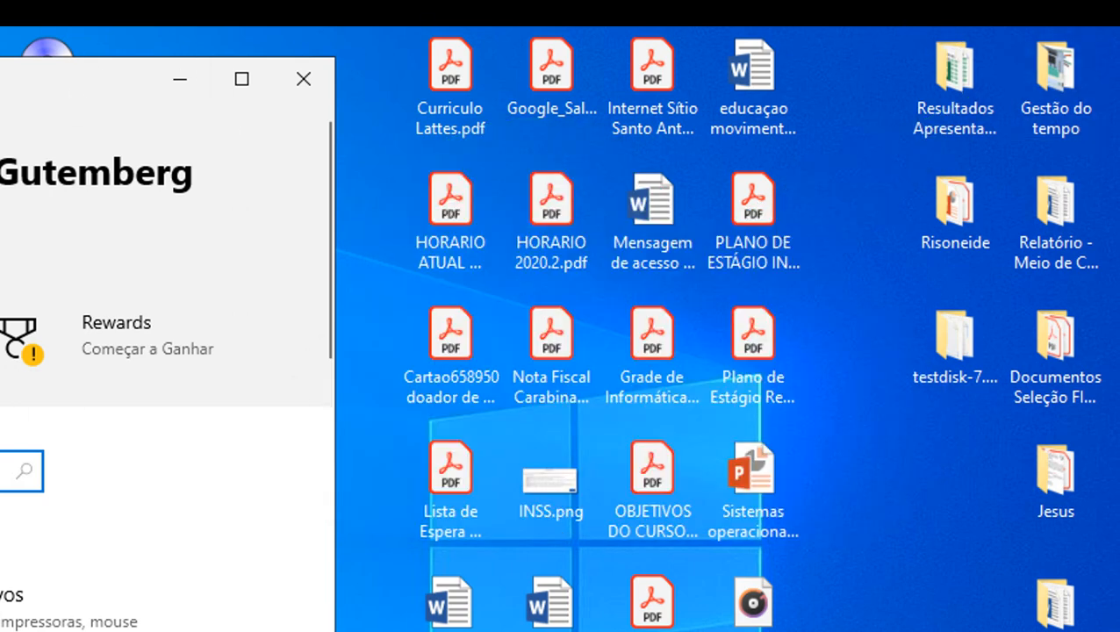
{"action": "left_click_drag", "start_coordinate": [9, 68], "coordinate": [99, 163]}
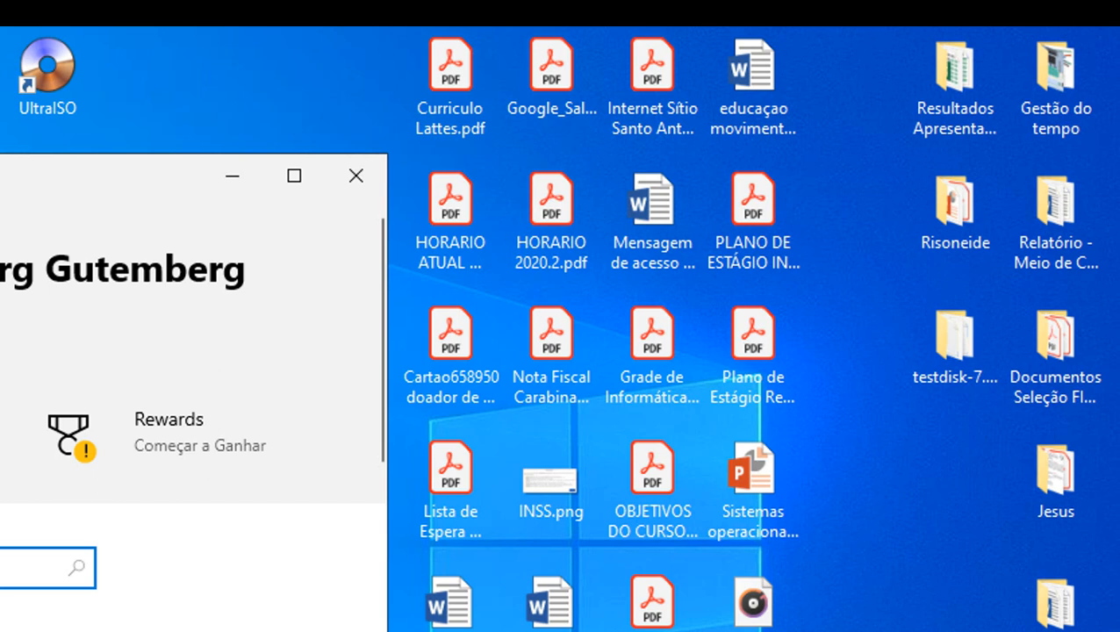
{"action": "left_click", "coordinate": [303, 175]}
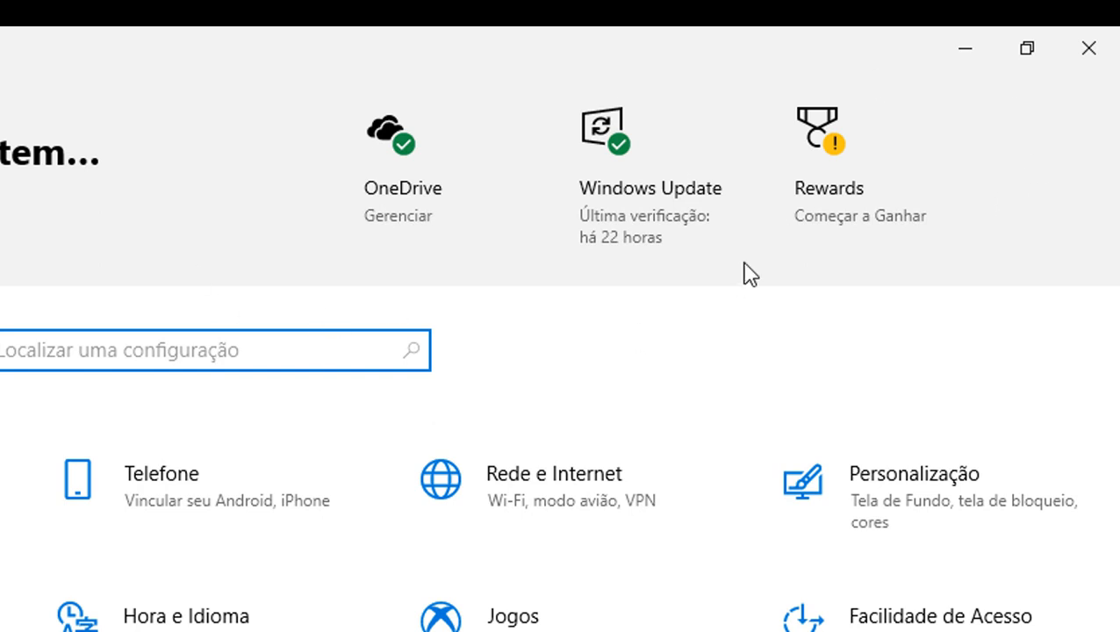
{"action": "left_click", "coordinate": [1026, 49]}
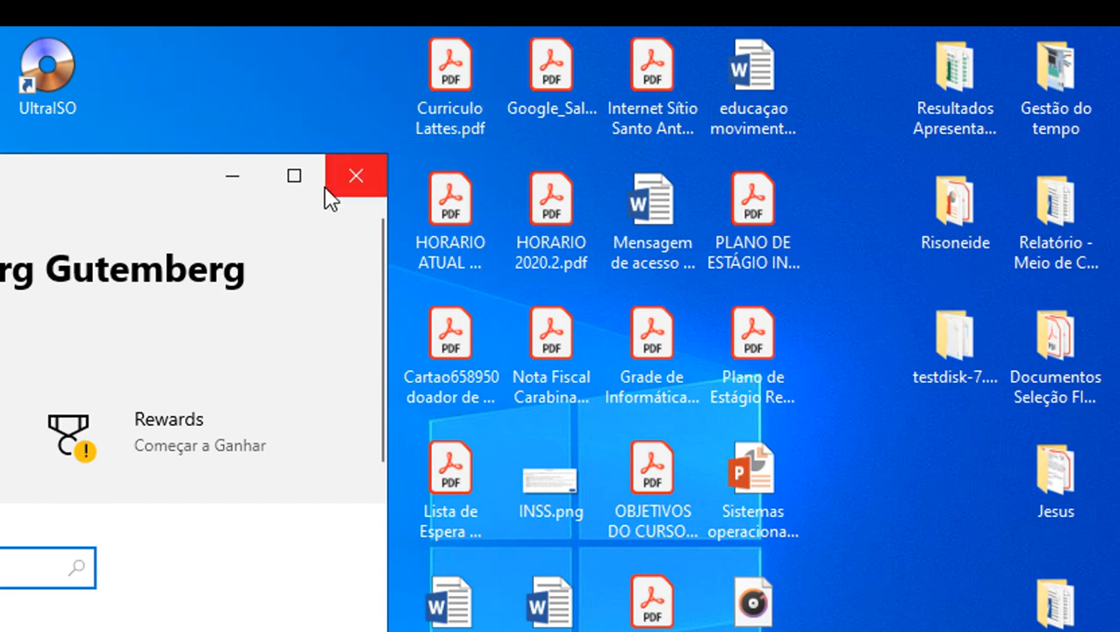
{"action": "left_click", "coordinate": [294, 176]}
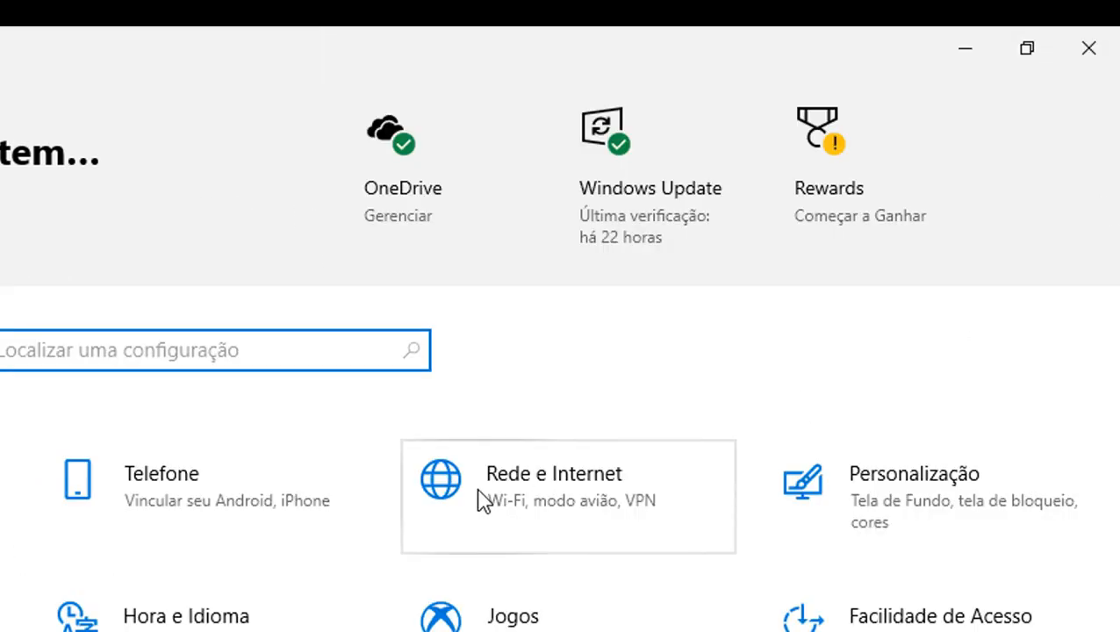
- Close the Configurações window to return to the desktop
{"action": "left_click", "coordinate": [1086, 53]}
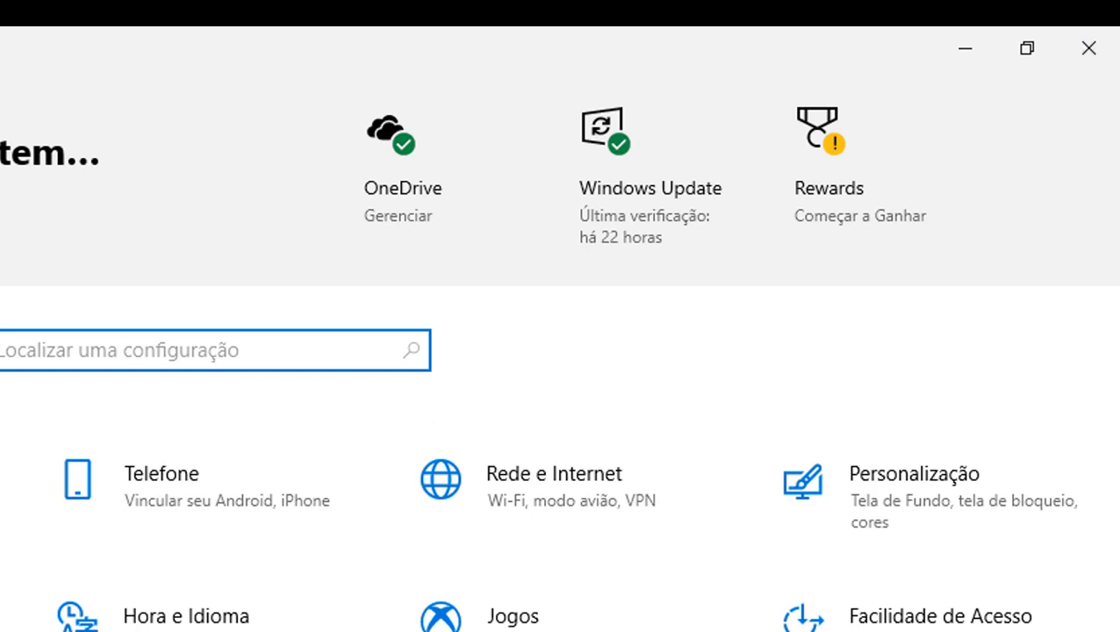
{"action": "left_click", "coordinate": [1106, 147]}
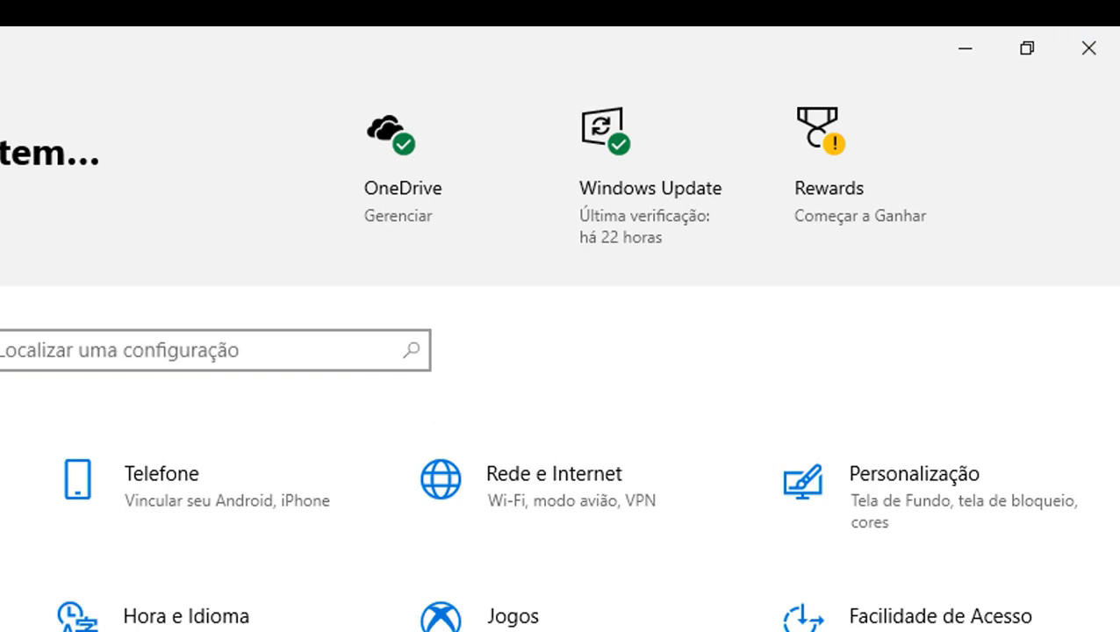
{"action": "left_click", "coordinate": [1093, 49]}
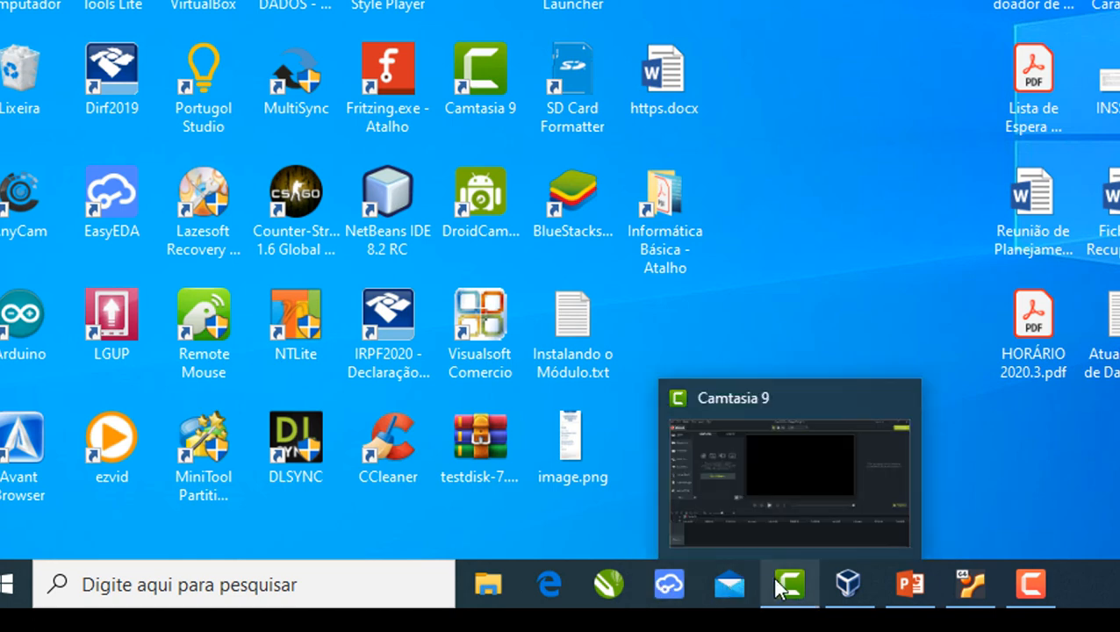
- Examine the taskbar's notification area, showing the hidden icons, the security status and the list of available networks, and close the list
{"action": "mouse_move", "coordinate": [995, 594]}
{"action": "mouse_move", "coordinate": [1057, 598]}
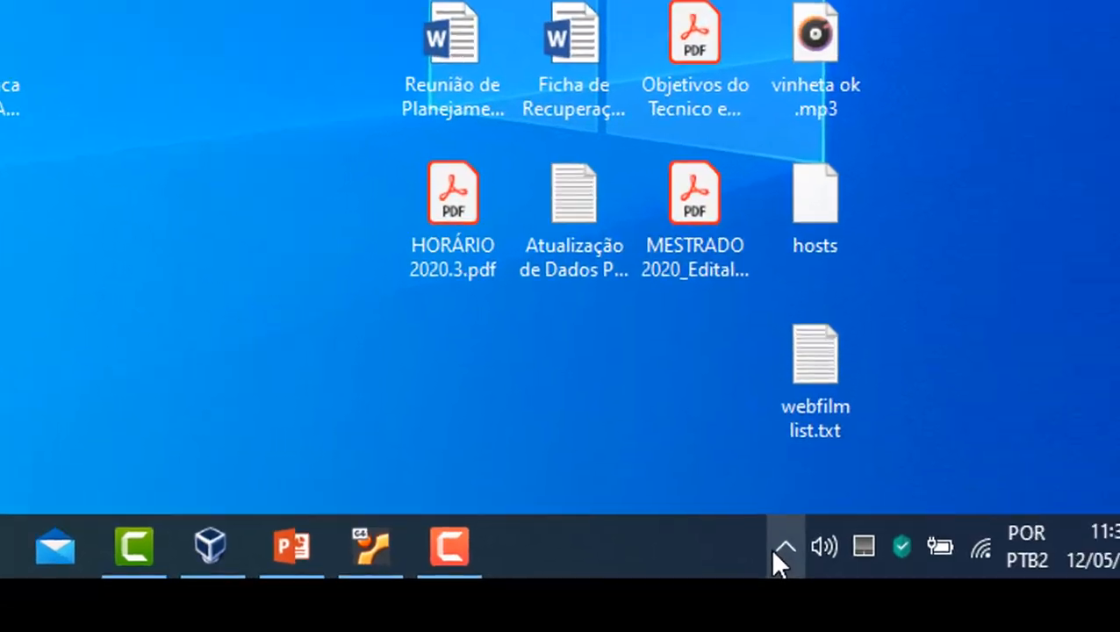
{"action": "left_click", "coordinate": [773, 549]}
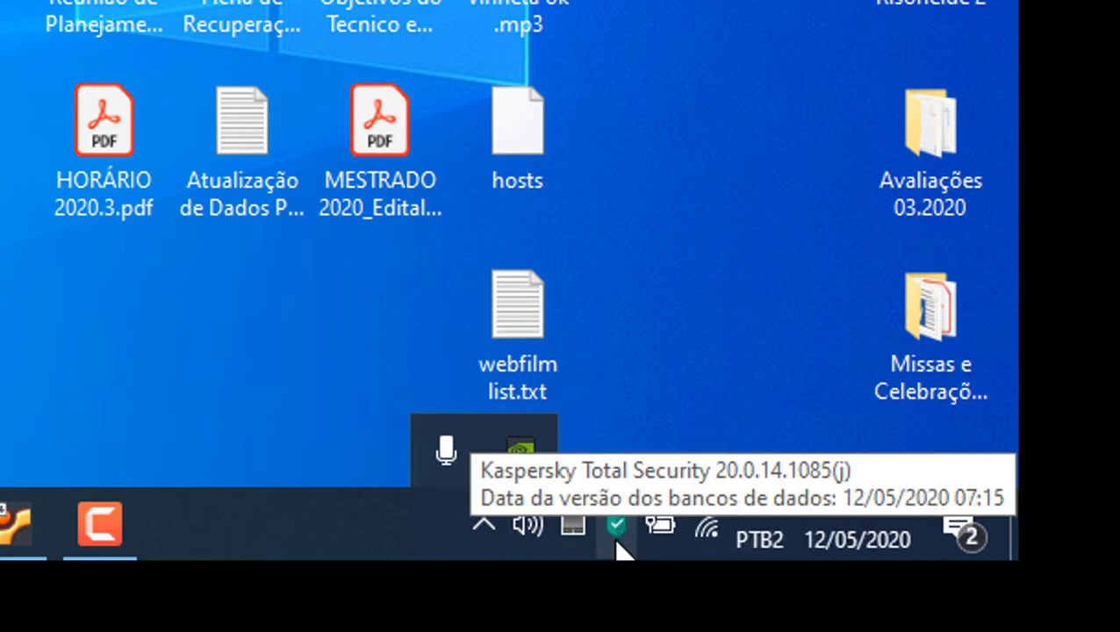
{"action": "left_click", "coordinate": [700, 527]}
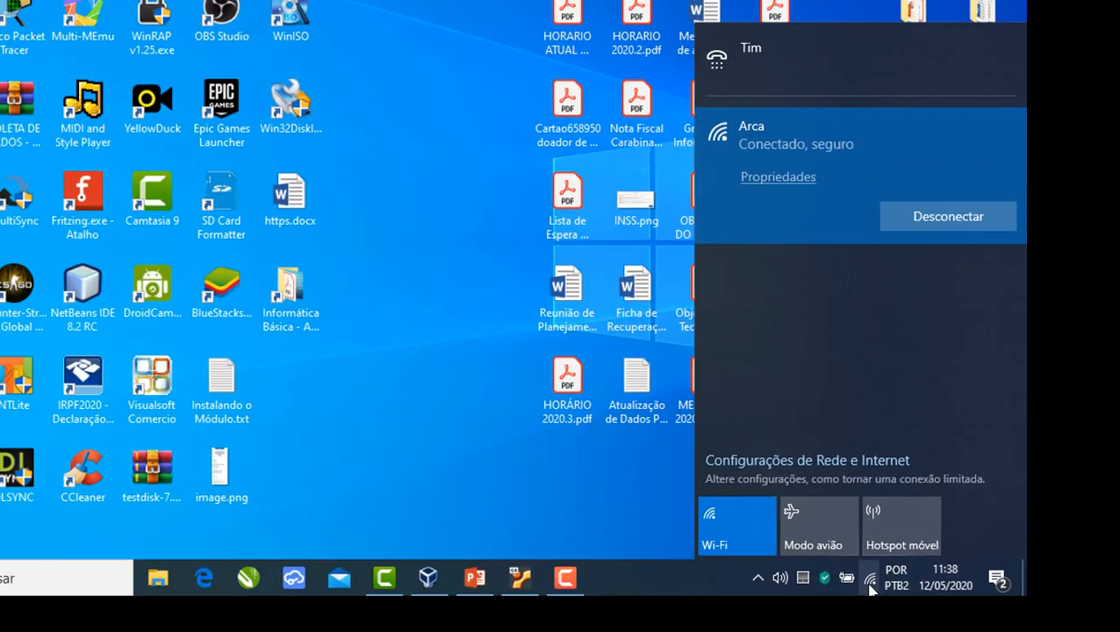
{"action": "left_click", "coordinate": [869, 585]}
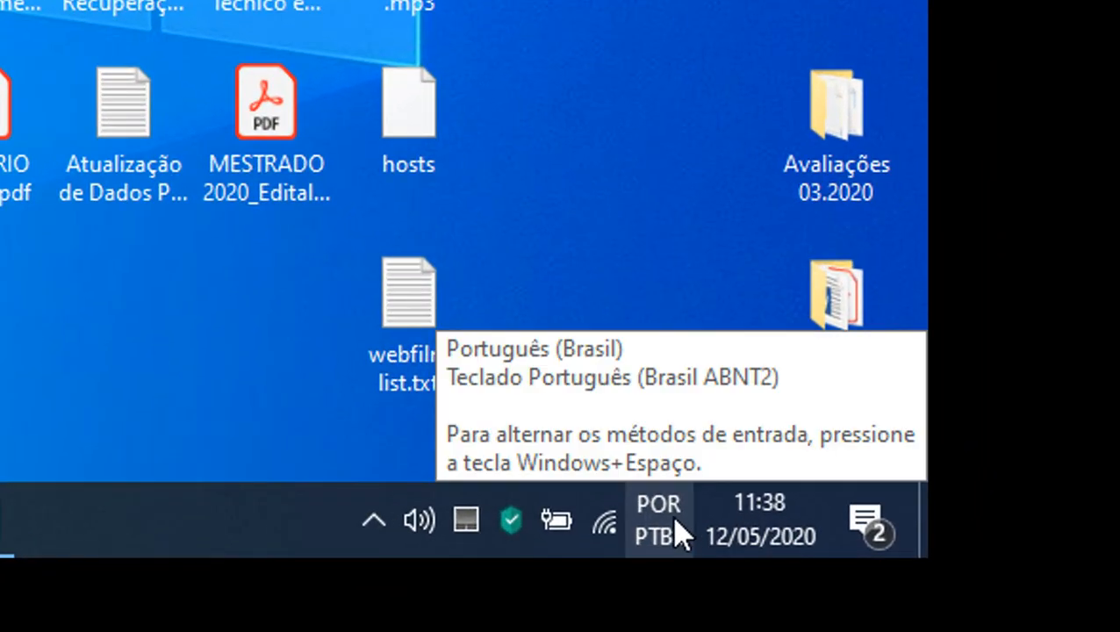
- Display the keyboard language list and dismiss it, and show and close the calendar belonging to the taskbar clock
{"action": "left_click", "coordinate": [676, 527]}
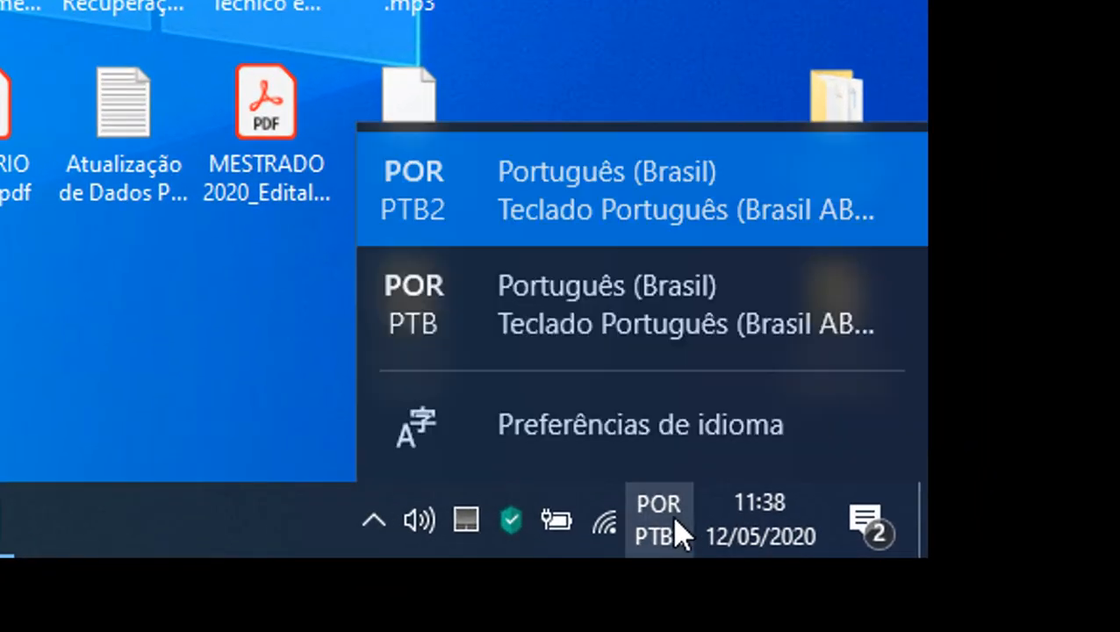
{"action": "left_click", "coordinate": [750, 186]}
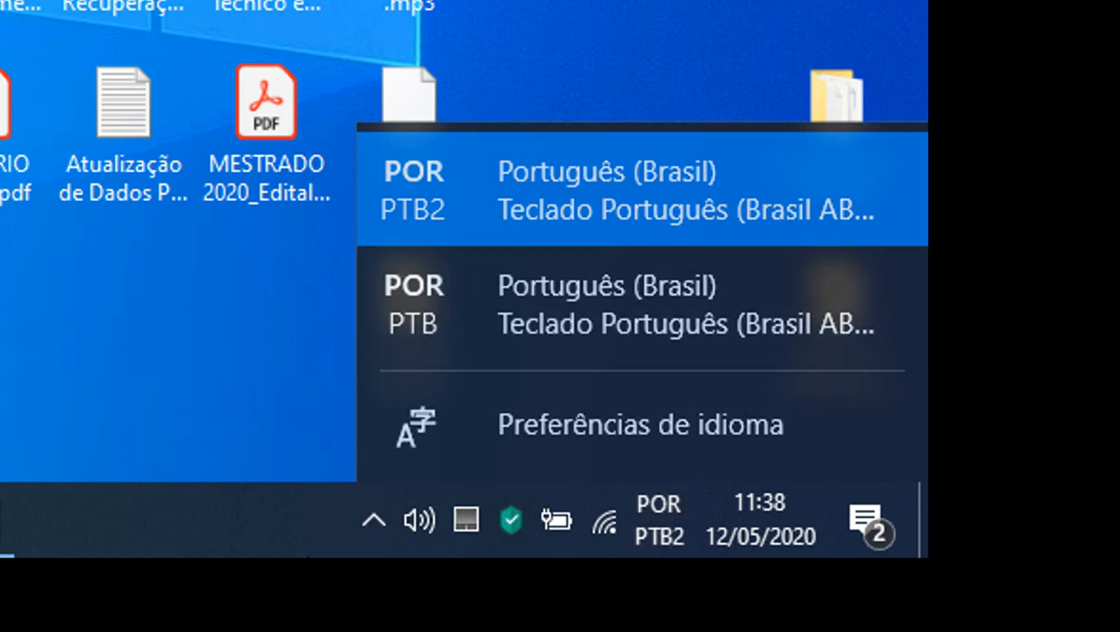
{"action": "left_click", "coordinate": [218, 550]}
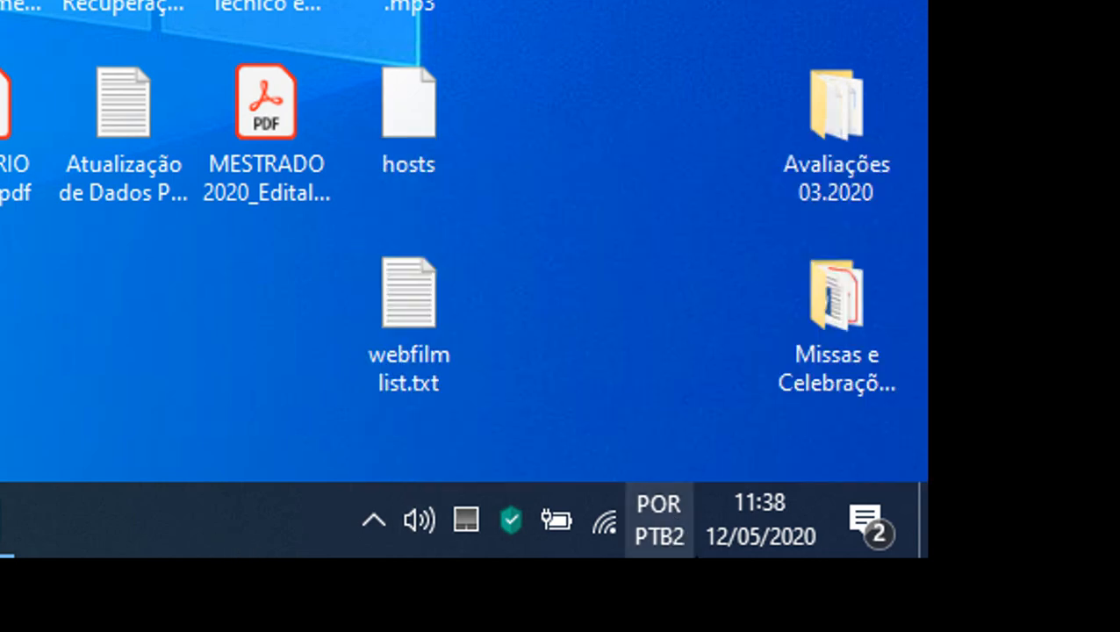
{"action": "left_click", "coordinate": [753, 543]}
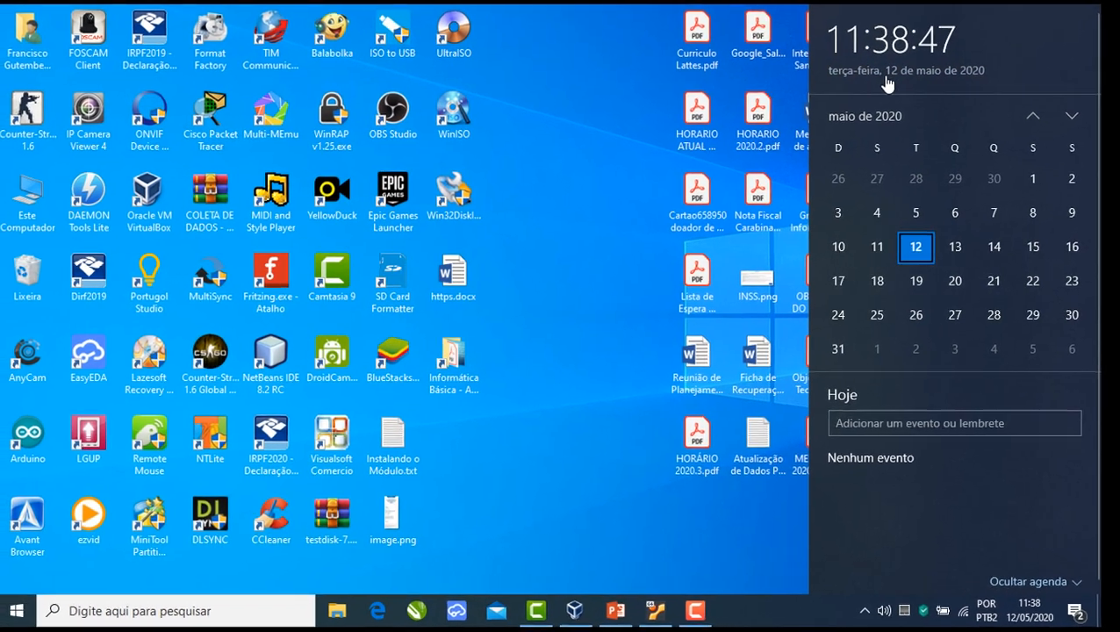
{"action": "left_click", "coordinate": [1029, 610]}
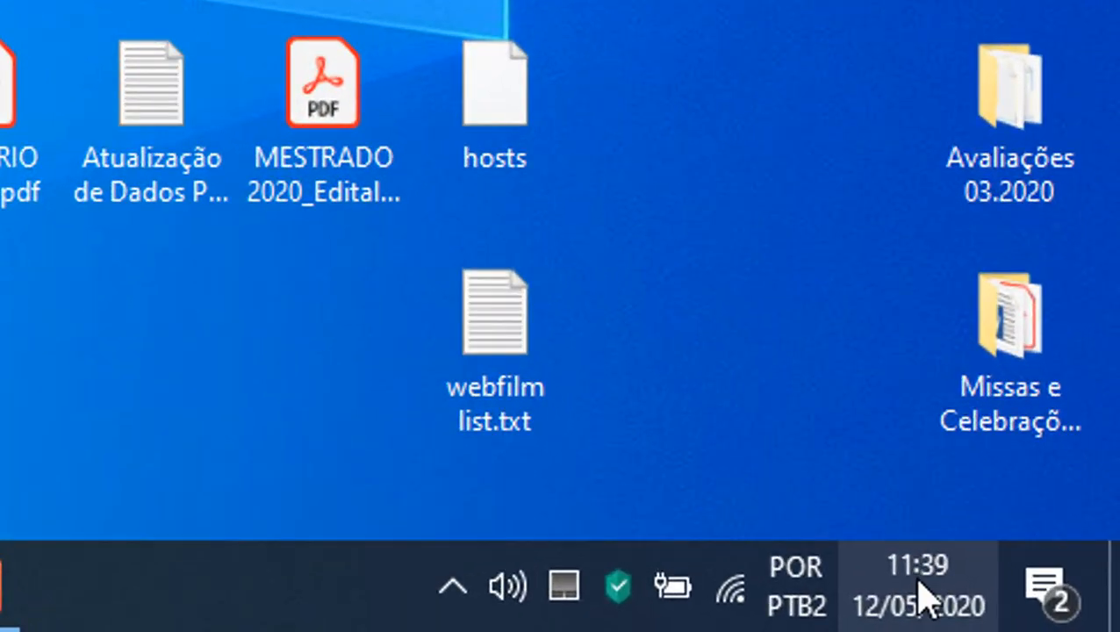
- Open the Data e hora settings through the taskbar clock's Ajustar data/hora option
{"action": "right_click", "coordinate": [919, 595]}
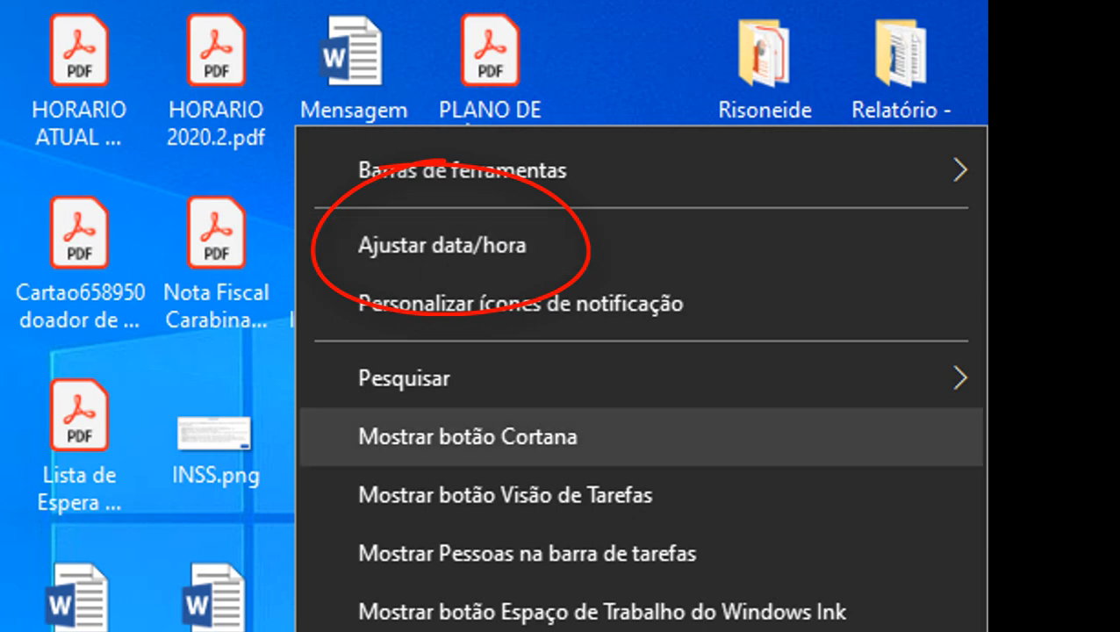
{"action": "left_click", "coordinate": [936, 571]}
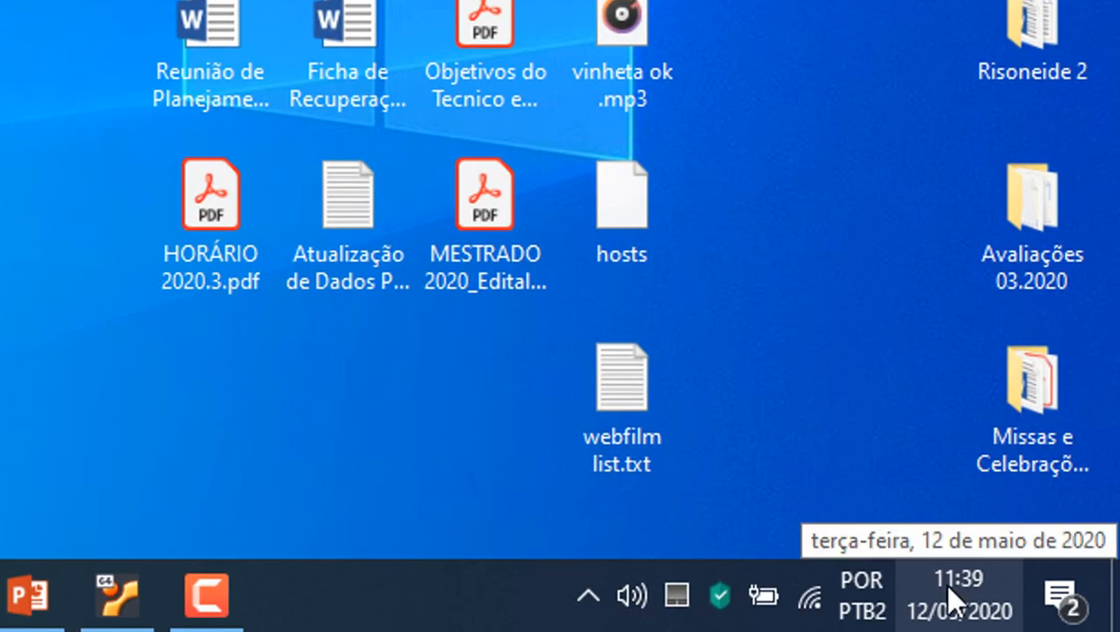
{"action": "right_click", "coordinate": [944, 583]}
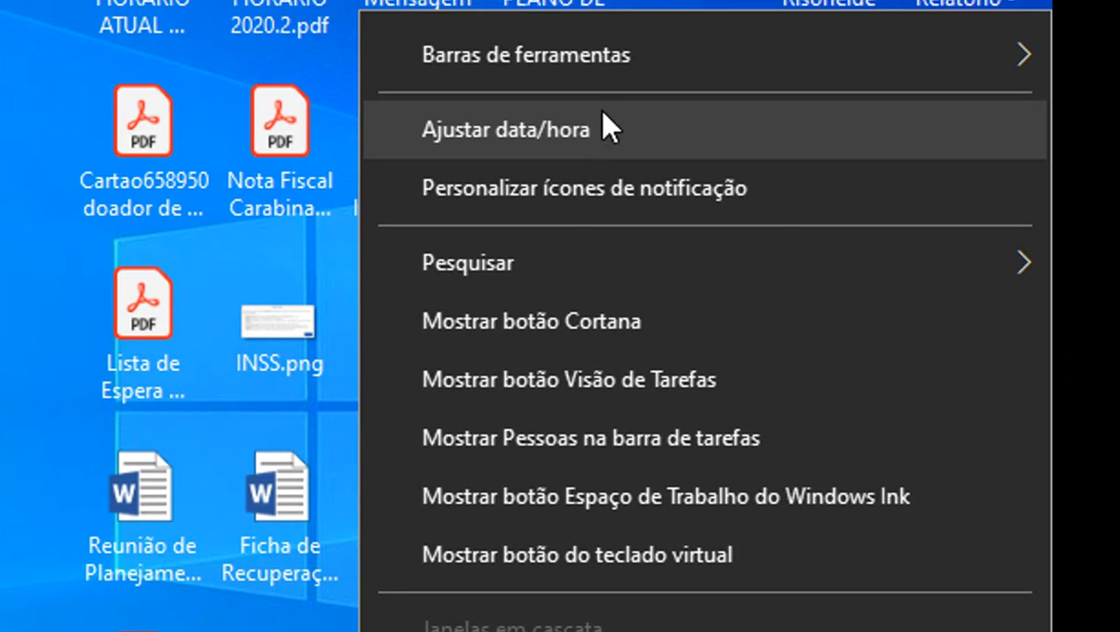
{"action": "left_click", "coordinate": [602, 114]}
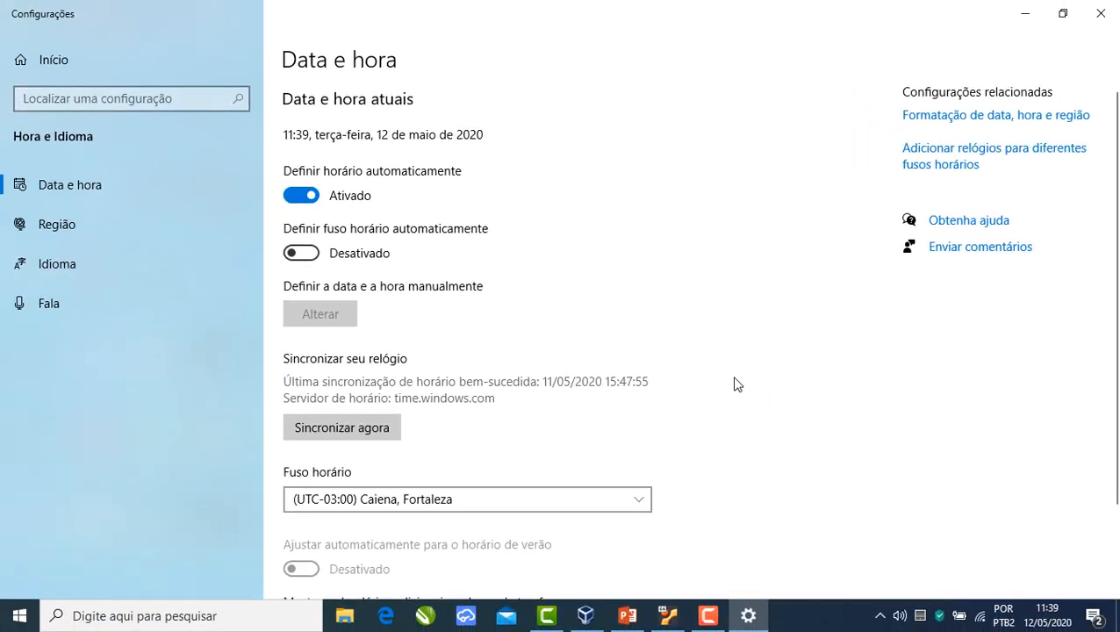
- Turn off Definir horário automaticamente, display the manual Alterar data e hora dialog and cancel it, and turn automatic time back on
{"action": "left_click", "coordinate": [301, 195]}
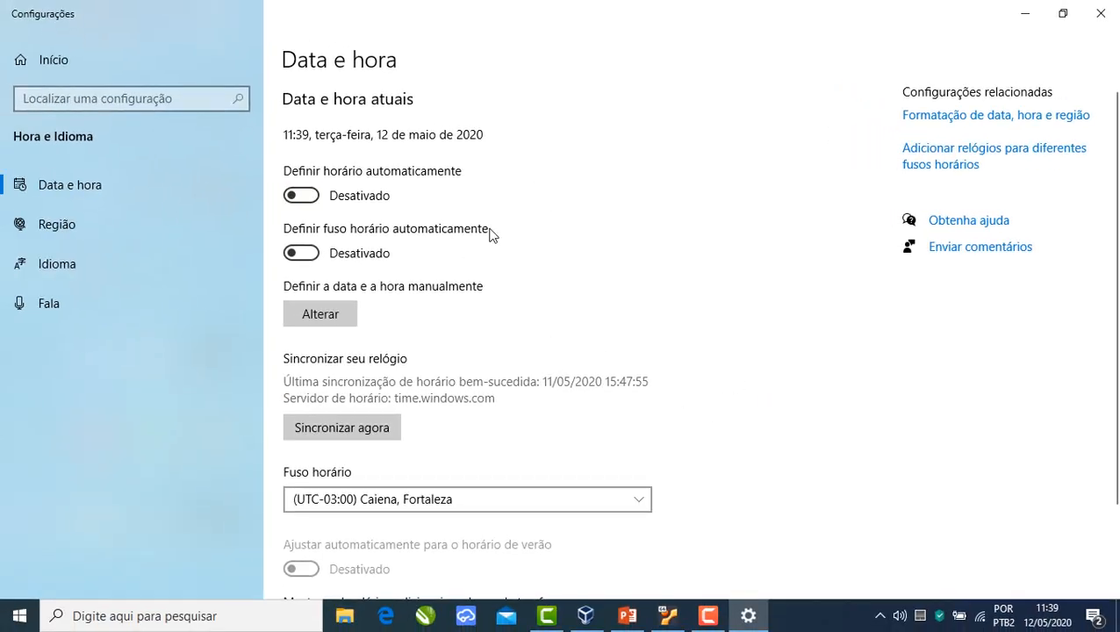
{"action": "left_click", "coordinate": [318, 196]}
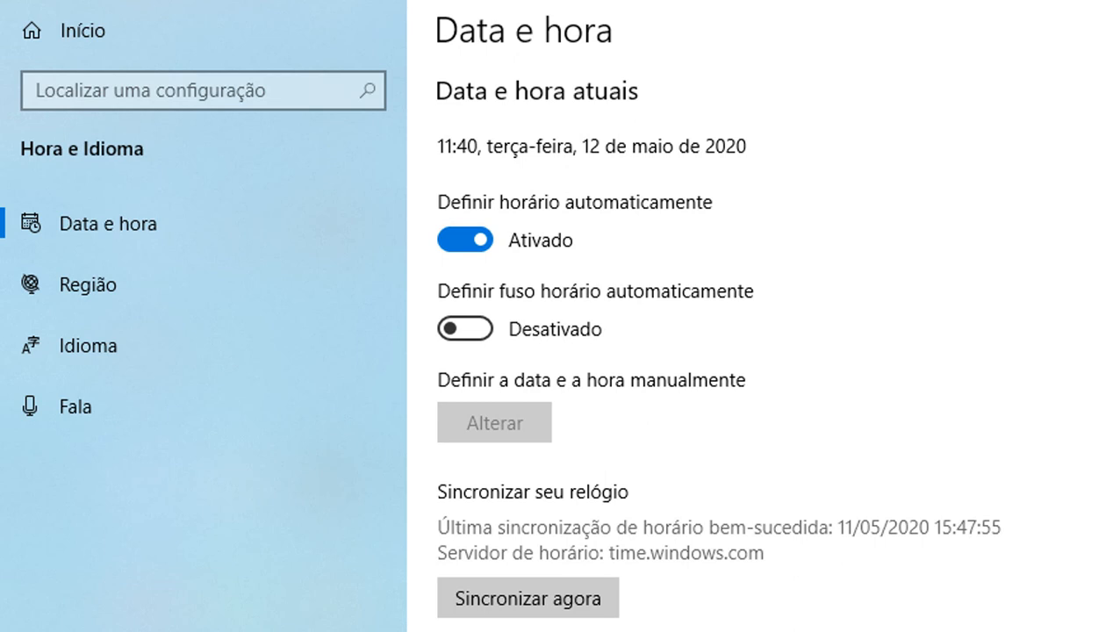
{"action": "left_click", "coordinate": [453, 239]}
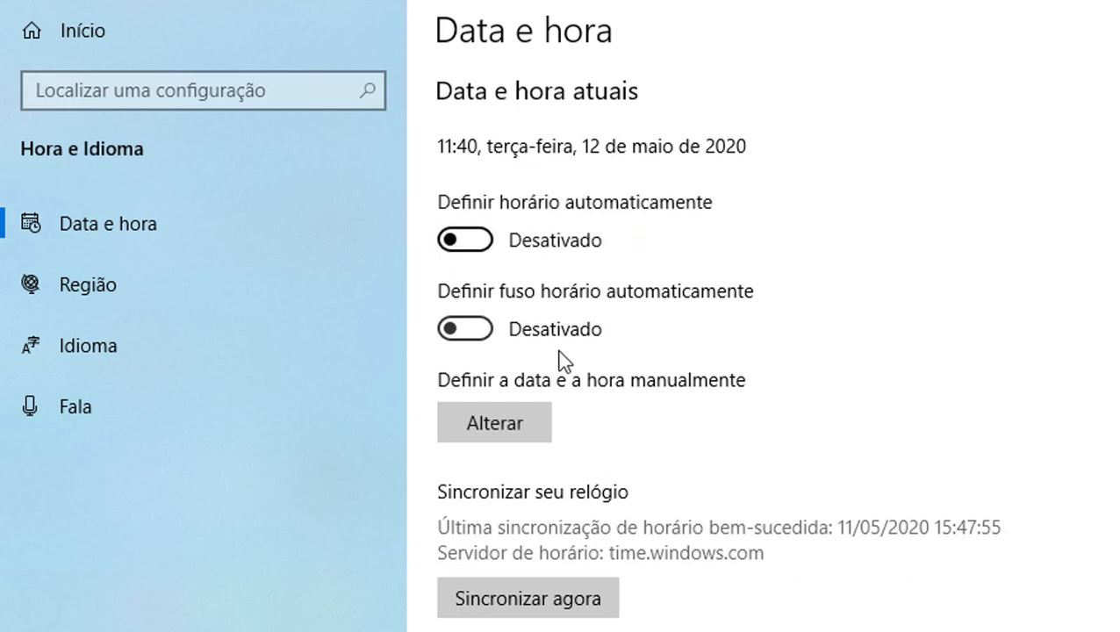
{"action": "left_click", "coordinate": [483, 427]}
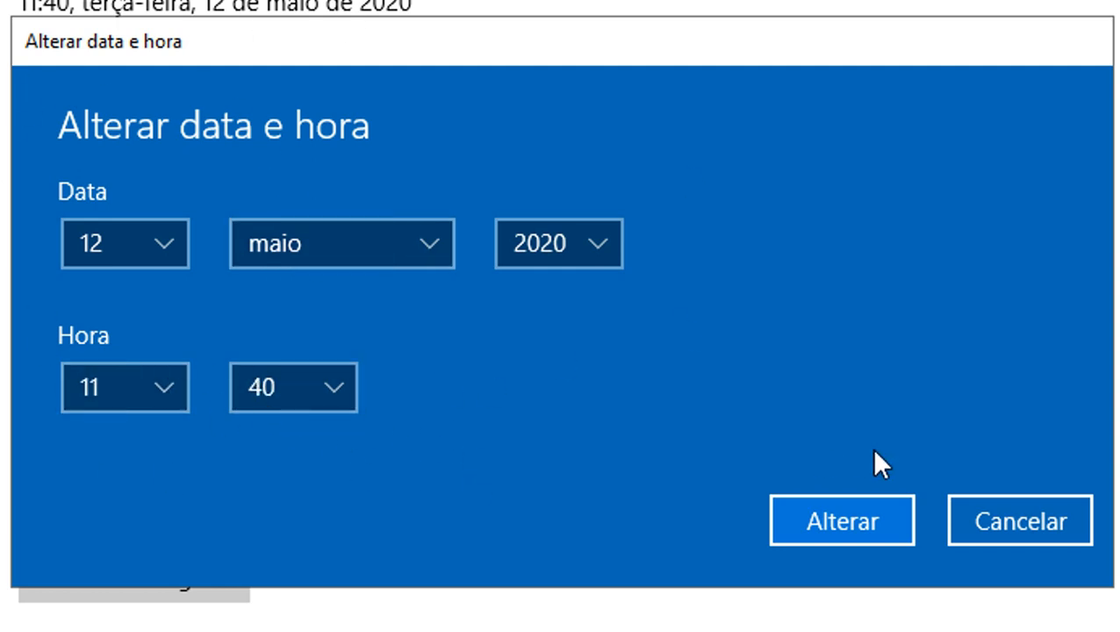
{"action": "left_click", "coordinate": [1048, 531]}
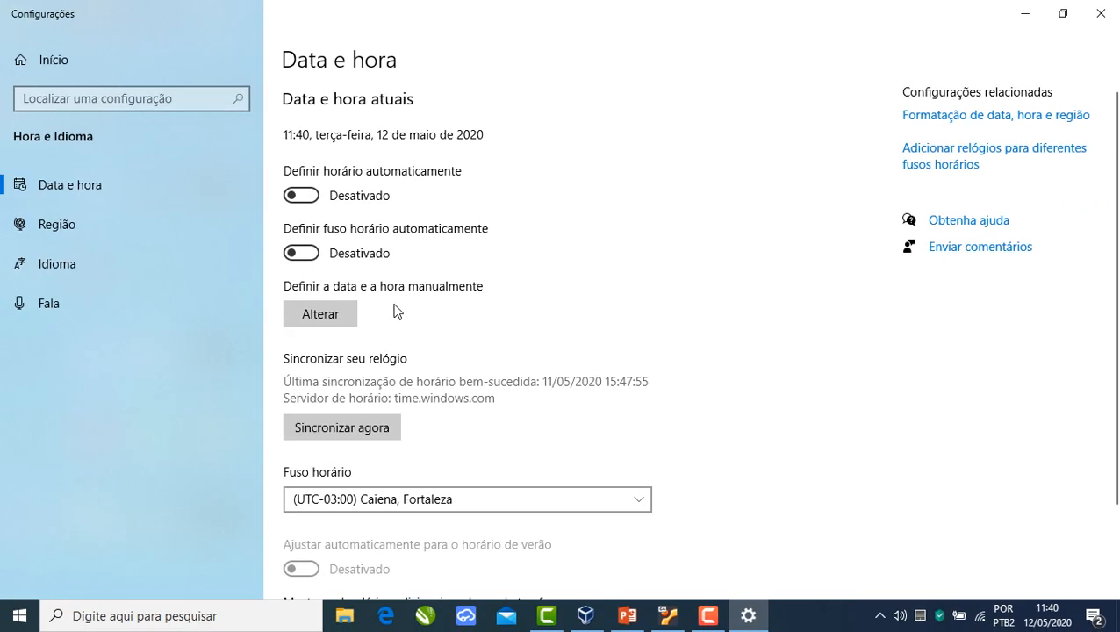
{"action": "left_click", "coordinate": [302, 195]}
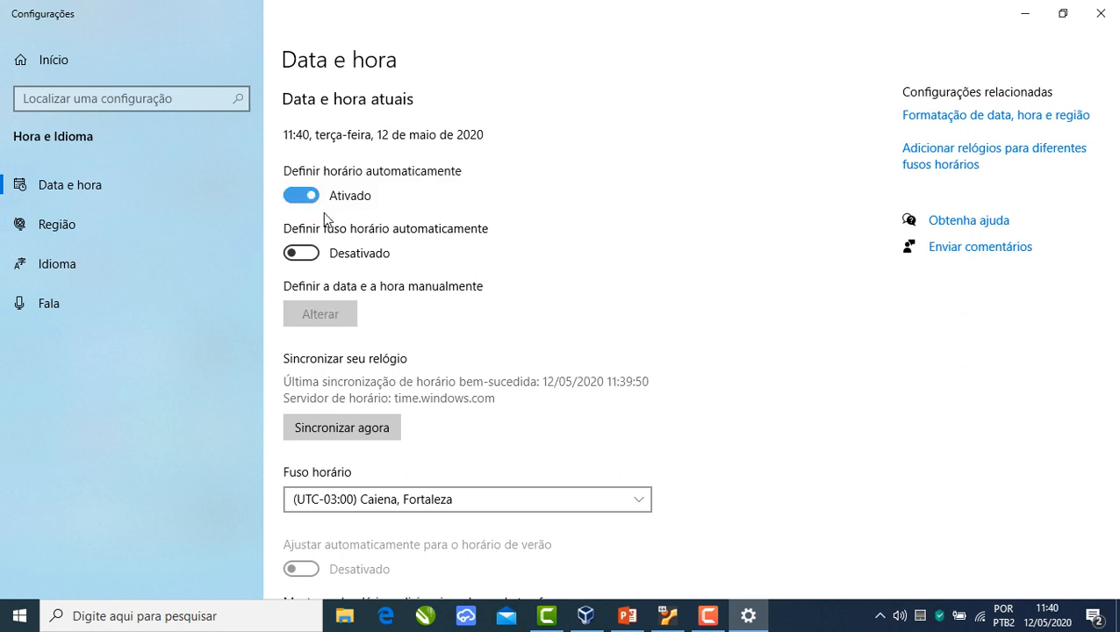
- Display the list of available Fuso horário options, dismiss it without choosing another zone, and return to the desktop
{"action": "scroll", "coordinate": [723, 255], "scroll_direction": "down", "scroll_amount": 3}
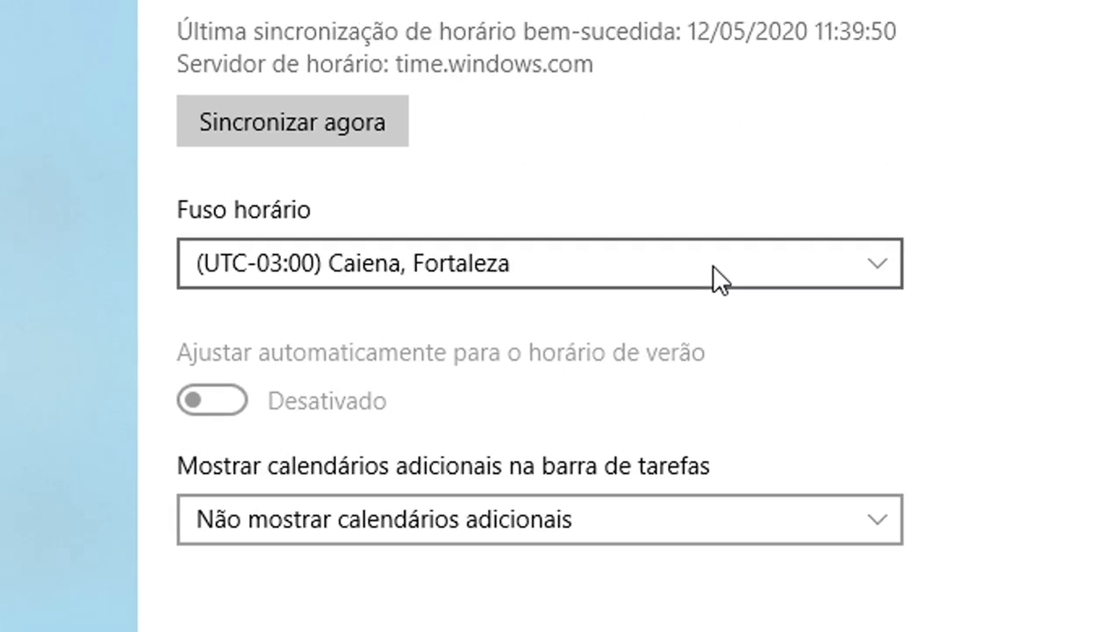
{"action": "left_click", "coordinate": [715, 268]}
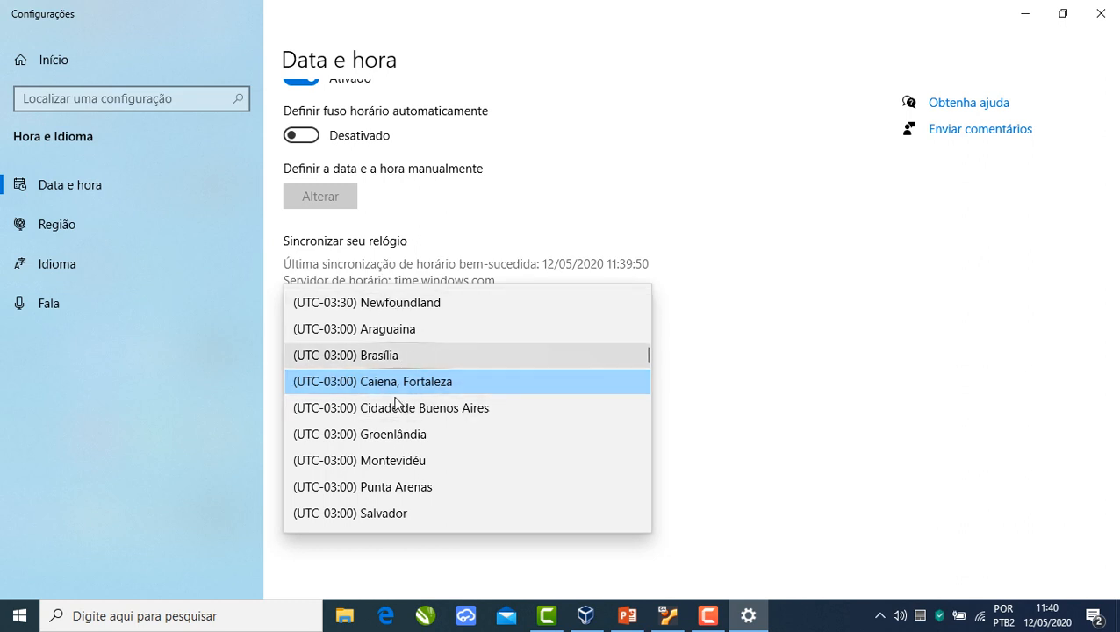
{"action": "left_click", "coordinate": [726, 400]}
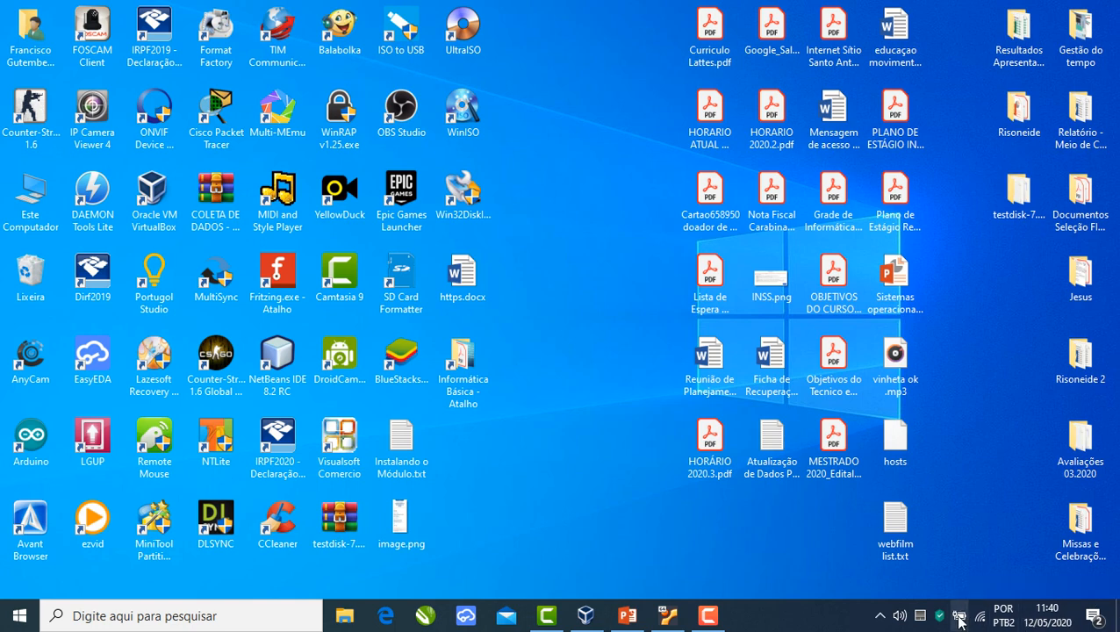
- Show the hidden icons of the taskbar's notification area and dismiss them
{"action": "left_click", "coordinate": [878, 617]}
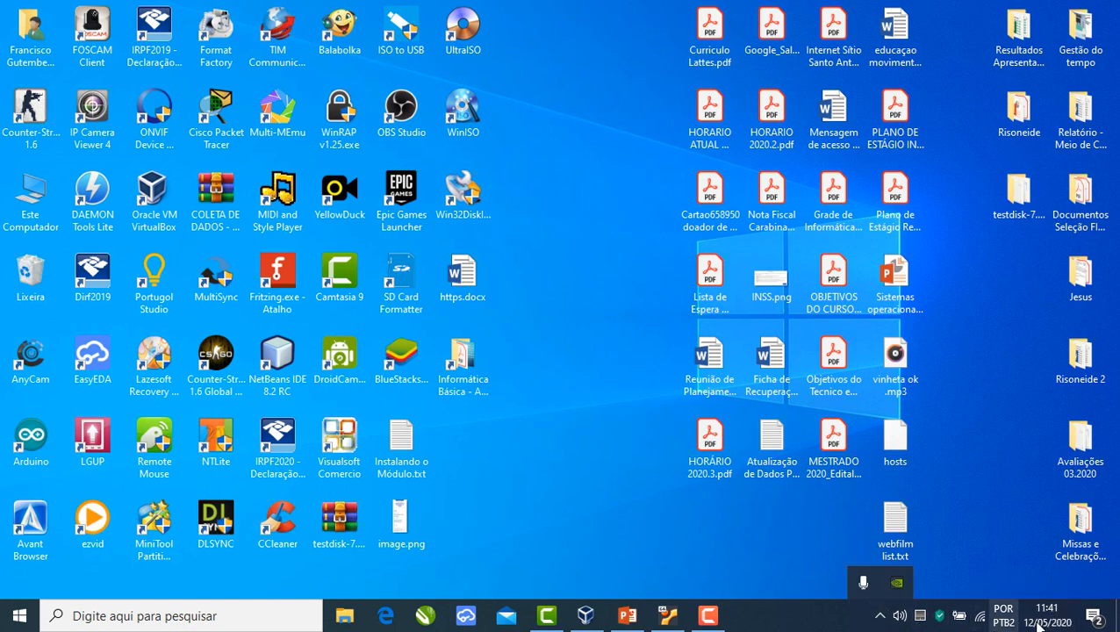
{"action": "left_click", "coordinate": [737, 625]}
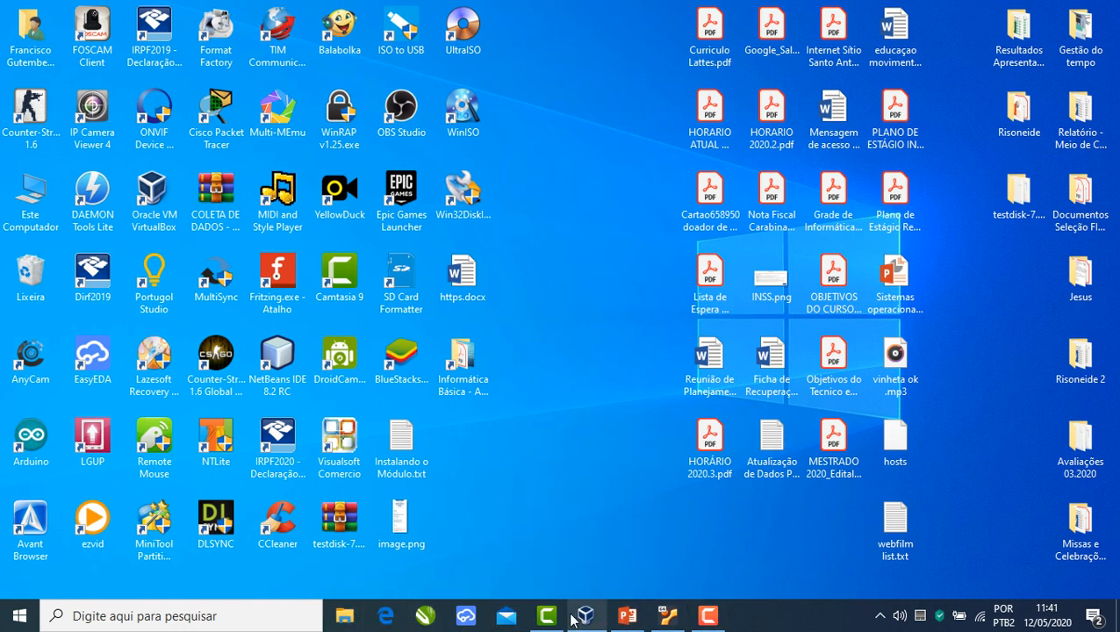
{"action": "mouse_move", "coordinate": [544, 621]}
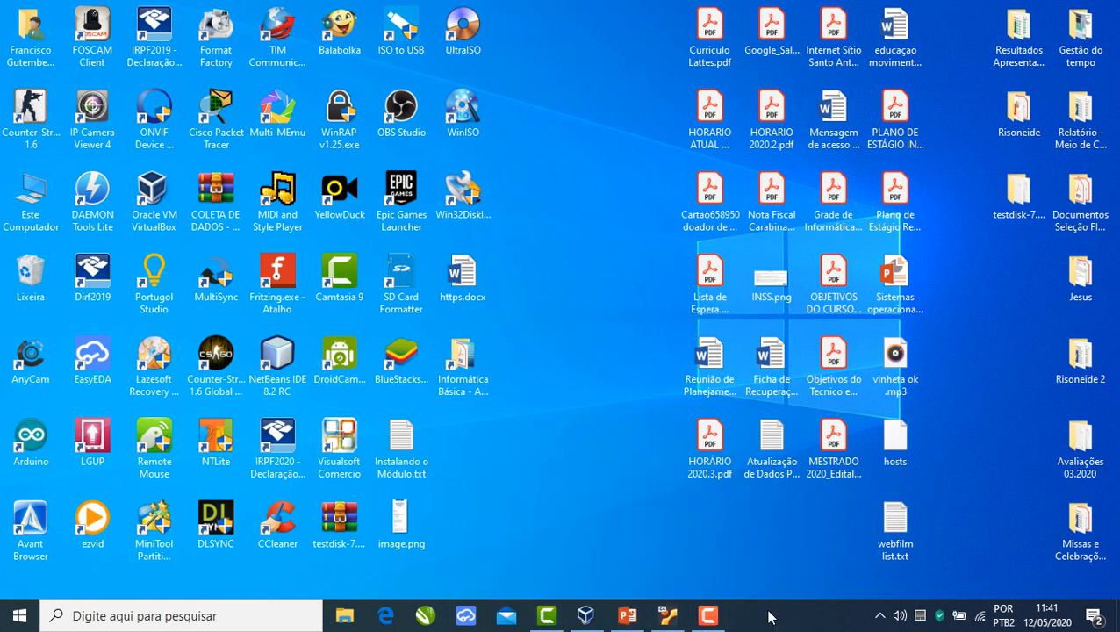
- Switch to the Ubuntu virtual machine and show and close the calendar belonging to its date and time display
{"action": "left_click", "coordinate": [668, 615]}
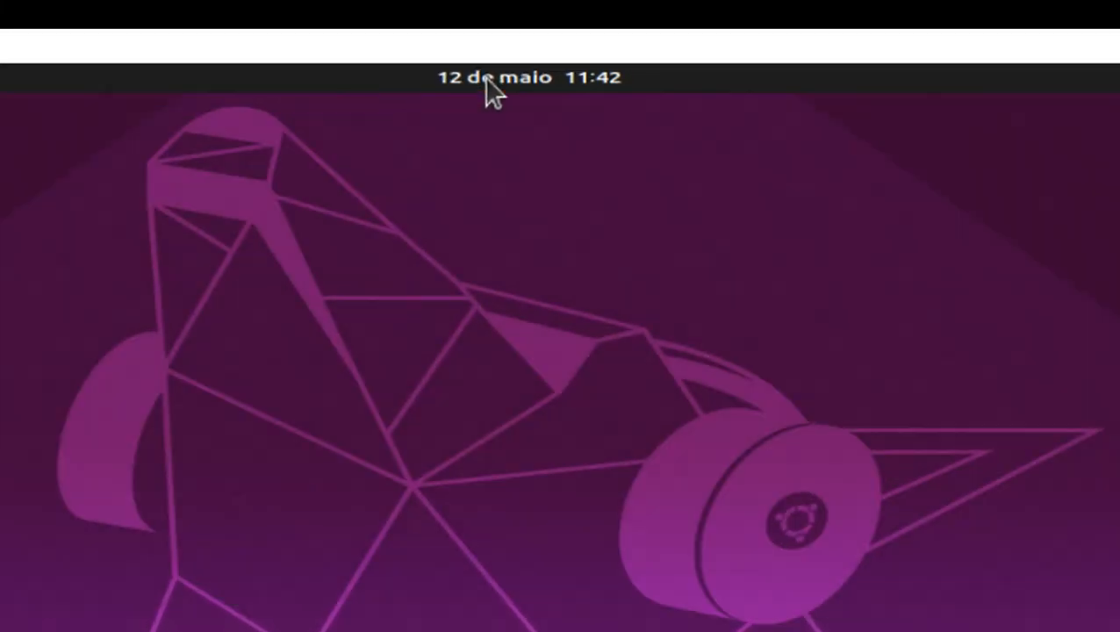
{"action": "left_click", "coordinate": [561, 27]}
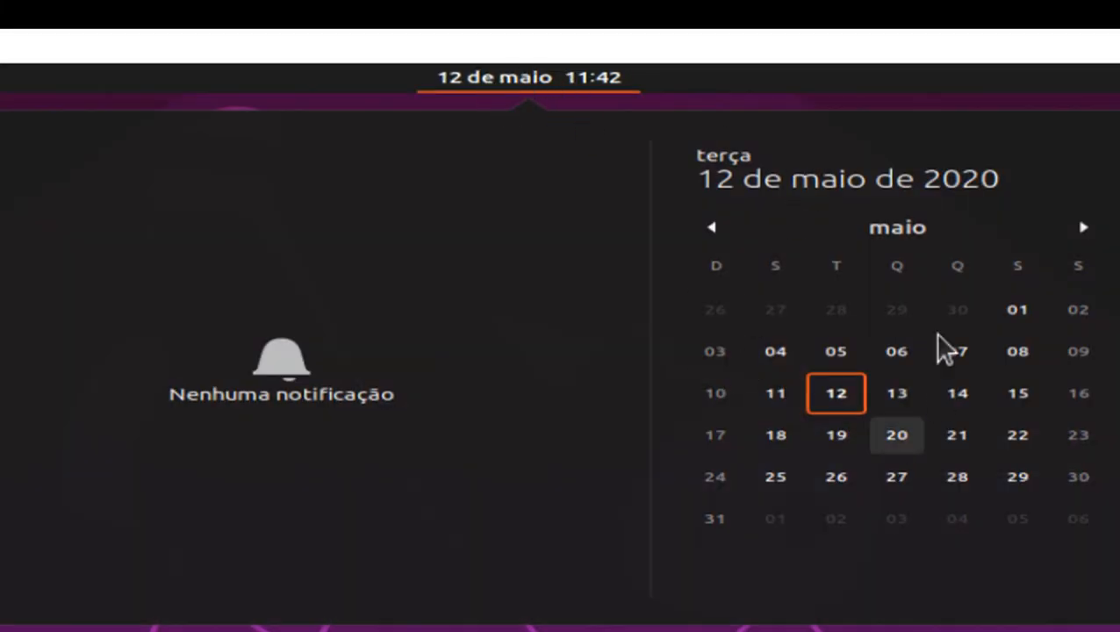
{"action": "left_click", "coordinate": [553, 77]}
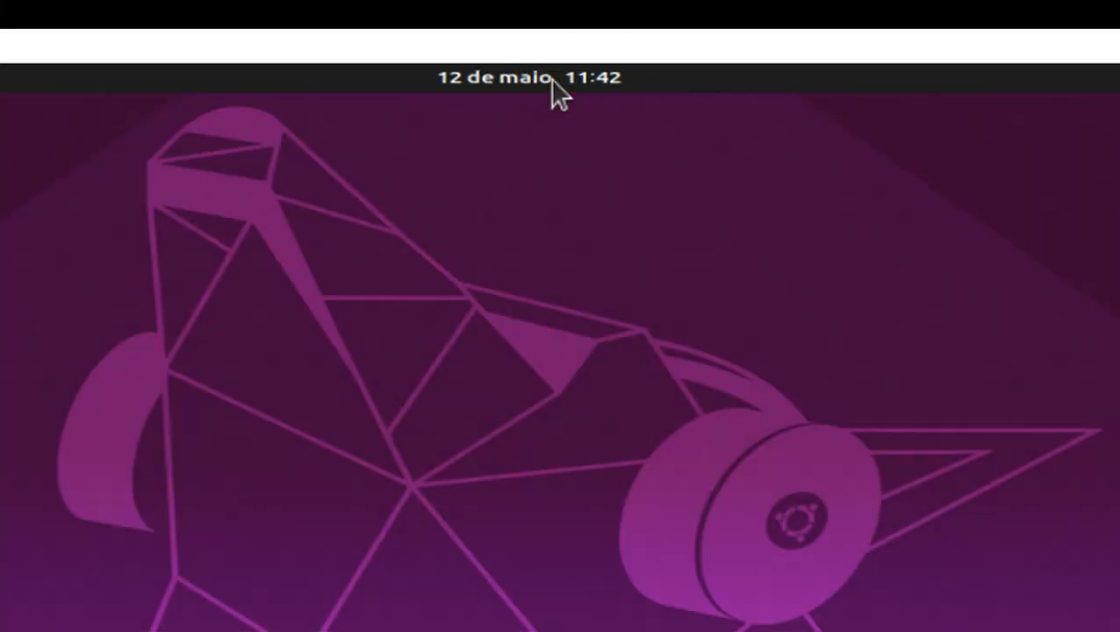
{"action": "left_click", "coordinate": [552, 77]}
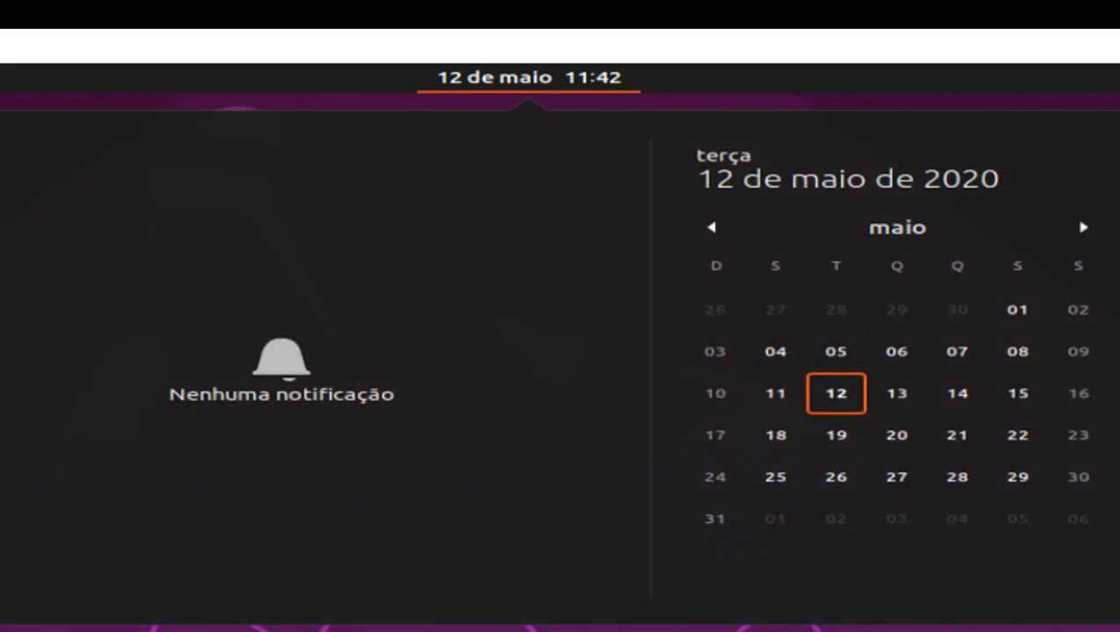
{"action": "left_click", "coordinate": [552, 77]}
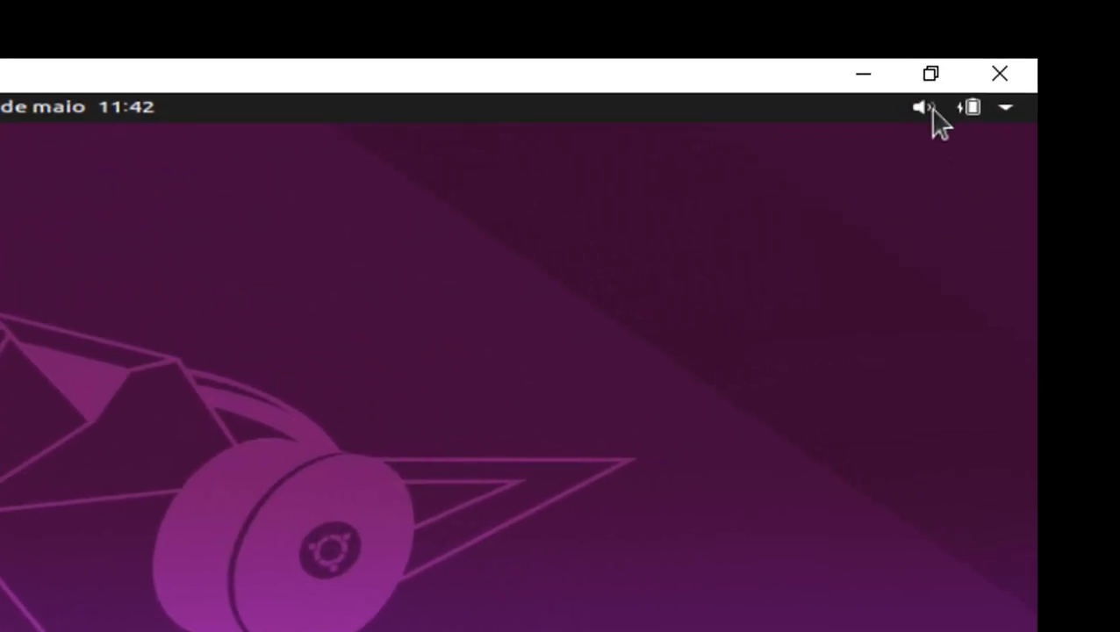
- Open Ubuntu's Configurações from the system menu and view the Monitores page under Dispositivos
{"action": "left_click", "coordinate": [932, 113]}
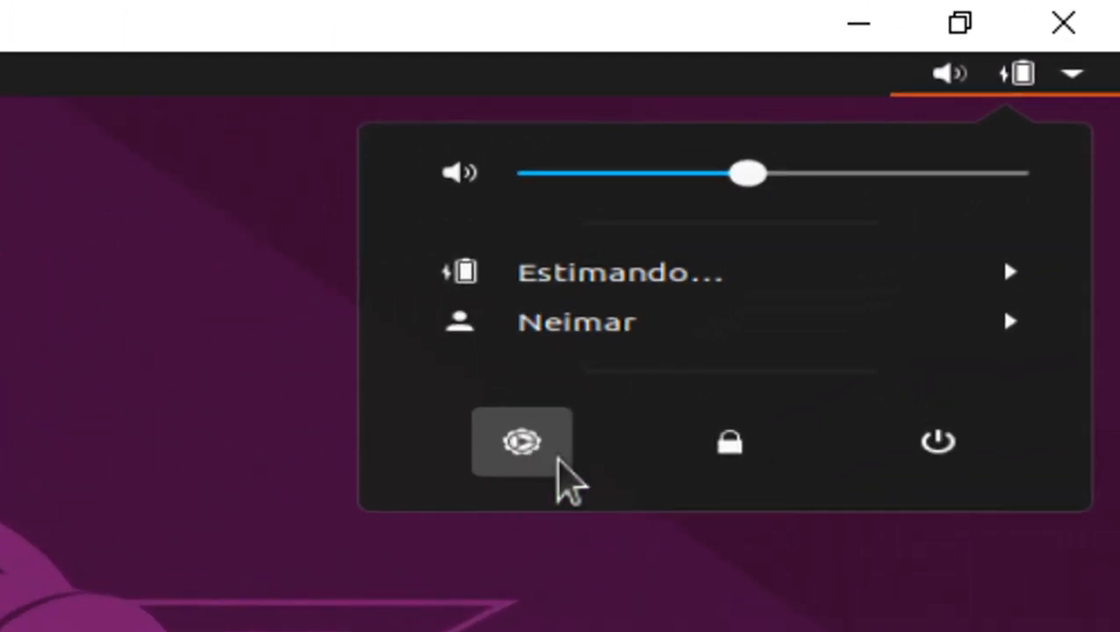
{"action": "left_click", "coordinate": [533, 444]}
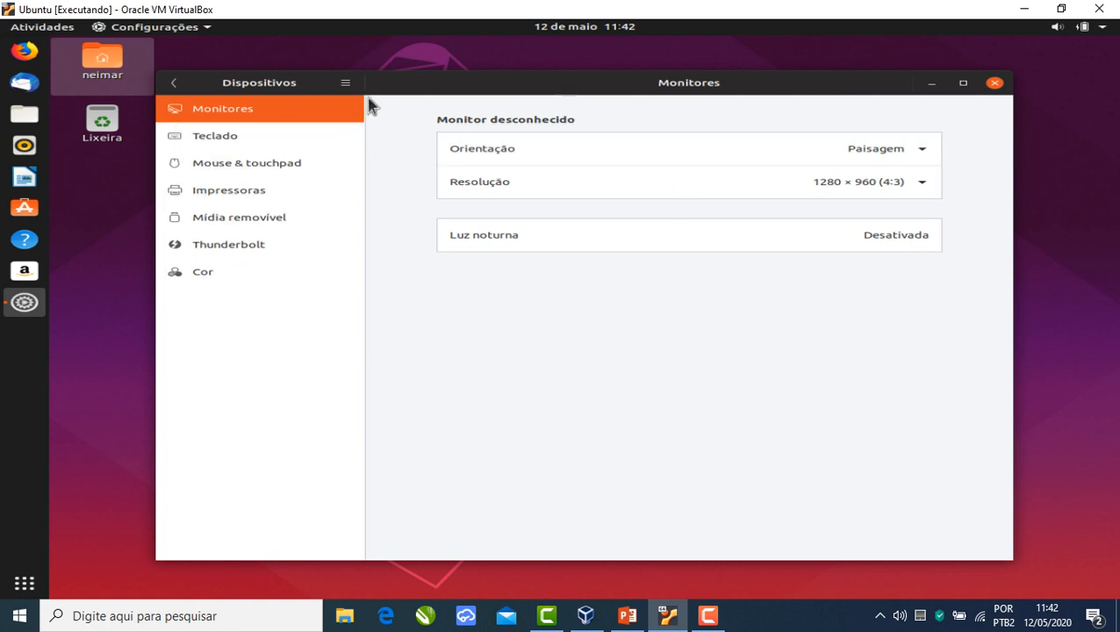
{"action": "left_click_drag", "start_coordinate": [395, 85], "coordinate": [449, 84]}
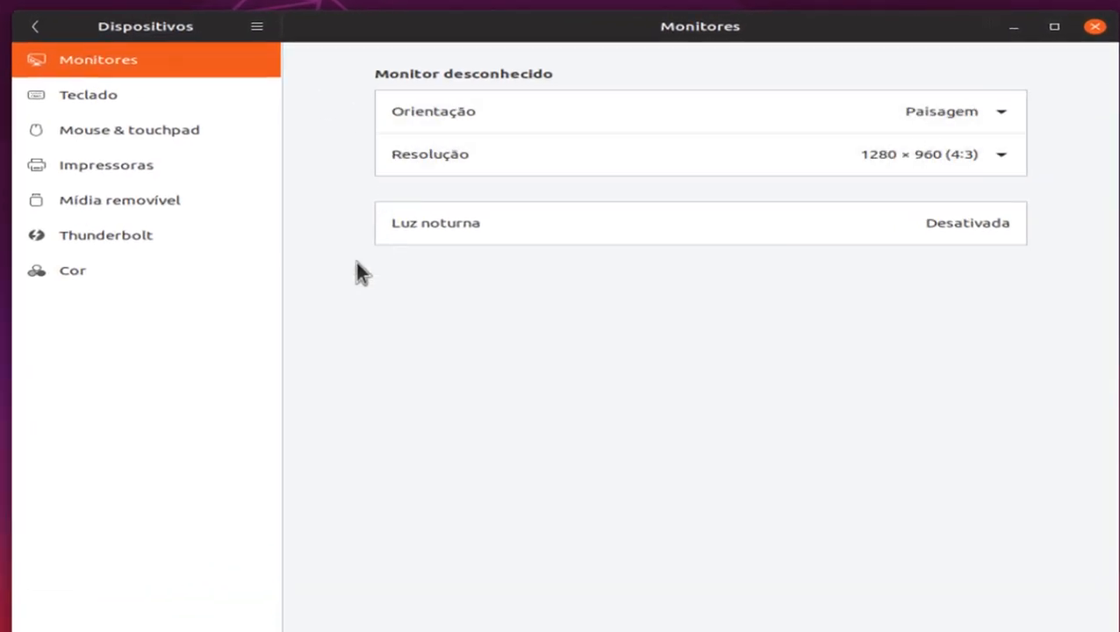
- Review the Teclado, Mouse & touchpad, Impressoras and Mídia removível device pages, and close the settings window
{"action": "left_click", "coordinate": [104, 105]}
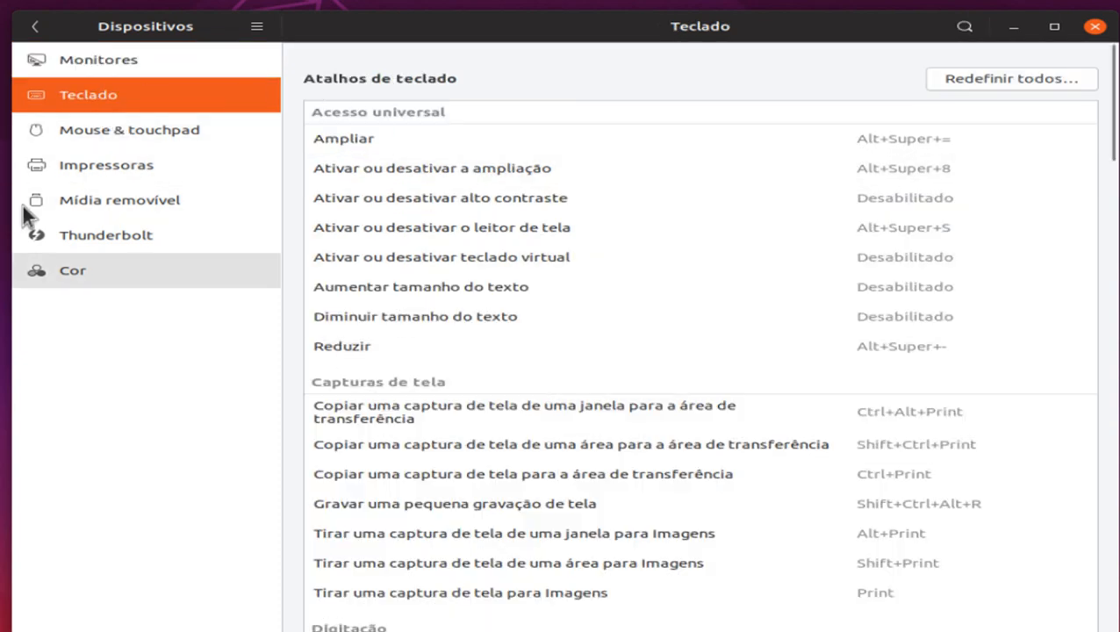
{"action": "left_click", "coordinate": [96, 134]}
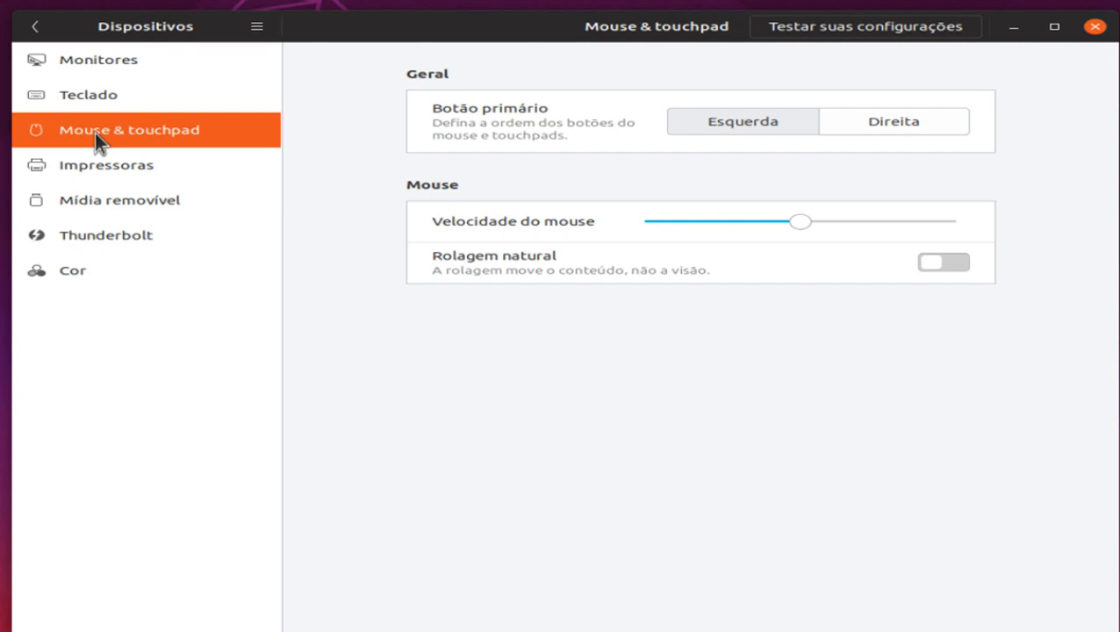
{"action": "left_click", "coordinate": [127, 166]}
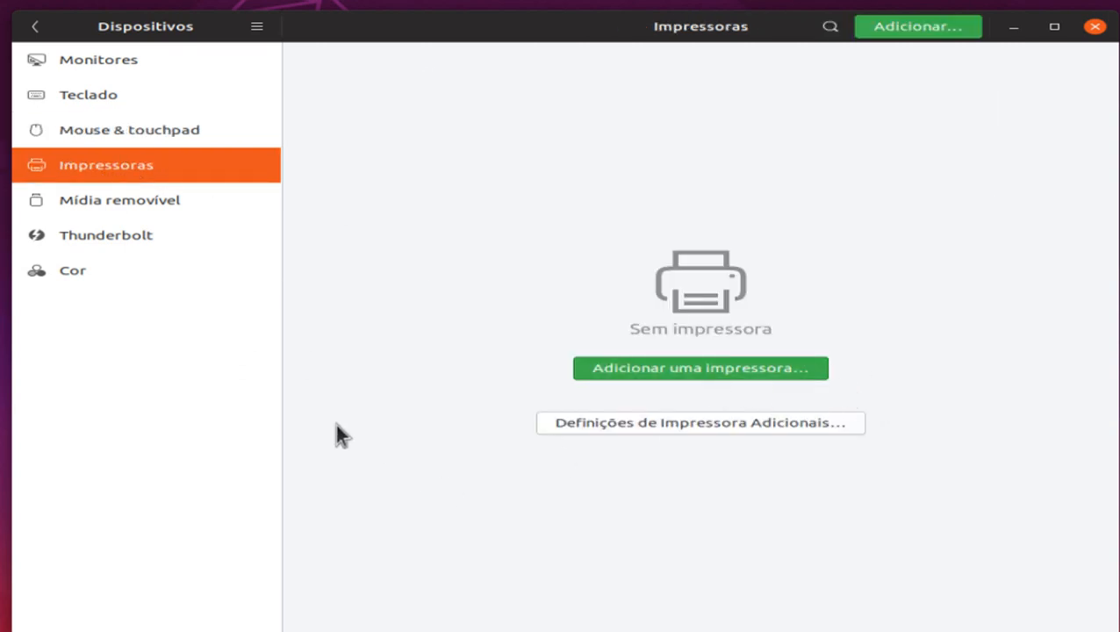
{"action": "left_click", "coordinate": [164, 210]}
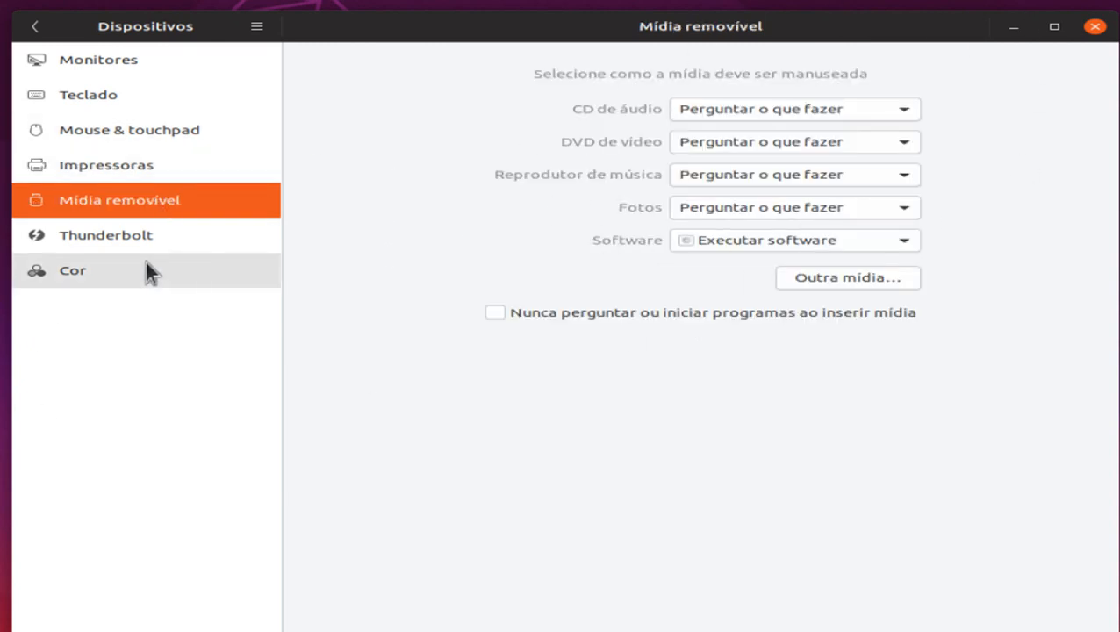
{"action": "left_click", "coordinate": [1095, 27]}
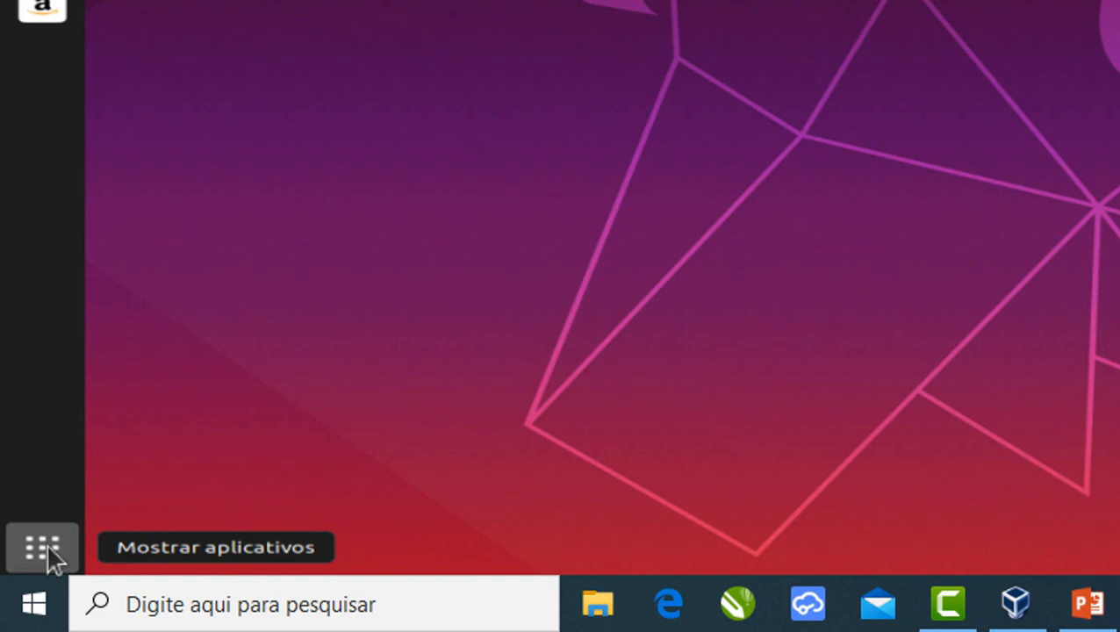
- Show all installed Ubuntu applications and browse between the pages of the application grid
{"action": "left_click", "coordinate": [48, 546]}
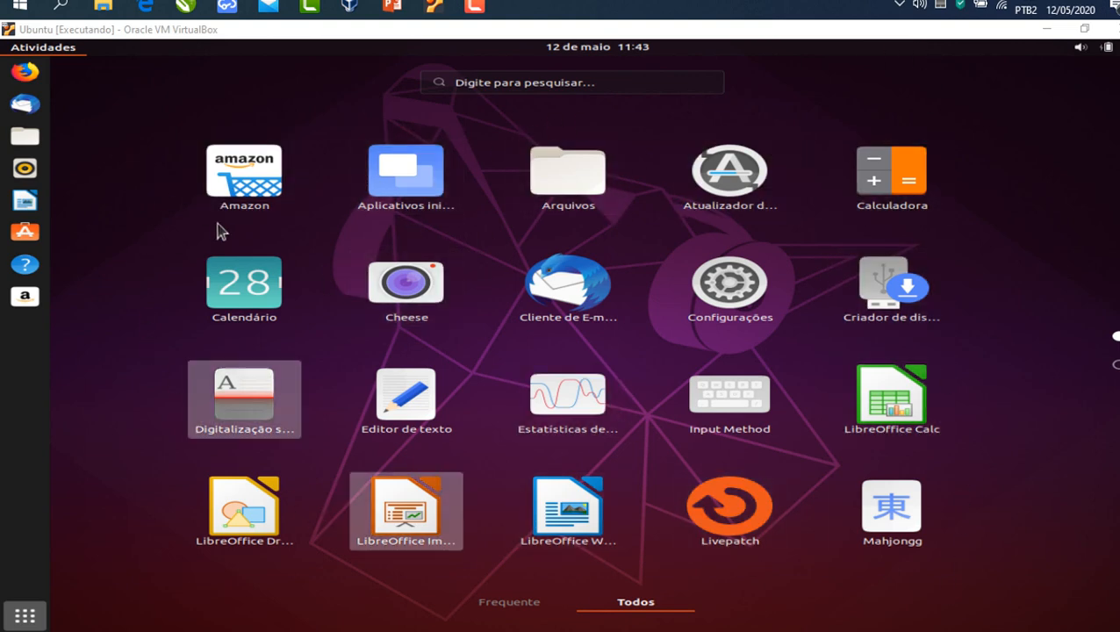
{"action": "left_click", "coordinate": [1117, 364]}
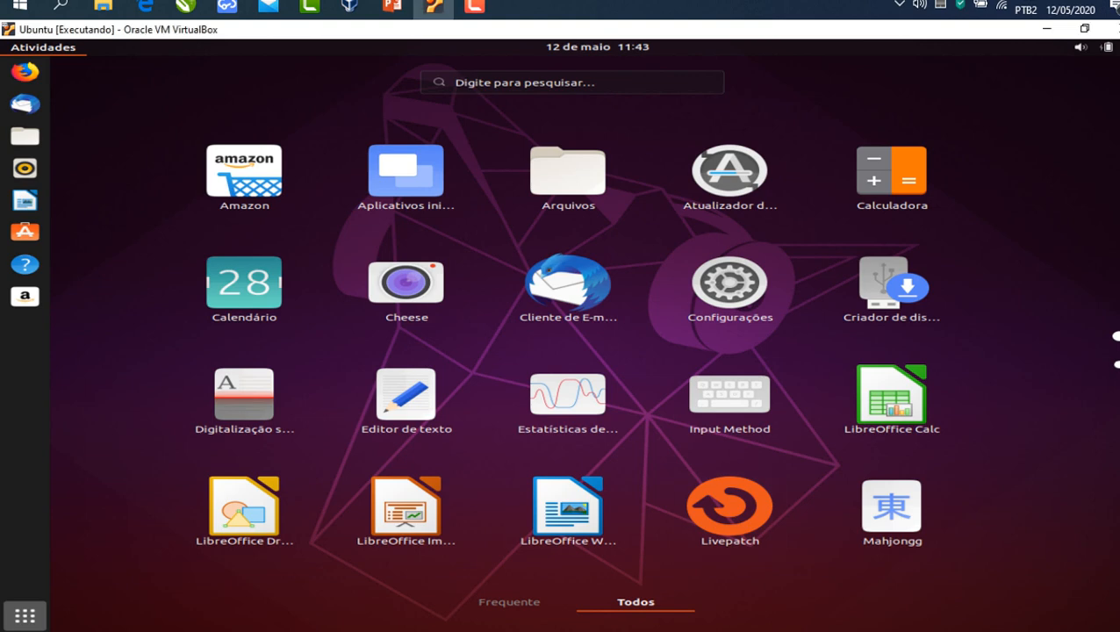
{"action": "left_click", "coordinate": [1116, 337]}
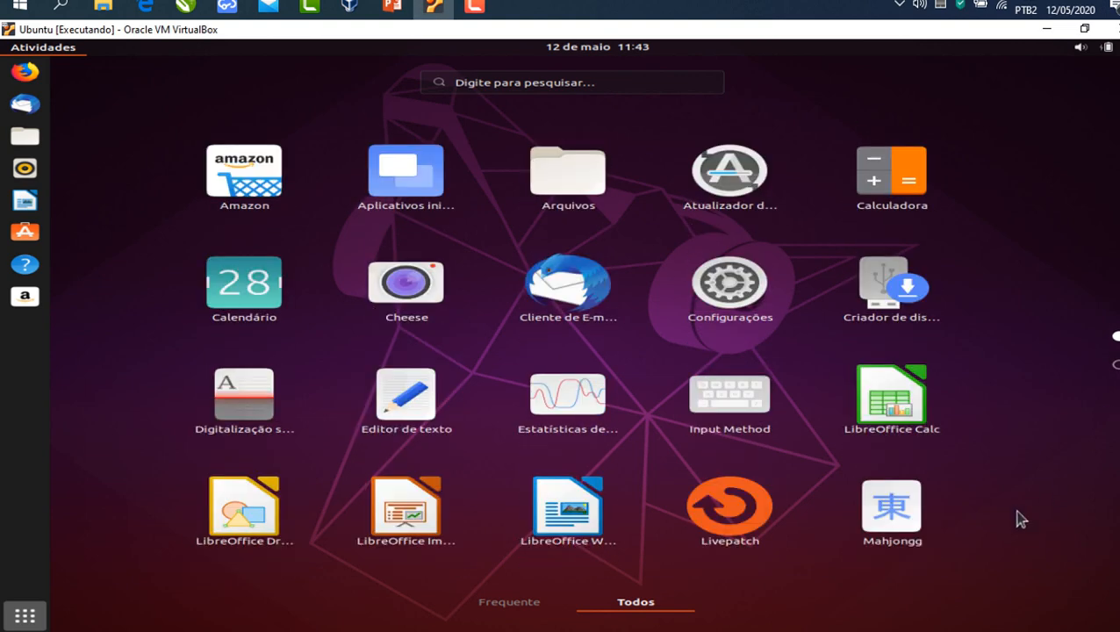
- Open Configurações from the application grid, view the Monitores page, and close the window
{"action": "left_click", "coordinate": [738, 288]}
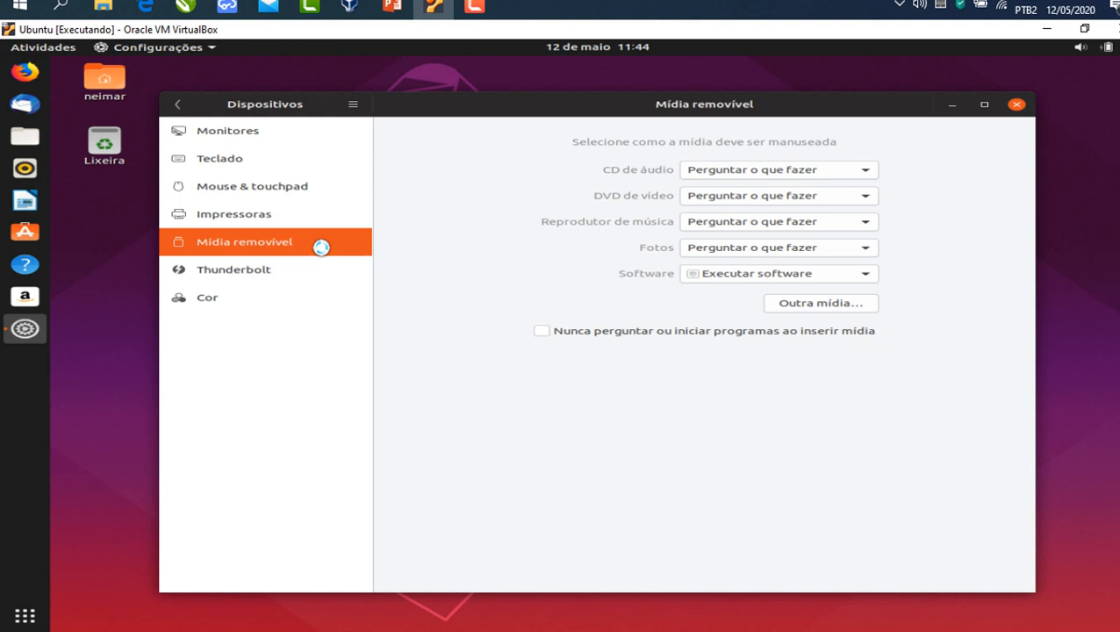
{"action": "left_click", "coordinate": [270, 134]}
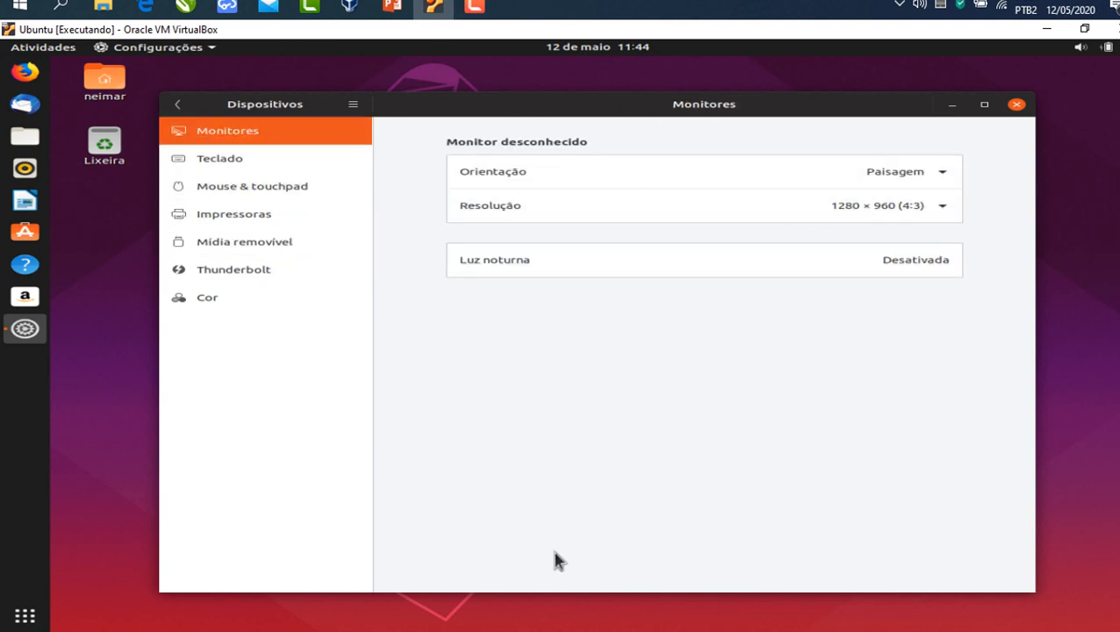
{"action": "left_click", "coordinate": [1080, 49]}
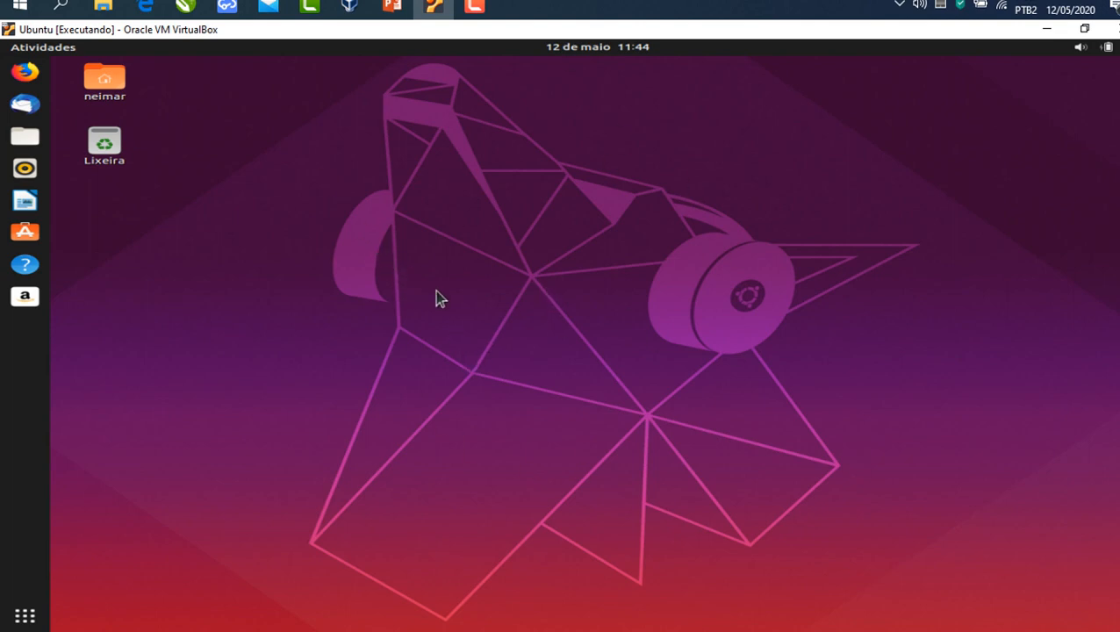
{"action": "right_click", "coordinate": [349, 230]}
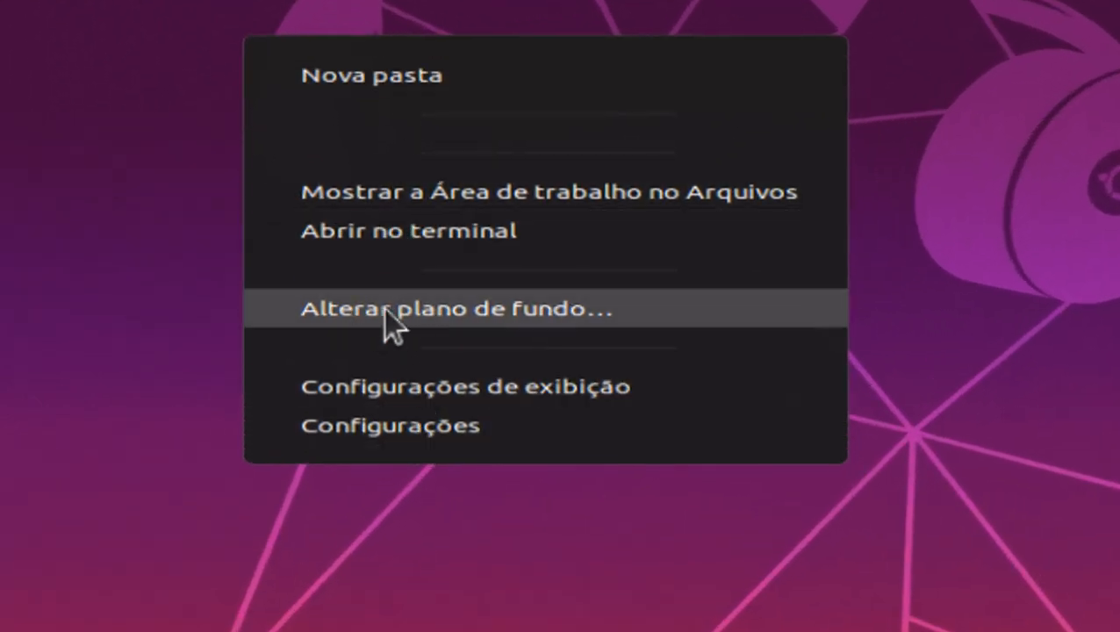
{"action": "left_click", "coordinate": [468, 313]}
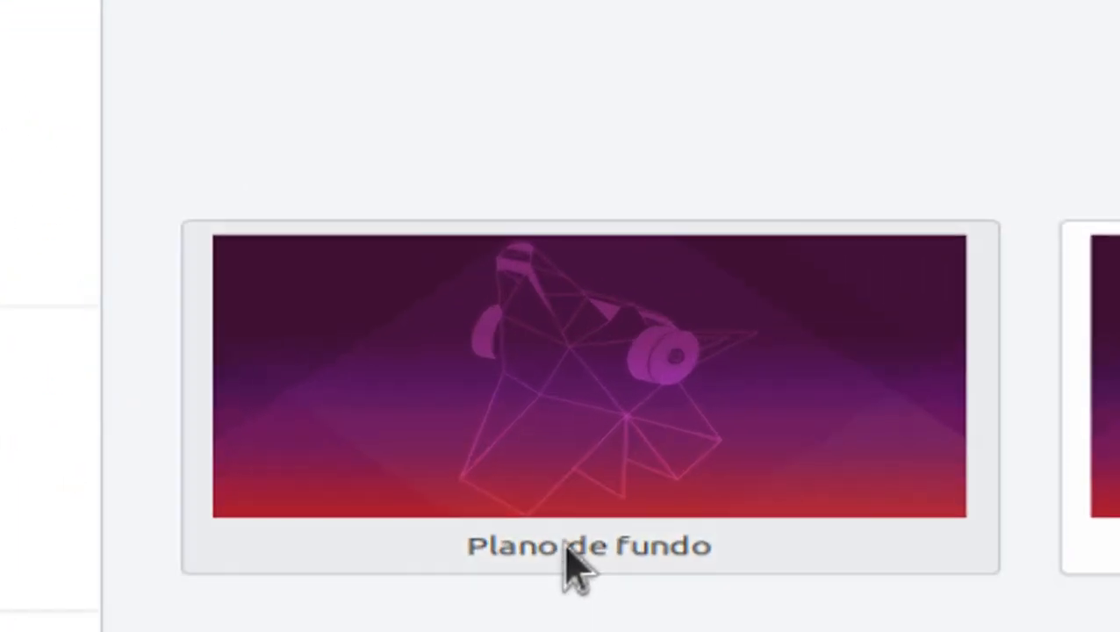
{"action": "left_click", "coordinate": [564, 562]}
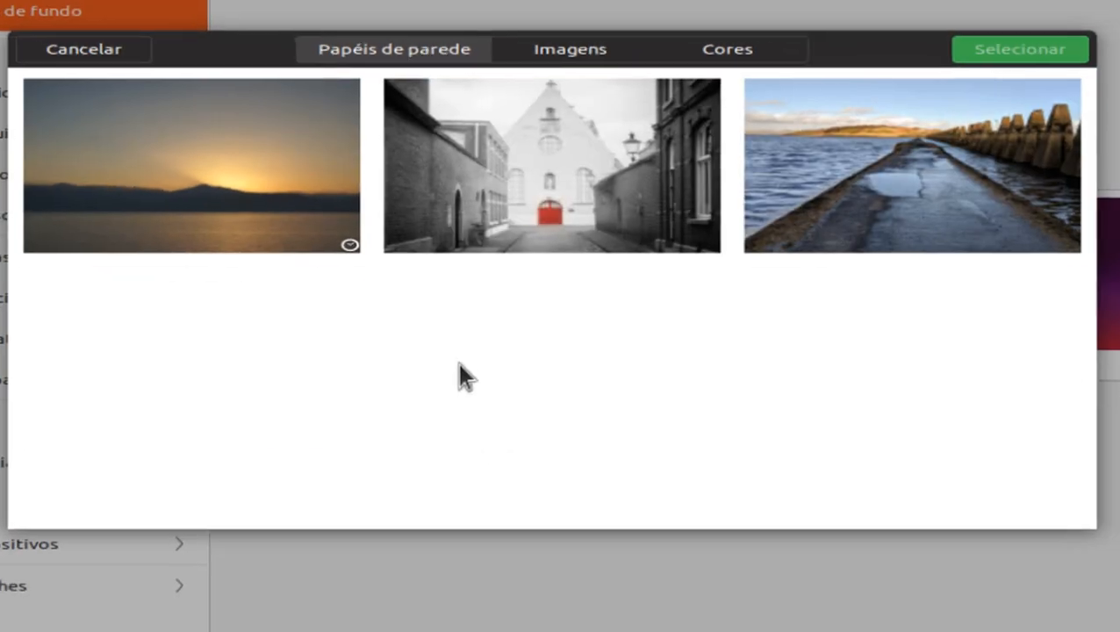
{"action": "left_click", "coordinate": [568, 215]}
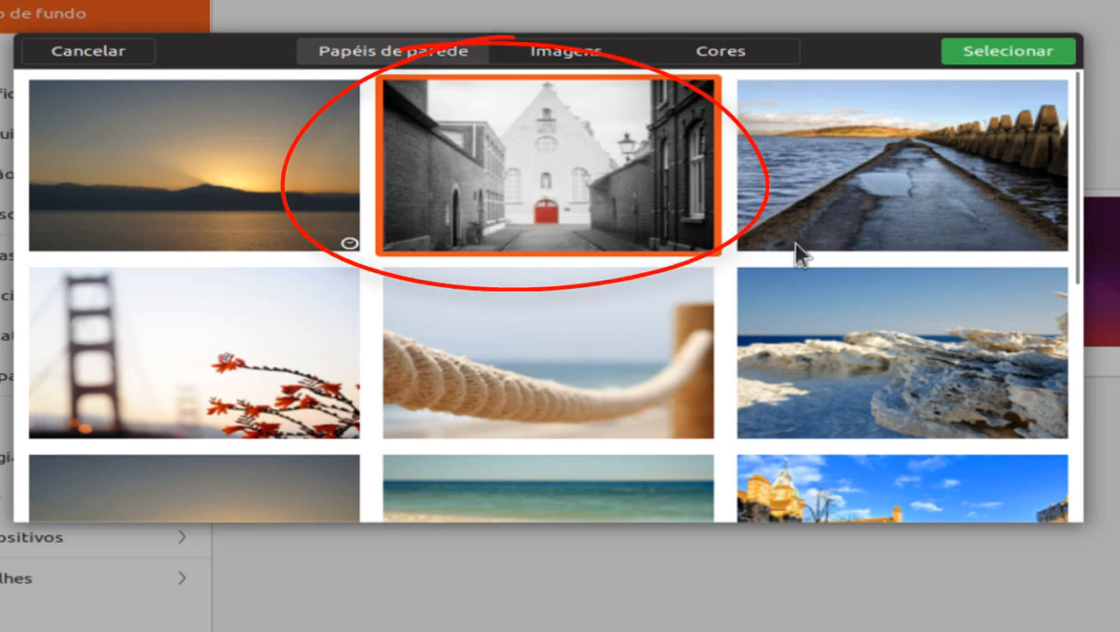
{"action": "left_click", "coordinate": [1033, 60]}
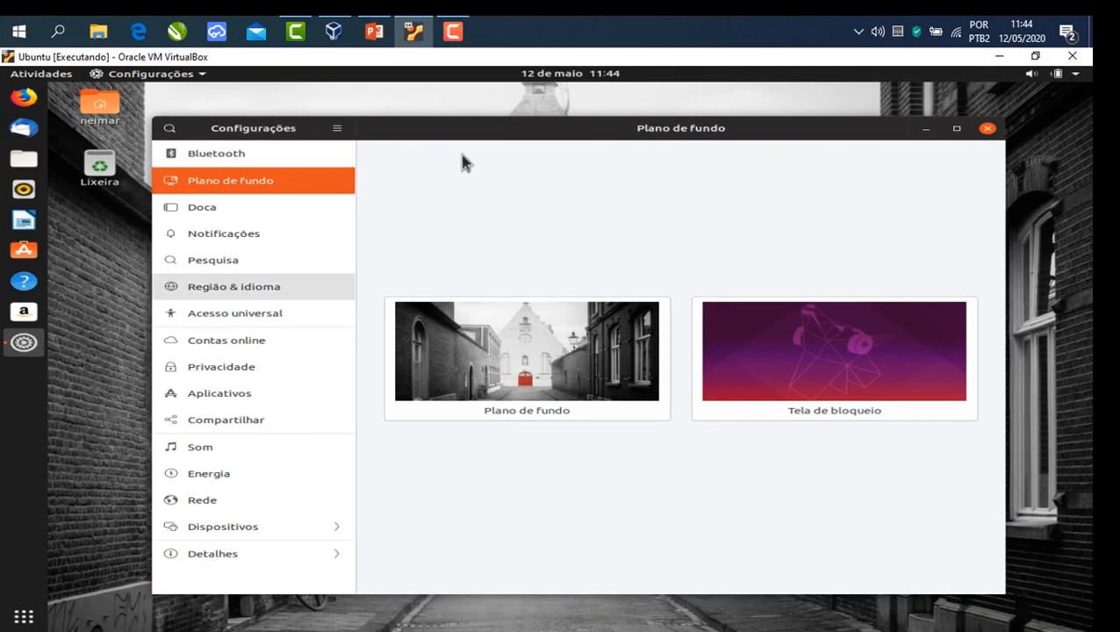
{"action": "left_click", "coordinate": [926, 129]}
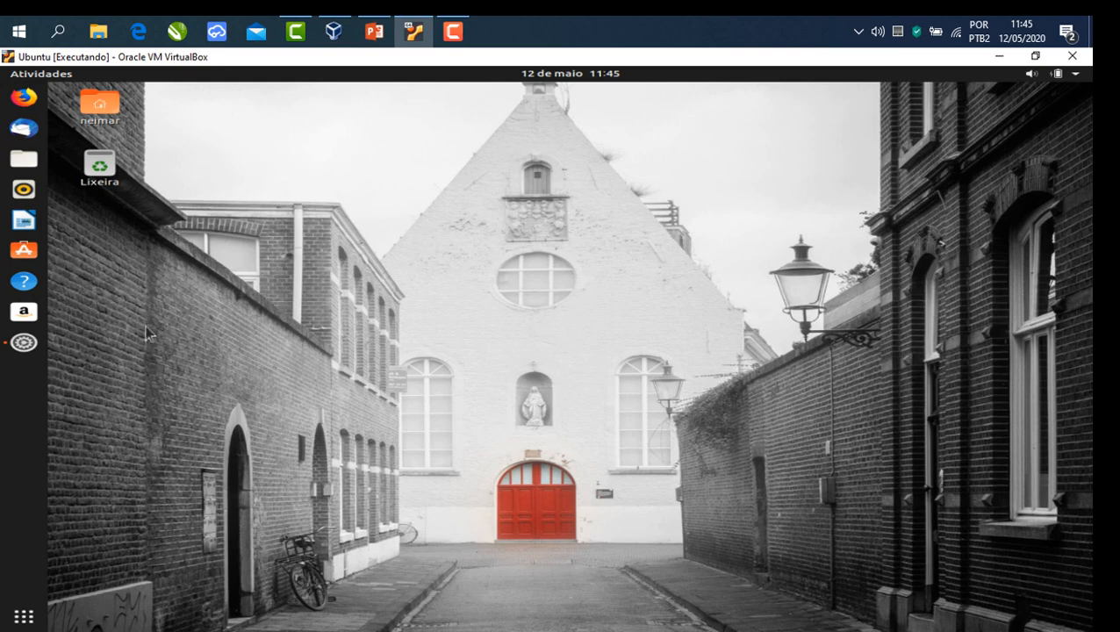
- Restore Configurações, change Ubuntu's background to the sunset-over-mountains photo from the wallpapers, and close the window
{"action": "left_click", "coordinate": [25, 343]}
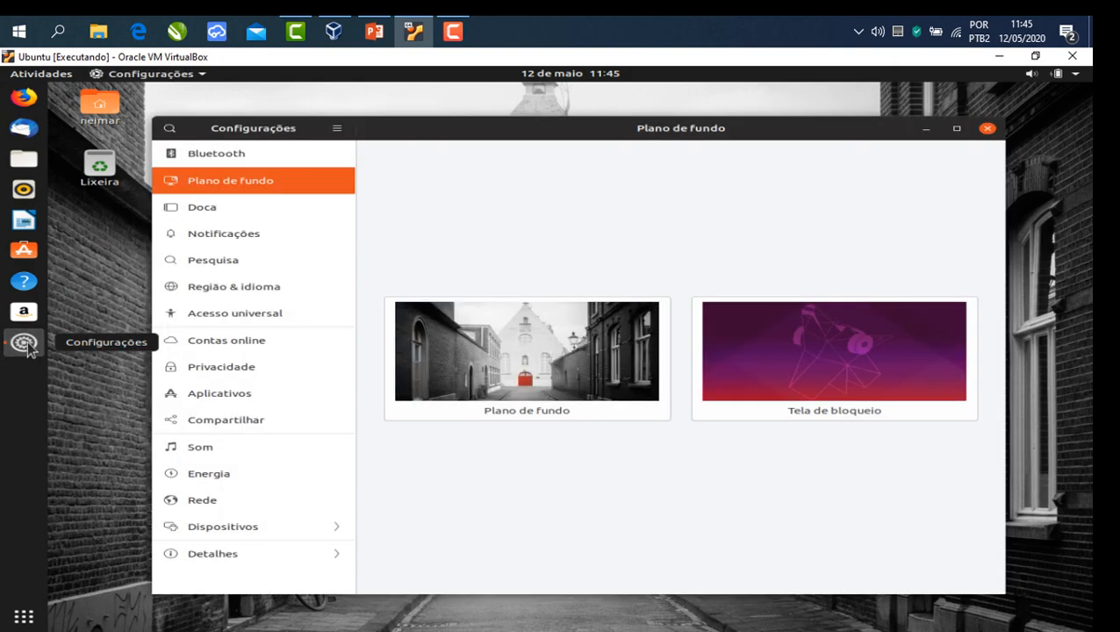
{"action": "left_click", "coordinate": [531, 413]}
{"action": "scroll", "coordinate": [640, 436], "scroll_direction": "down", "scroll_amount": 4}
{"action": "scroll", "coordinate": [640, 437], "scroll_direction": "down", "scroll_amount": 3}
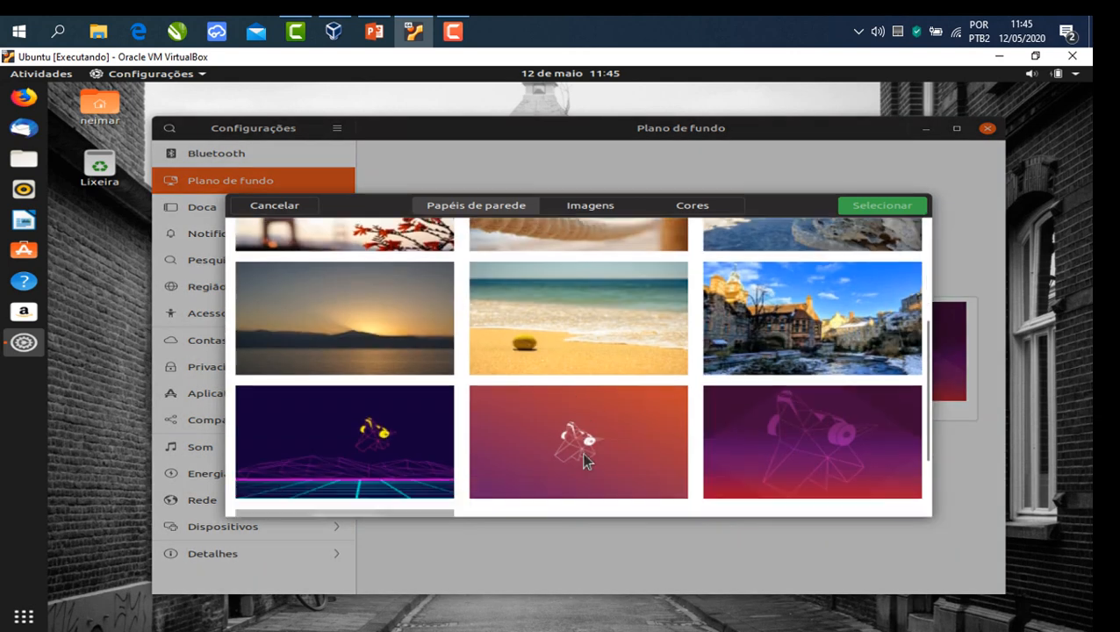
{"action": "scroll", "coordinate": [619, 437], "scroll_direction": "up", "scroll_amount": 3}
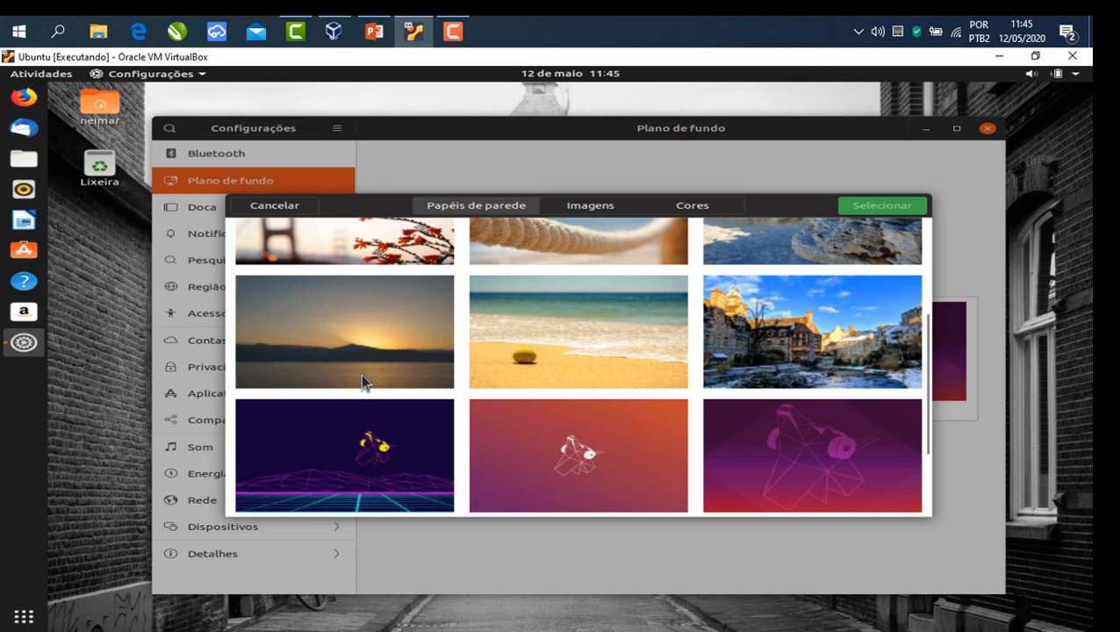
{"action": "left_click", "coordinate": [393, 333]}
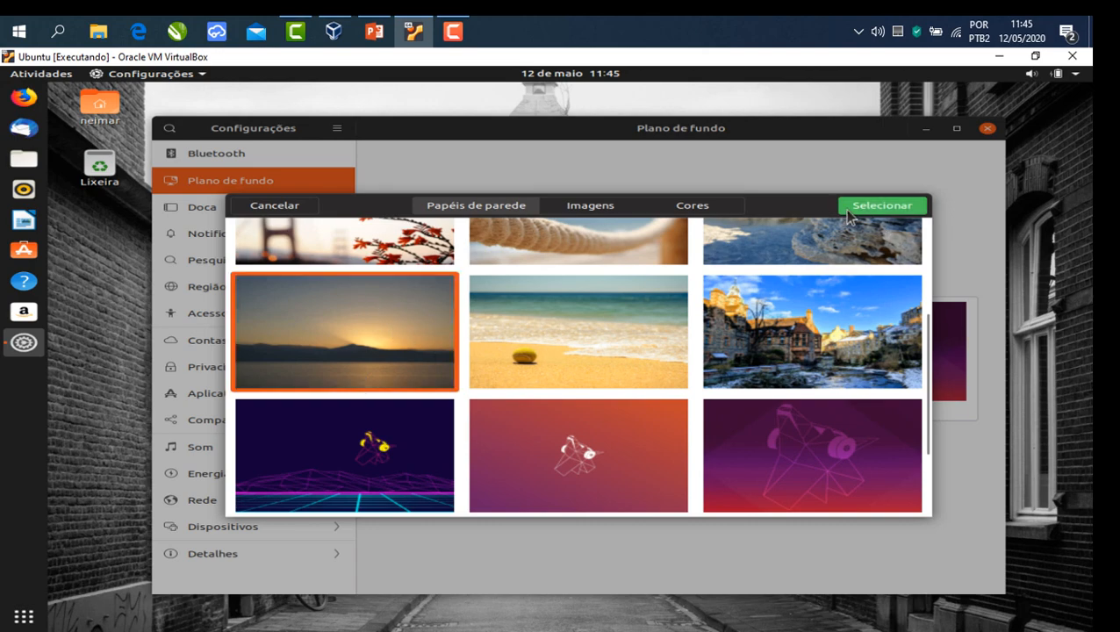
{"action": "left_click", "coordinate": [889, 207]}
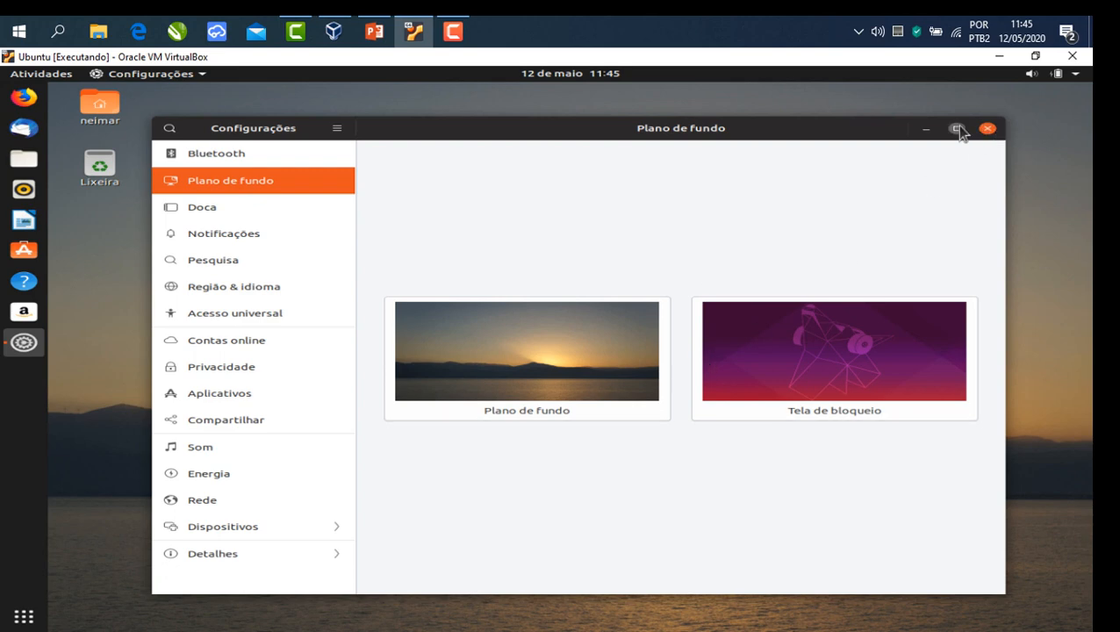
{"action": "left_click", "coordinate": [987, 128]}
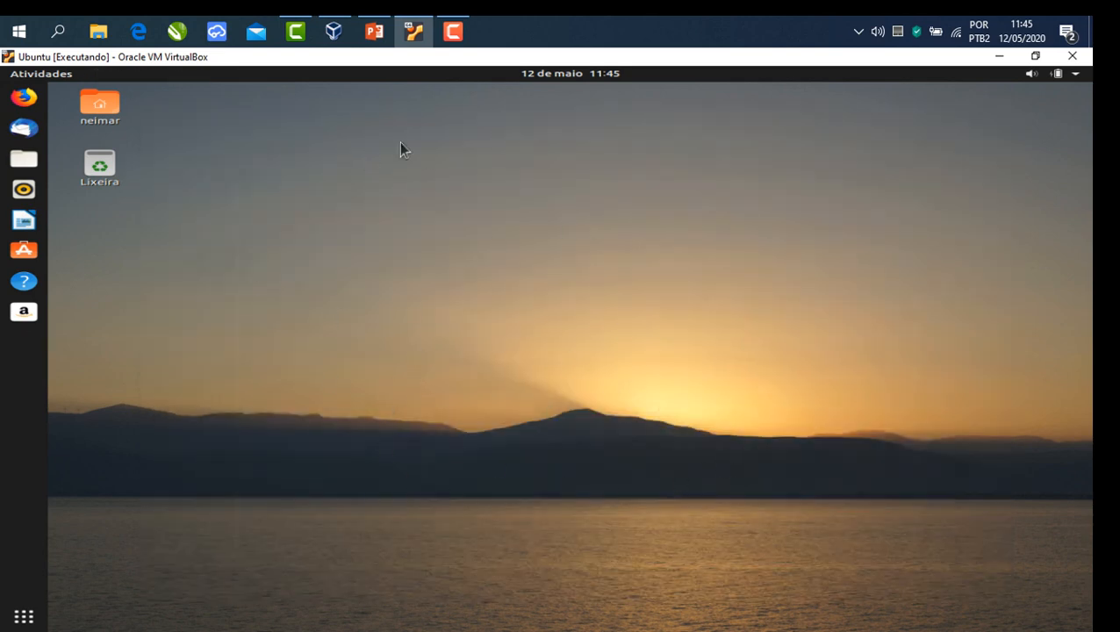
- Switch to the Windows desktop, try the grey rock-face picture as background in Personalizar, restore the blue Windows image and close the settings
{"action": "left_click", "coordinate": [997, 59]}
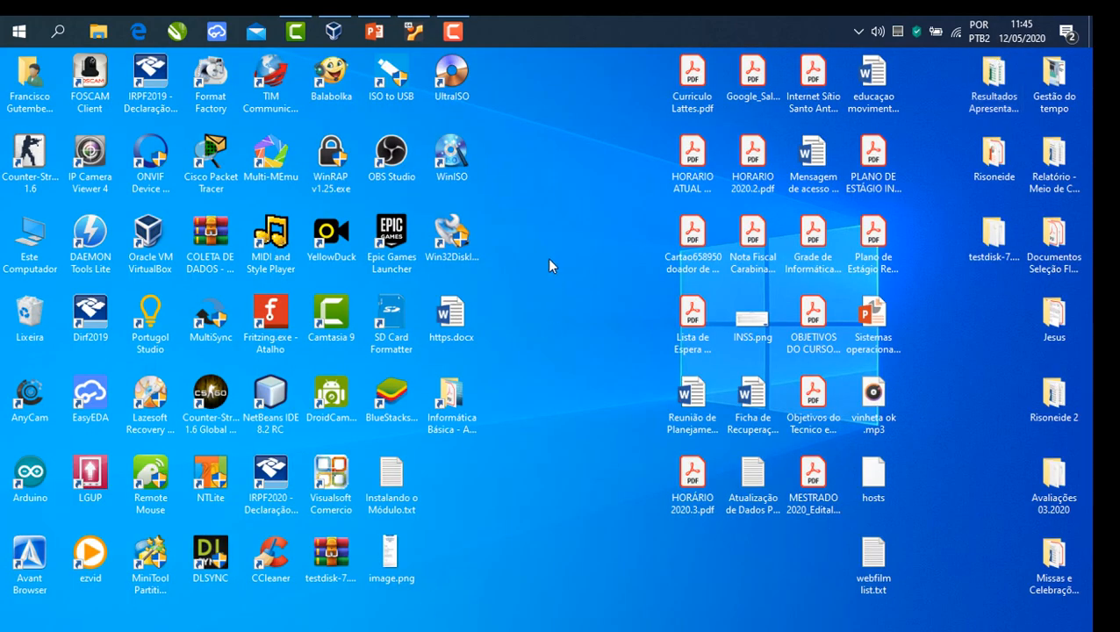
{"action": "right_click", "coordinate": [549, 261]}
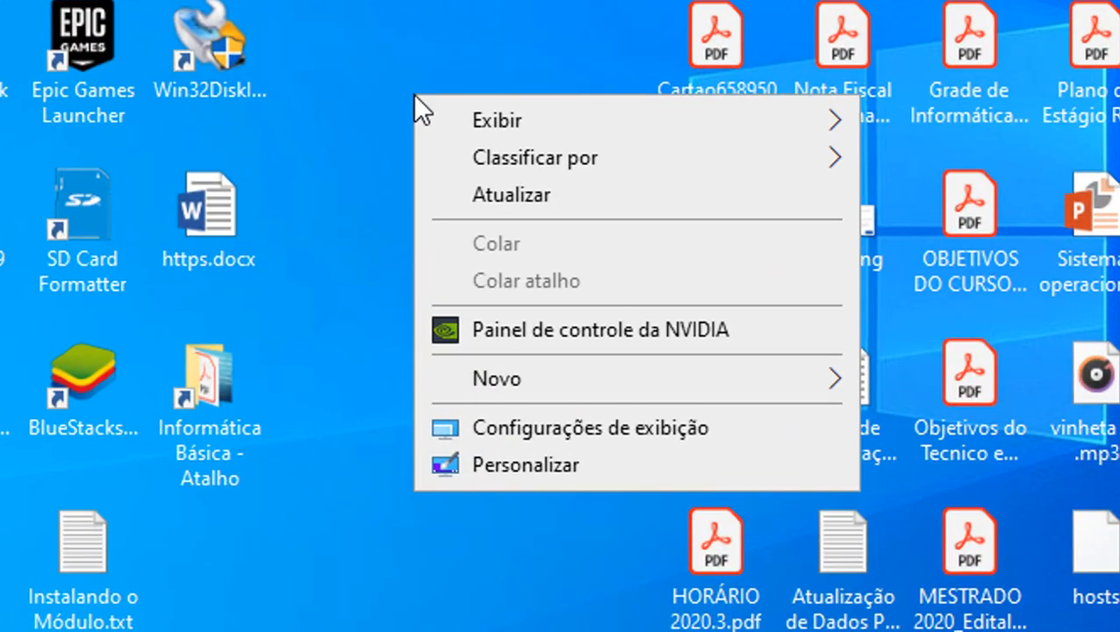
{"action": "left_click", "coordinate": [559, 474]}
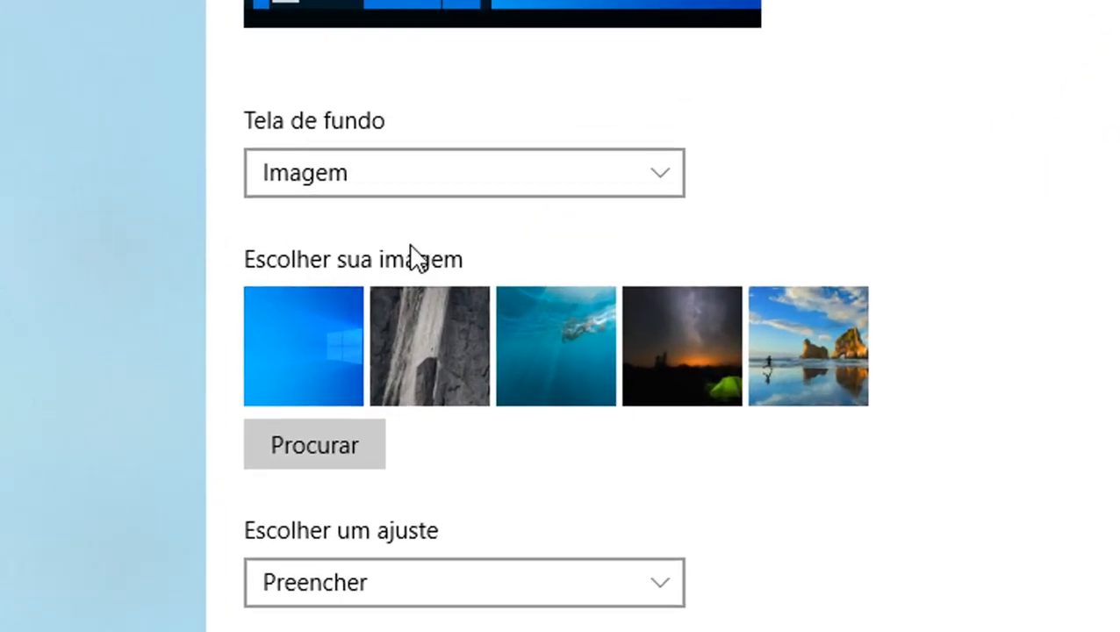
{"action": "left_click", "coordinate": [402, 361]}
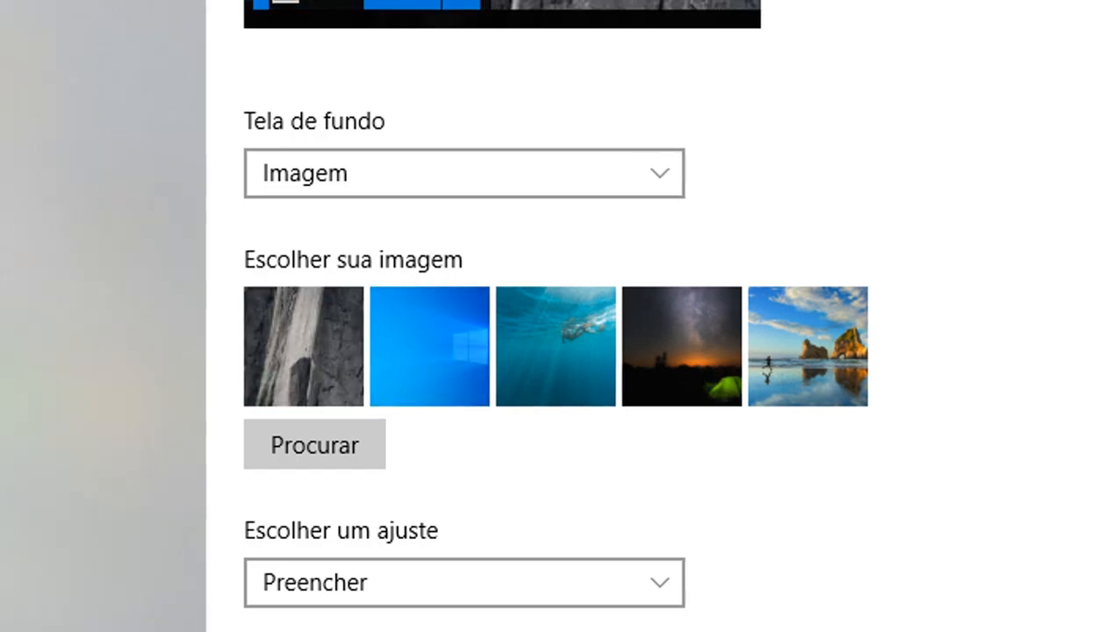
{"action": "left_click", "coordinate": [1023, 47]}
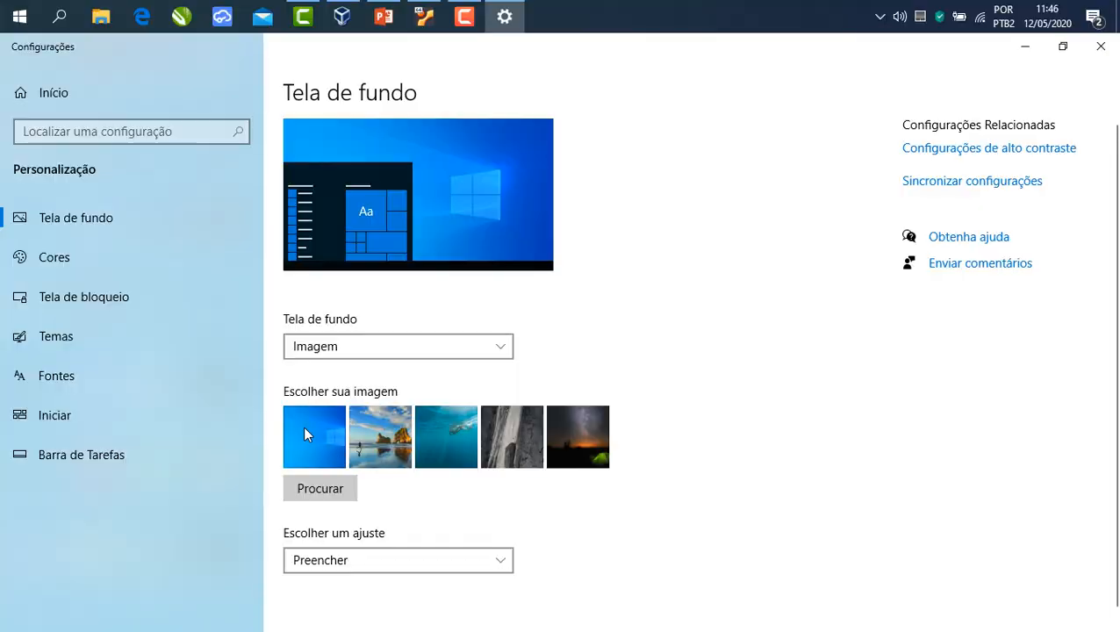
{"action": "left_click", "coordinate": [1099, 46]}
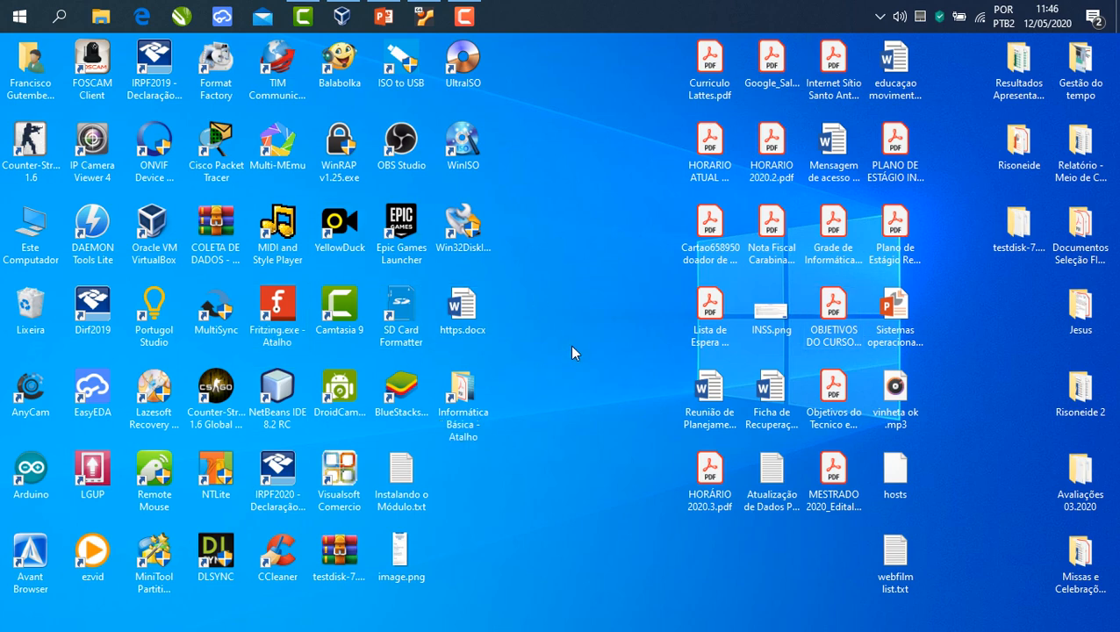
{"action": "left_click_drag", "start_coordinate": [585, 14], "coordinate": [539, 144]}
{"action": "left_click_drag", "start_coordinate": [558, 21], "coordinate": [559, 11]}
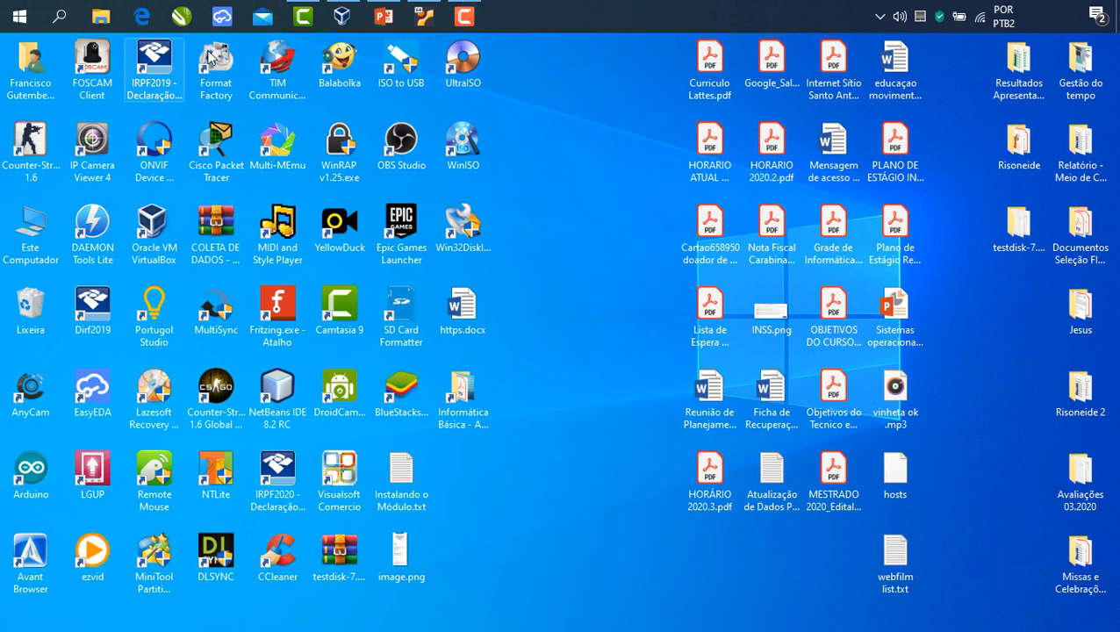
- Return to the Ubuntu virtual machine, browse both pages of the application grid, and view the system menu
{"action": "left_click", "coordinate": [424, 16]}
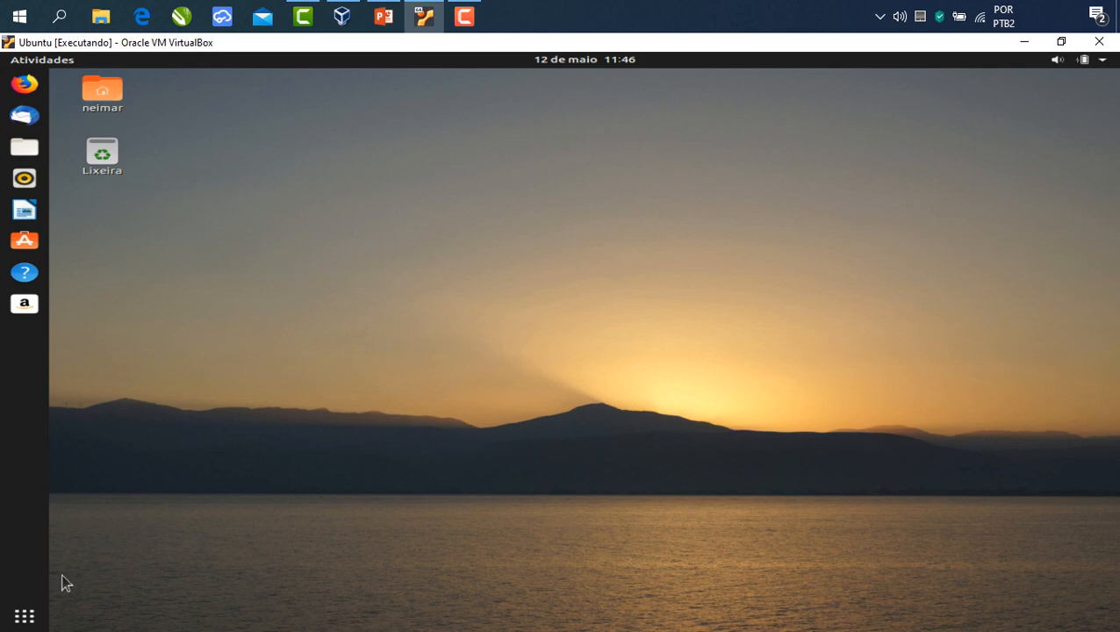
{"action": "left_click", "coordinate": [25, 621]}
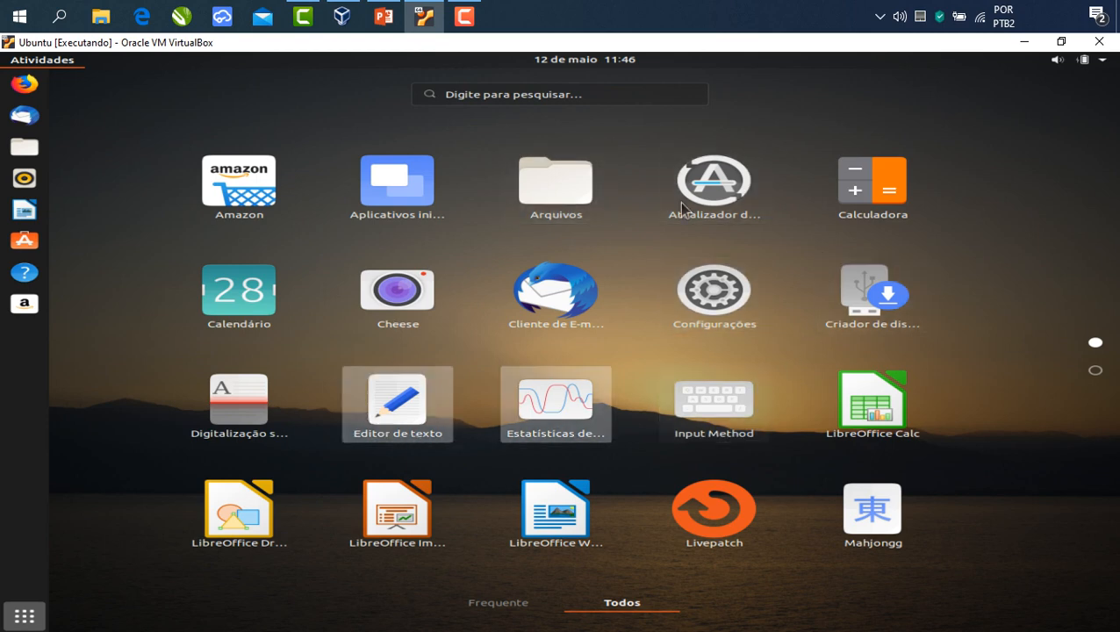
{"action": "scroll", "coordinate": [690, 357], "scroll_direction": "down", "scroll_amount": 1}
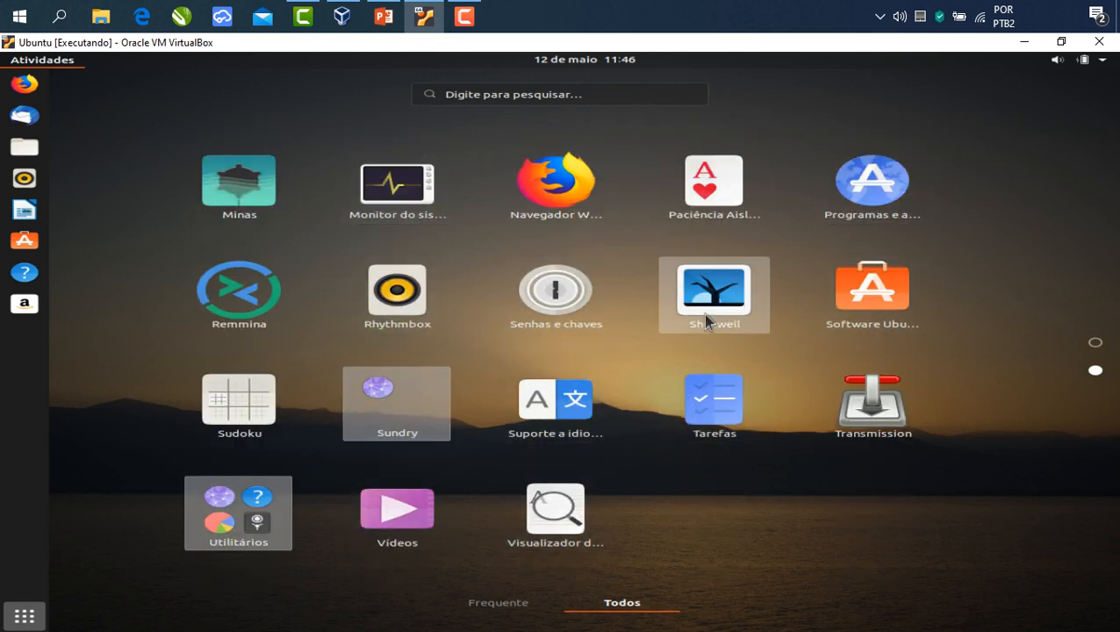
{"action": "scroll", "coordinate": [620, 395], "scroll_direction": "up", "scroll_amount": 1}
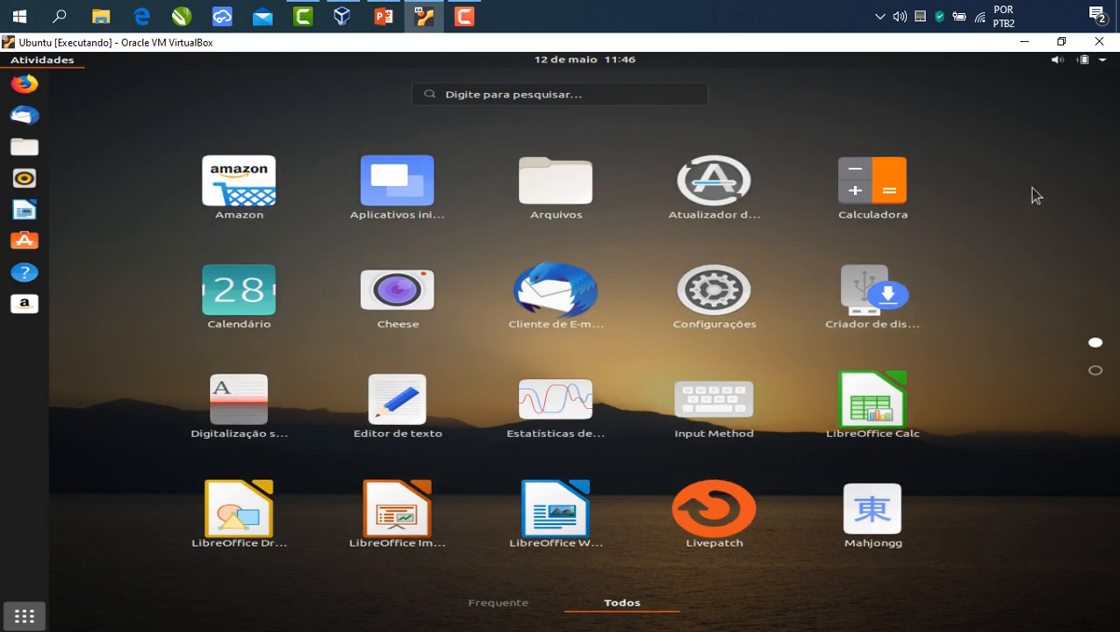
{"action": "left_click", "coordinate": [1105, 61]}
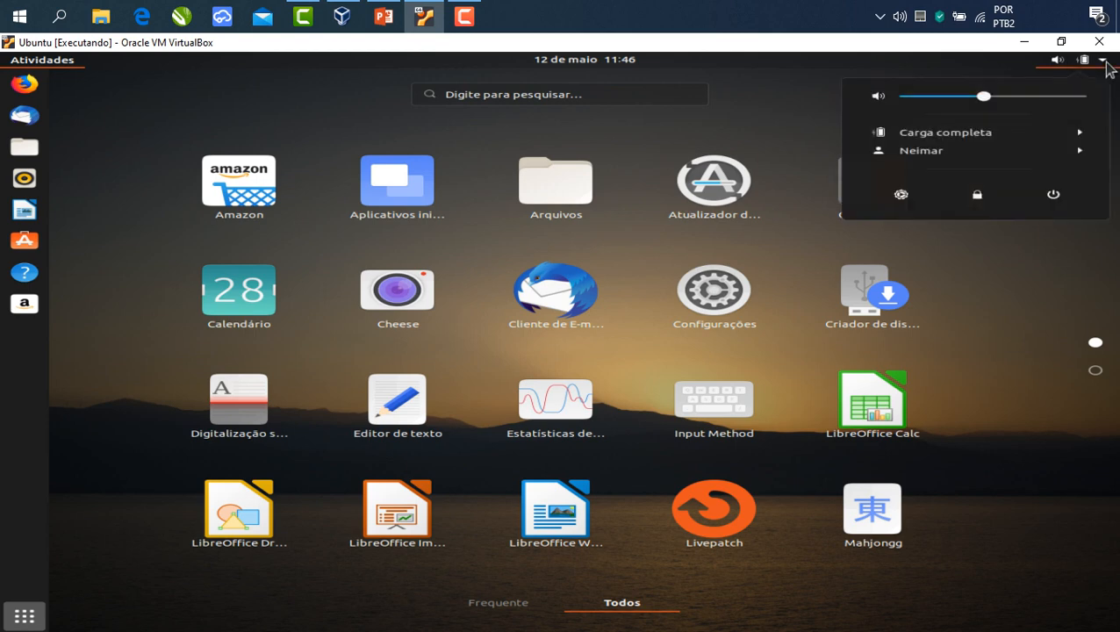
{"action": "left_click", "coordinate": [612, 128]}
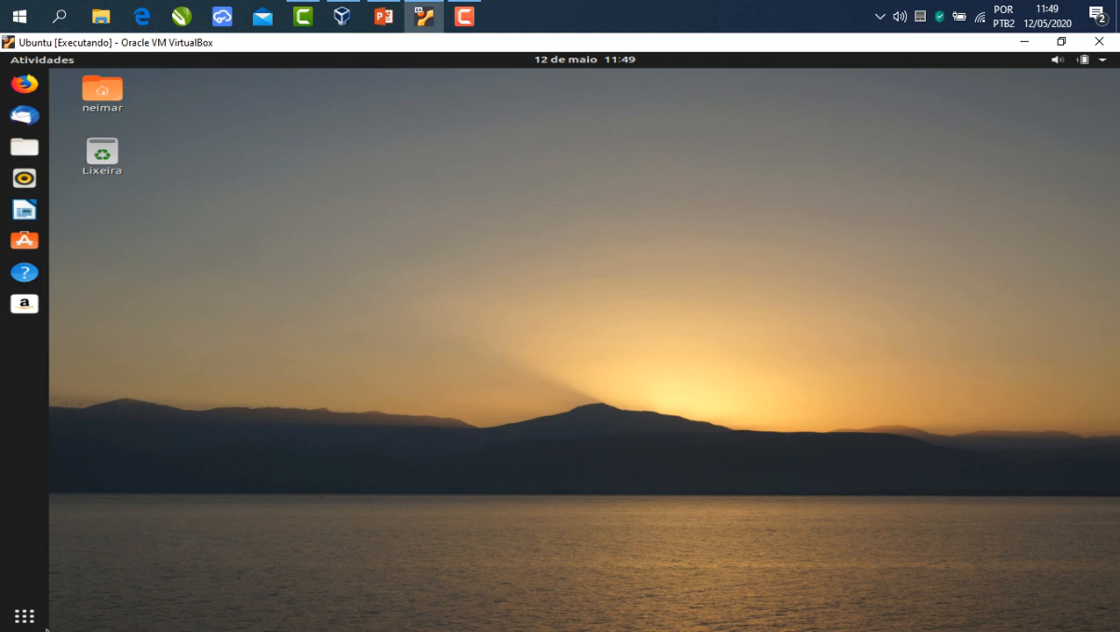
- Open Configurações from the application grid, view the available languages under Região & idioma, and cancel the selection
{"action": "left_click", "coordinate": [25, 619]}
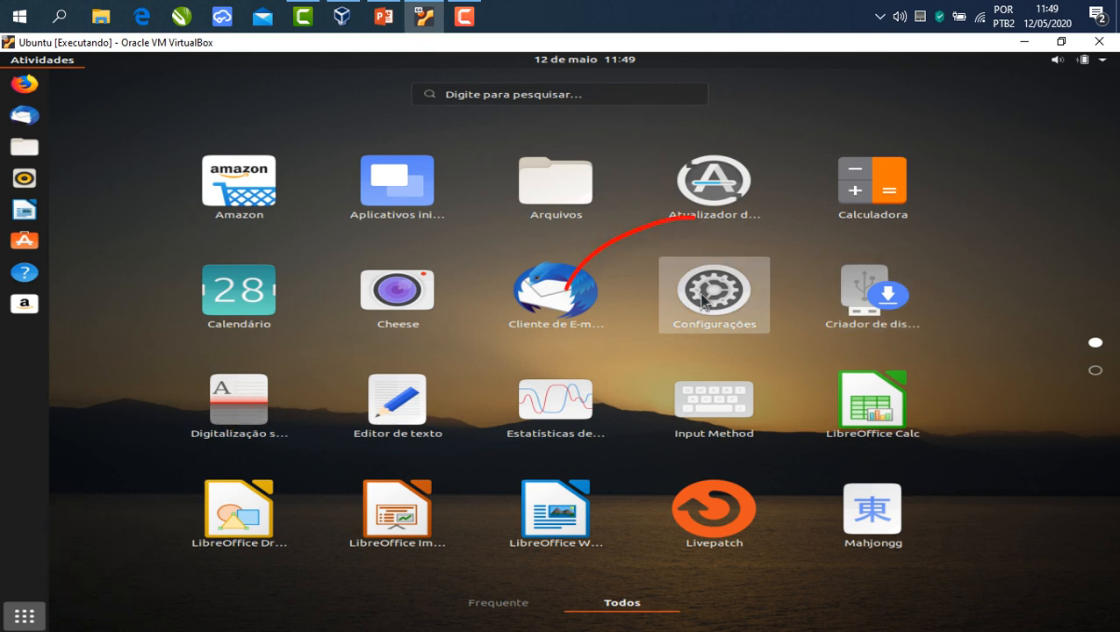
{"action": "left_click", "coordinate": [702, 300]}
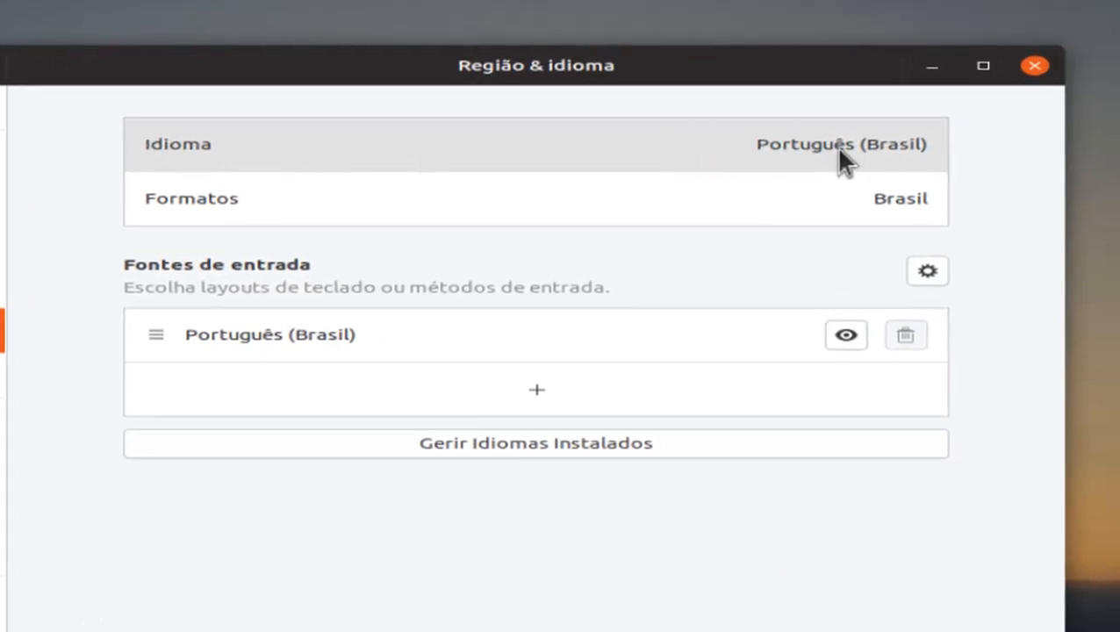
{"action": "left_click", "coordinate": [892, 148]}
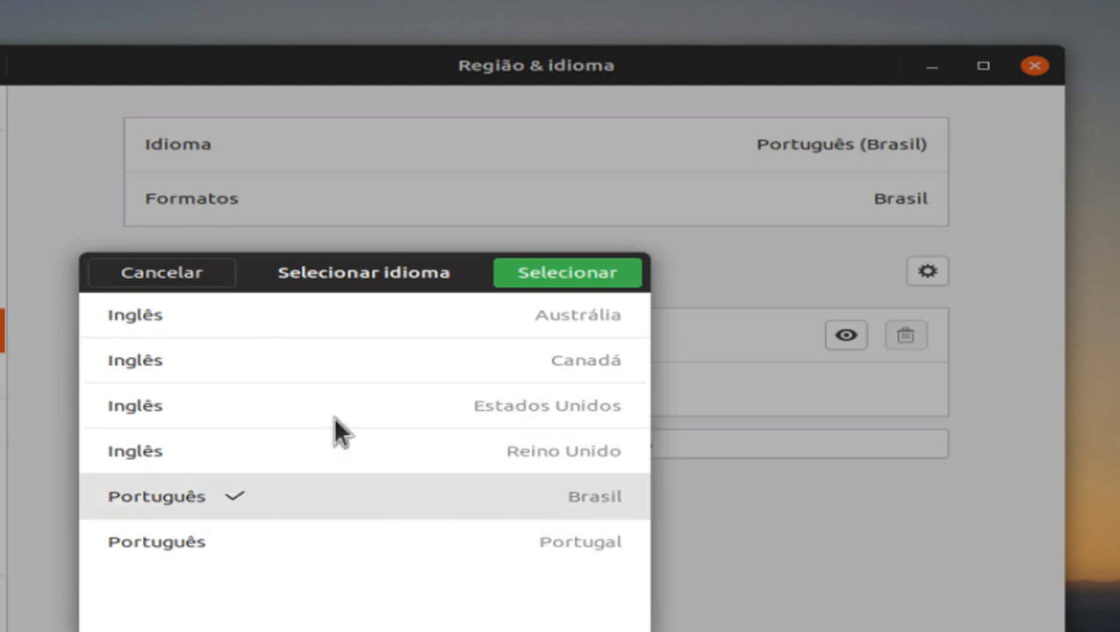
{"action": "left_click", "coordinate": [200, 275]}
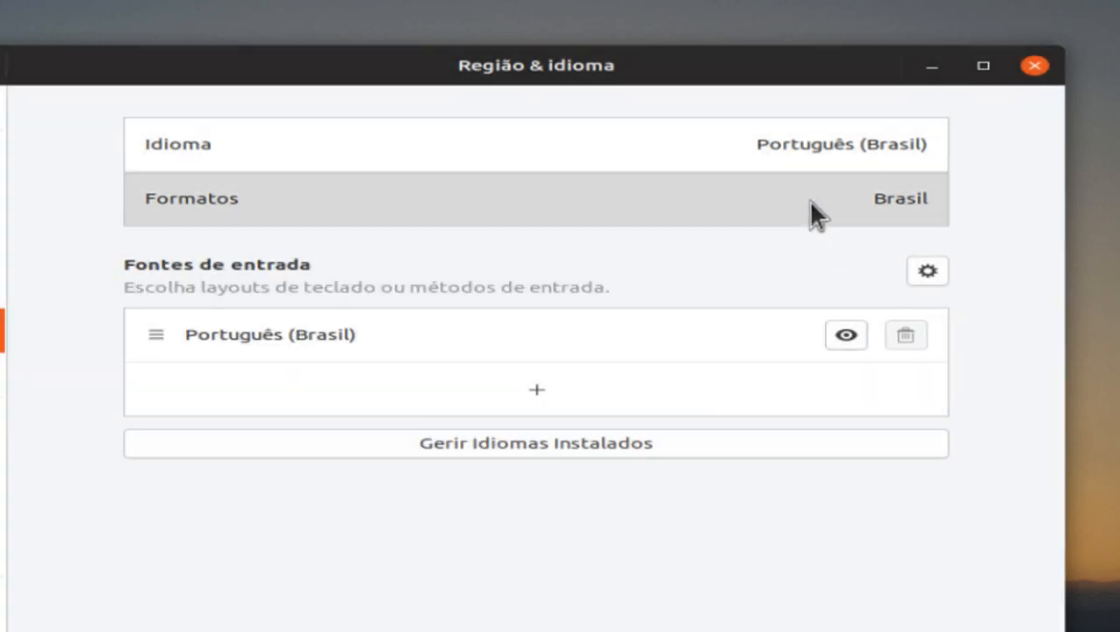
- View the regional formats and the list of input sources that can be added, cancelling both dialogs
{"action": "left_click", "coordinate": [807, 209]}
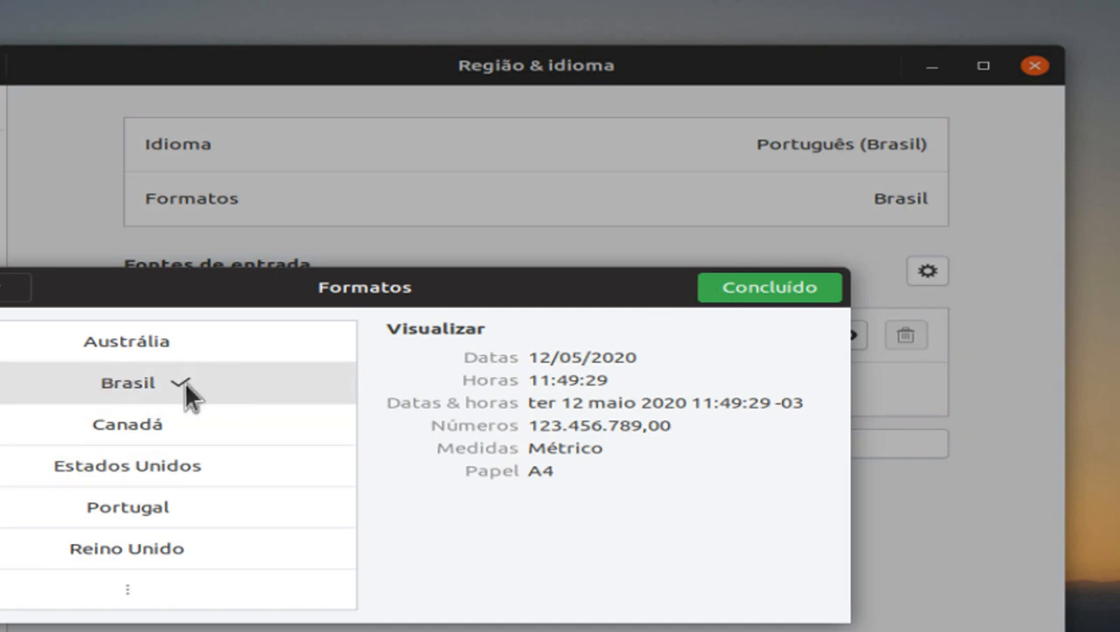
{"action": "left_click", "coordinate": [7, 290]}
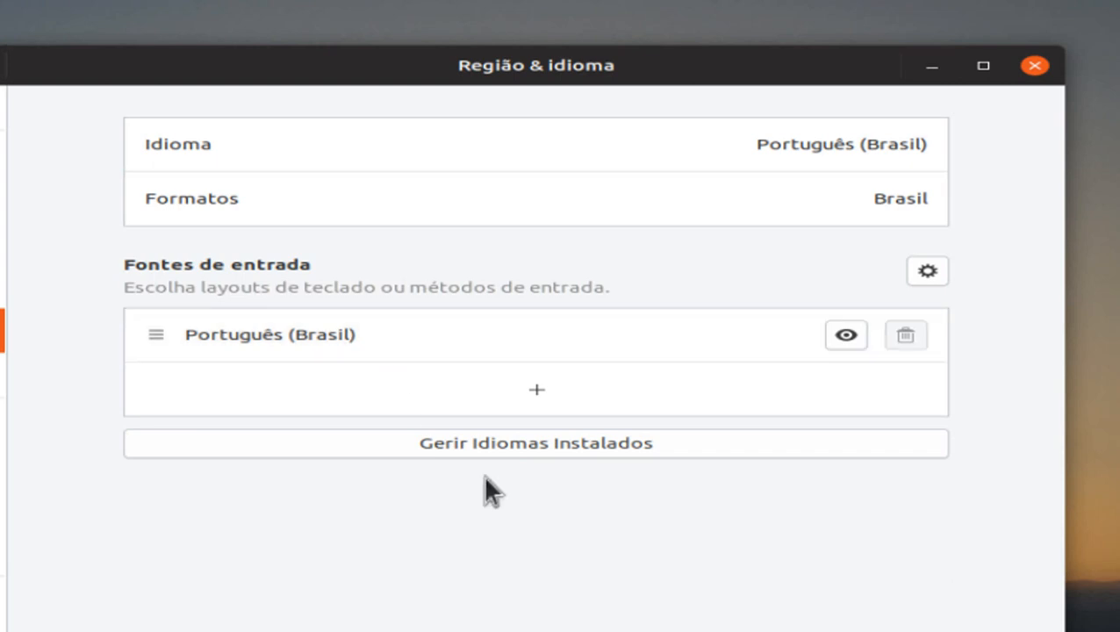
{"action": "left_click", "coordinate": [535, 396]}
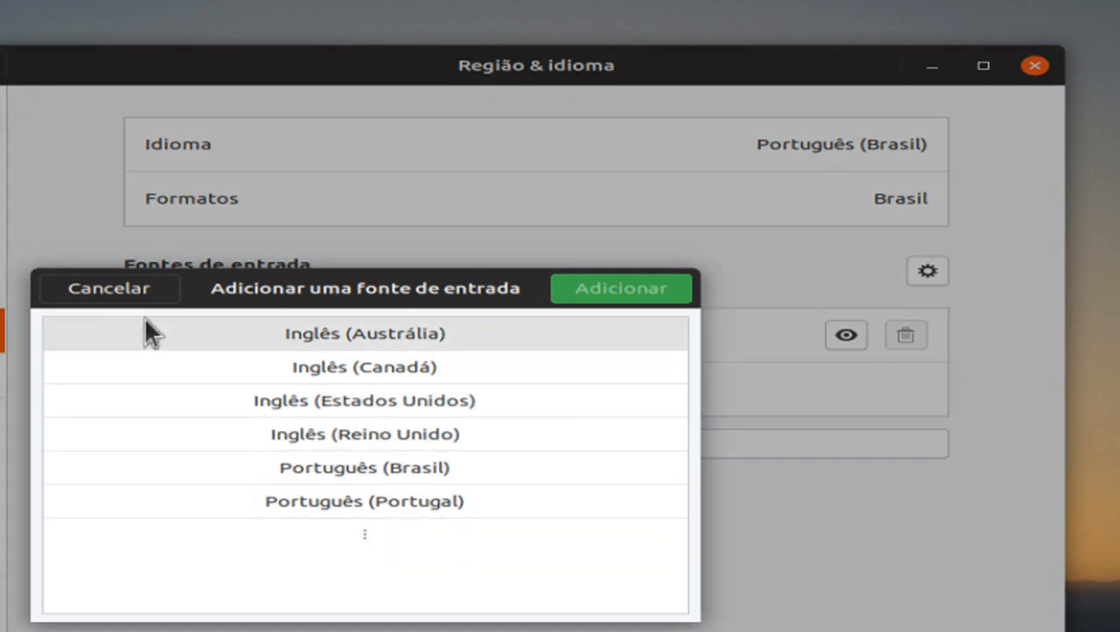
{"action": "left_click", "coordinate": [123, 292]}
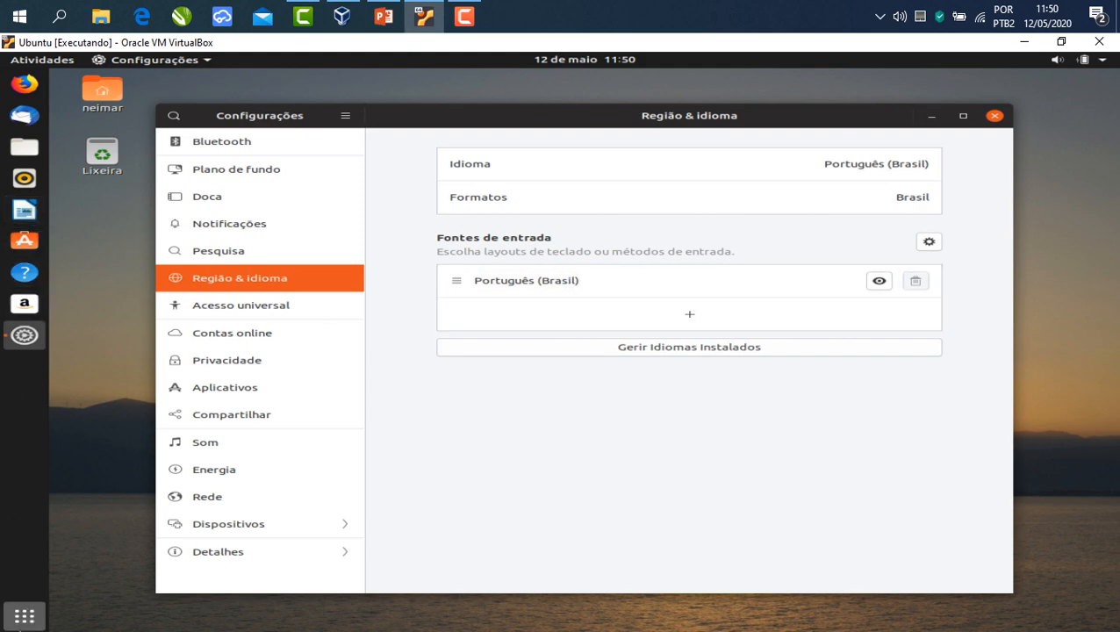
- Show the Ubuntu application grid again and return to the desktop
{"action": "left_click", "coordinate": [25, 617]}
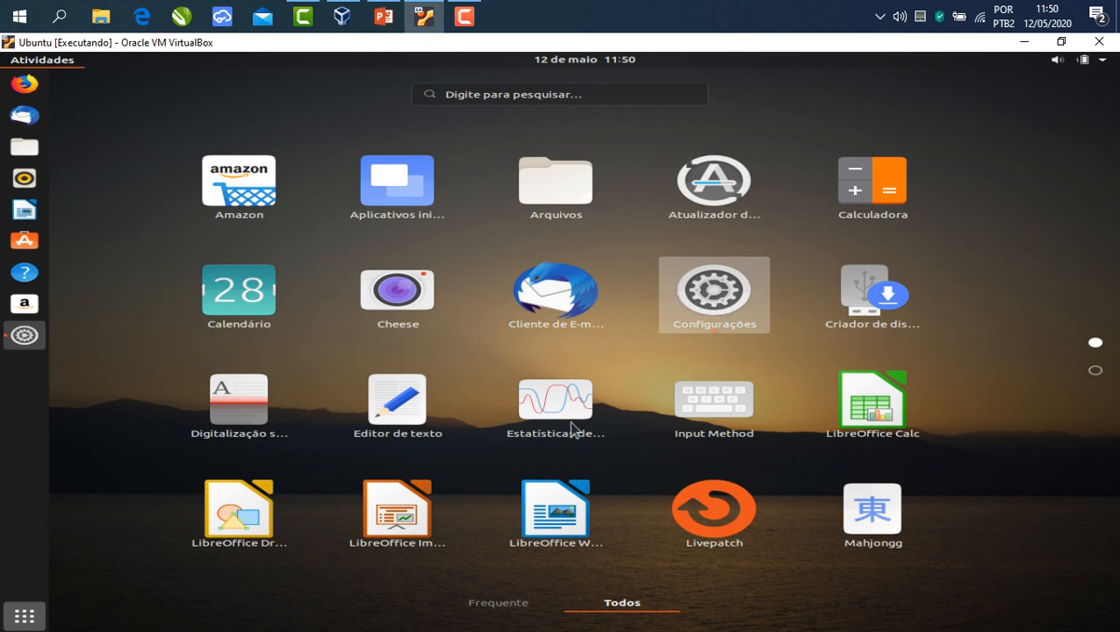
{"action": "key", "text": "Escape"}
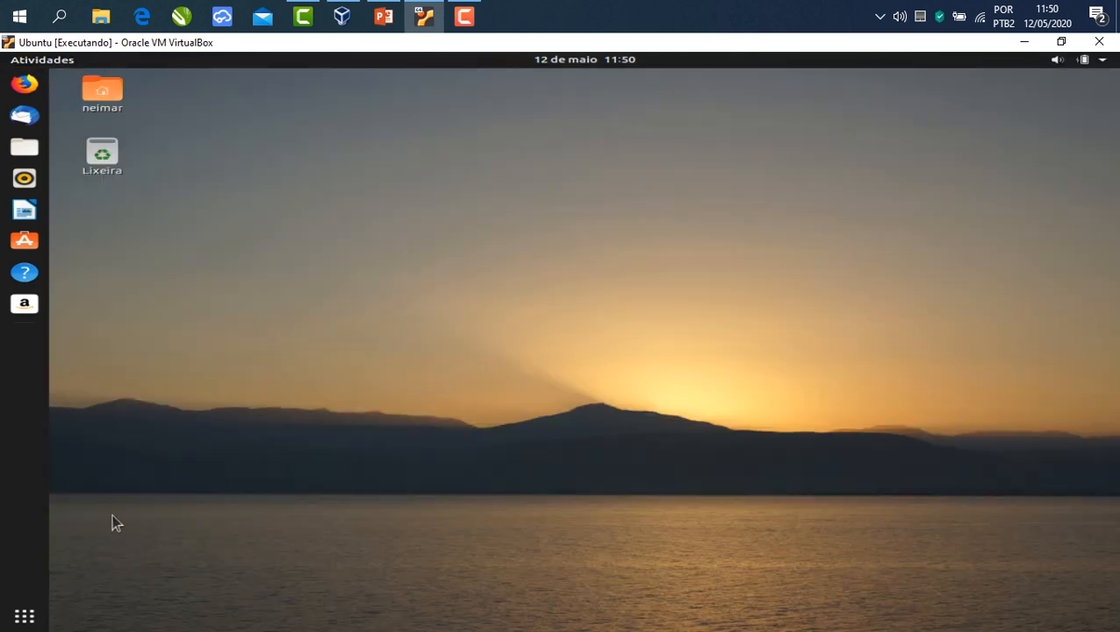
- Switch to the Windows desktop and view the list of available keyboard layouts
{"action": "left_click", "coordinate": [1023, 42]}
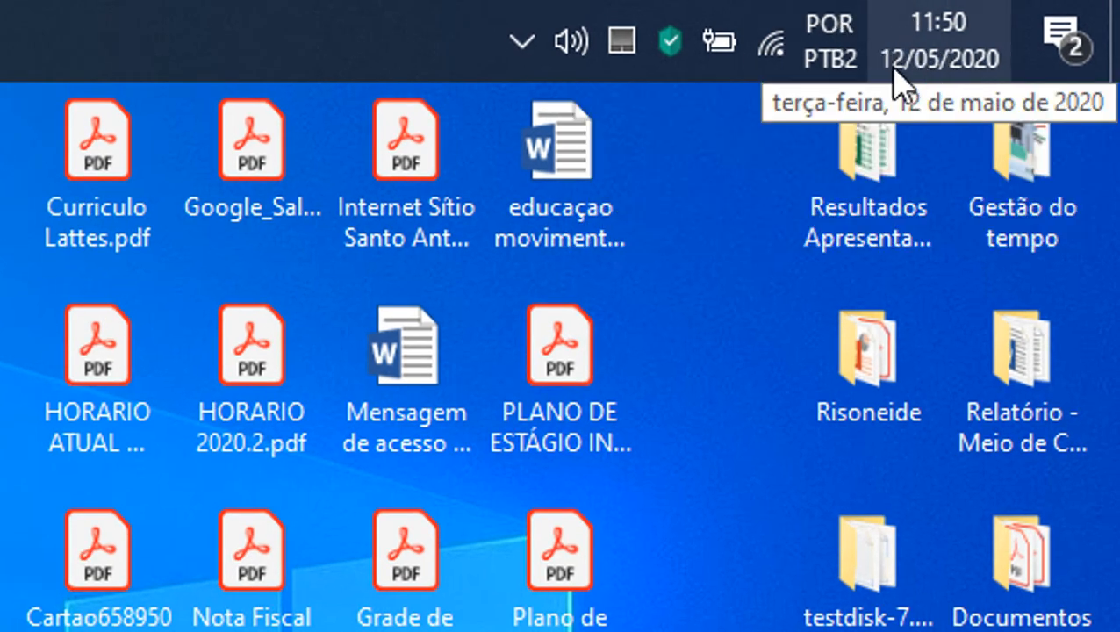
{"action": "left_click", "coordinate": [827, 30]}
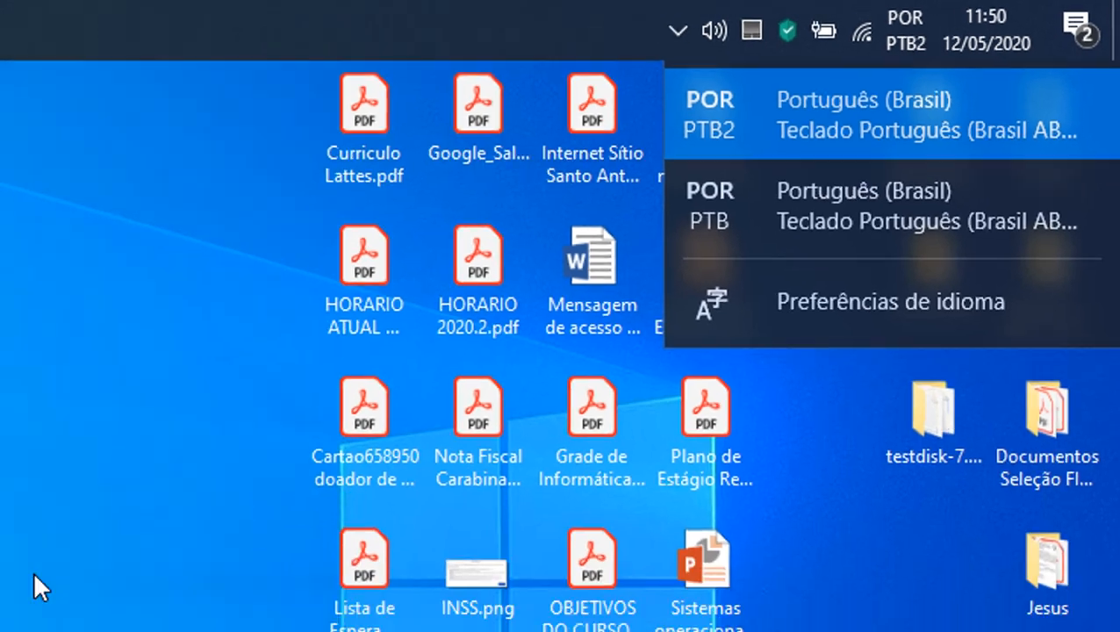
{"action": "left_click", "coordinate": [600, 369]}
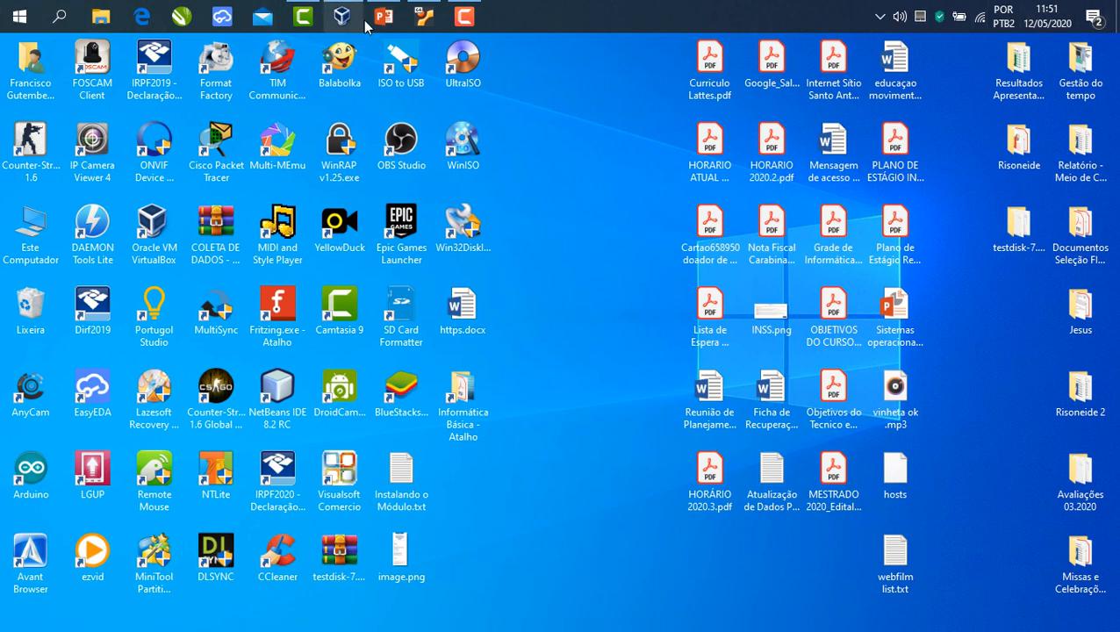
- View the Windows Start menu and return to the desktop
{"action": "left_click", "coordinate": [20, 21]}
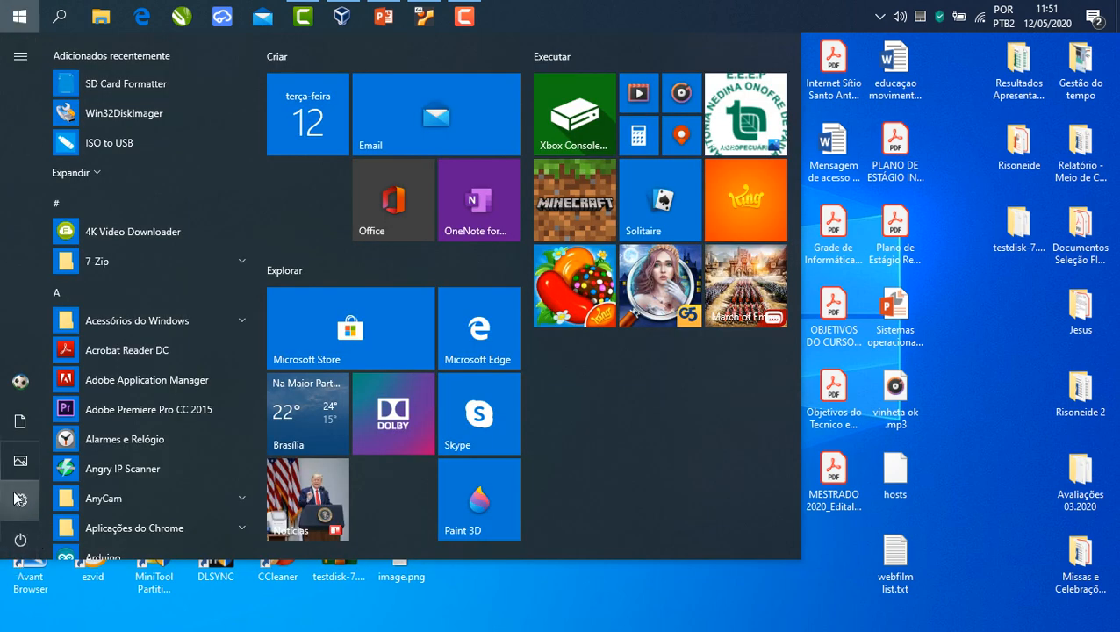
{"action": "left_click", "coordinate": [936, 373]}
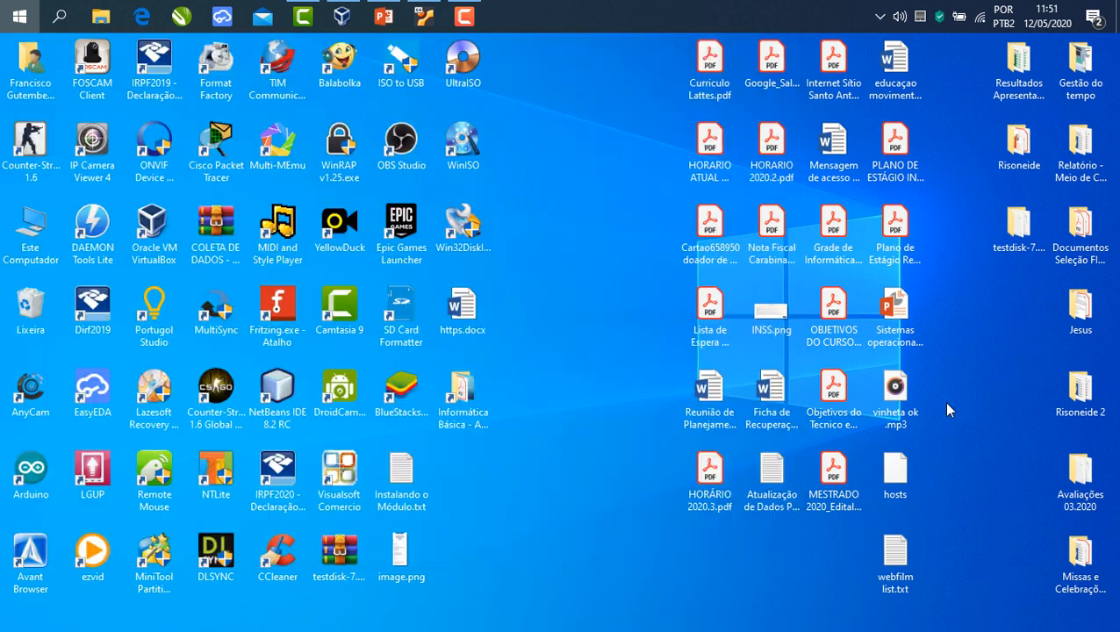
{"action": "left_click", "coordinate": [474, 17]}
{"action": "left_click", "coordinate": [470, 22]}
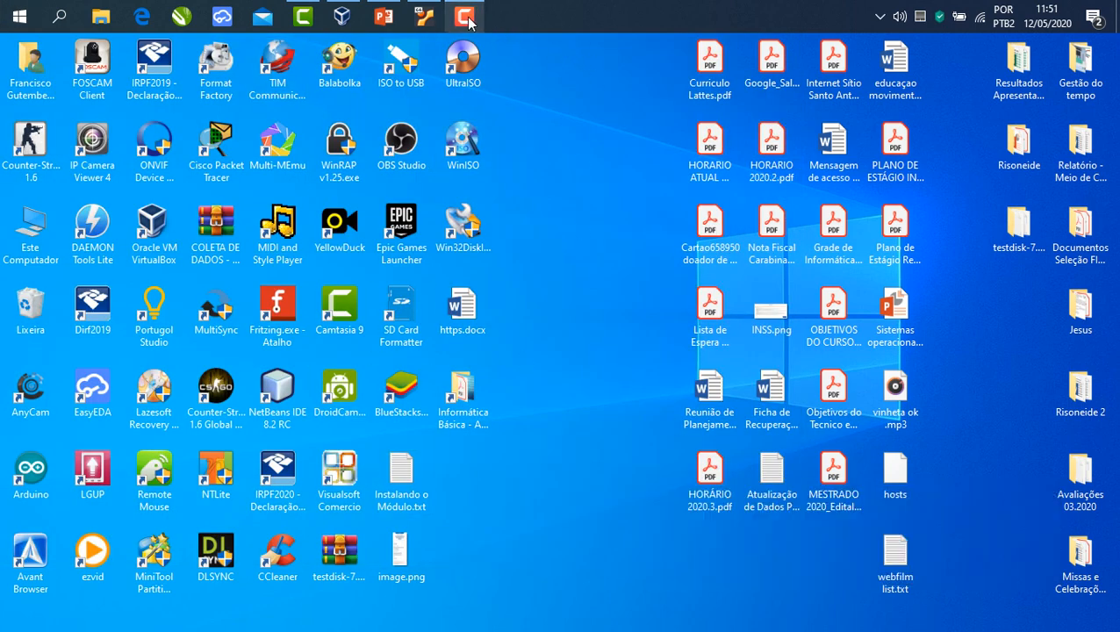
- Return to the Ubuntu virtual machine and view its calendar, system menu, and application grid
{"action": "left_click", "coordinate": [424, 18]}
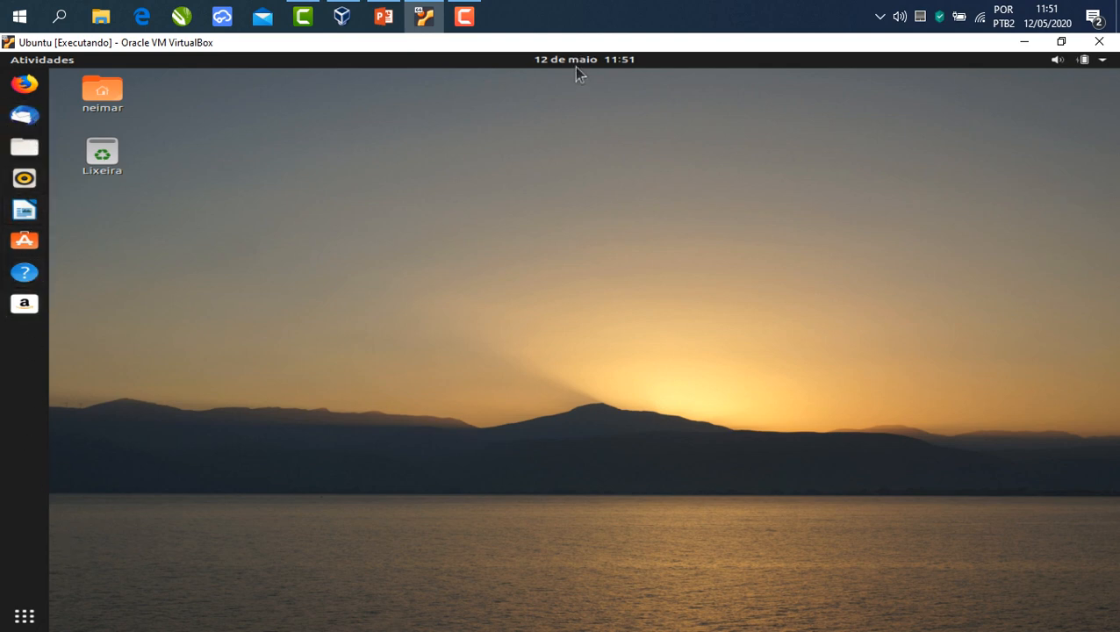
{"action": "left_click", "coordinate": [600, 60]}
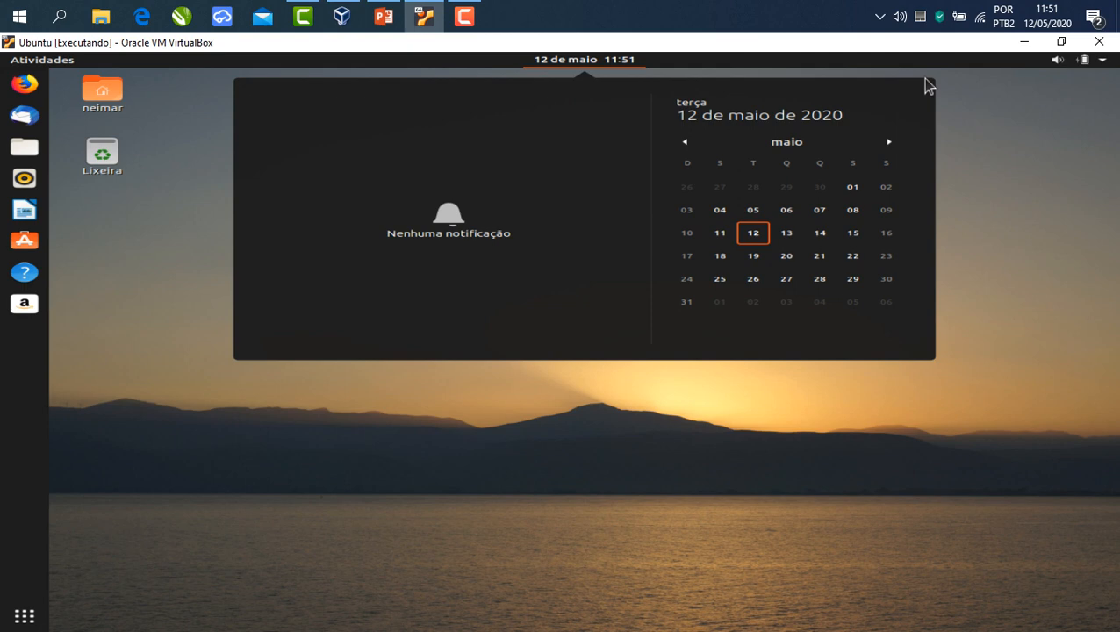
{"action": "left_click", "coordinate": [1012, 203]}
{"action": "left_click", "coordinate": [1060, 65]}
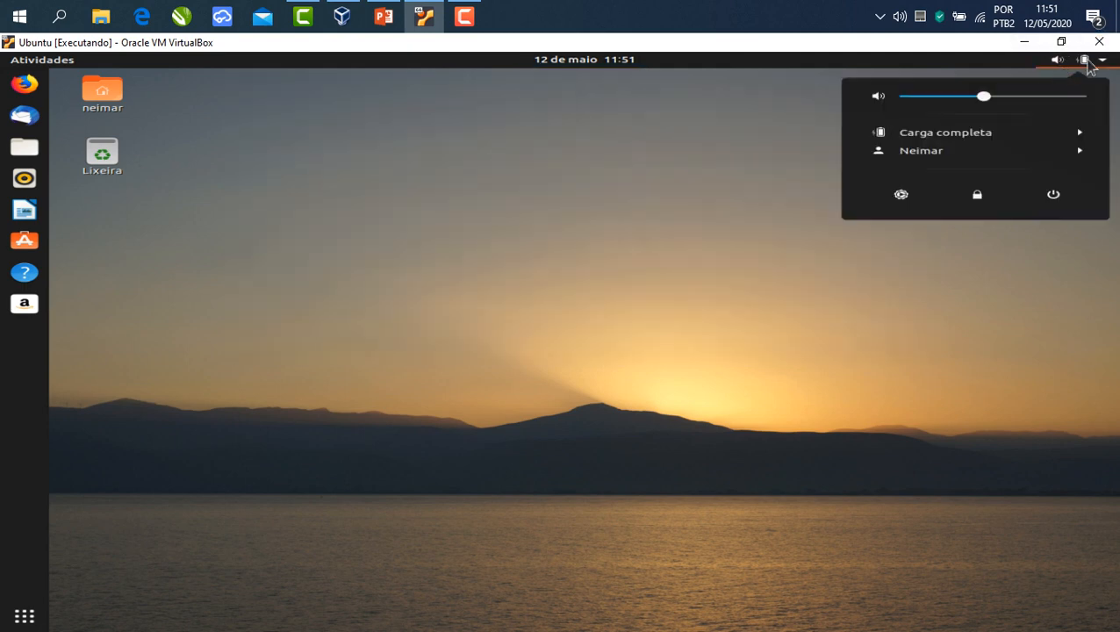
{"action": "left_click", "coordinate": [7, 607]}
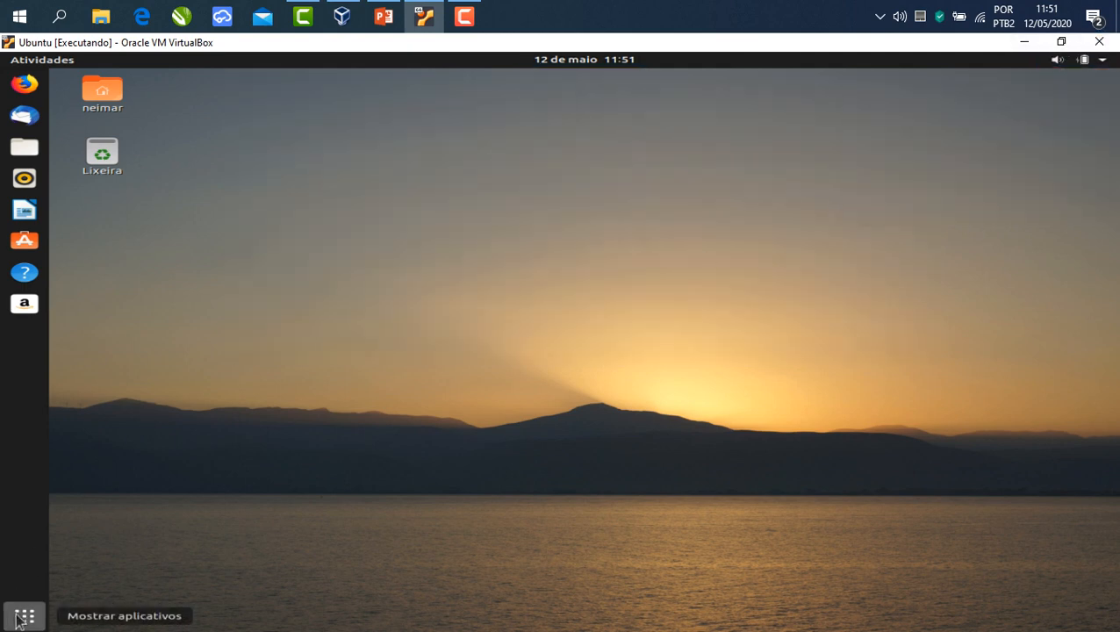
{"action": "left_click", "coordinate": [24, 617]}
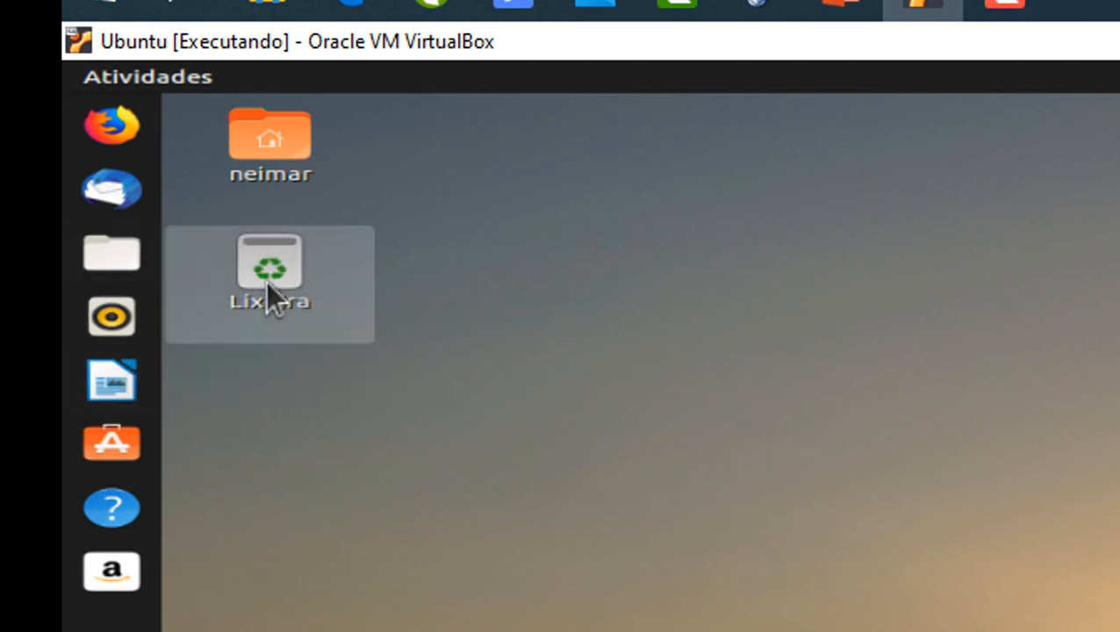
- Open Ubuntu's file manager and view the Documentos, Downloads, and Imagens folders, returning to Pasta pessoal after each
{"action": "left_click", "coordinate": [98, 254]}
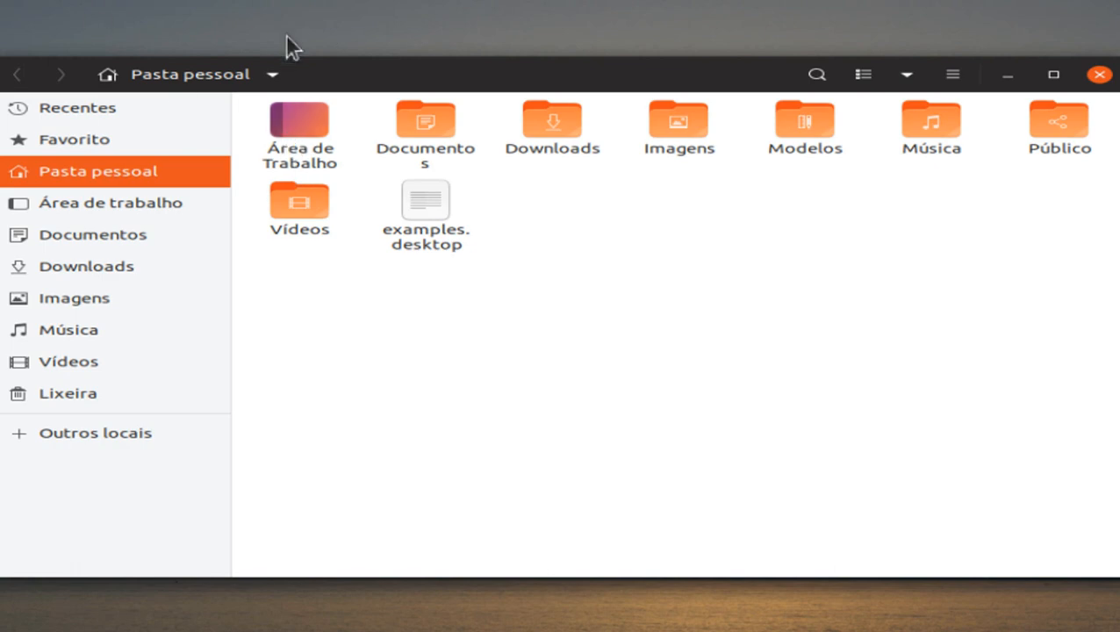
{"action": "double_click", "coordinate": [445, 124]}
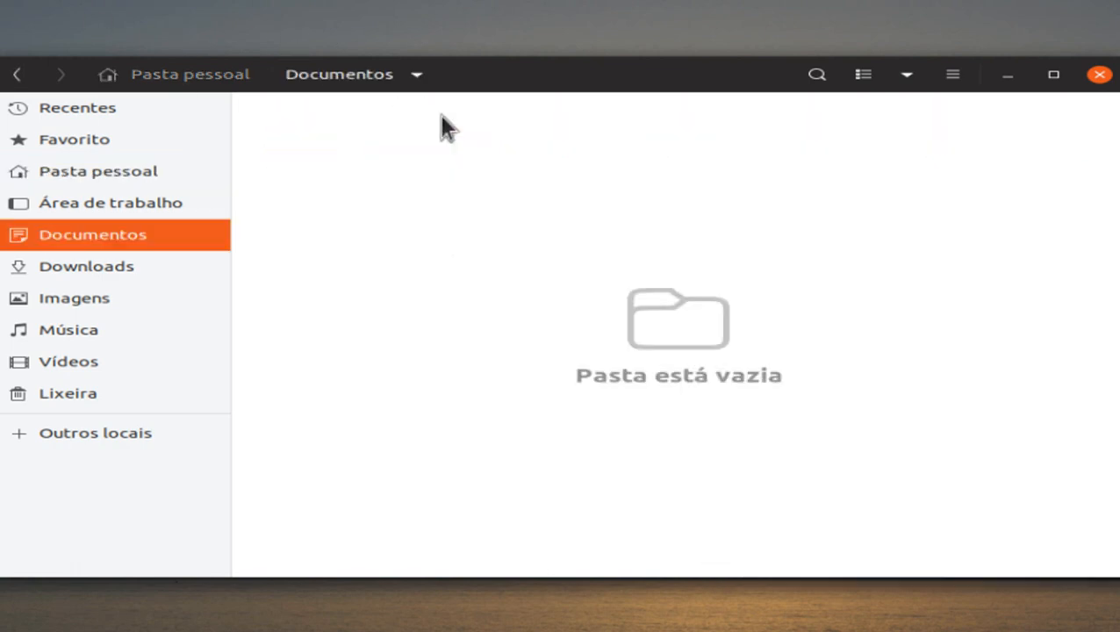
{"action": "left_click", "coordinate": [17, 73]}
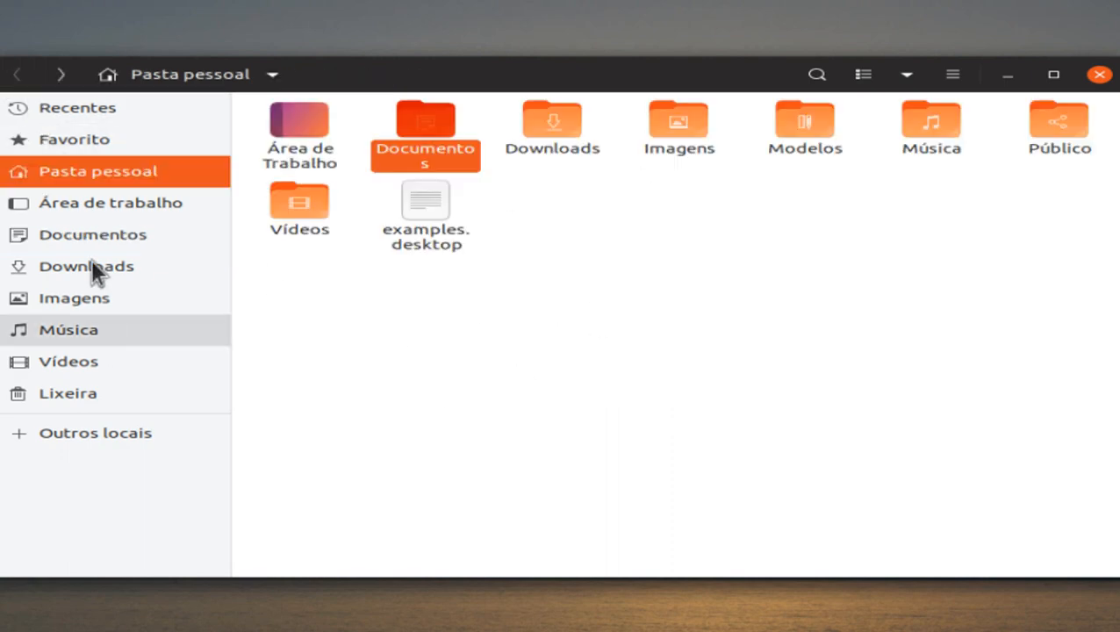
{"action": "double_click", "coordinate": [562, 125]}
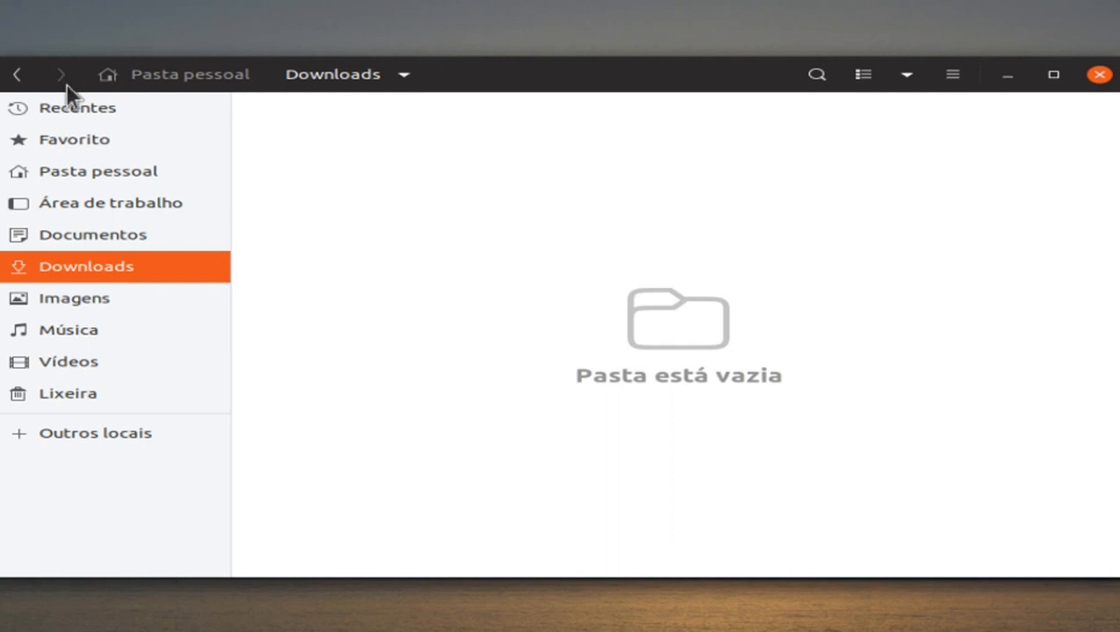
{"action": "left_click", "coordinate": [18, 76]}
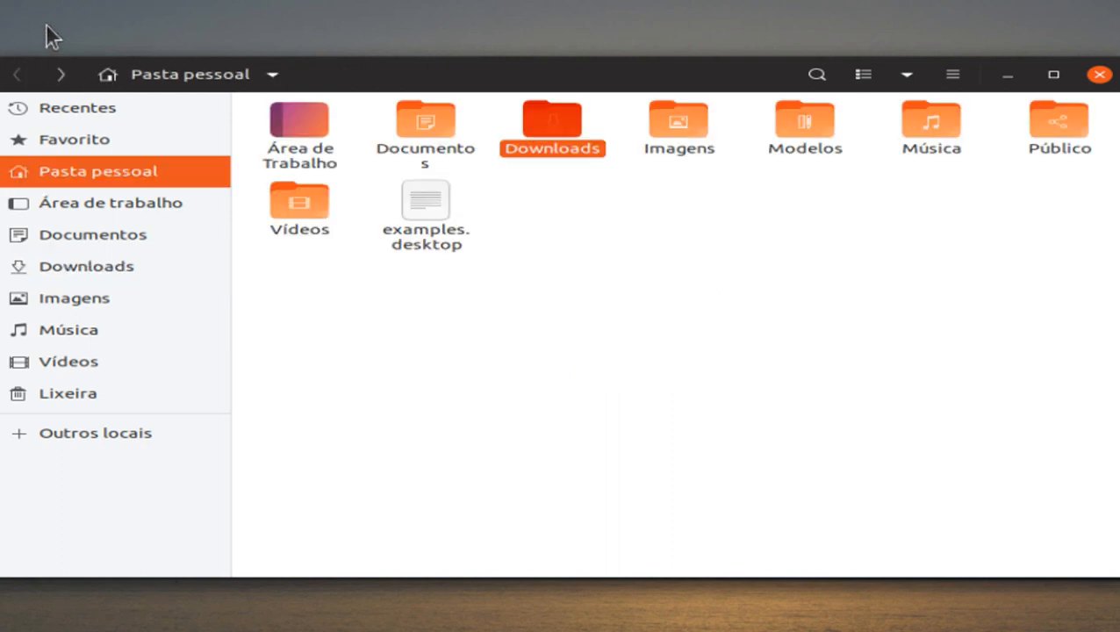
{"action": "double_click", "coordinate": [667, 112]}
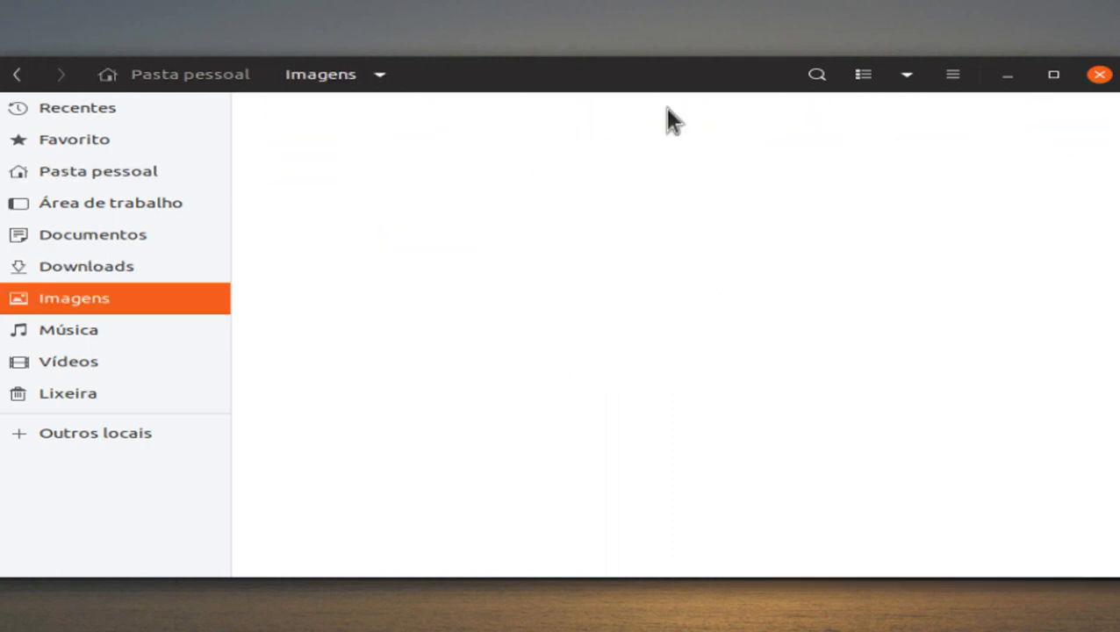
{"action": "left_click", "coordinate": [21, 81]}
- Select the Modelos folder and view the contents of Música, Vídeos, and Outros locais
{"action": "left_click", "coordinate": [809, 128]}
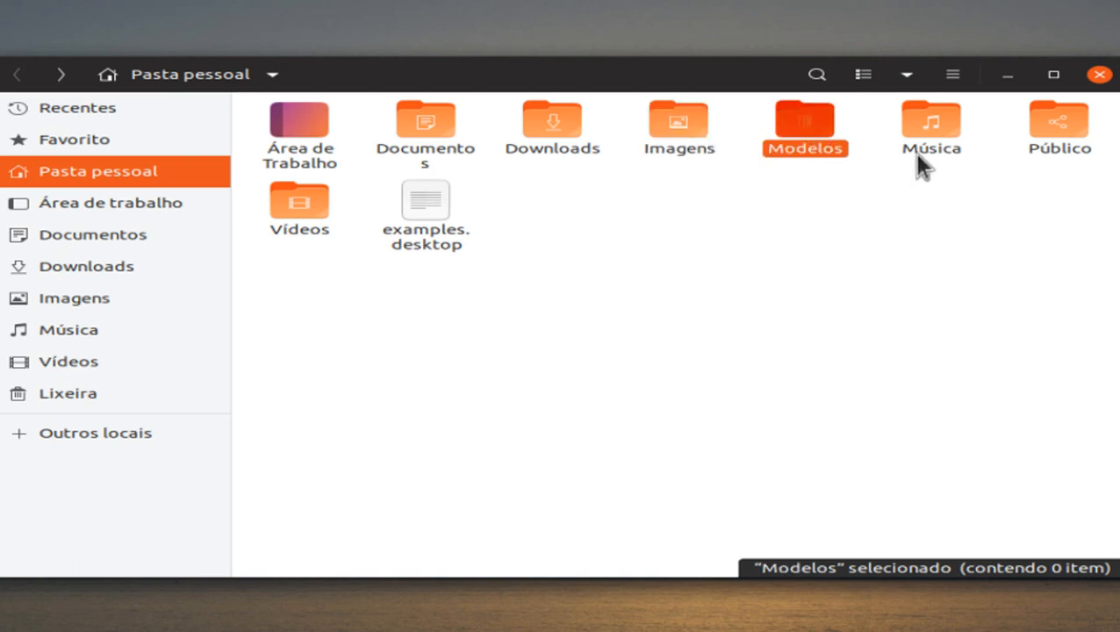
{"action": "double_click", "coordinate": [932, 132]}
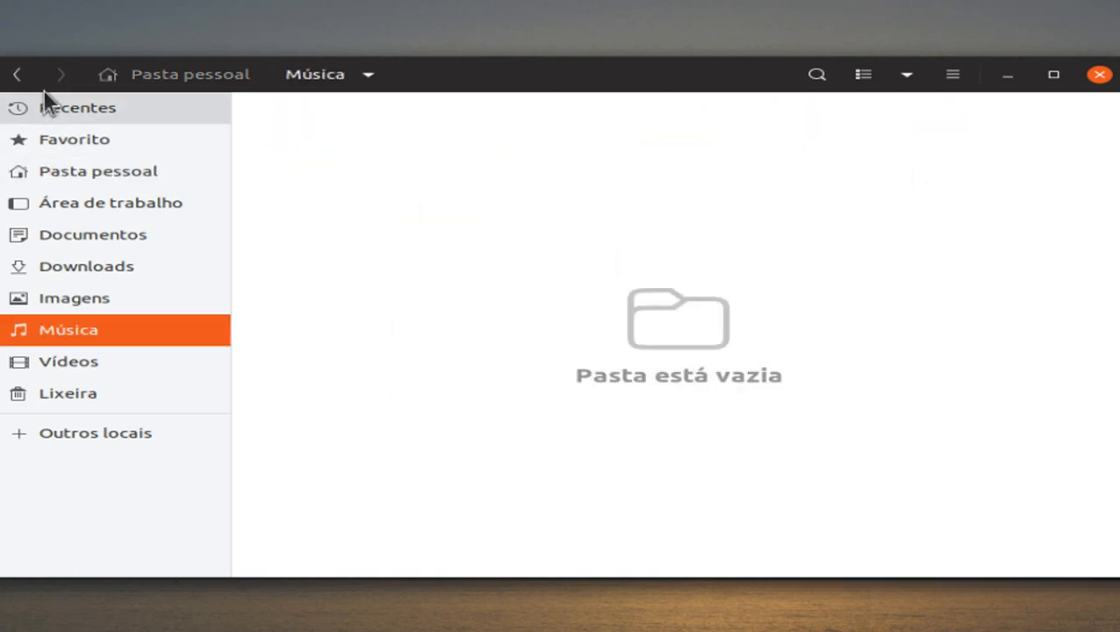
{"action": "left_click", "coordinate": [17, 75]}
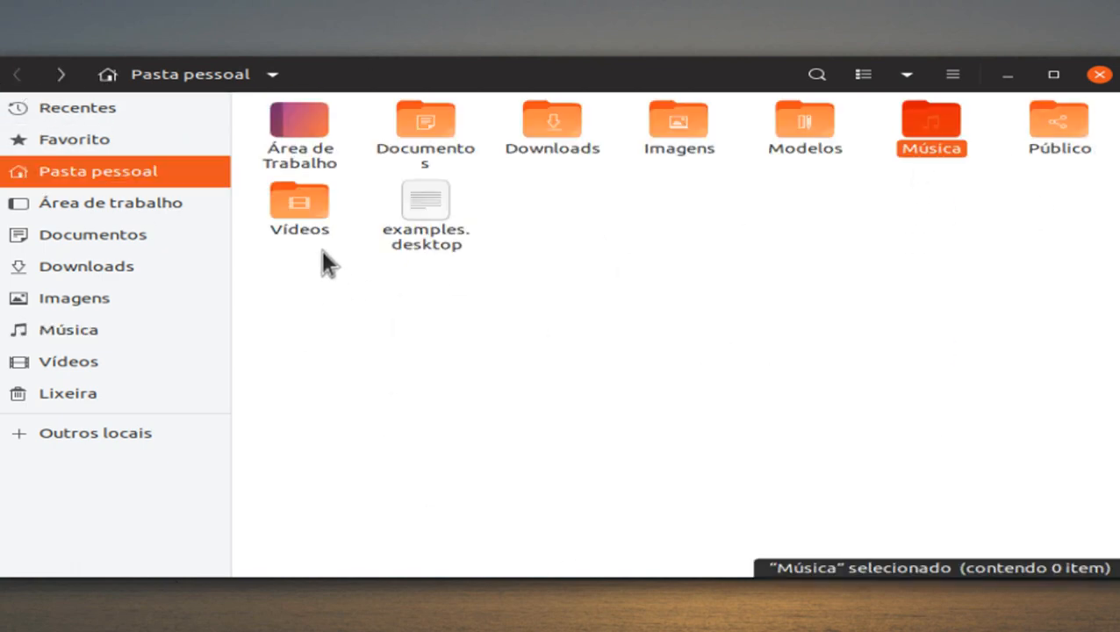
{"action": "double_click", "coordinate": [281, 195]}
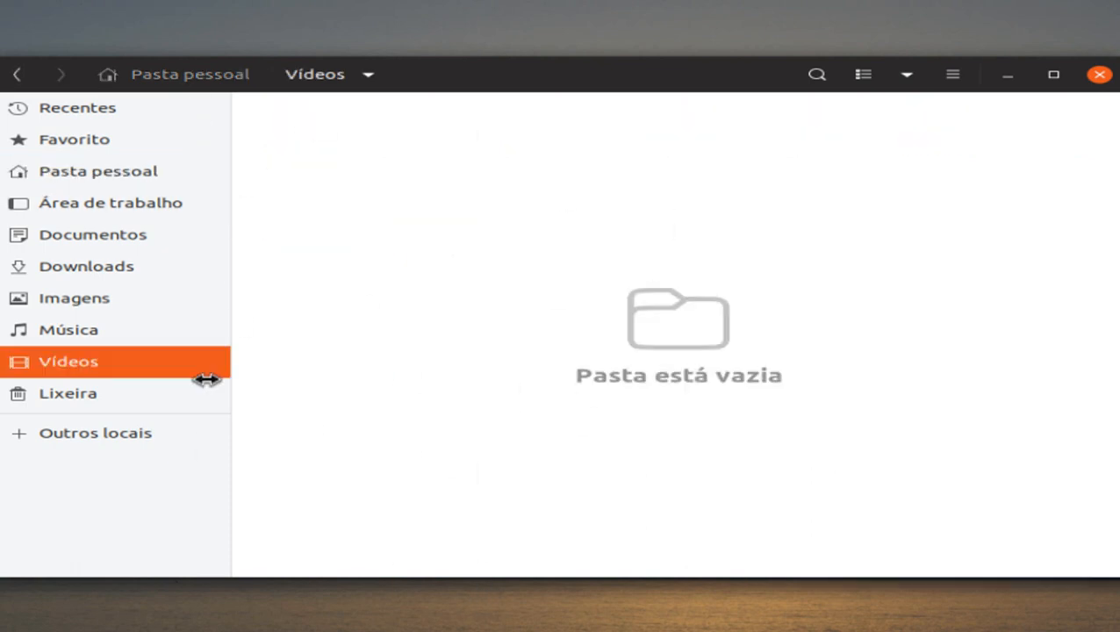
{"action": "left_click", "coordinate": [18, 75]}
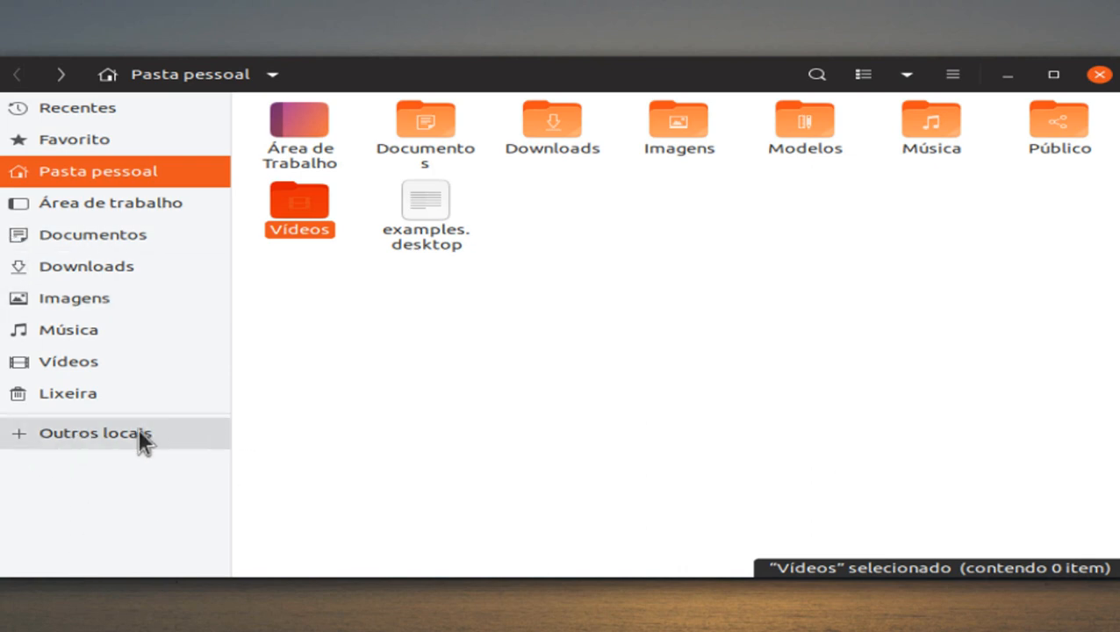
{"action": "left_click", "coordinate": [75, 442]}
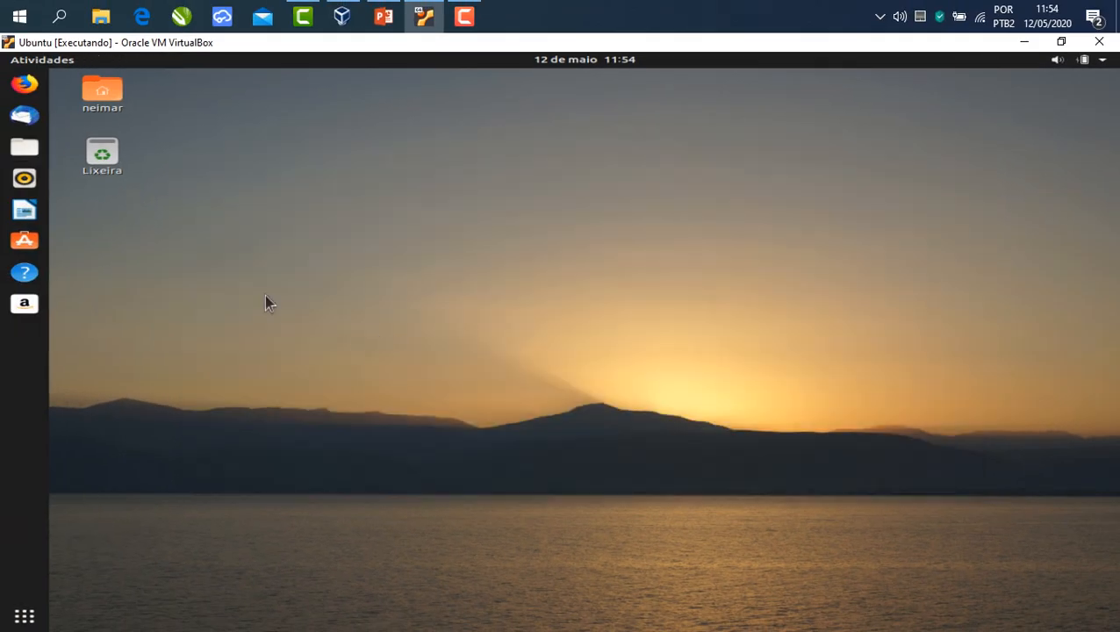
- Switch to the Windows desktop, open File Explorer, and look through the locations under Este Computador
{"action": "left_click", "coordinate": [1021, 42]}
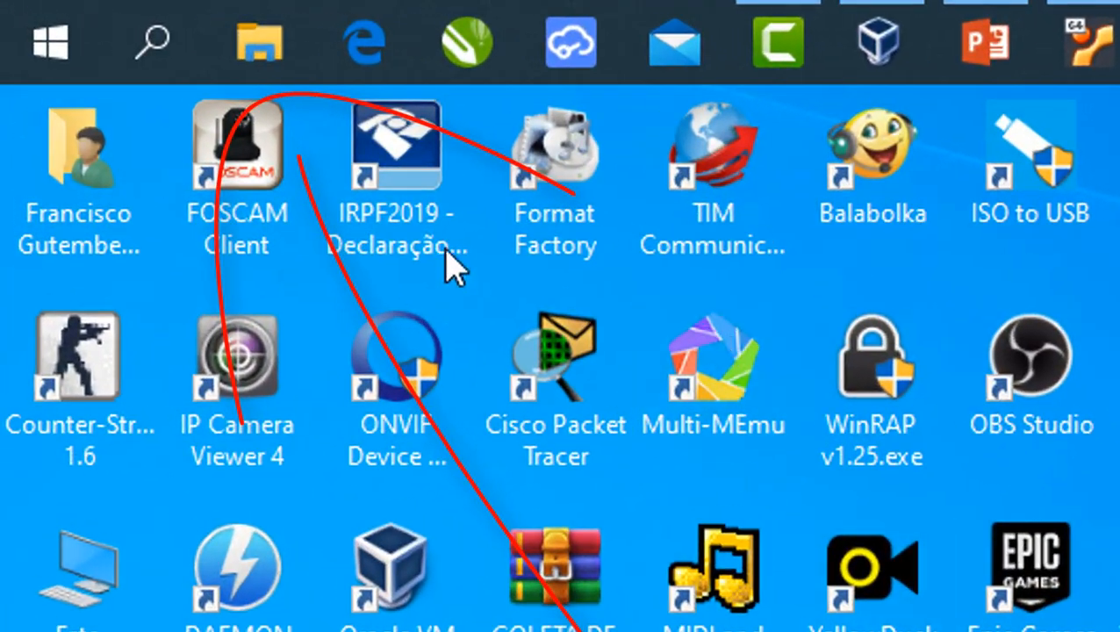
{"action": "left_click", "coordinate": [263, 40]}
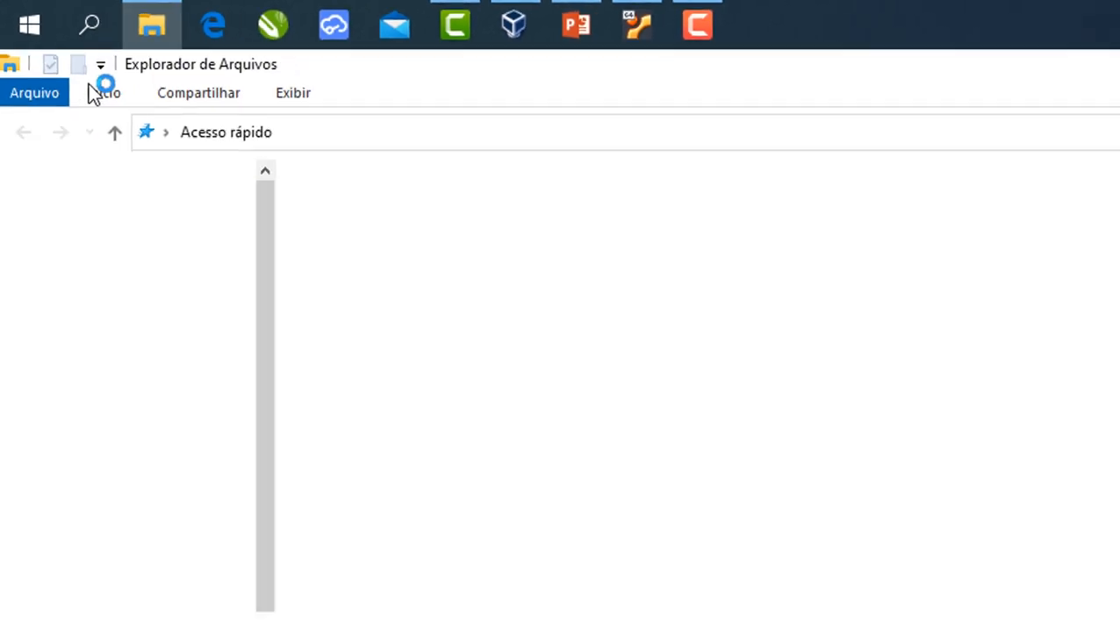
{"action": "scroll", "coordinate": [173, 349], "scroll_direction": "down", "scroll_amount": 1}
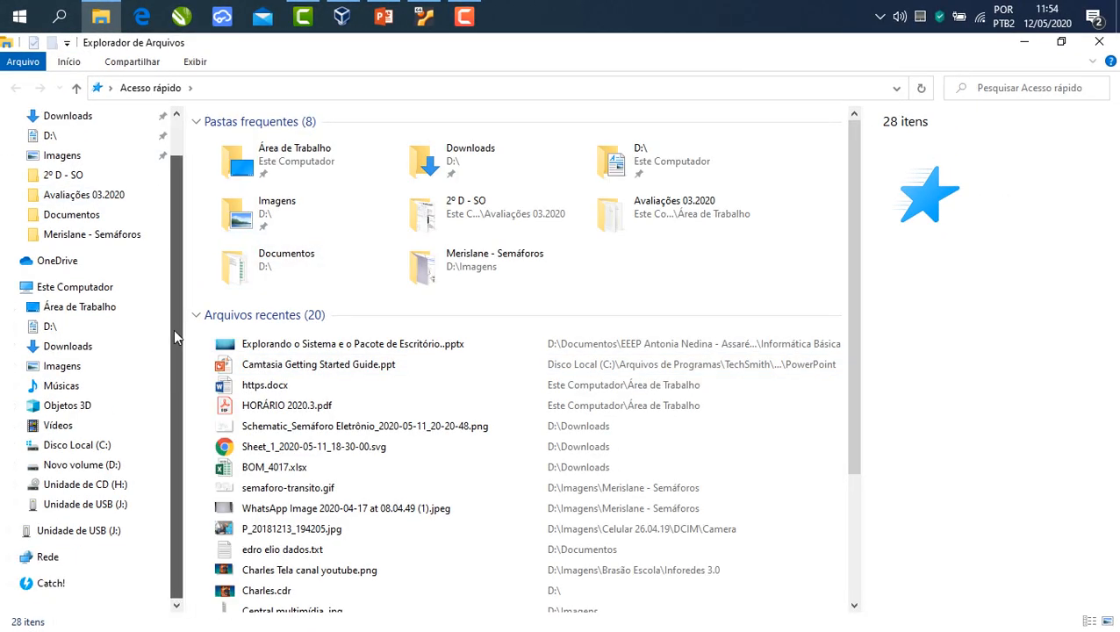
{"action": "scroll", "coordinate": [174, 336], "scroll_direction": "up", "scroll_amount": 1}
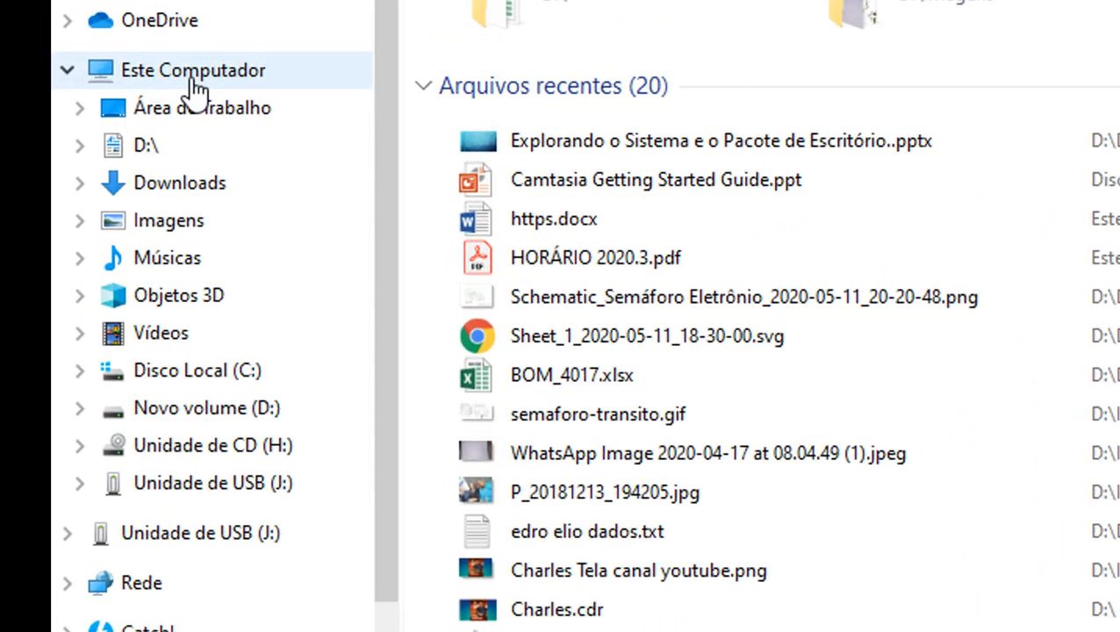
- View the contents of the Área de Trabalho folder and the drives listed under Este Computador
{"action": "left_click", "coordinate": [156, 123]}
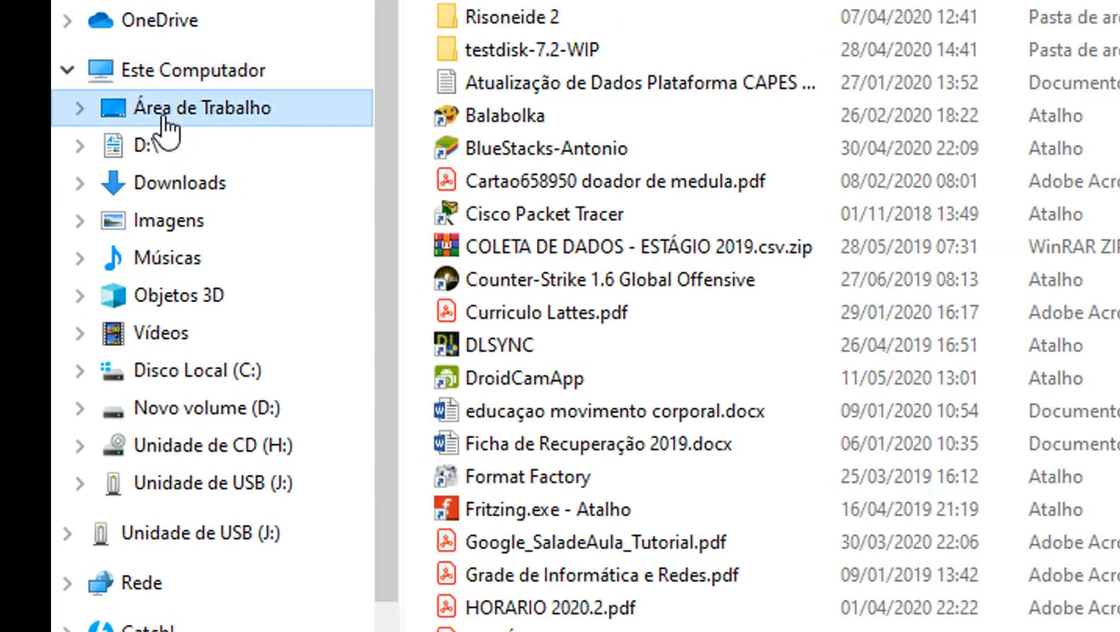
{"action": "scroll", "coordinate": [620, 274], "scroll_direction": "down", "scroll_amount": 10}
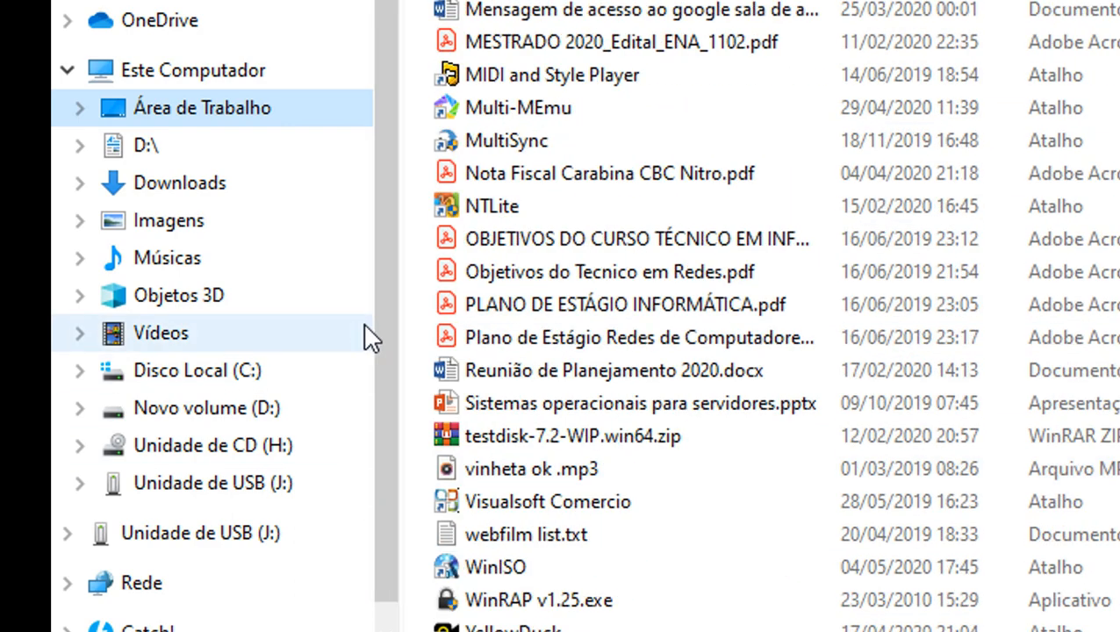
{"action": "scroll", "coordinate": [370, 337], "scroll_direction": "down", "scroll_amount": 1}
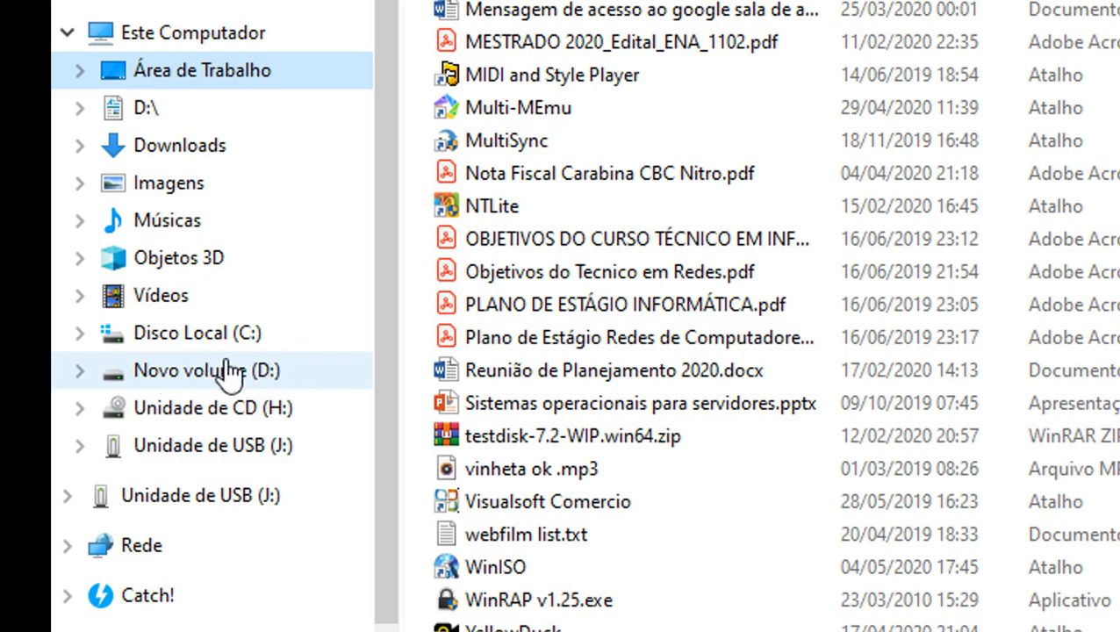
- Browse the contents of the Downloads, Imagens, and Músicas folders in File Explorer
{"action": "left_click", "coordinate": [147, 154]}
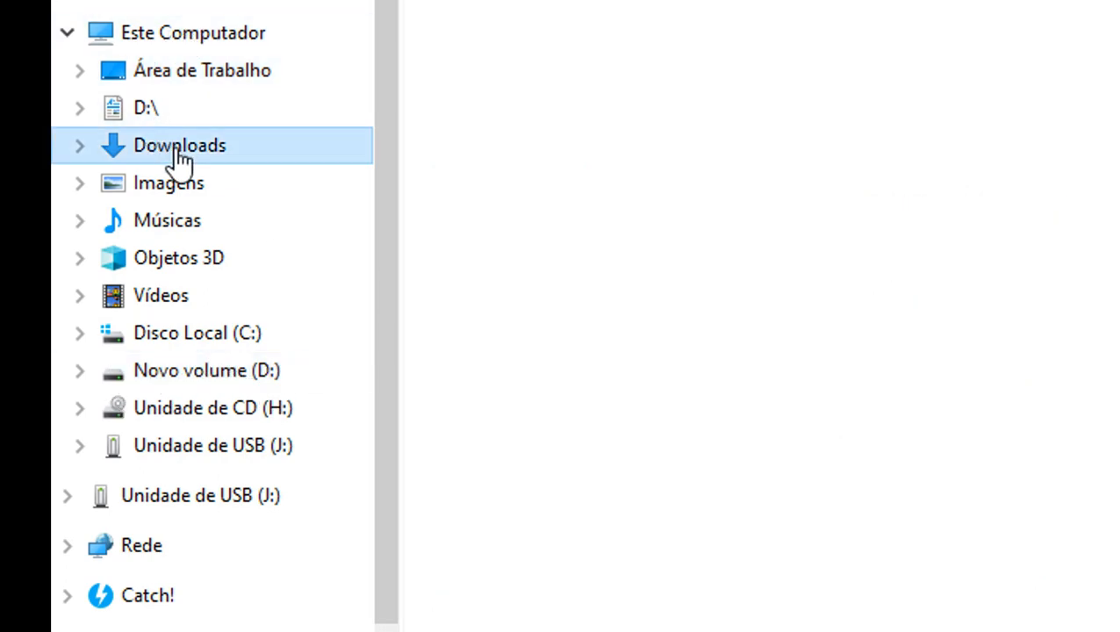
{"action": "scroll", "coordinate": [615, 337], "scroll_direction": "down", "scroll_amount": 20}
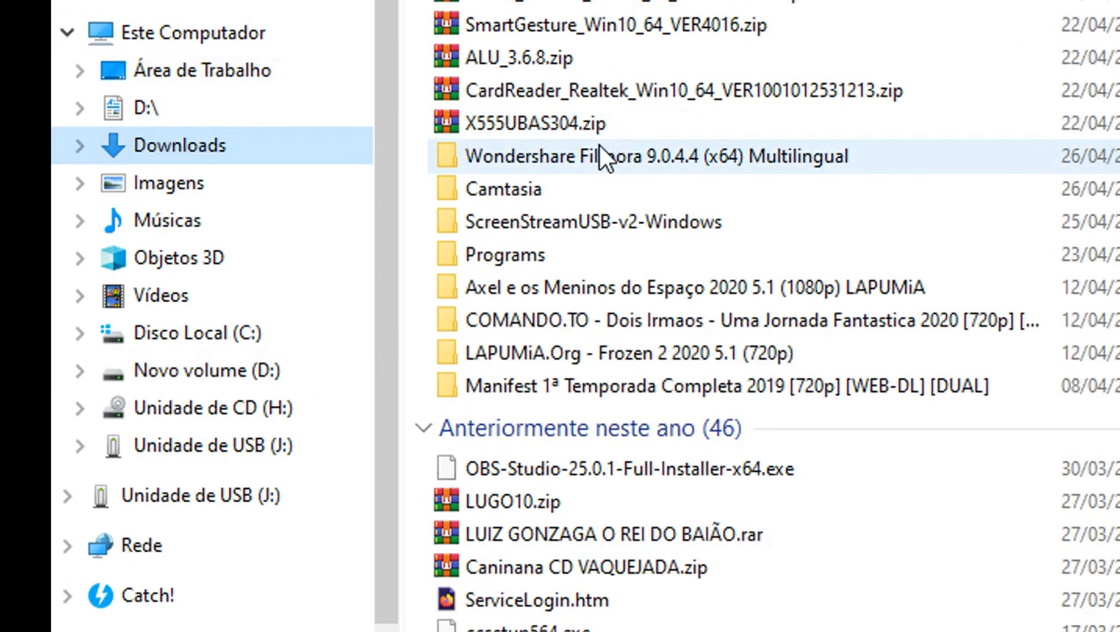
{"action": "scroll", "coordinate": [656, 192], "scroll_direction": "up", "scroll_amount": 20}
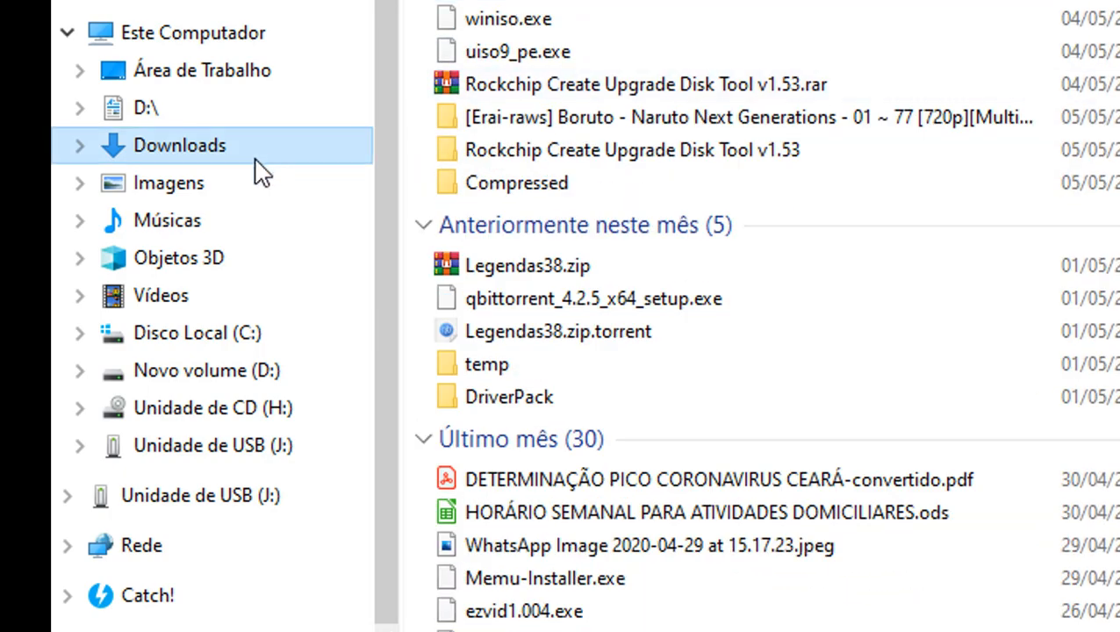
{"action": "left_click", "coordinate": [198, 195]}
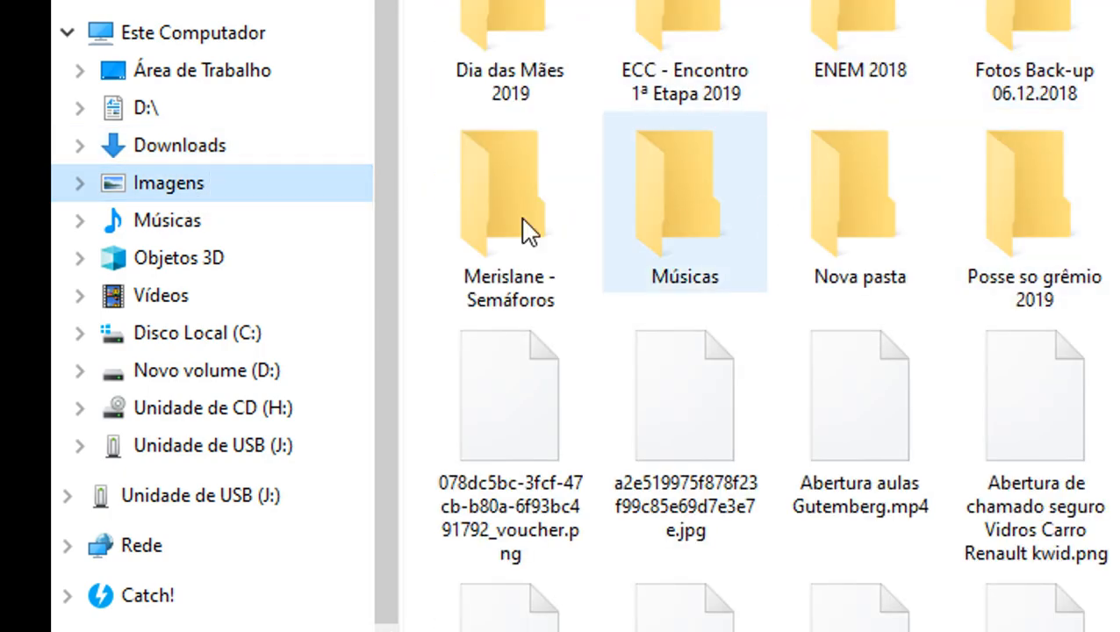
{"action": "left_click", "coordinate": [158, 222]}
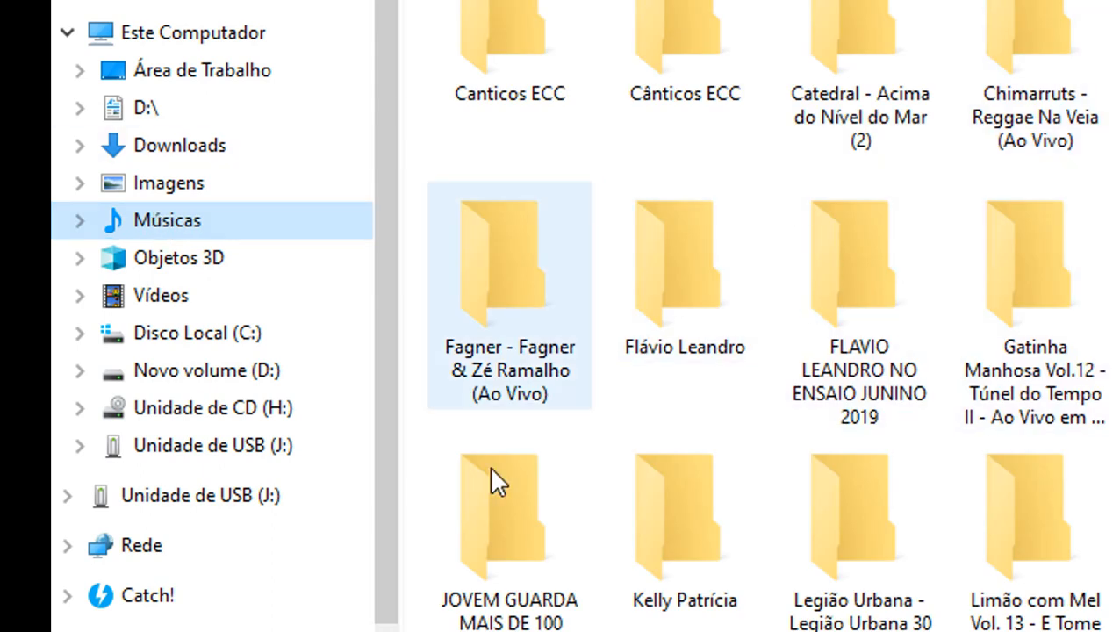
- View the contents of the Vídeos folder and the Disco Local (C:) drive in File Explorer
{"action": "left_click", "coordinate": [161, 298]}
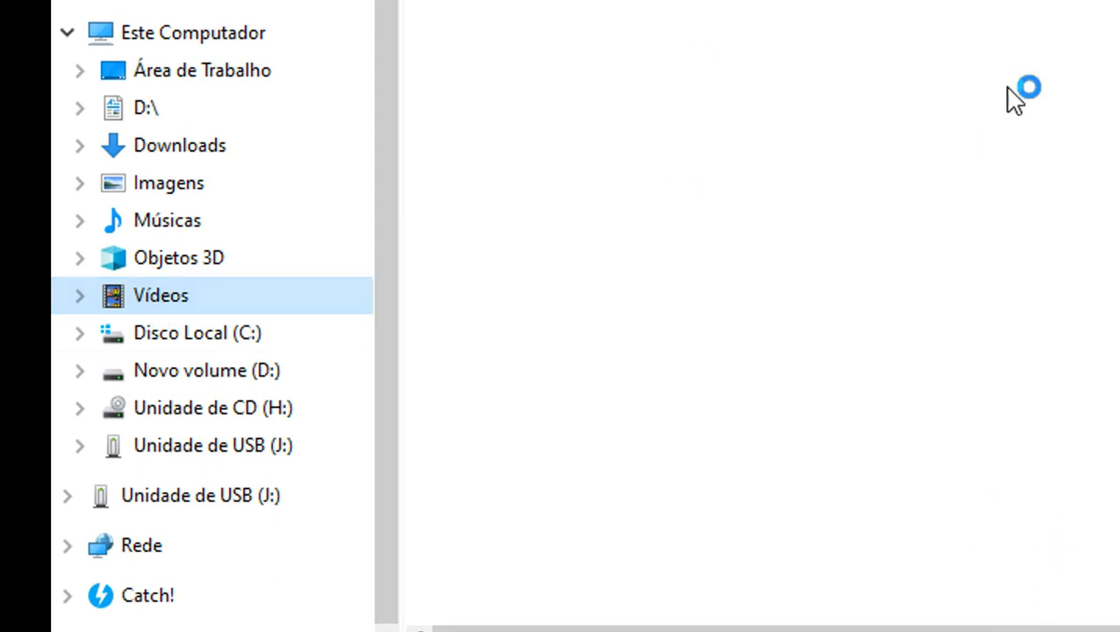
{"action": "left_click", "coordinate": [185, 342]}
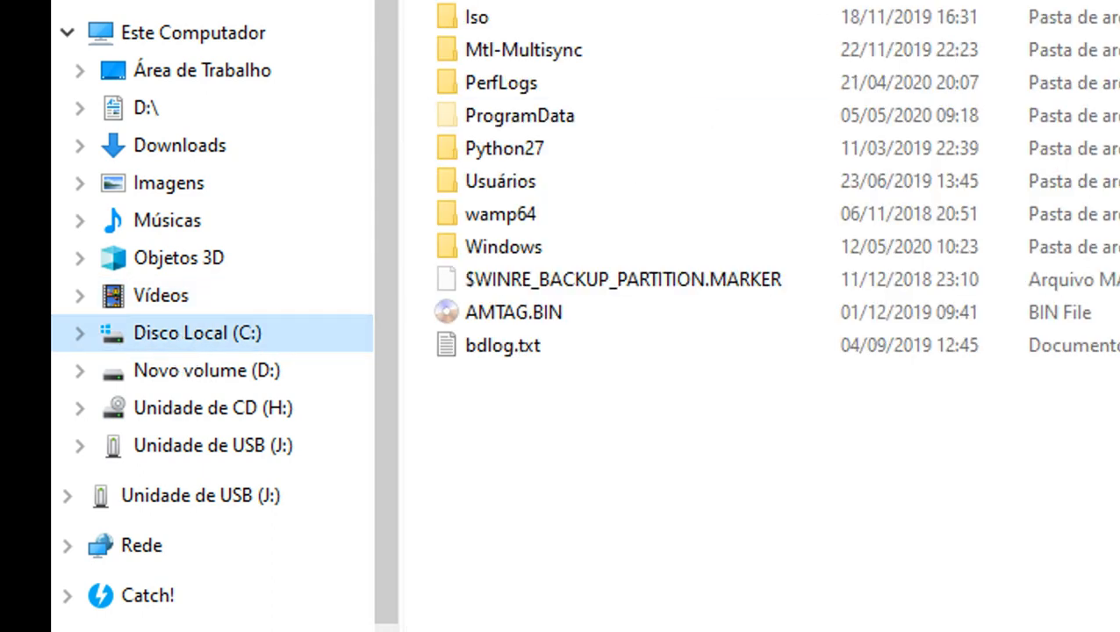
{"action": "left_click", "coordinate": [439, 2]}
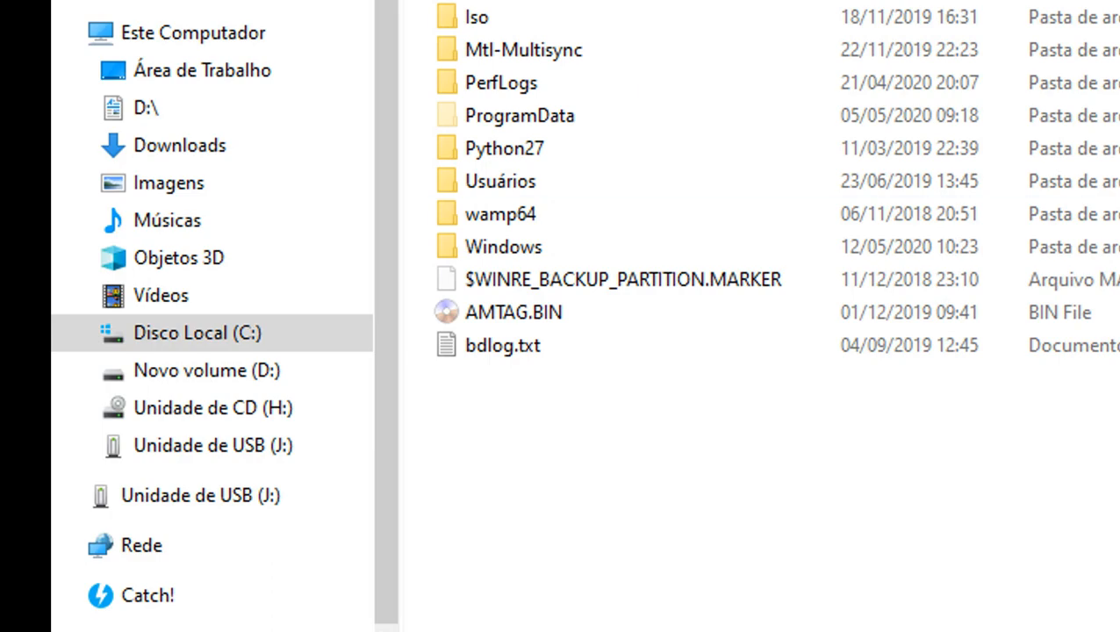
- Look through the folders and files stored on Novo volume (D:)
{"action": "left_click", "coordinate": [259, 376]}
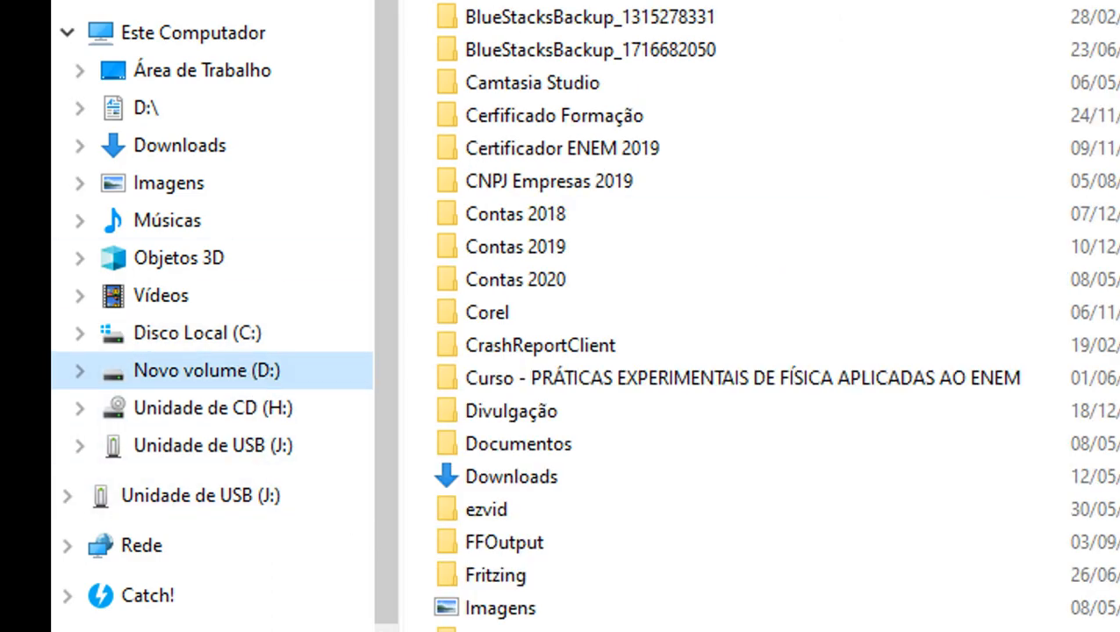
{"action": "scroll", "coordinate": [593, 88], "scroll_direction": "down", "scroll_amount": 20}
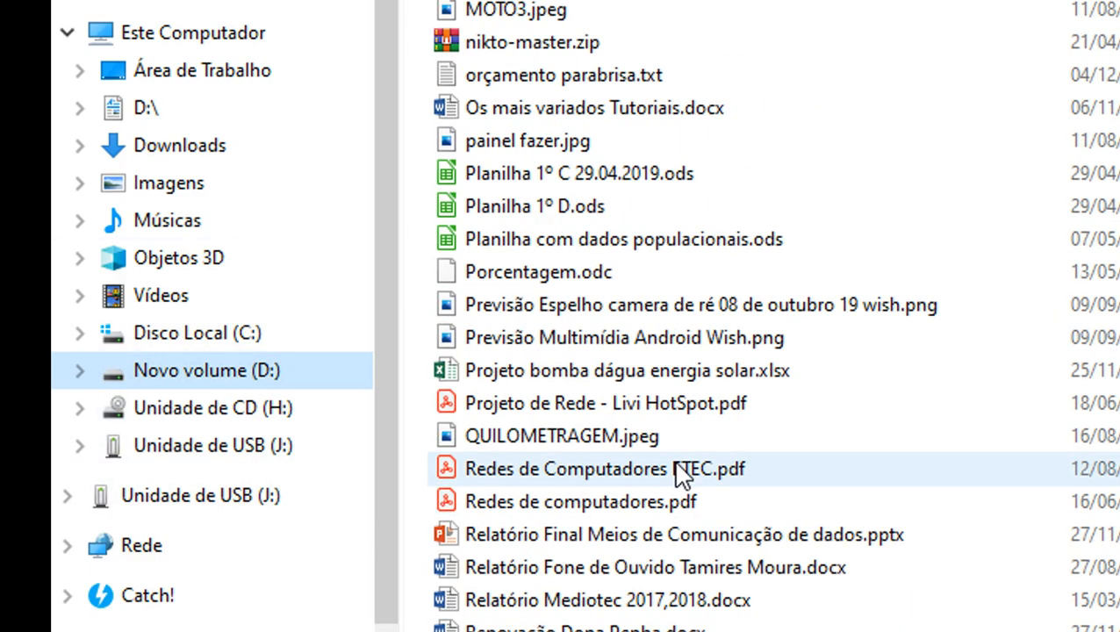
{"action": "scroll", "coordinate": [720, 463], "scroll_direction": "down", "scroll_amount": 5}
{"action": "scroll", "coordinate": [707, 460], "scroll_direction": "up", "scroll_amount": 20}
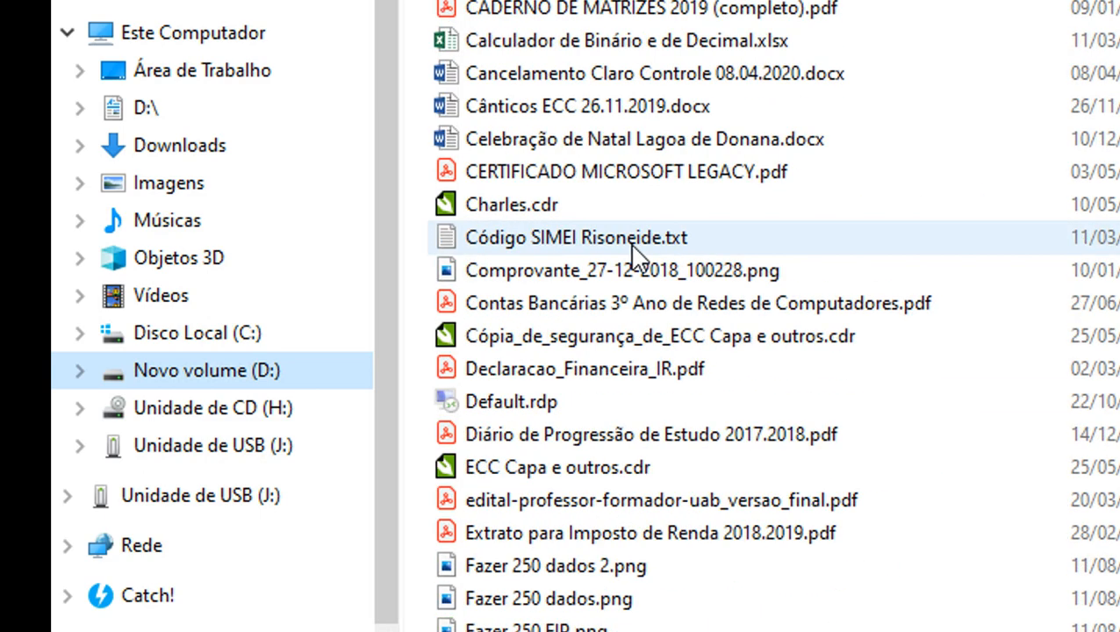
{"action": "scroll", "coordinate": [635, 254], "scroll_direction": "up", "scroll_amount": 10}
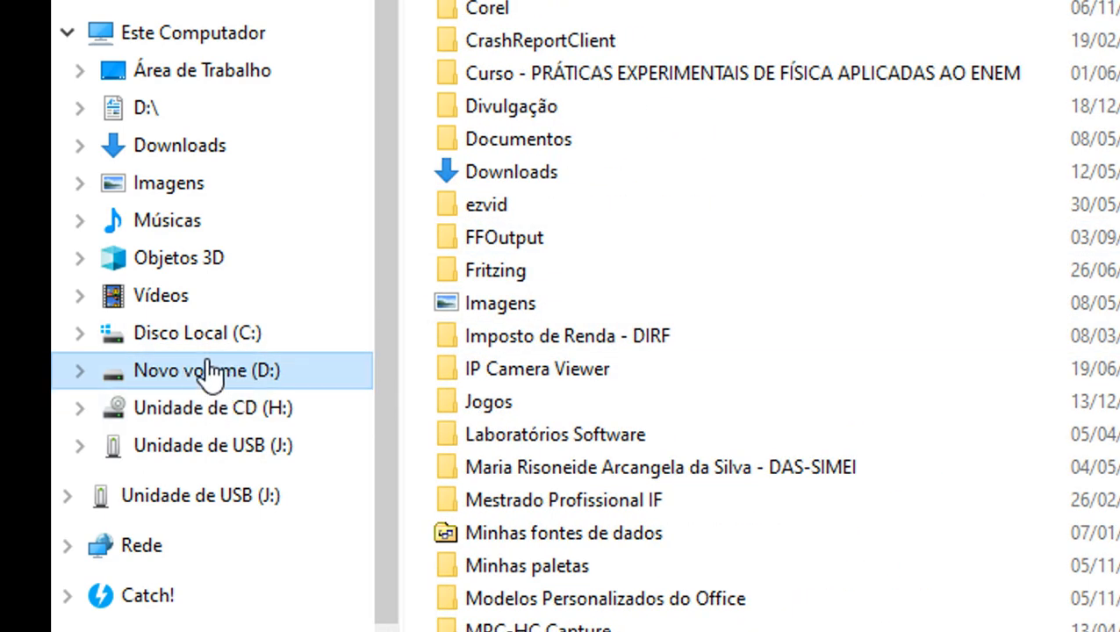
- Locate the Imagens, Vídeos, and Músicas folders in the Novo volume (D:) file list
{"action": "left_click", "coordinate": [513, 318]}
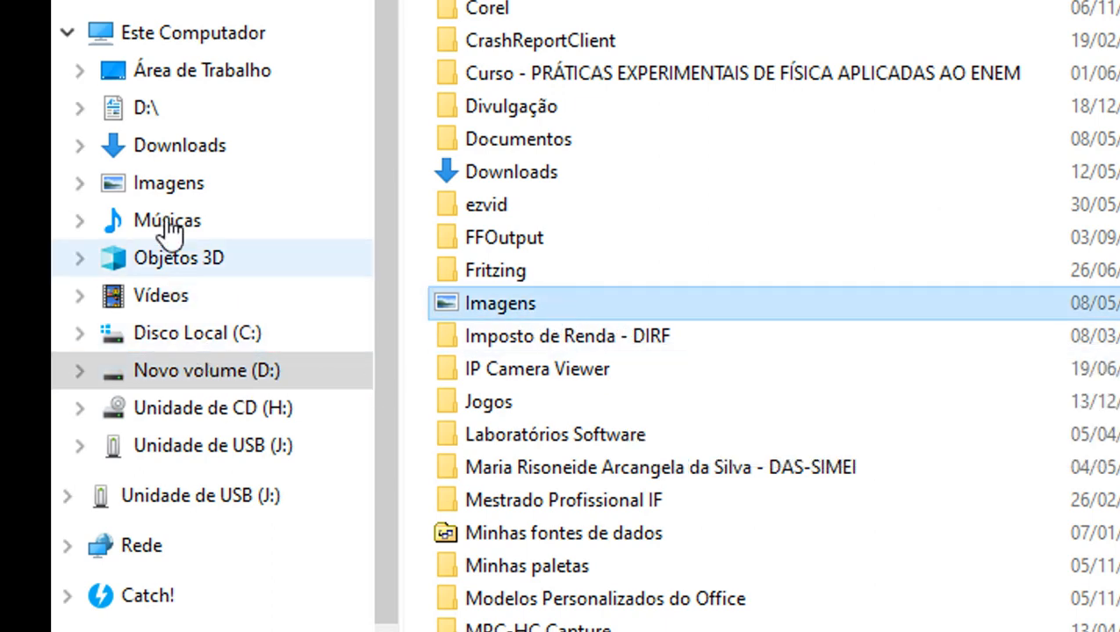
{"action": "scroll", "coordinate": [759, 395], "scroll_direction": "down", "scroll_amount": 10}
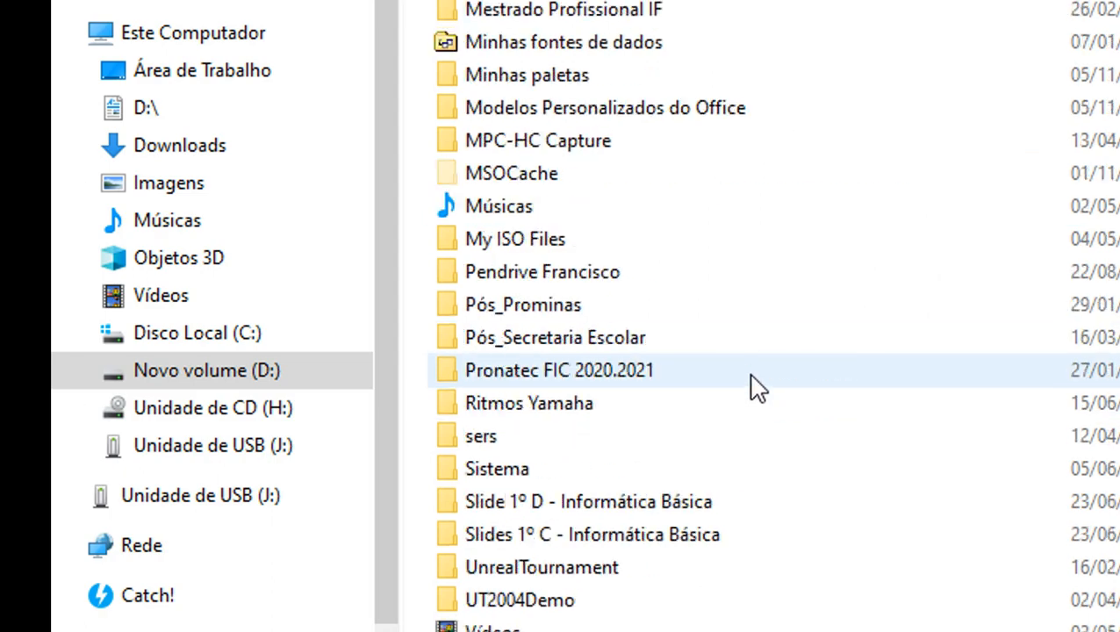
{"action": "left_click", "coordinate": [470, 145]}
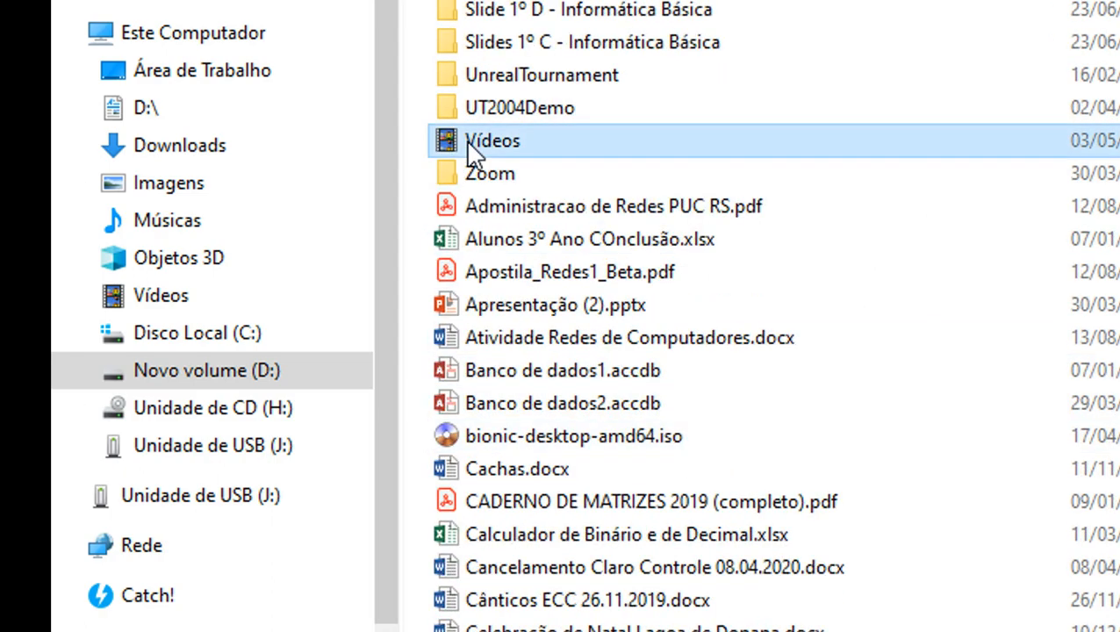
{"action": "scroll", "coordinate": [749, 130], "scroll_direction": "up", "scroll_amount": 10}
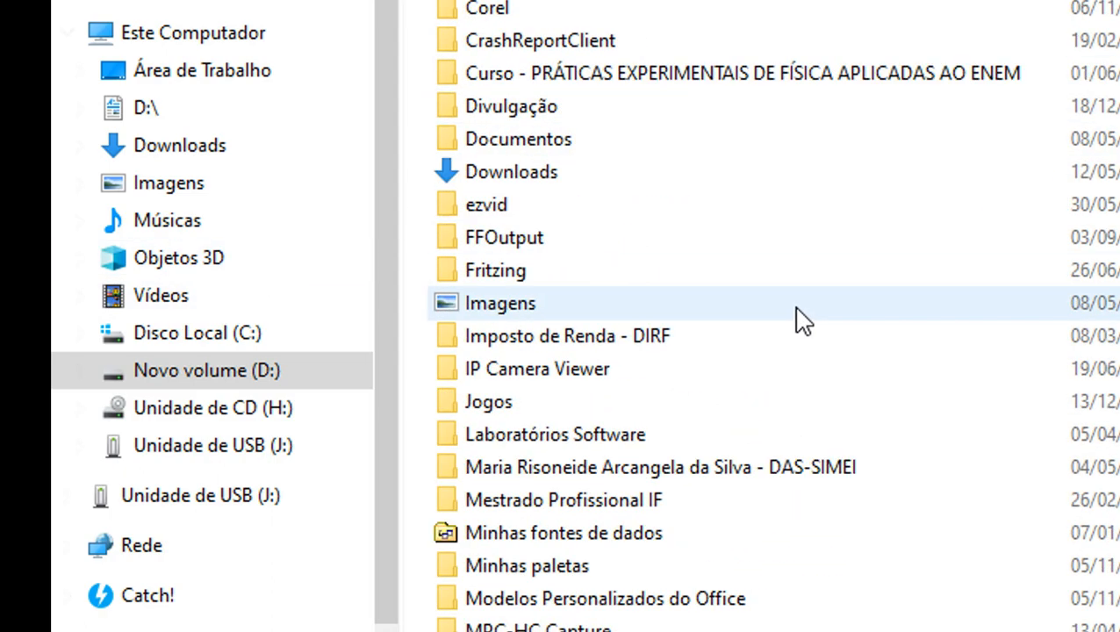
{"action": "scroll", "coordinate": [743, 263], "scroll_direction": "down", "scroll_amount": 1}
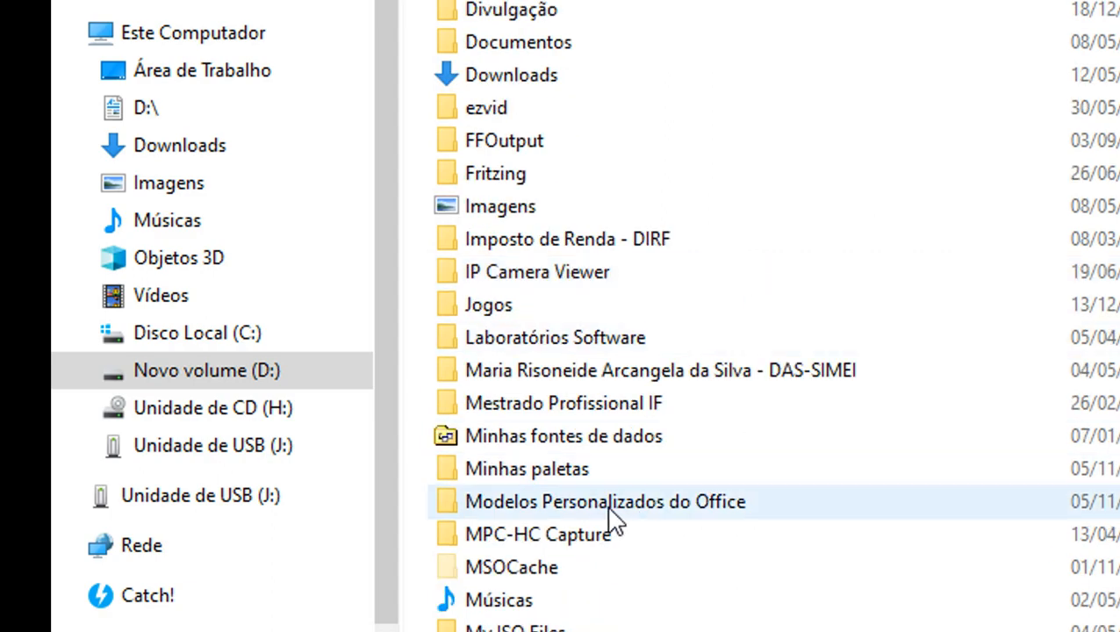
{"action": "scroll", "coordinate": [610, 518], "scroll_direction": "down", "scroll_amount": 2}
{"action": "scroll", "coordinate": [805, 455], "scroll_direction": "down", "scroll_amount": 5}
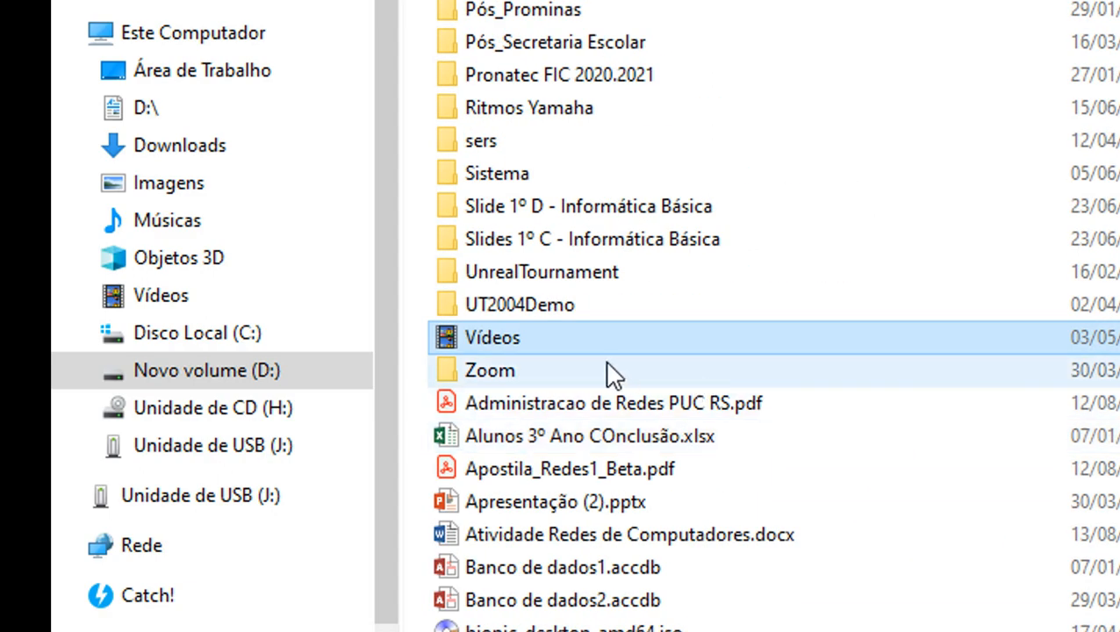
{"action": "scroll", "coordinate": [596, 338], "scroll_direction": "up", "scroll_amount": 2}
{"action": "left_click", "coordinate": [474, 114]}
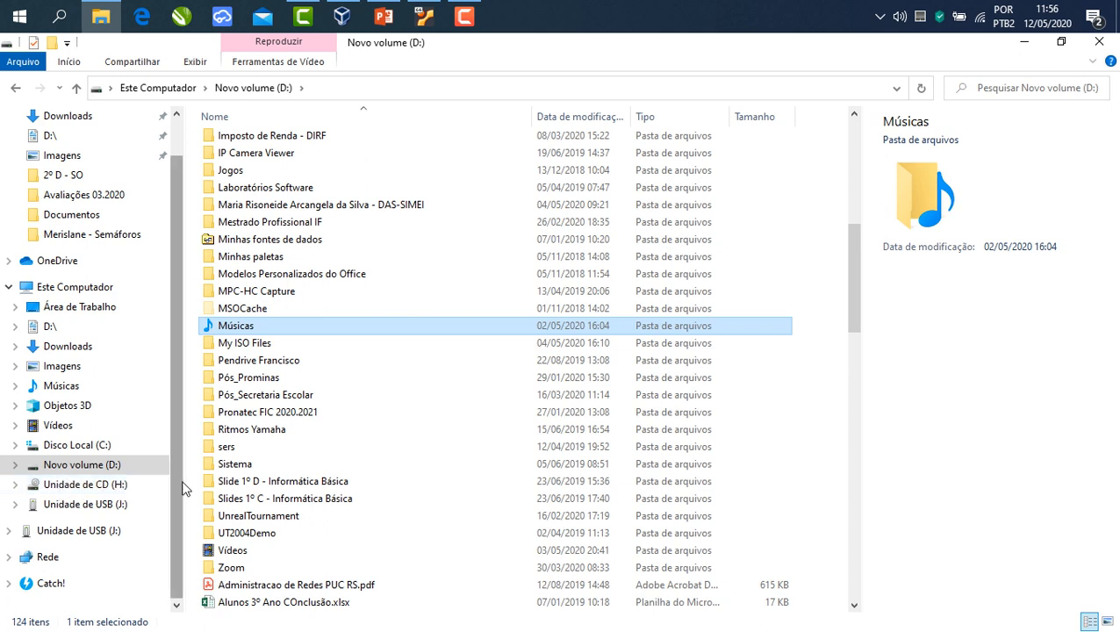
- Open Unidade de USB (J:) and widen the Nome column to show the full file names
{"action": "left_click", "coordinate": [90, 507]}
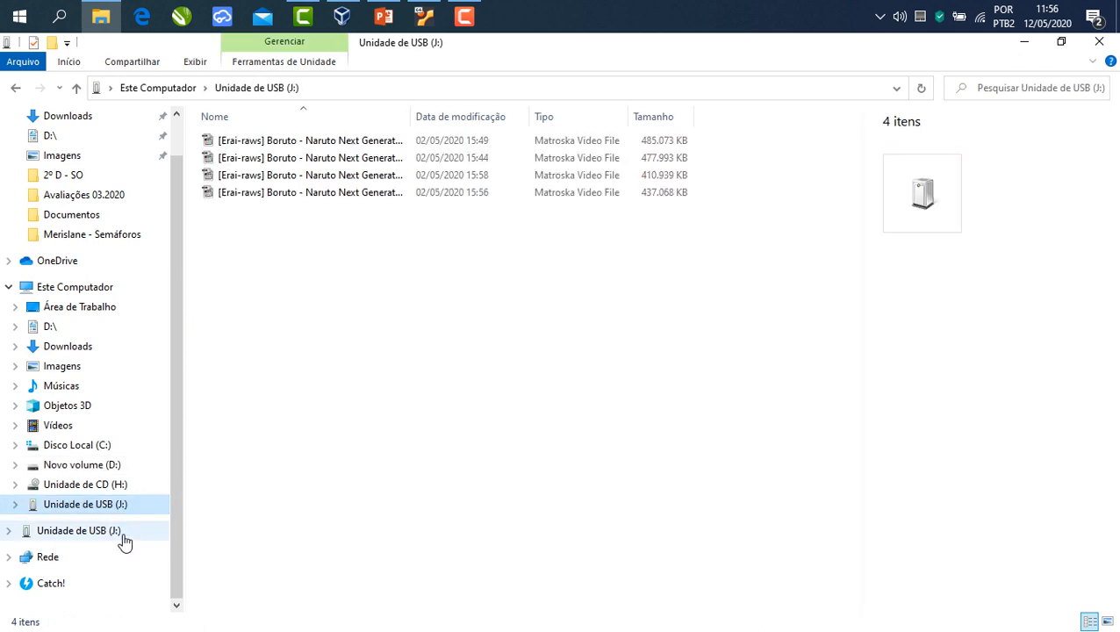
{"action": "left_click", "coordinate": [292, 221]}
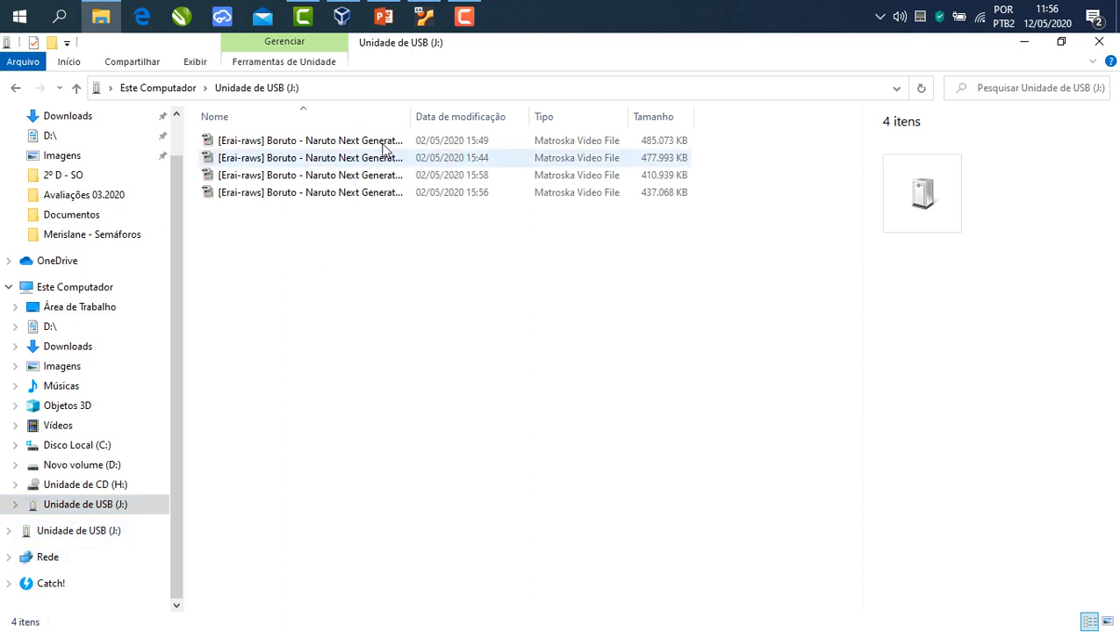
{"action": "left_click_drag", "start_coordinate": [436, 123], "coordinate": [630, 193]}
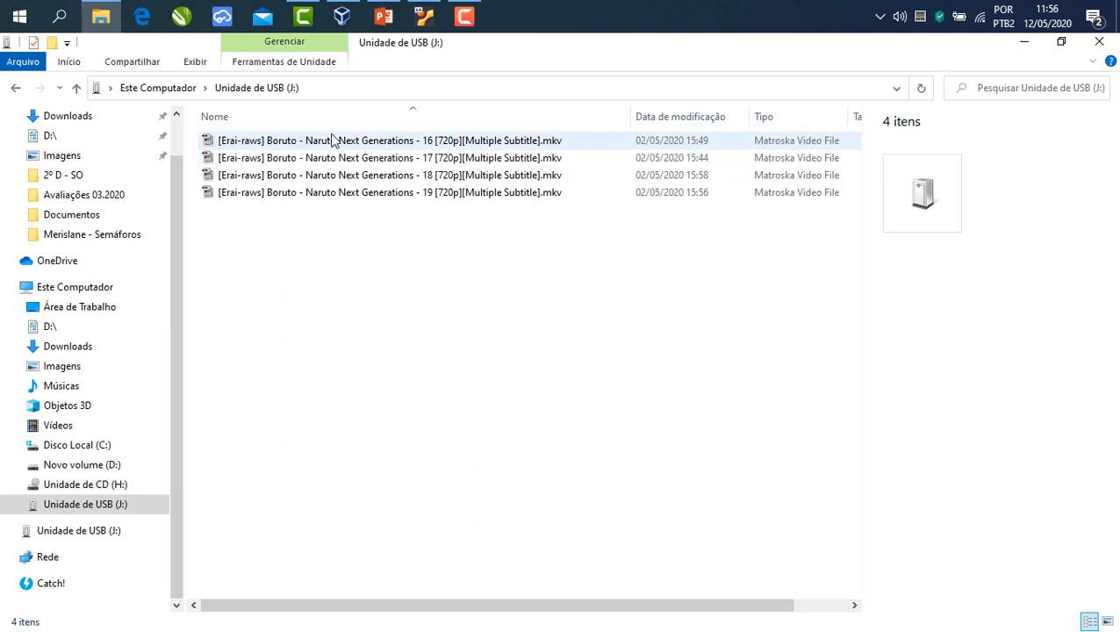
- Play the Boruto episode 19 video from the USB drive briefly, then return to the drive's file list
{"action": "left_click", "coordinate": [342, 195]}
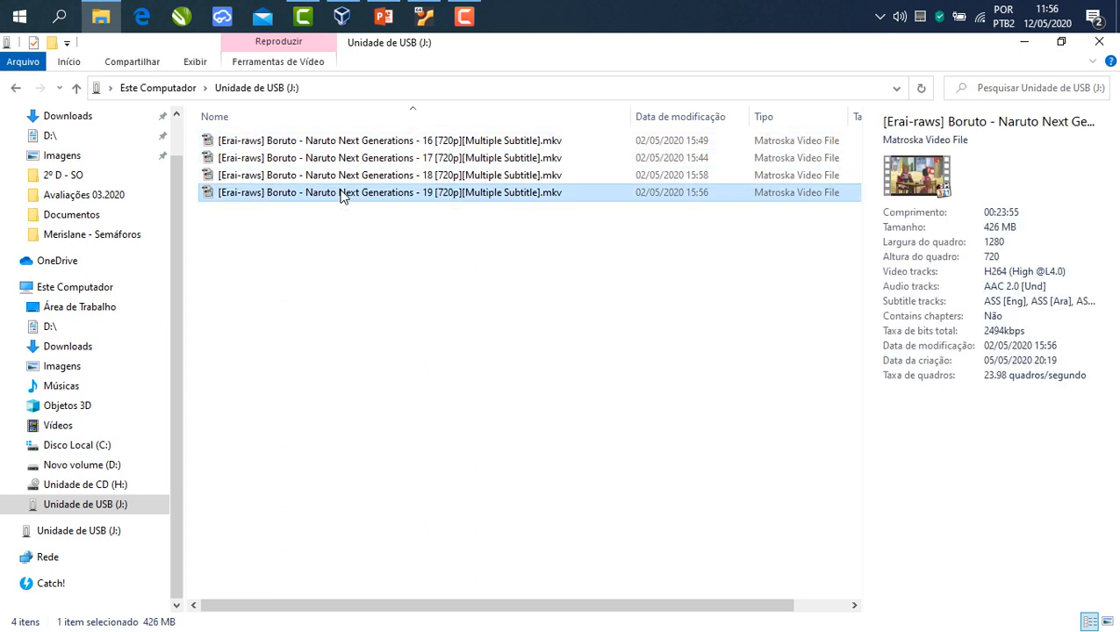
{"action": "double_click", "coordinate": [342, 195]}
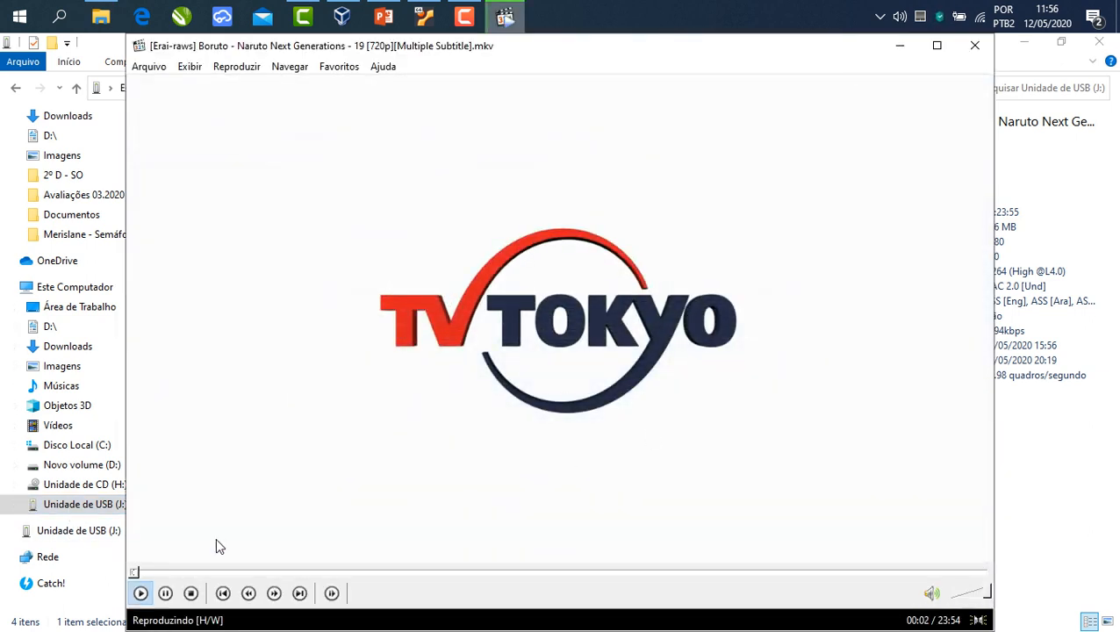
{"action": "left_click", "coordinate": [176, 573]}
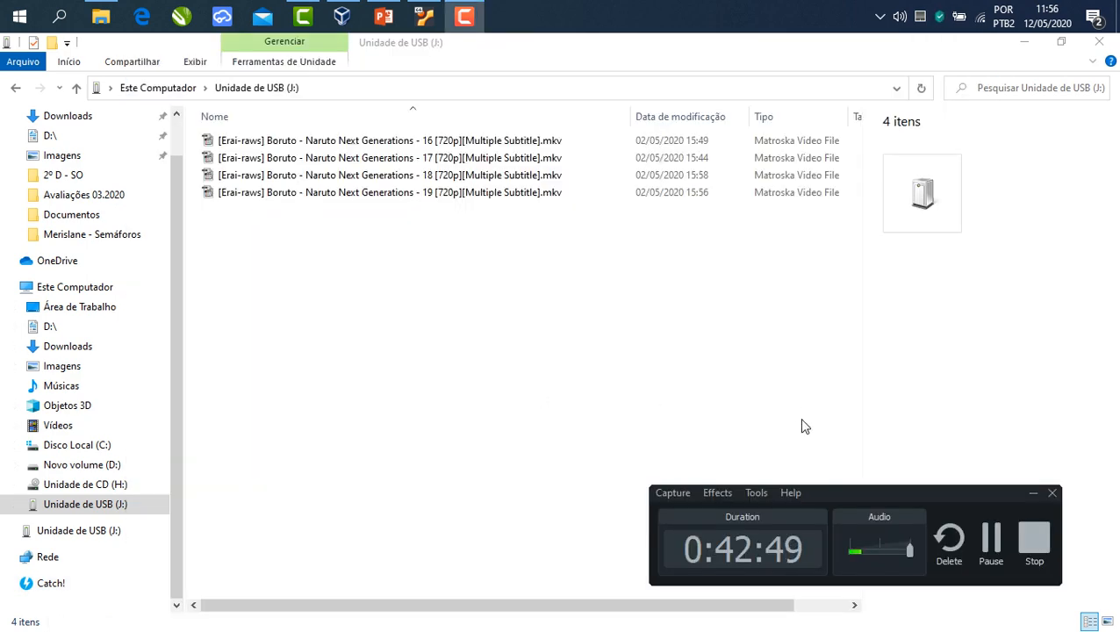
{"action": "left_click", "coordinate": [1033, 495]}
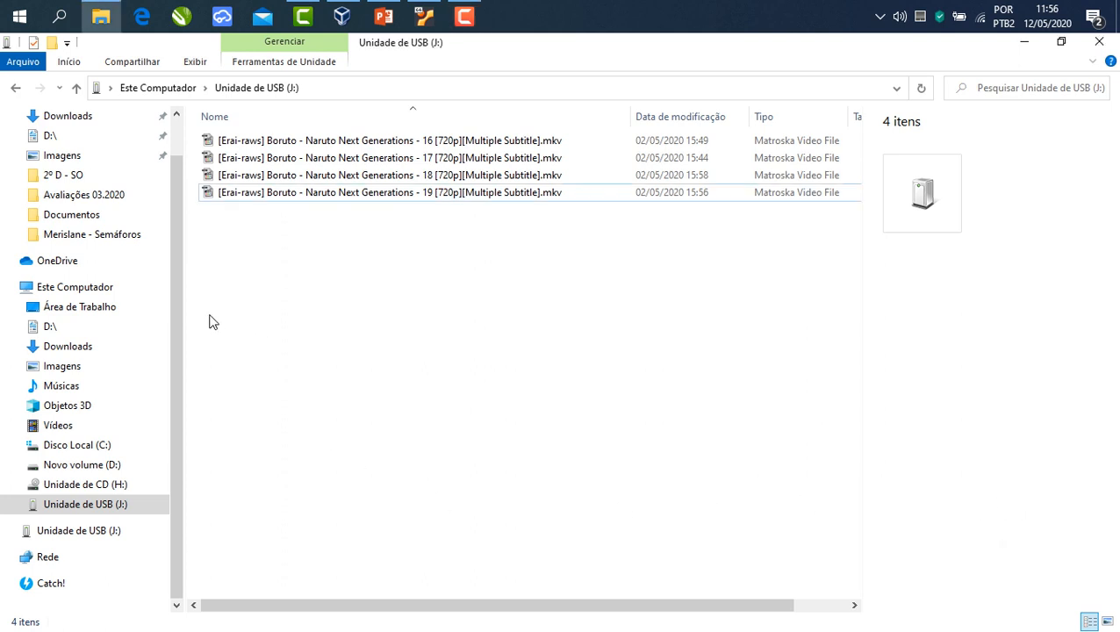
- View the drives under Este Computador and browse the folders on Novo volume (D:)
{"action": "scroll", "coordinate": [175, 342], "scroll_direction": "up", "scroll_amount": 1}
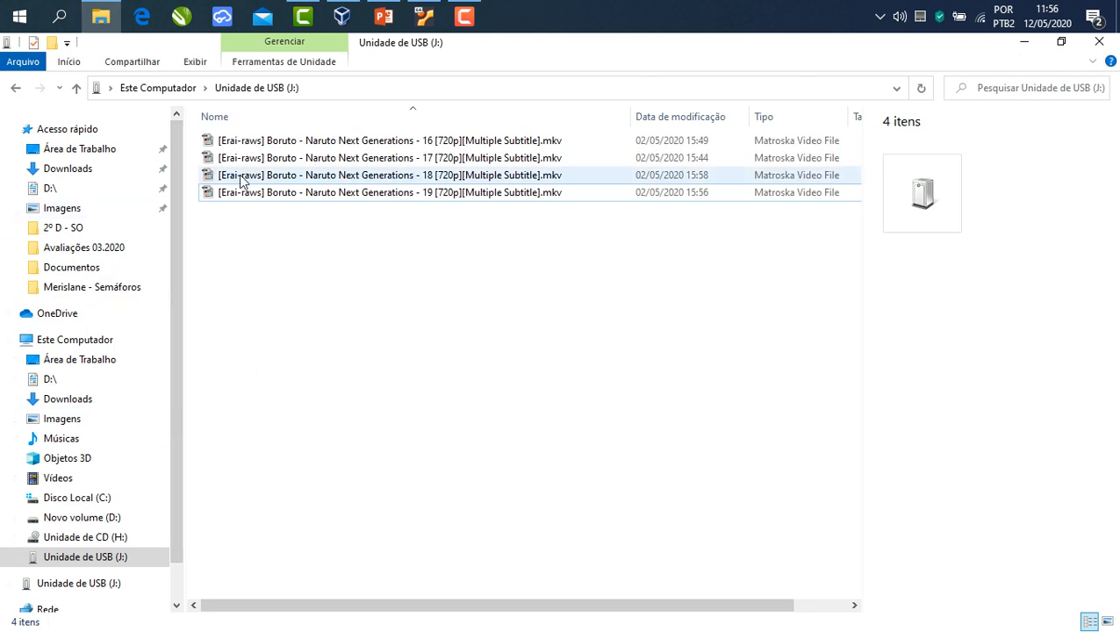
{"action": "scroll", "coordinate": [180, 425], "scroll_direction": "down", "scroll_amount": 1}
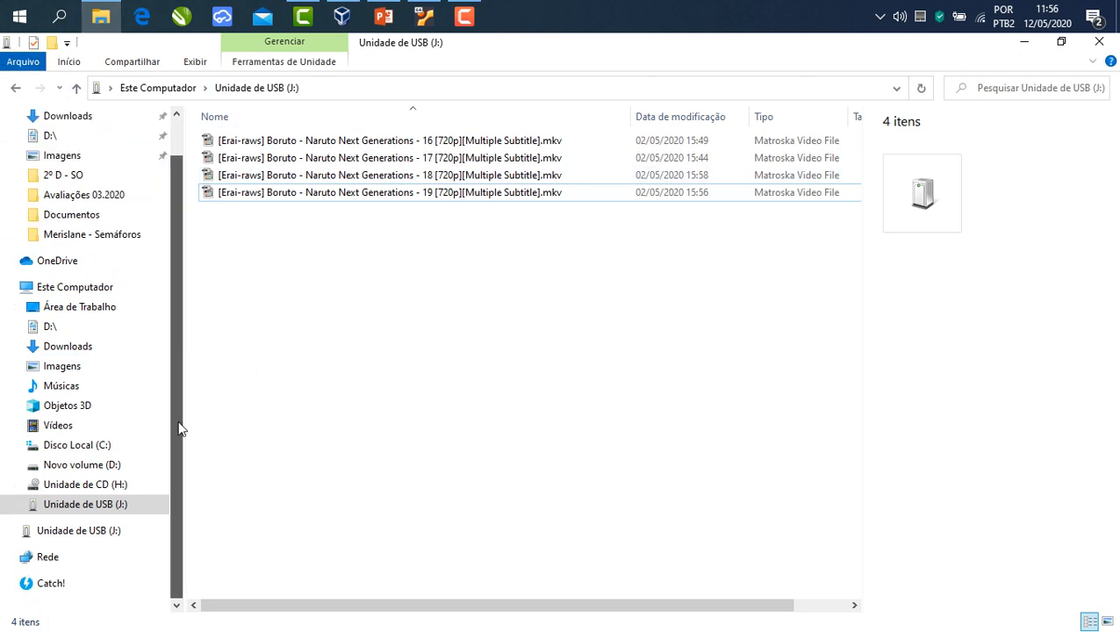
{"action": "left_click", "coordinate": [74, 289]}
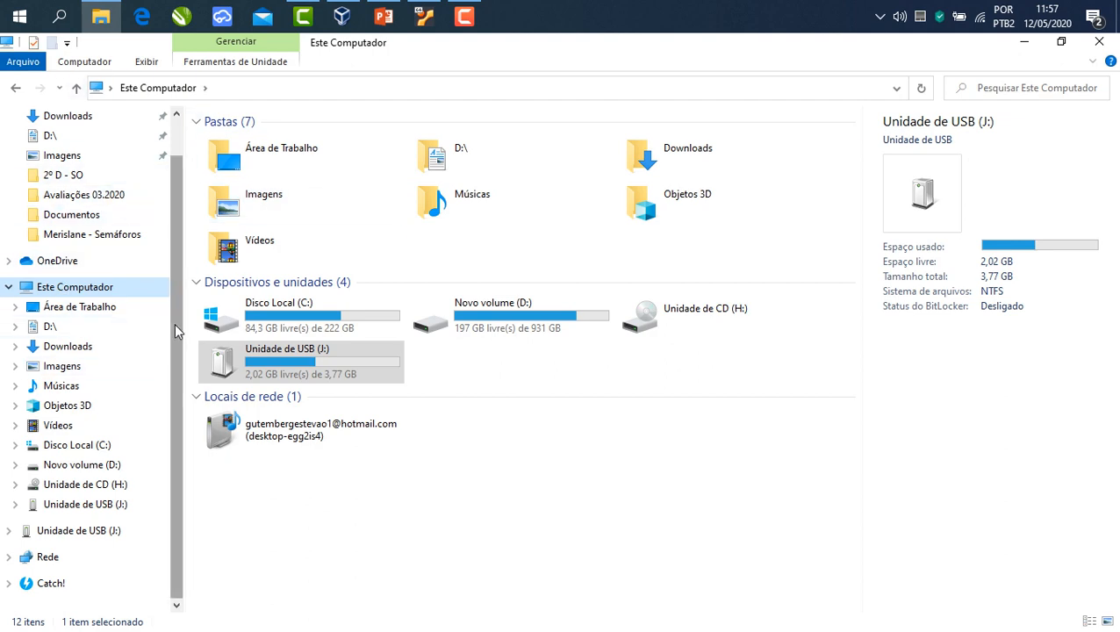
{"action": "double_click", "coordinate": [455, 325]}
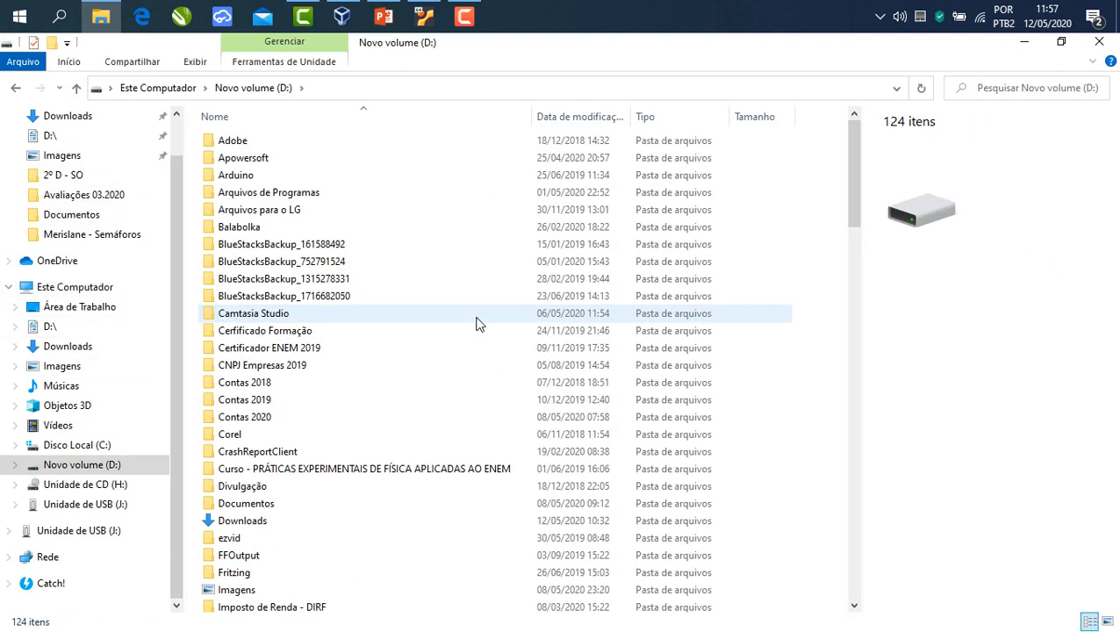
{"action": "scroll", "coordinate": [283, 437], "scroll_direction": "down", "scroll_amount": 3}
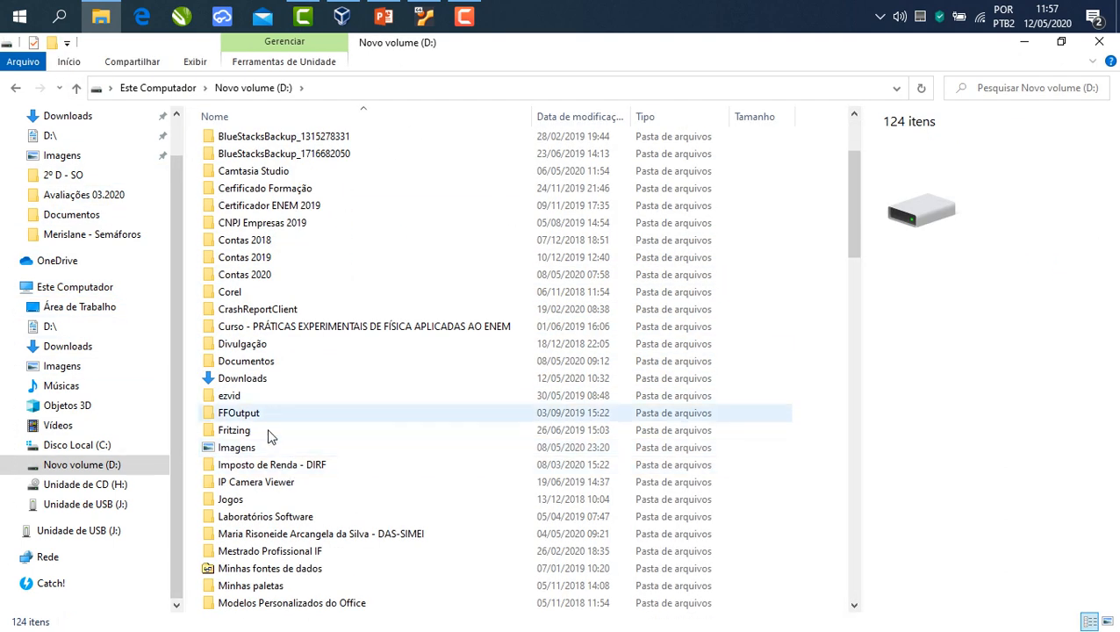
{"action": "scroll", "coordinate": [274, 426], "scroll_direction": "down", "scroll_amount": 3}
{"action": "scroll", "coordinate": [350, 487], "scroll_direction": "up", "scroll_amount": 6}
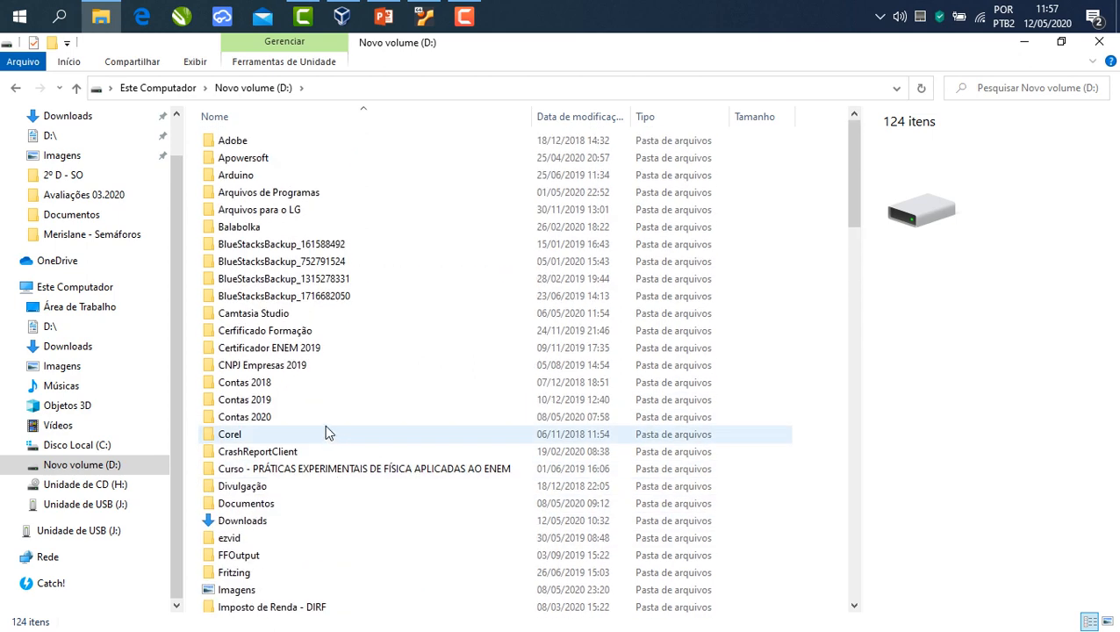
- Look through the files in the Documentos folder on Novo volume (D:) and close File Explorer
{"action": "left_click", "coordinate": [237, 507]}
{"action": "double_click", "coordinate": [237, 509]}
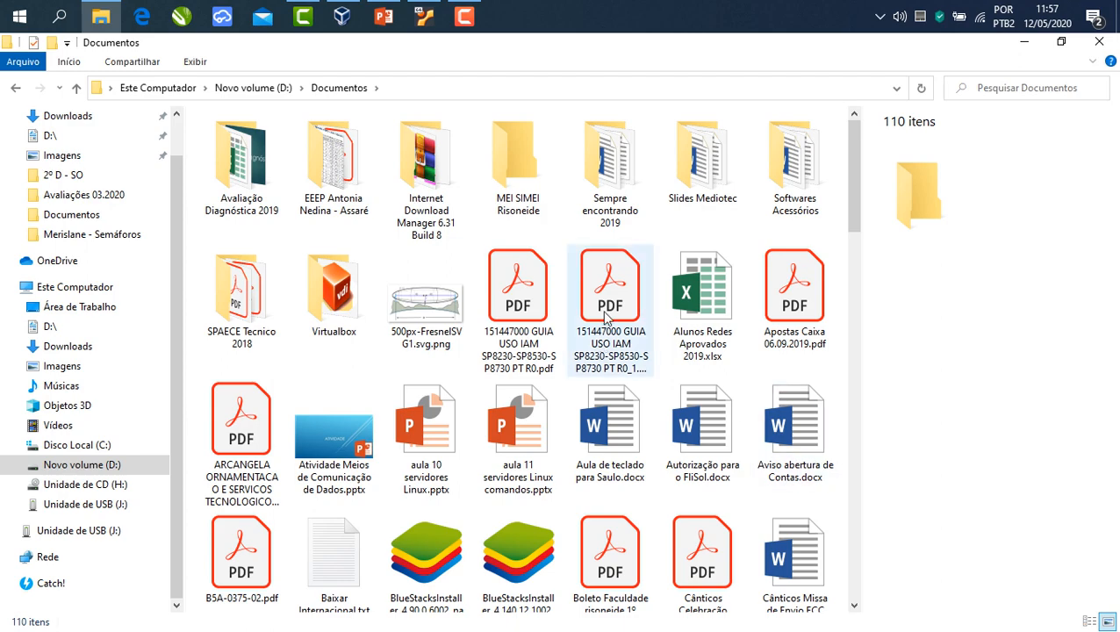
{"action": "scroll", "coordinate": [397, 424], "scroll_direction": "down", "scroll_amount": 5}
{"action": "scroll", "coordinate": [397, 424], "scroll_direction": "down", "scroll_amount": 10}
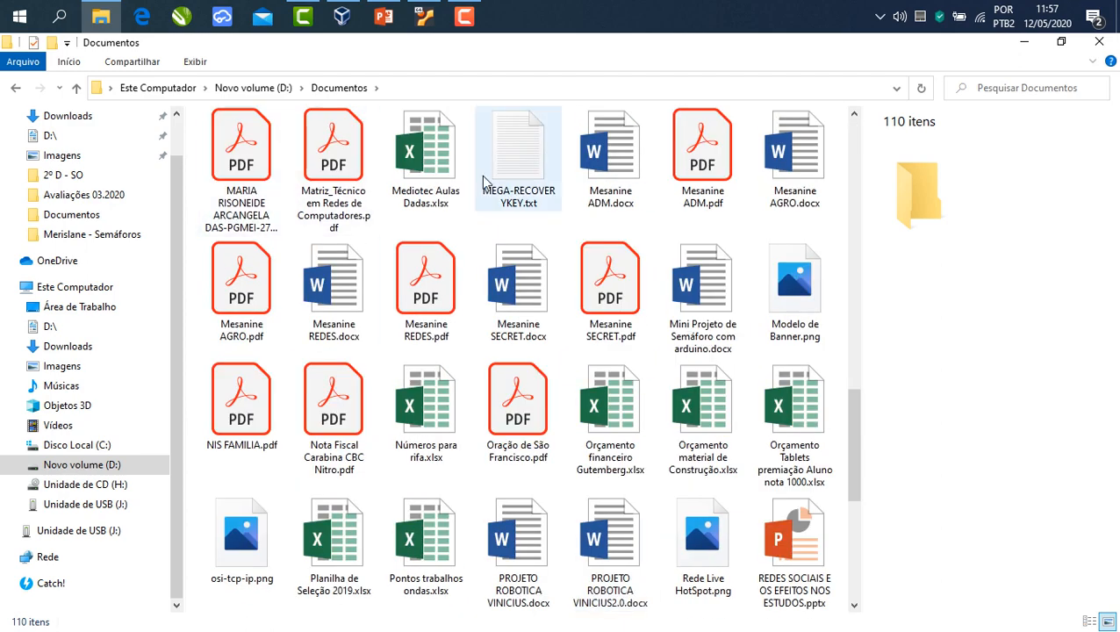
{"action": "scroll", "coordinate": [509, 193], "scroll_direction": "up", "scroll_amount": 15}
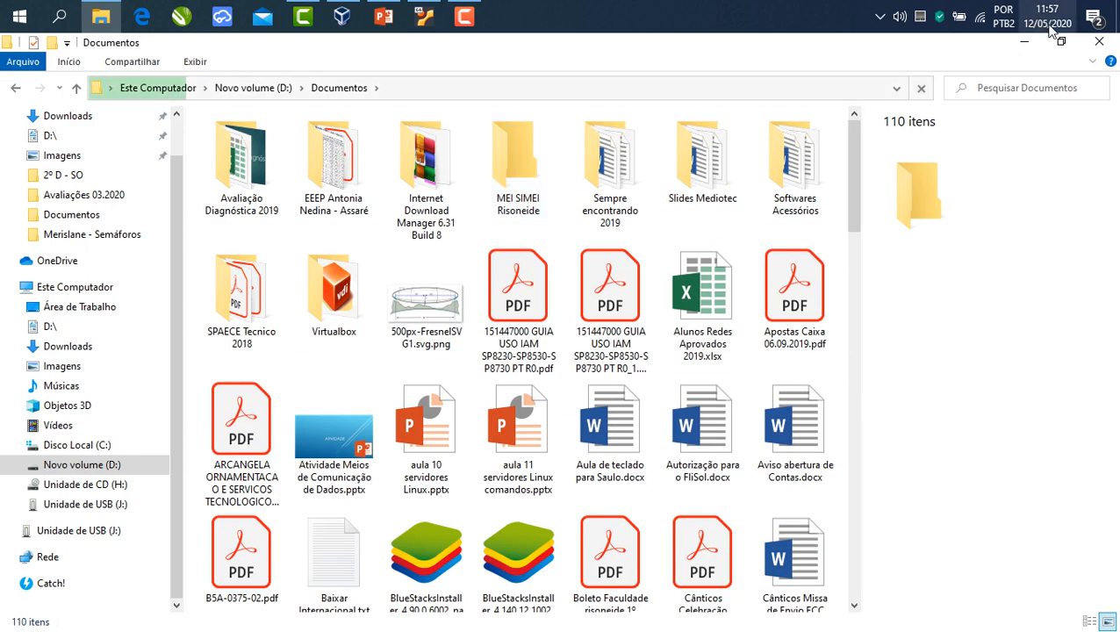
{"action": "left_click", "coordinate": [1101, 44]}
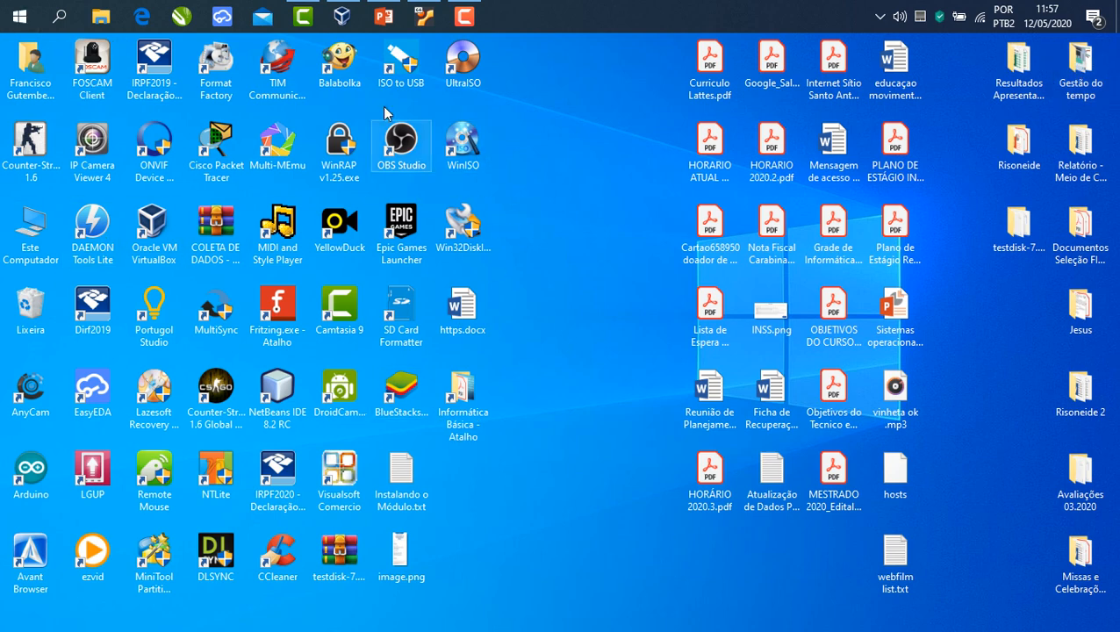
- Switch to the Ubuntu virtual machine, open the Arquivos file manager, and maximize its window
{"action": "left_click", "coordinate": [424, 16]}
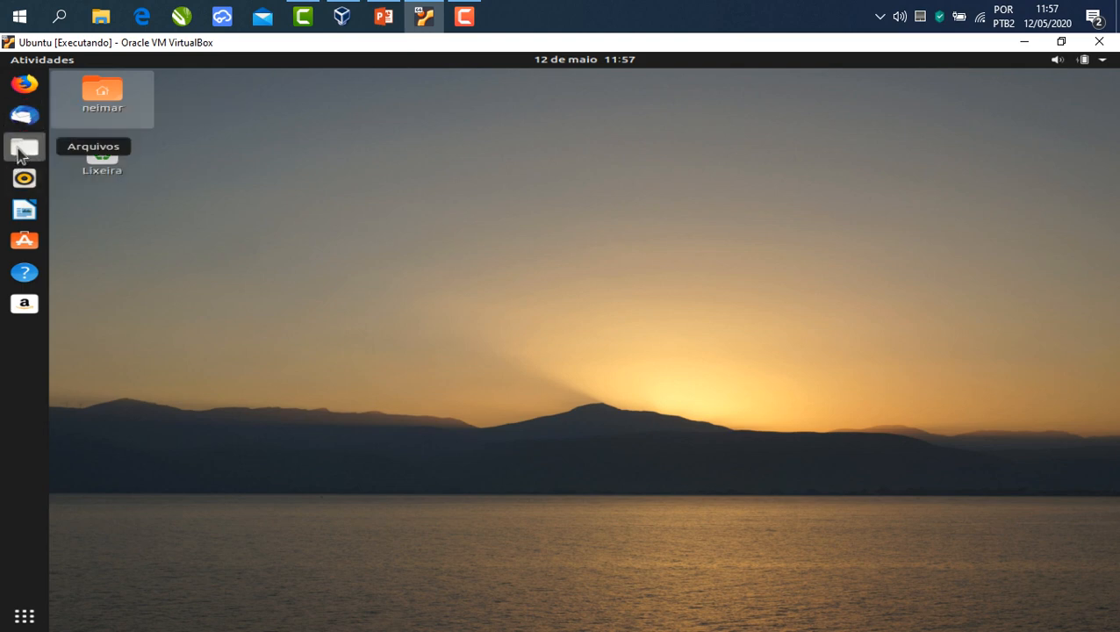
{"action": "left_click", "coordinate": [19, 152]}
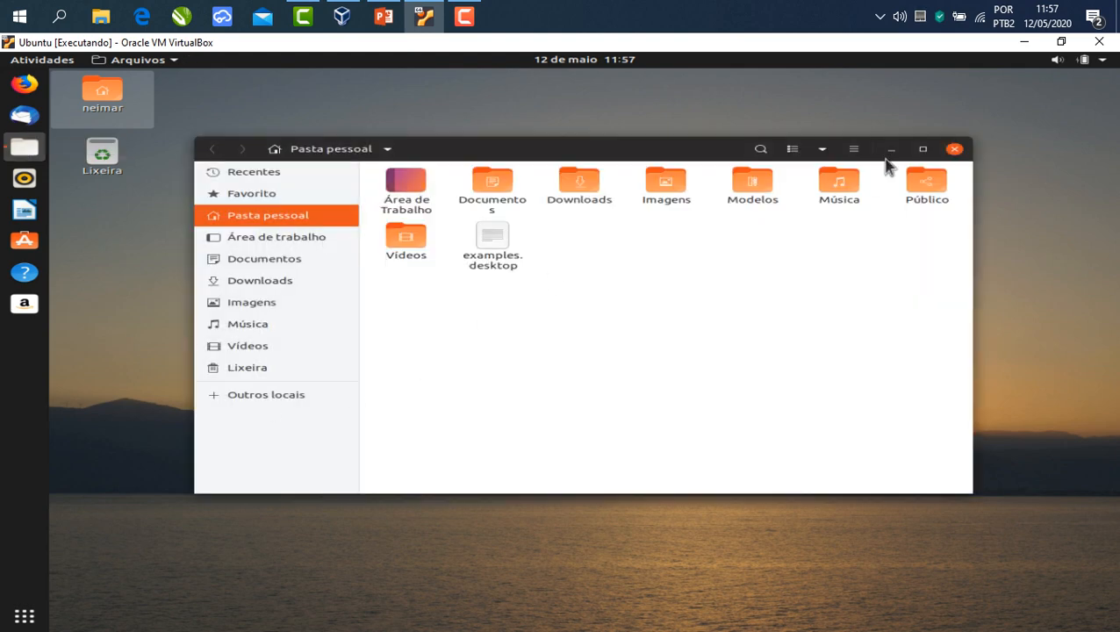
{"action": "left_click", "coordinate": [920, 150]}
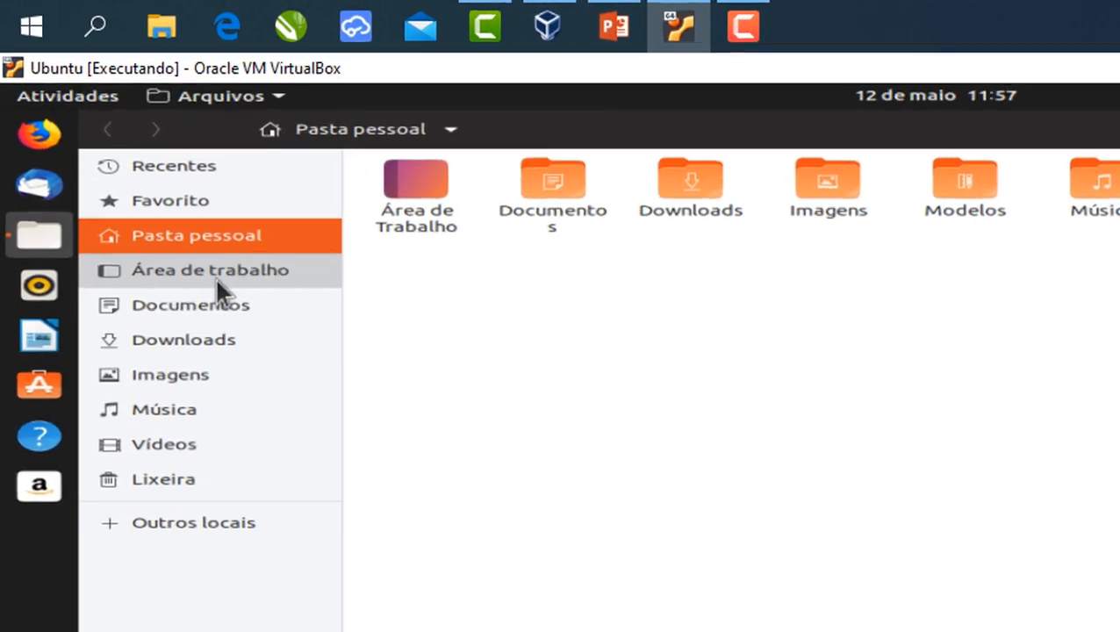
- Browse the default personal folders in the file manager, including Documentos, Downloads and Imagens
{"action": "left_click", "coordinate": [136, 170]}
{"action": "left_click", "coordinate": [134, 191]}
{"action": "left_click", "coordinate": [221, 370]}
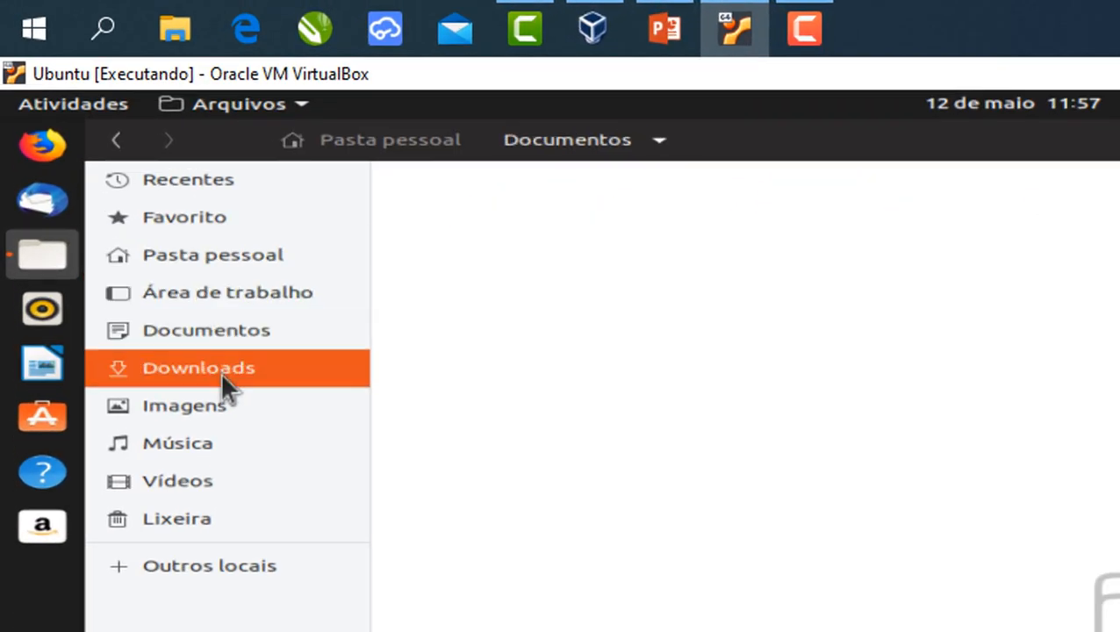
{"action": "left_click", "coordinate": [221, 404]}
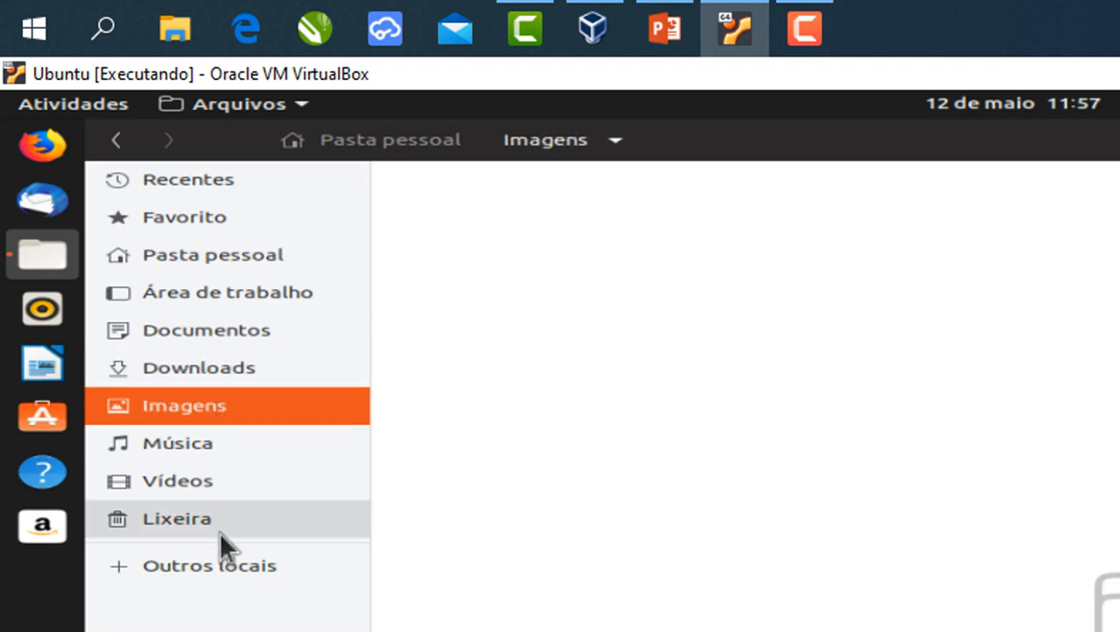
- Show Outros locais, enter the Computador root, and open the user's personal folder inside home
{"action": "left_click", "coordinate": [170, 563]}
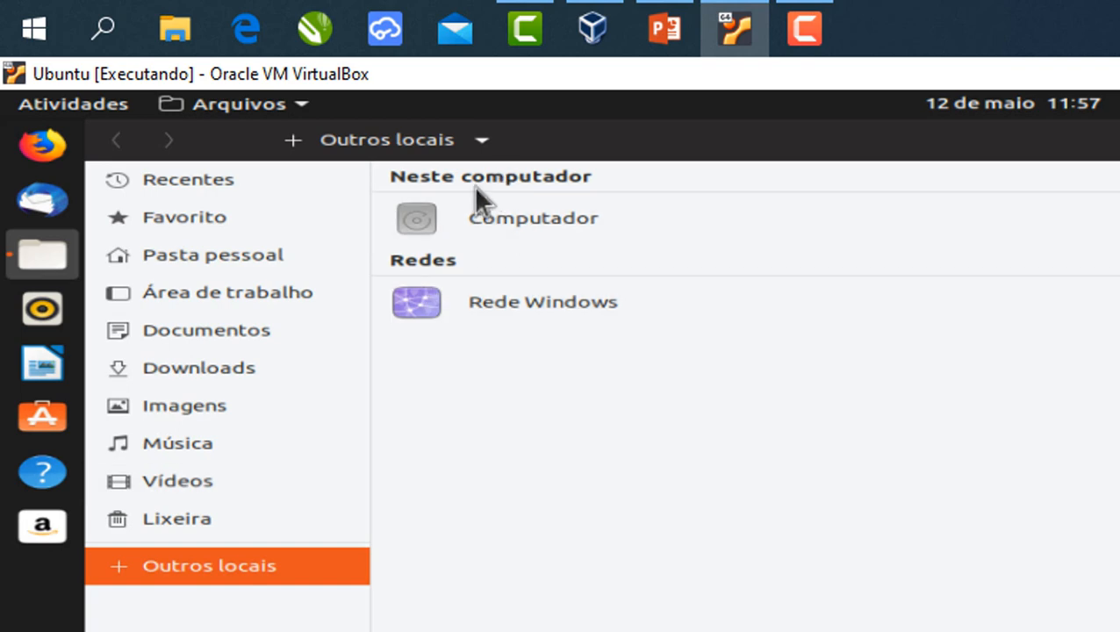
{"action": "left_click", "coordinate": [534, 224]}
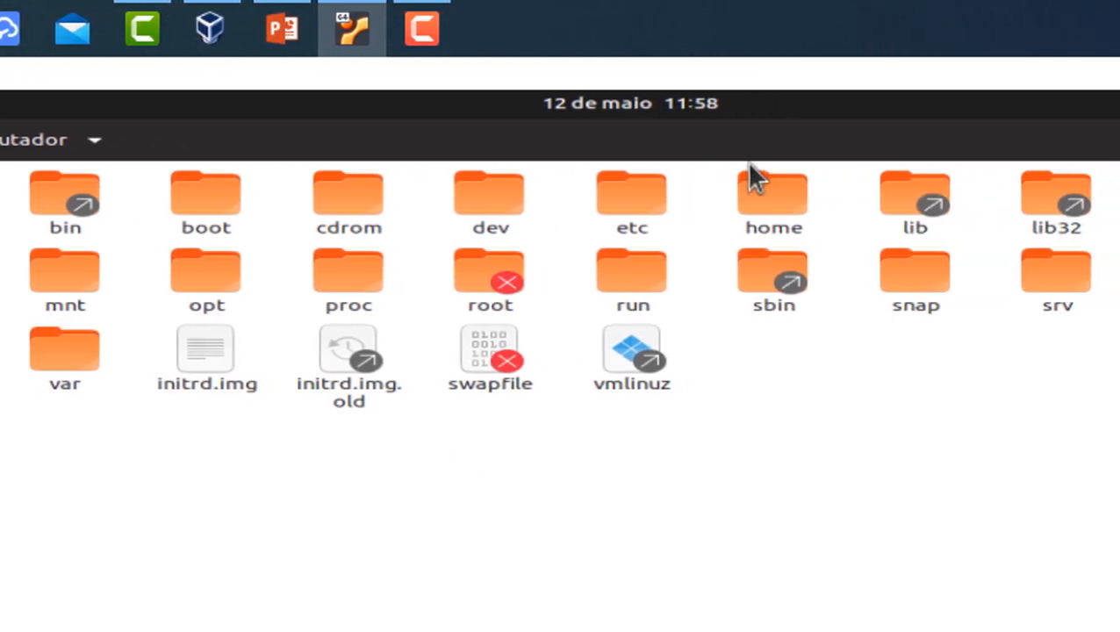
{"action": "double_click", "coordinate": [769, 202]}
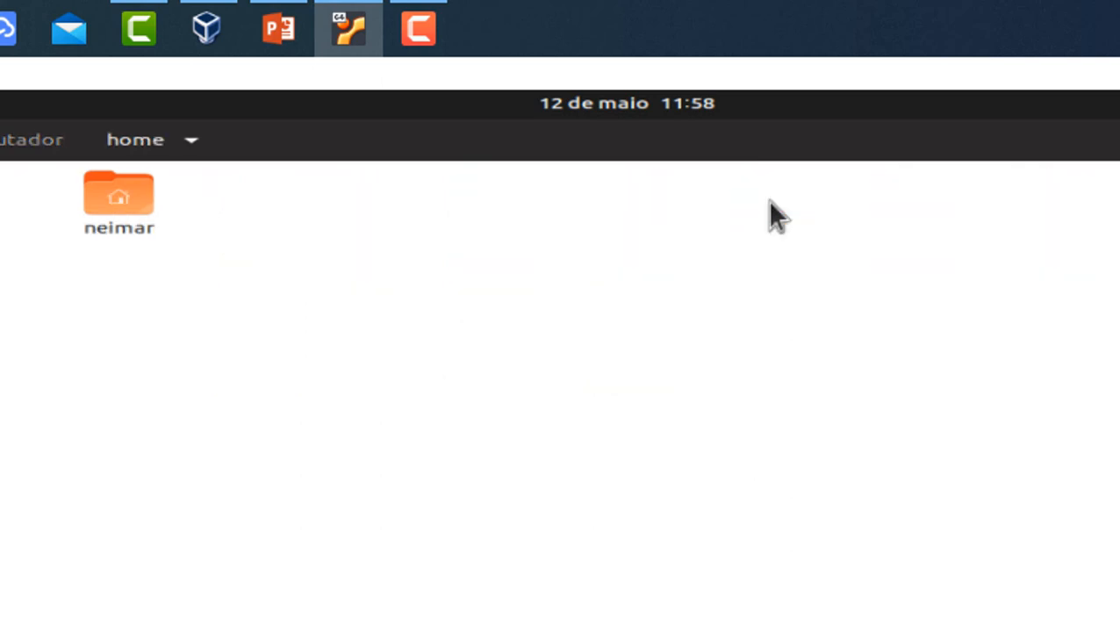
{"action": "double_click", "coordinate": [138, 195]}
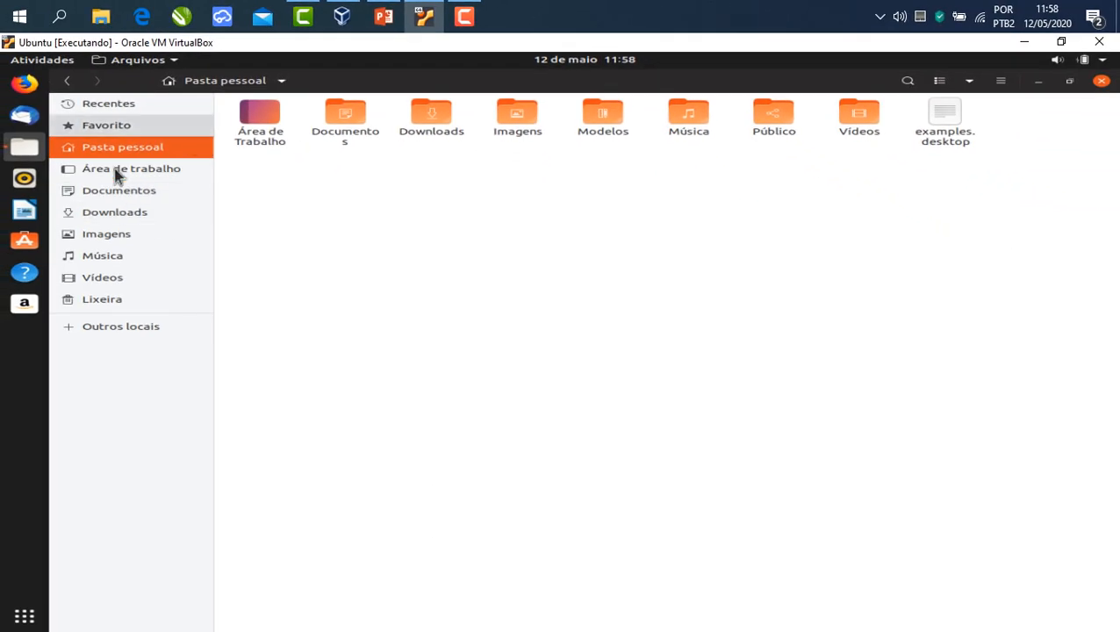
- Browse the Imagens, Música, Vídeos, Documentos and Área de trabalho folders, ending at Outros locais
{"action": "left_click", "coordinate": [116, 235]}
{"action": "left_click", "coordinate": [113, 257]}
{"action": "left_click", "coordinate": [113, 279]}
{"action": "left_click", "coordinate": [105, 255]}
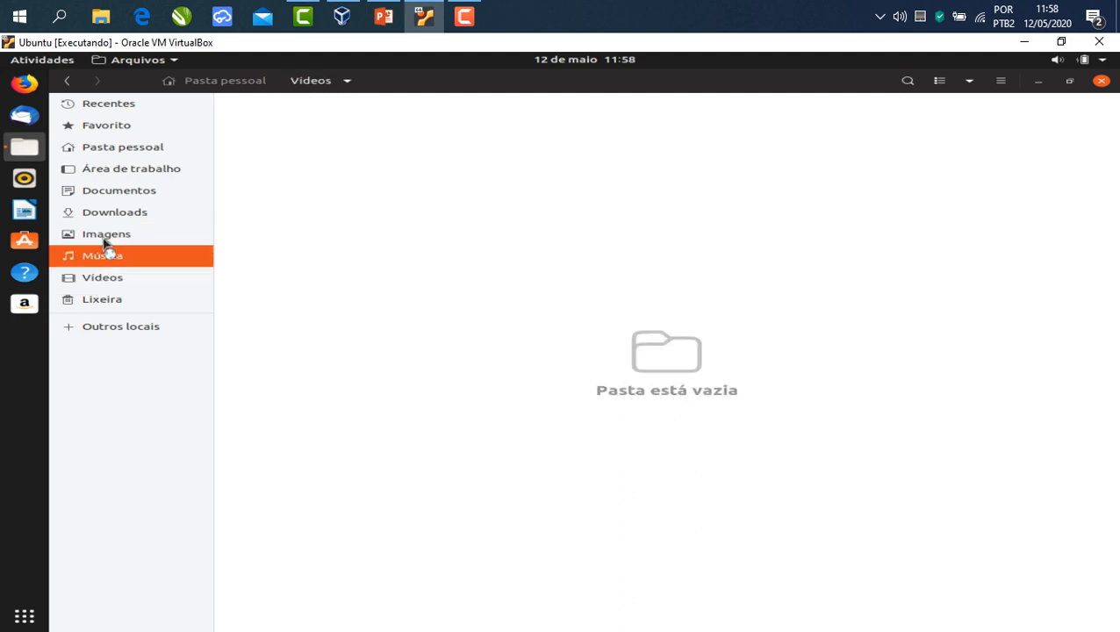
{"action": "left_click", "coordinate": [107, 235]}
{"action": "left_click", "coordinate": [101, 190]}
{"action": "left_click", "coordinate": [101, 172]}
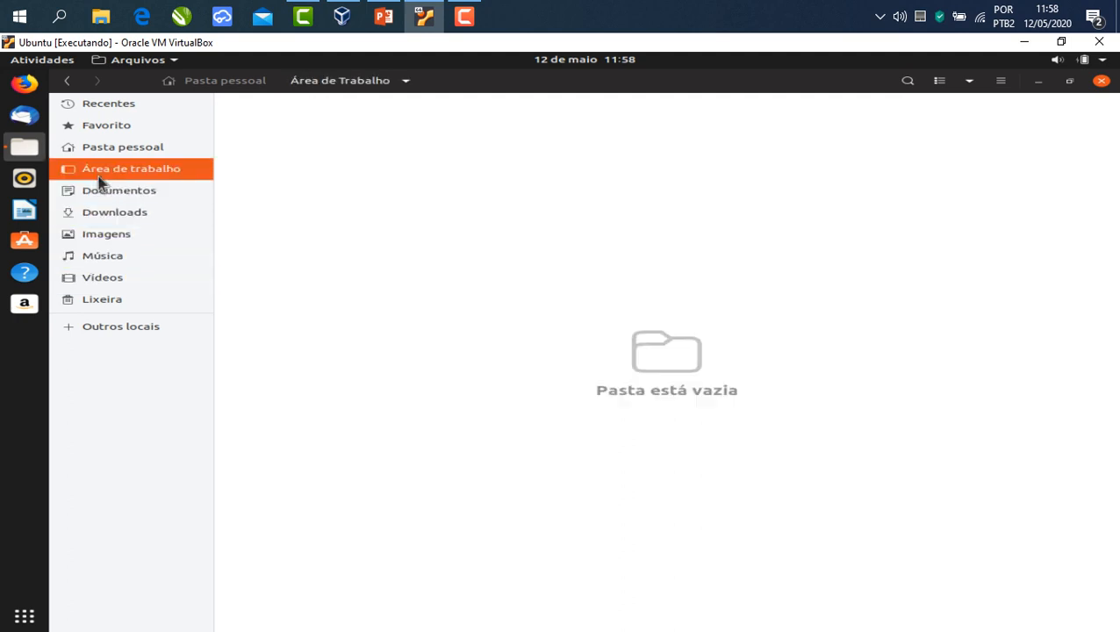
{"action": "left_click", "coordinate": [110, 326]}
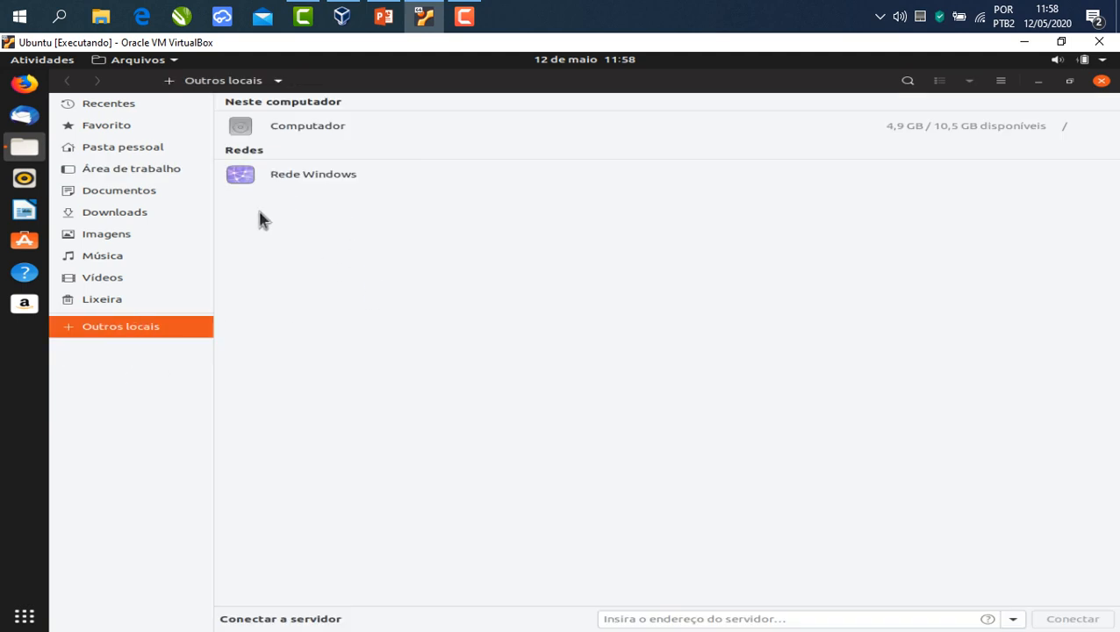
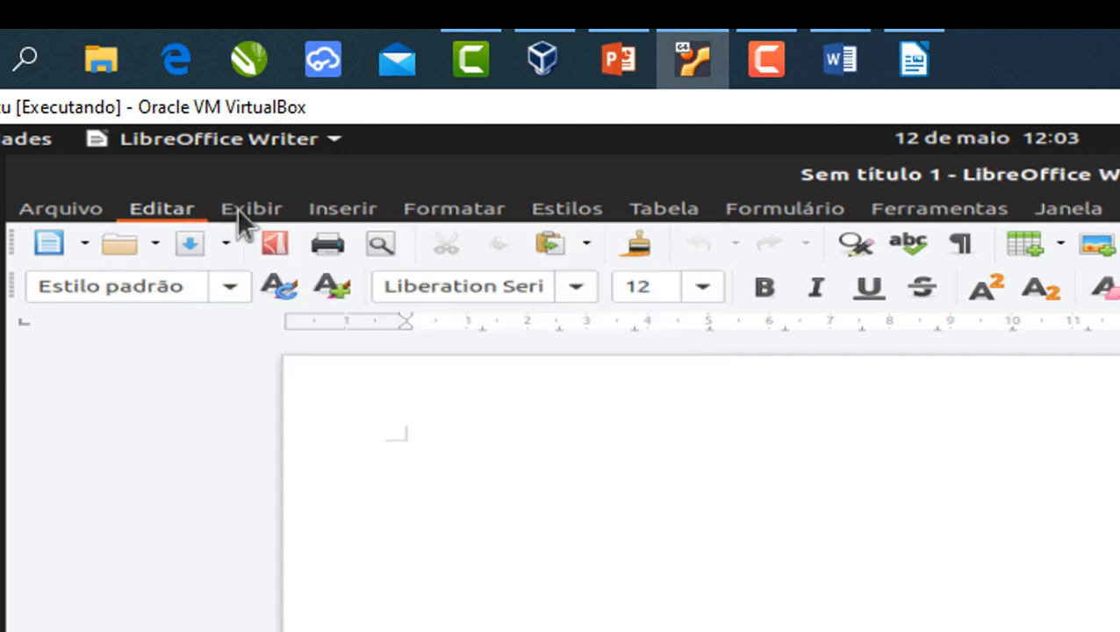
- Examine the command groups of LibreOffice Writer, including Inserir, Tabela, Ferramentas and the Arquivo options
{"action": "left_click", "coordinate": [255, 219]}
{"action": "left_click", "coordinate": [360, 210]}
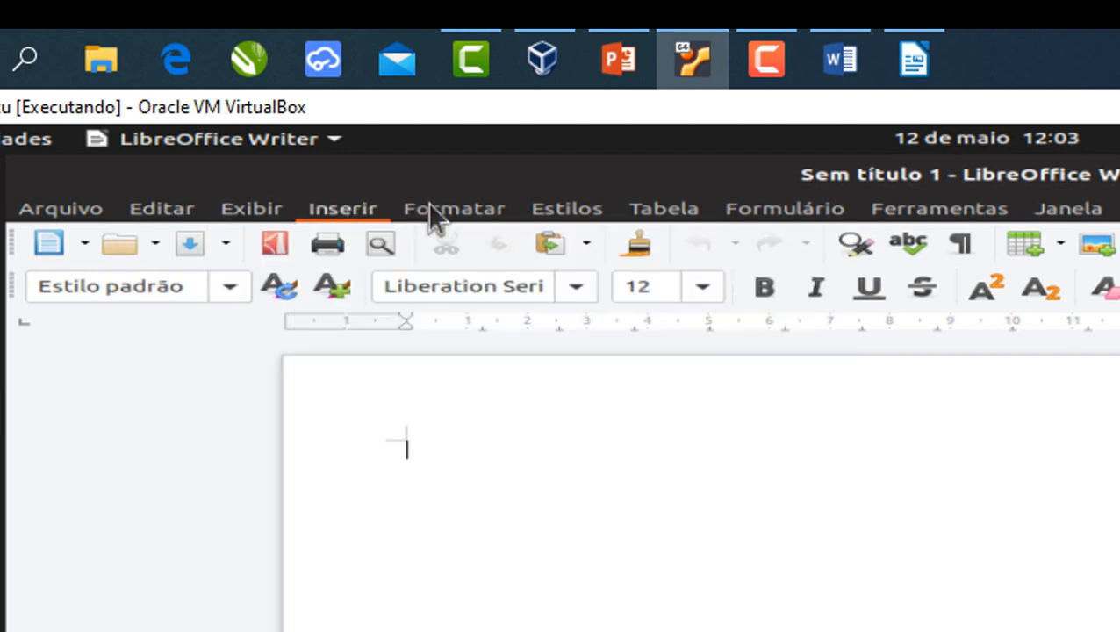
{"action": "left_click", "coordinate": [430, 218]}
{"action": "mouse_move", "coordinate": [548, 212]}
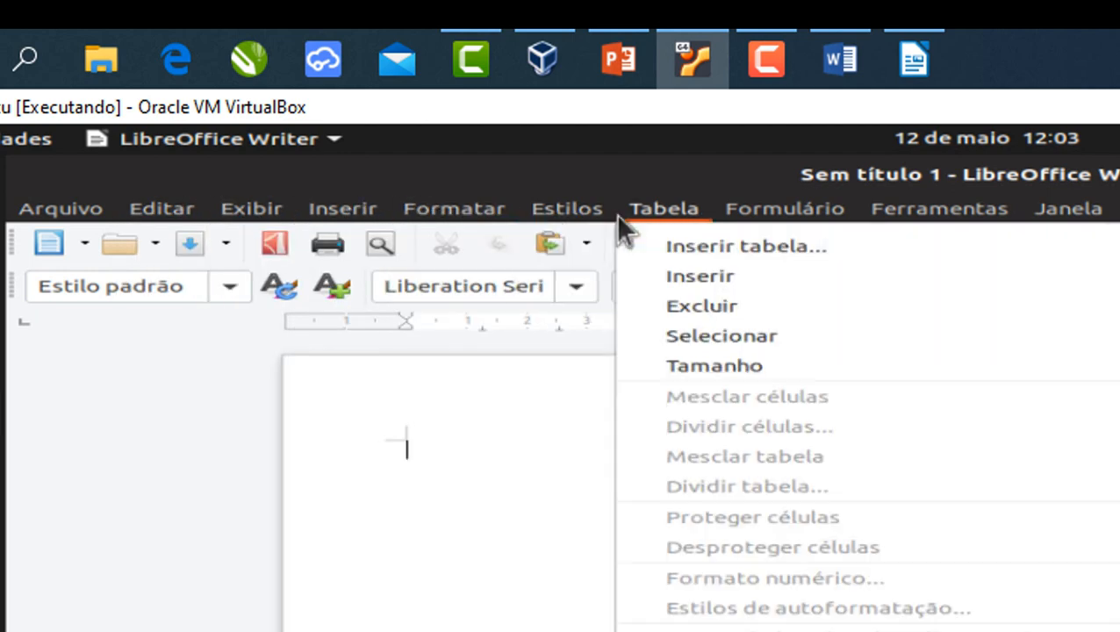
{"action": "mouse_move", "coordinate": [773, 213]}
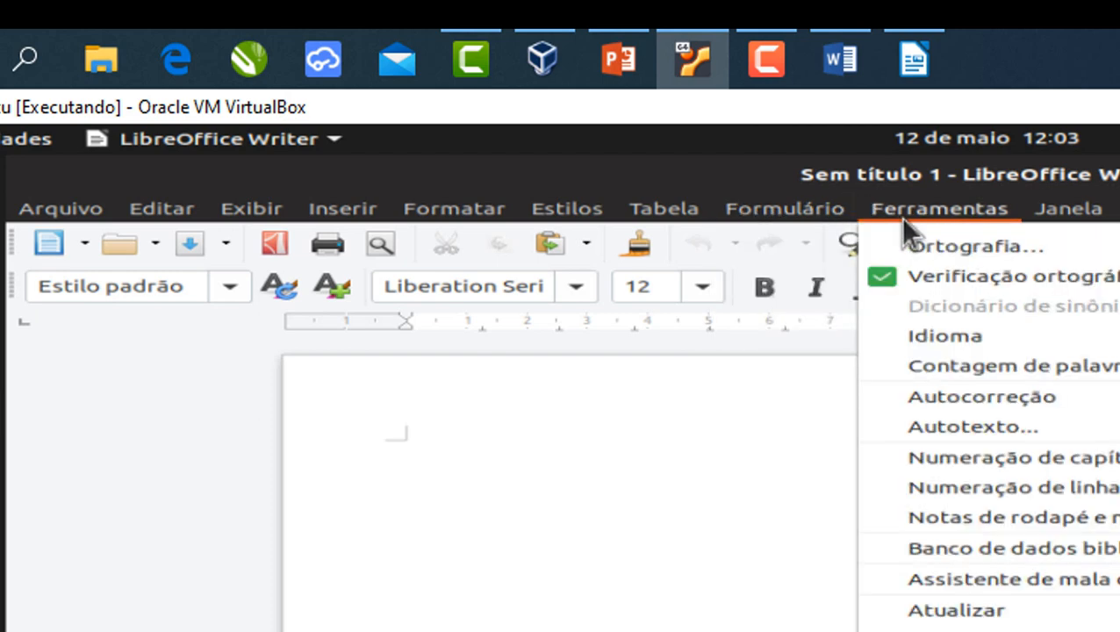
{"action": "mouse_move", "coordinate": [1119, 213]}
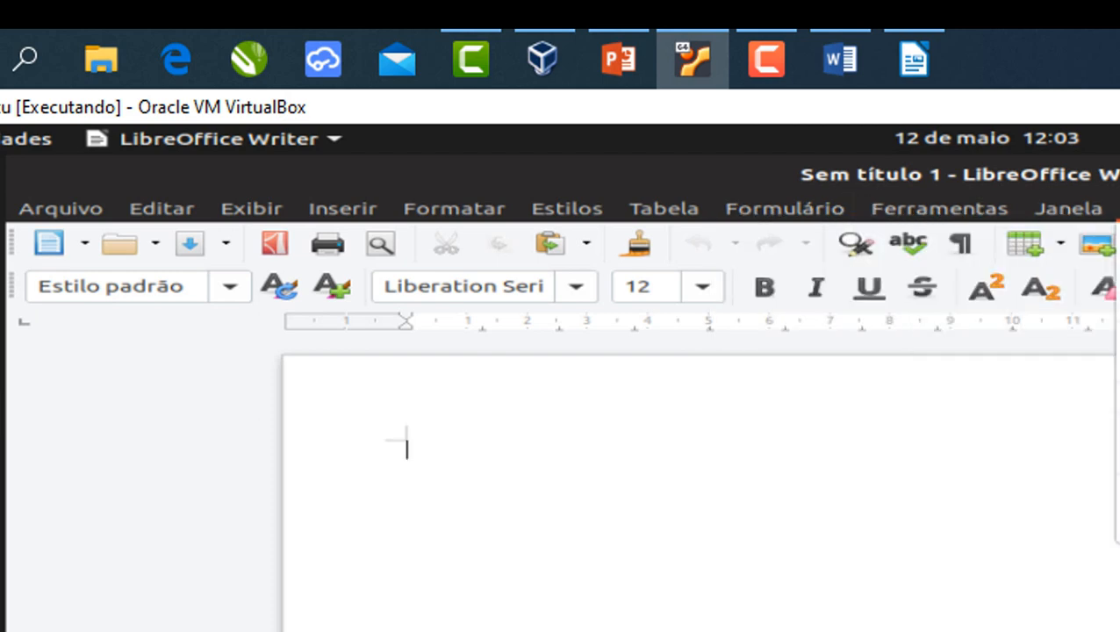
{"action": "mouse_move", "coordinate": [60, 207]}
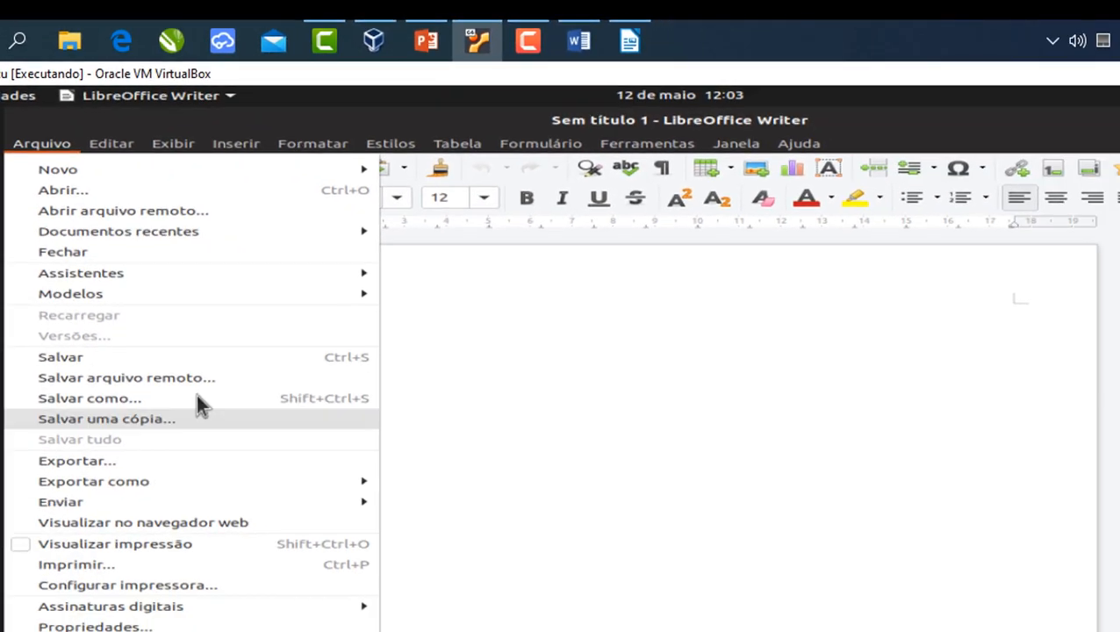
{"action": "mouse_move", "coordinate": [101, 133]}
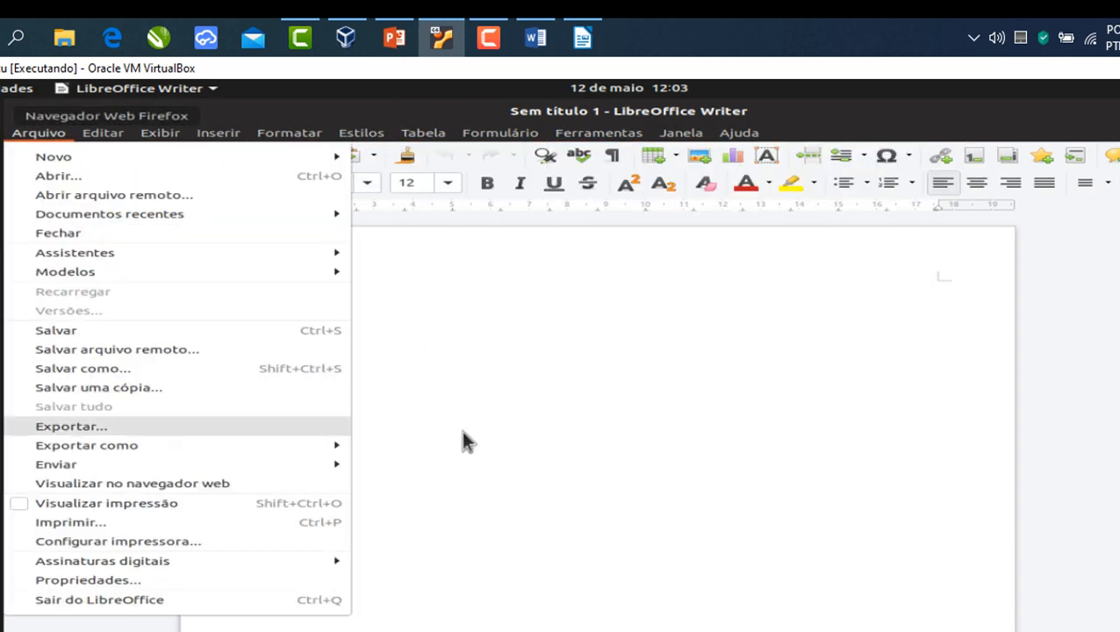
{"action": "left_click", "coordinate": [509, 461]}
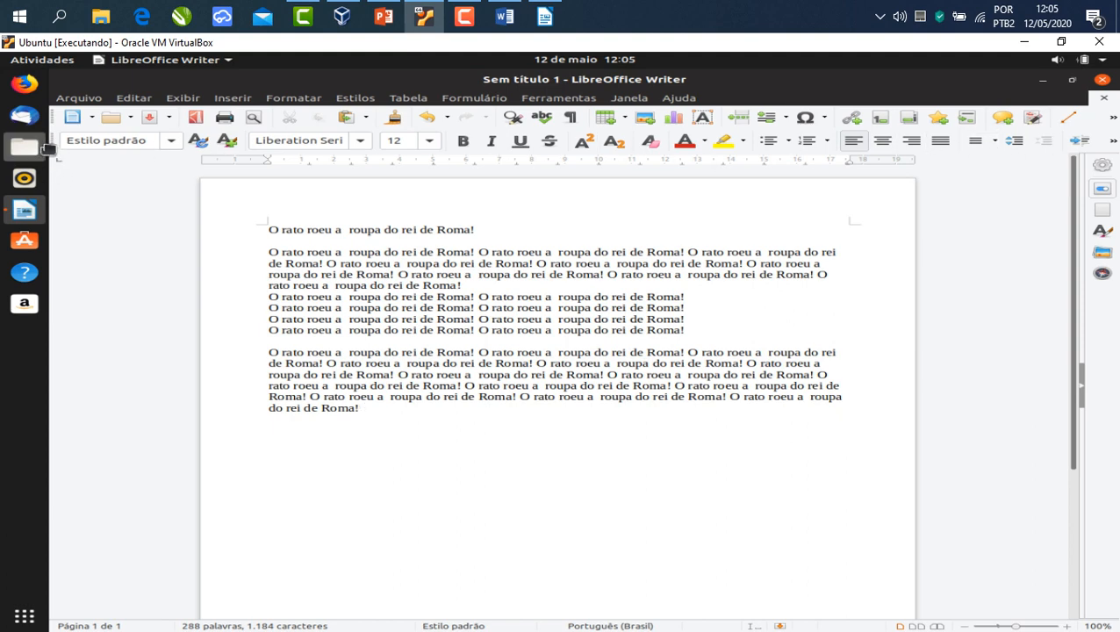
- Dock the formatting toolbar vertically beside the page, and return it to its horizontal row beneath the standard toolbar
{"action": "left_click_drag", "start_coordinate": [59, 142], "coordinate": [85, 312]}
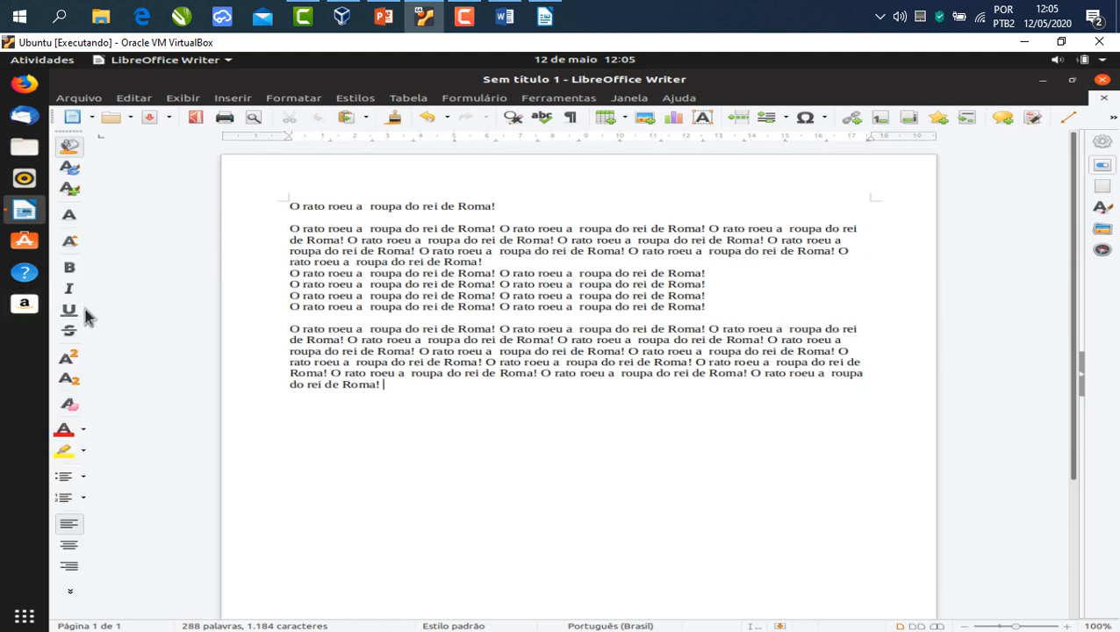
{"action": "left_click_drag", "start_coordinate": [64, 134], "coordinate": [172, 104]}
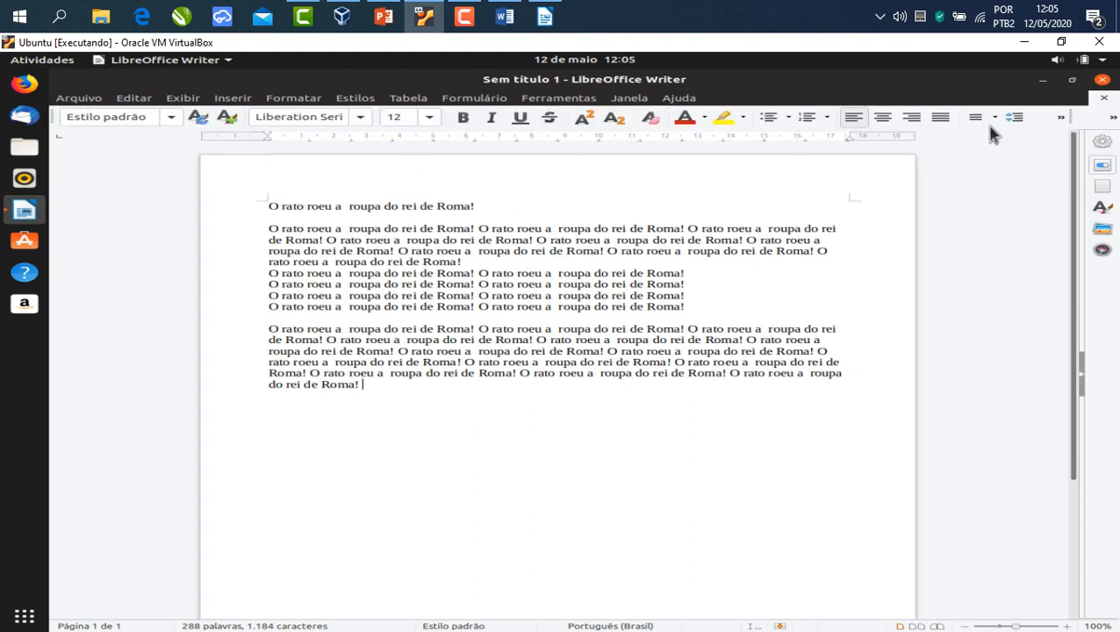
{"action": "left_click_drag", "start_coordinate": [1071, 118], "coordinate": [152, 119]}
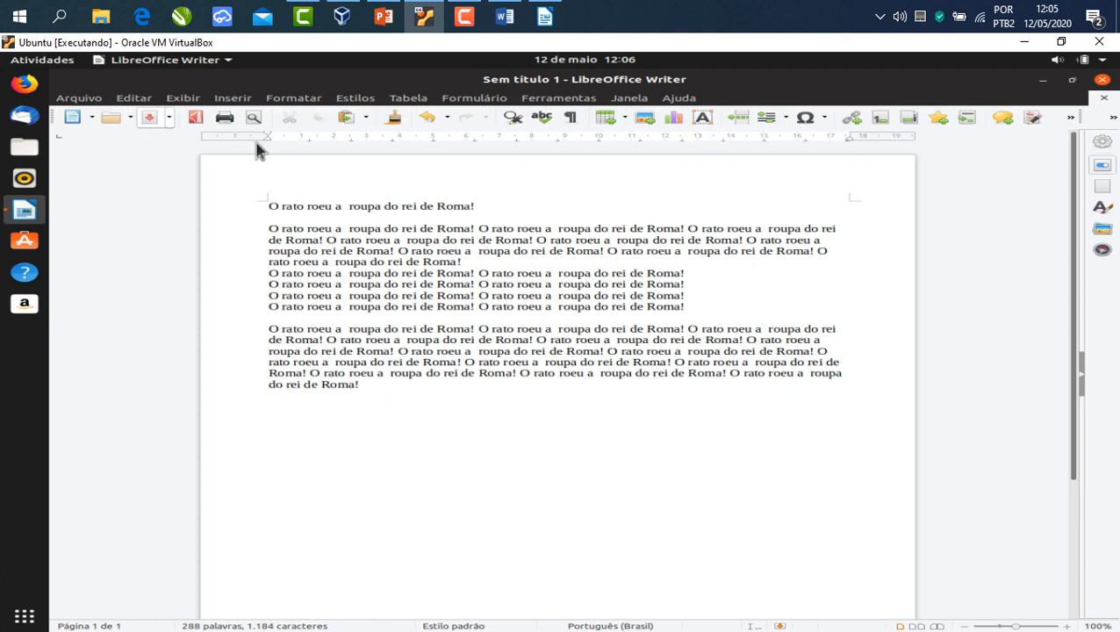
{"action": "left_click_drag", "start_coordinate": [1081, 129], "coordinate": [153, 138]}
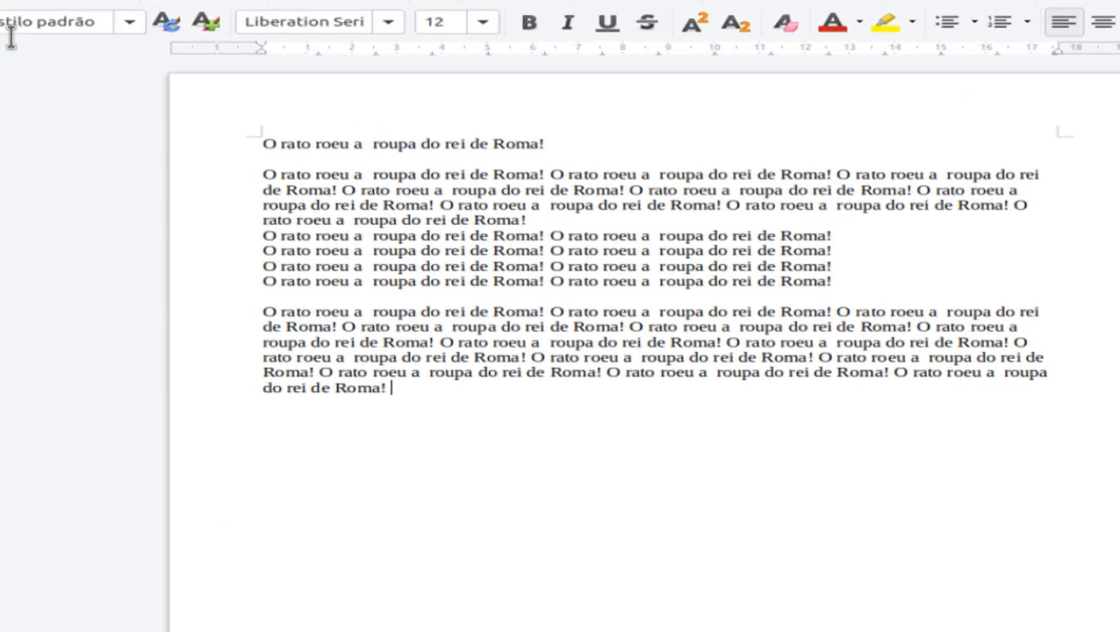
- Look through the available paragraph styles, and briefly select the document's first line
{"action": "left_click", "coordinate": [132, 24]}
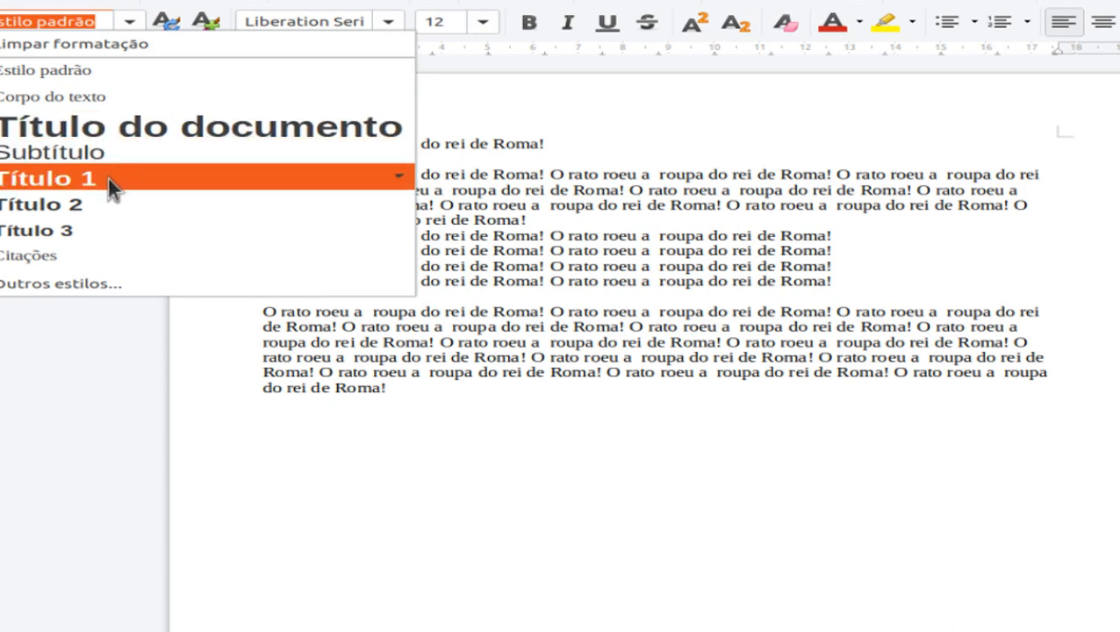
{"action": "left_click", "coordinate": [902, 376]}
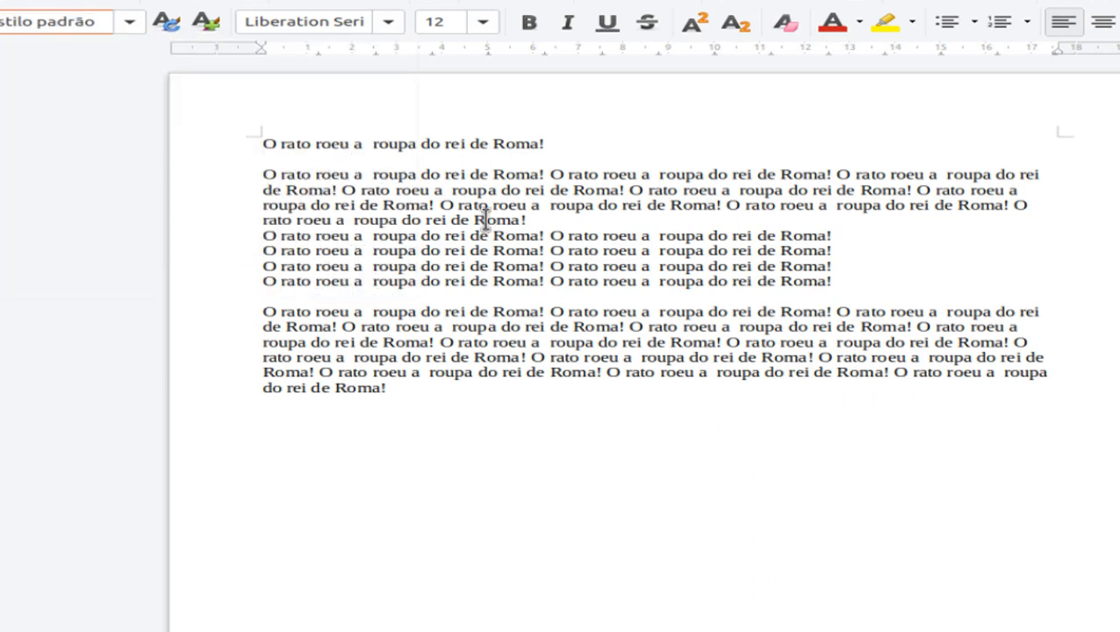
{"action": "left_click_drag", "start_coordinate": [553, 143], "coordinate": [230, 138]}
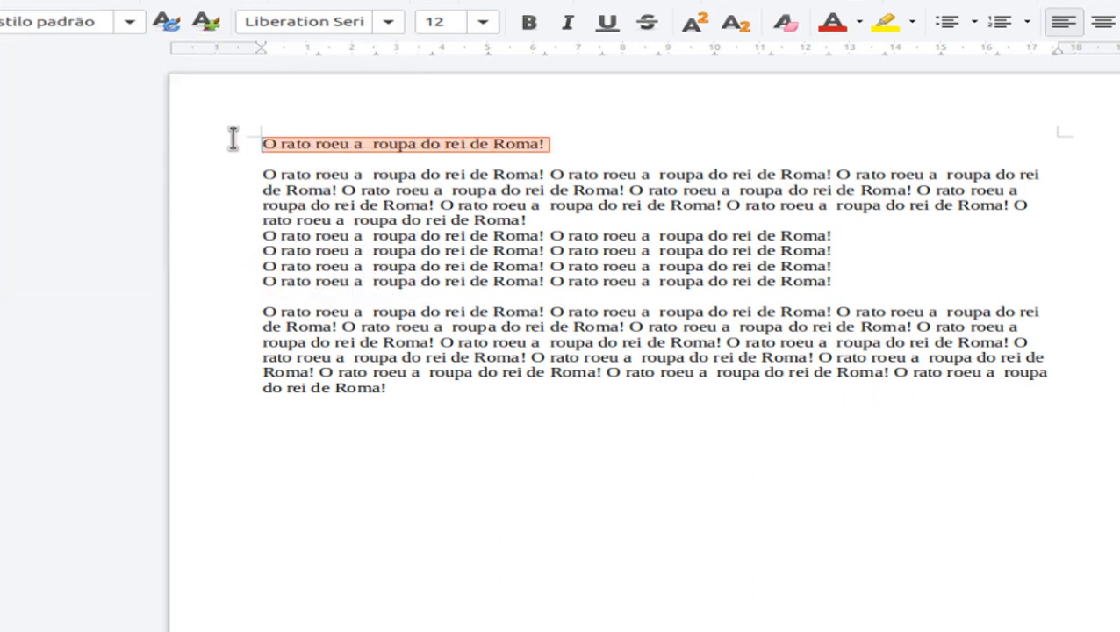
{"action": "left_click", "coordinate": [446, 451]}
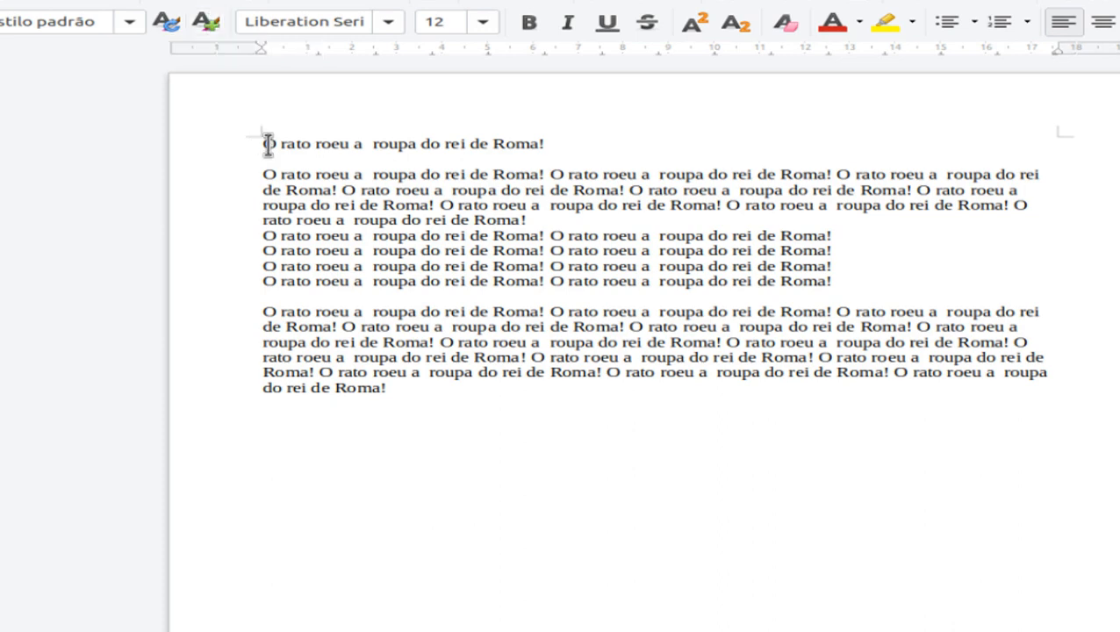
- Select the entire text, try the Título do documento paragraph style on it, and undo the change
{"action": "mouse_move", "coordinate": [263, 144]}
{"action": "left_mouse_down"}
{"action": "mouse_move", "coordinate": [929, 471]}
{"action": "mouse_move", "coordinate": [654, 473]}
{"action": "mouse_move", "coordinate": [422, 369]}
{"action": "left_mouse_up"}
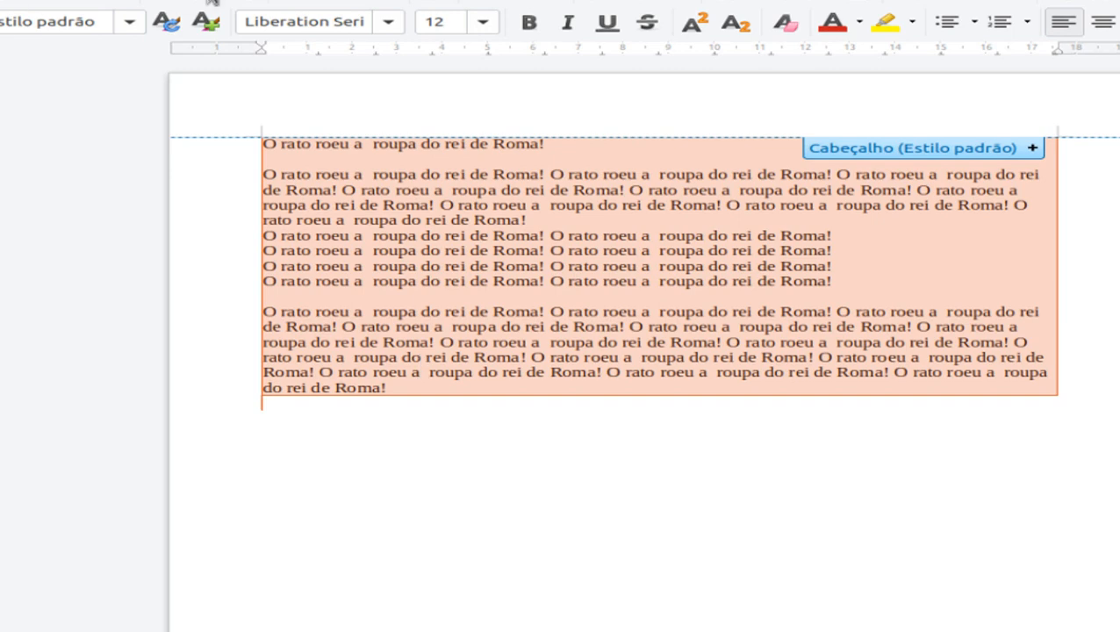
{"action": "left_click", "coordinate": [129, 22]}
{"action": "key", "text": "Escape"}
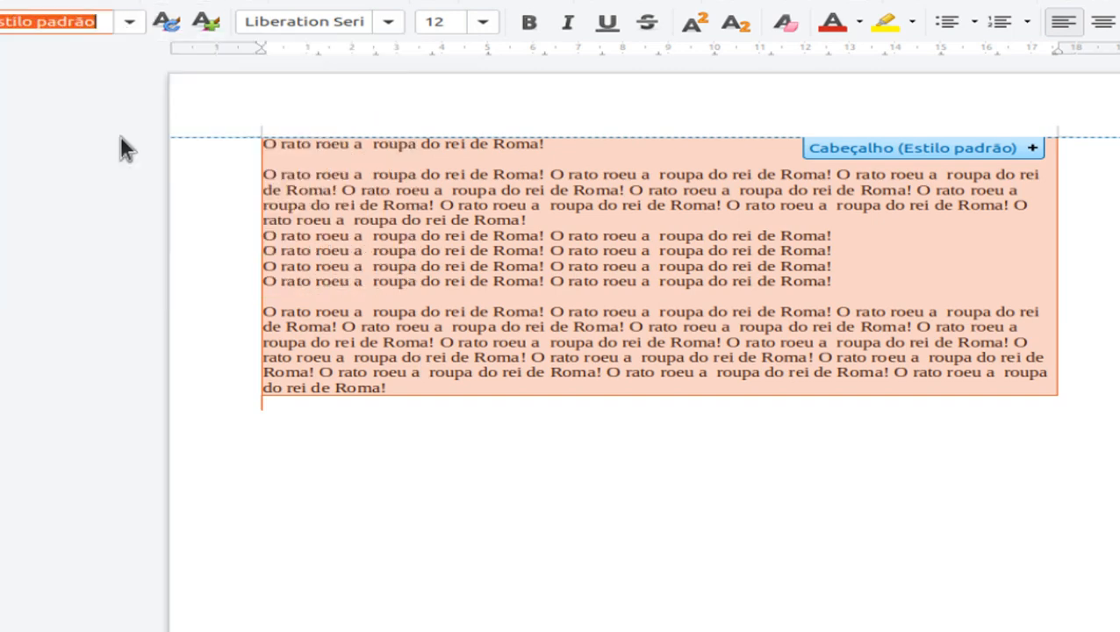
{"action": "left_click", "coordinate": [121, 138]}
{"action": "key", "text": "ctrl+z"}
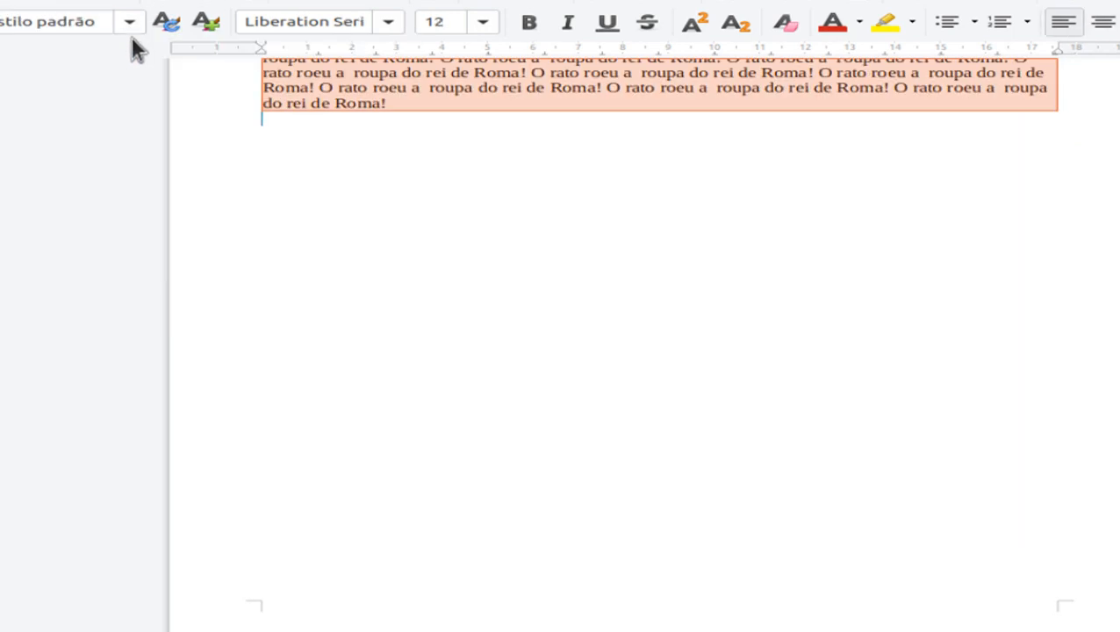
- Try the Subtítulo, Título 1 and Título 2 paragraph styles in turn on the entire text
{"action": "left_click", "coordinate": [130, 32]}
{"action": "left_click", "coordinate": [94, 155]}
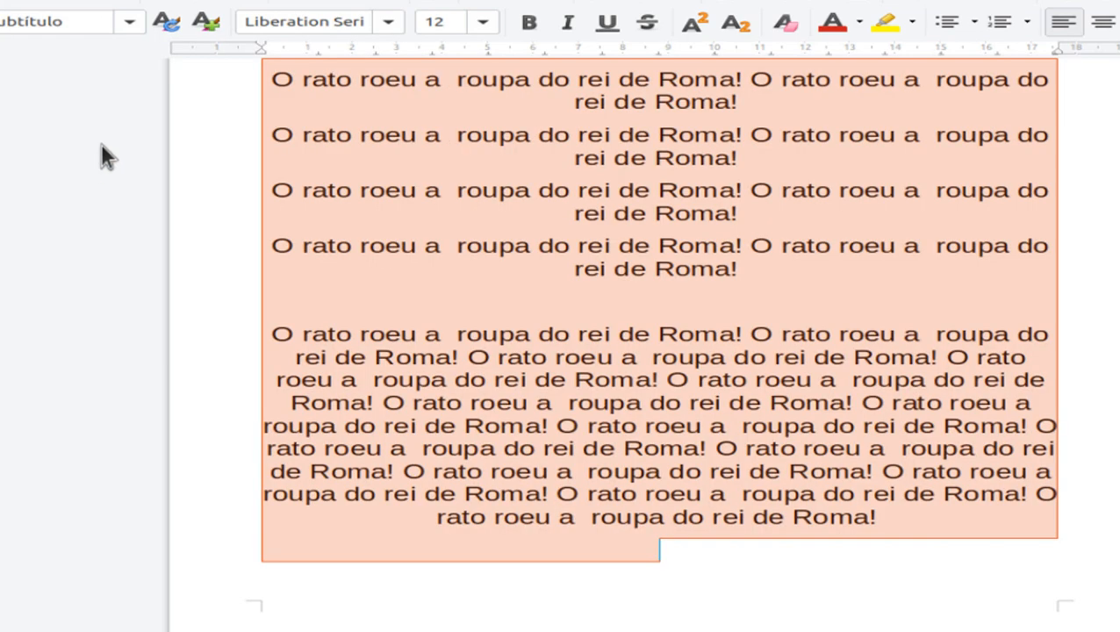
{"action": "left_click", "coordinate": [130, 30]}
{"action": "left_click", "coordinate": [87, 205]}
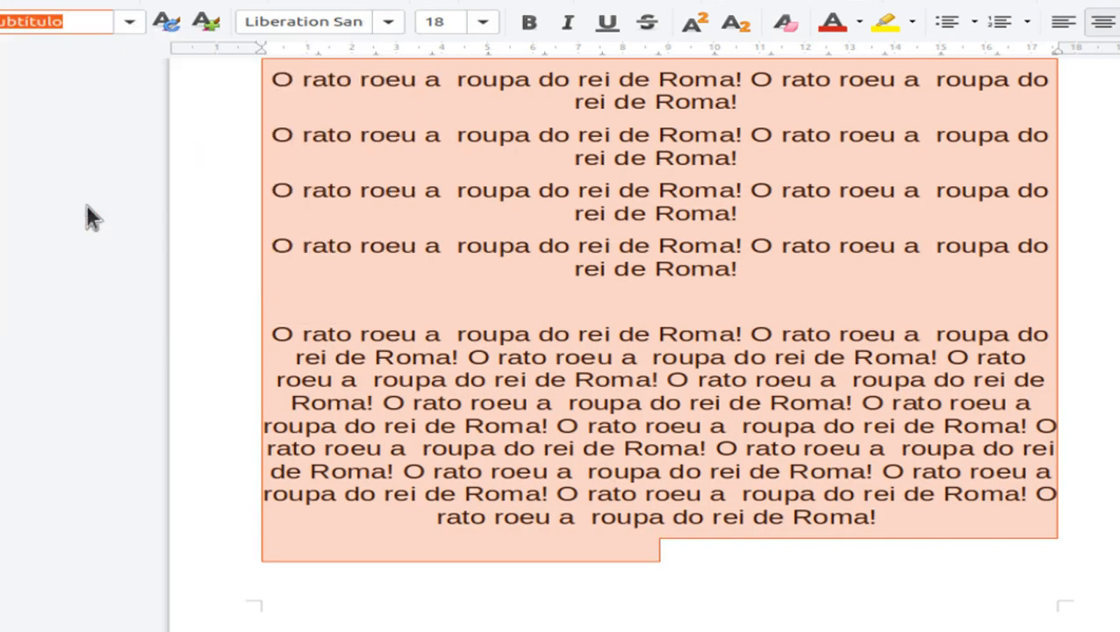
{"action": "left_click", "coordinate": [131, 32]}
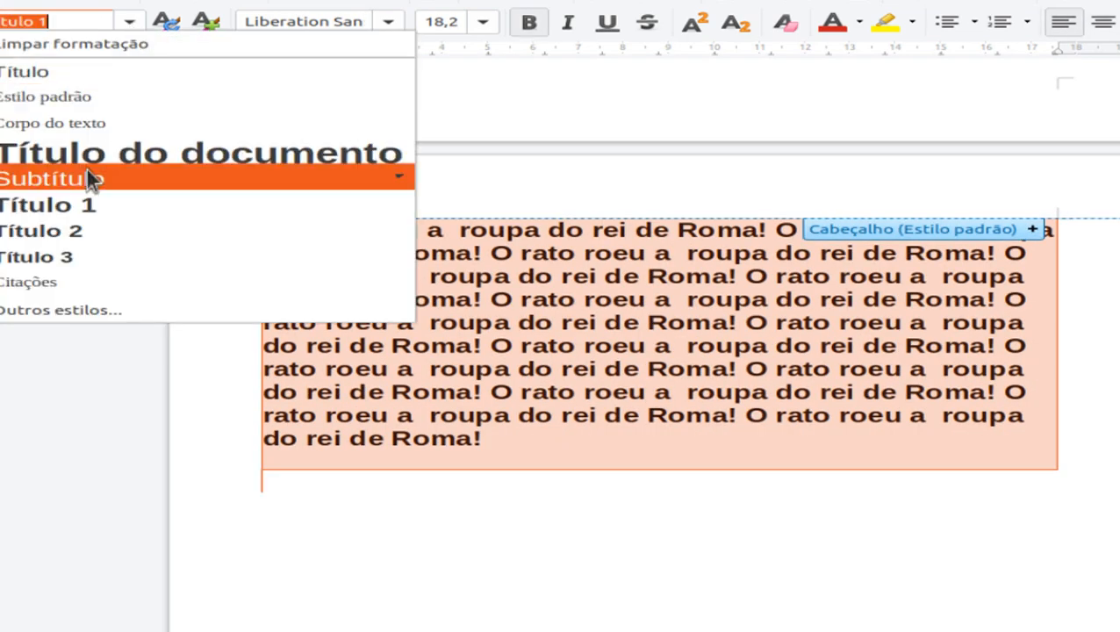
{"action": "left_click", "coordinate": [90, 221]}
{"action": "scroll", "coordinate": [888, 353], "scroll_direction": "up", "scroll_amount": 10}
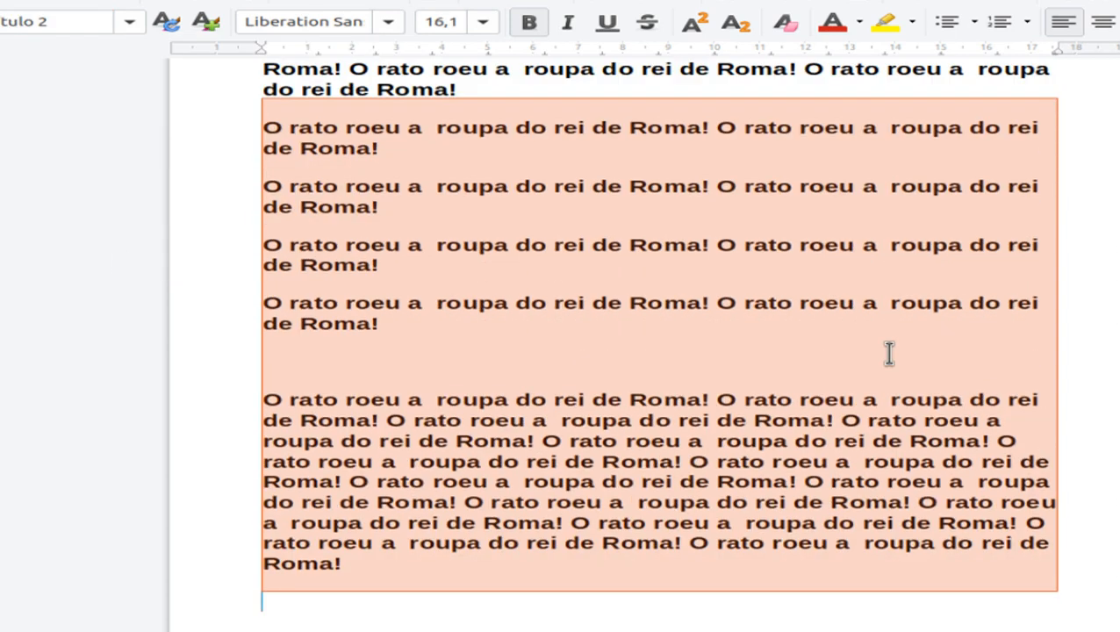
- Return the entire text to the Estilo padrão paragraph style and deselect it
{"action": "left_click", "coordinate": [131, 22]}
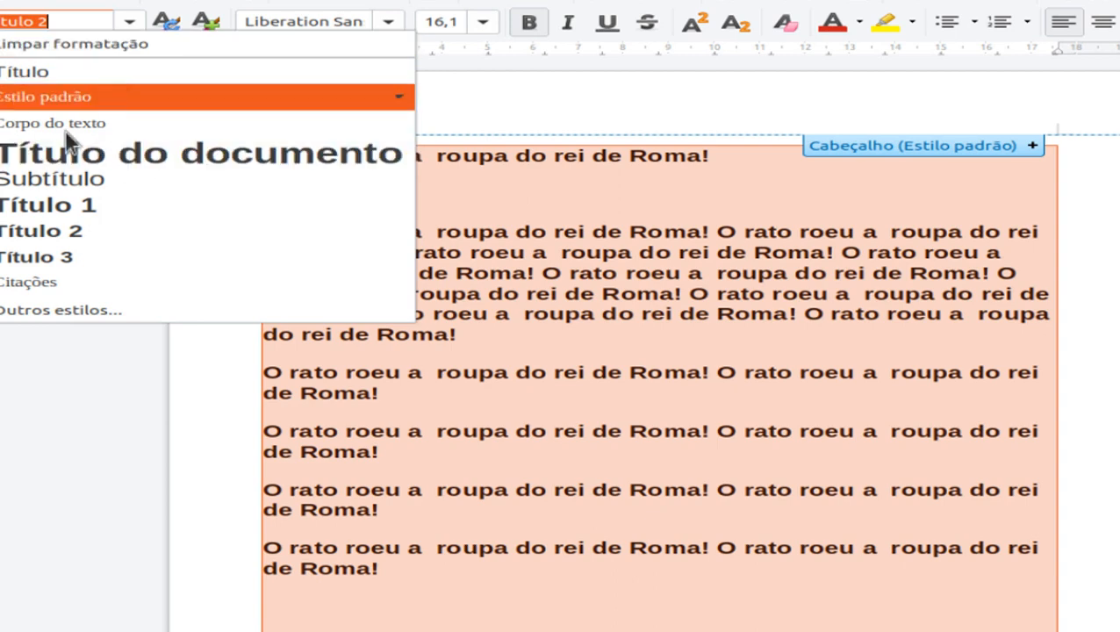
{"action": "left_click", "coordinate": [127, 102]}
{"action": "left_click", "coordinate": [710, 506]}
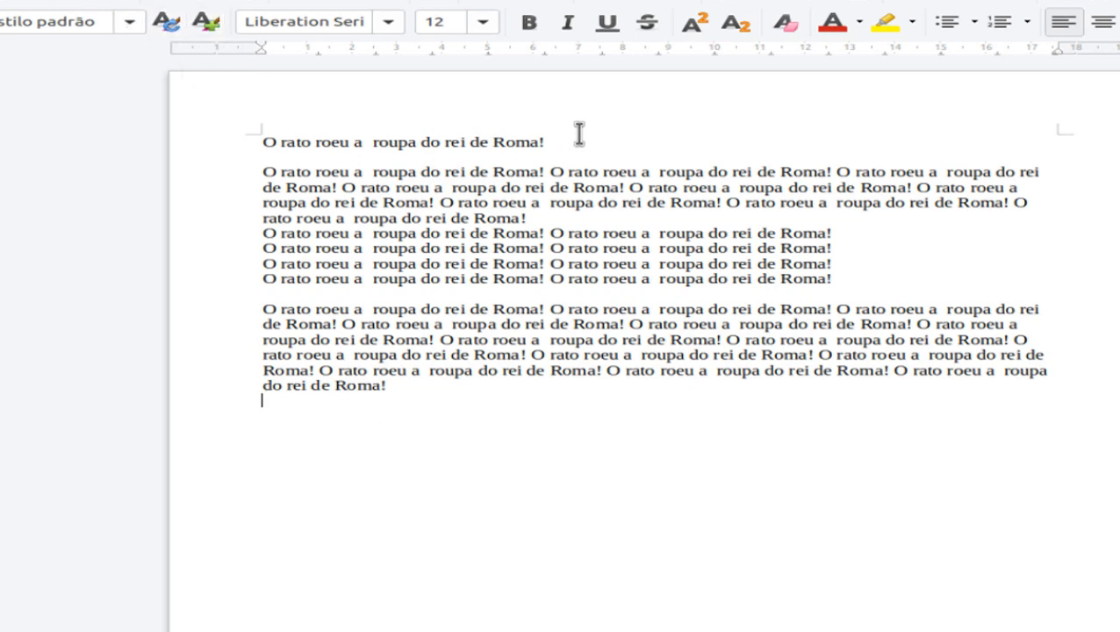
- Select the middle block of text, from the second paragraph through the four short lines, and set its font to Lohit Bengali
{"action": "left_click_drag", "start_coordinate": [262, 171], "coordinate": [849, 277]}
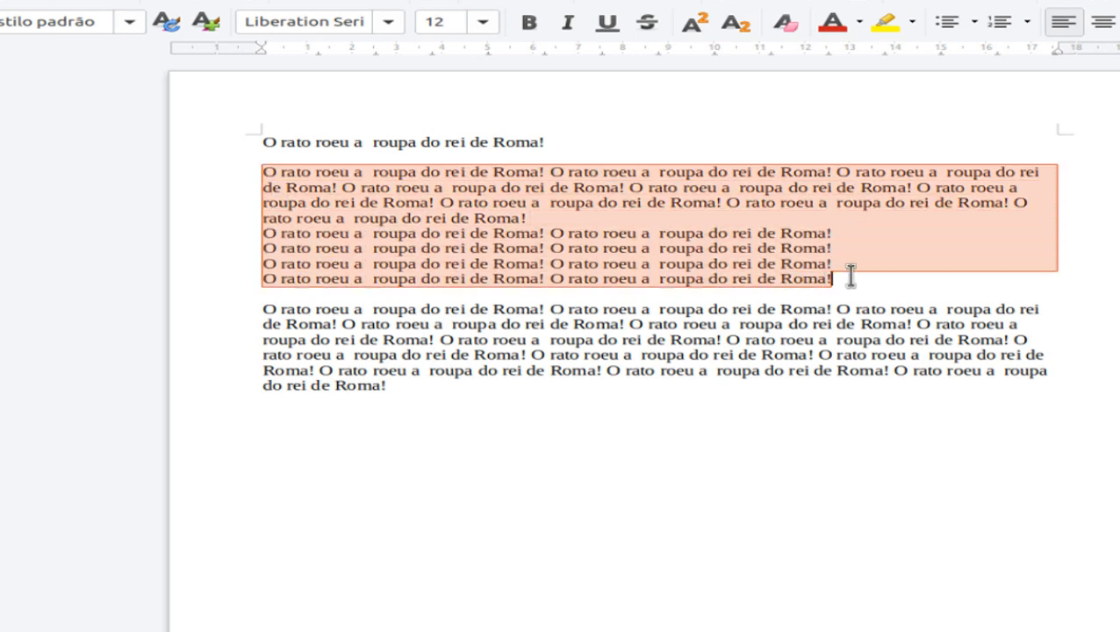
{"action": "left_click", "coordinate": [388, 22]}
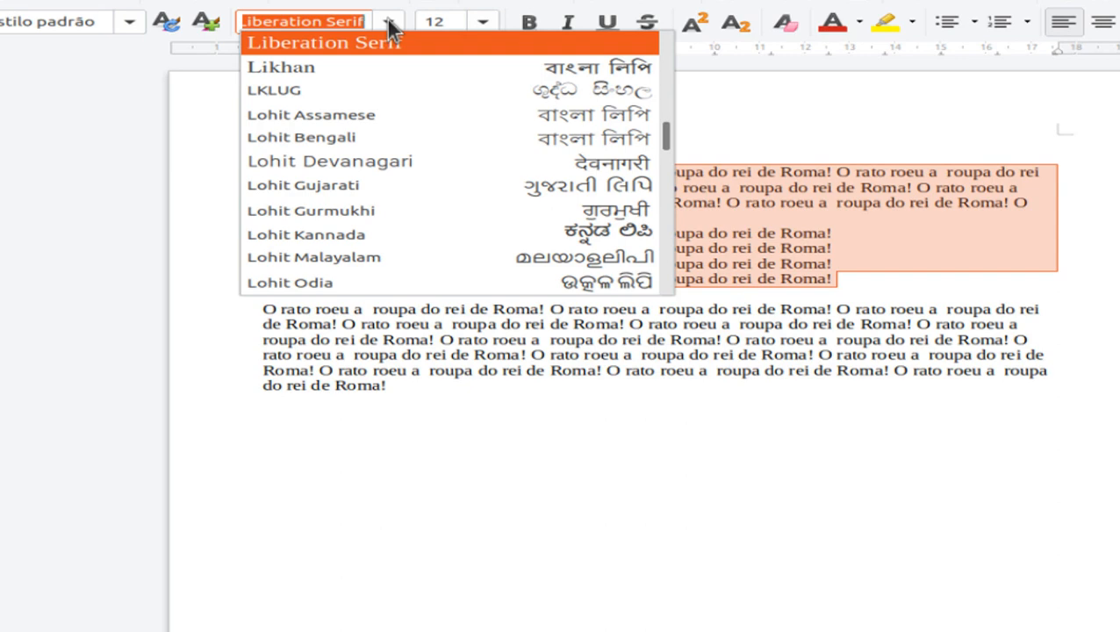
{"action": "left_click", "coordinate": [324, 142]}
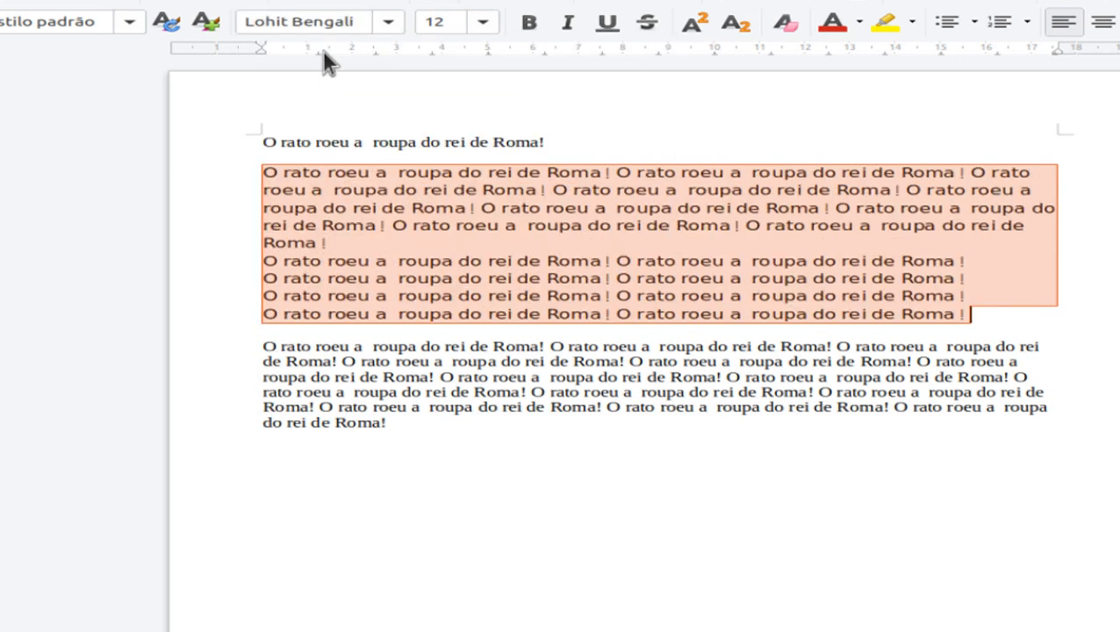
- Try the Jamrul and Mukti Narrow fonts in turn on the selected middle block of text
{"action": "left_click", "coordinate": [391, 31]}
{"action": "scroll", "coordinate": [368, 158], "scroll_direction": "down", "scroll_amount": 5}
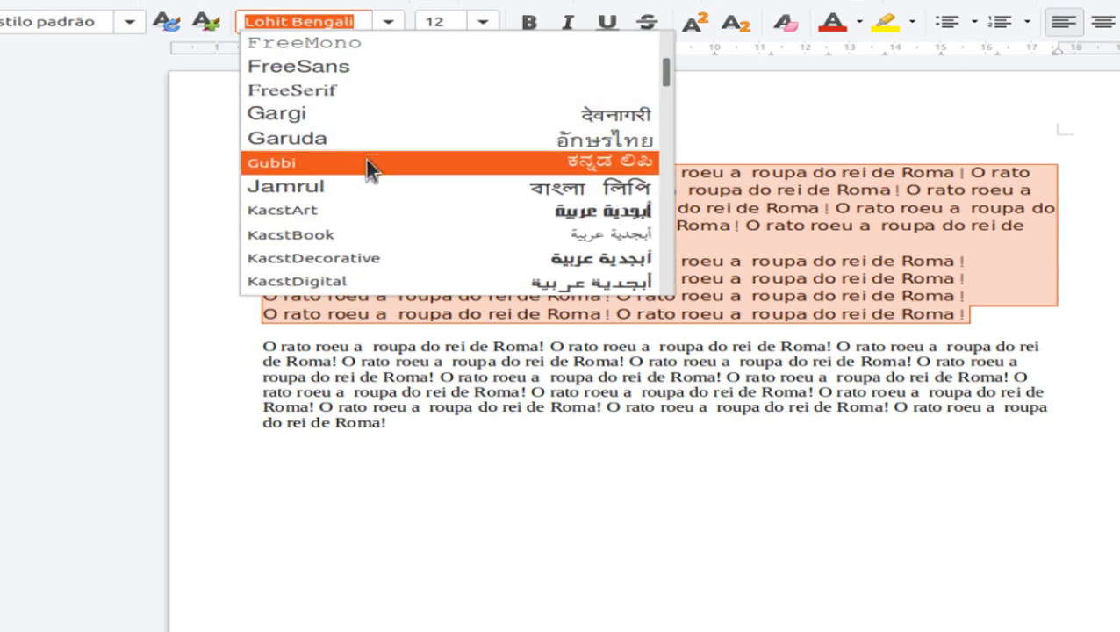
{"action": "left_click", "coordinate": [361, 180]}
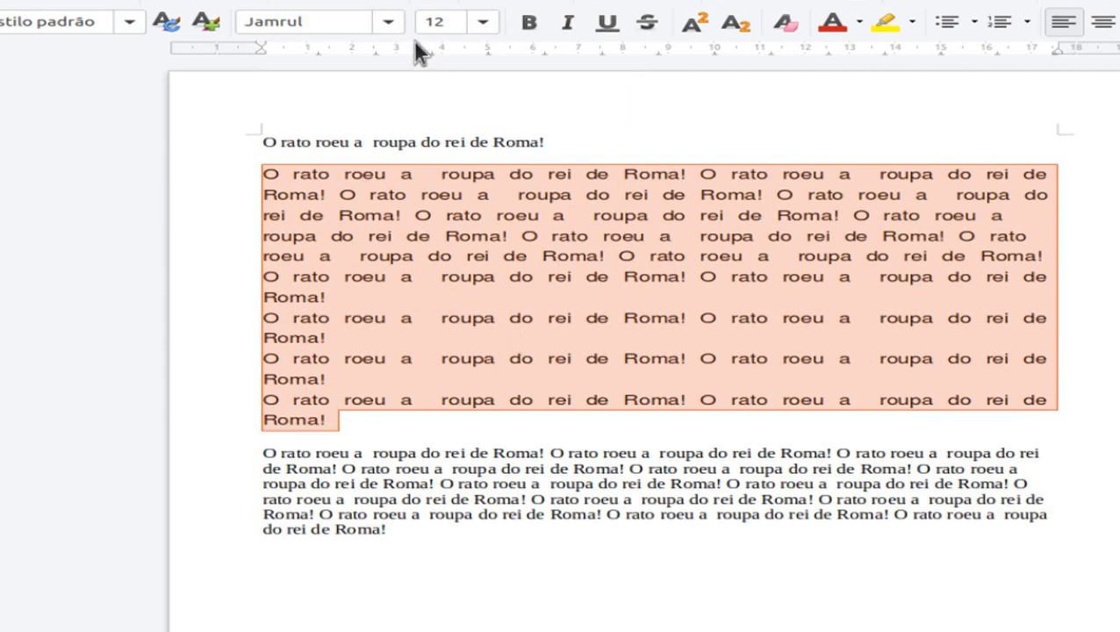
{"action": "left_click", "coordinate": [391, 23]}
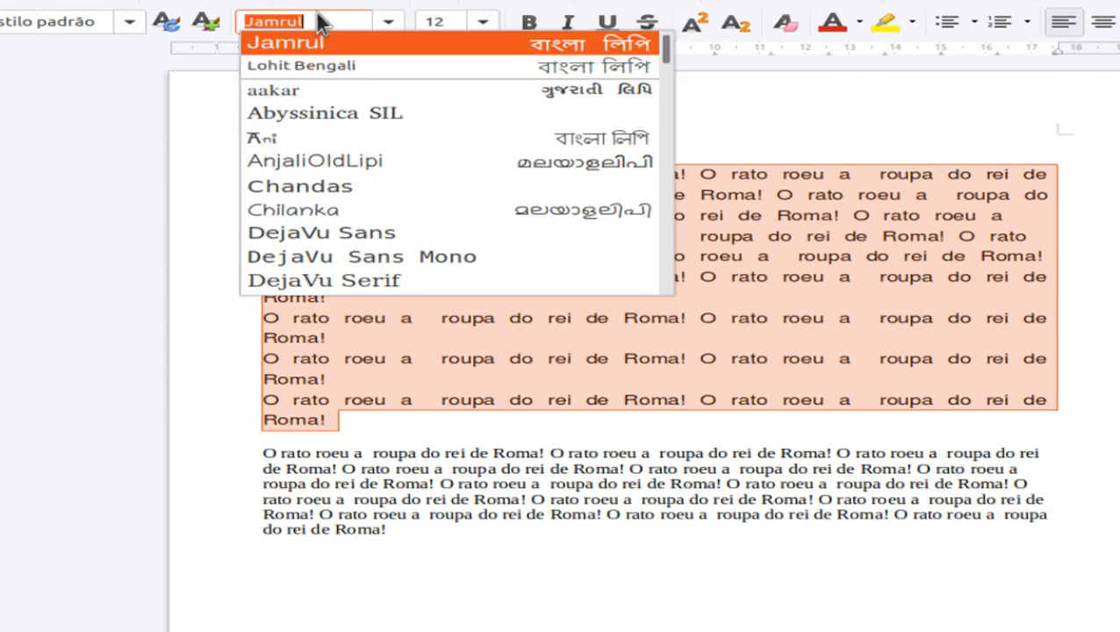
{"action": "scroll", "coordinate": [345, 157], "scroll_direction": "down", "scroll_amount": 10}
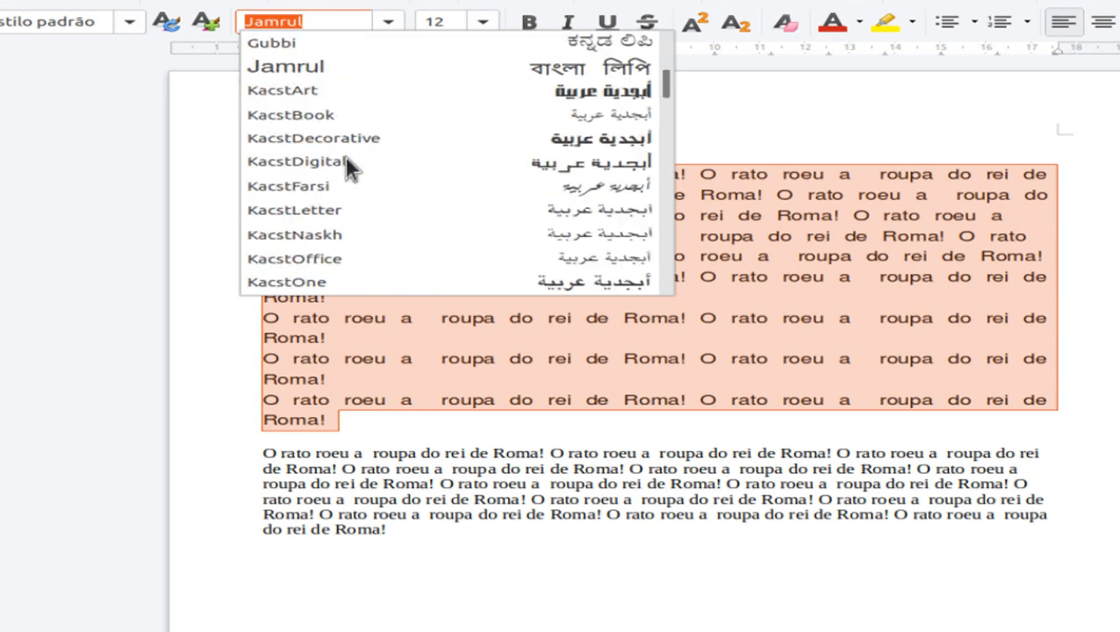
{"action": "left_click", "coordinate": [356, 189]}
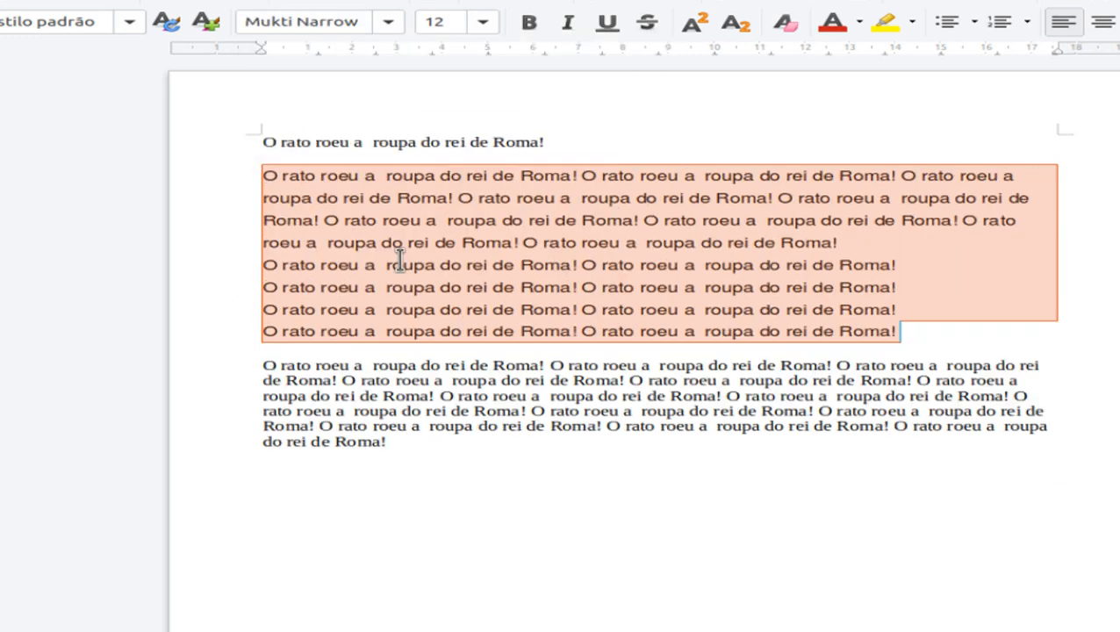
- Change the font of the selected middle block of text to Vemana2000
{"action": "left_click", "coordinate": [386, 23]}
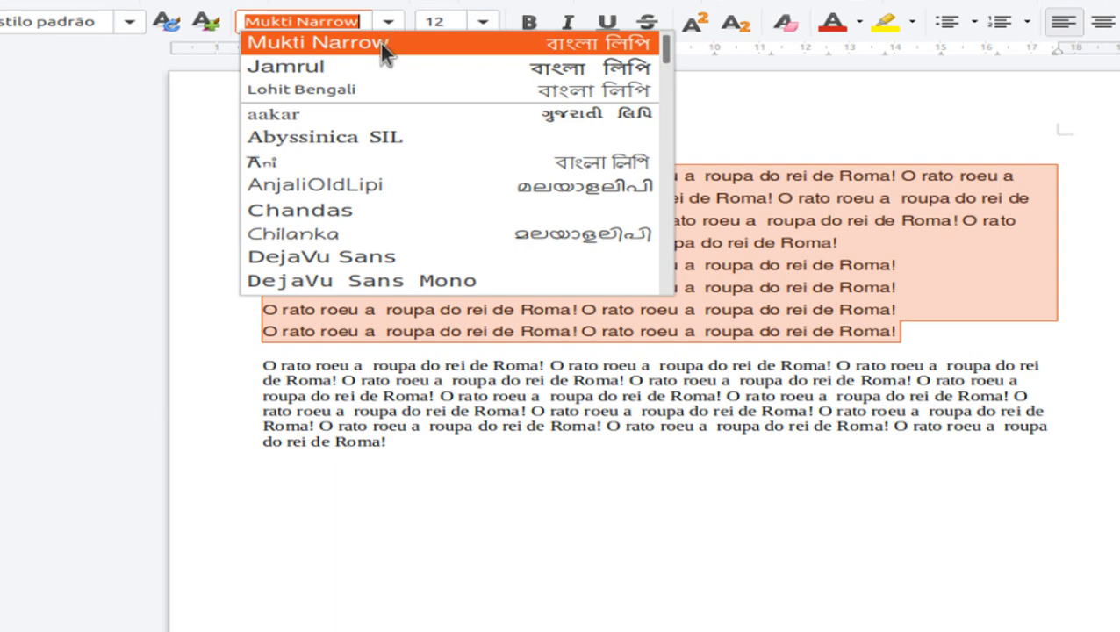
{"action": "scroll", "coordinate": [379, 98], "scroll_direction": "down", "scroll_amount": 10}
{"action": "scroll", "coordinate": [378, 163], "scroll_direction": "down", "scroll_amount": 15}
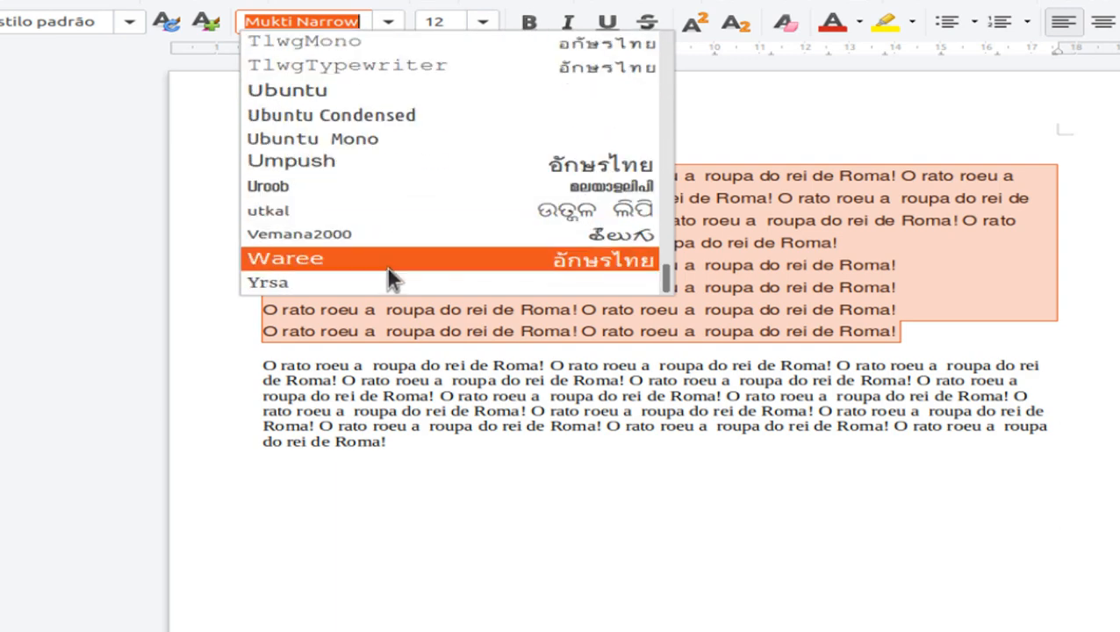
{"action": "left_click", "coordinate": [368, 234]}
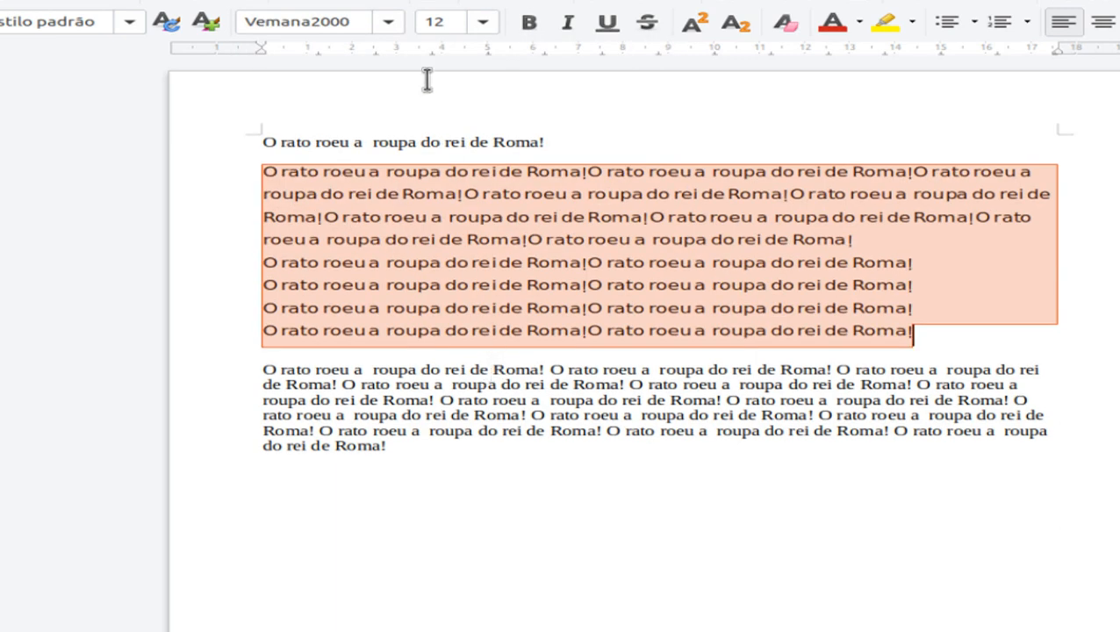
- Change the selected middle paragraphs' font to Waree, followed by Lohit Bengali
{"action": "left_click", "coordinate": [387, 22]}
{"action": "scroll", "coordinate": [410, 237], "scroll_direction": "down", "scroll_amount": 15}
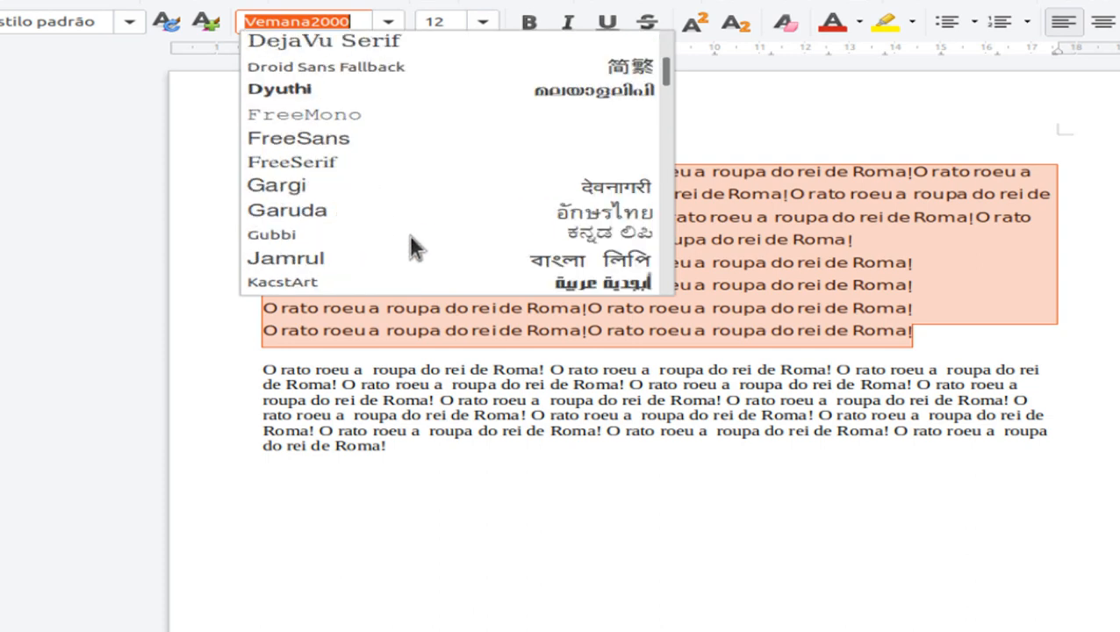
{"action": "scroll", "coordinate": [419, 220], "scroll_direction": "down", "scroll_amount": 15}
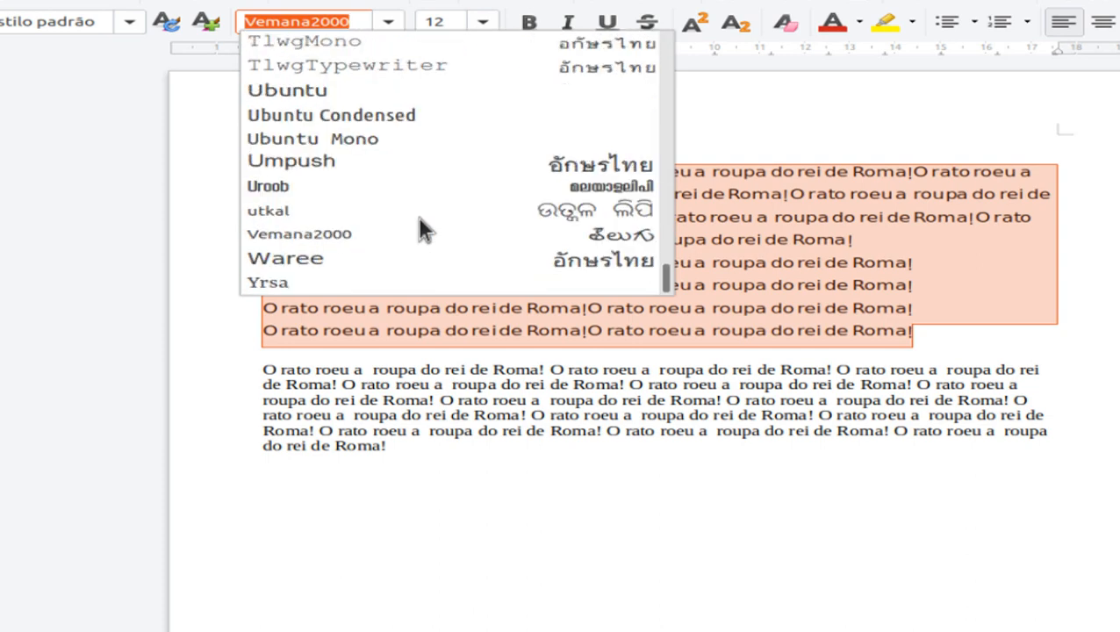
{"action": "left_click", "coordinate": [377, 260]}
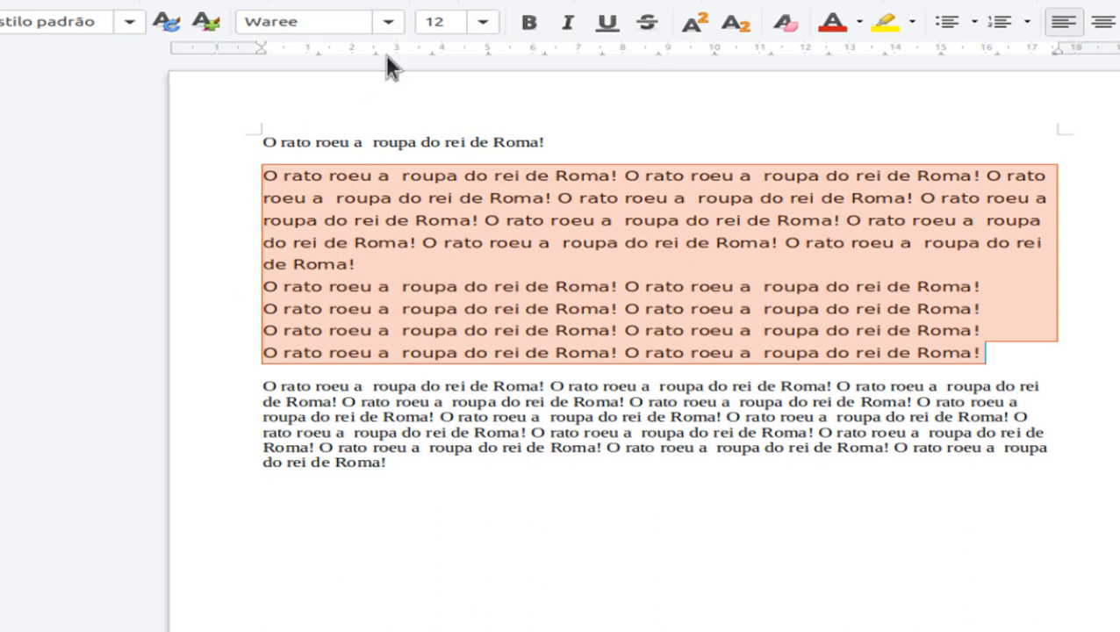
{"action": "left_click", "coordinate": [394, 28]}
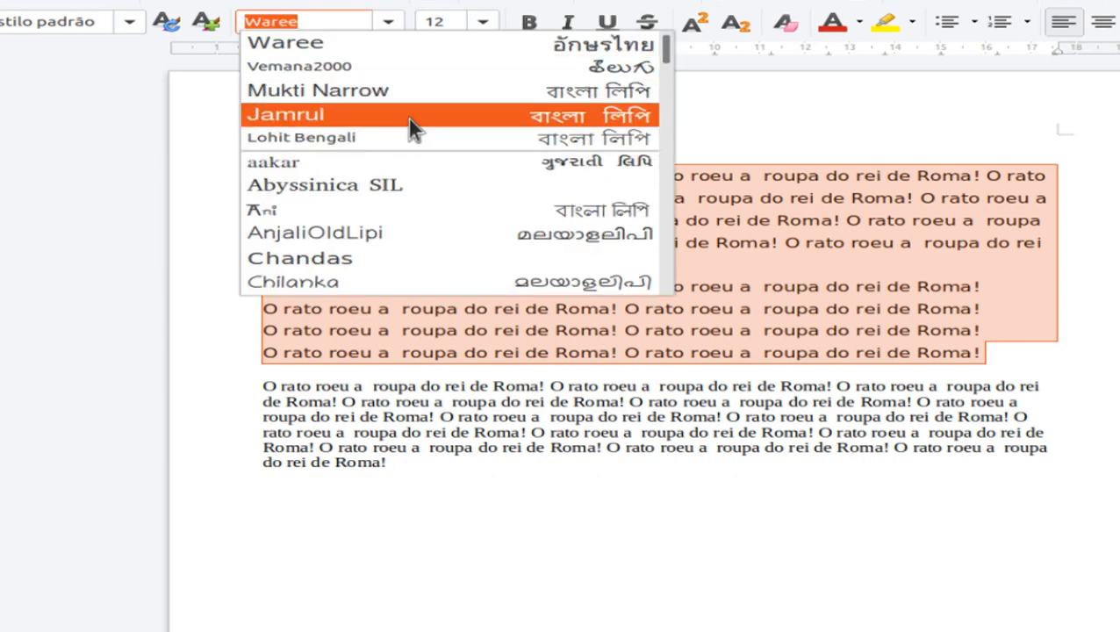
{"action": "left_click", "coordinate": [340, 135]}
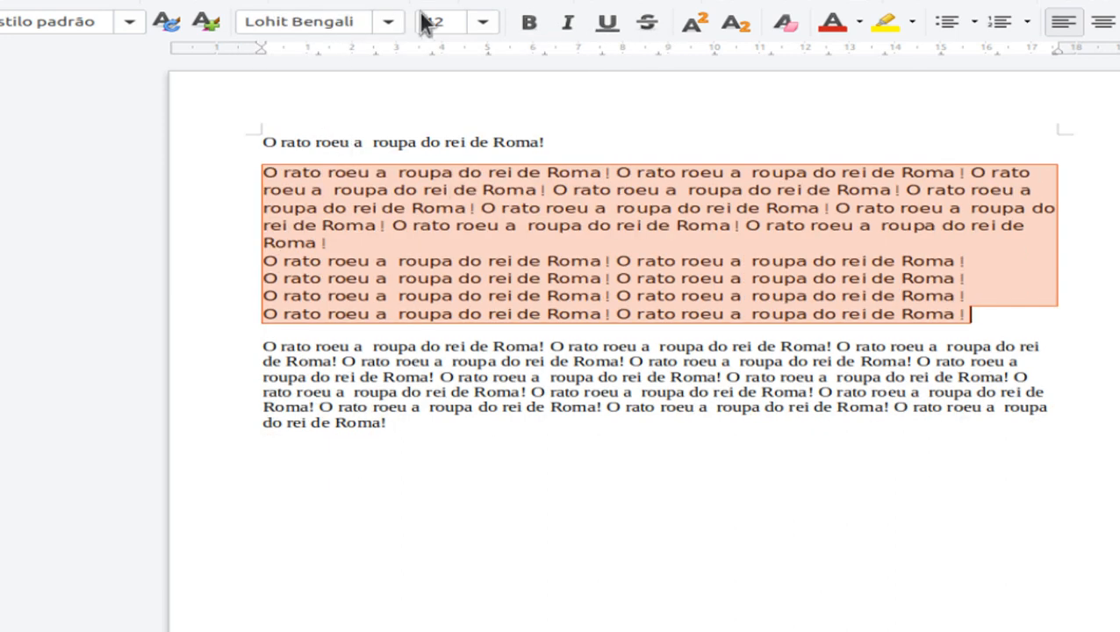
- Look through the list of available fonts for the selected middle paragraphs without picking one
{"action": "left_click", "coordinate": [386, 25]}
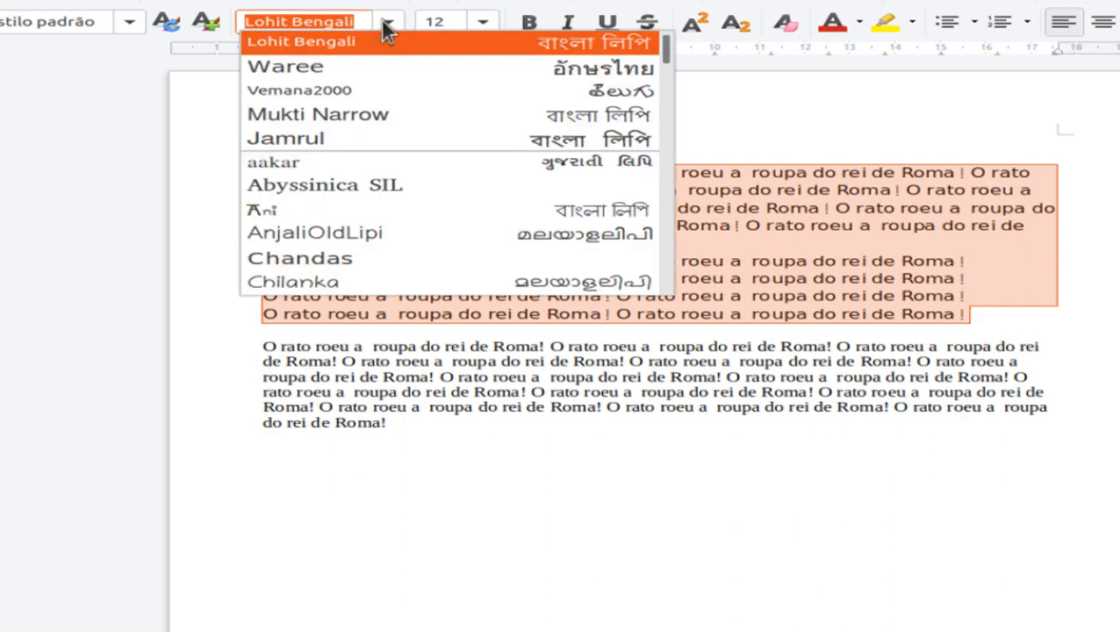
{"action": "scroll", "coordinate": [439, 132], "scroll_direction": "down", "scroll_amount": 15}
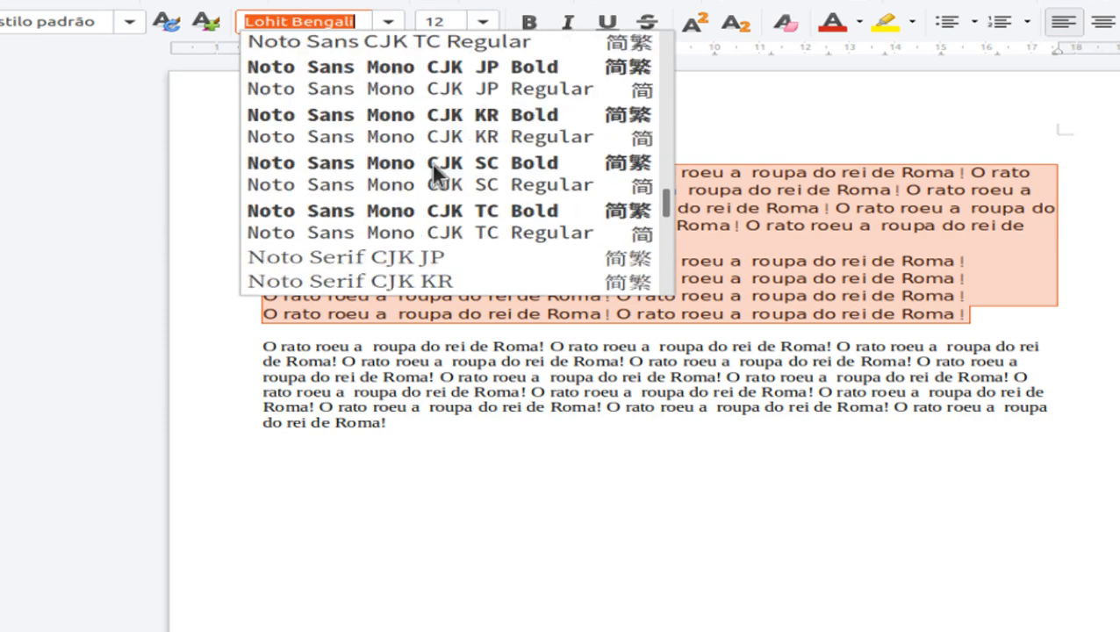
{"action": "scroll", "coordinate": [439, 162], "scroll_direction": "down", "scroll_amount": 2}
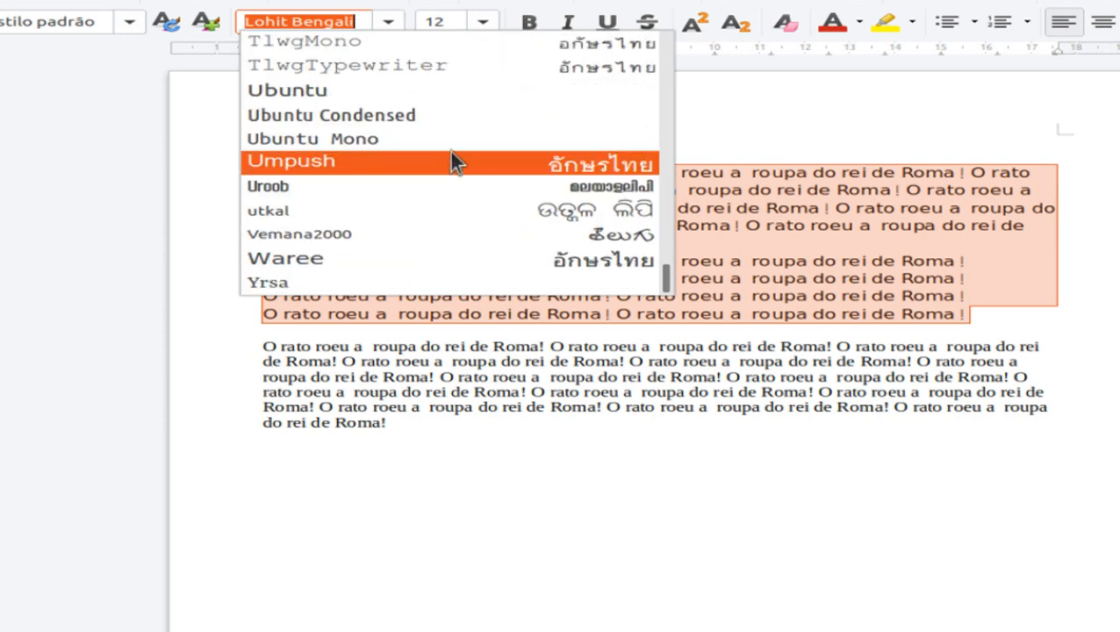
{"action": "scroll", "coordinate": [450, 159], "scroll_direction": "up", "scroll_amount": 10}
{"action": "scroll", "coordinate": [449, 151], "scroll_direction": "up", "scroll_amount": 8}
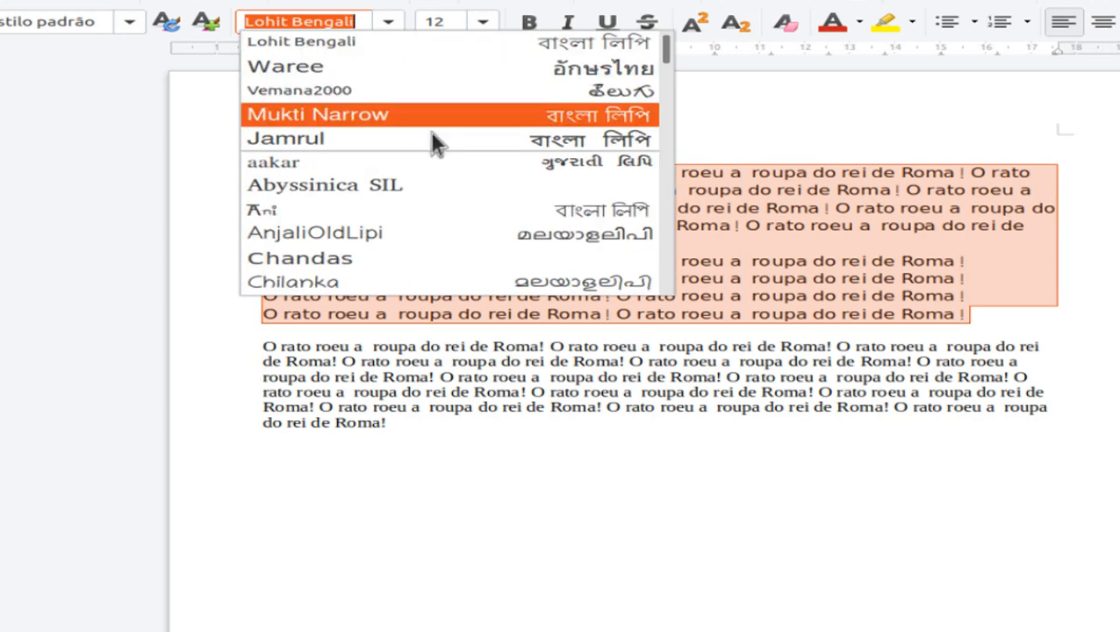
{"action": "scroll", "coordinate": [430, 158], "scroll_direction": "down", "scroll_amount": 1}
{"action": "scroll", "coordinate": [432, 176], "scroll_direction": "down", "scroll_amount": 15}
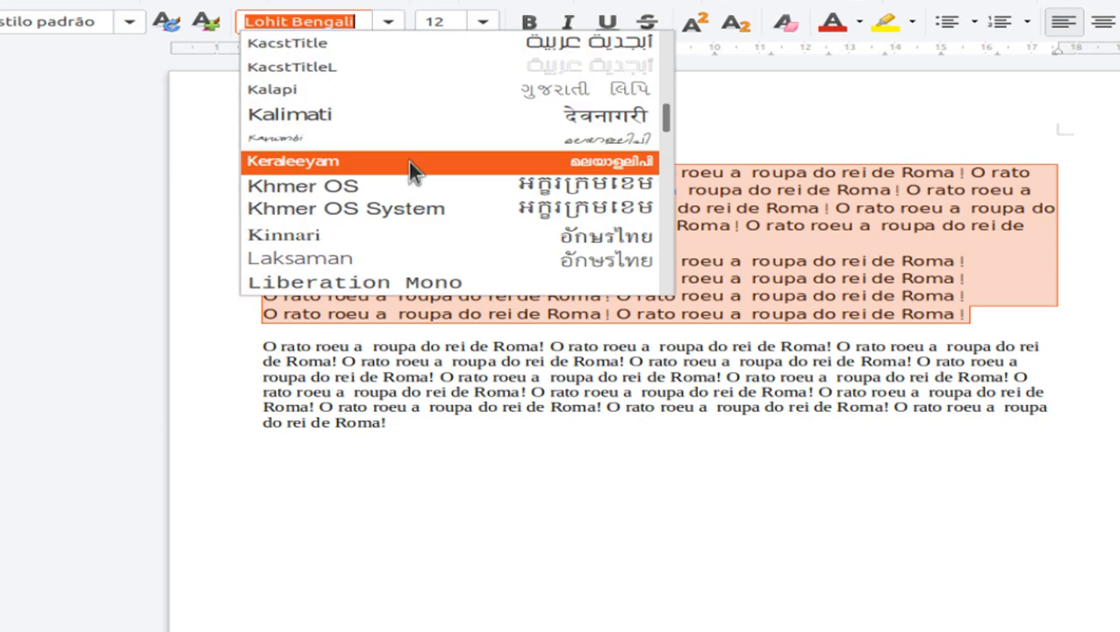
{"action": "scroll", "coordinate": [437, 185], "scroll_direction": "up", "scroll_amount": 15}
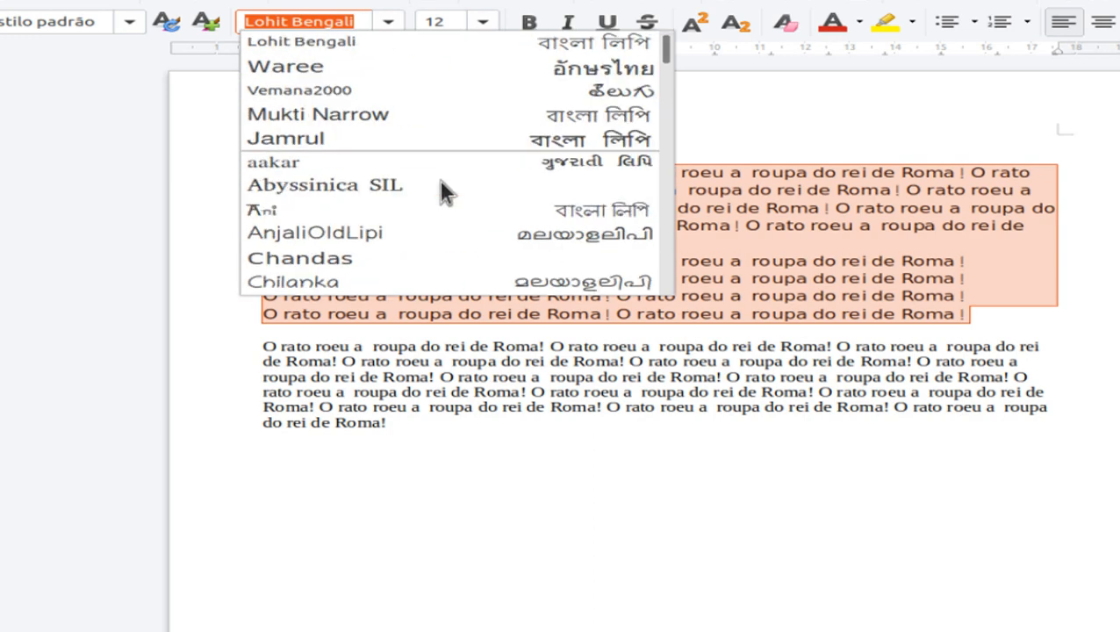
- Set the font of the selected middle paragraphs to arial by entering its name directly
{"action": "left_click", "coordinate": [372, 12]}
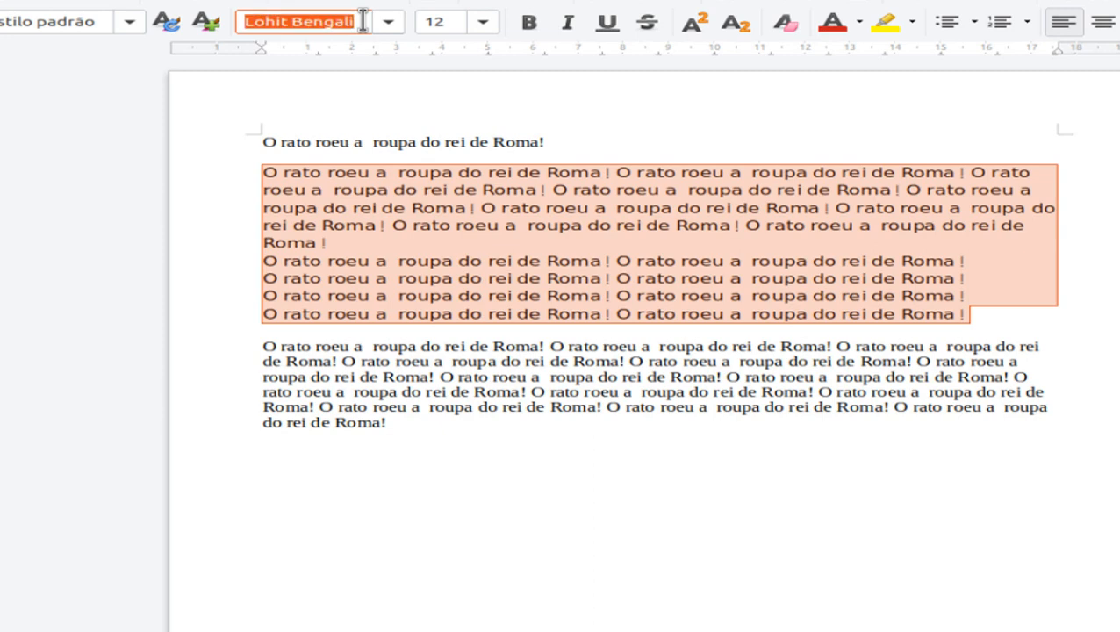
{"action": "type", "text": "arial"}
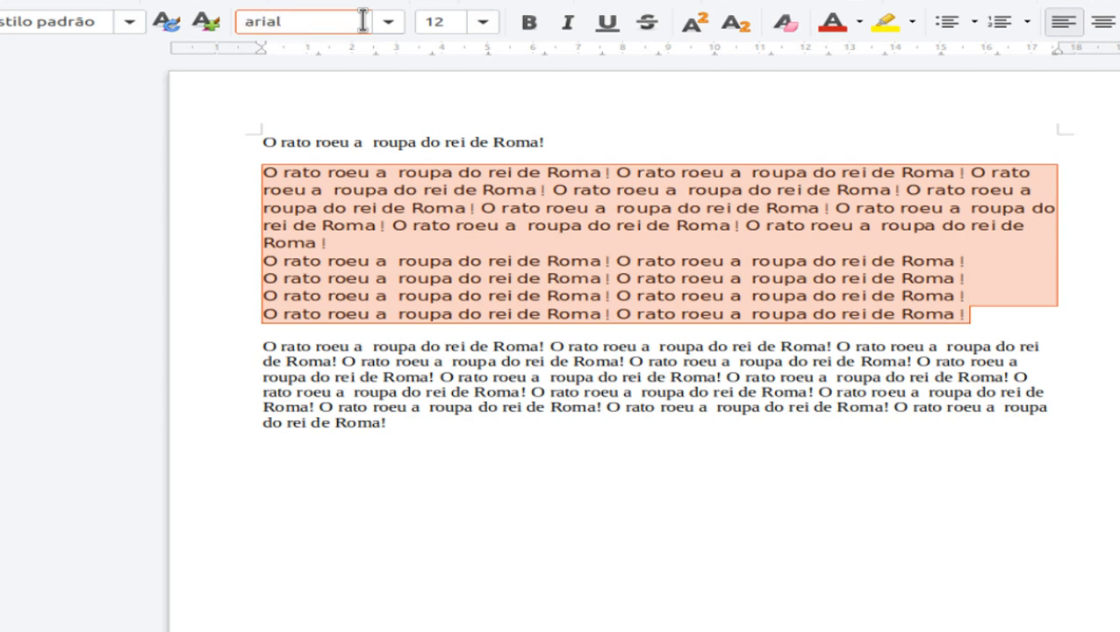
{"action": "key", "text": "Return"}
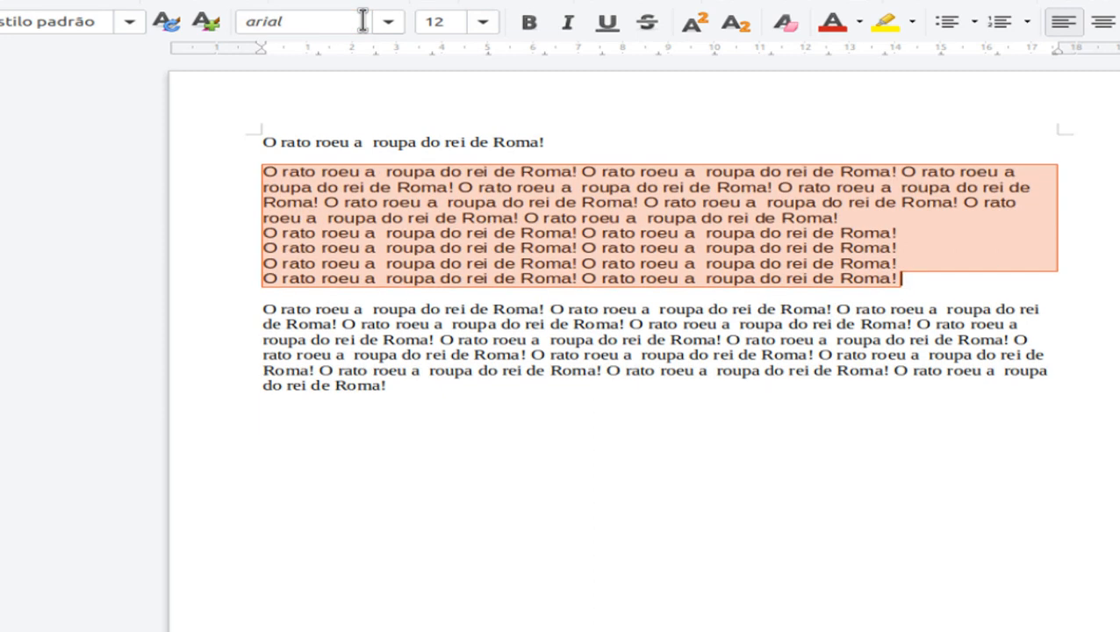
- Apply the Jamrul font to the selected middle paragraphs, followed by Lohit Bengali
{"action": "left_click", "coordinate": [316, 19]}
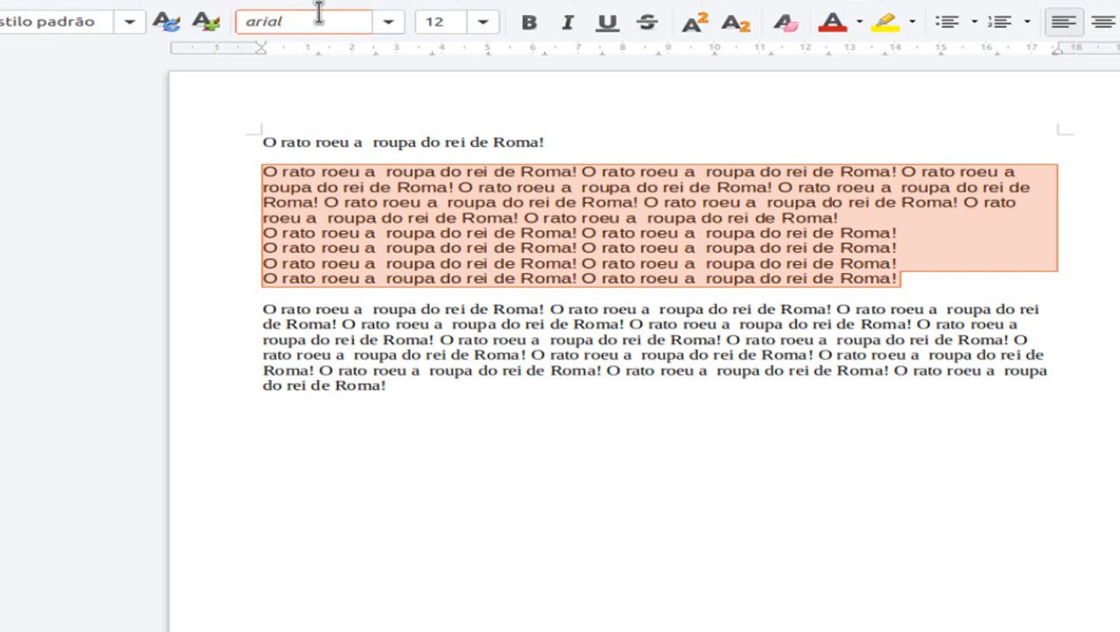
{"action": "double_click", "coordinate": [320, 20]}
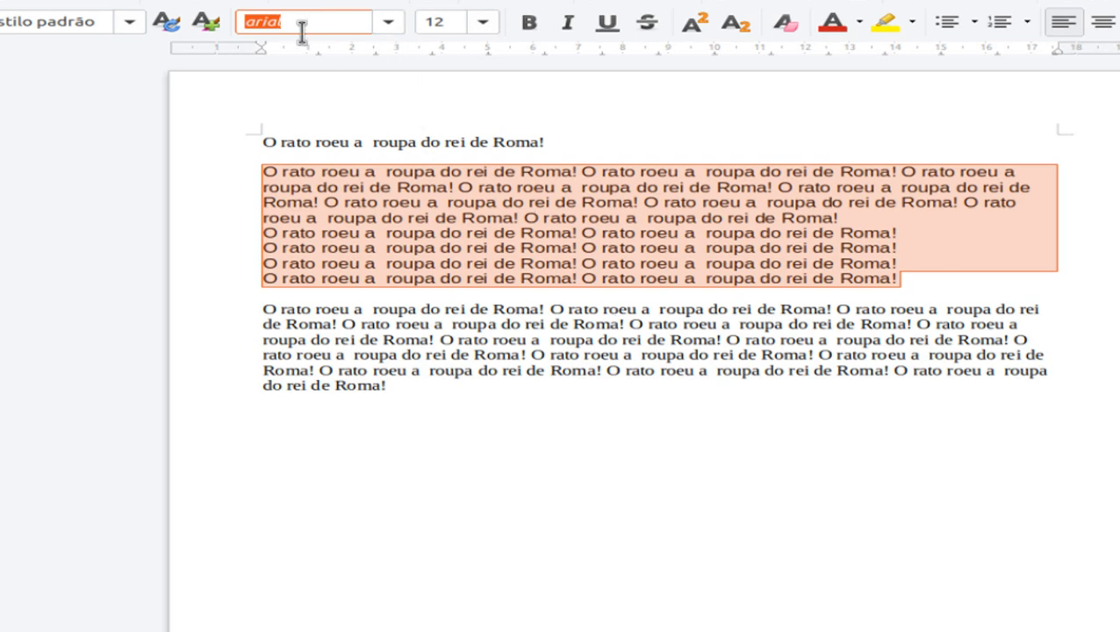
{"action": "left_click", "coordinate": [389, 23]}
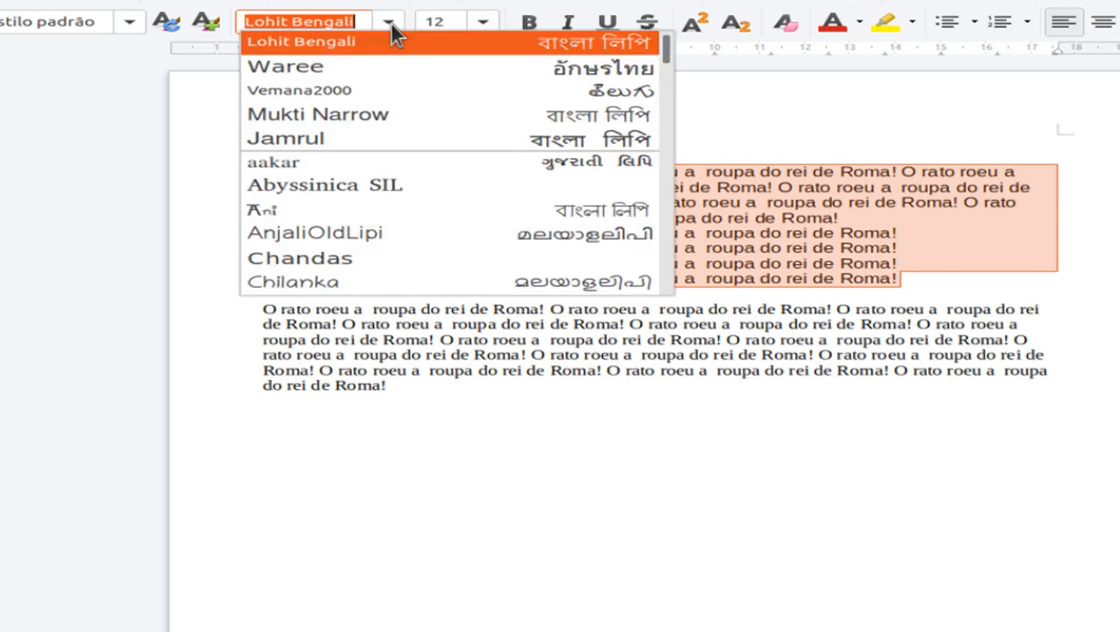
{"action": "left_click", "coordinate": [355, 141]}
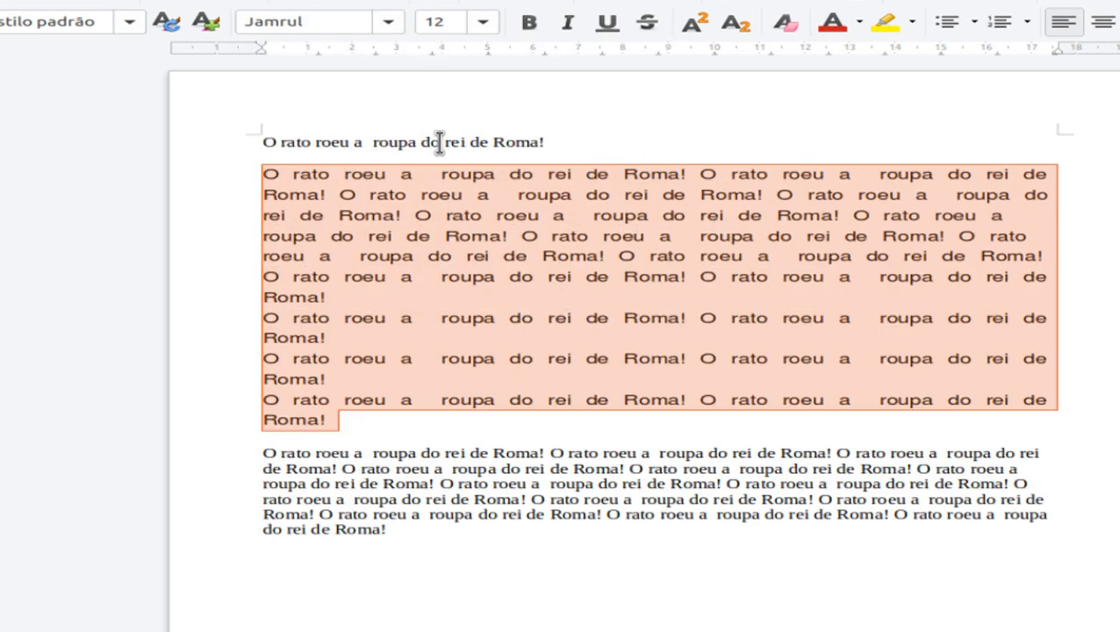
{"action": "left_click", "coordinate": [389, 22]}
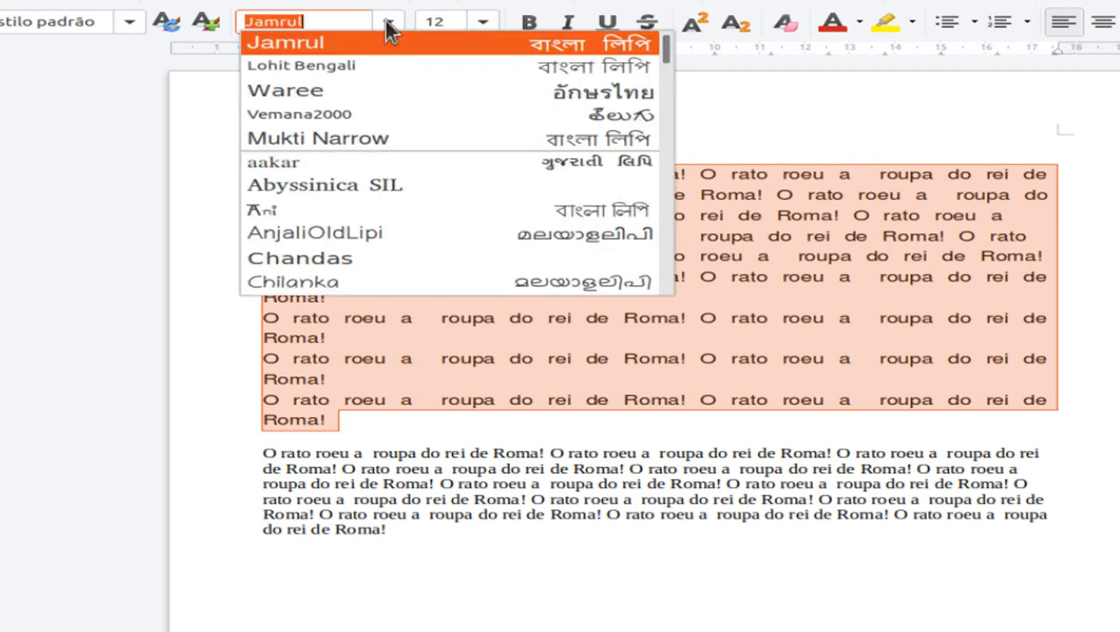
{"action": "left_click", "coordinate": [352, 69]}
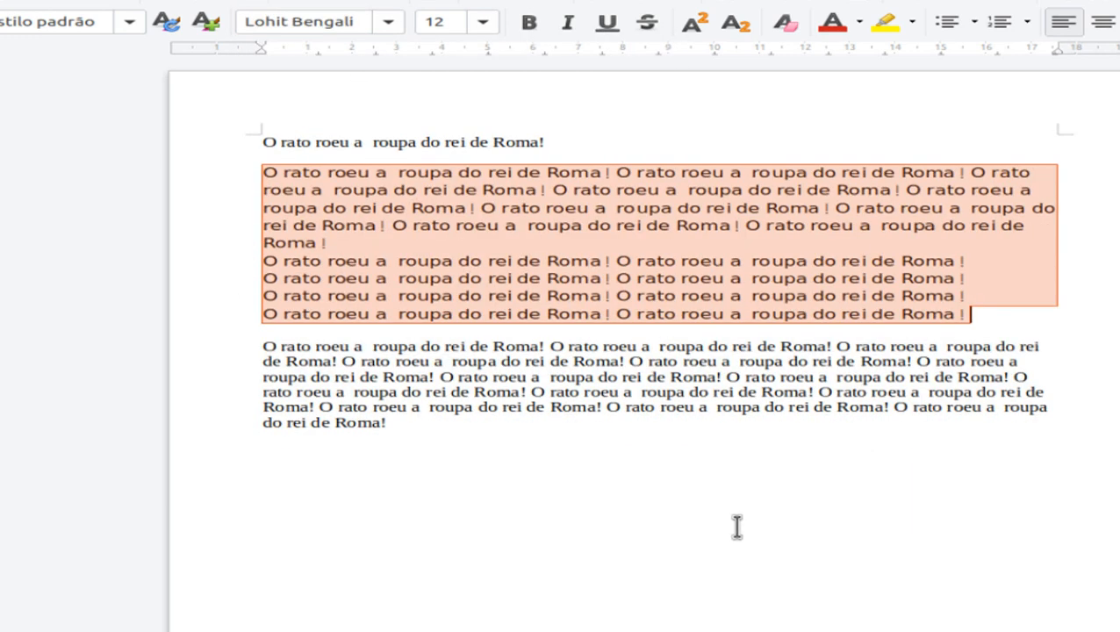
{"action": "left_click", "coordinate": [388, 22]}
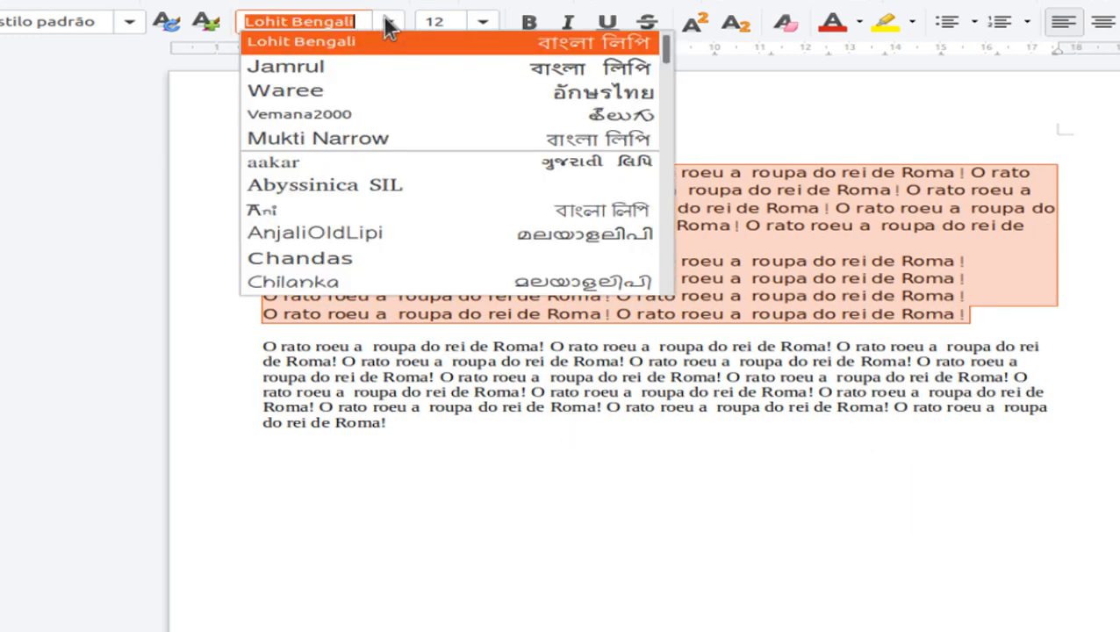
{"action": "left_click_drag", "start_coordinate": [264, 142], "coordinate": [907, 372]}
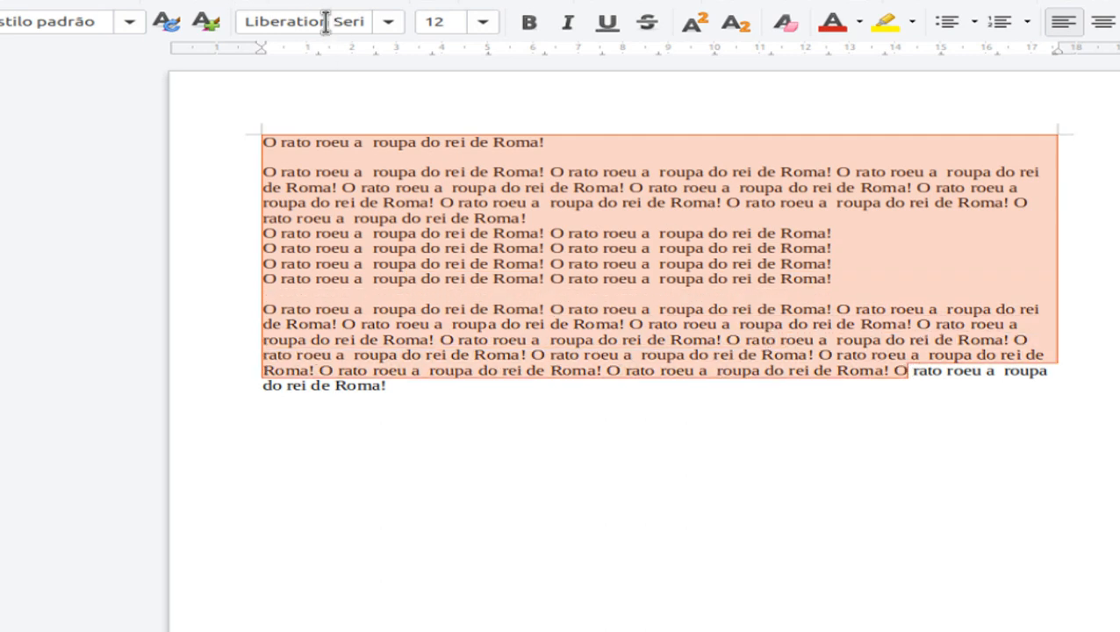
{"action": "left_click", "coordinate": [387, 22]}
{"action": "left_click", "coordinate": [381, 23]}
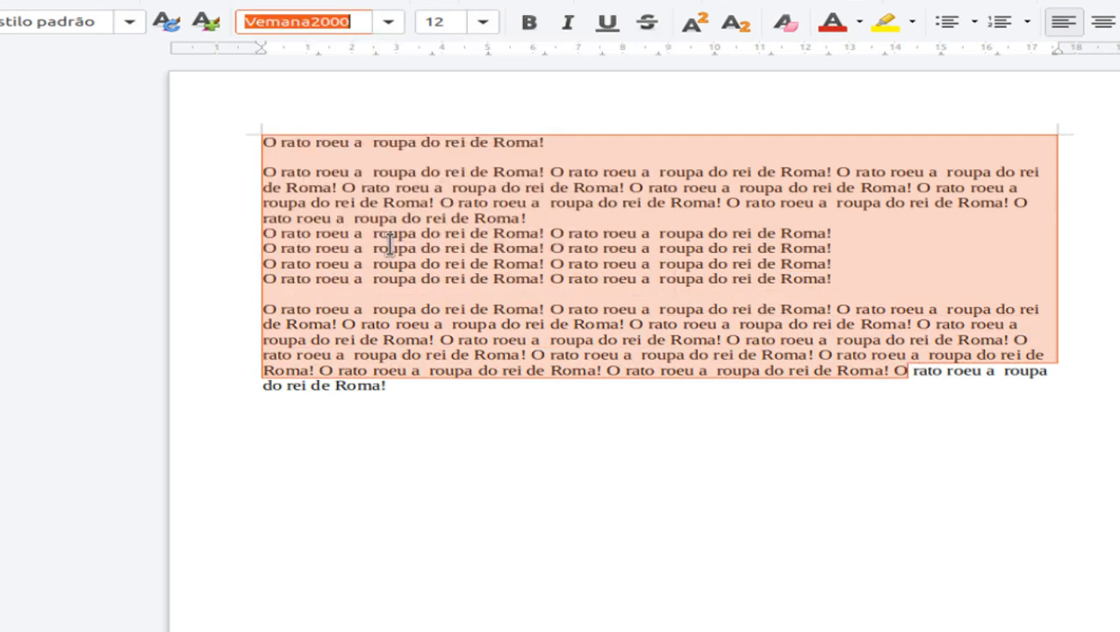
{"action": "left_click", "coordinate": [390, 245]}
{"action": "left_click", "coordinate": [255, 150]}
- Select the whole text from the first line to the end and set its font size to 15
{"action": "left_click_drag", "start_coordinate": [255, 149], "coordinate": [845, 426]}
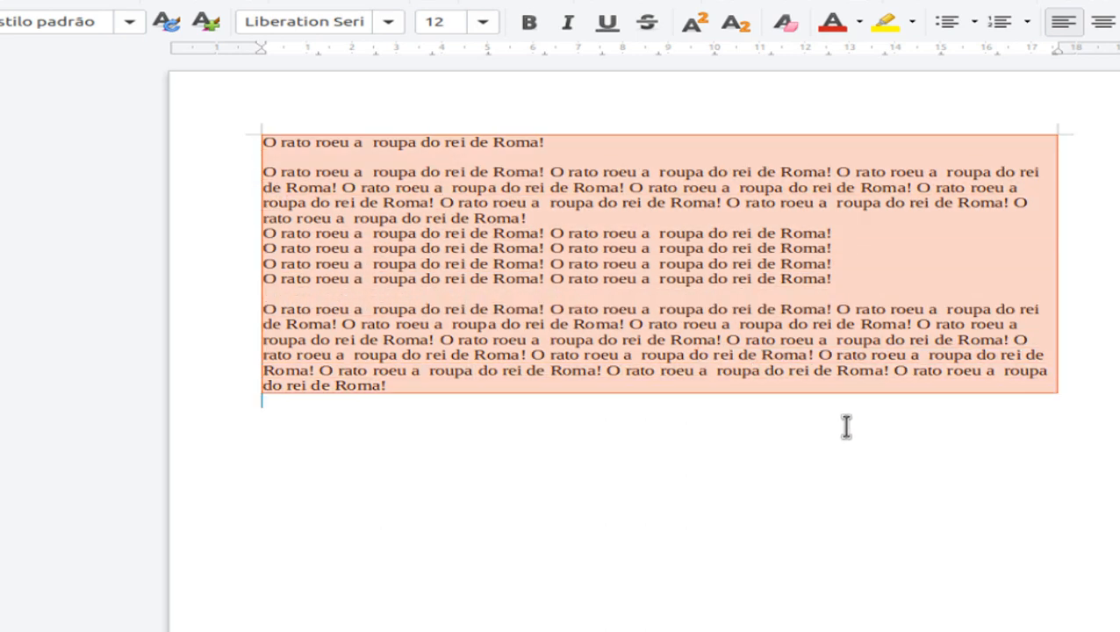
{"action": "left_click", "coordinate": [481, 24]}
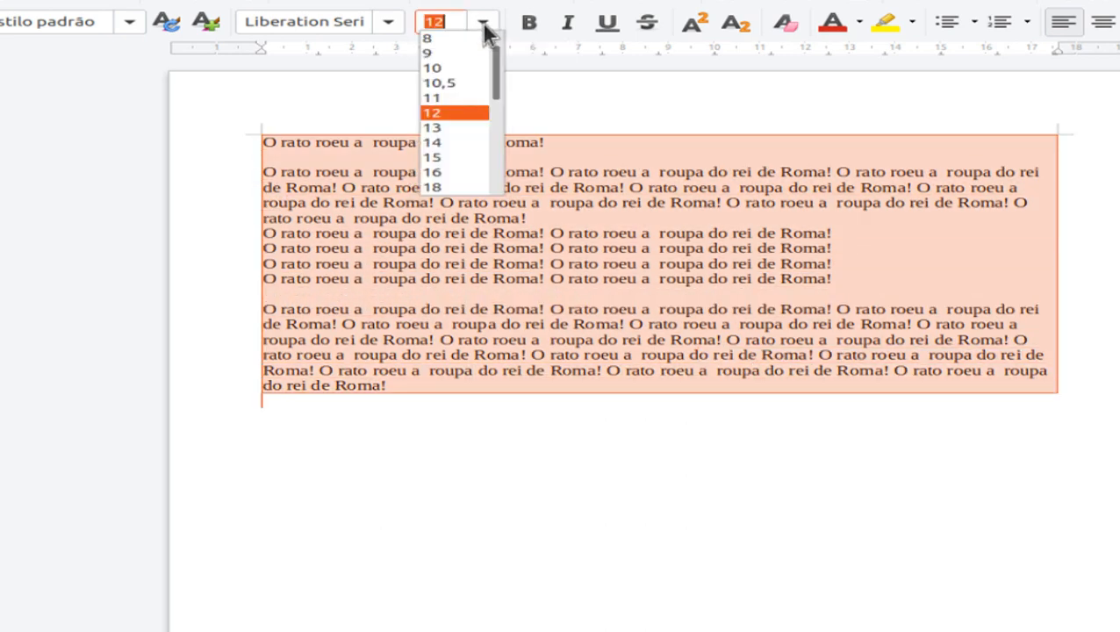
{"action": "left_click", "coordinate": [454, 154]}
- Increase the font size of the whole selected text to 96, the largest preset size
{"action": "left_click", "coordinate": [492, 27]}
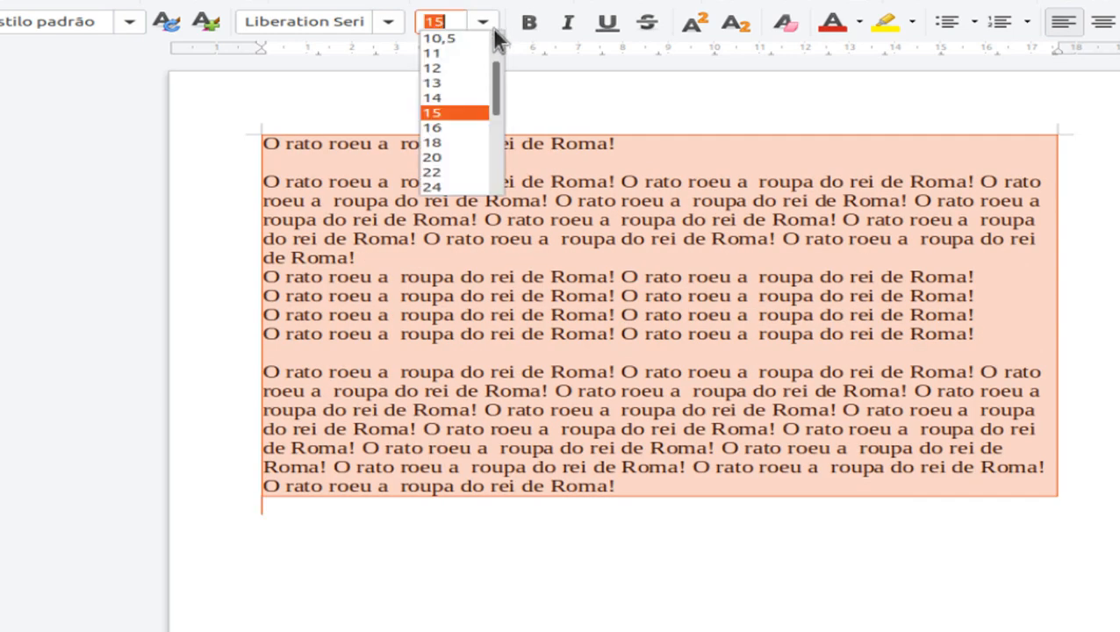
{"action": "scroll", "coordinate": [496, 120], "scroll_direction": "down", "scroll_amount": 5}
{"action": "left_click", "coordinate": [463, 182]}
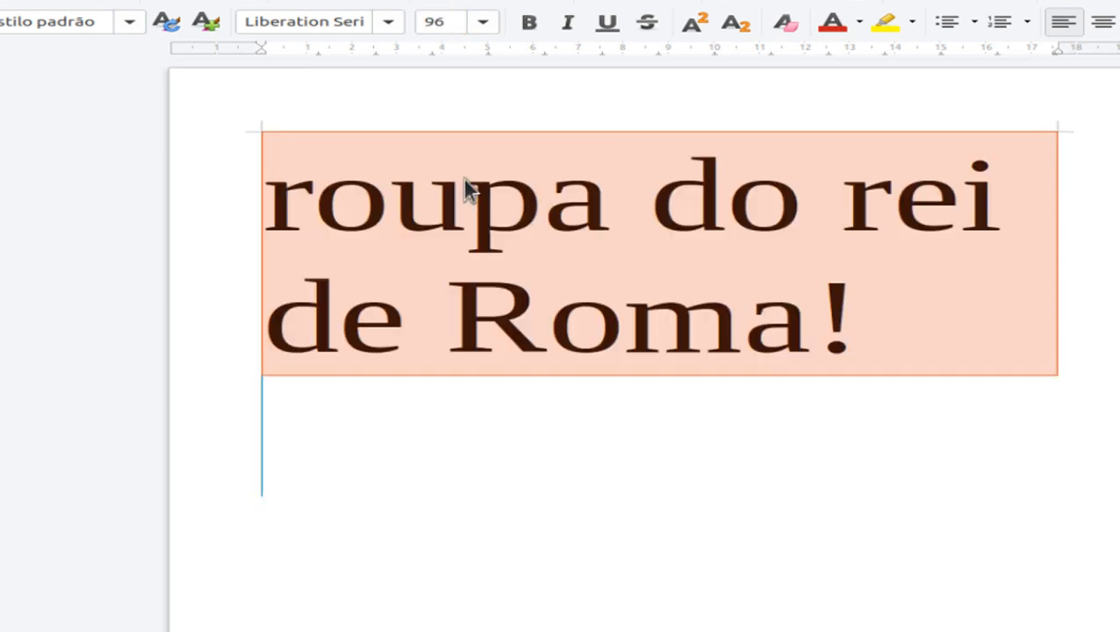
- Set a custom font size of 200 for the whole selected text
{"action": "left_click", "coordinate": [484, 24]}
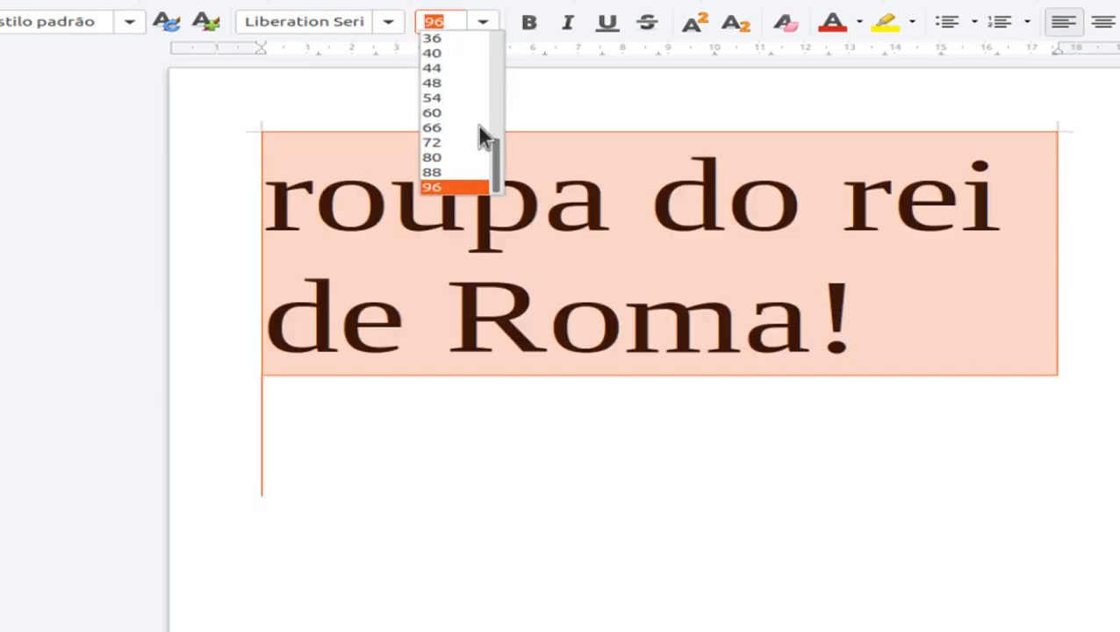
{"action": "left_click", "coordinate": [463, 26]}
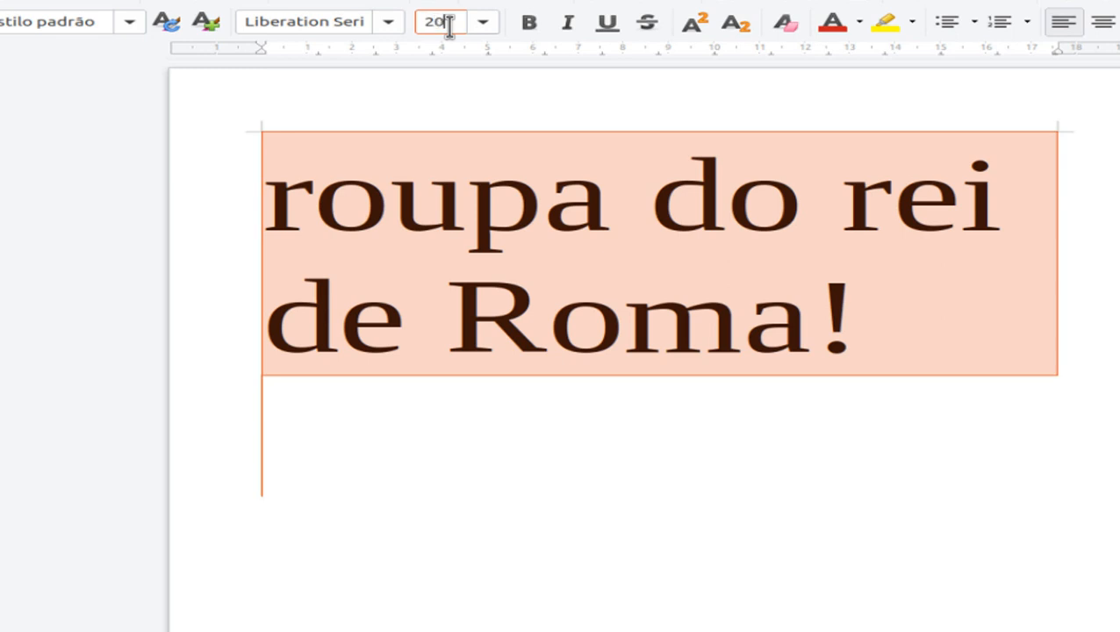
{"action": "type", "text": "200"}
{"action": "key", "text": "Return"}
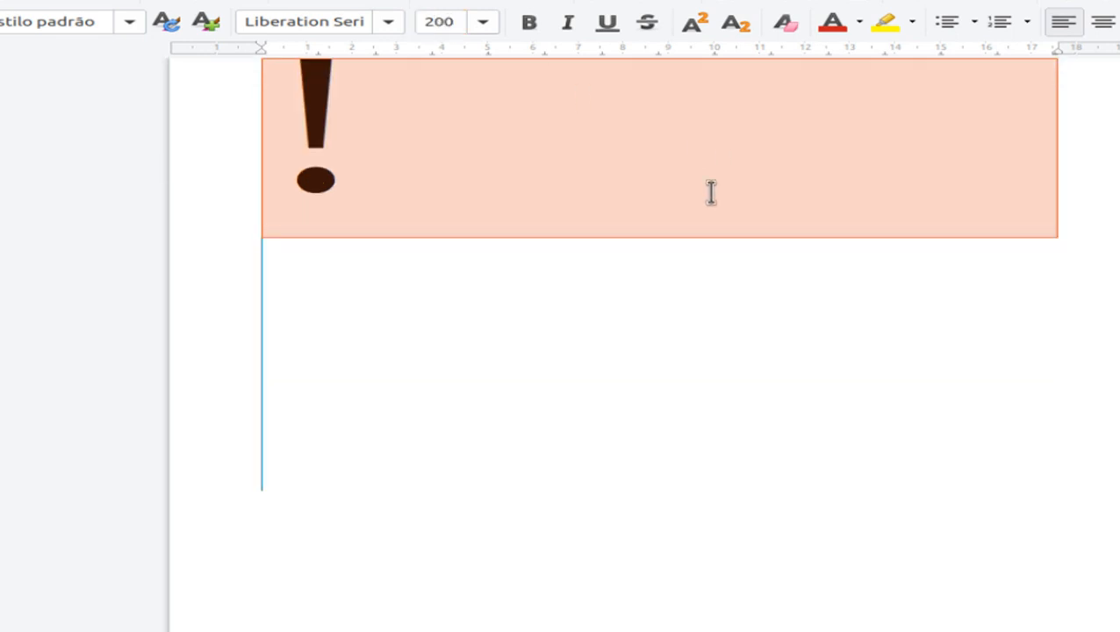
- Set the font size of the whole text to 12 and clear the selection
{"action": "scroll", "coordinate": [684, 263], "scroll_direction": "up", "scroll_amount": 5}
{"action": "scroll", "coordinate": [684, 263], "scroll_direction": "up", "scroll_amount": 3}
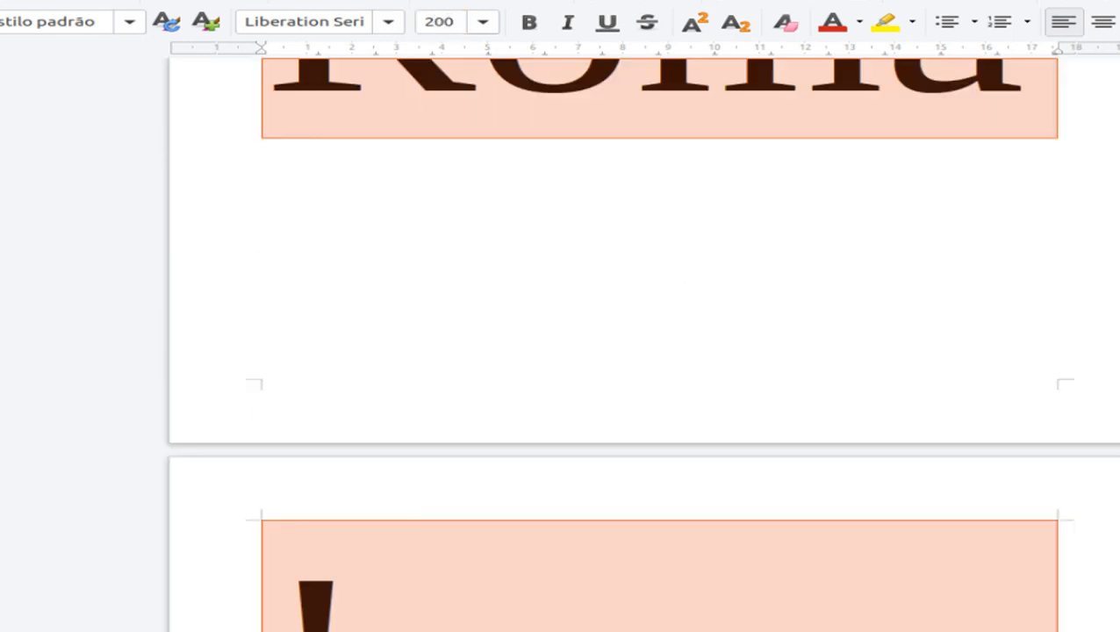
{"action": "scroll", "coordinate": [684, 263], "scroll_direction": "up", "scroll_amount": 15}
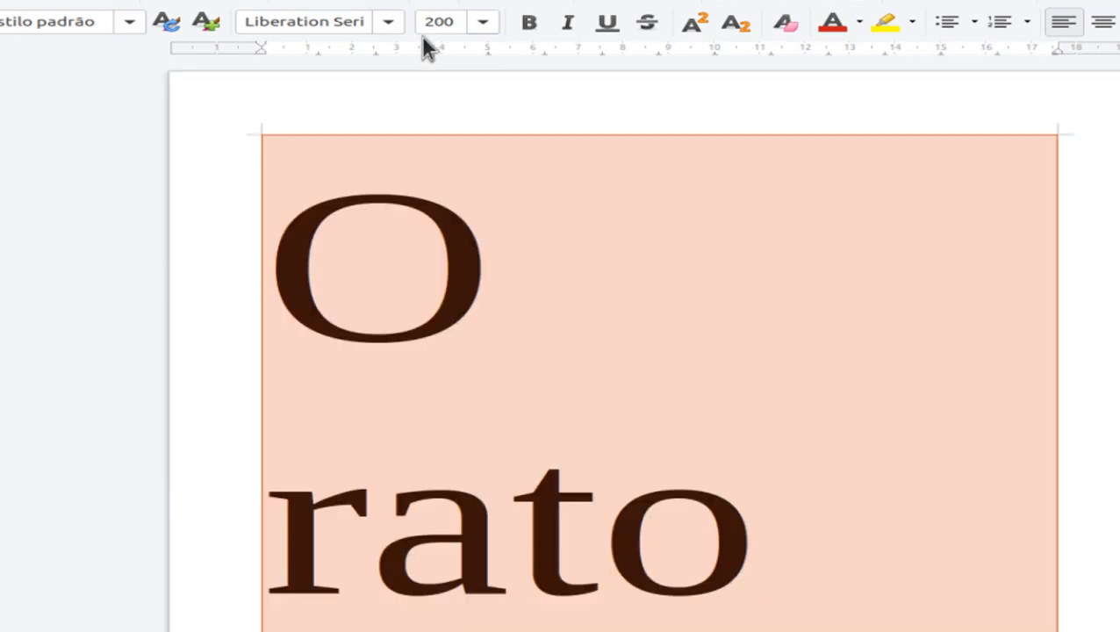
{"action": "left_click", "coordinate": [458, 21]}
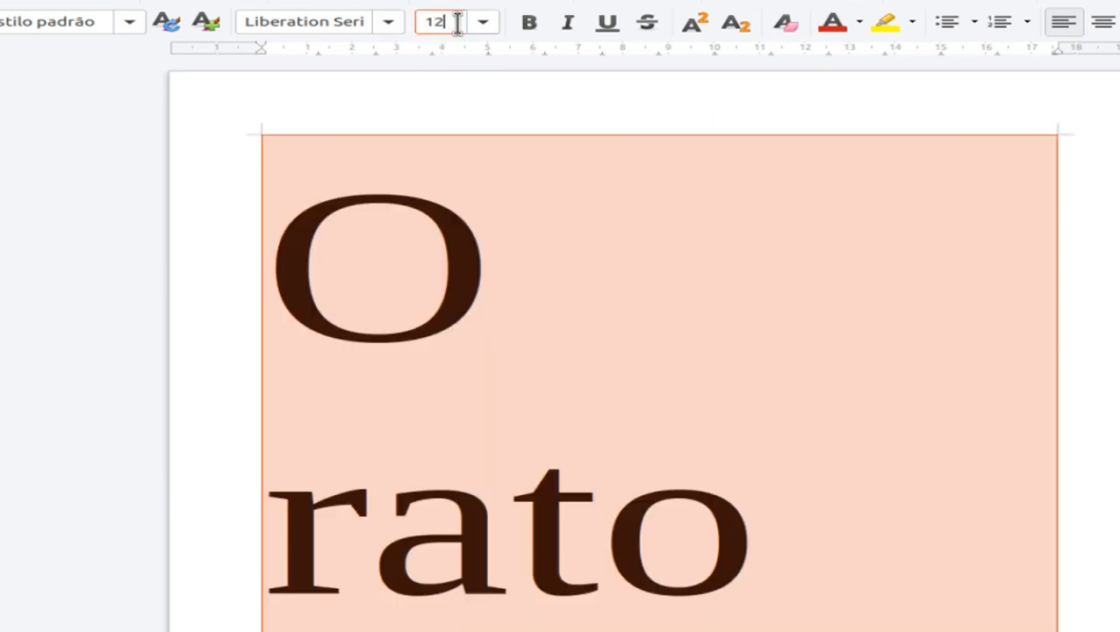
{"action": "type", "text": "12"}
{"action": "key", "text": "Return"}
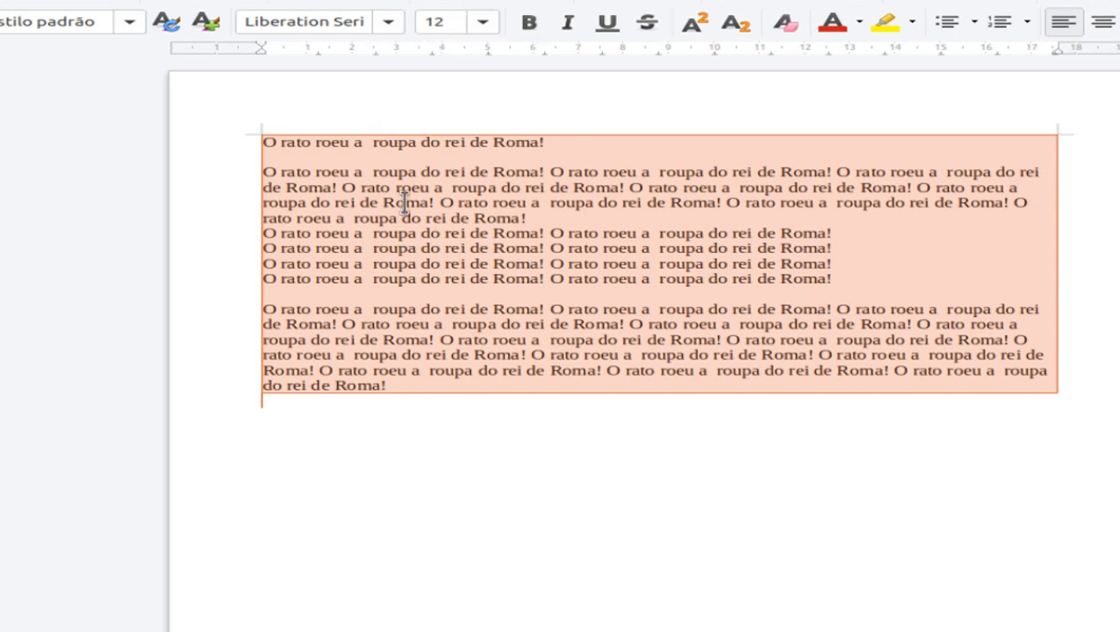
{"action": "left_click", "coordinate": [489, 279]}
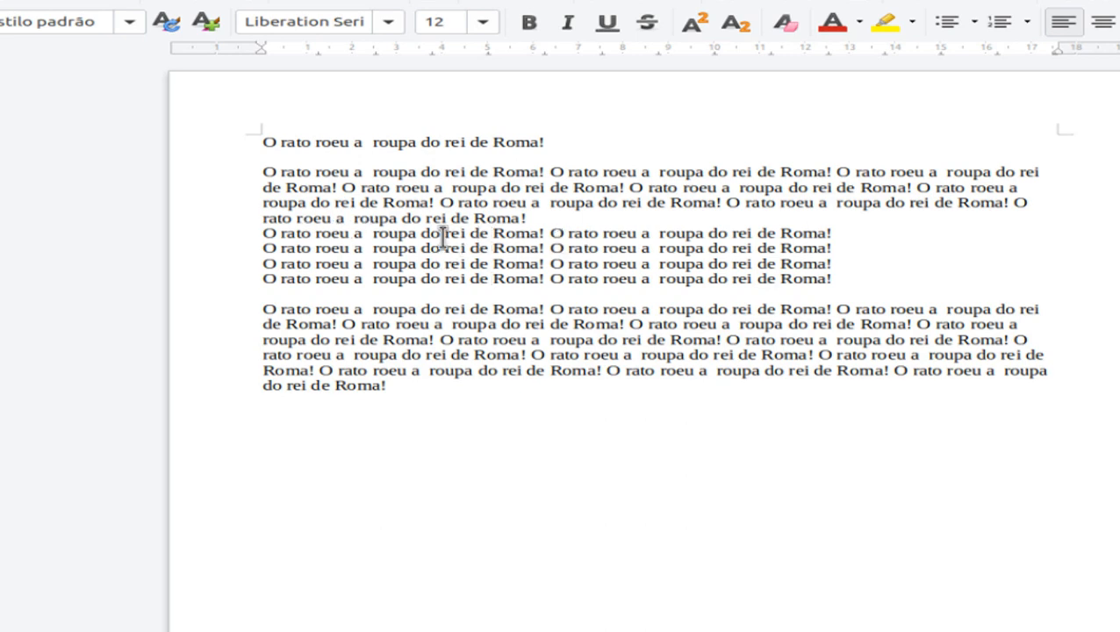
- Make the first "roupa do rei de Roma!" bold in the first line of the four-line block
{"action": "left_click_drag", "start_coordinate": [375, 234], "coordinate": [541, 234]}
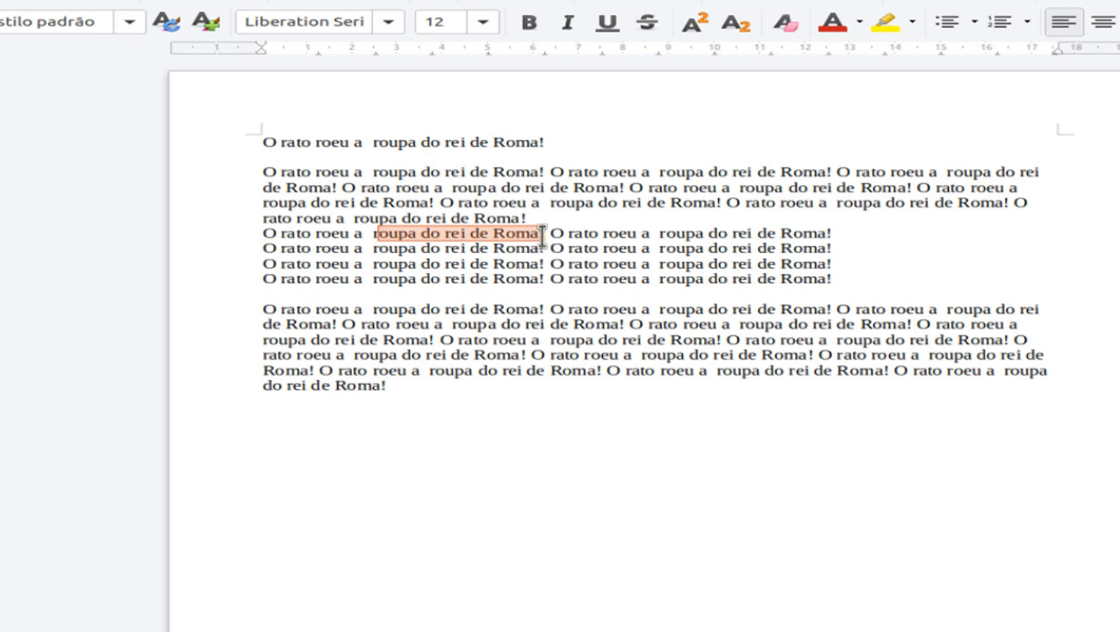
{"action": "left_click", "coordinate": [529, 24]}
{"action": "left_click", "coordinate": [384, 249]}
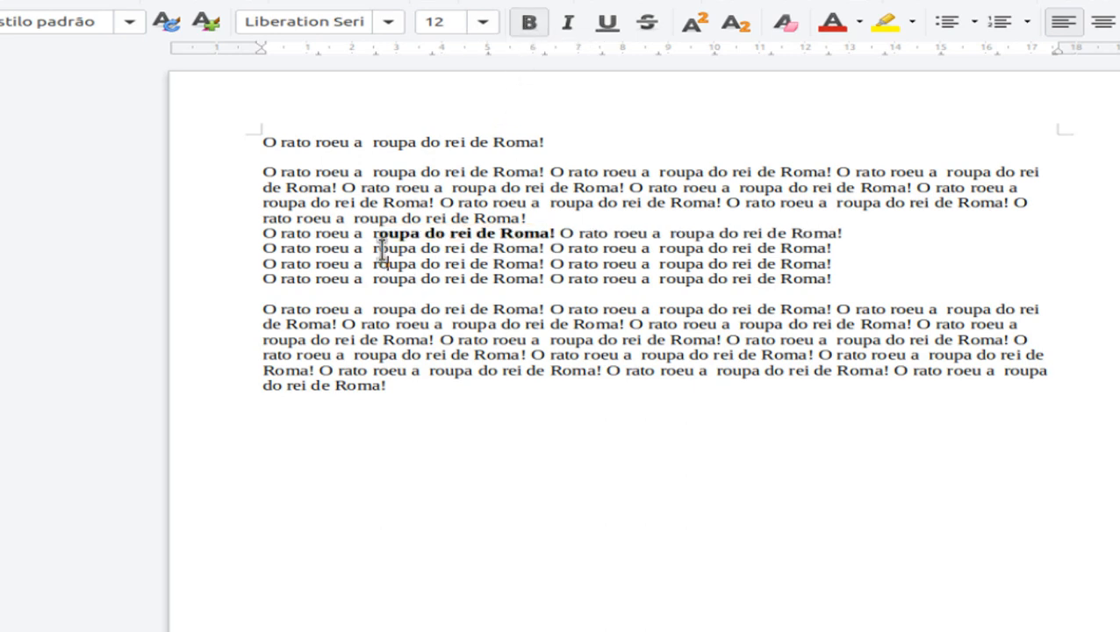
- Remove the bold from the phrase in the first line of the four-line block and clear the selection
{"action": "left_click_drag", "start_coordinate": [372, 233], "coordinate": [553, 233]}
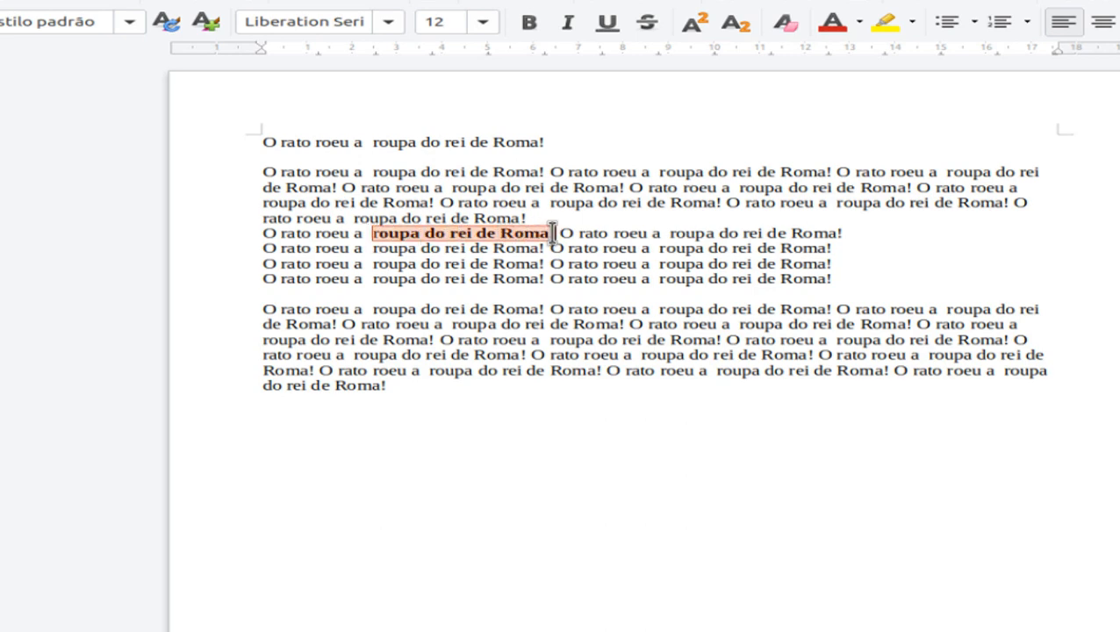
{"action": "left_click", "coordinate": [530, 28]}
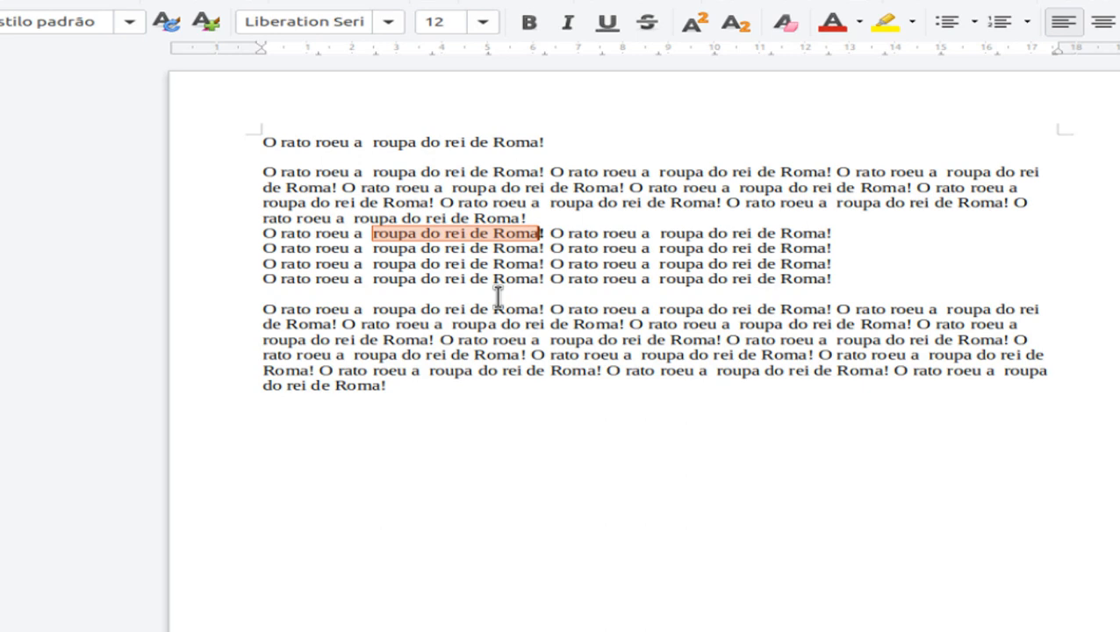
{"action": "left_click", "coordinate": [407, 264]}
- Make the first "roupa do rei de Roma!" bold in the second line of the four-line block
{"action": "left_click_drag", "start_coordinate": [372, 248], "coordinate": [546, 249]}
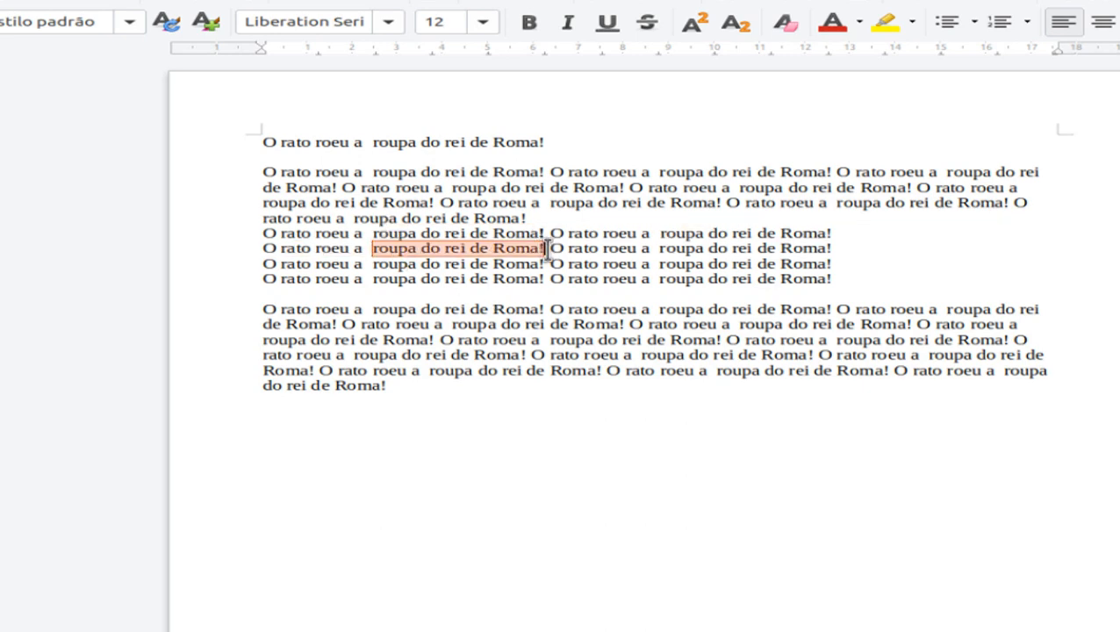
{"action": "left_click", "coordinate": [529, 27]}
{"action": "left_click", "coordinate": [535, 450]}
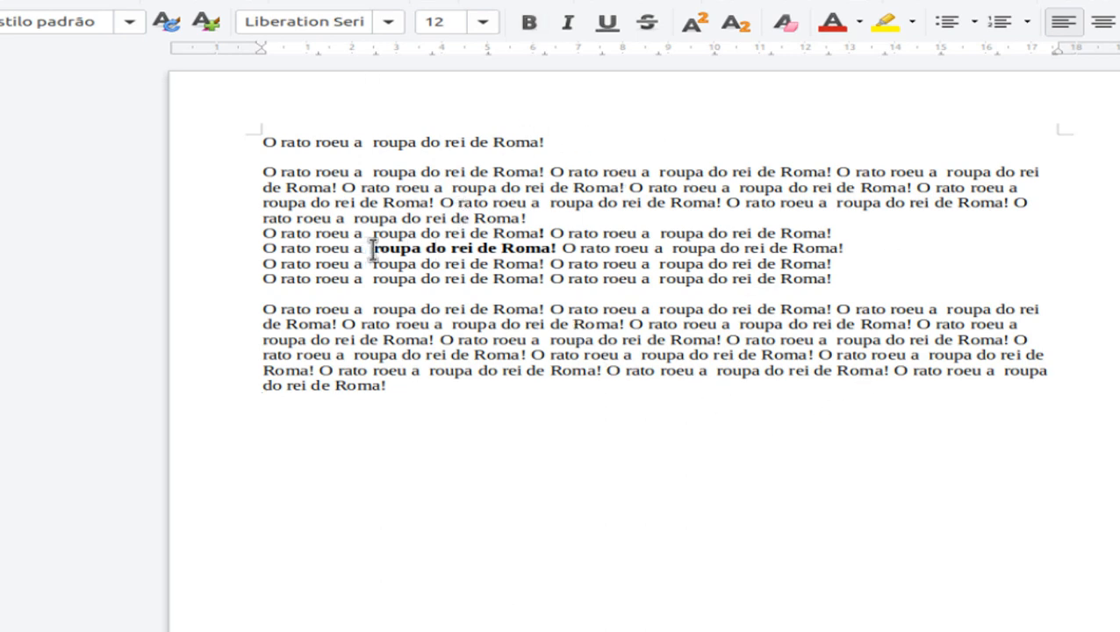
- Toggle the bold of the second line's phrase off, on and off again, leaving it regular, and clear the selection
{"action": "left_click_drag", "start_coordinate": [372, 249], "coordinate": [556, 246]}
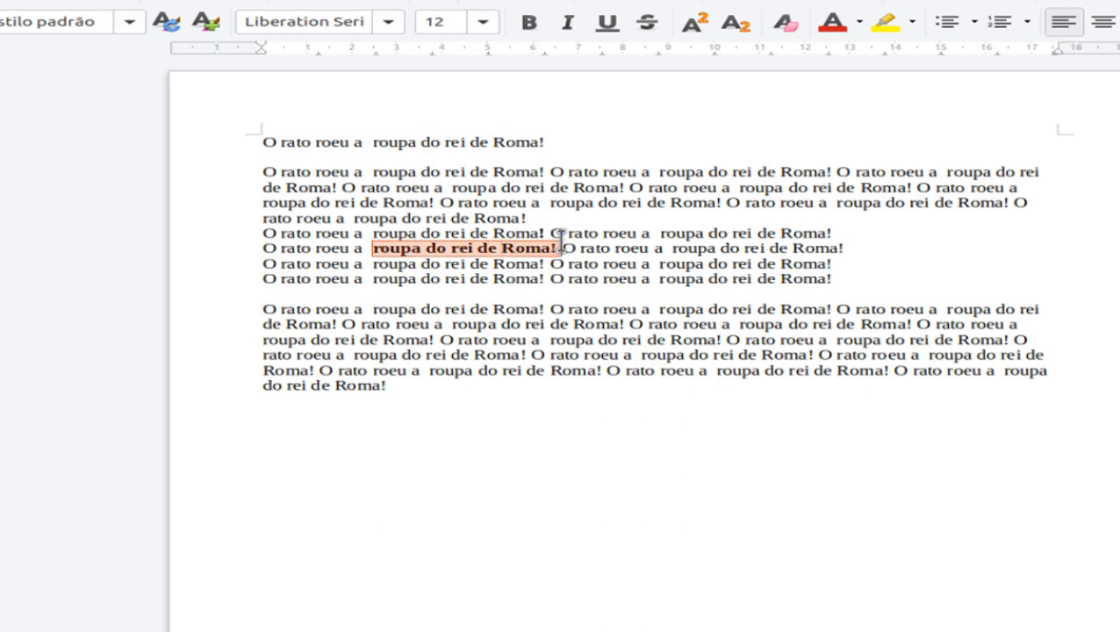
{"action": "left_click", "coordinate": [530, 27]}
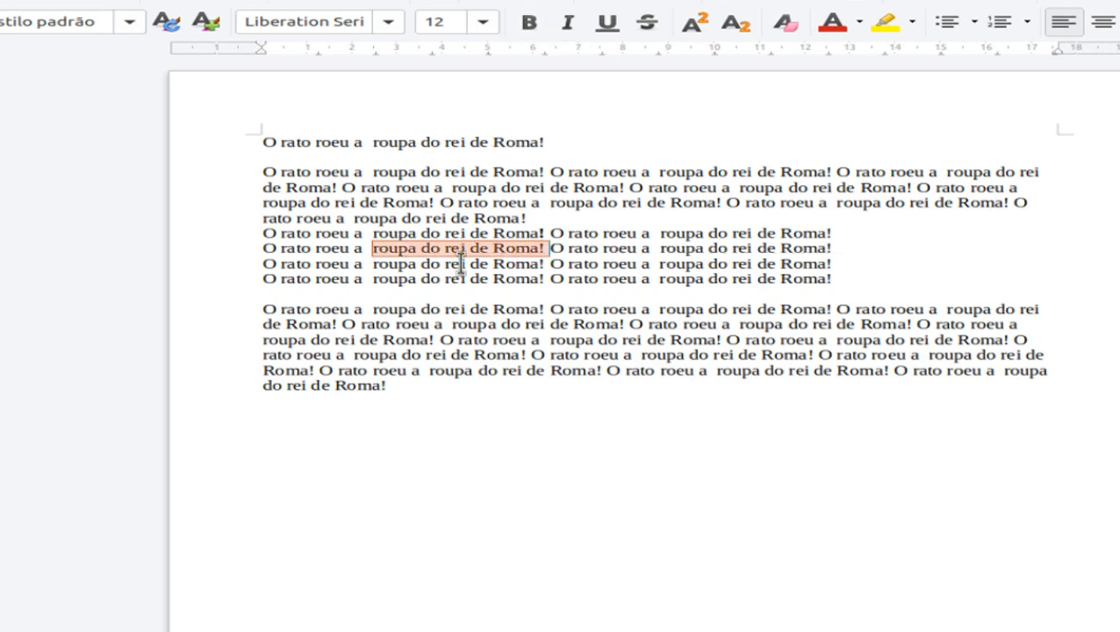
{"action": "left_click", "coordinate": [530, 22]}
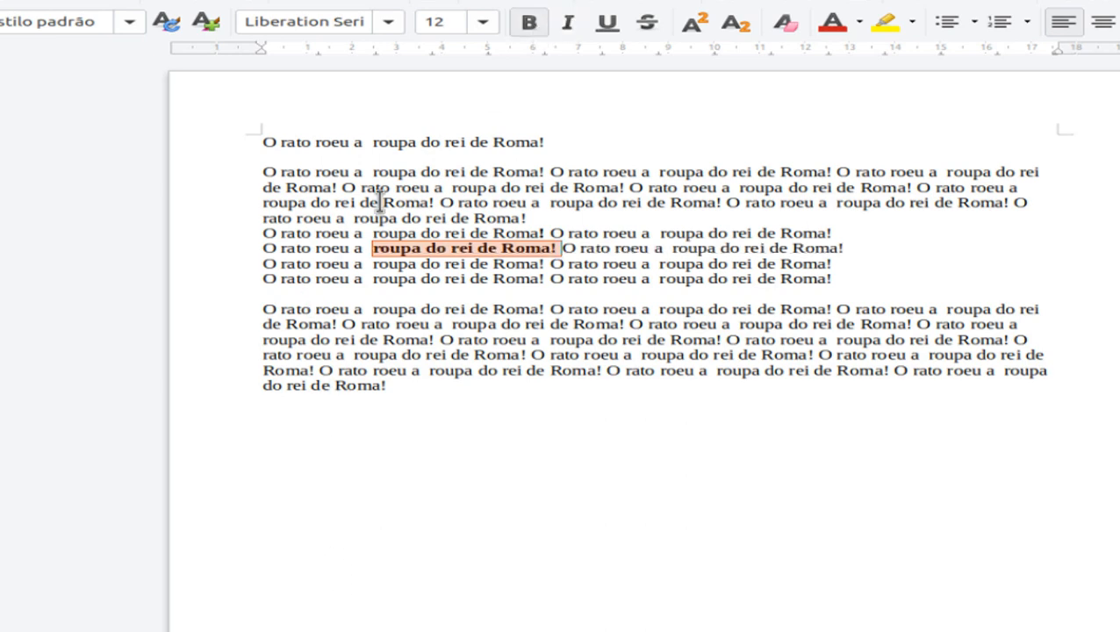
{"action": "left_click", "coordinate": [529, 22]}
{"action": "left_click", "coordinate": [440, 320]}
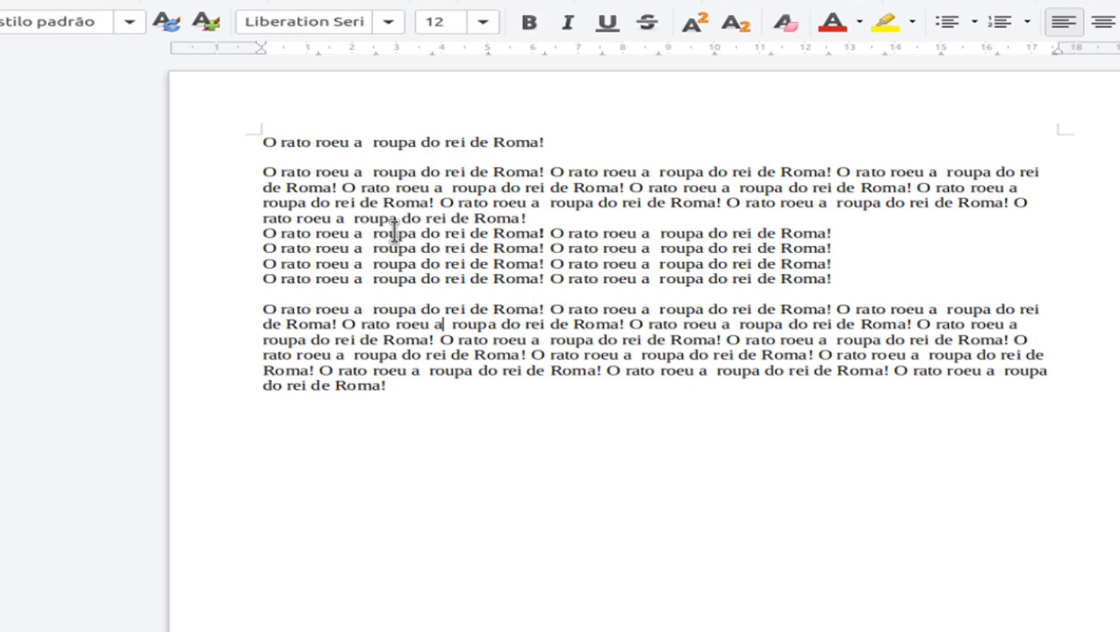
- Reapply bold to the first "roupa do rei de Roma!" in the second line of the block and clear the selection
{"action": "left_click_drag", "start_coordinate": [375, 248], "coordinate": [549, 246]}
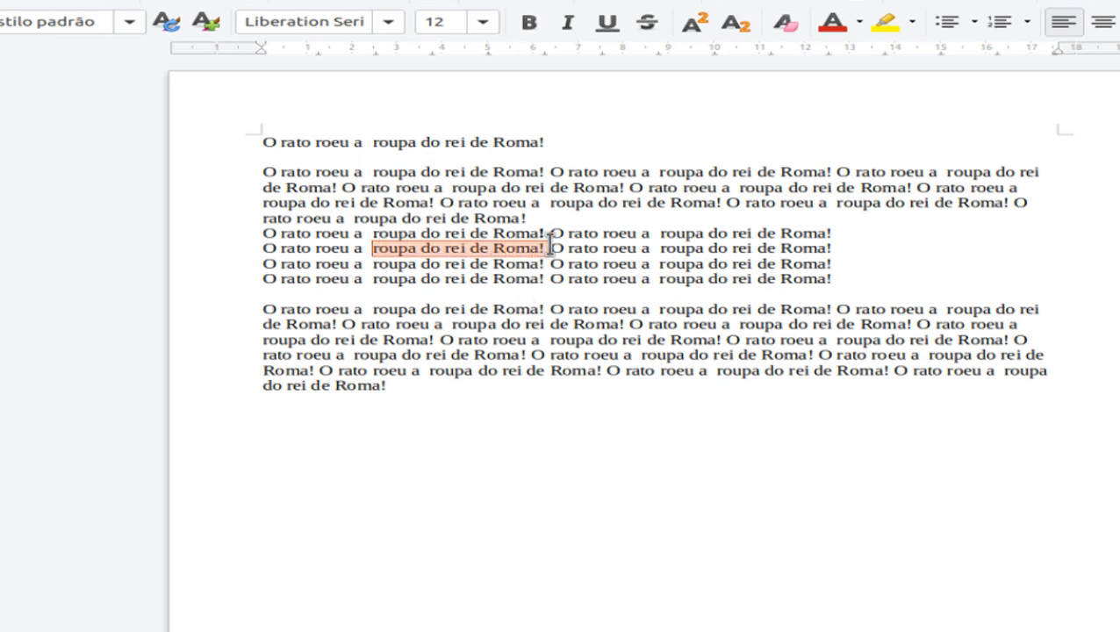
{"action": "left_click", "coordinate": [528, 22]}
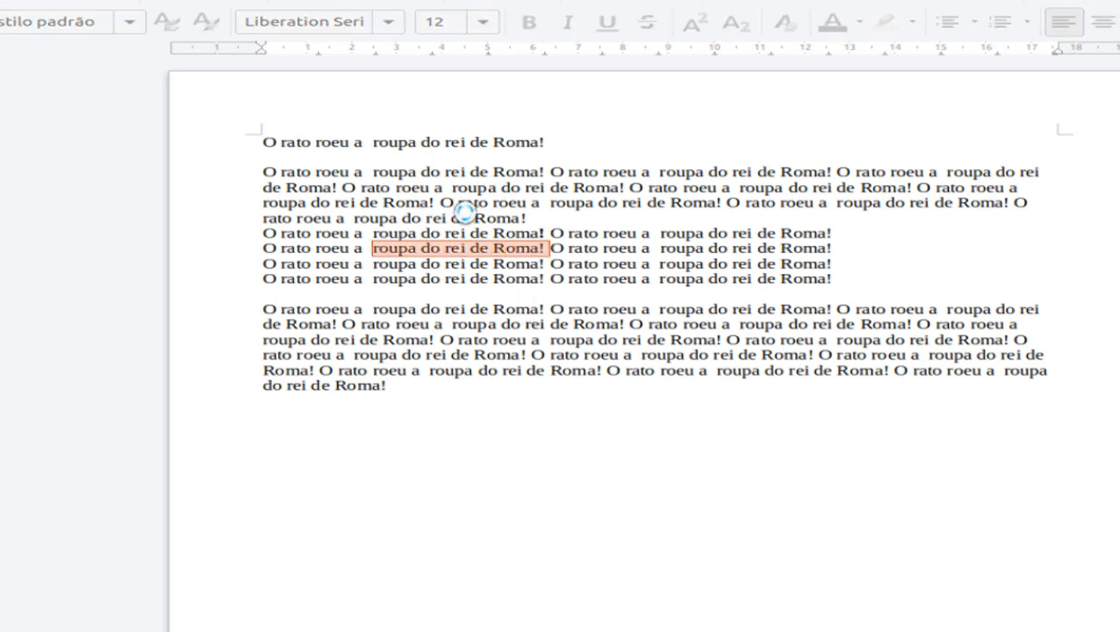
{"action": "left_click", "coordinate": [528, 23]}
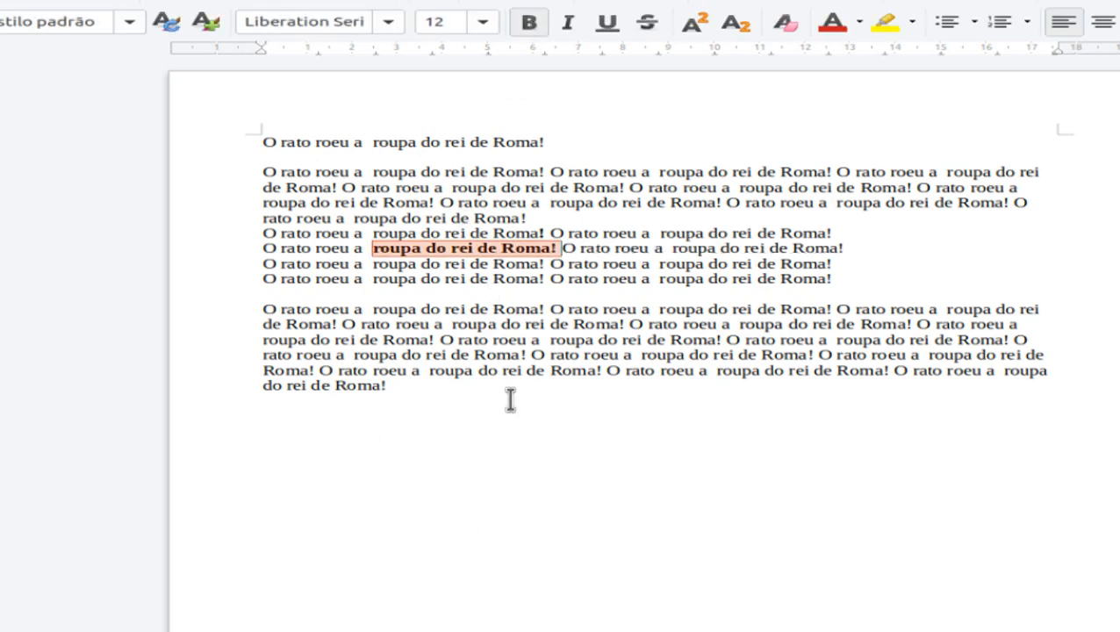
{"action": "left_click", "coordinate": [600, 263]}
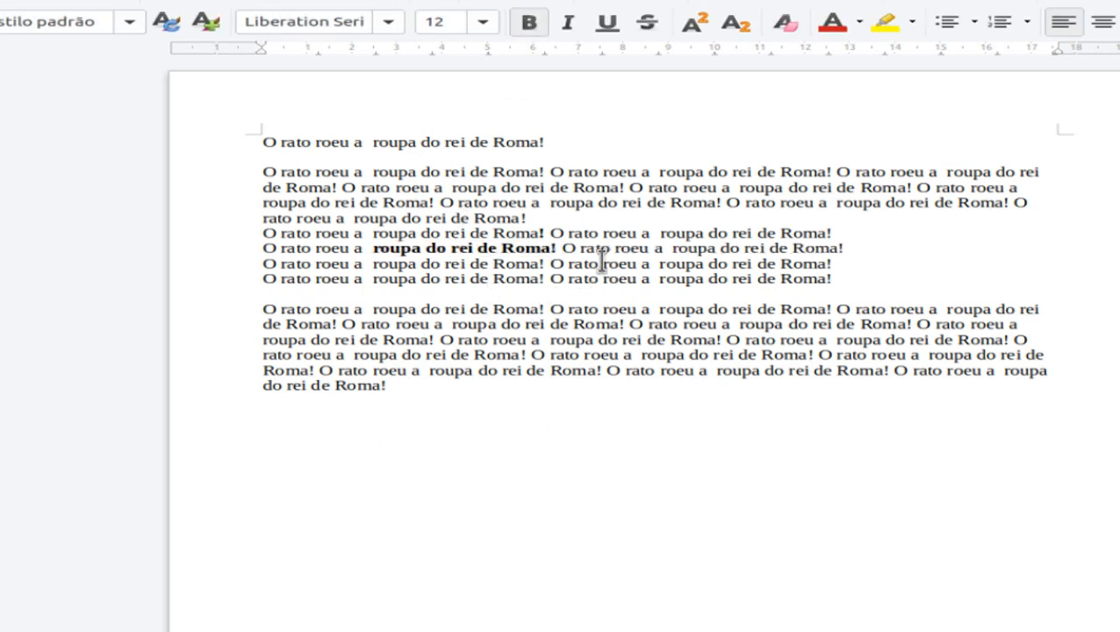
- Italicize the whole last line of the four-line block and clear the selection
{"action": "left_click_drag", "start_coordinate": [260, 280], "coordinate": [843, 280]}
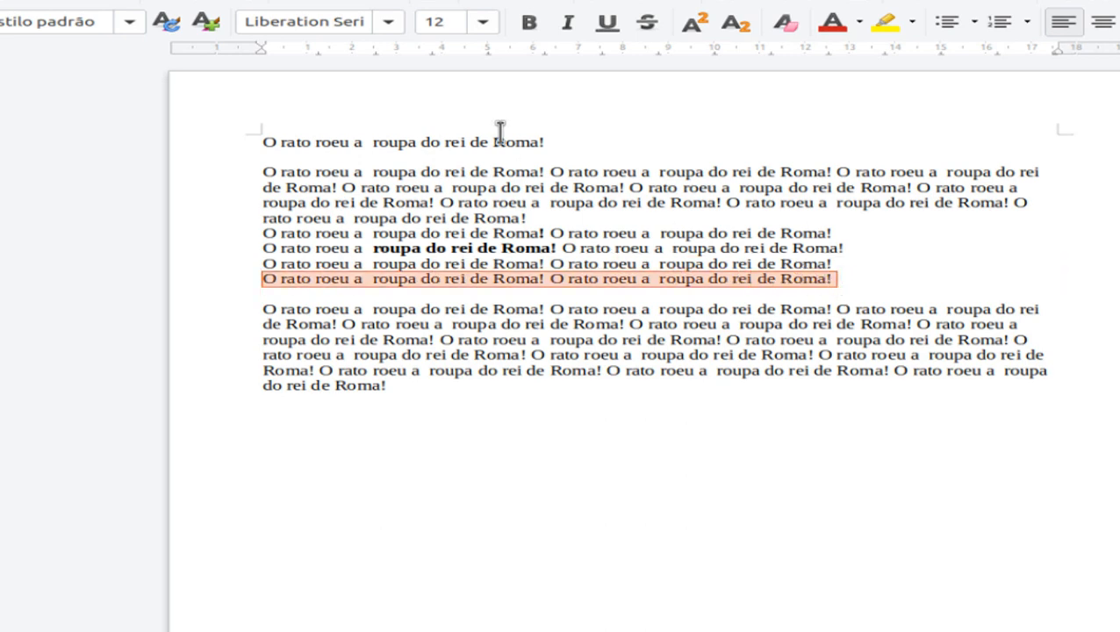
{"action": "left_click", "coordinate": [573, 23]}
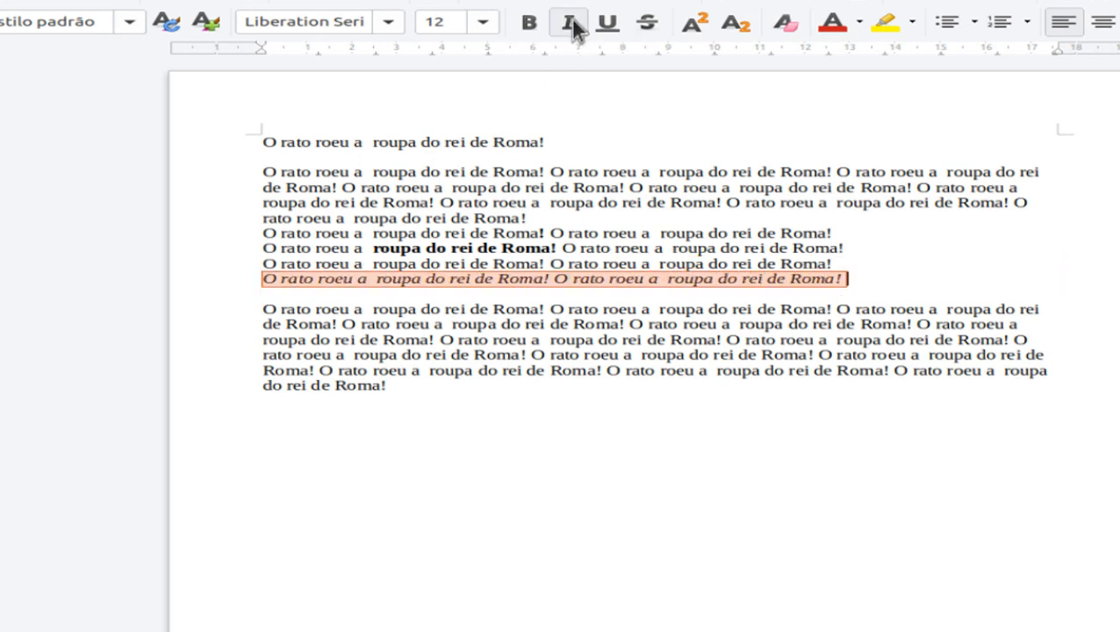
{"action": "left_click", "coordinate": [267, 292]}
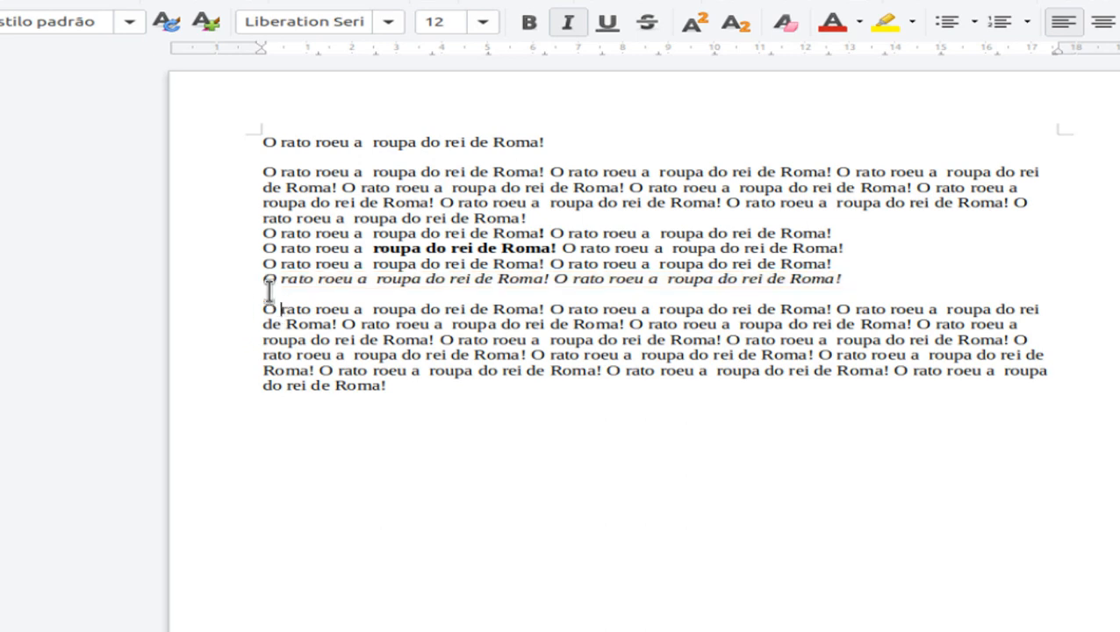
- Reselect the italic line, toggle its italics off and back on, and clear the selection
{"action": "left_click_drag", "start_coordinate": [268, 291], "coordinate": [638, 278]}
{"action": "left_click", "coordinate": [633, 278]}
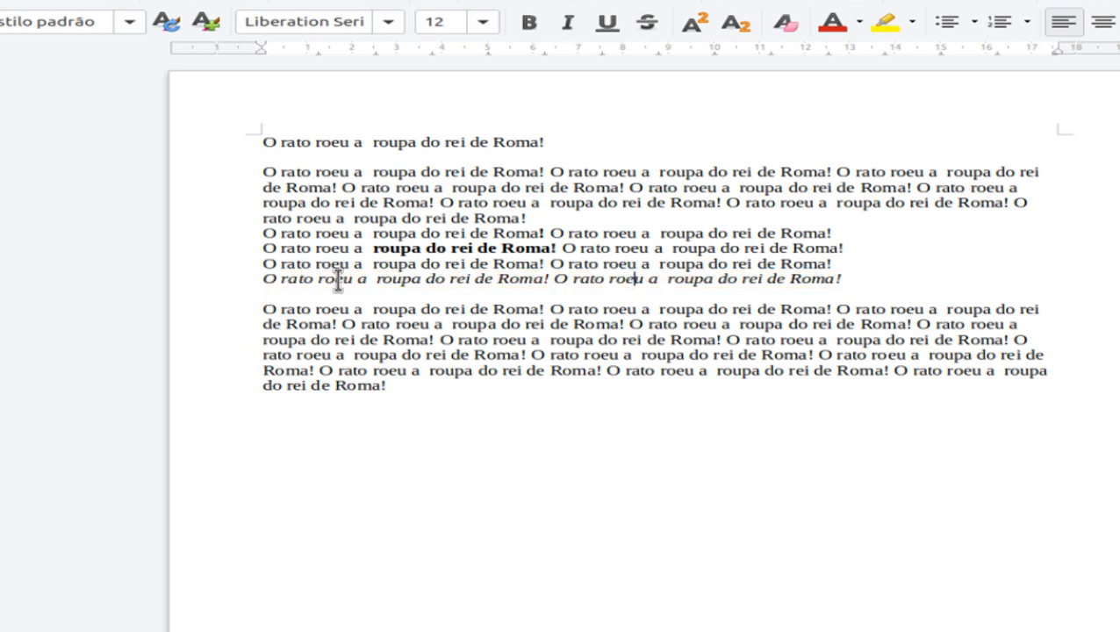
{"action": "left_click_drag", "start_coordinate": [255, 280], "coordinate": [888, 272]}
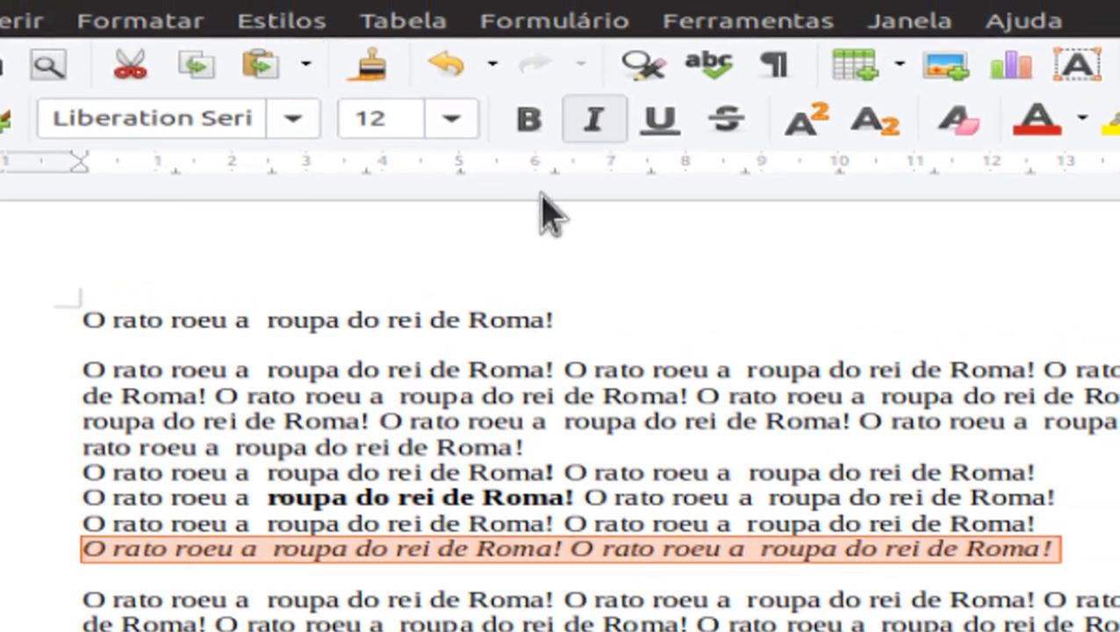
{"action": "left_click", "coordinate": [597, 126]}
{"action": "key", "text": "shift+Home"}
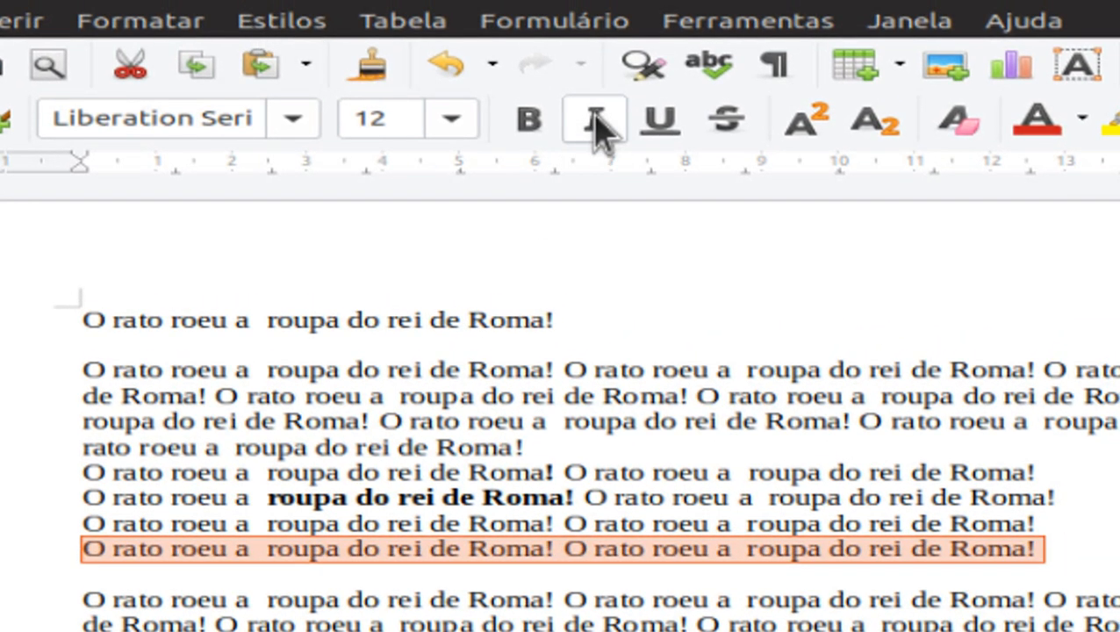
{"action": "left_click", "coordinate": [594, 123]}
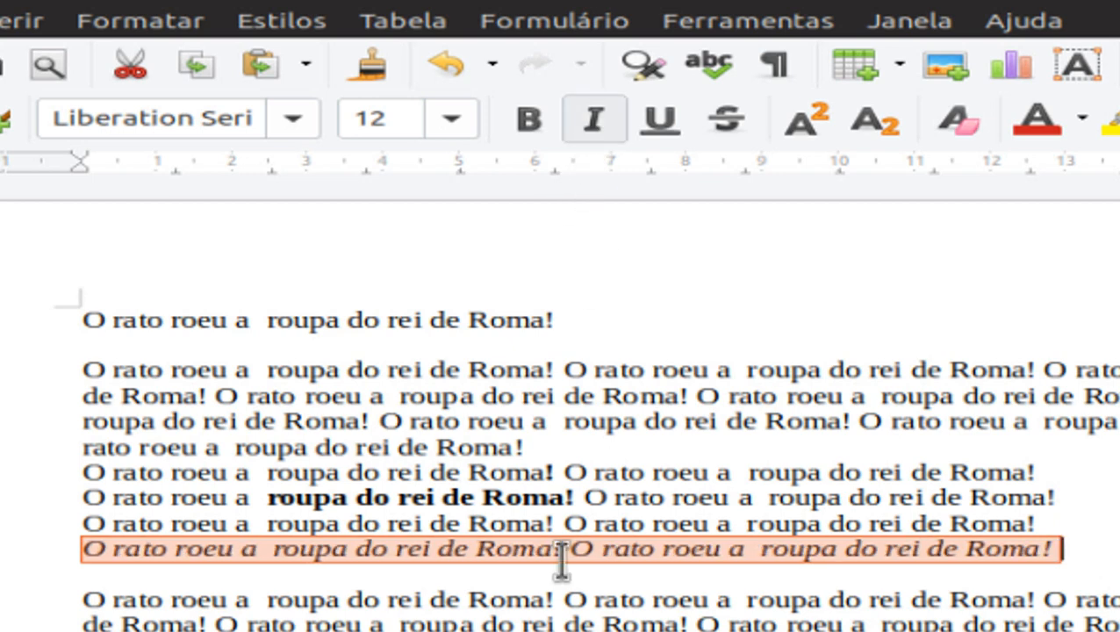
{"action": "key", "text": "Right"}
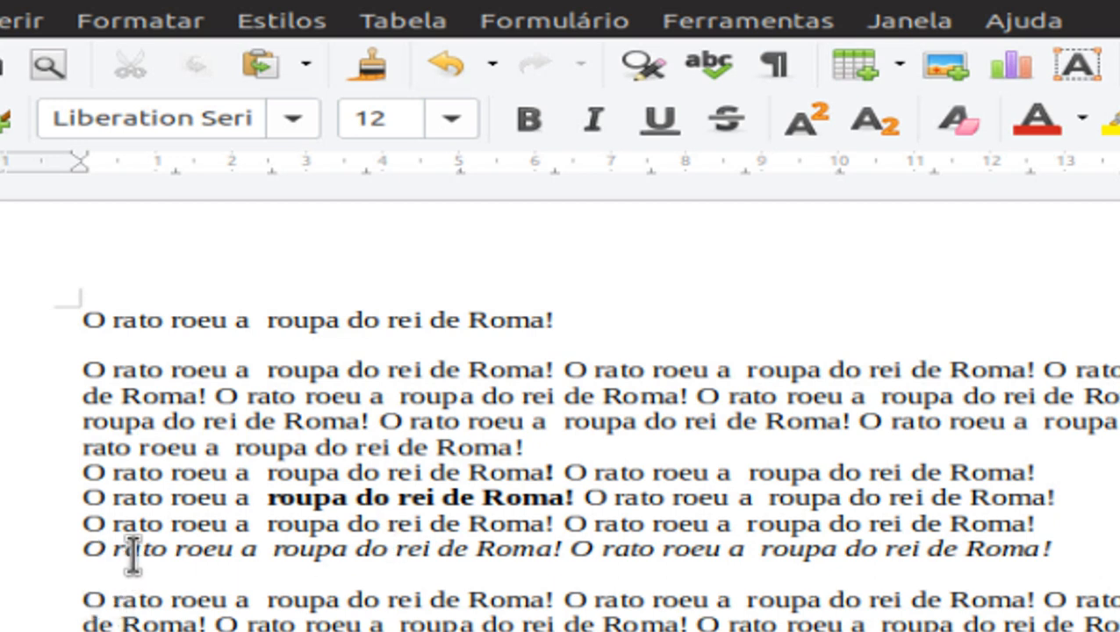
- Underline the whole first line of the four-line block and clear the selection
{"action": "left_click_drag", "start_coordinate": [84, 472], "coordinate": [1056, 474]}
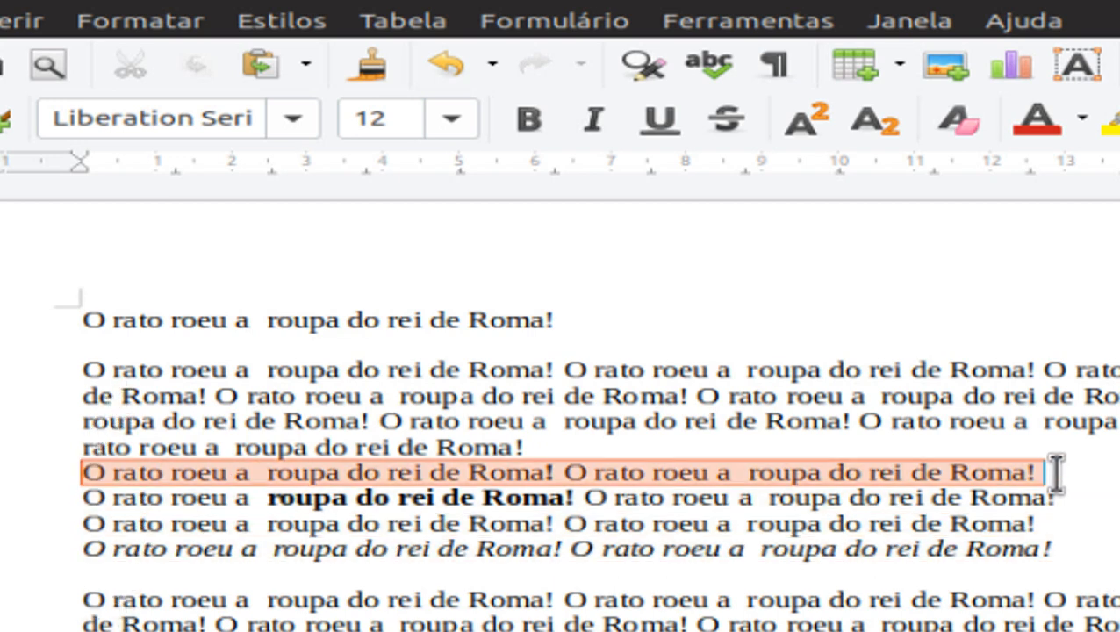
{"action": "left_click", "coordinate": [658, 120]}
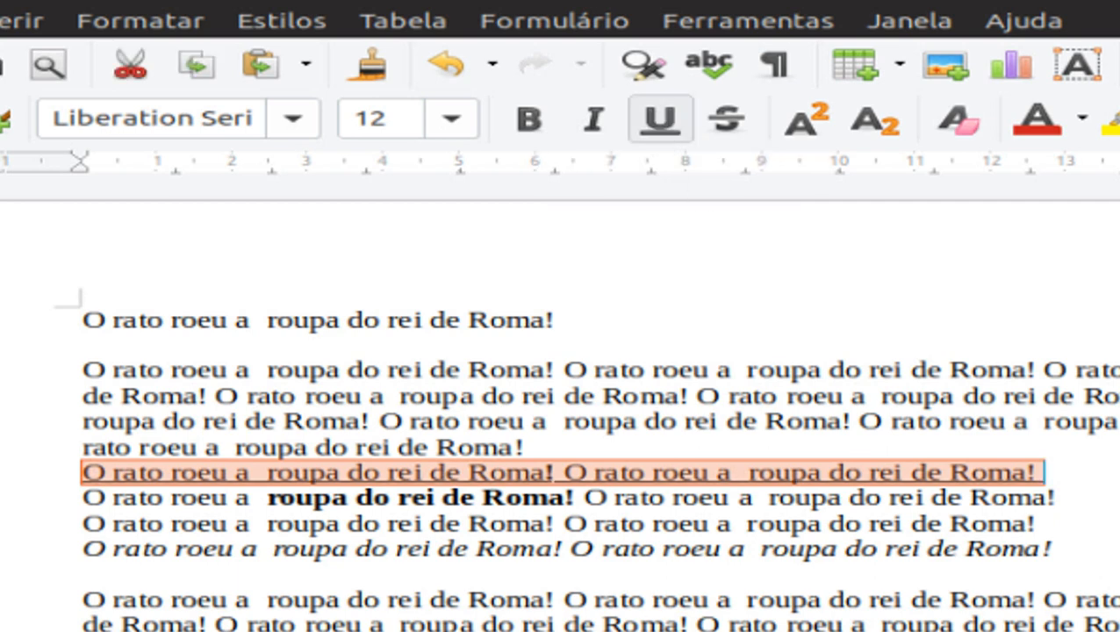
{"action": "left_click", "coordinate": [360, 618]}
- Remove the underline from the first line of the four-line block and clear the selection
{"action": "left_click_drag", "start_coordinate": [73, 469], "coordinate": [1077, 471]}
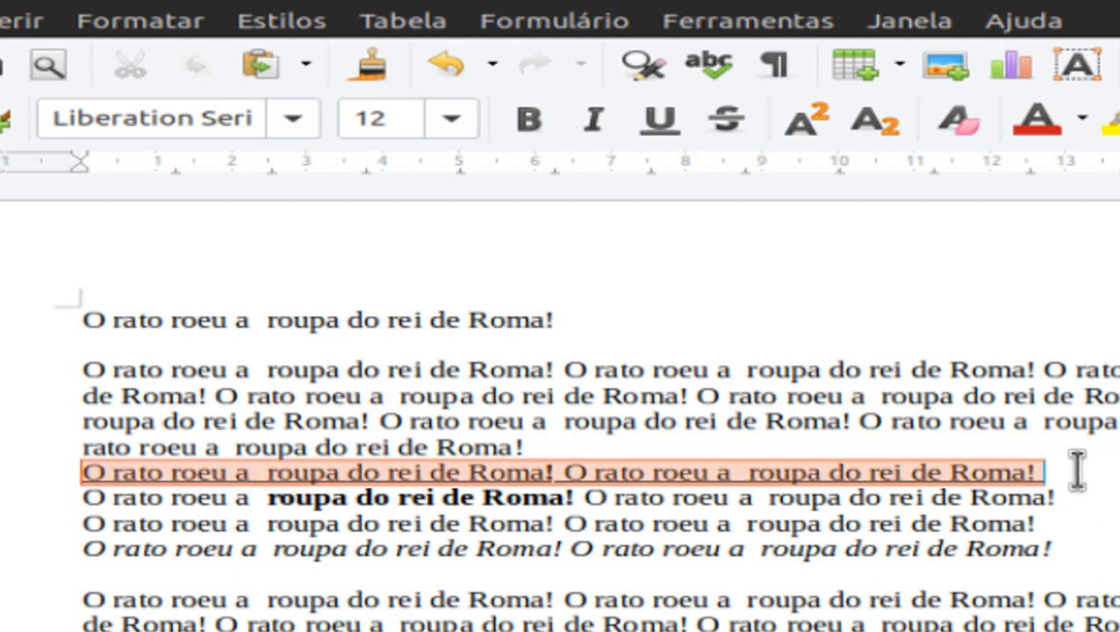
{"action": "left_click", "coordinate": [671, 127]}
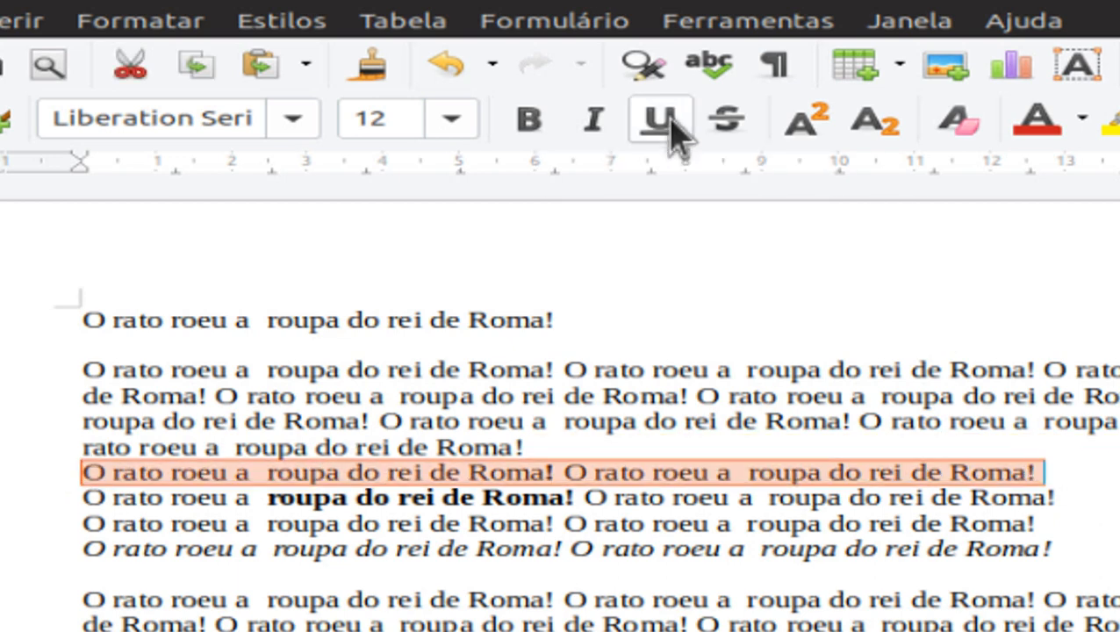
{"action": "left_click", "coordinate": [91, 601]}
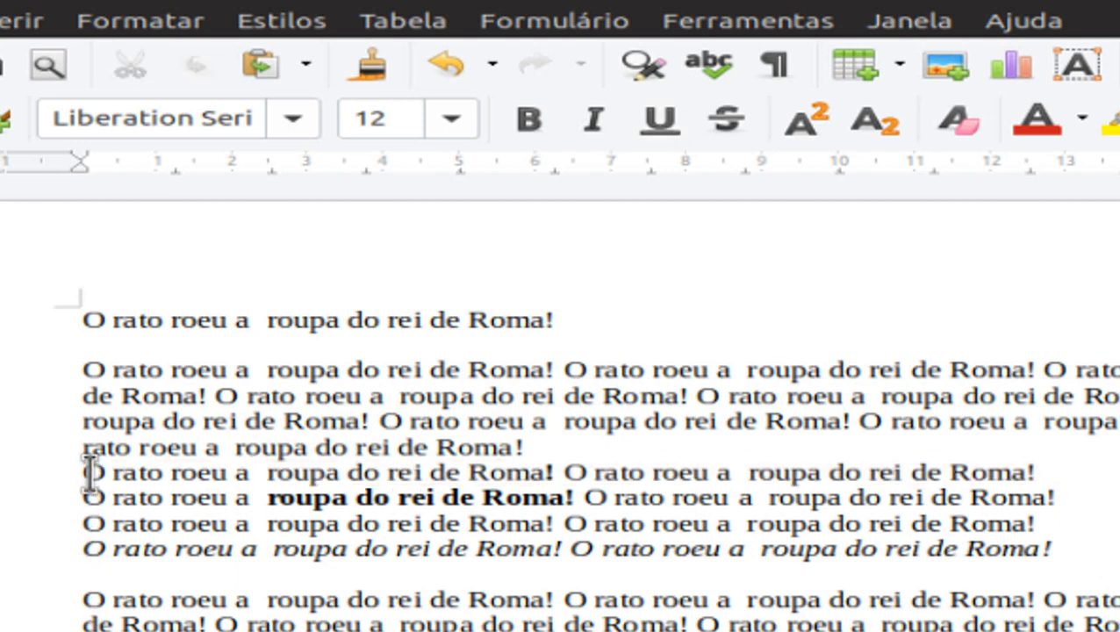
- Underline the first line of the four-line block again and clear the selection
{"action": "left_click_drag", "start_coordinate": [92, 472], "coordinate": [1116, 465]}
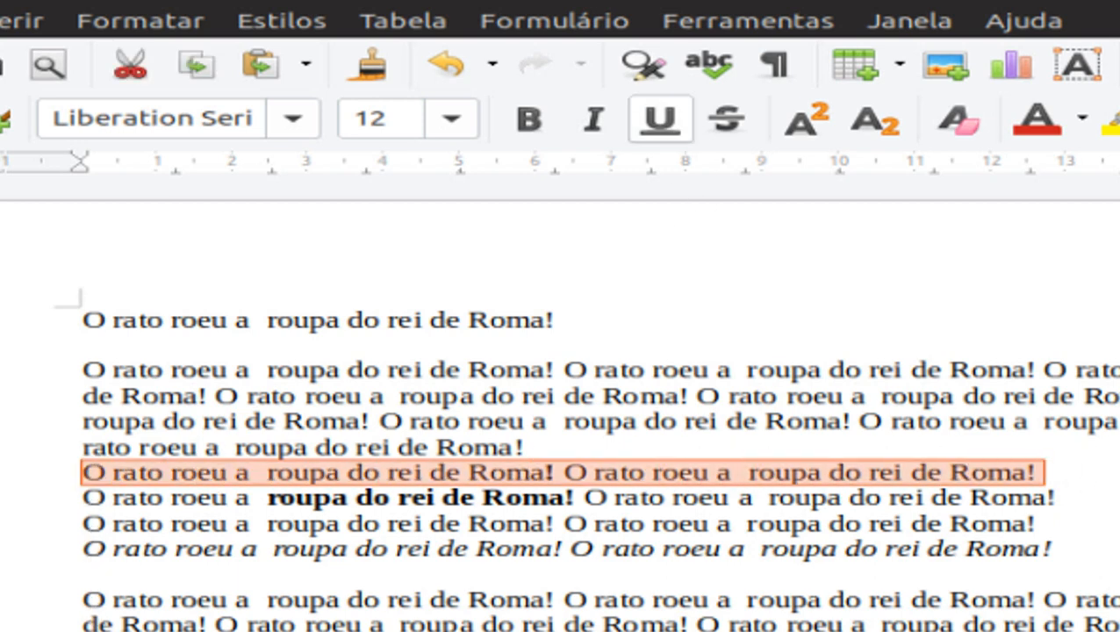
{"action": "left_click", "coordinate": [667, 144]}
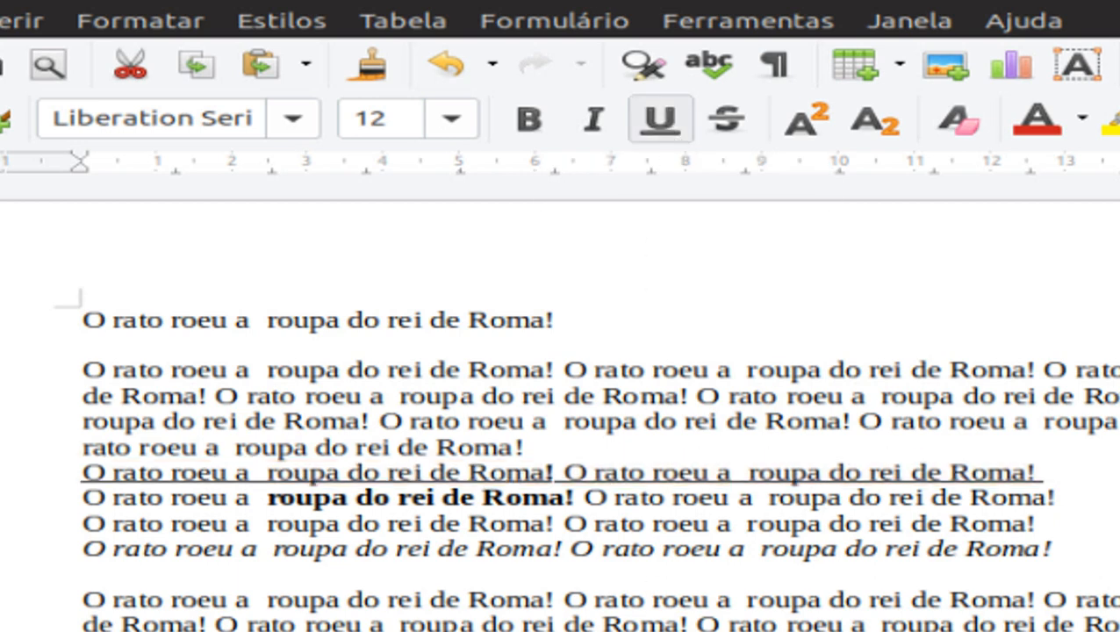
{"action": "left_click", "coordinate": [241, 619]}
- Add bold and italic to the underlined first line of the four-line block
{"action": "left_click_drag", "start_coordinate": [77, 470], "coordinate": [1086, 462]}
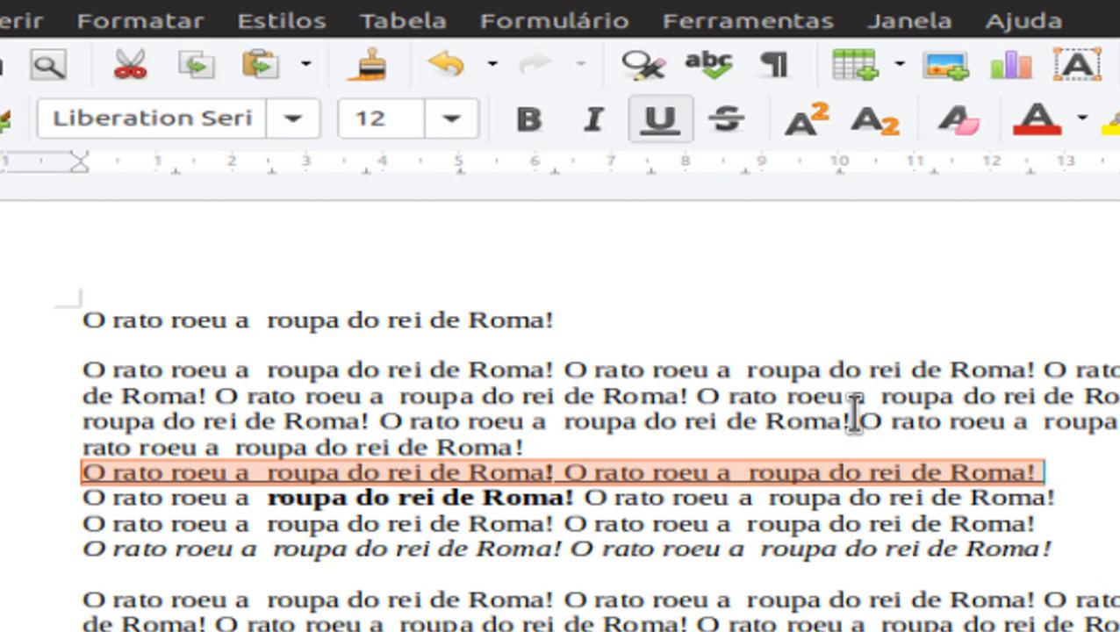
{"action": "left_click", "coordinate": [529, 121]}
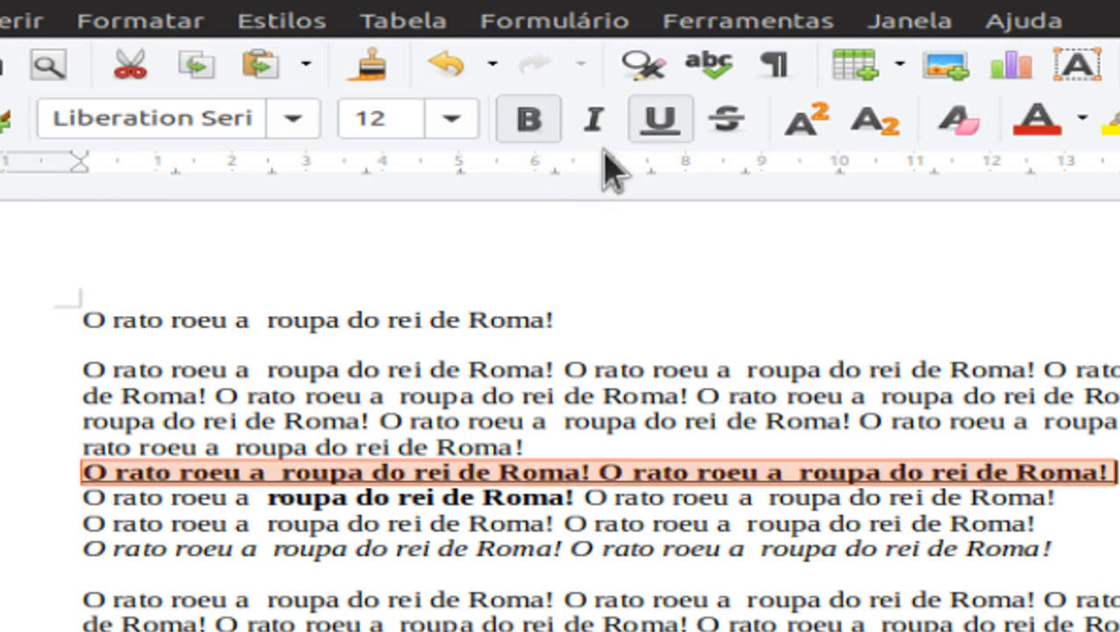
{"action": "left_click", "coordinate": [594, 120]}
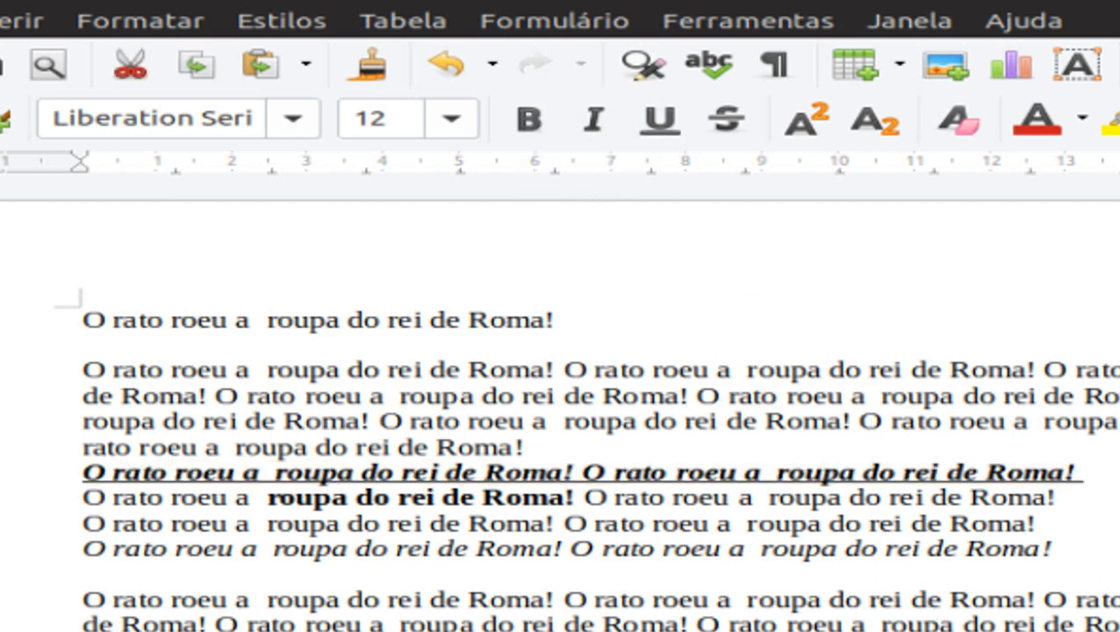
- Remove the underline and italic from the first line of the four-line block, keeping it bold
{"action": "left_click_drag", "start_coordinate": [76, 471], "coordinate": [1113, 462]}
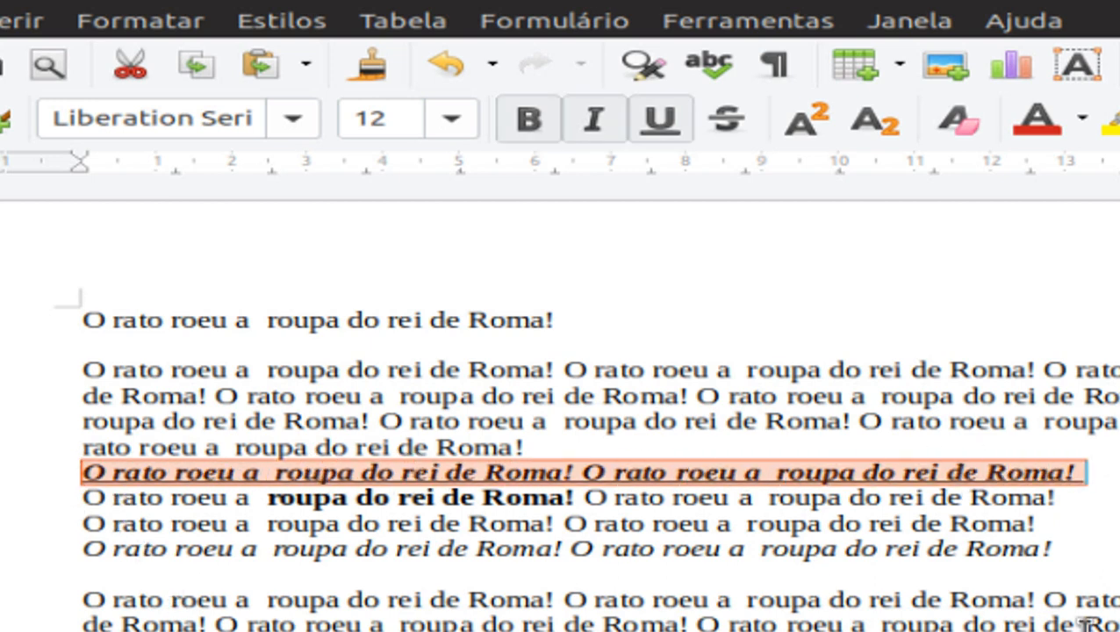
{"action": "left_click", "coordinate": [655, 124]}
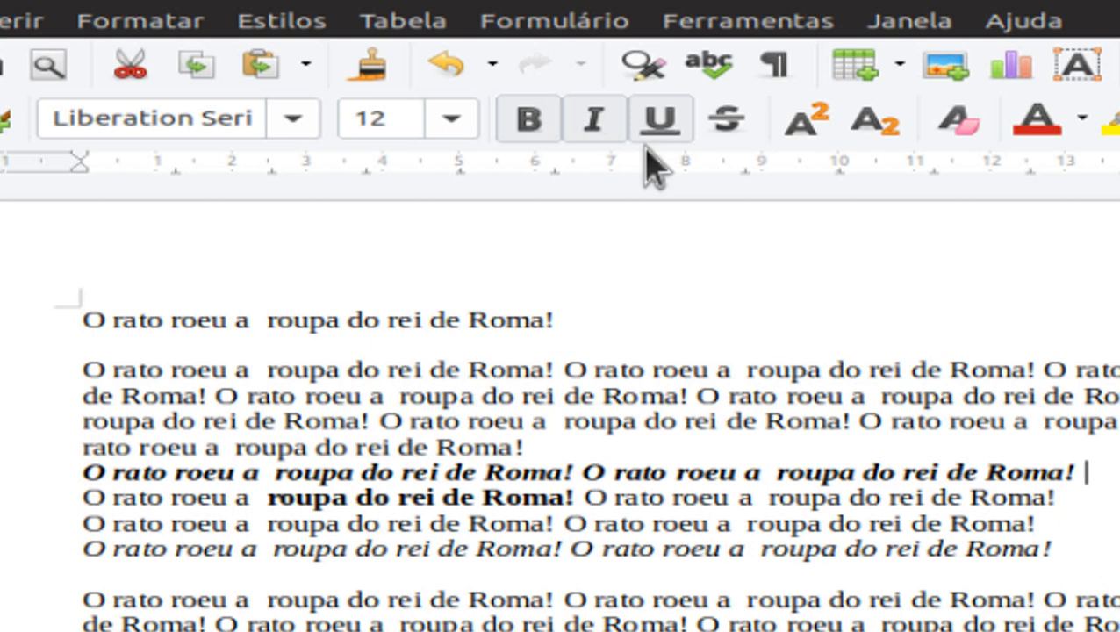
{"action": "left_click", "coordinate": [595, 123]}
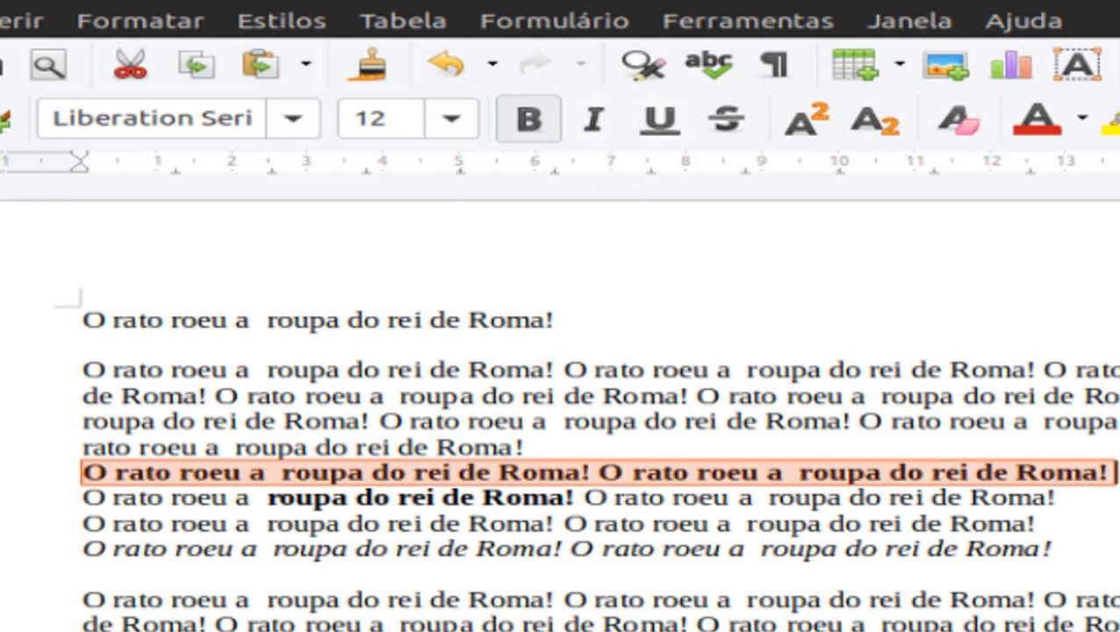
- Remove the bold from the first line of the four-line block and clear the selection
{"action": "left_click", "coordinate": [532, 123]}
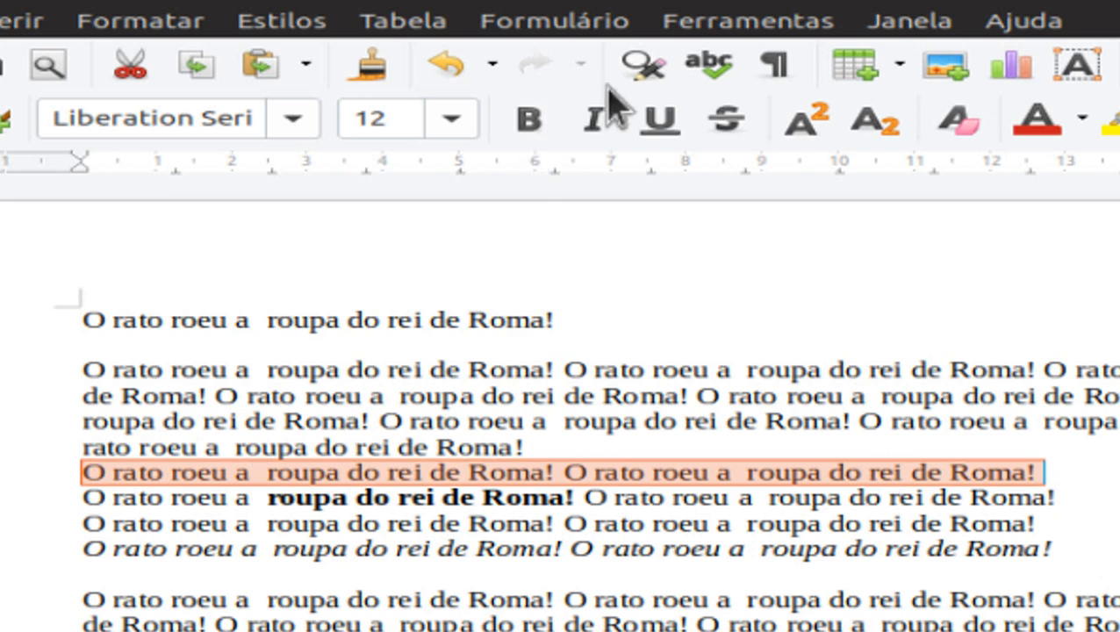
{"action": "left_click", "coordinate": [583, 508]}
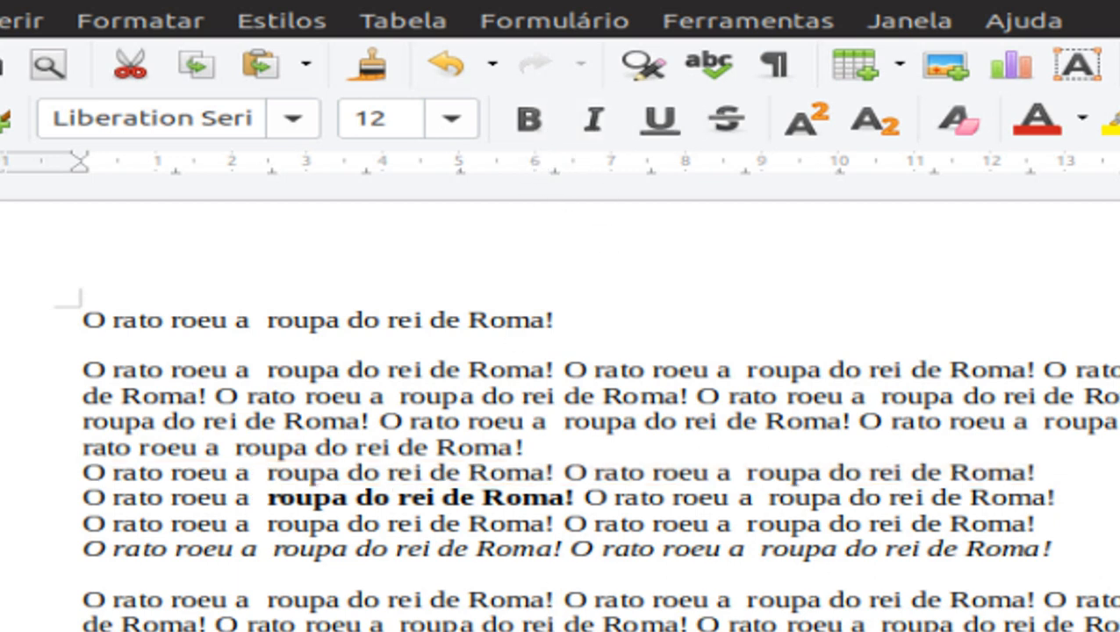
- Strike through the first line of the last paragraph and remove that strikethrough again
{"action": "left_click_drag", "start_coordinate": [67, 599], "coordinate": [1116, 603]}
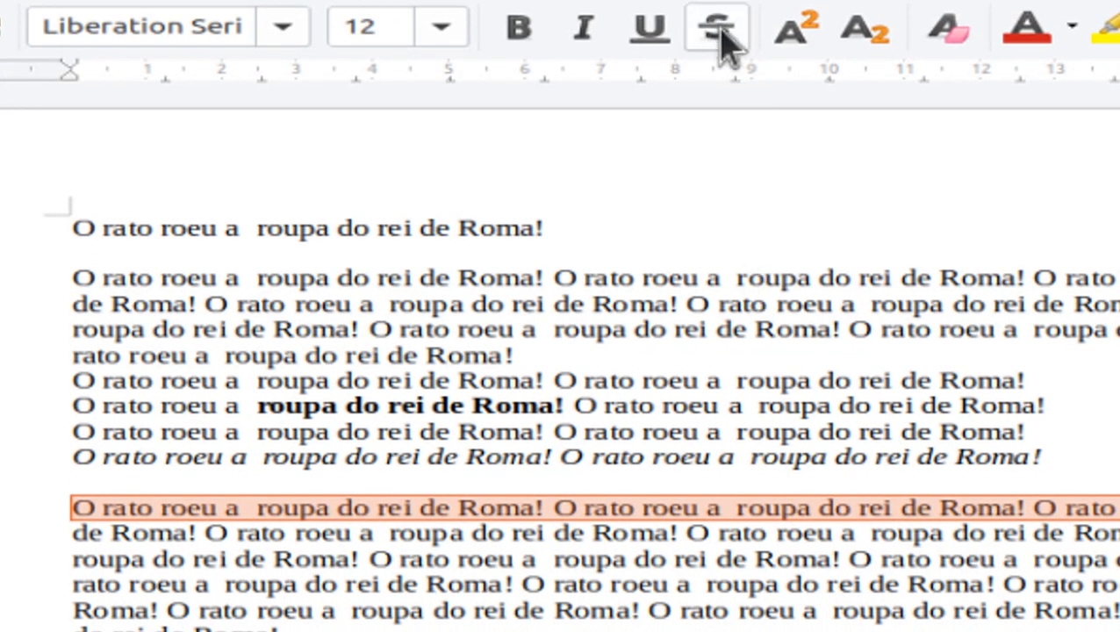
{"action": "left_click", "coordinate": [720, 33]}
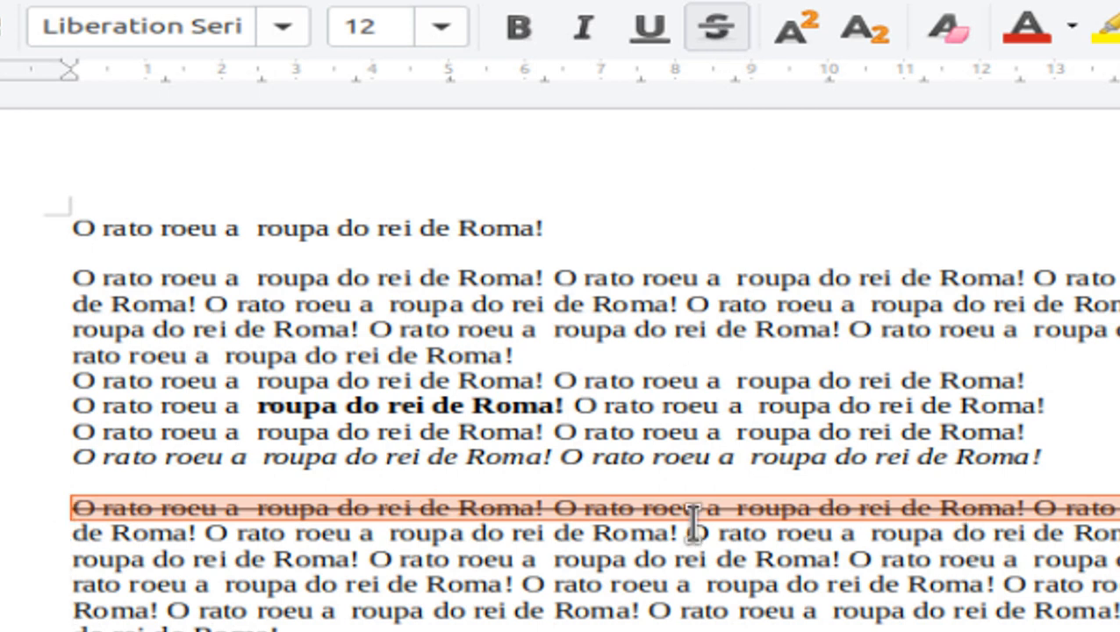
{"action": "left_click", "coordinate": [194, 559]}
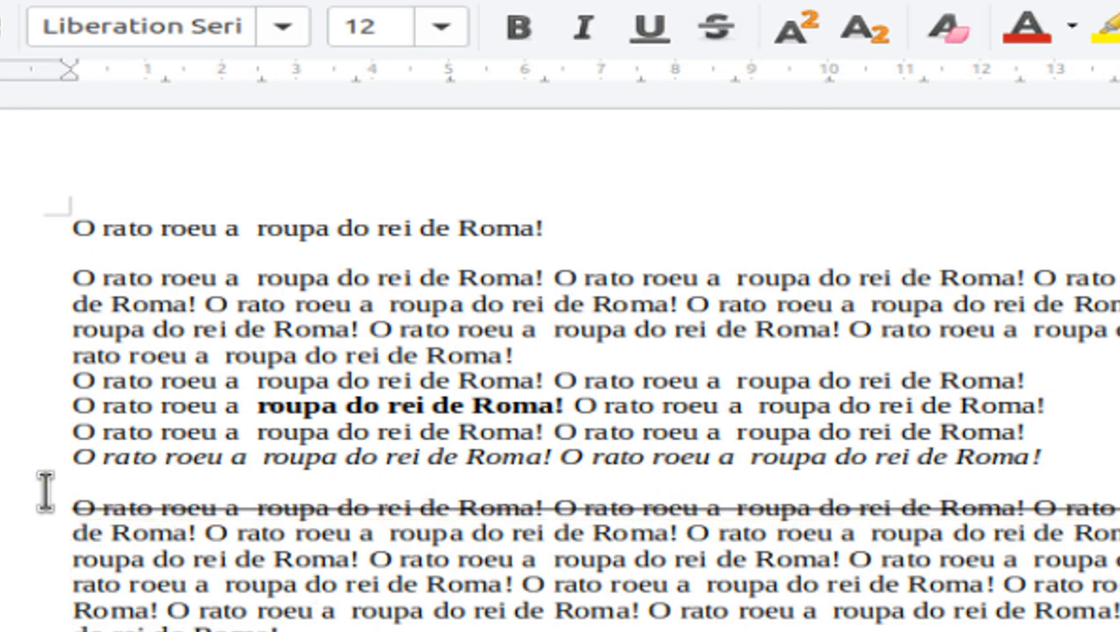
{"action": "left_click_drag", "start_coordinate": [57, 496], "coordinate": [1113, 509]}
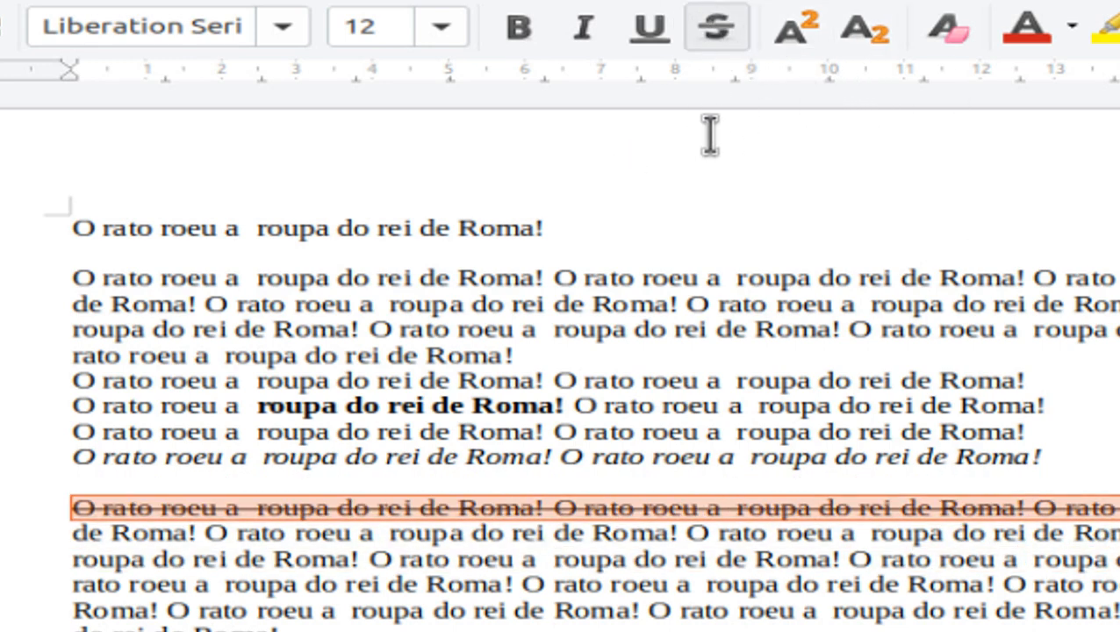
{"action": "left_click", "coordinate": [717, 27]}
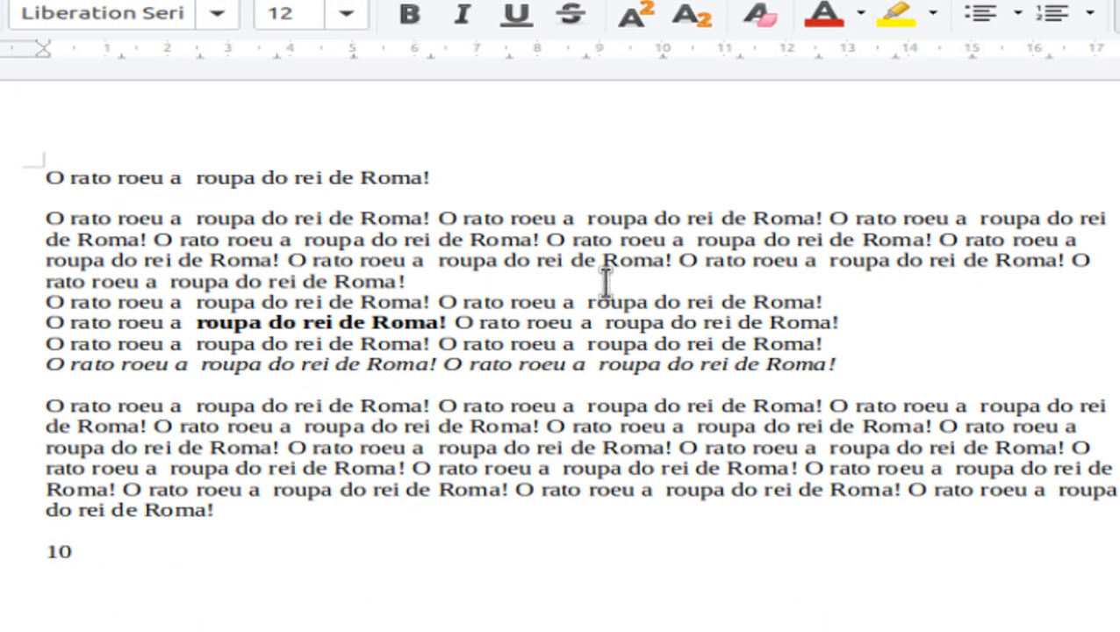
- Add a superscript 5 to the 10 below the last paragraph and enter 1000 with a superscript 5 beside it
{"action": "left_click", "coordinate": [634, 18]}
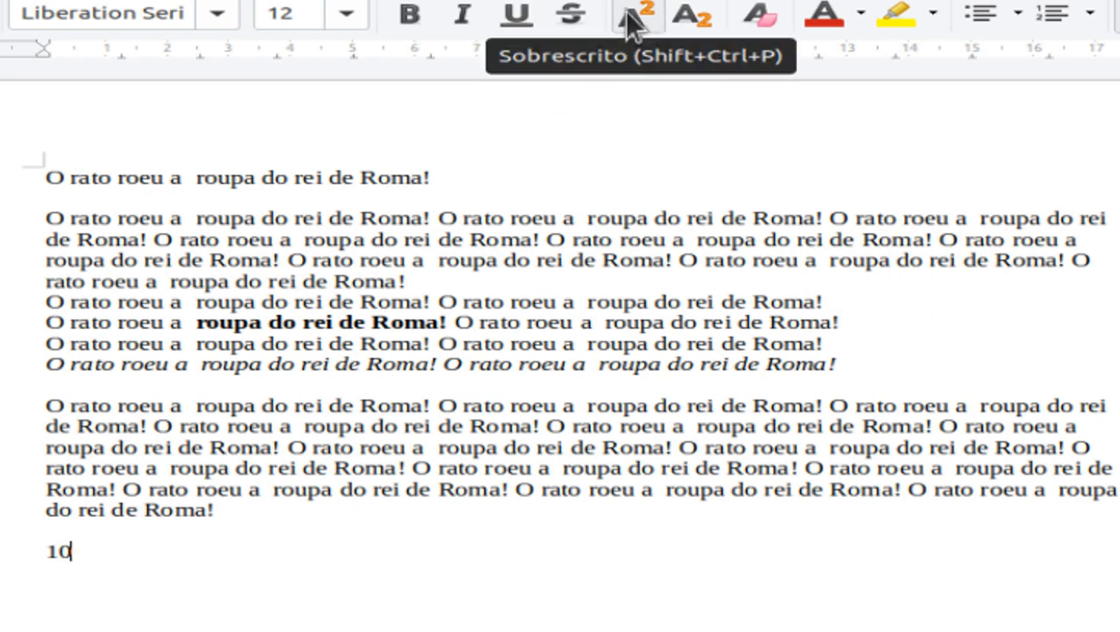
{"action": "type", "text": "5"}
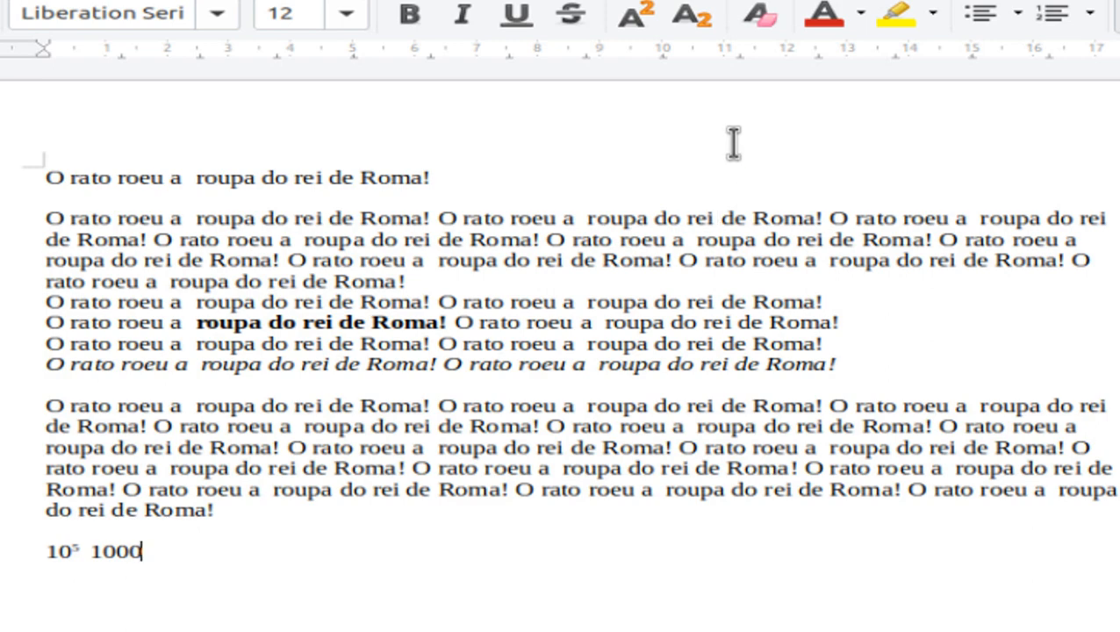
{"action": "left_click", "coordinate": [640, 21]}
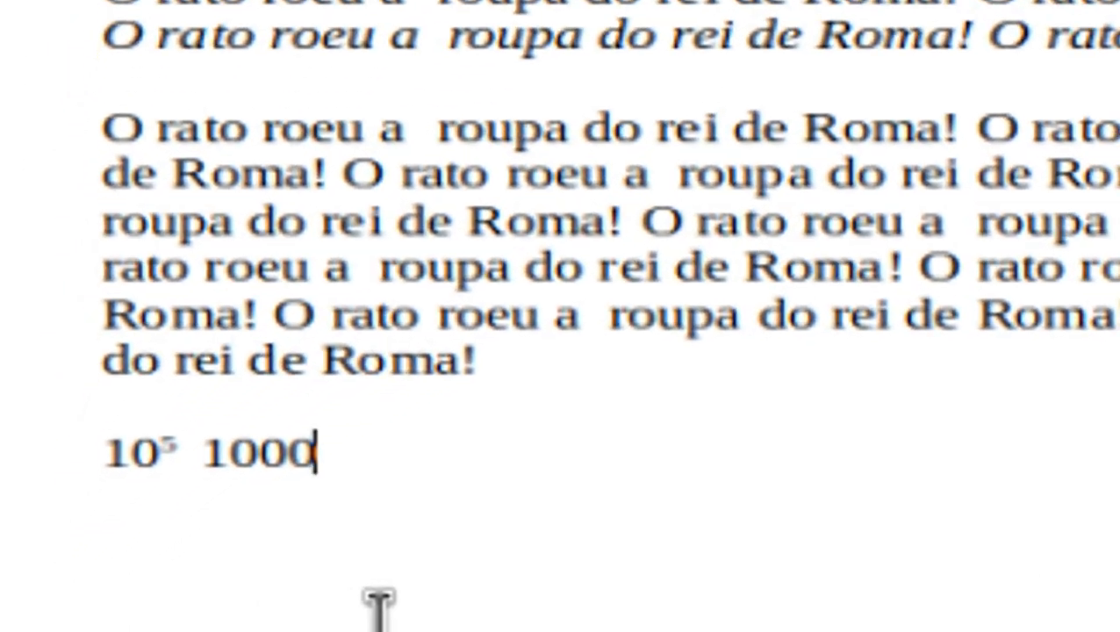
{"action": "type", "text": "5"}
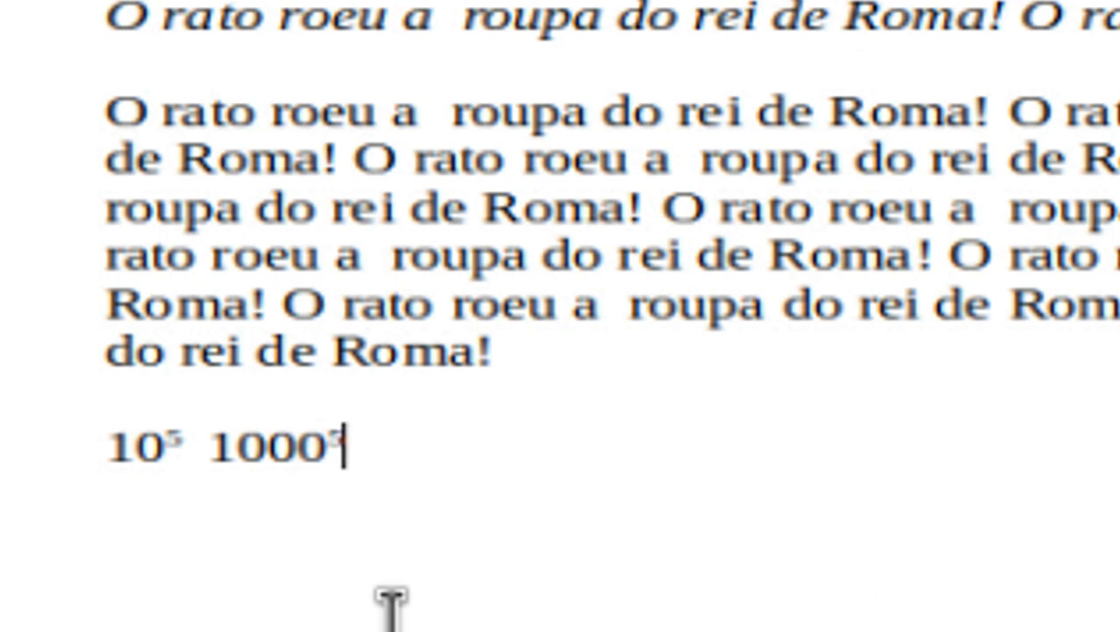
- Replace the superscript after 1000 with 10
{"action": "key", "text": "BackSpace"}
{"action": "type", "text": "0"}
{"action": "key", "text": "BackSpace"}
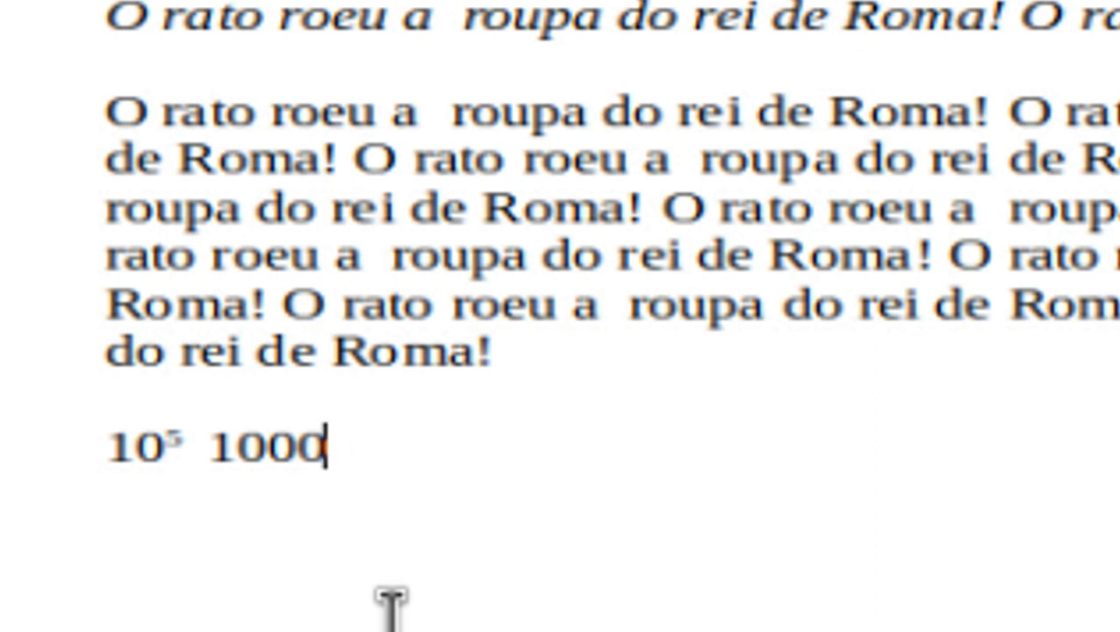
{"action": "type", "text": "10"}
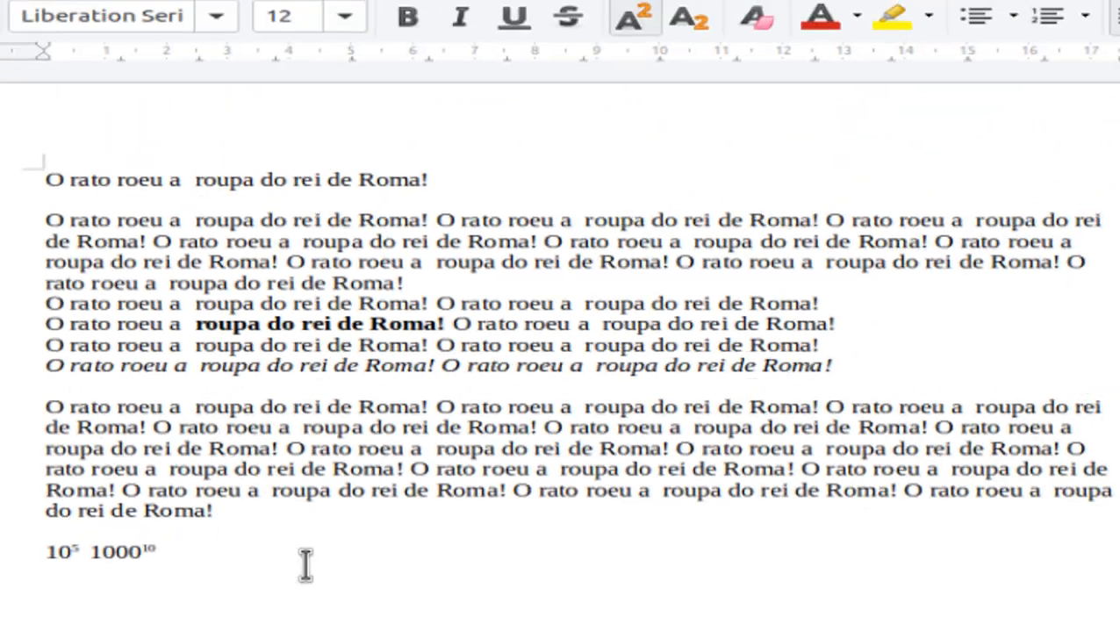
- Turn off superscript at the end of the number line and add 10 followed by the subscript text 2 100
{"action": "left_click_drag", "start_coordinate": [310, 453], "coordinate": [348, 352]}
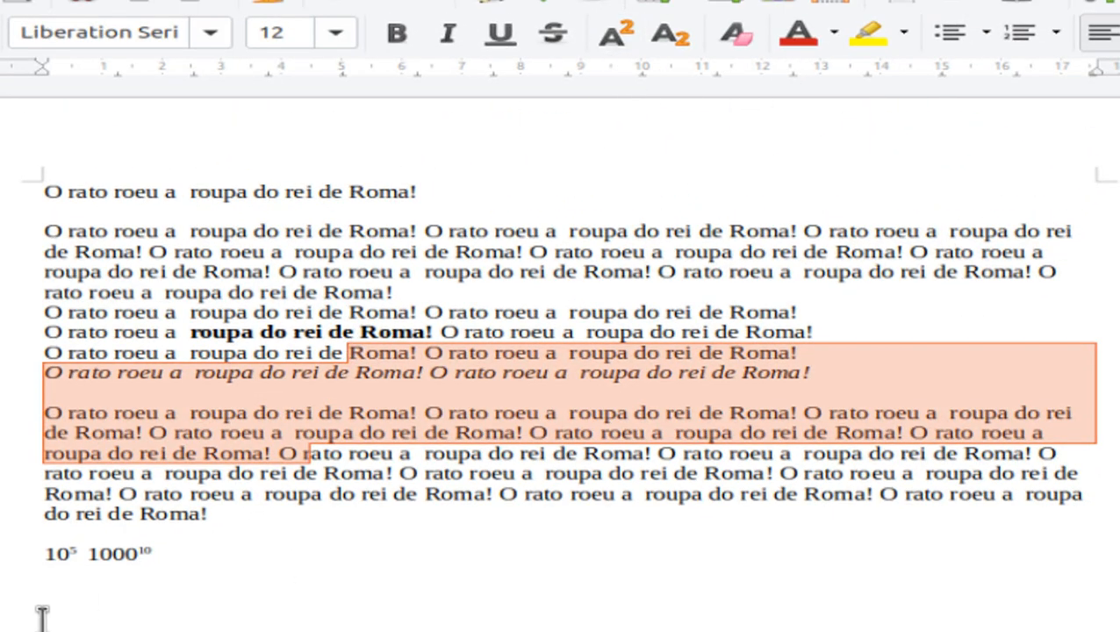
{"action": "left_click", "coordinate": [182, 555]}
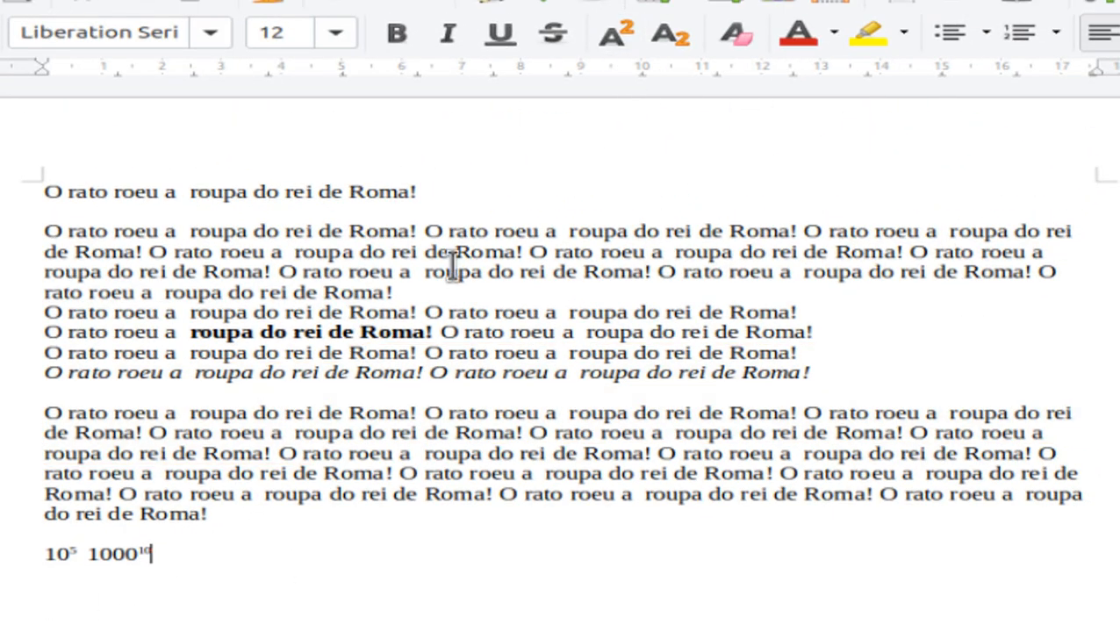
{"action": "left_click", "coordinate": [632, 39]}
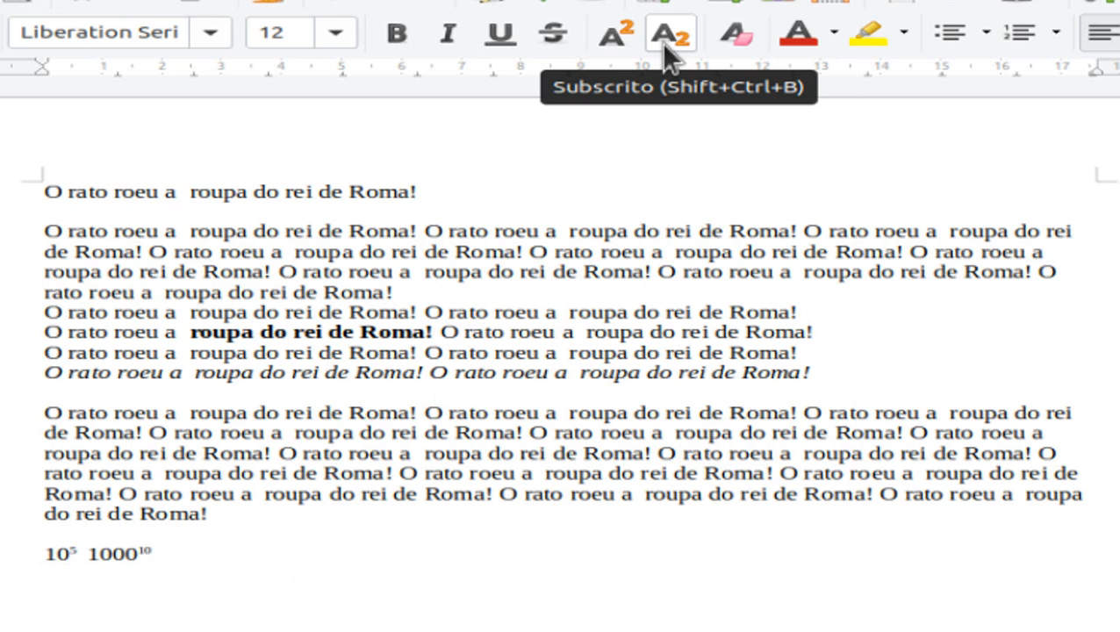
{"action": "type", "text": "10"}
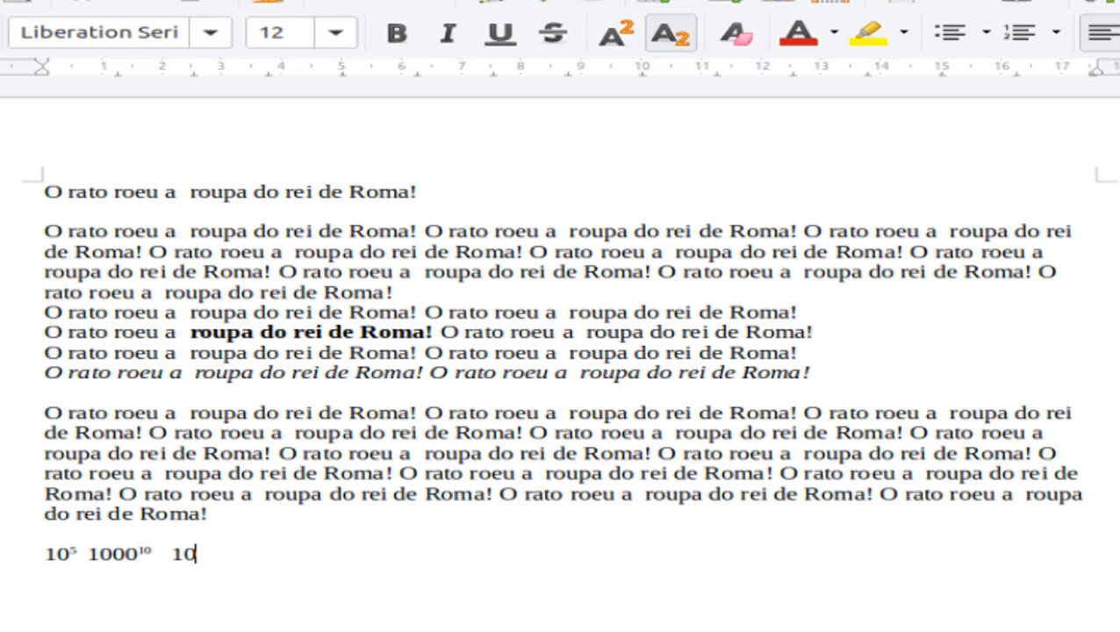
{"action": "type", "text": "2 100"}
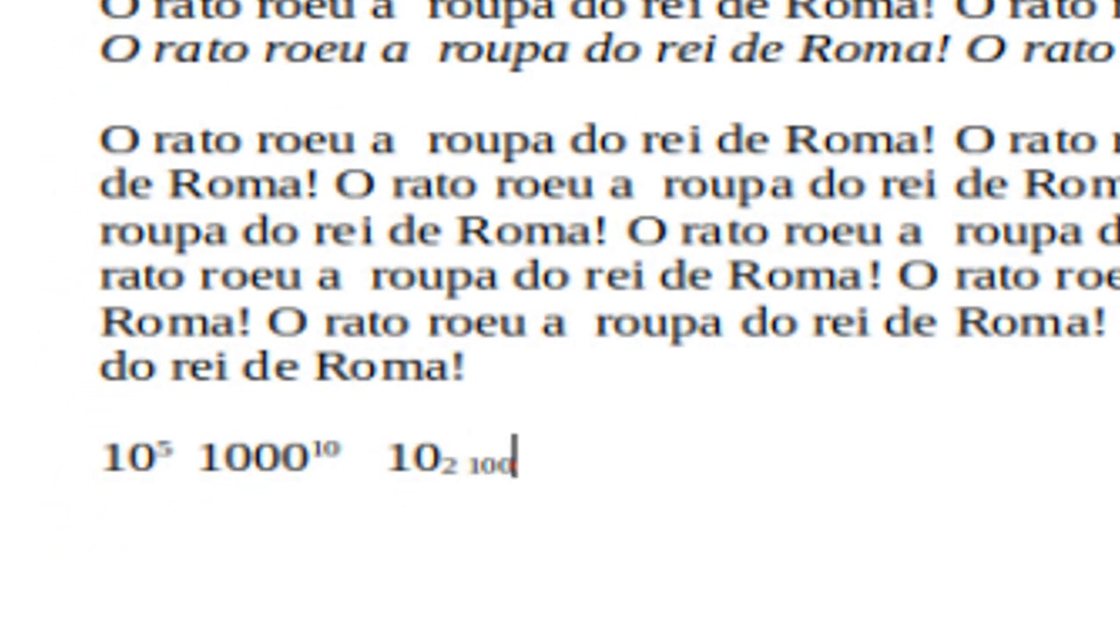
- Delete the subscripted 100 and enter a normal 100 with a subscript 5 in its place
{"action": "key", "text": "BackSpace"}
{"action": "key", "text": "BackSpace"}
{"action": "key", "text": "BackSpace"}
{"action": "key", "text": "BackSpace"}
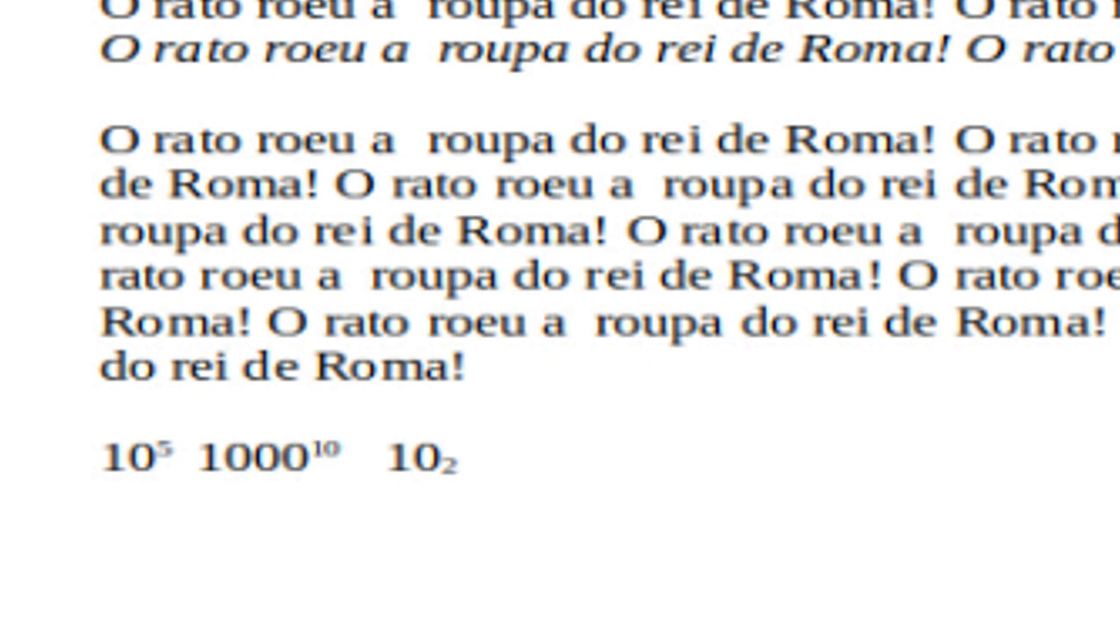
{"action": "type", "text": "100₅"}
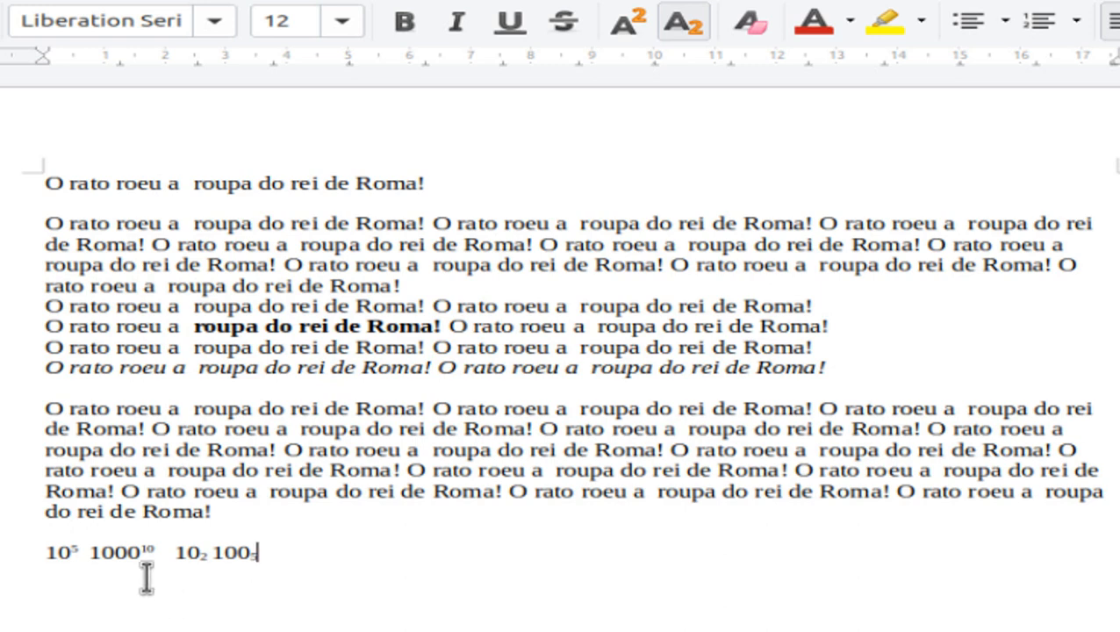
{"action": "left_click", "coordinate": [146, 553]}
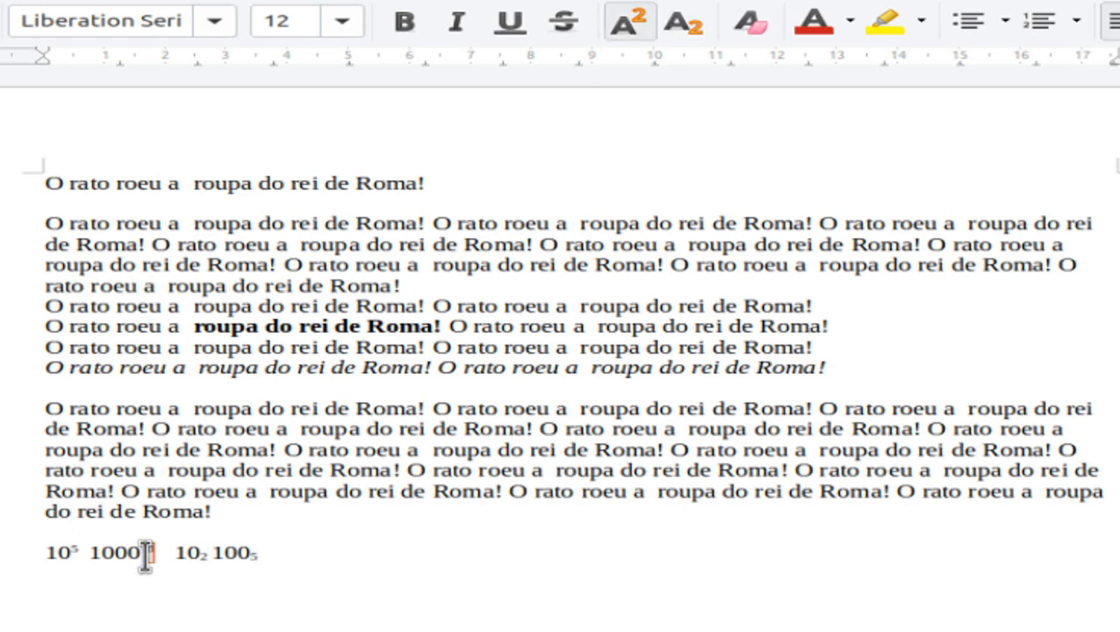
{"action": "left_click", "coordinate": [256, 555]}
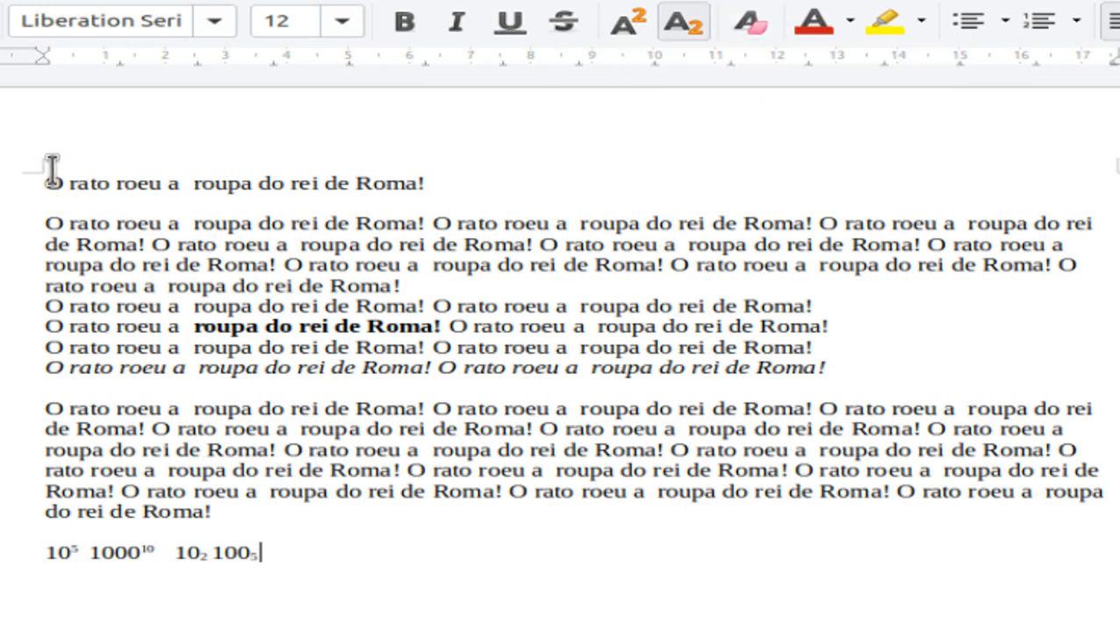
- Clear the direct formatting of all text above the number line and deselect it
{"action": "left_click_drag", "start_coordinate": [50, 168], "coordinate": [703, 518]}
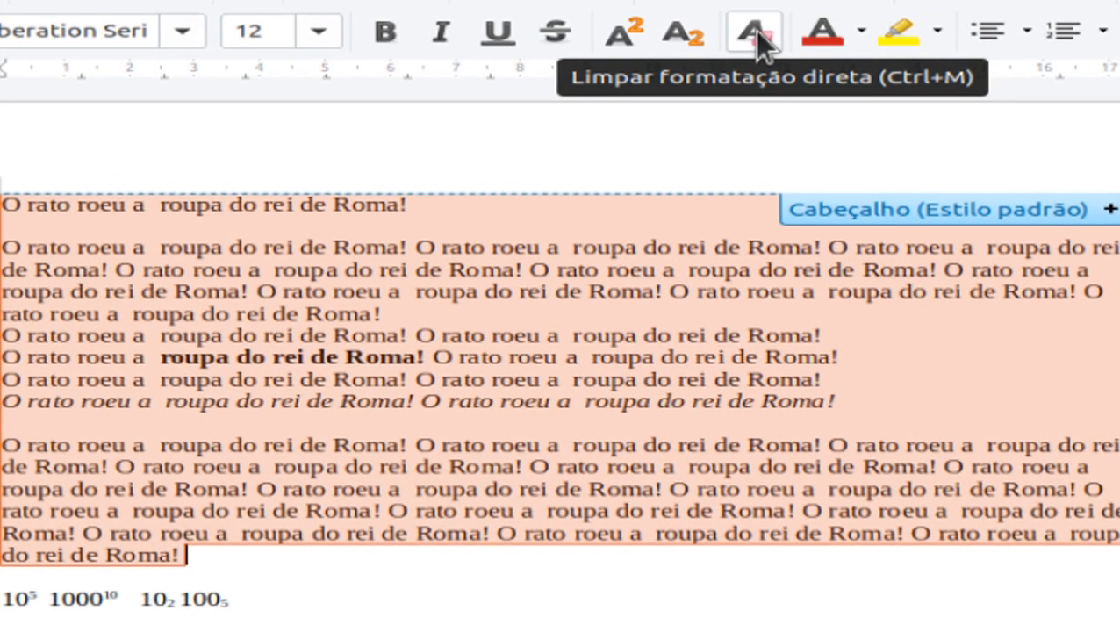
{"action": "left_click", "coordinate": [751, 23]}
{"action": "left_click", "coordinate": [586, 533]}
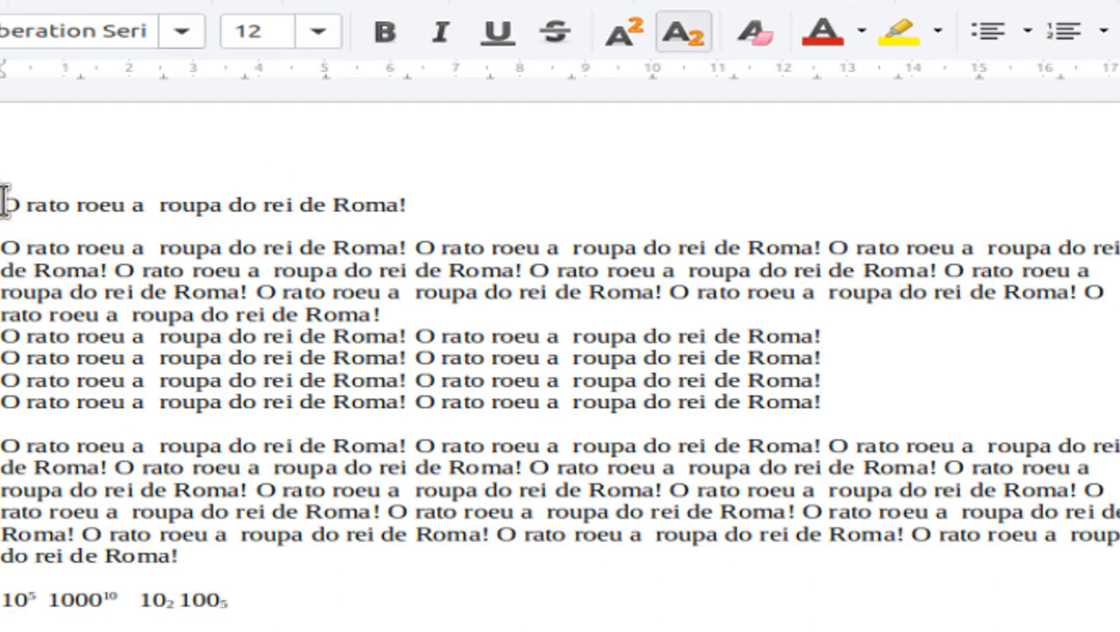
- Set all text above the number line to the OpenSymbol font at size 14
{"action": "left_click_drag", "start_coordinate": [5, 204], "coordinate": [950, 555]}
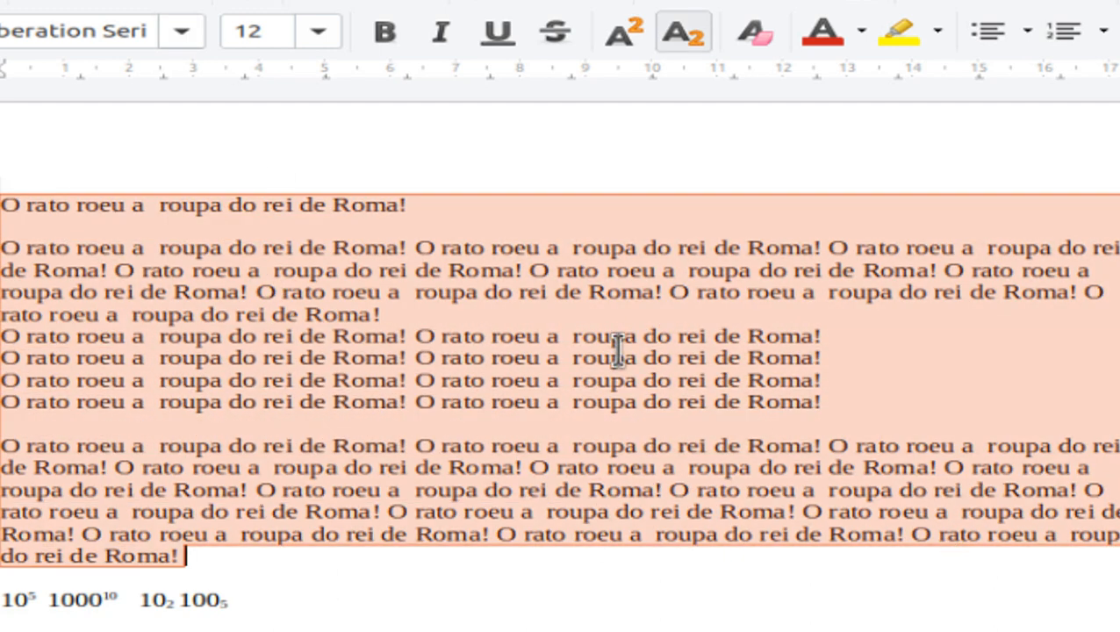
{"action": "left_click", "coordinate": [186, 27]}
{"action": "scroll", "coordinate": [246, 360], "scroll_direction": "down", "scroll_amount": 15}
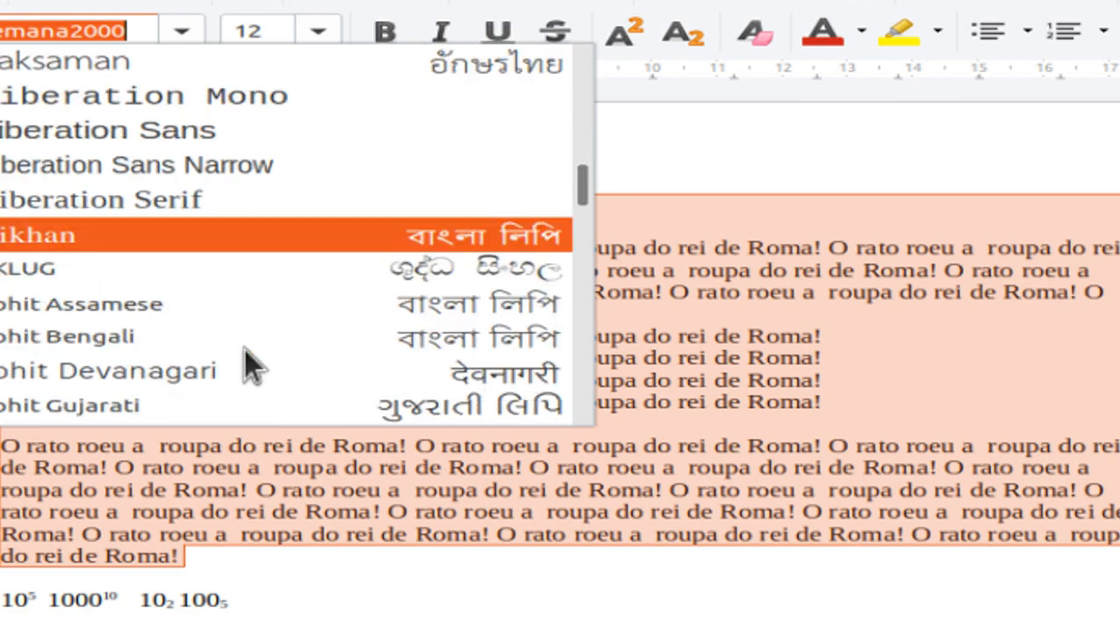
{"action": "scroll", "coordinate": [251, 360], "scroll_direction": "down", "scroll_amount": 15}
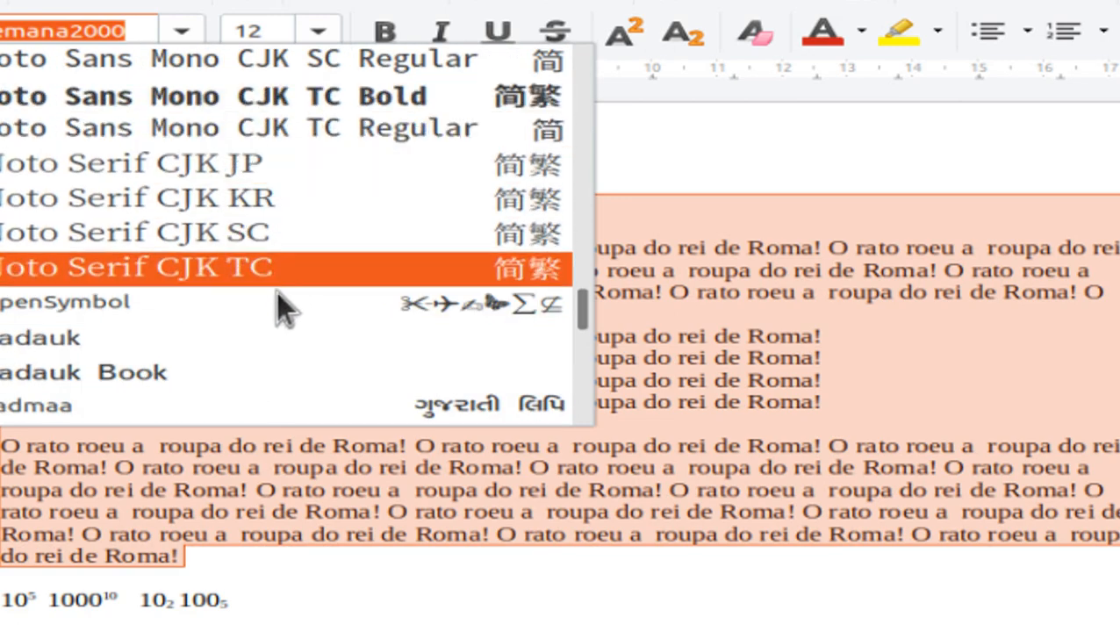
{"action": "left_click", "coordinate": [269, 303]}
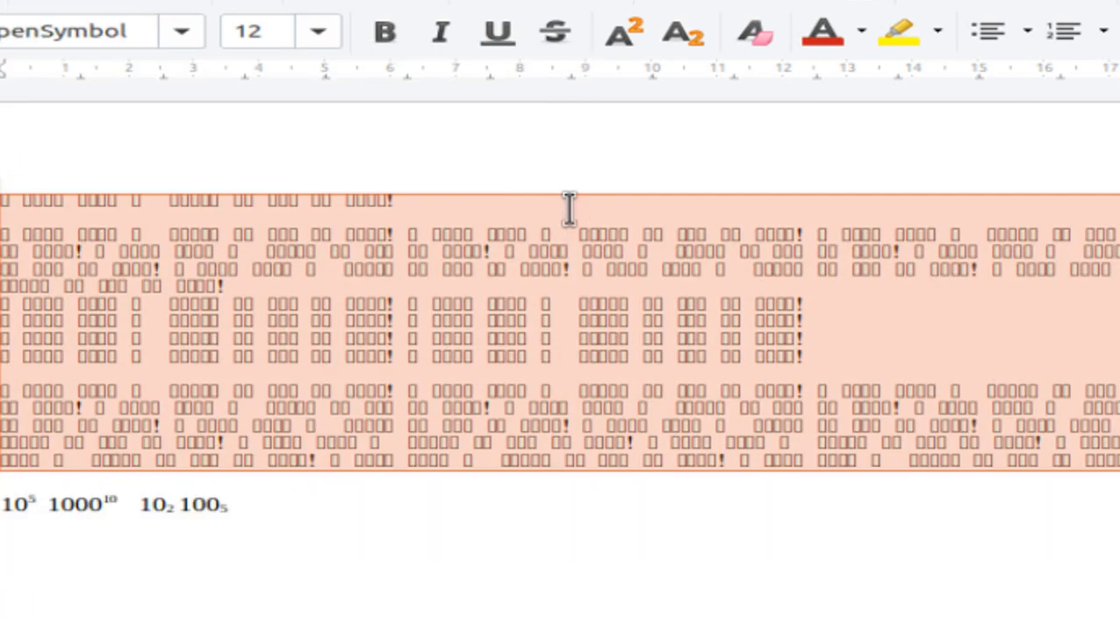
{"action": "left_click", "coordinate": [283, 33]}
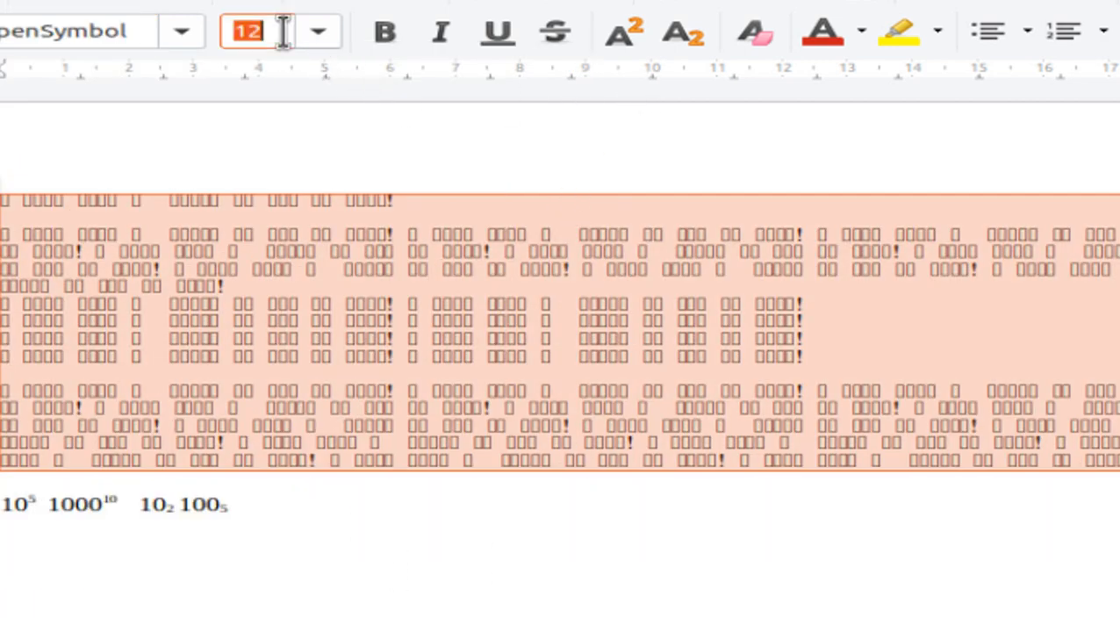
{"action": "key", "text": "Return"}
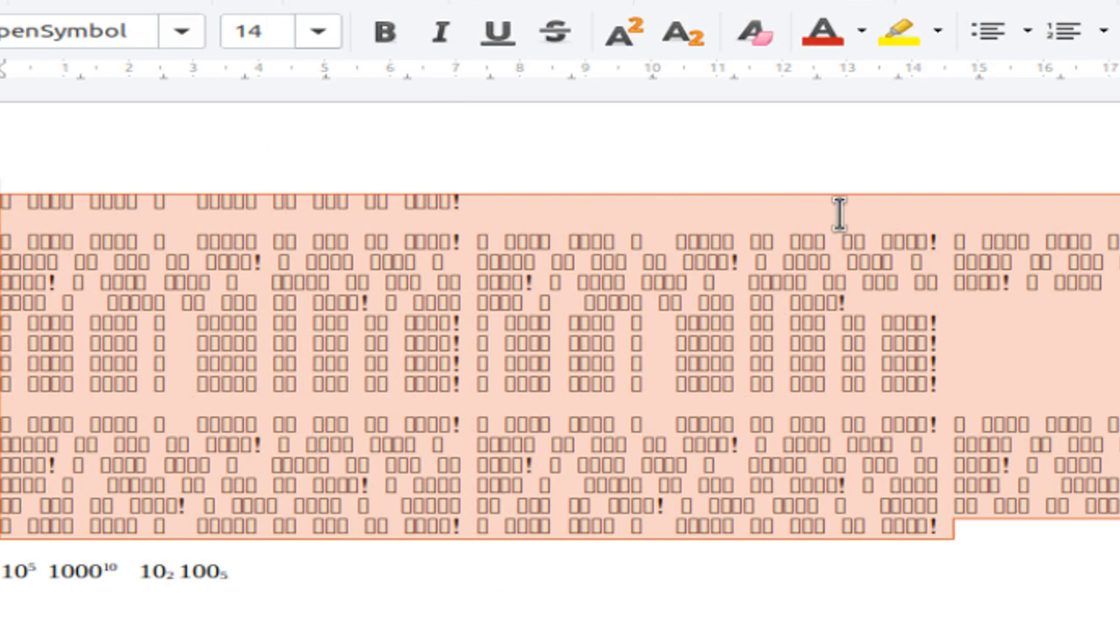
- Clear the font and size formatting from the text above the number line and deselect it
{"action": "left_click", "coordinate": [767, 35]}
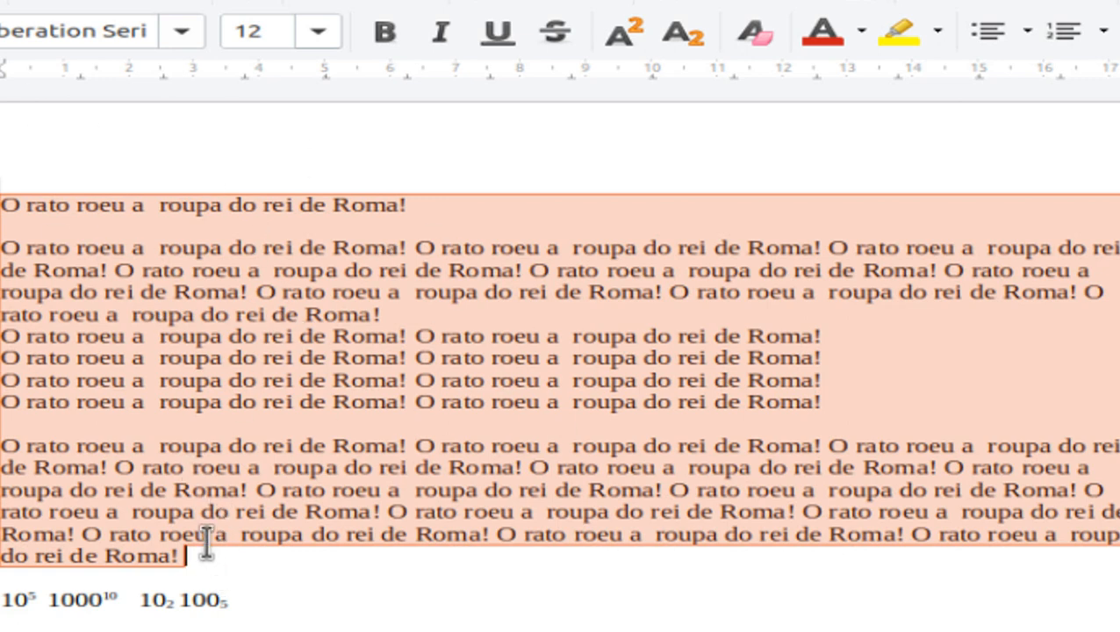
{"action": "left_click", "coordinate": [223, 558]}
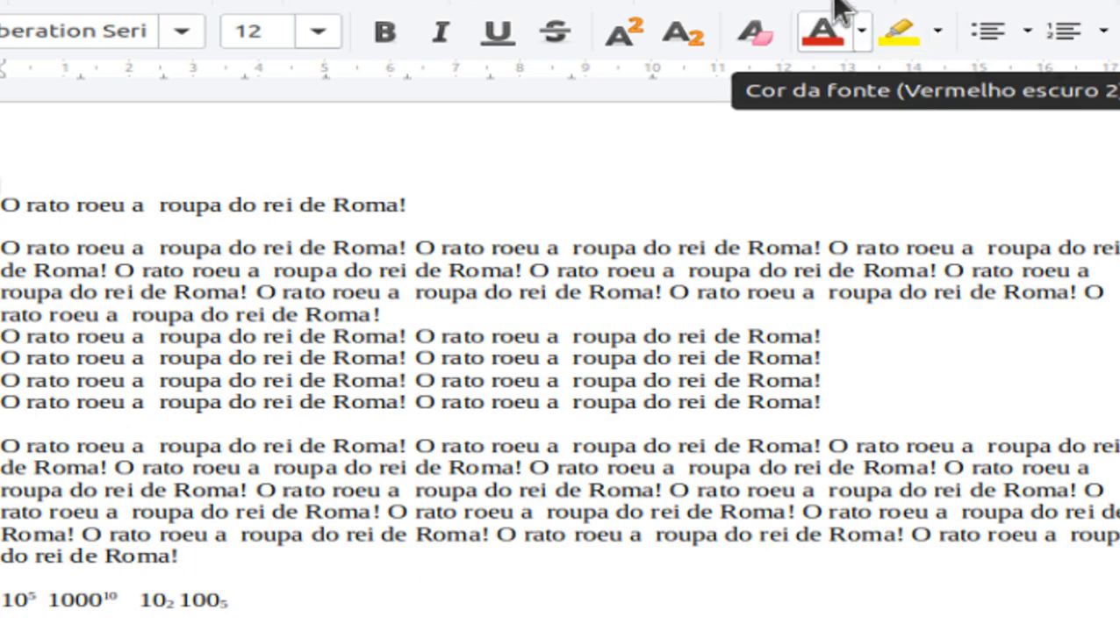
- Apply the dark red 2 font colour to the second "roeu" in the fourth line of the four-line block
{"action": "left_click_drag", "start_coordinate": [3, 336], "coordinate": [826, 355]}
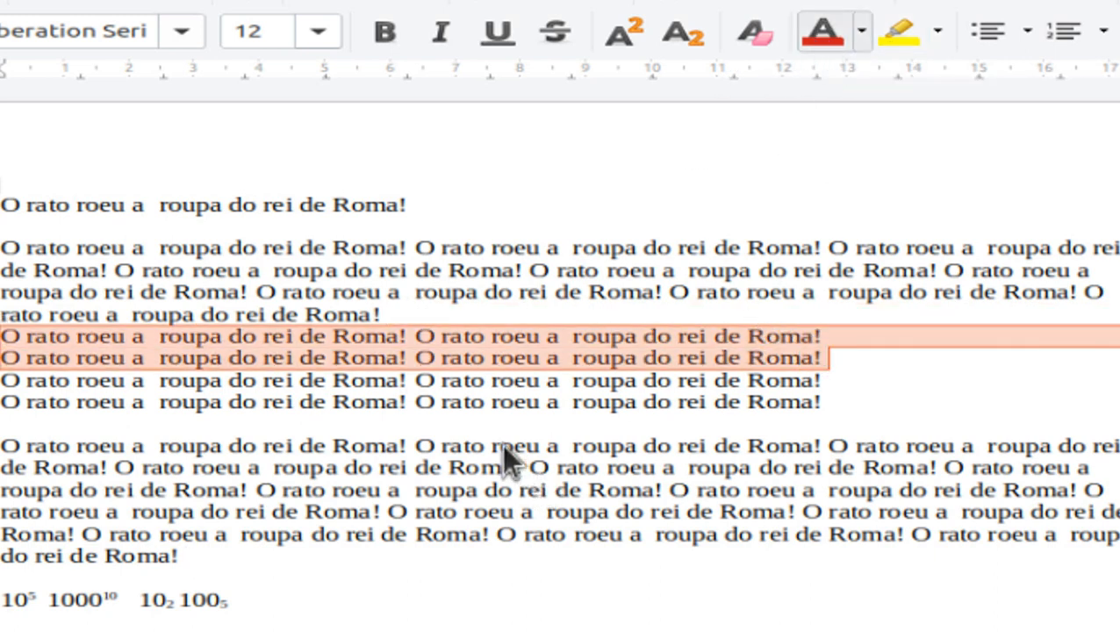
{"action": "left_click", "coordinate": [313, 470]}
- Apply a dark green font colour to the first two lines of the four-line block and deselect them
{"action": "left_click_drag", "start_coordinate": [5, 336], "coordinate": [830, 355]}
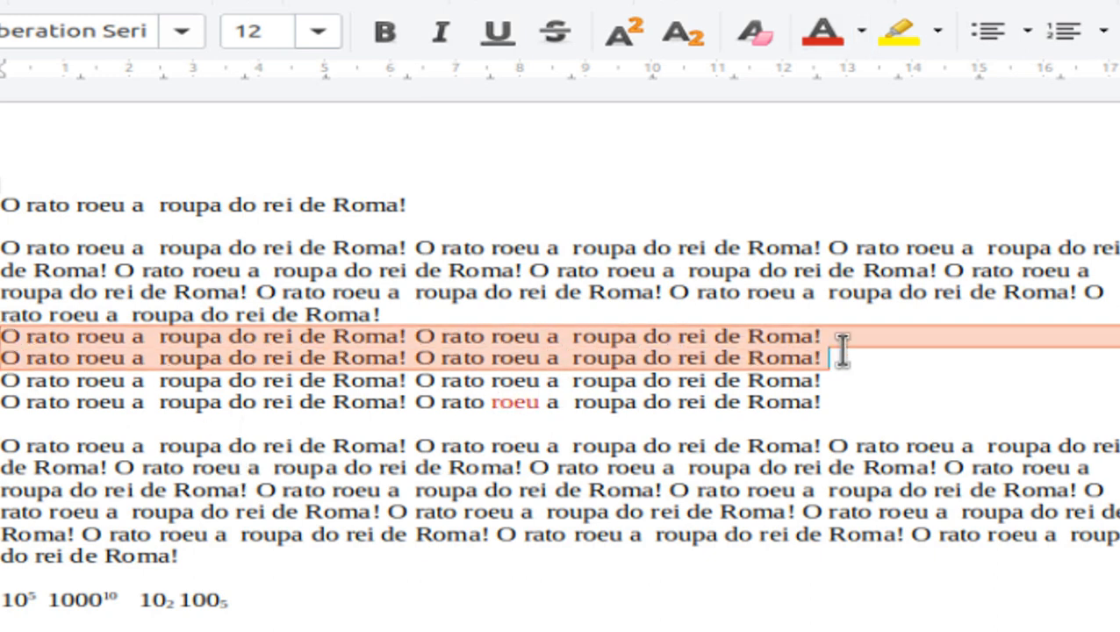
{"action": "left_click", "coordinate": [862, 31]}
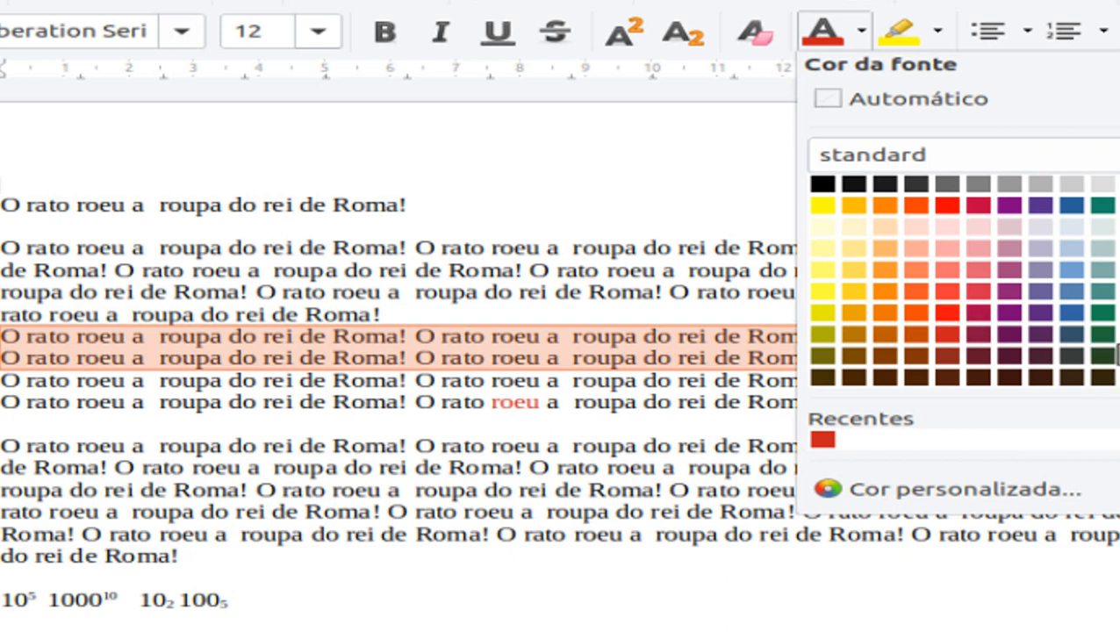
{"action": "left_click", "coordinate": [1103, 334]}
{"action": "left_click", "coordinate": [939, 412]}
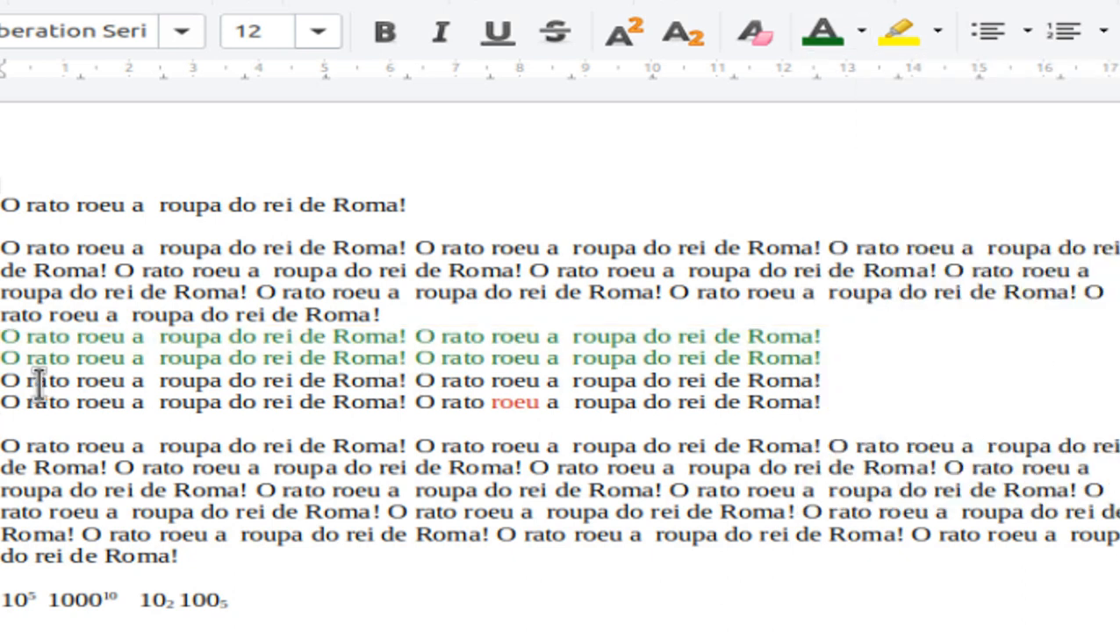
- Apply a bright orange font colour to the fourth line of the four-line block and deselect it
{"action": "left_click_drag", "start_coordinate": [4, 404], "coordinate": [888, 400]}
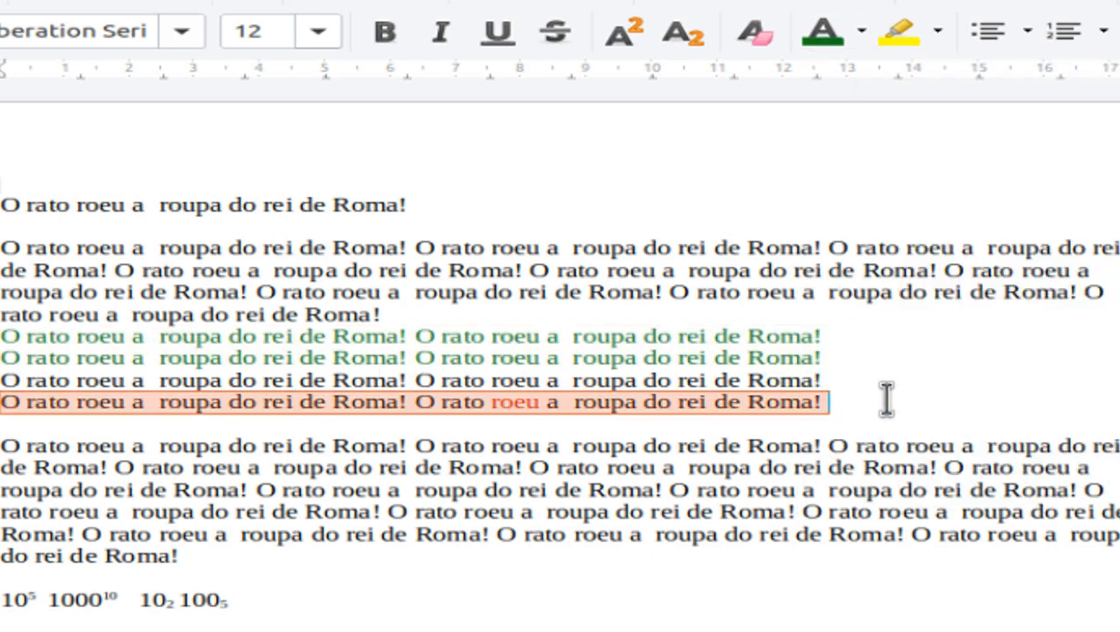
{"action": "left_click", "coordinate": [864, 37]}
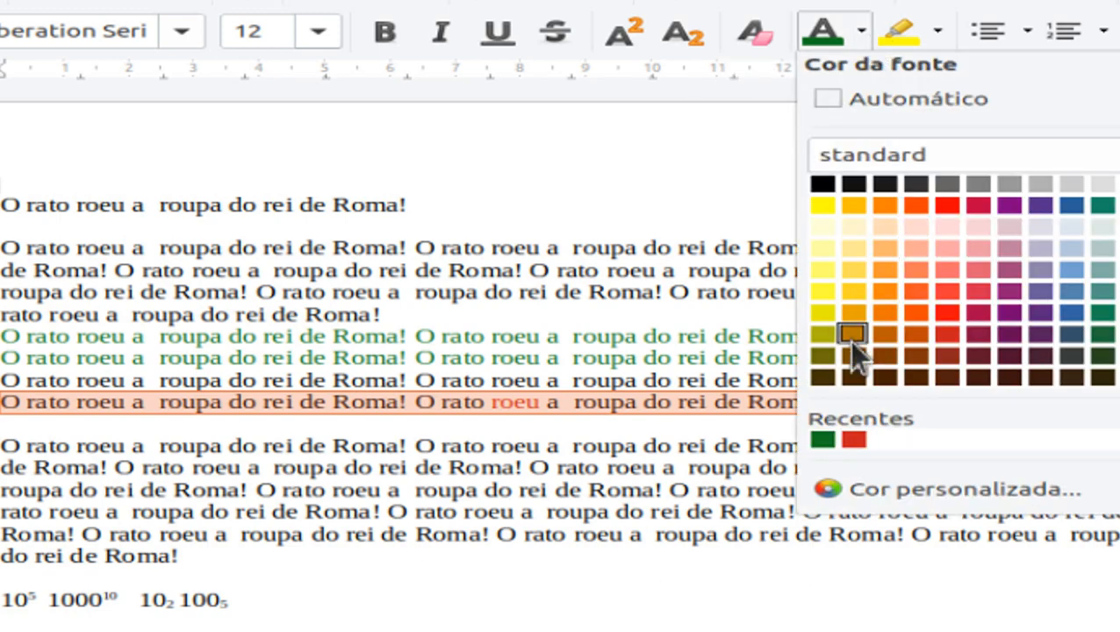
{"action": "left_click", "coordinate": [916, 206]}
{"action": "left_click", "coordinate": [787, 614]}
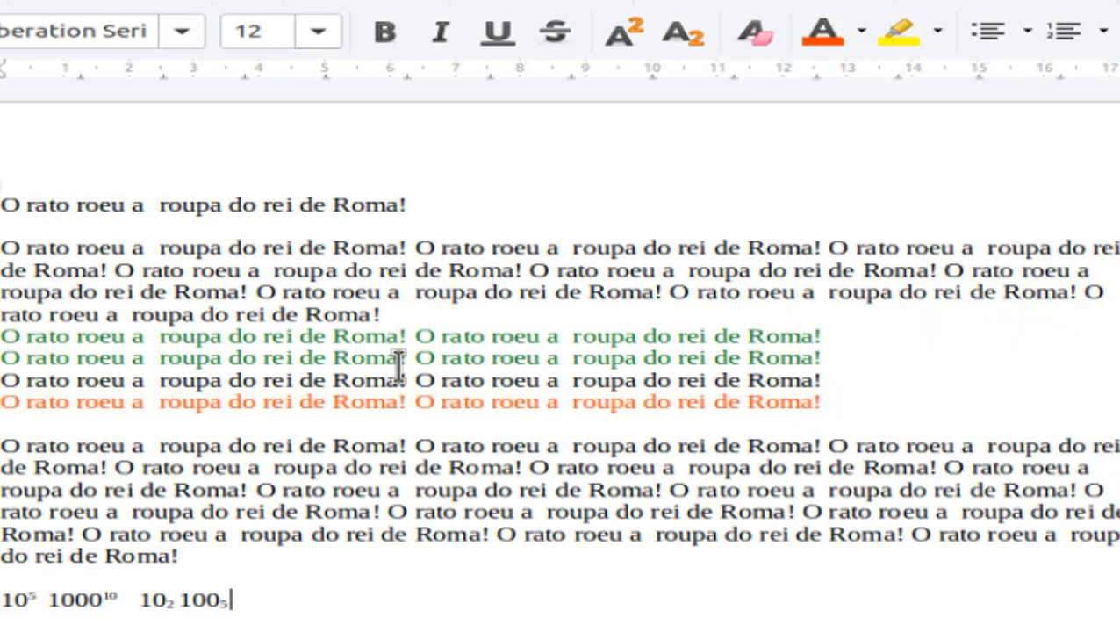
- Highlight the first "roupa do rei de Roma!" in the first long paragraph's second line in yellow
{"action": "left_click", "coordinate": [858, 379]}
{"action": "left_click_drag", "start_coordinate": [275, 269], "coordinate": [522, 268]}
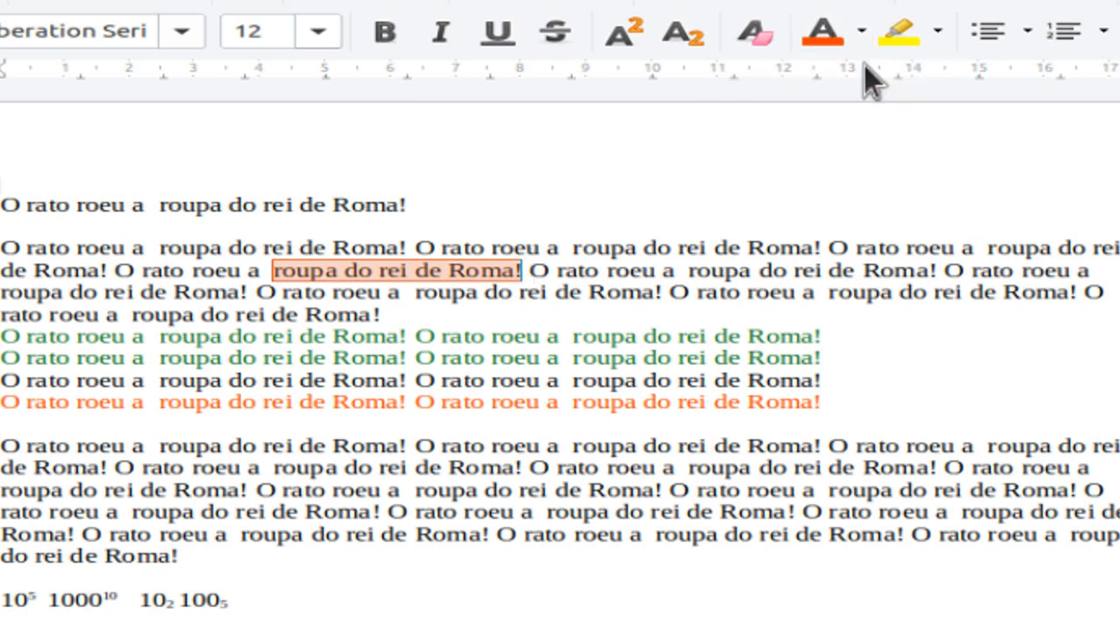
{"action": "left_click", "coordinate": [936, 33]}
{"action": "left_click", "coordinate": [897, 206]}
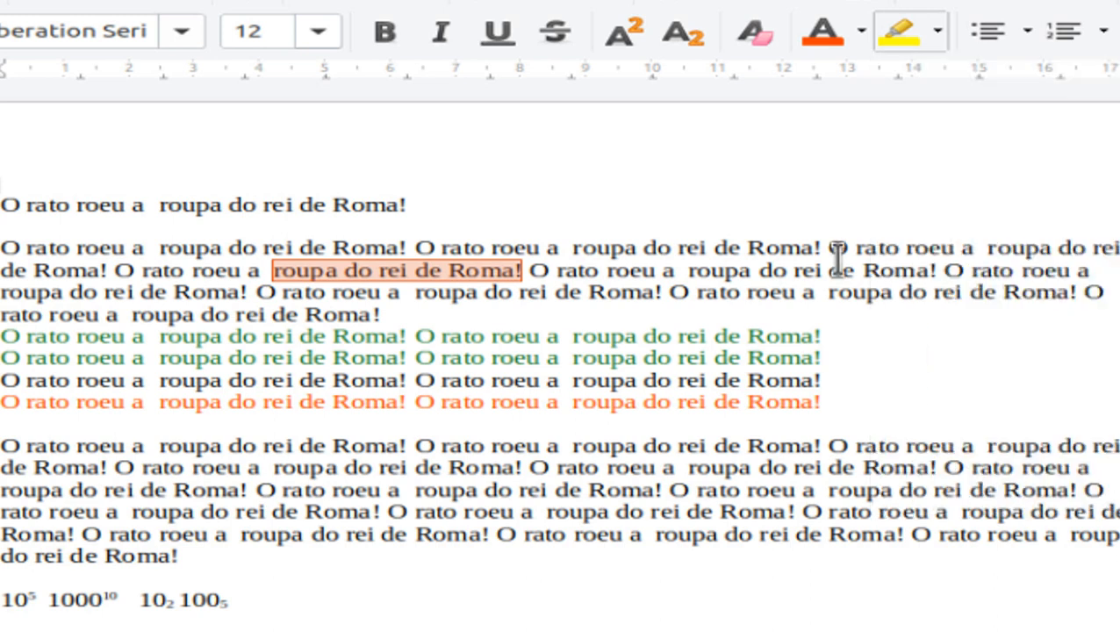
{"action": "left_click", "coordinate": [430, 357]}
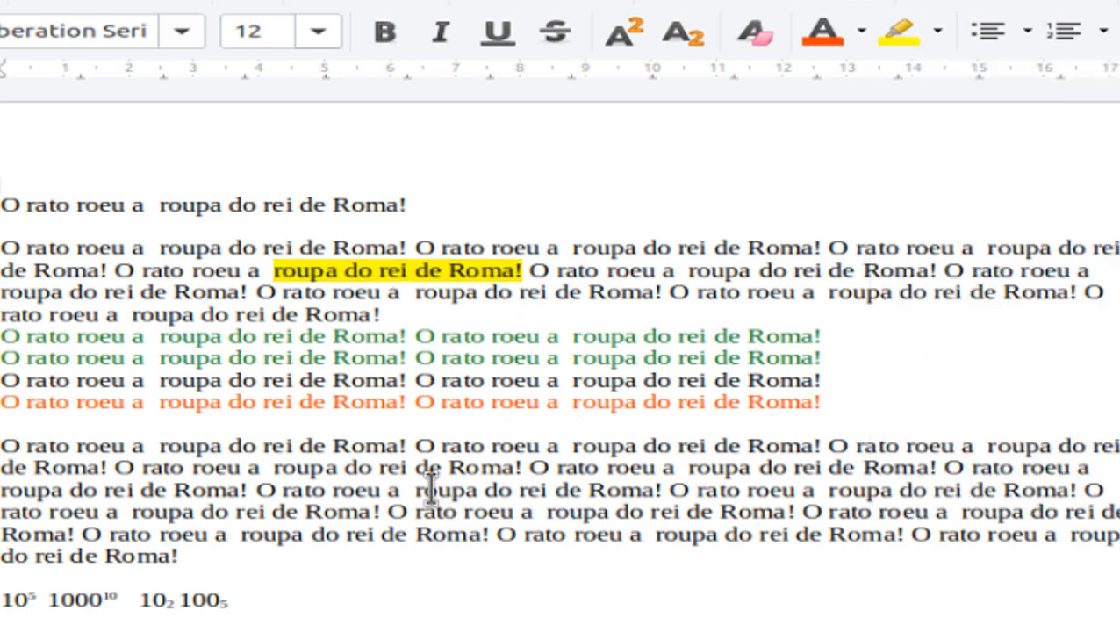
- Highlight "roupa do rei de Roma!" in the middle of the last long paragraph's third line in green
{"action": "left_click_drag", "start_coordinate": [414, 490], "coordinate": [660, 483]}
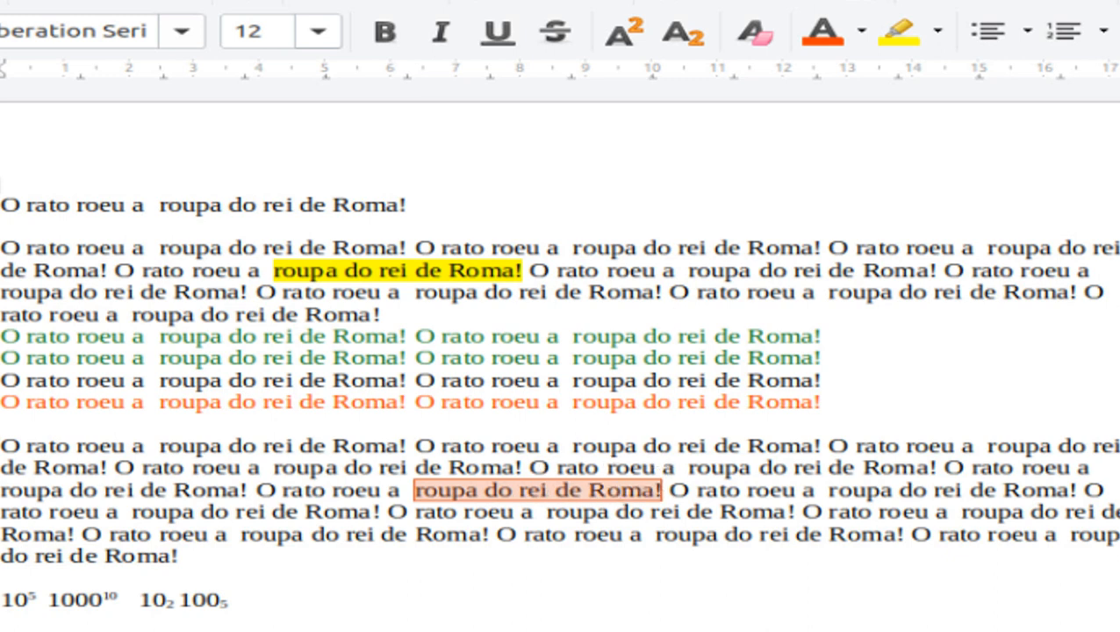
{"action": "left_click", "coordinate": [940, 31]}
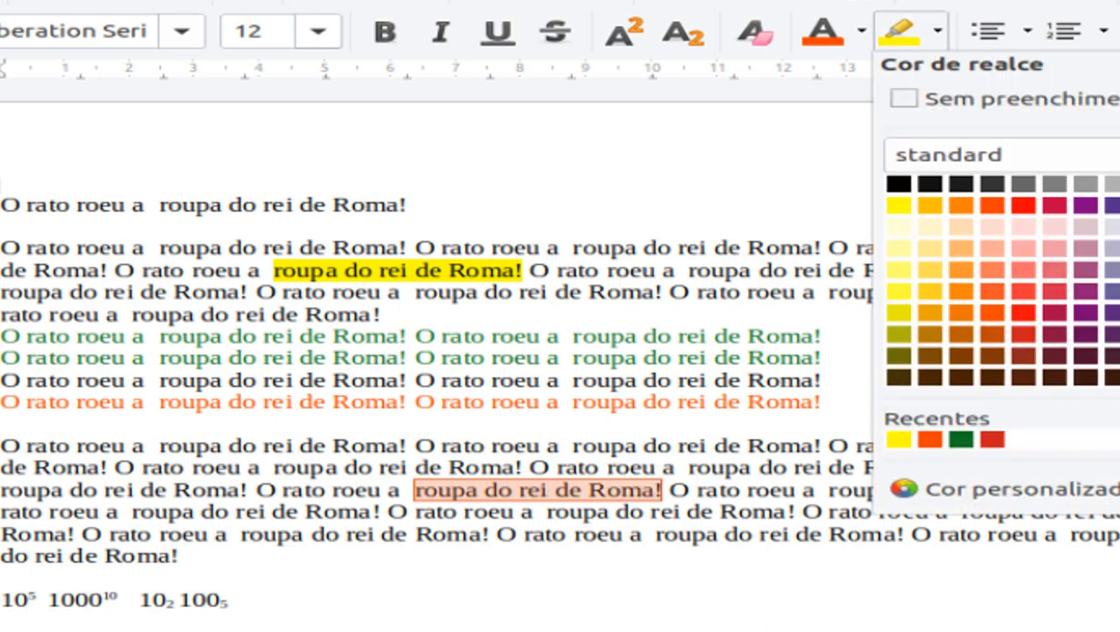
{"action": "left_click", "coordinate": [961, 439]}
{"action": "left_click", "coordinate": [637, 599]}
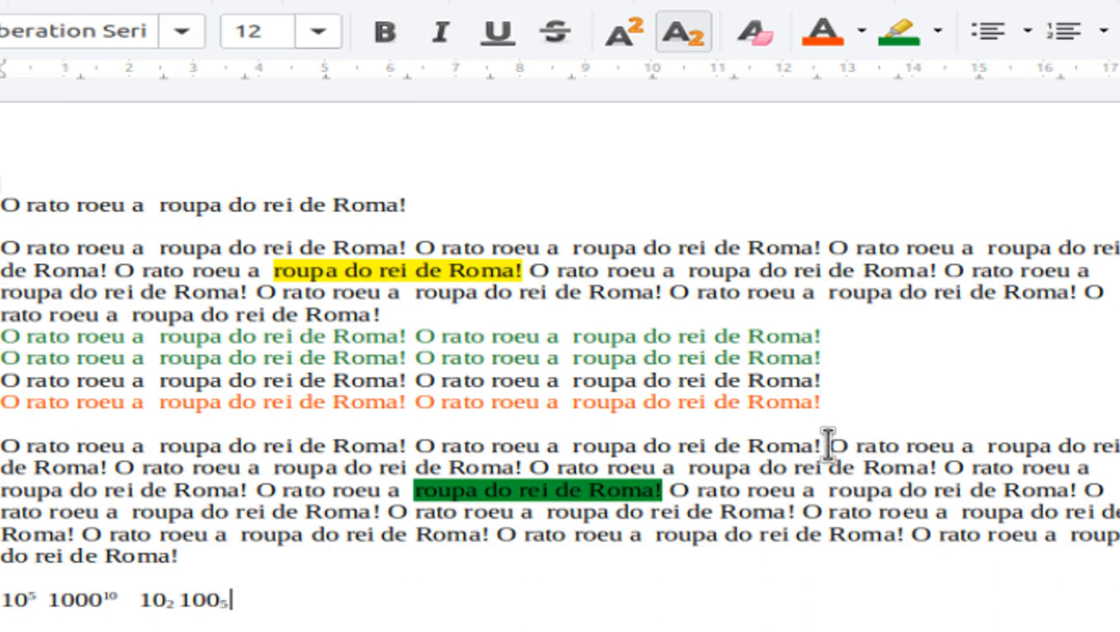
- Highlight the third "O rato roeu a" in the last long paragraph's first line in light red
{"action": "left_click_drag", "start_coordinate": [828, 445], "coordinate": [980, 445]}
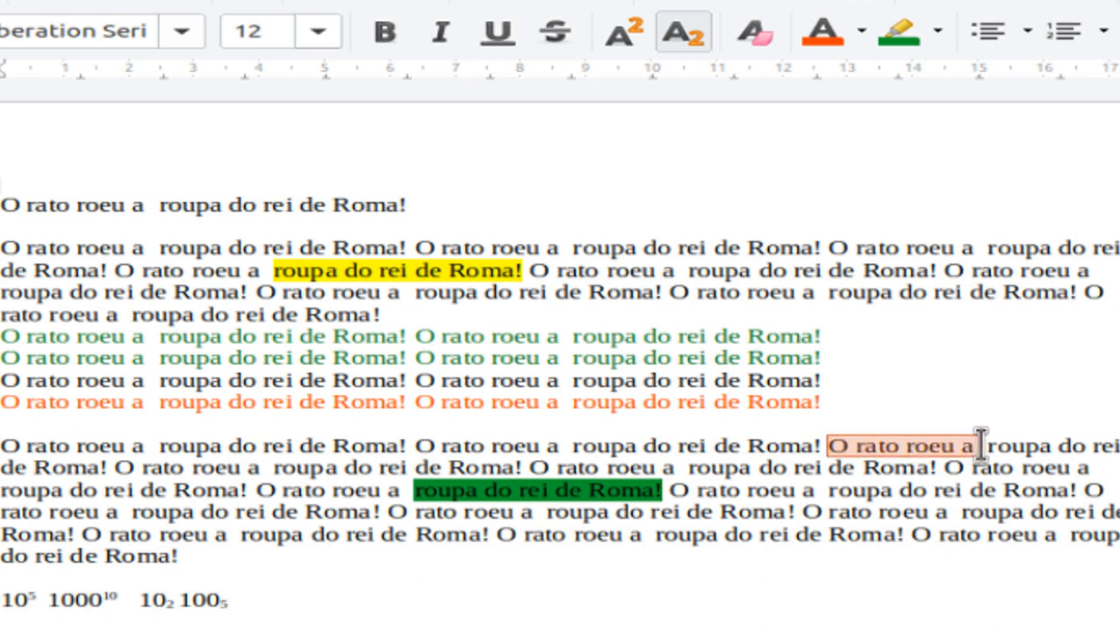
{"action": "left_click", "coordinate": [938, 31]}
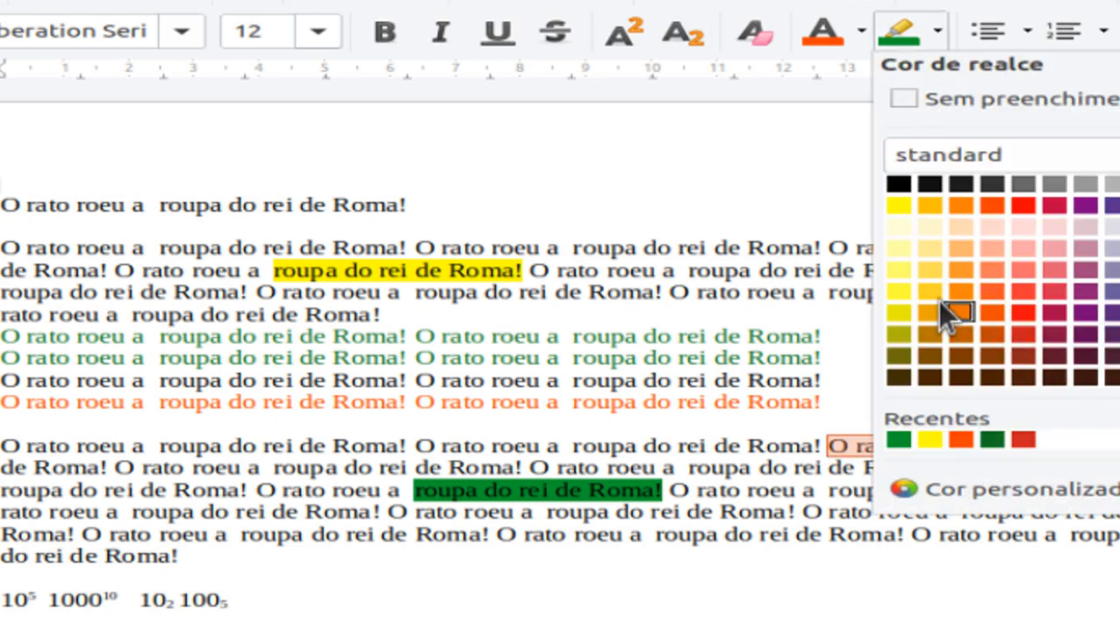
{"action": "left_click", "coordinate": [1013, 297]}
{"action": "left_click", "coordinate": [882, 612]}
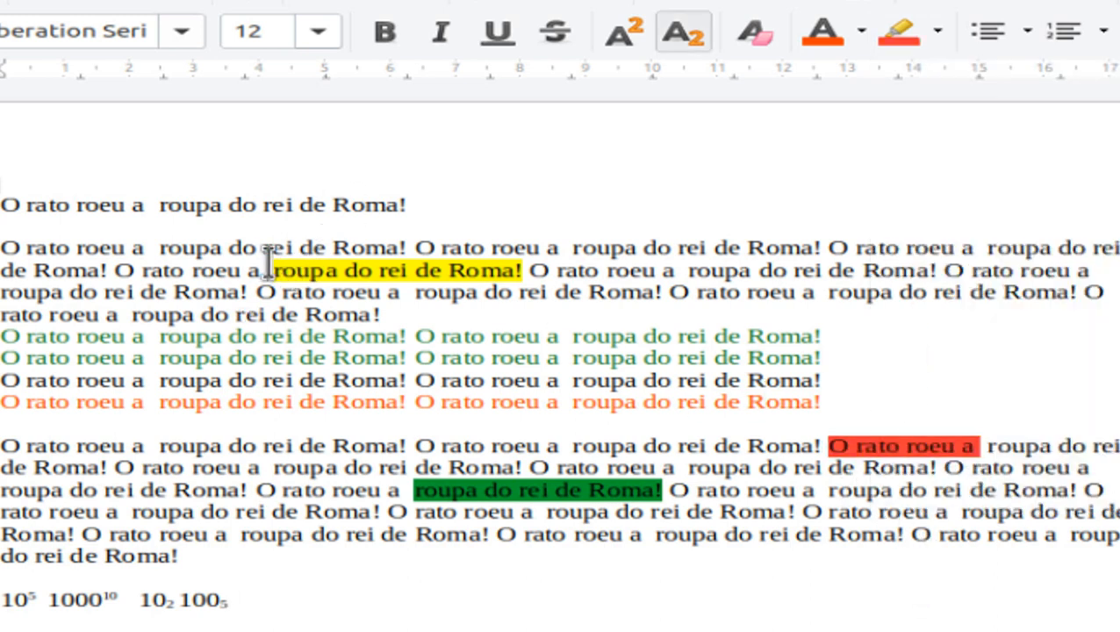
- Clear the direct formatting of the whole text, including the number line, and deselect it
{"action": "left_click_drag", "start_coordinate": [266, 263], "coordinate": [525, 268]}
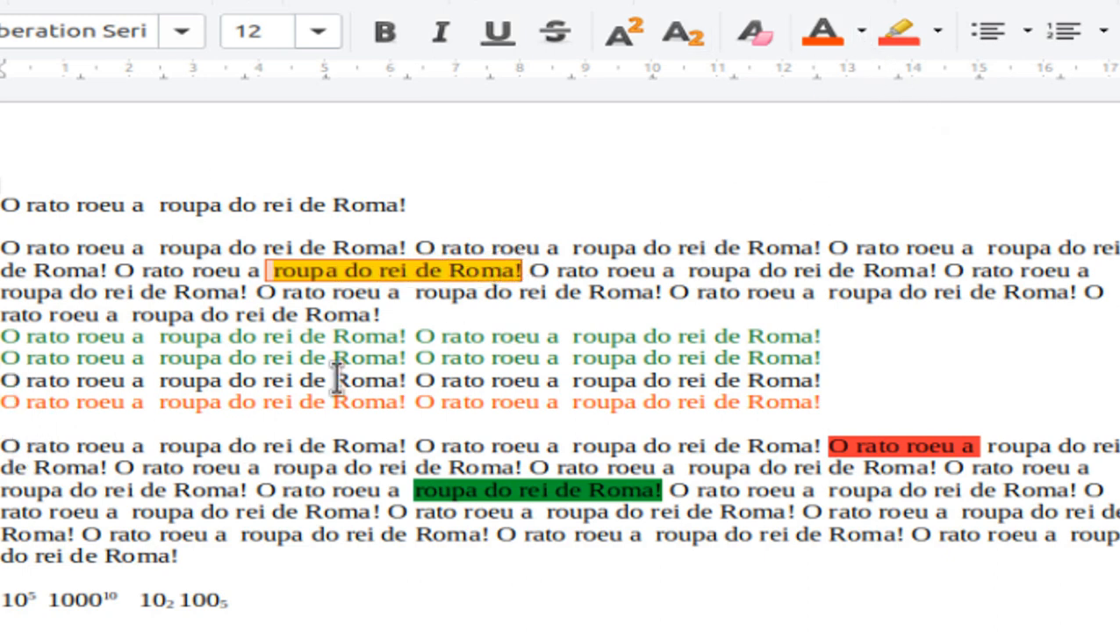
{"action": "left_click", "coordinate": [467, 315]}
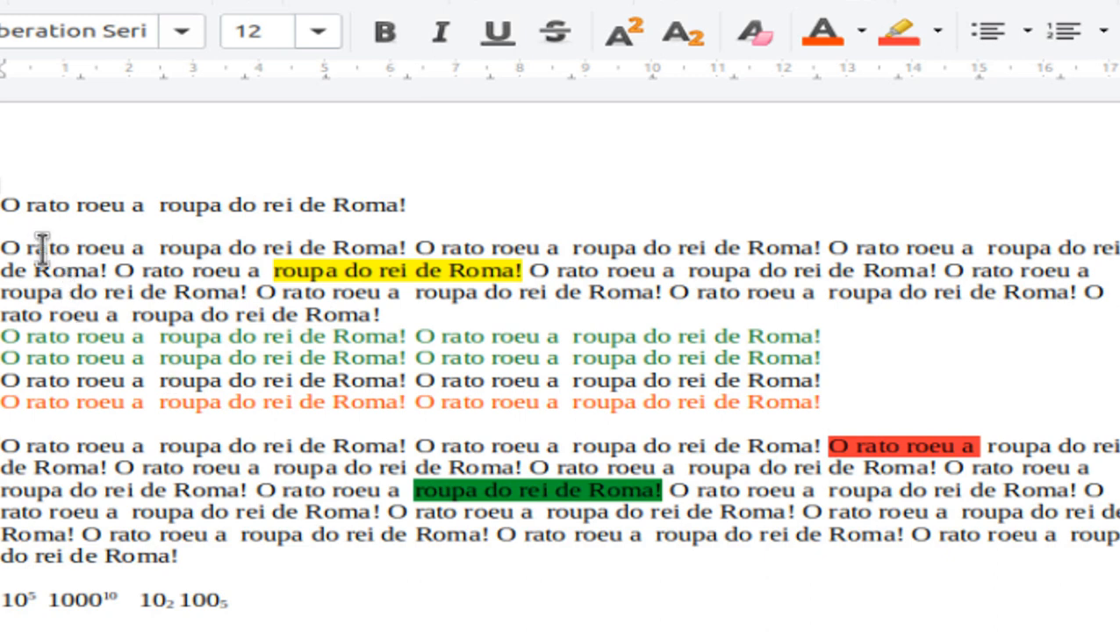
{"action": "left_click_drag", "start_coordinate": [6, 209], "coordinate": [808, 615]}
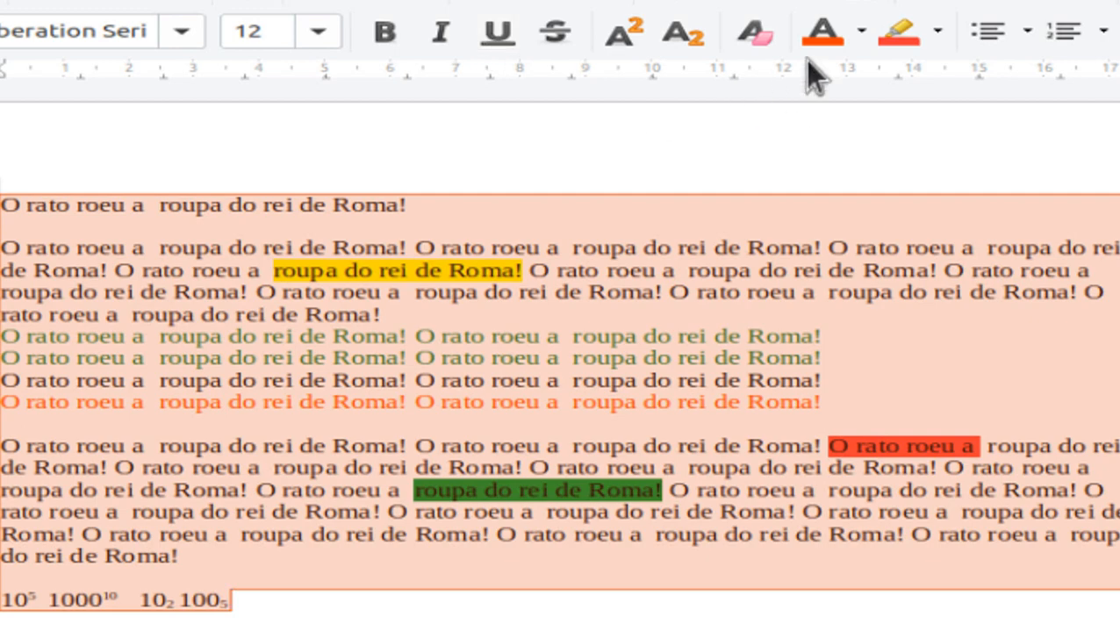
{"action": "left_click", "coordinate": [750, 51]}
{"action": "left_click", "coordinate": [974, 401]}
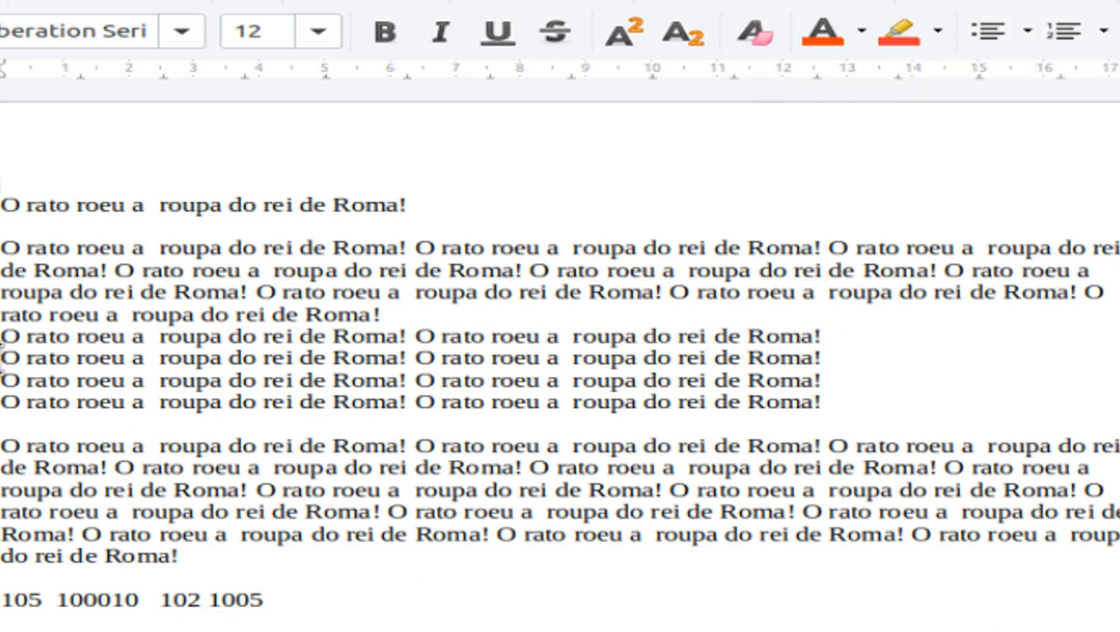
- Turn the four-line block between the long paragraphs into a bulleted list with thick arrow bullets
{"action": "left_click_drag", "start_coordinate": [4, 336], "coordinate": [904, 396]}
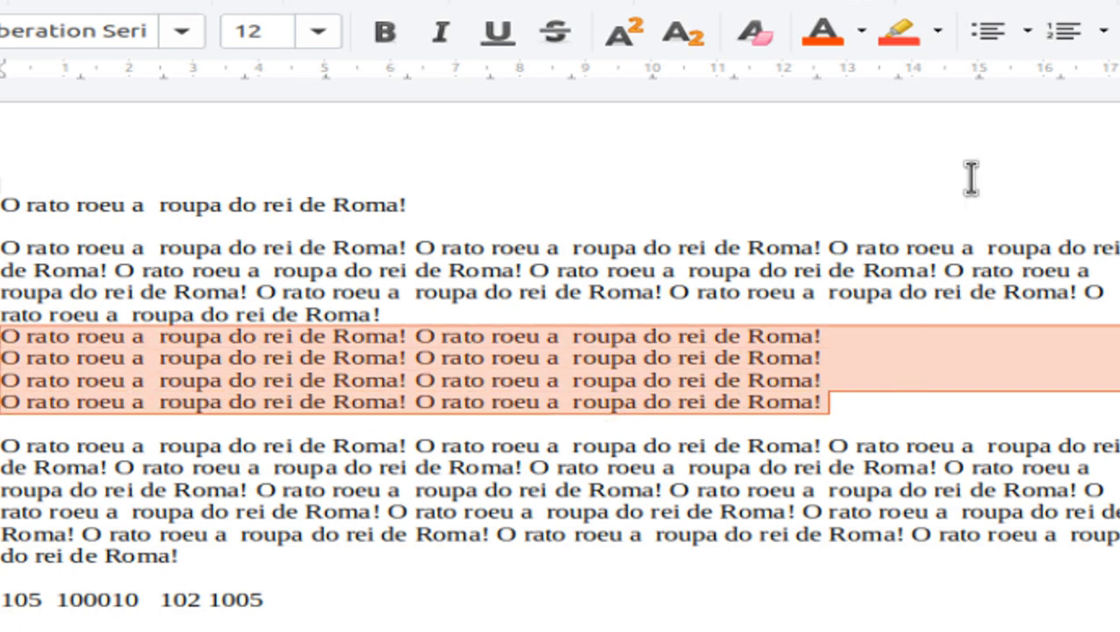
{"action": "left_click", "coordinate": [1021, 35]}
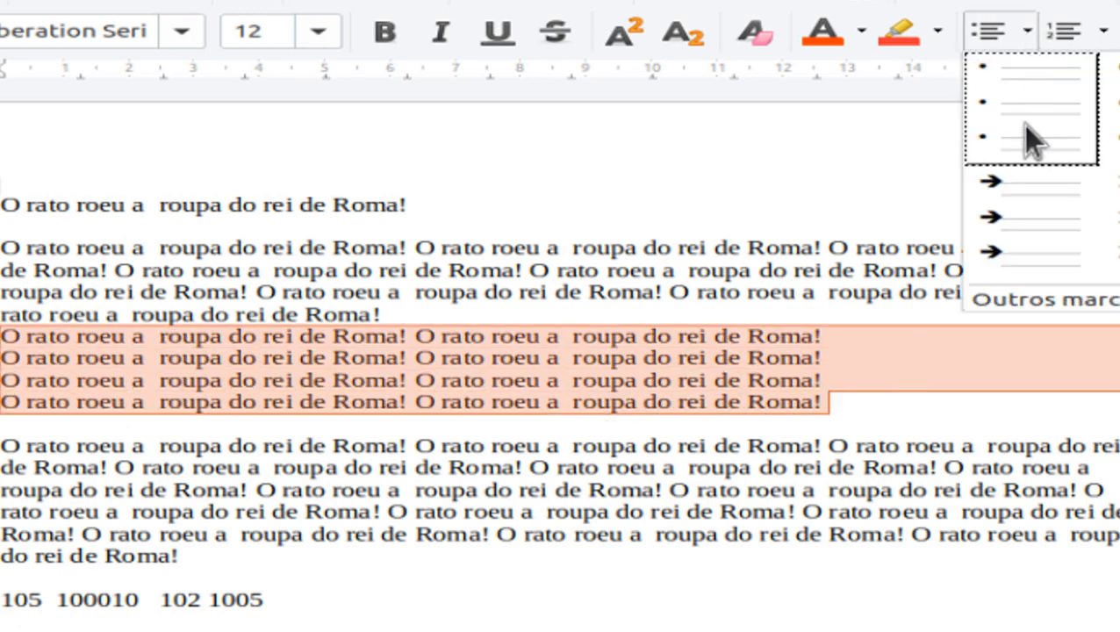
{"action": "left_click", "coordinate": [1016, 198]}
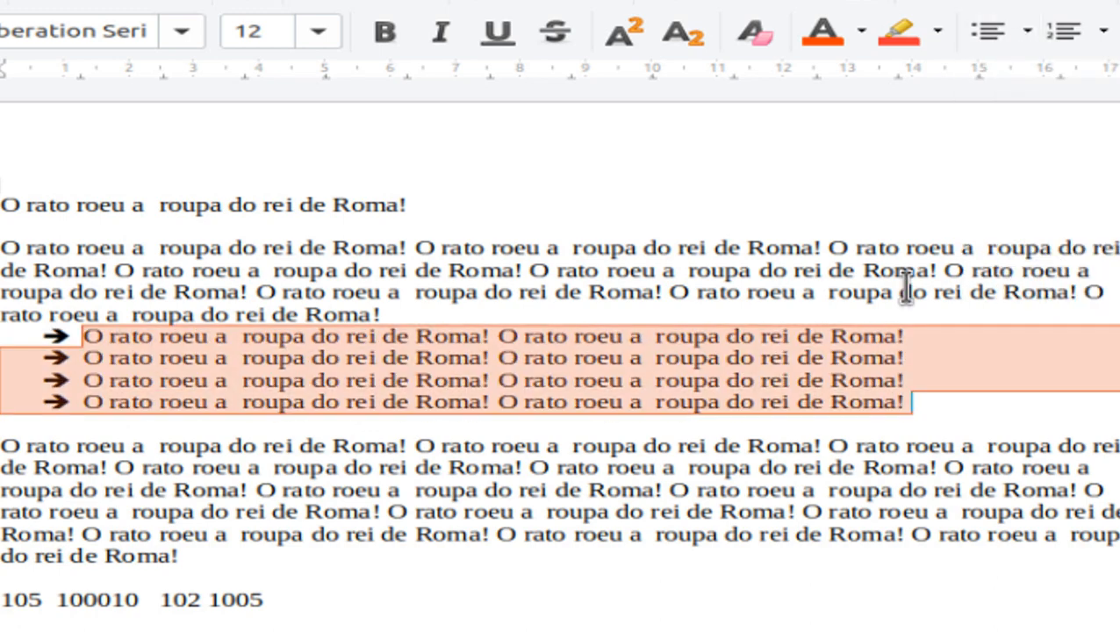
- Change the four-line list's bullets to arrowheads and then to crosses
{"action": "left_click", "coordinate": [1025, 31]}
{"action": "left_click", "coordinate": [1114, 223]}
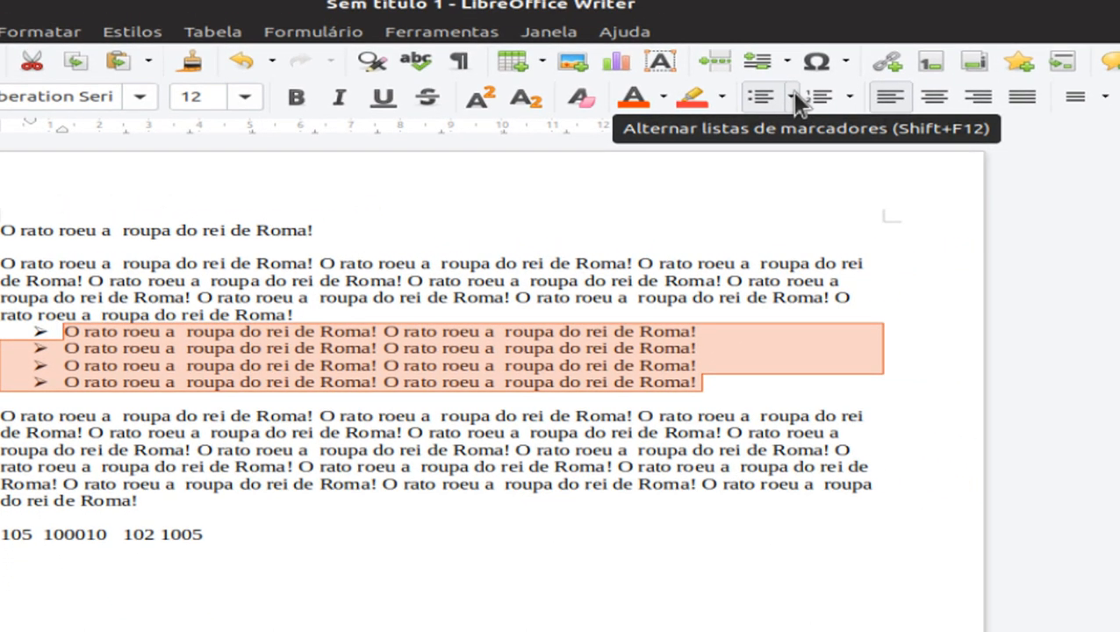
{"action": "left_click", "coordinate": [1026, 32]}
{"action": "left_click", "coordinate": [997, 243]}
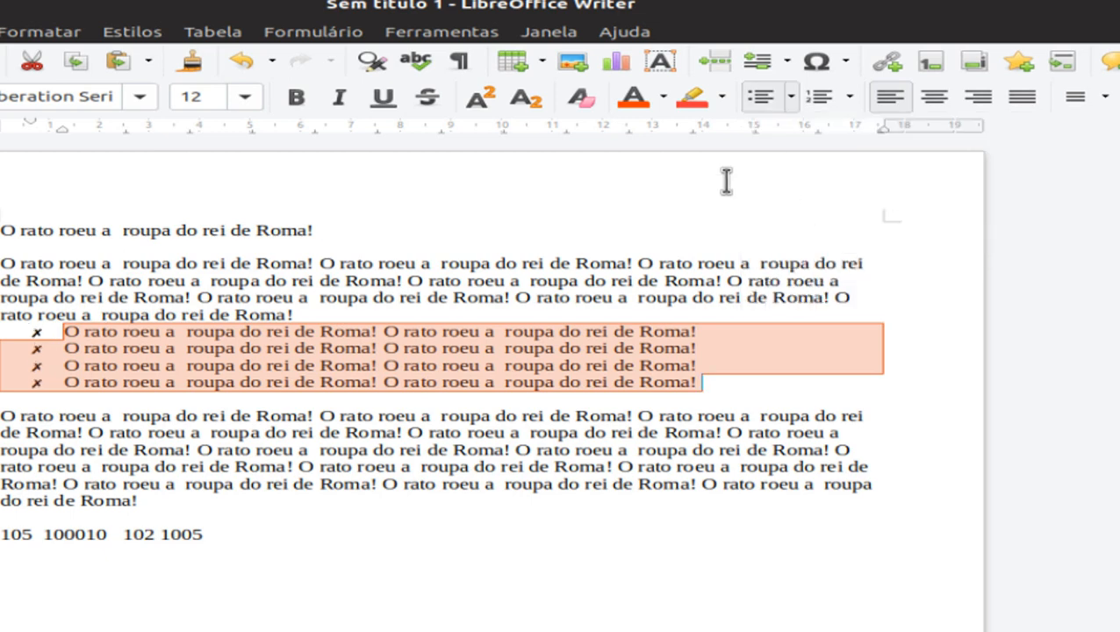
- Change the four-line list's bullets to check marks and then to large round dots
{"action": "left_click", "coordinate": [790, 98]}
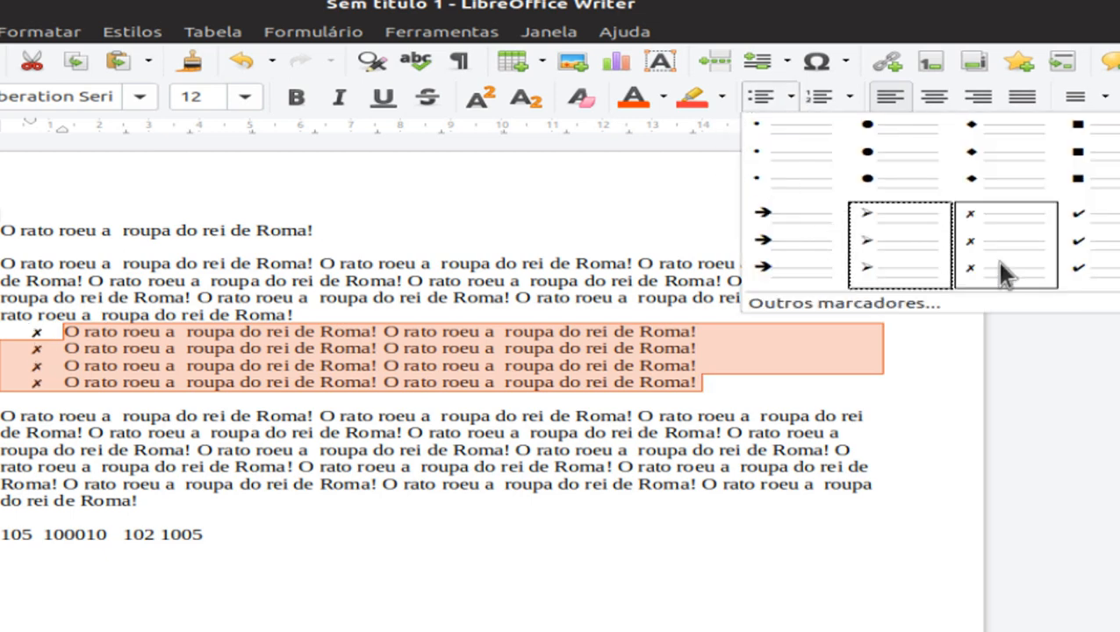
{"action": "left_click", "coordinate": [1093, 259]}
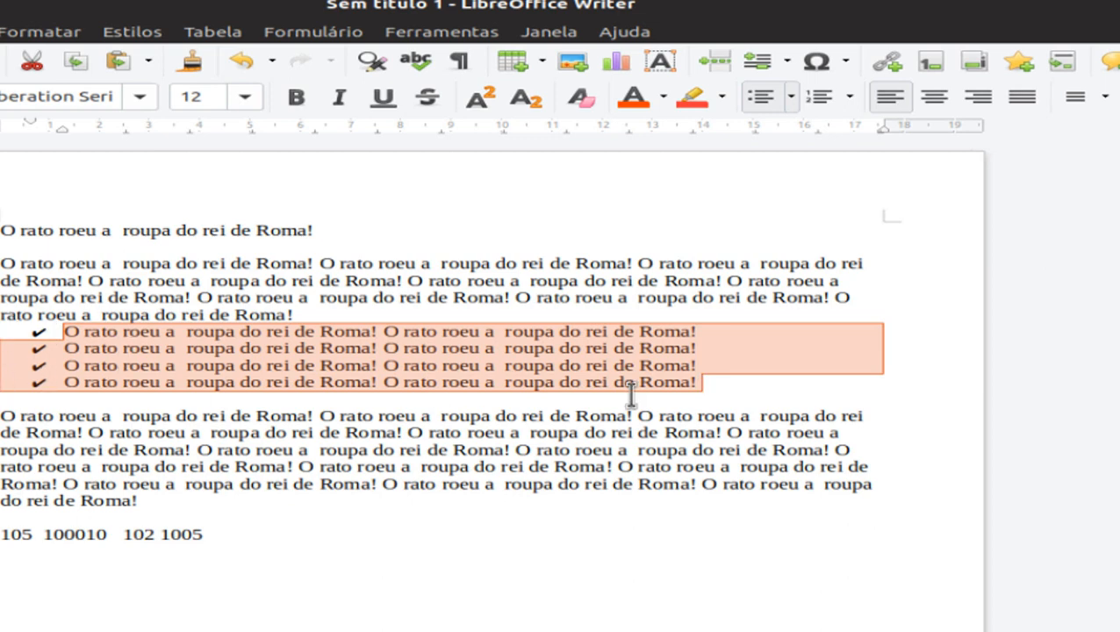
{"action": "left_click", "coordinate": [795, 96]}
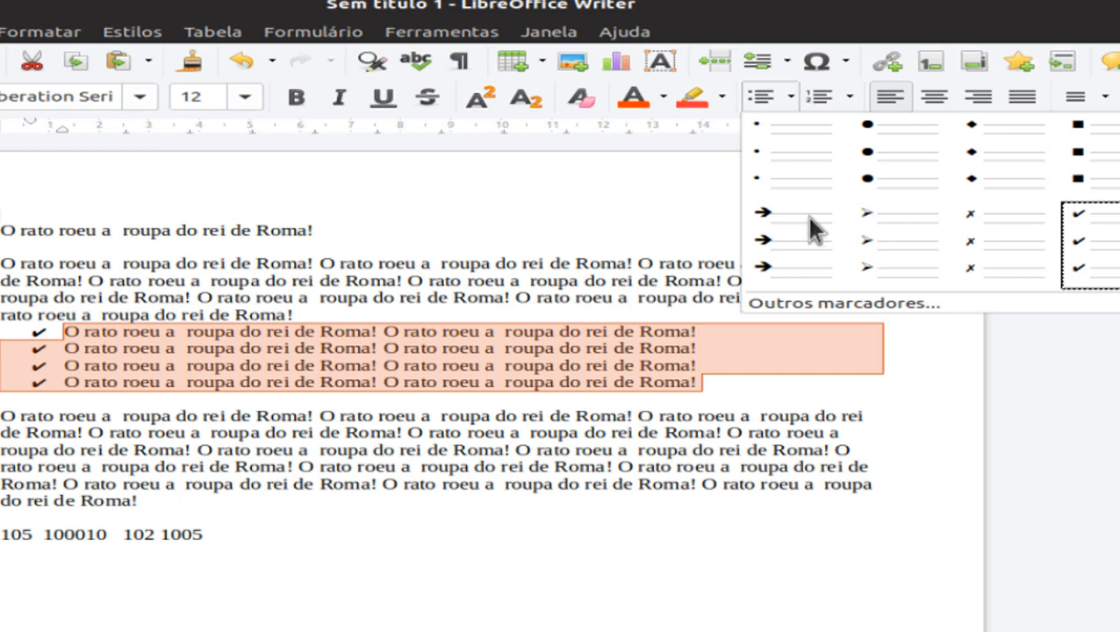
{"action": "left_click", "coordinate": [873, 163]}
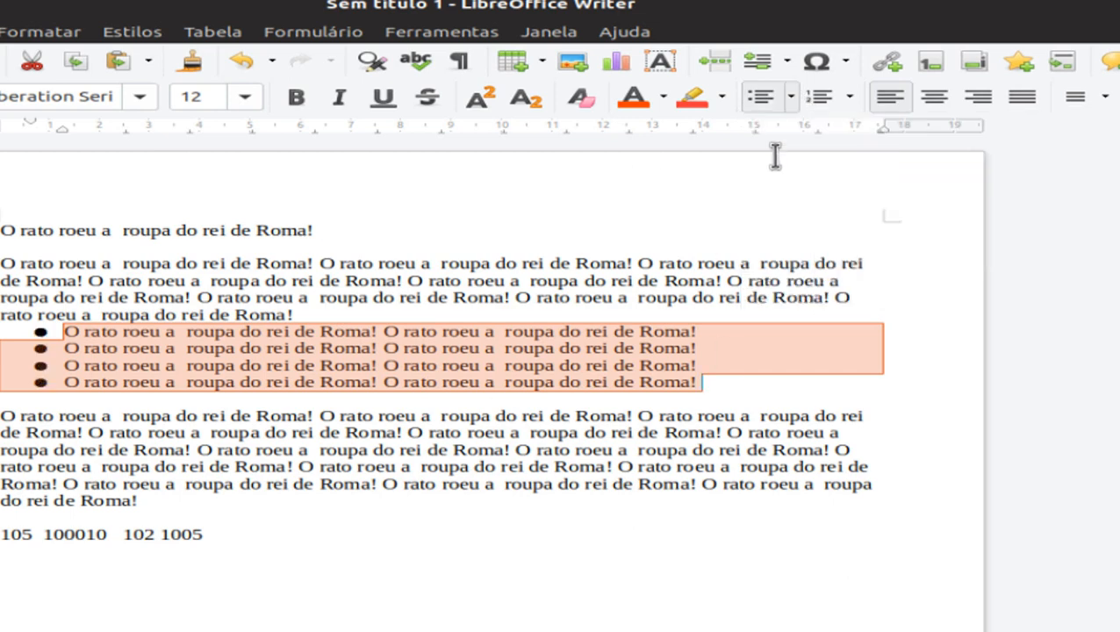
- Change the four-line list's bullets to solid squares and then back to thick arrows
{"action": "left_click", "coordinate": [790, 96]}
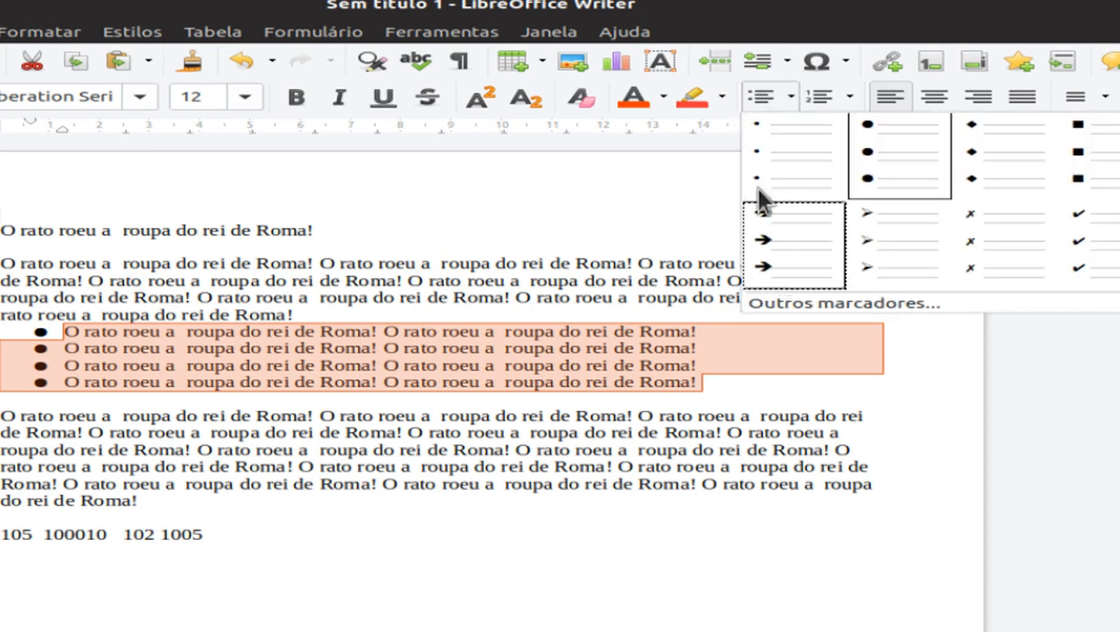
{"action": "left_click", "coordinate": [1092, 169]}
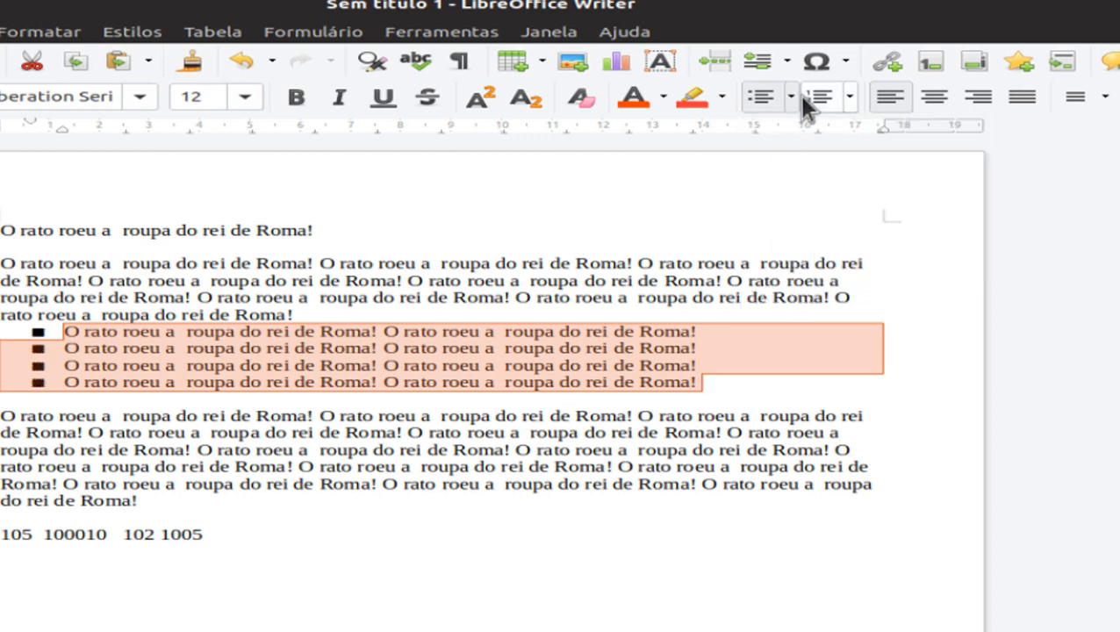
{"action": "left_click", "coordinate": [792, 97]}
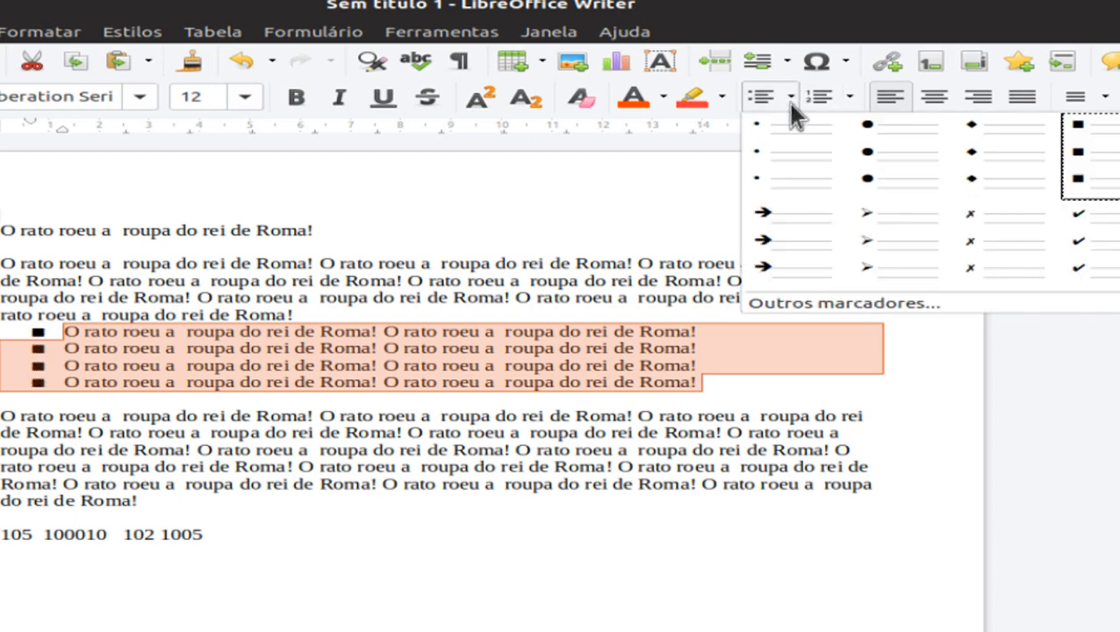
{"action": "left_click", "coordinate": [760, 243]}
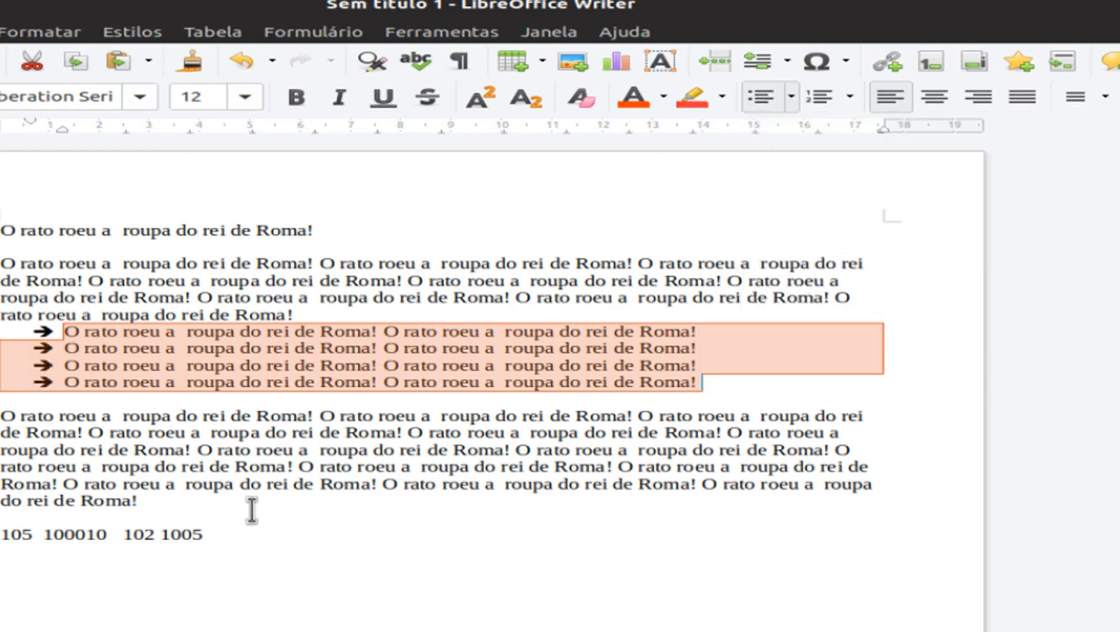
- Convert the four-line list to 1) 2) 3) numbering and then switch it to the 1. 2. 3. format
{"action": "left_click", "coordinate": [849, 93]}
{"action": "left_click", "coordinate": [837, 140]}
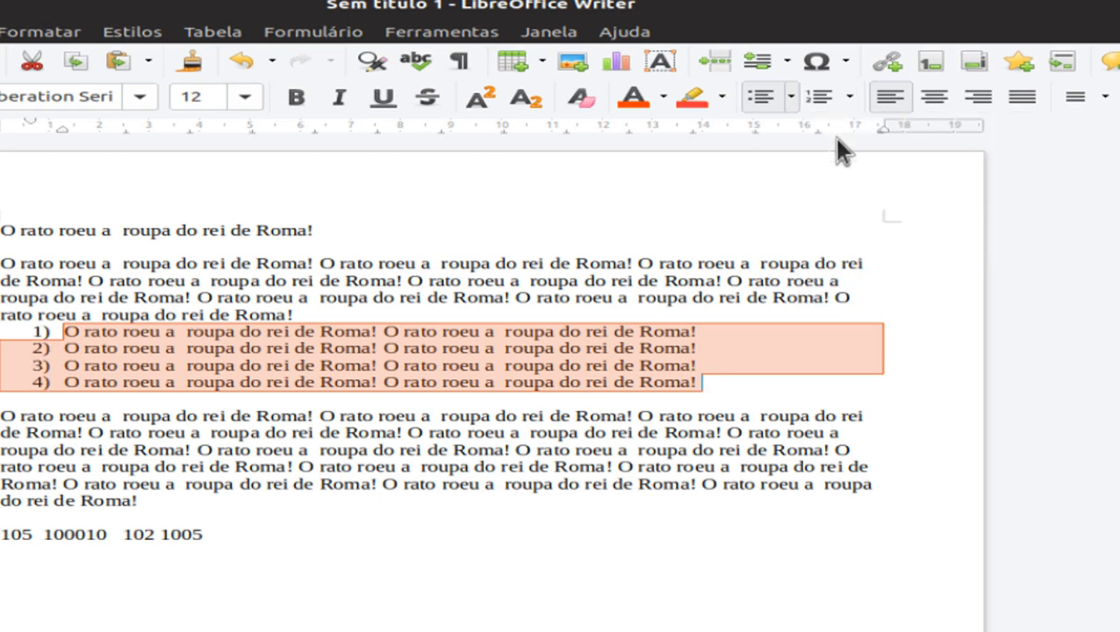
{"action": "left_click", "coordinate": [848, 98]}
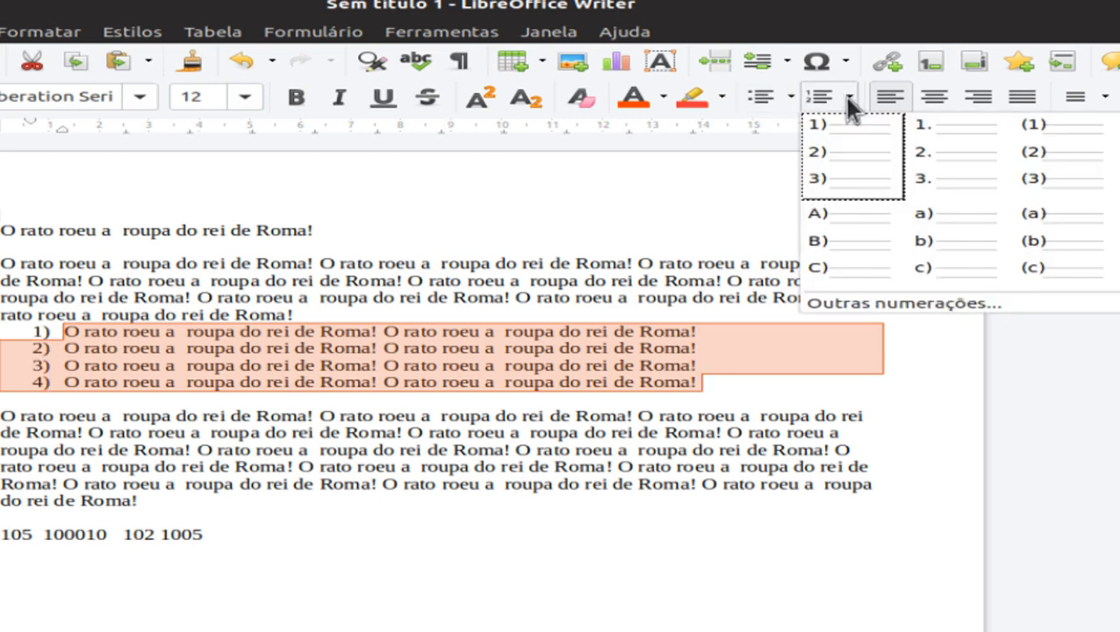
{"action": "left_click", "coordinate": [965, 172]}
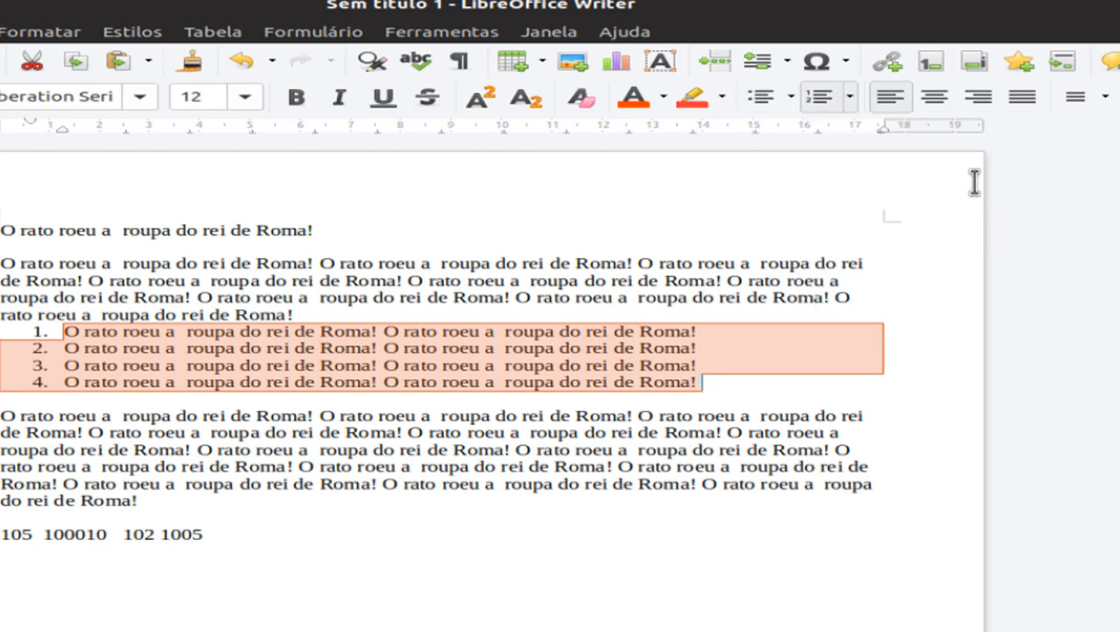
- Change the four-line list's numbering to the (1) (2) (3) format and then to Roman numerals I. II. III
{"action": "left_click", "coordinate": [849, 98]}
{"action": "left_click", "coordinate": [1019, 179]}
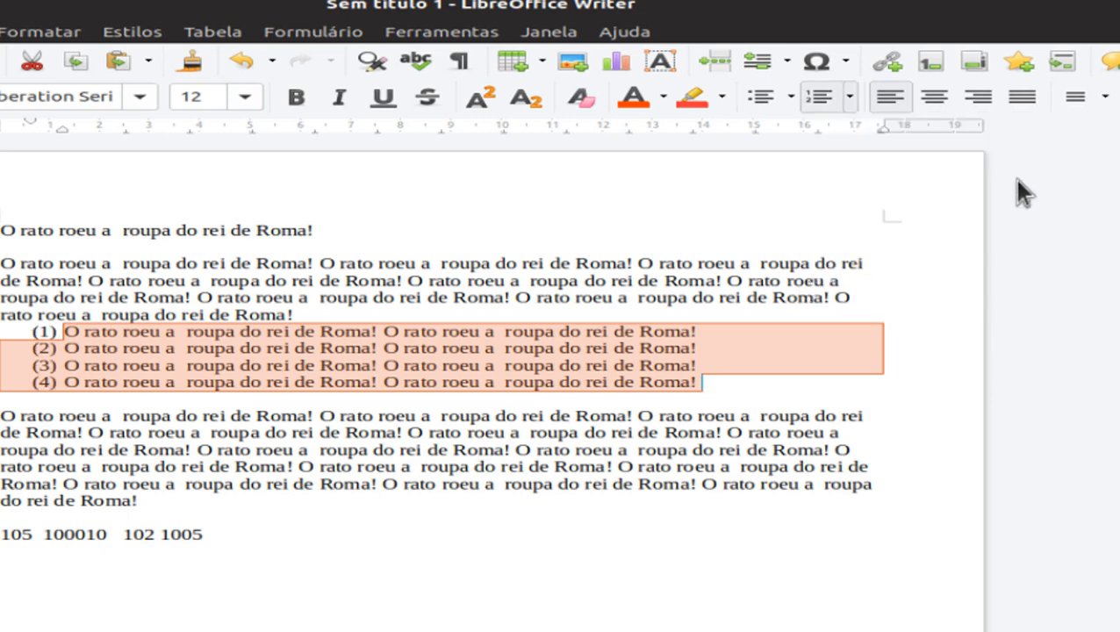
{"action": "left_click", "coordinate": [851, 95]}
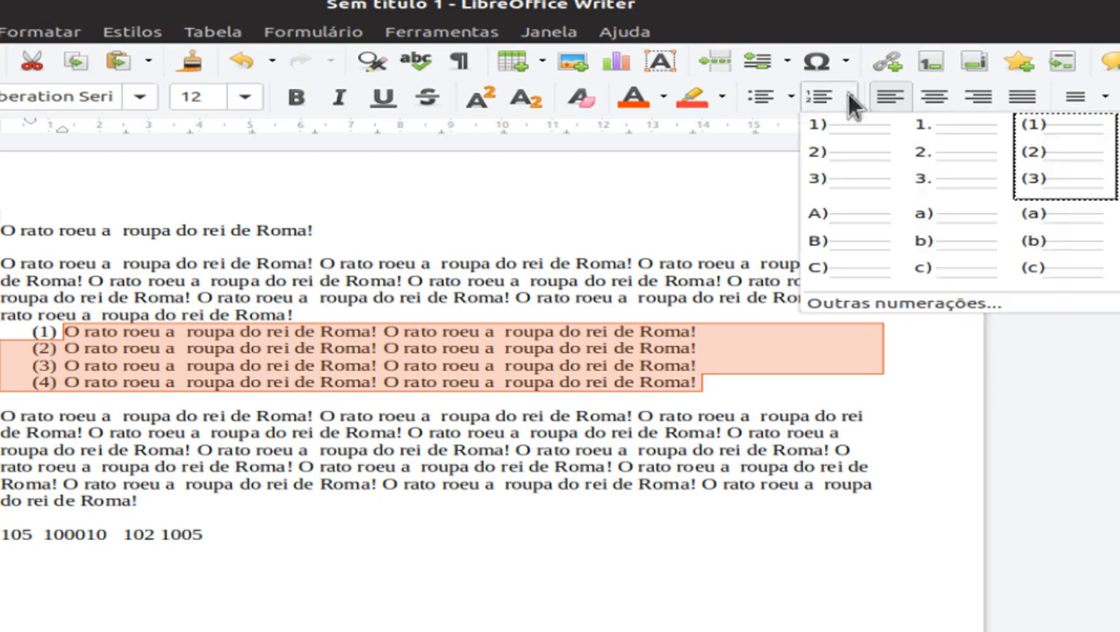
{"action": "left_click", "coordinate": [1119, 158]}
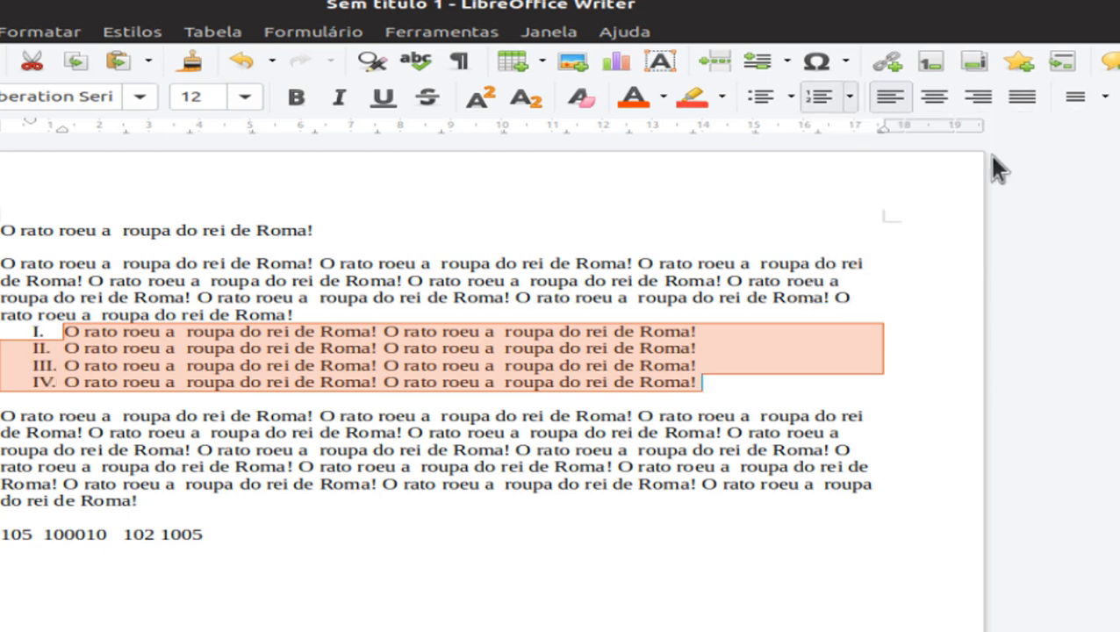
- Switch the four-line list to uppercase A) B) C) lettering and then to lowercase a) b) c)
{"action": "left_click", "coordinate": [849, 95]}
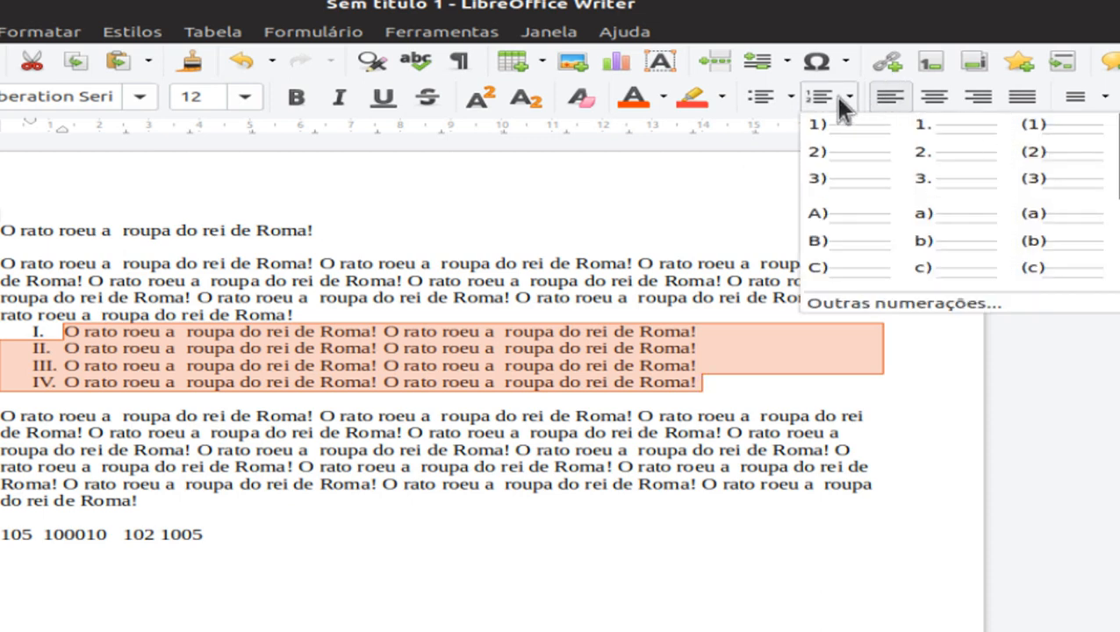
{"action": "left_click", "coordinate": [859, 263]}
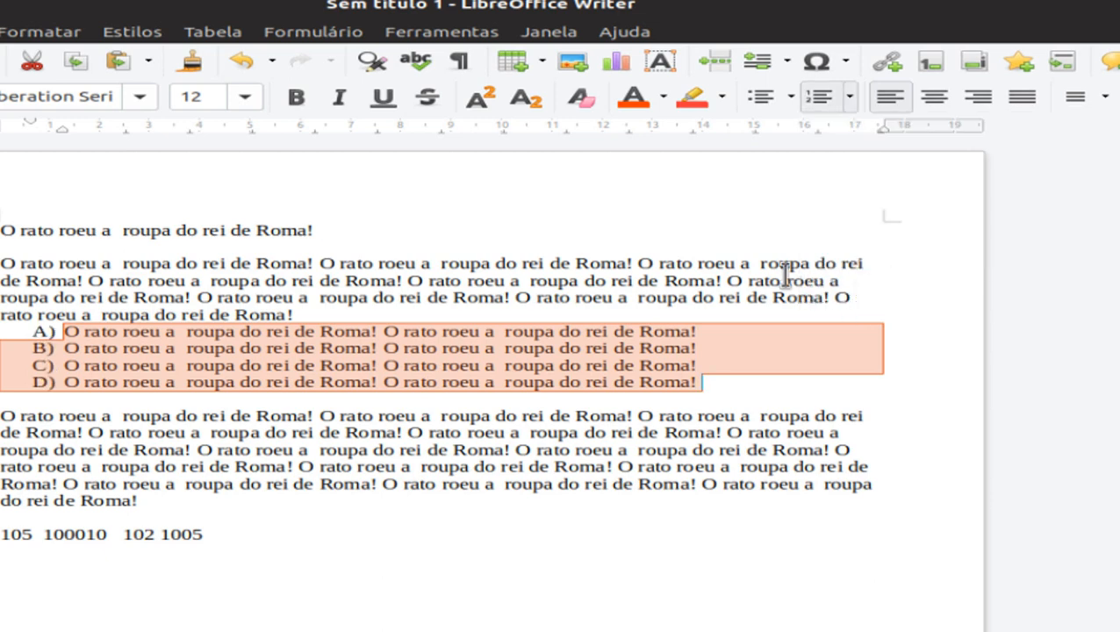
{"action": "left_click", "coordinate": [849, 87]}
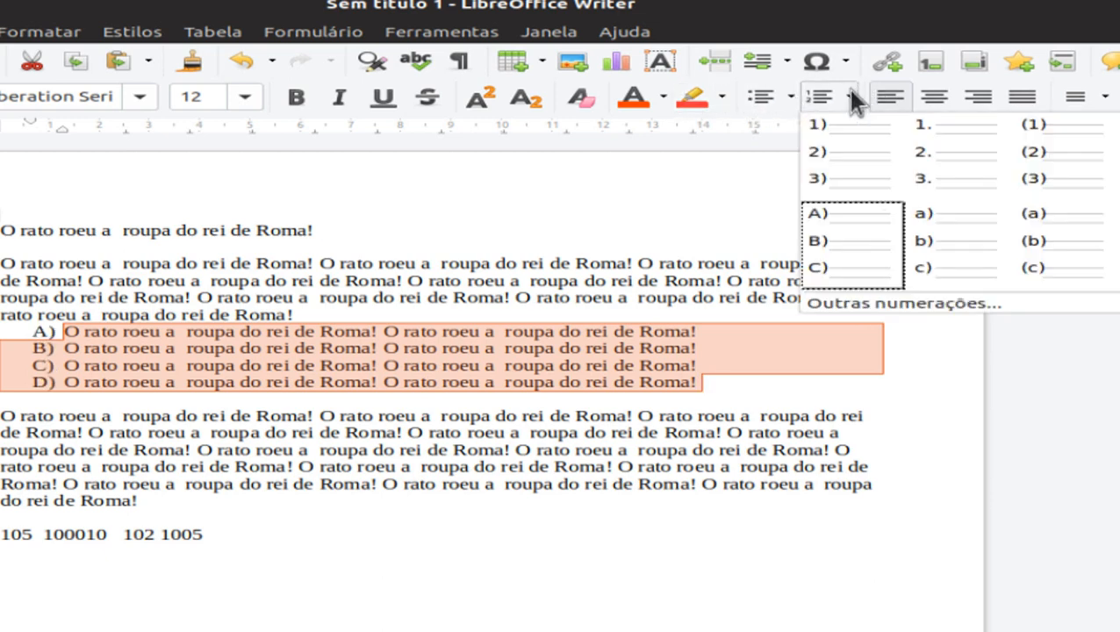
{"action": "left_click", "coordinate": [941, 257]}
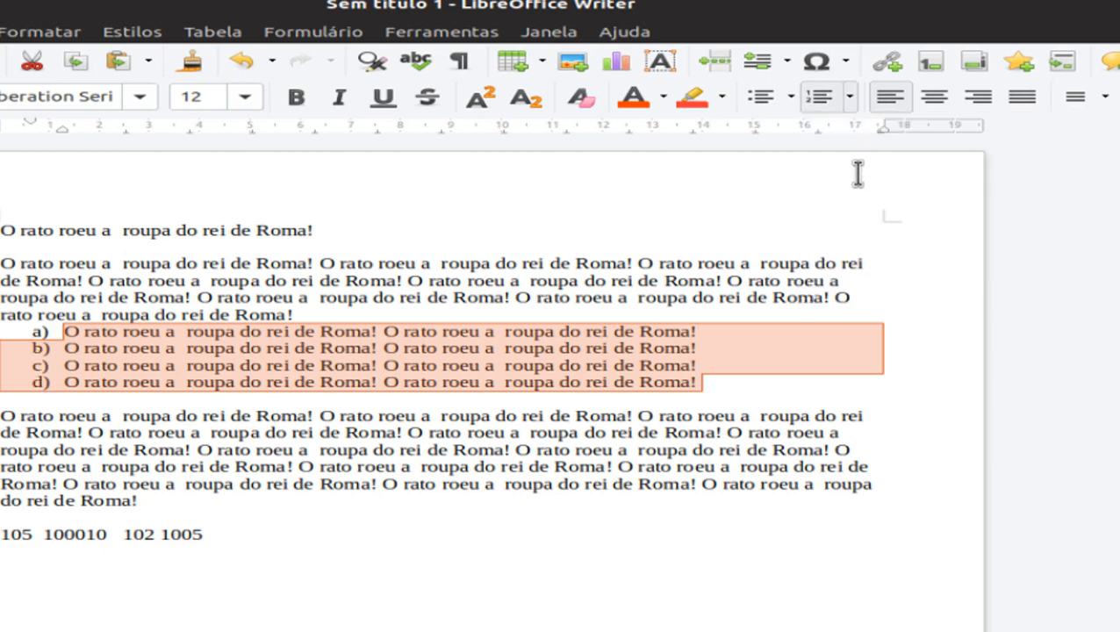
- Change the four-line list's lettering to the (a) (b) (c) format and then back to uppercase A) B) C)
{"action": "left_click", "coordinate": [849, 96]}
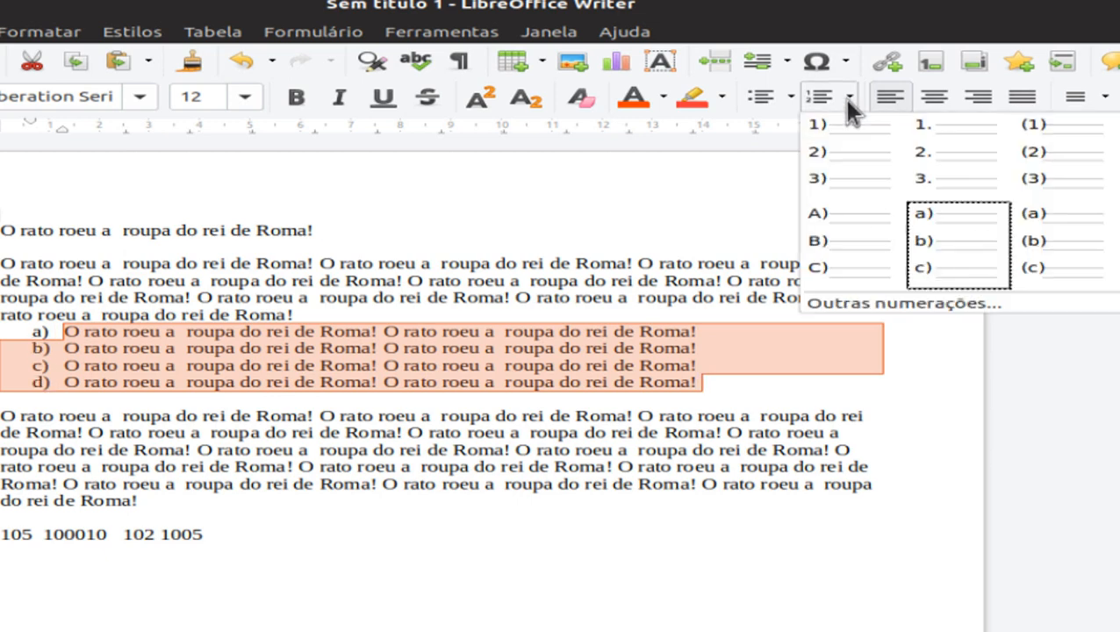
{"action": "left_click", "coordinate": [1029, 255]}
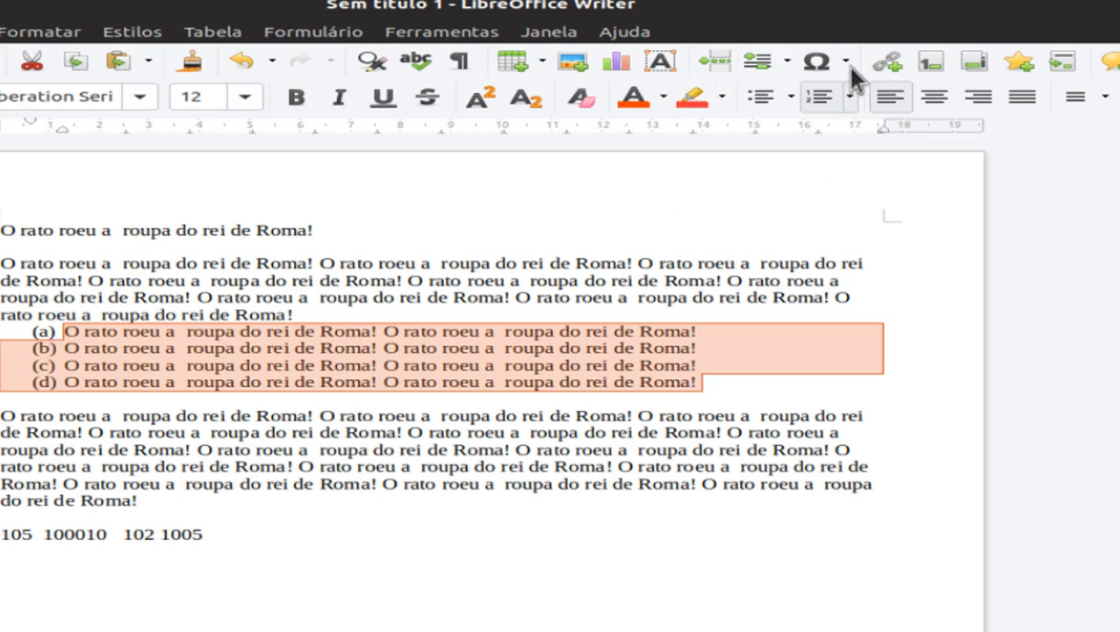
{"action": "left_click", "coordinate": [850, 99]}
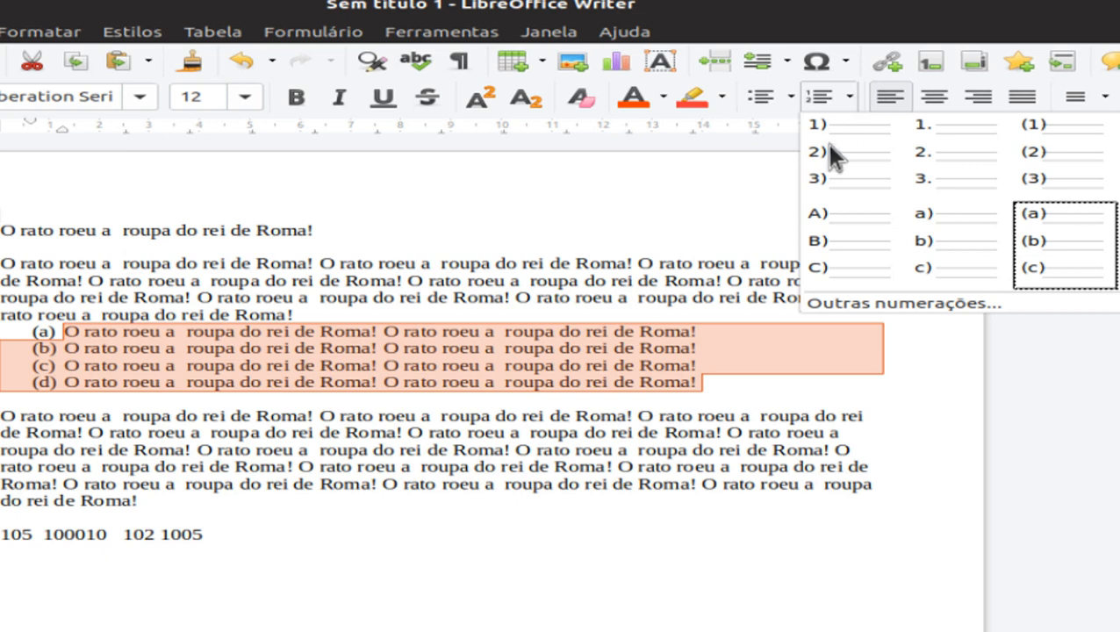
{"action": "left_click", "coordinate": [847, 262]}
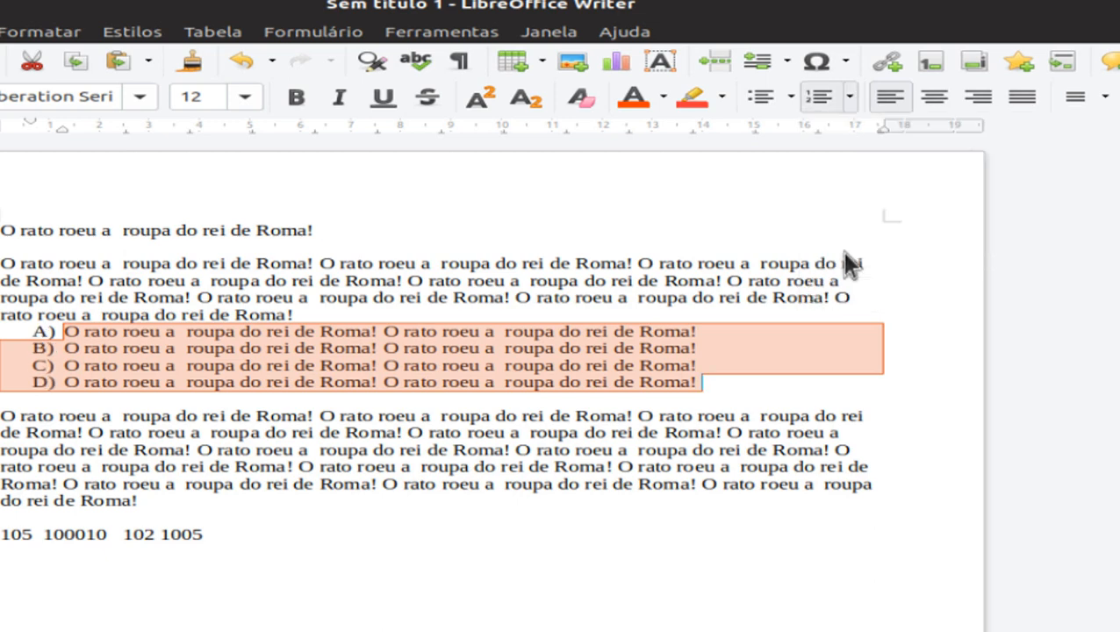
- Set the four-line list back to 1) 2) 3) numbering and then remove the numbering from all four lines
{"action": "left_click", "coordinate": [848, 102]}
{"action": "left_click", "coordinate": [845, 166]}
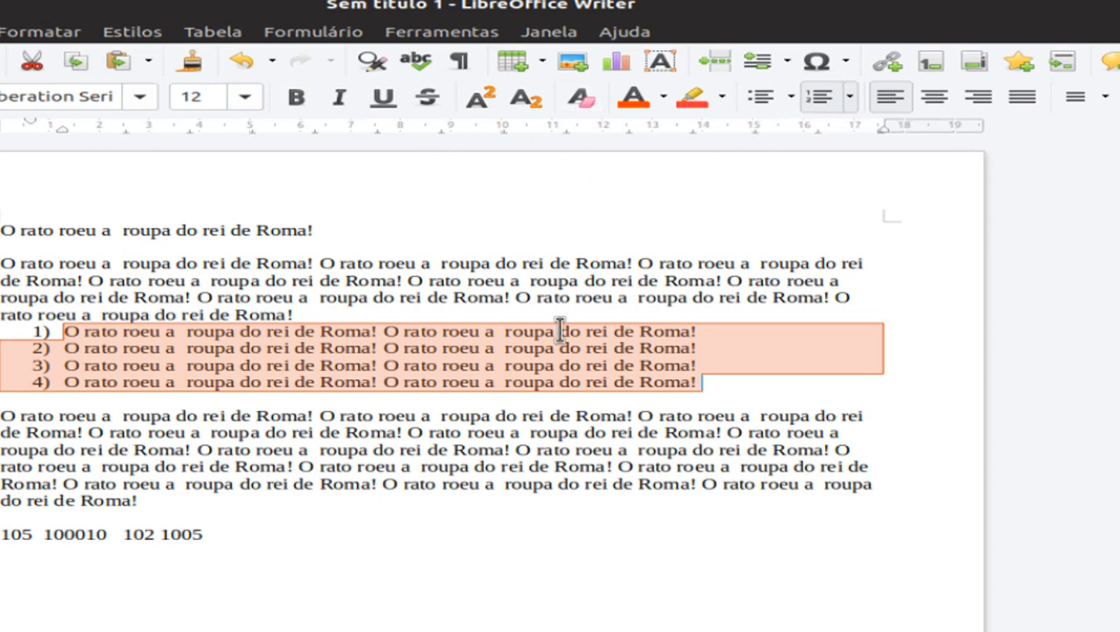
{"action": "left_click", "coordinate": [180, 350]}
{"action": "left_click_drag", "start_coordinate": [33, 329], "coordinate": [803, 379]}
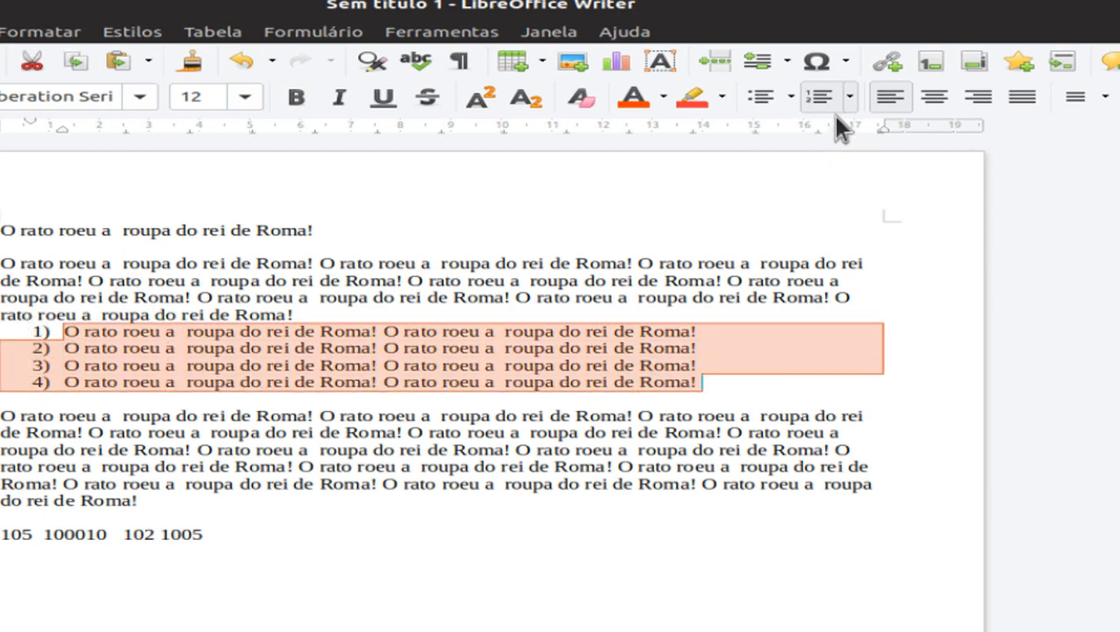
{"action": "left_click", "coordinate": [817, 96]}
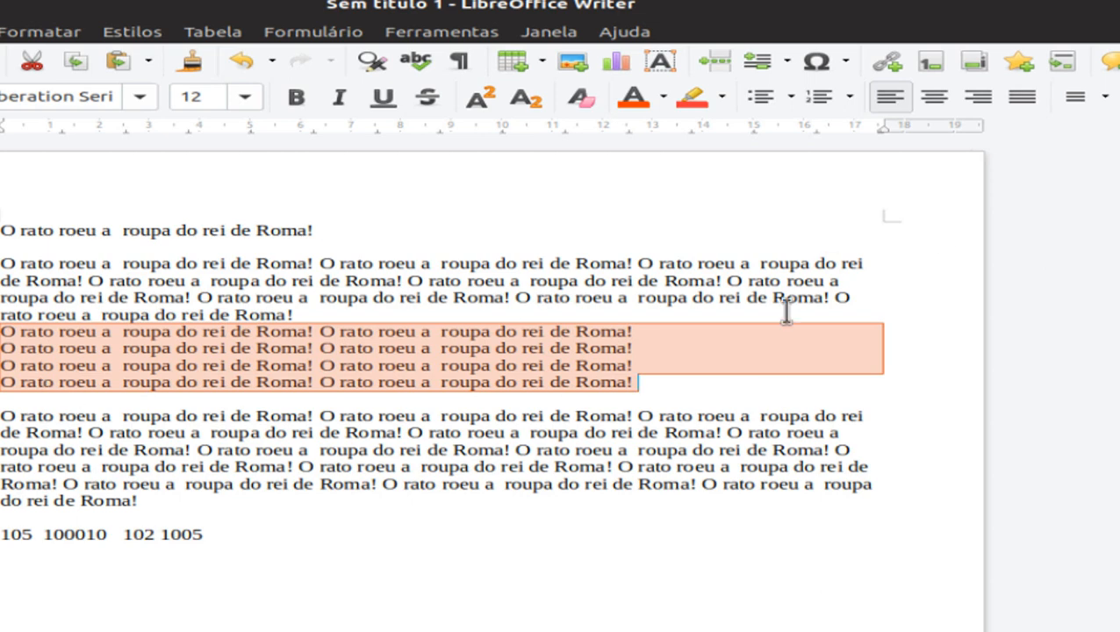
- Toggle the default numbering on and off for the four lines, ending without numbering, and clear the selection
{"action": "left_click", "coordinate": [817, 100]}
{"action": "left_click", "coordinate": [817, 99]}
{"action": "left_click", "coordinate": [817, 99]}
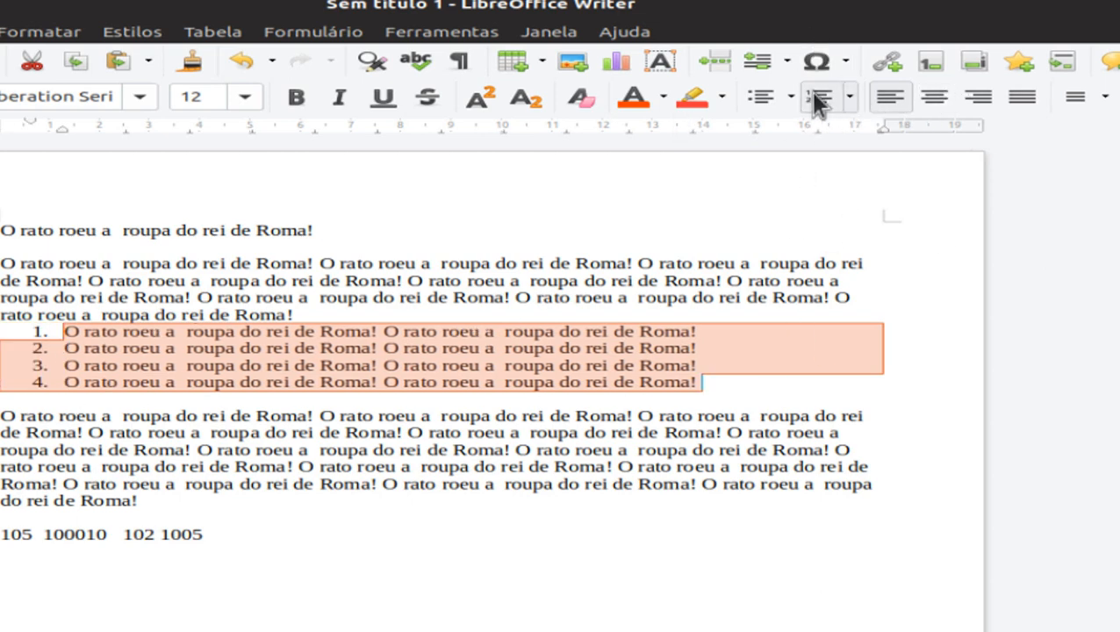
{"action": "left_click", "coordinate": [817, 100]}
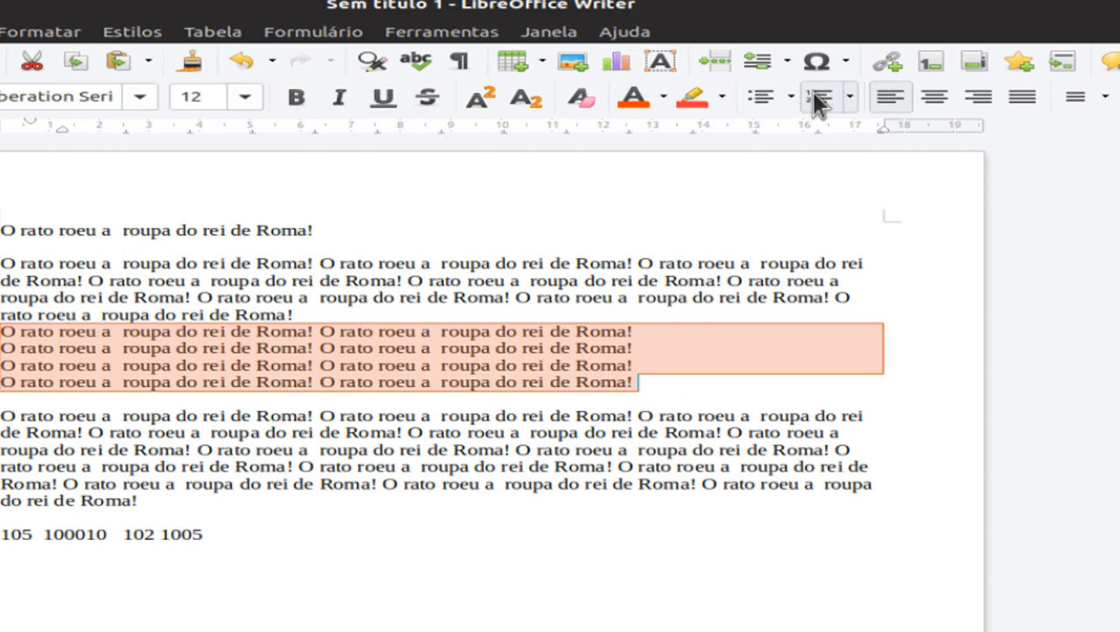
{"action": "left_click", "coordinate": [905, 406]}
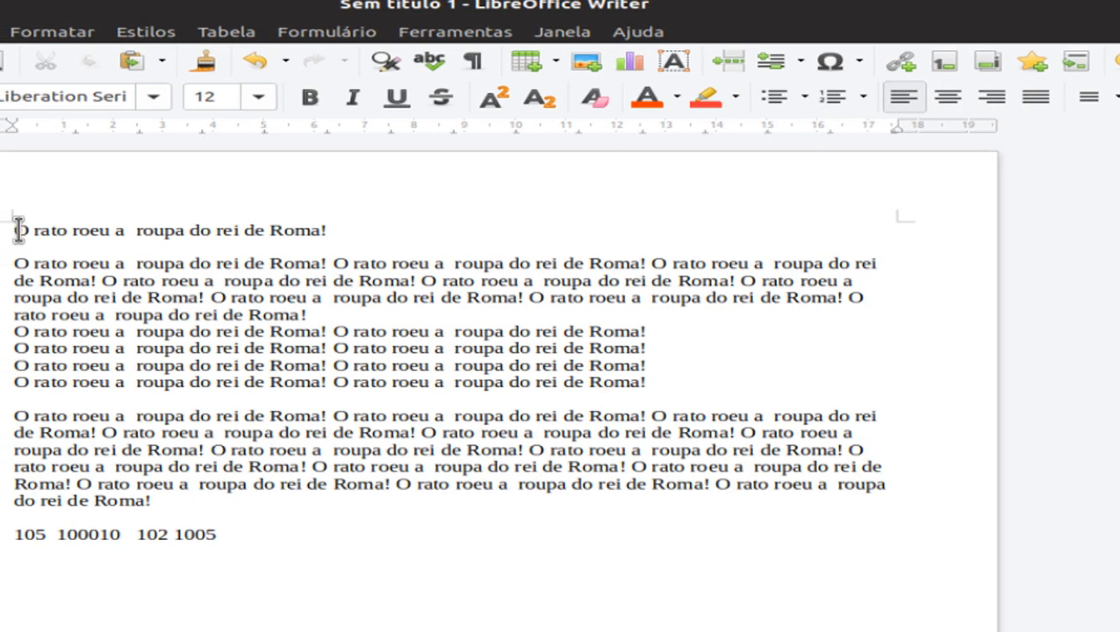
- Select the document's entire text, centre it and then align it to the right
{"action": "left_click_drag", "start_coordinate": [14, 230], "coordinate": [326, 563]}
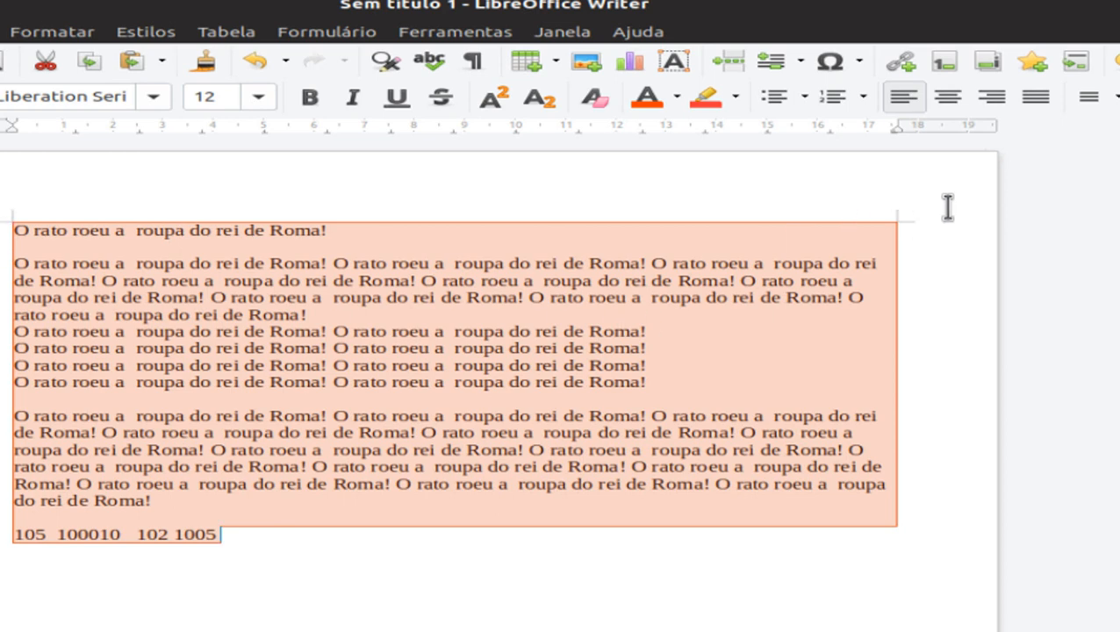
{"action": "left_click", "coordinate": [948, 96]}
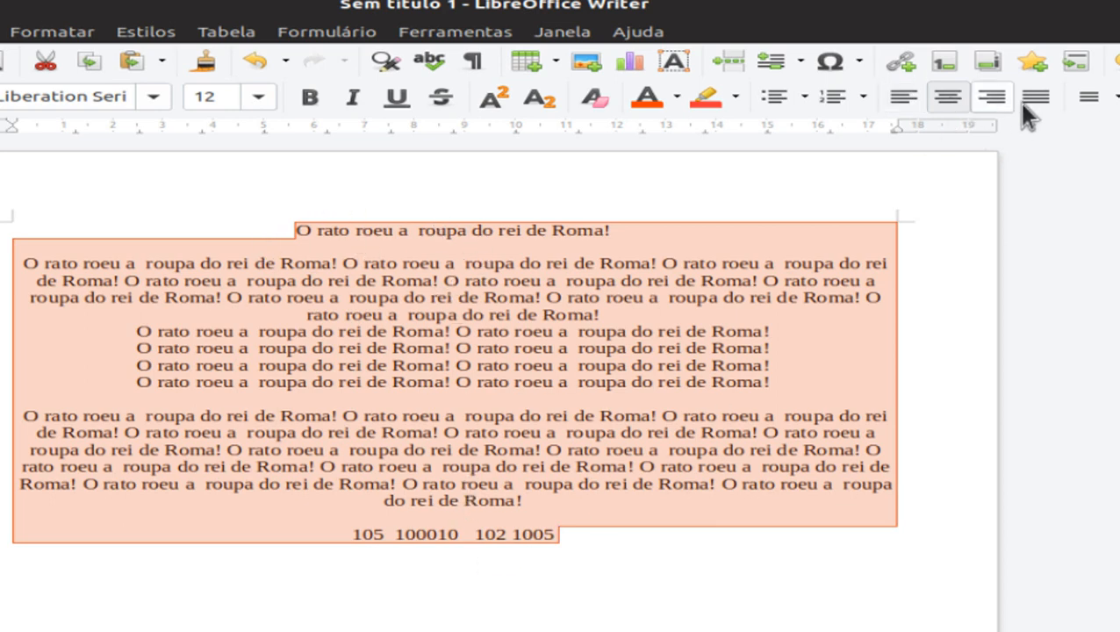
{"action": "left_click", "coordinate": [990, 99]}
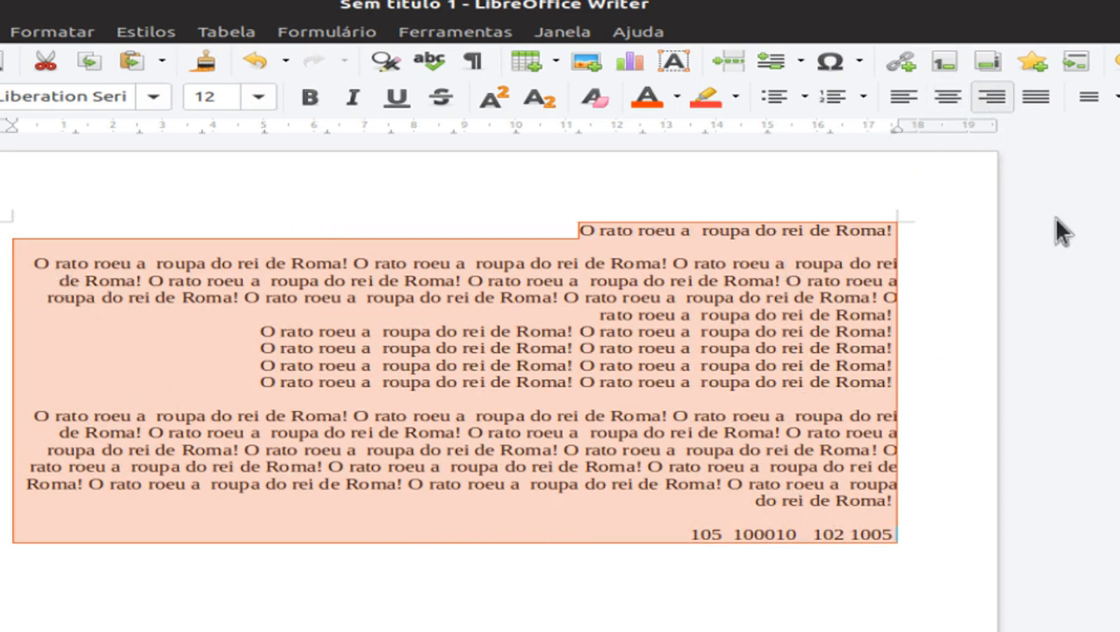
- Justify the entire text and then align it back to the left
{"action": "left_click", "coordinate": [1038, 98]}
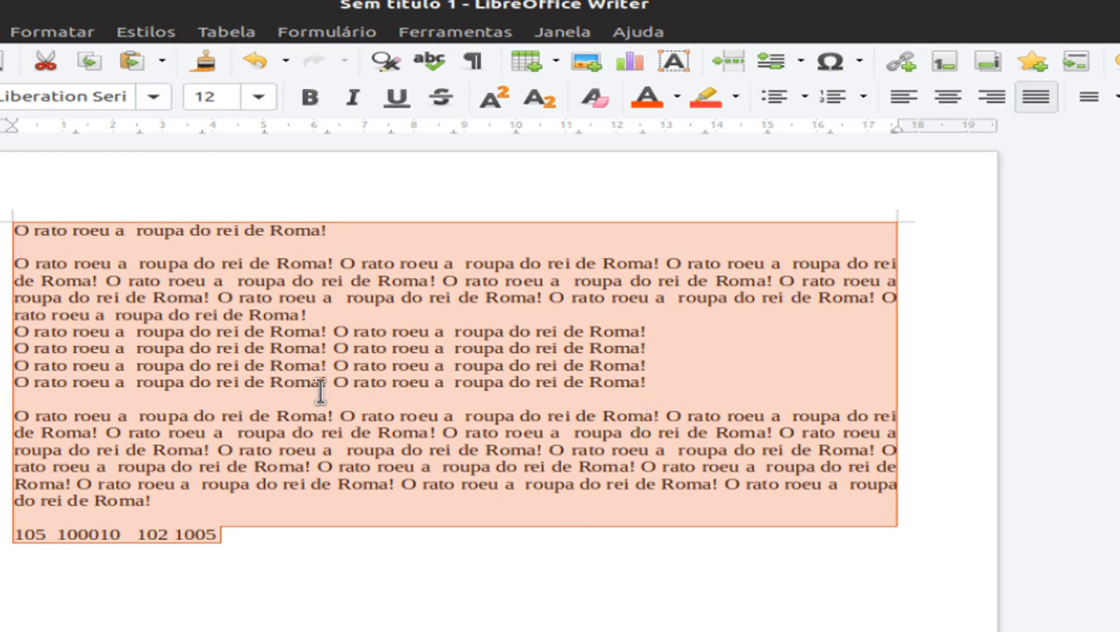
{"action": "left_click", "coordinate": [901, 99]}
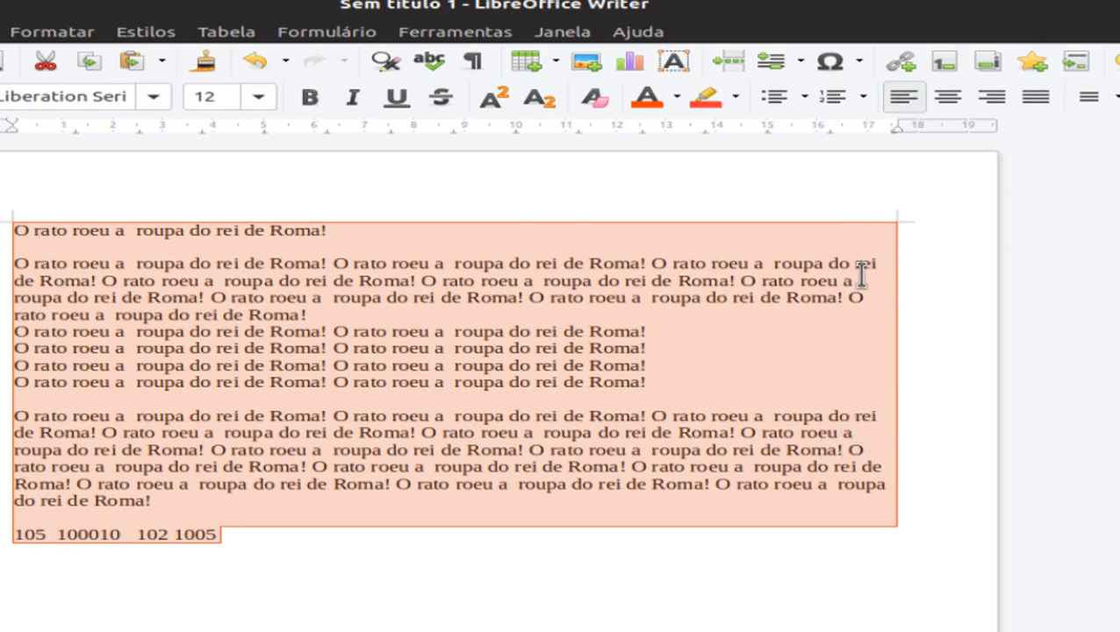
- Align the entire text to the right, then justify it and clear the selection
{"action": "left_click", "coordinate": [992, 97]}
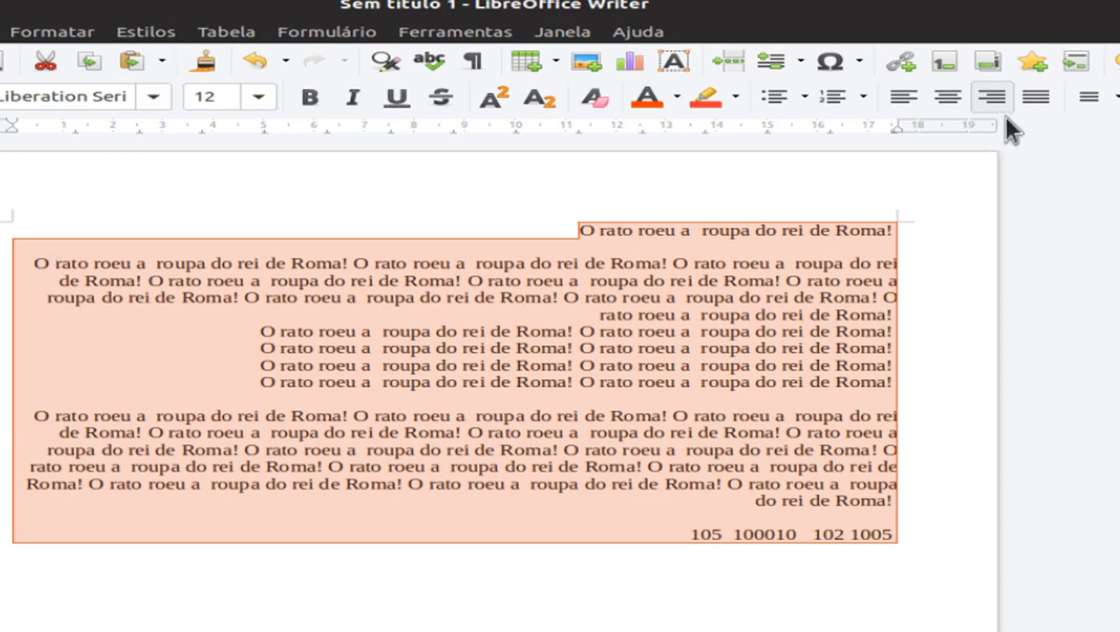
{"action": "left_click", "coordinate": [1044, 101]}
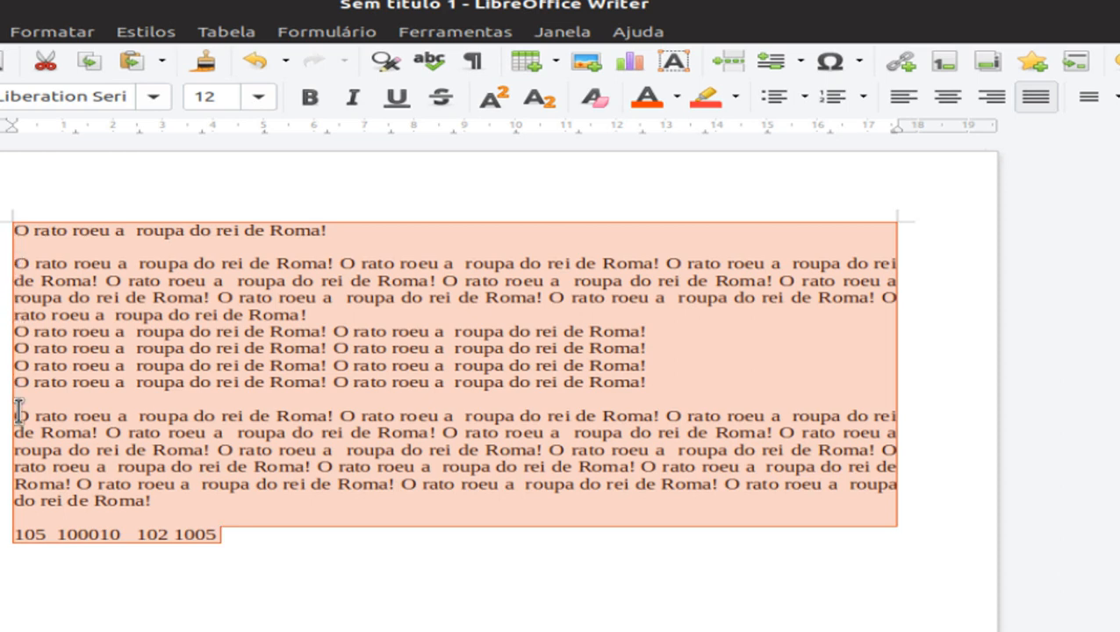
{"action": "left_click", "coordinate": [905, 478]}
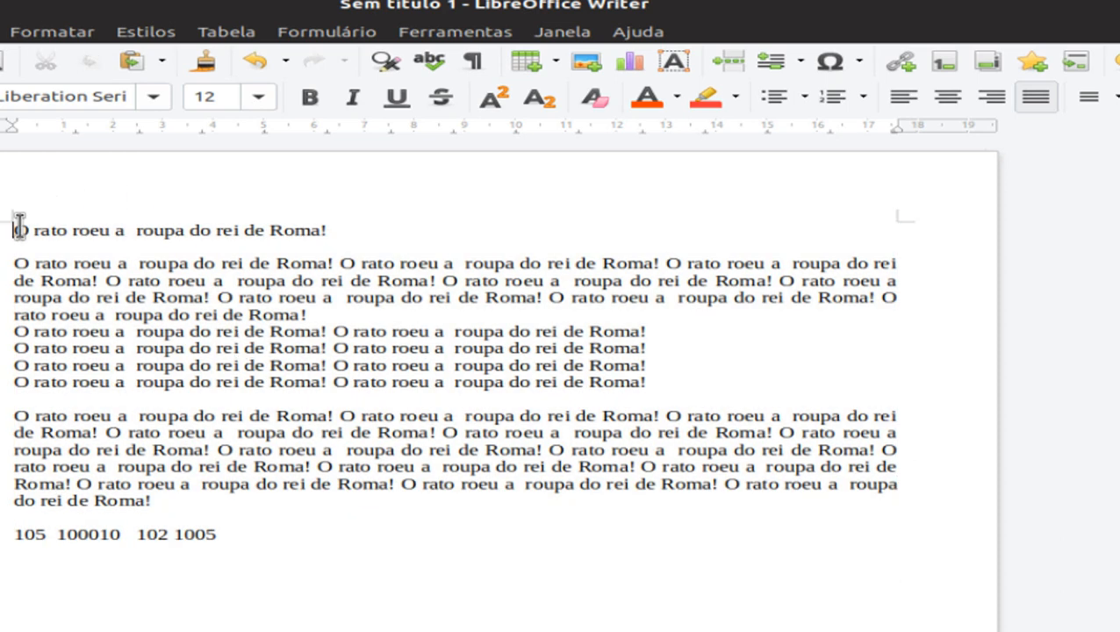
- Centre the single title line above the first paragraph
{"action": "left_click", "coordinate": [947, 97]}
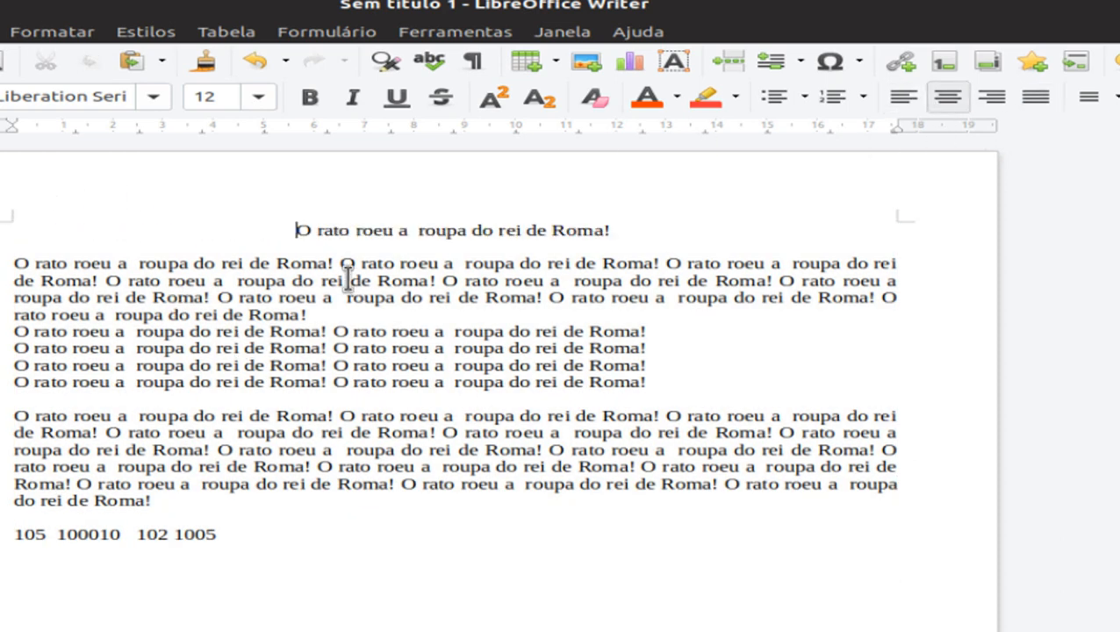
{"action": "left_click_drag", "start_coordinate": [297, 229], "coordinate": [670, 247]}
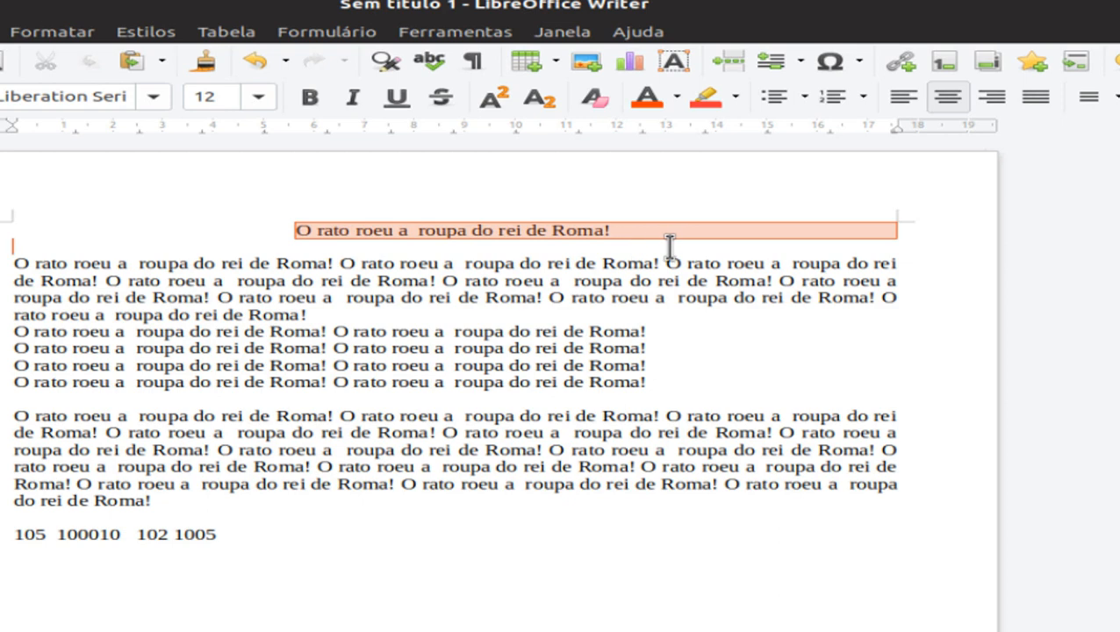
{"action": "left_click", "coordinate": [954, 108]}
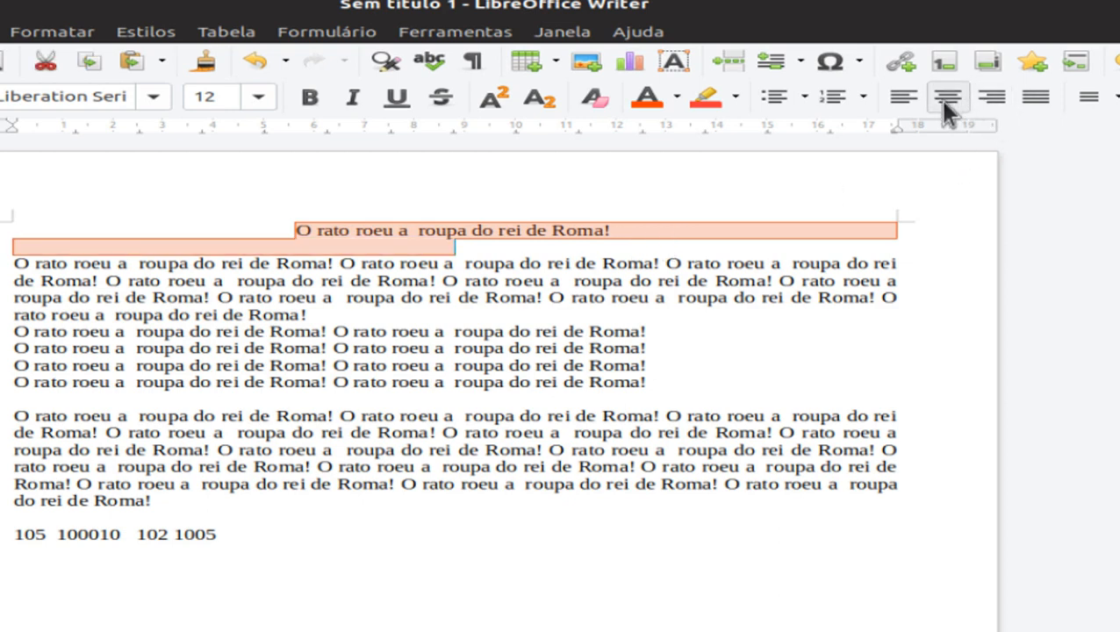
{"action": "left_click", "coordinate": [445, 576]}
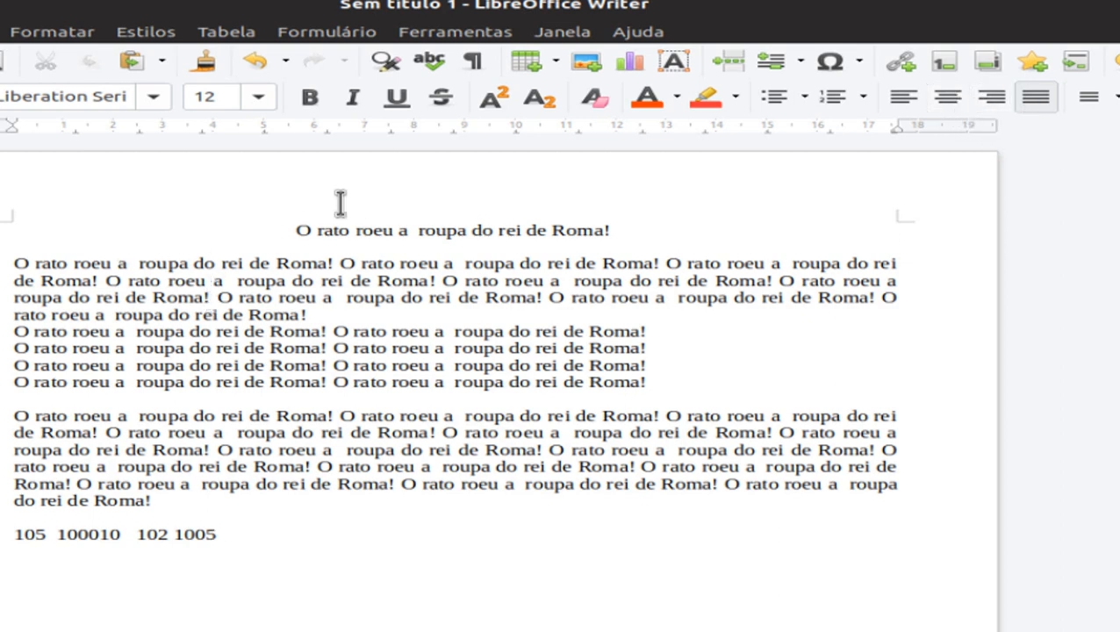
{"action": "left_click_drag", "start_coordinate": [12, 261], "coordinate": [232, 474]}
{"action": "left_click", "coordinate": [377, 230]}
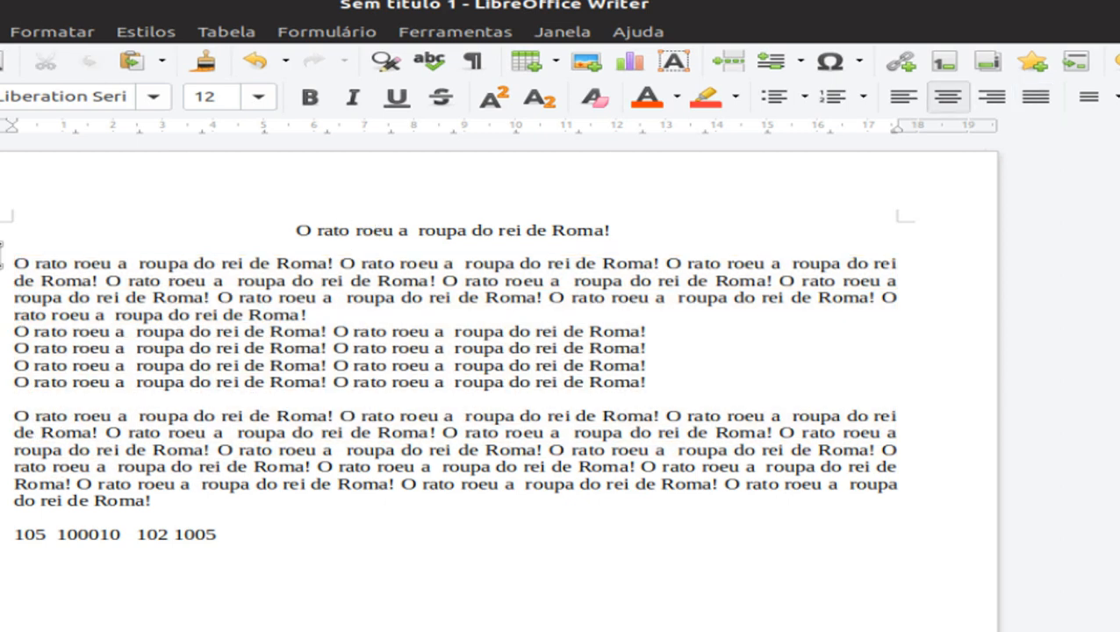
{"action": "left_click_drag", "start_coordinate": [27, 263], "coordinate": [228, 510]}
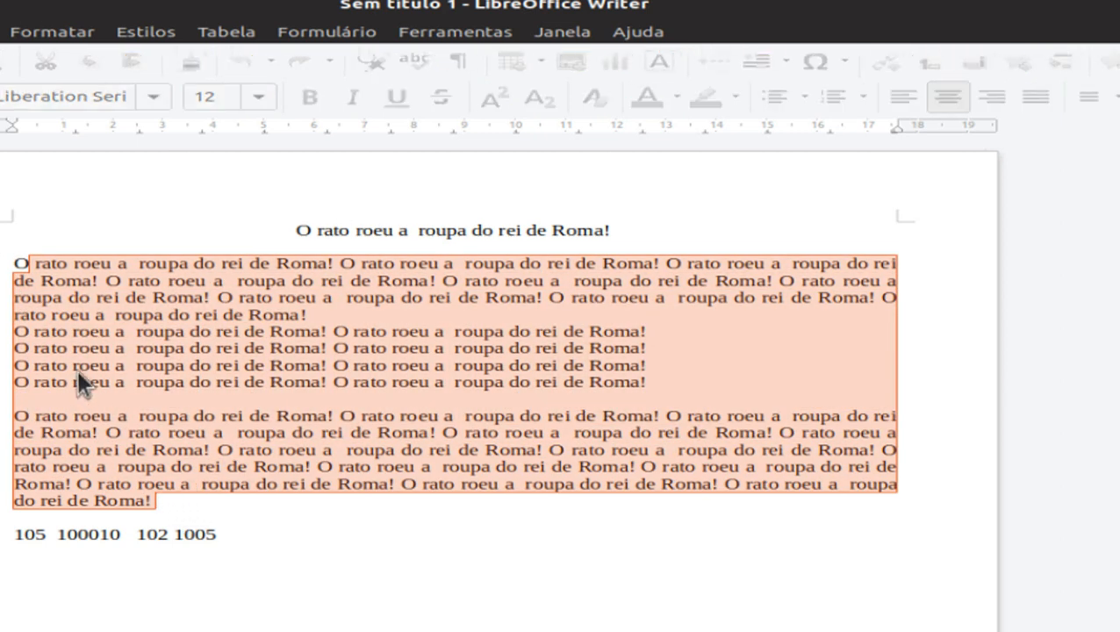
{"action": "left_click_drag", "start_coordinate": [12, 258], "coordinate": [198, 518]}
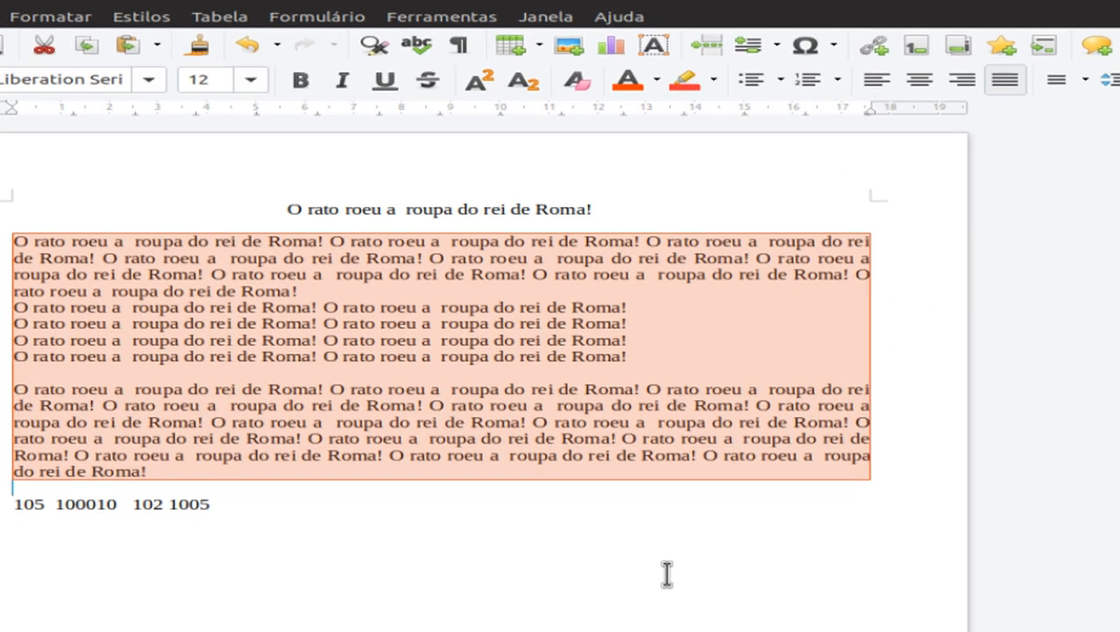
{"action": "left_click", "coordinate": [134, 353]}
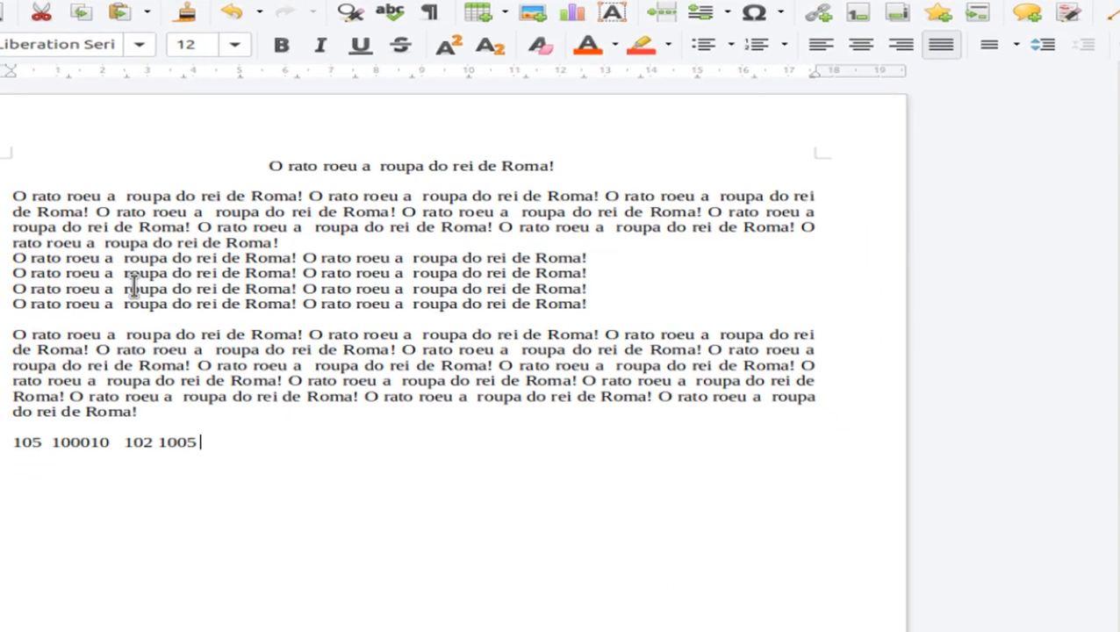
- Select all the text below the centred title, set its line spacing to 1.15 and then to 1.5
{"action": "left_click_drag", "start_coordinate": [3, 200], "coordinate": [507, 501]}
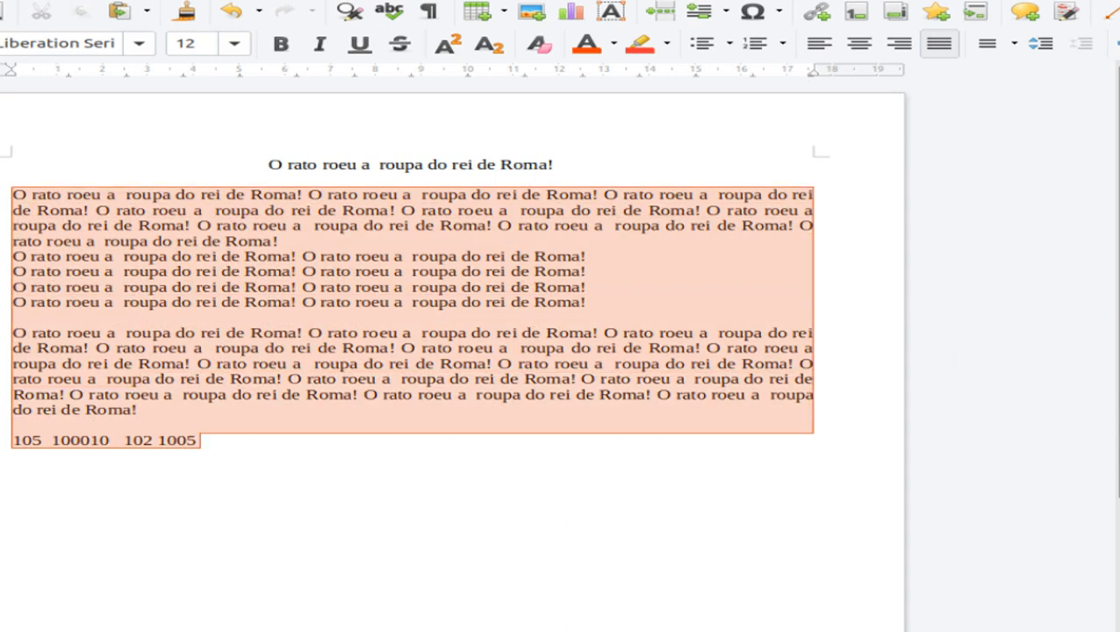
{"action": "left_click", "coordinate": [1013, 44]}
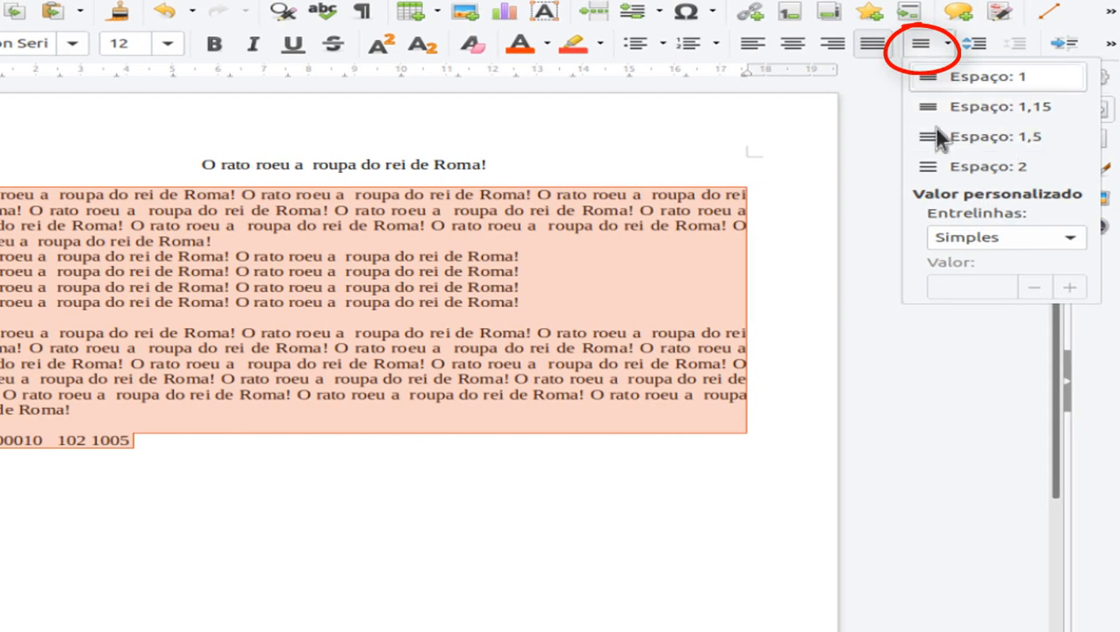
{"action": "left_click", "coordinate": [985, 109]}
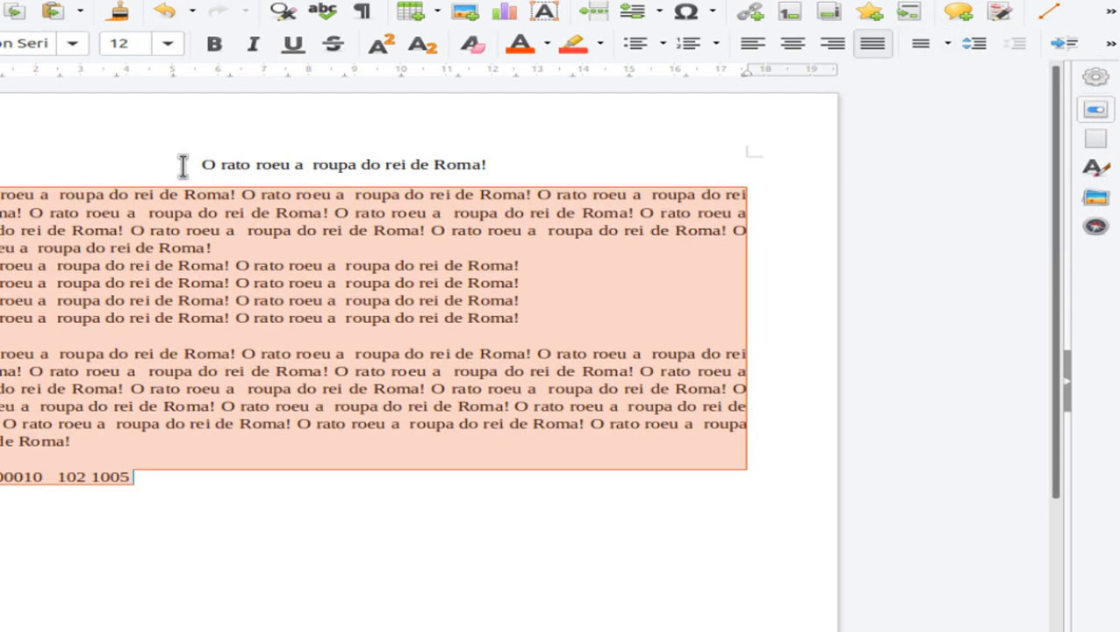
{"action": "left_click", "coordinate": [947, 43]}
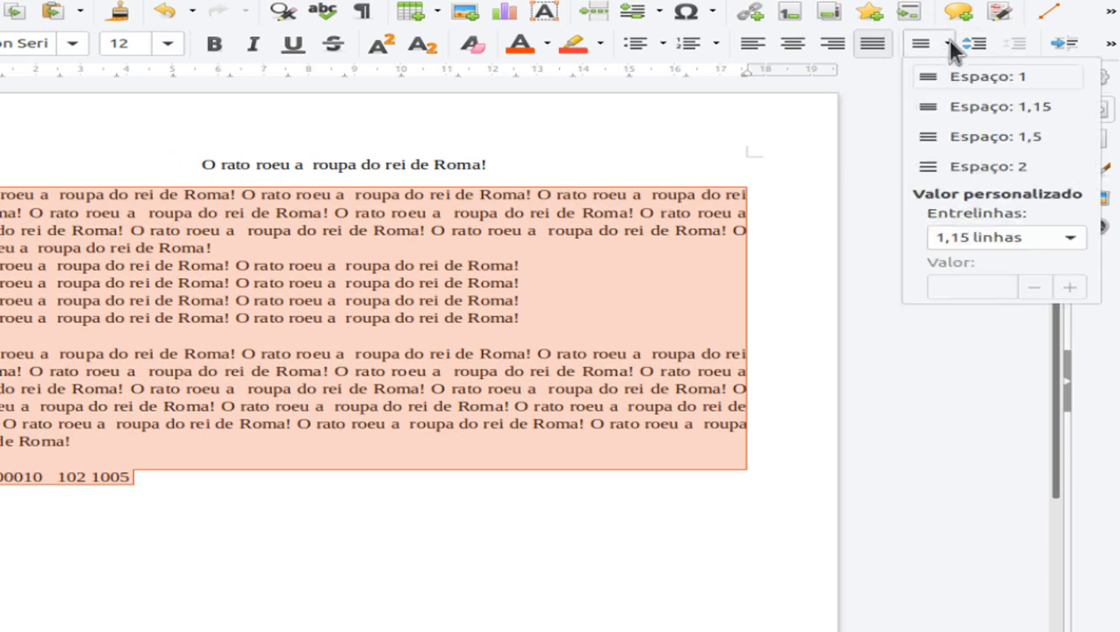
{"action": "left_click", "coordinate": [983, 138]}
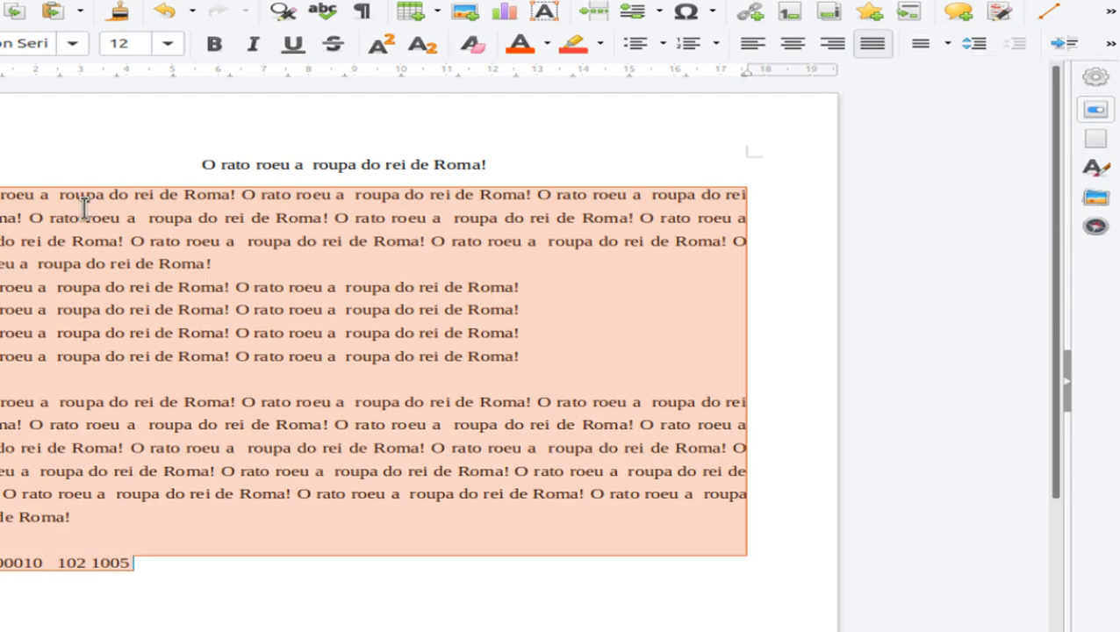
{"action": "left_click", "coordinate": [946, 44]}
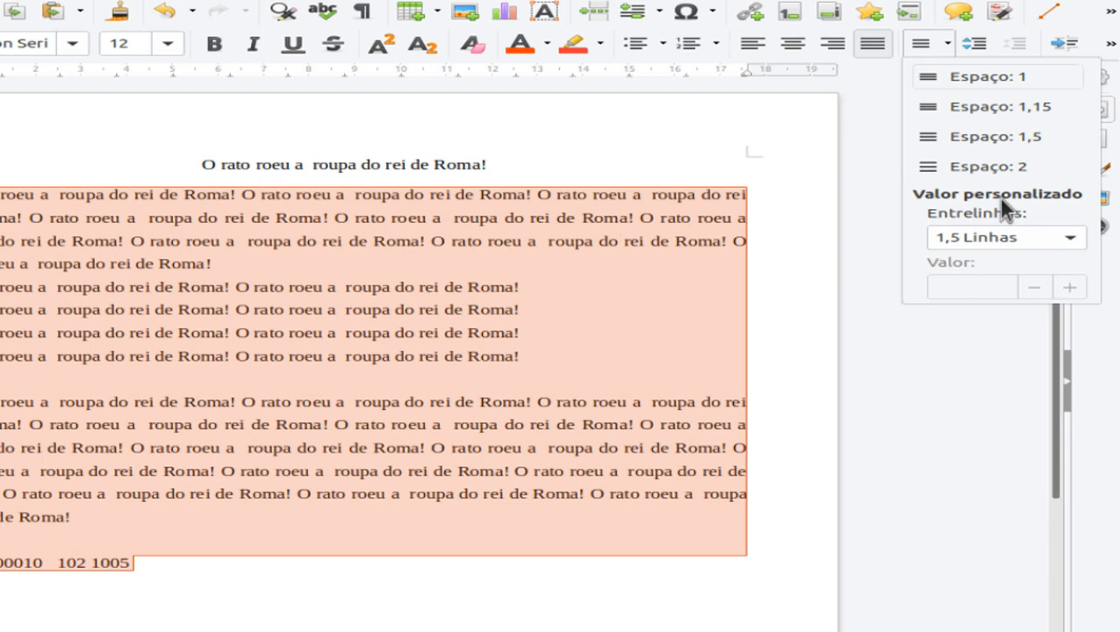
{"action": "left_click", "coordinate": [971, 137]}
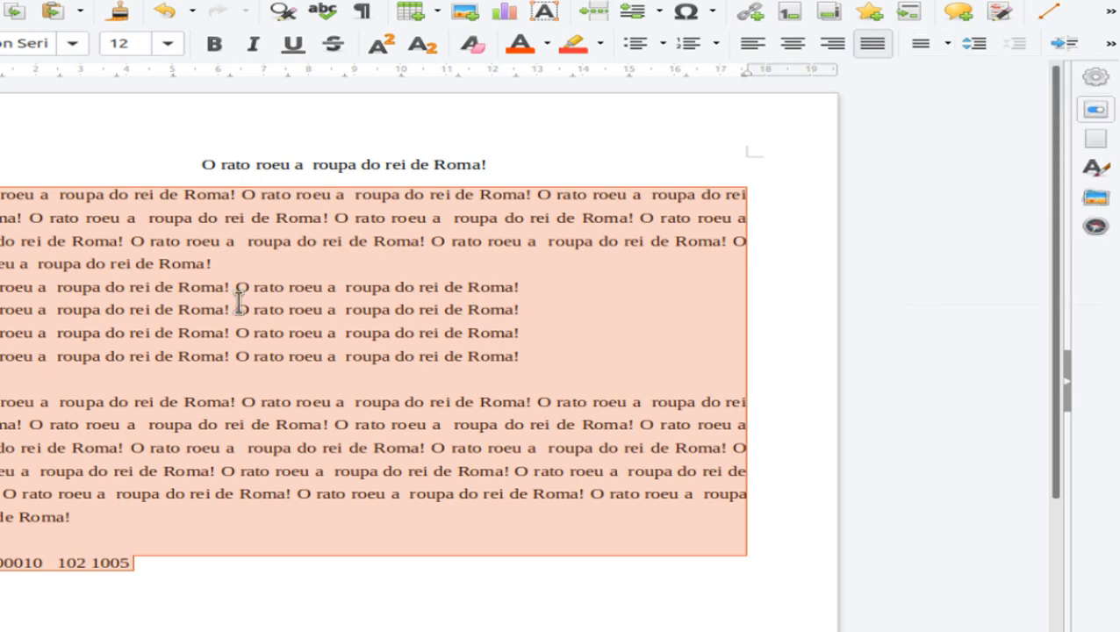
- Return the selected text to line spacing 1, apply 1.5 once more and restore spacing 1
{"action": "left_click", "coordinate": [946, 44]}
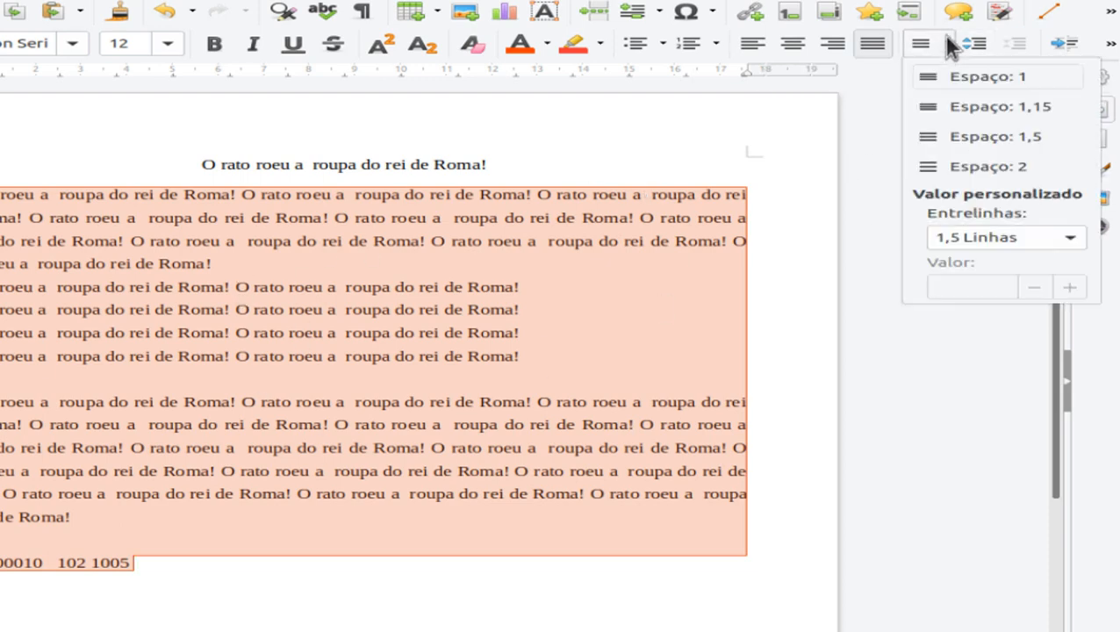
{"action": "left_click", "coordinate": [985, 75]}
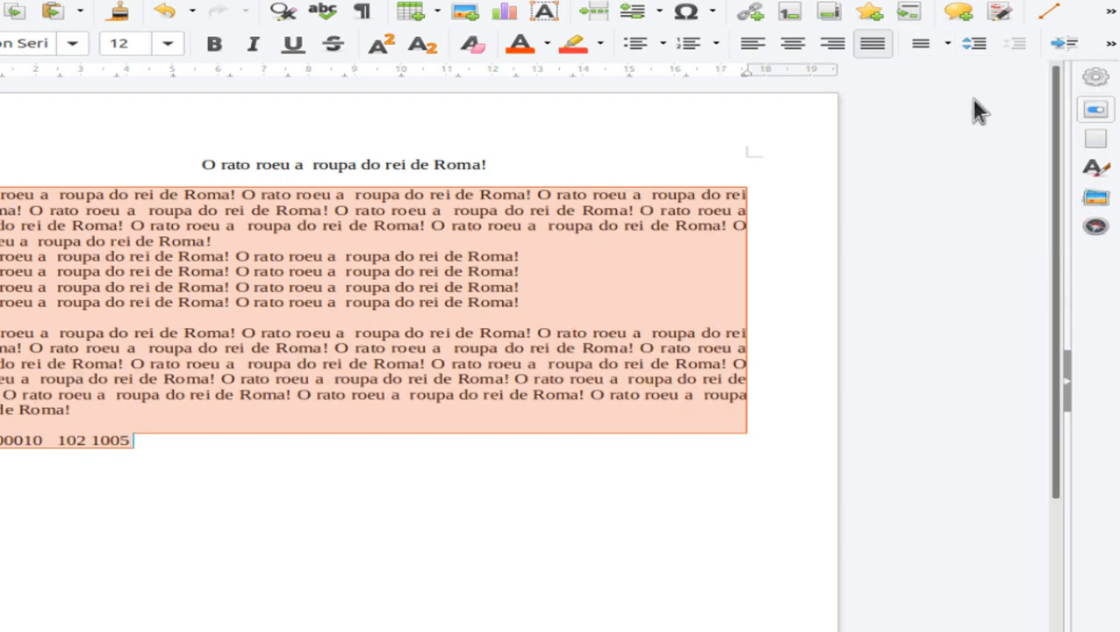
{"action": "left_click", "coordinate": [946, 45]}
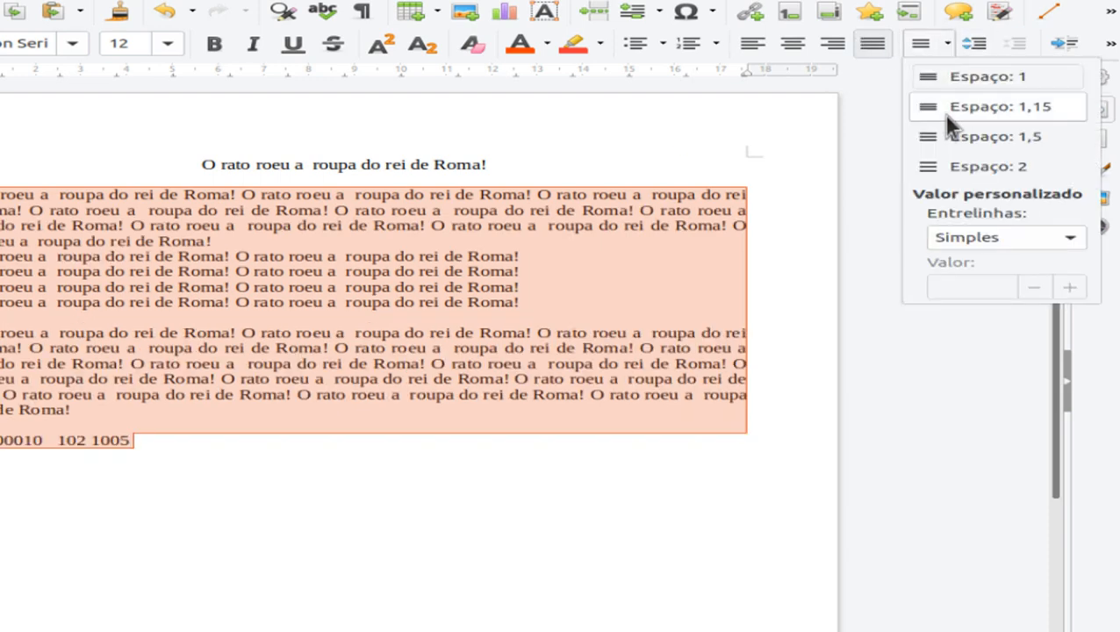
{"action": "left_click", "coordinate": [986, 136]}
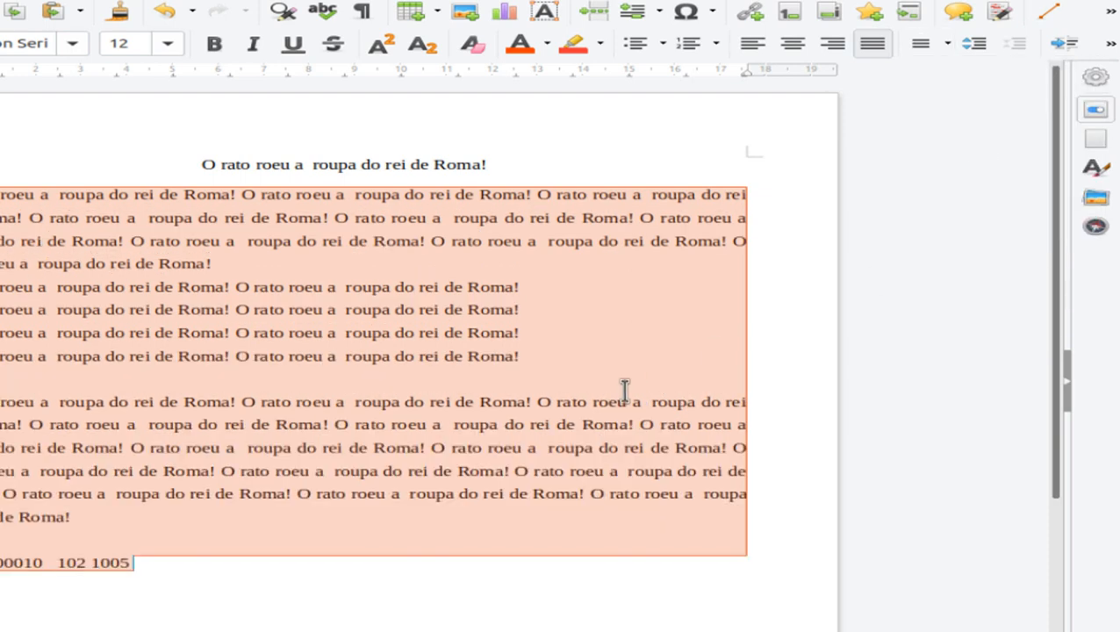
{"action": "left_click", "coordinate": [947, 46]}
{"action": "left_click", "coordinate": [942, 75]}
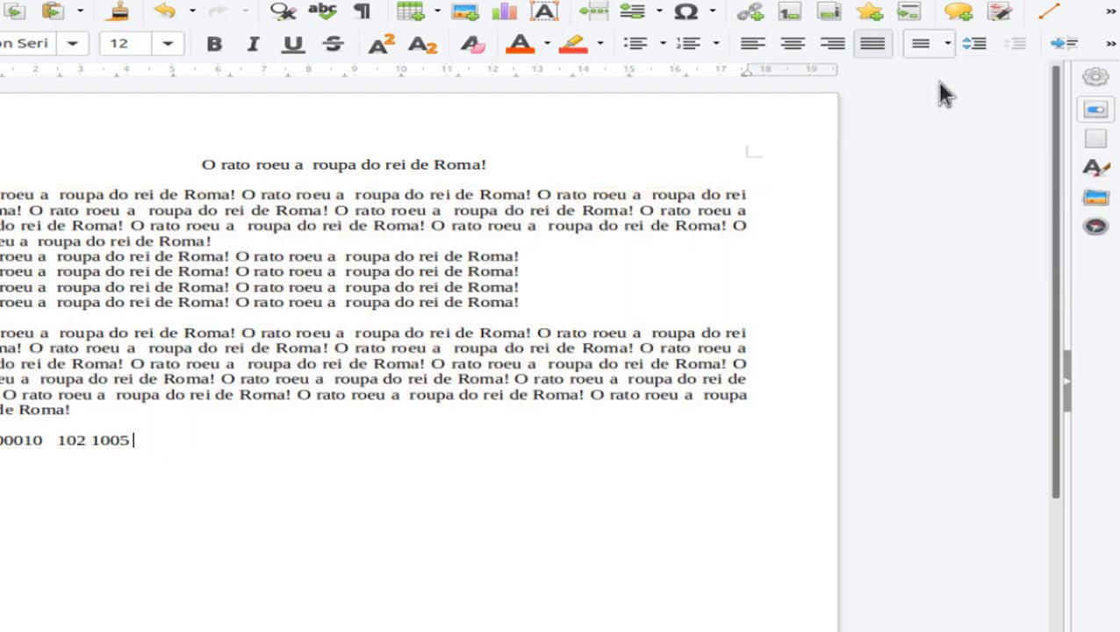
- Increase the spacing between the selected paragraphs several times in a row
{"action": "left_click", "coordinate": [980, 48]}
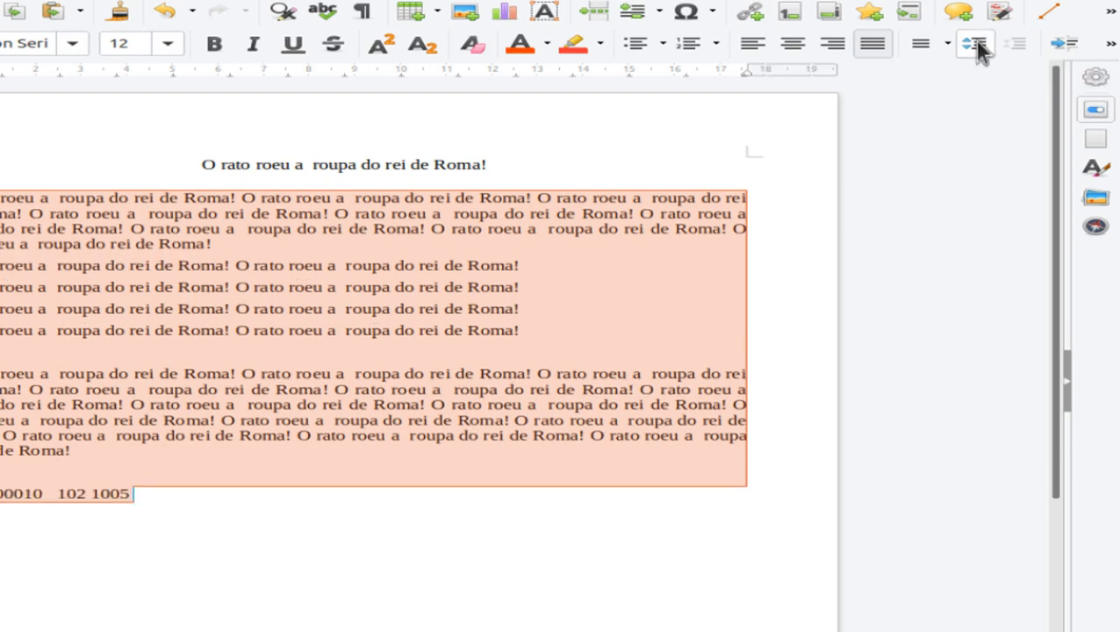
{"action": "left_click", "coordinate": [980, 49]}
{"action": "left_click", "coordinate": [1033, 44]}
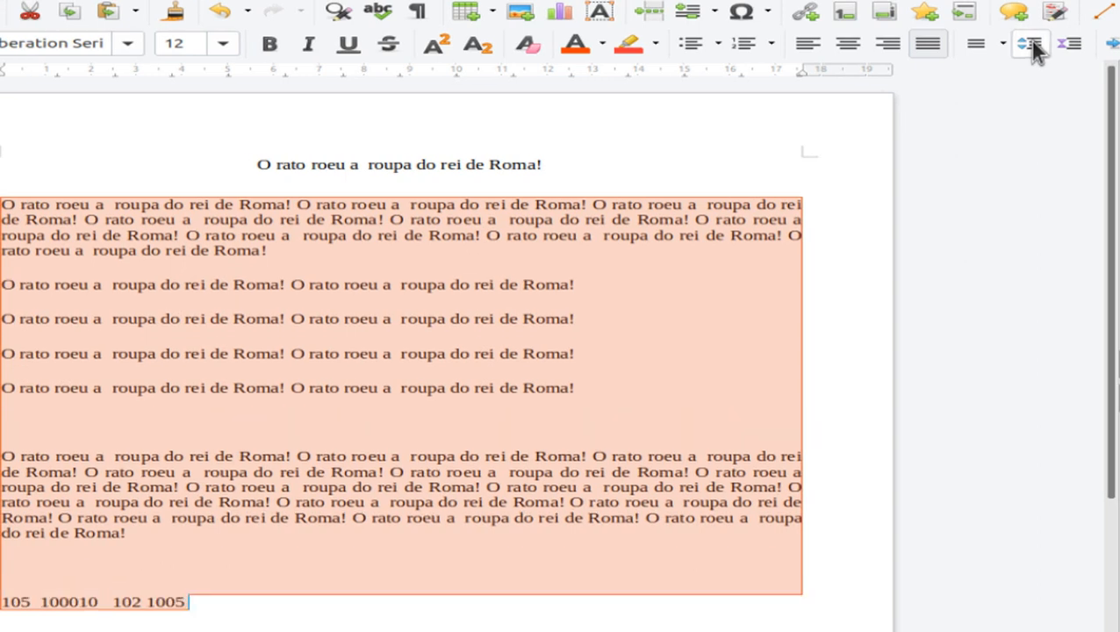
{"action": "left_click", "coordinate": [1033, 45]}
{"action": "left_click", "coordinate": [1033, 46]}
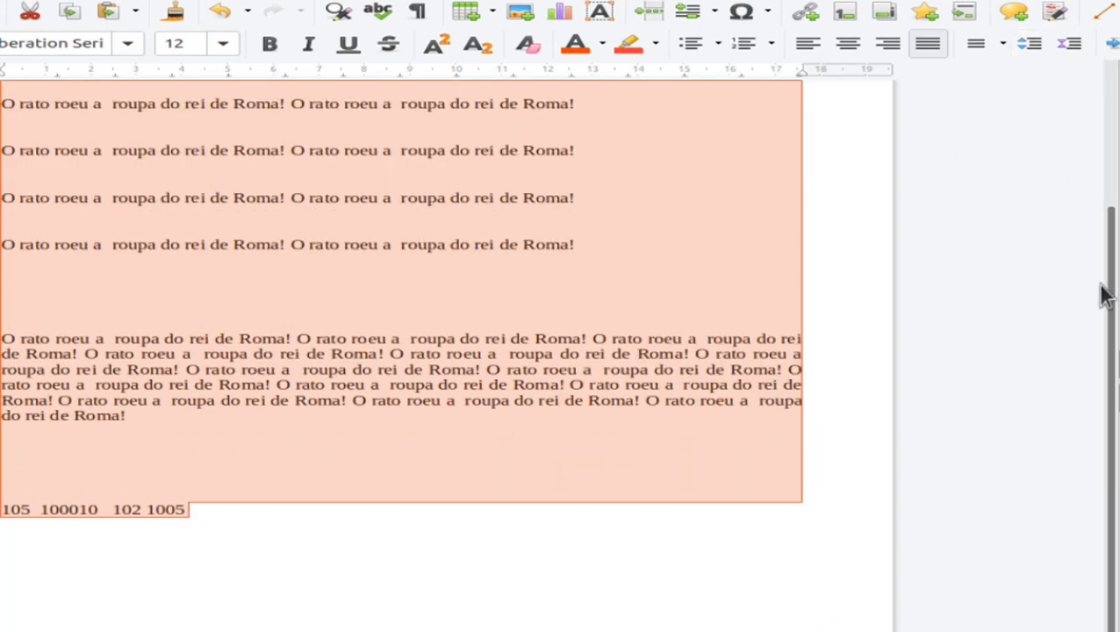
- Decrease the spacing between the selected paragraphs step by step until the added gaps are removed
{"action": "left_click_drag", "start_coordinate": [1112, 302], "coordinate": [1114, 163]}
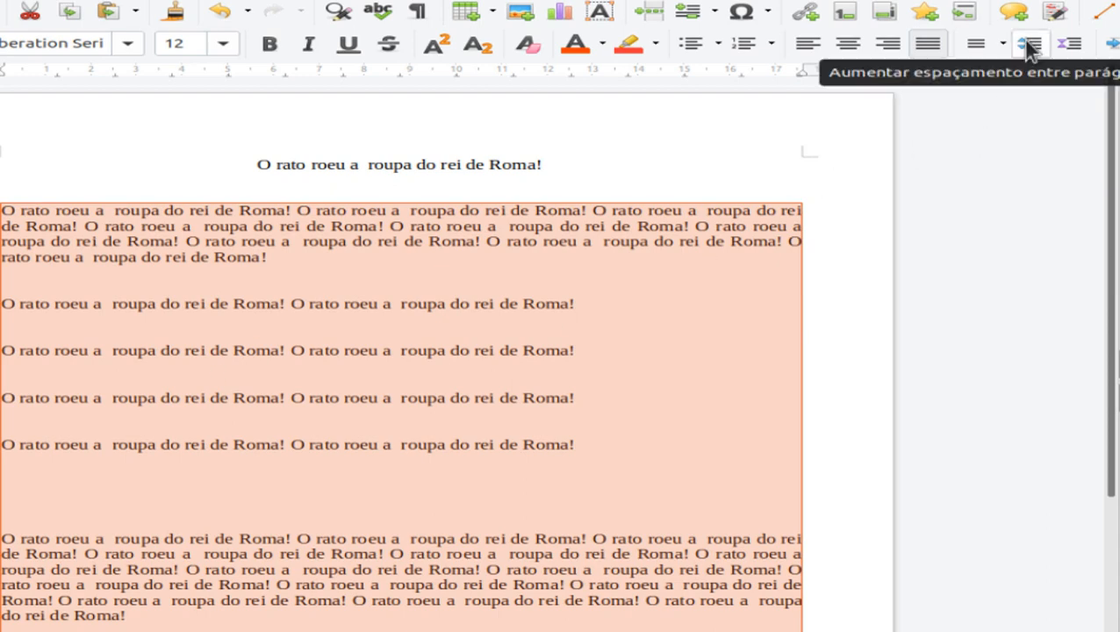
{"action": "left_click", "coordinate": [1071, 55]}
{"action": "left_click", "coordinate": [1071, 54]}
{"action": "left_click", "coordinate": [1071, 54]}
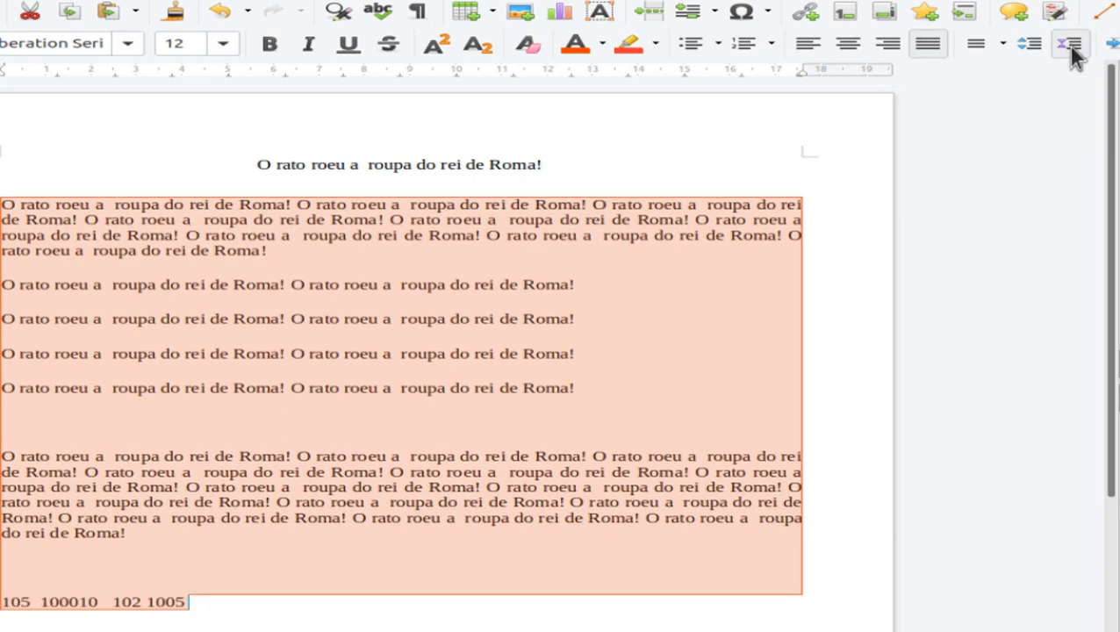
{"action": "left_click", "coordinate": [1071, 55]}
{"action": "left_click", "coordinate": [1071, 55]}
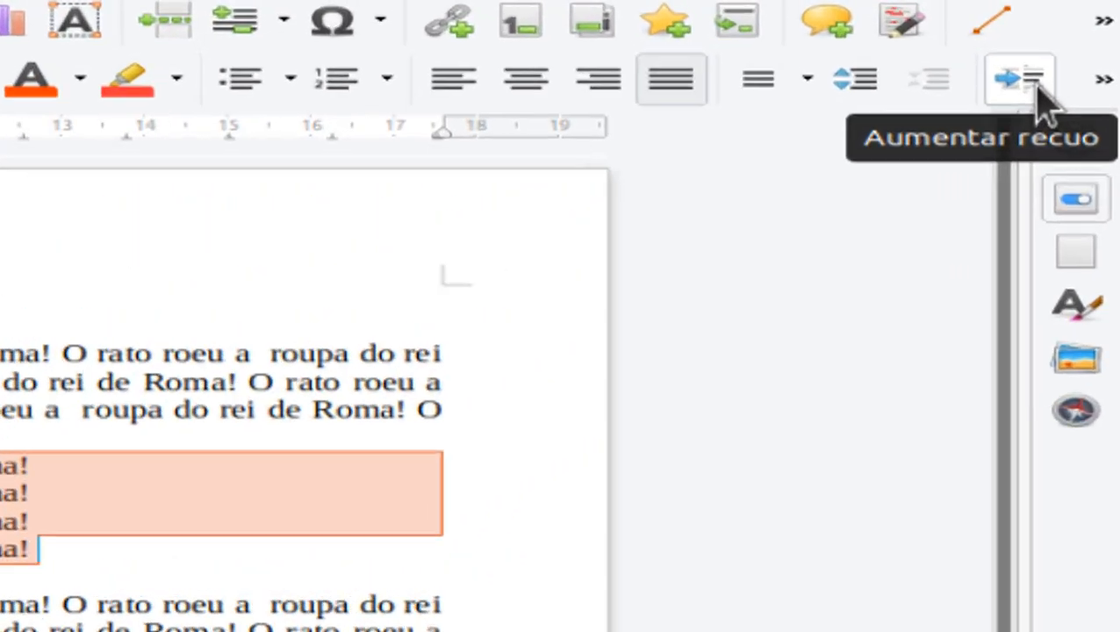
- Increase the indent of the four short lines between the two long paragraphs repeatedly, past the middle of the page
{"action": "left_click", "coordinate": [1066, 38]}
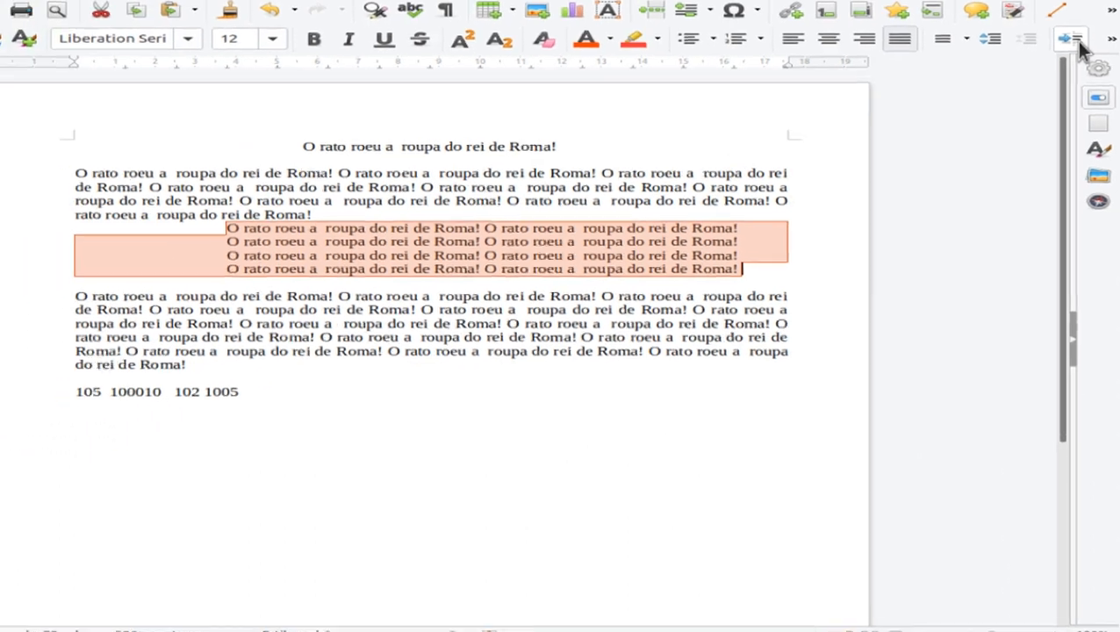
{"action": "left_click", "coordinate": [1018, 79]}
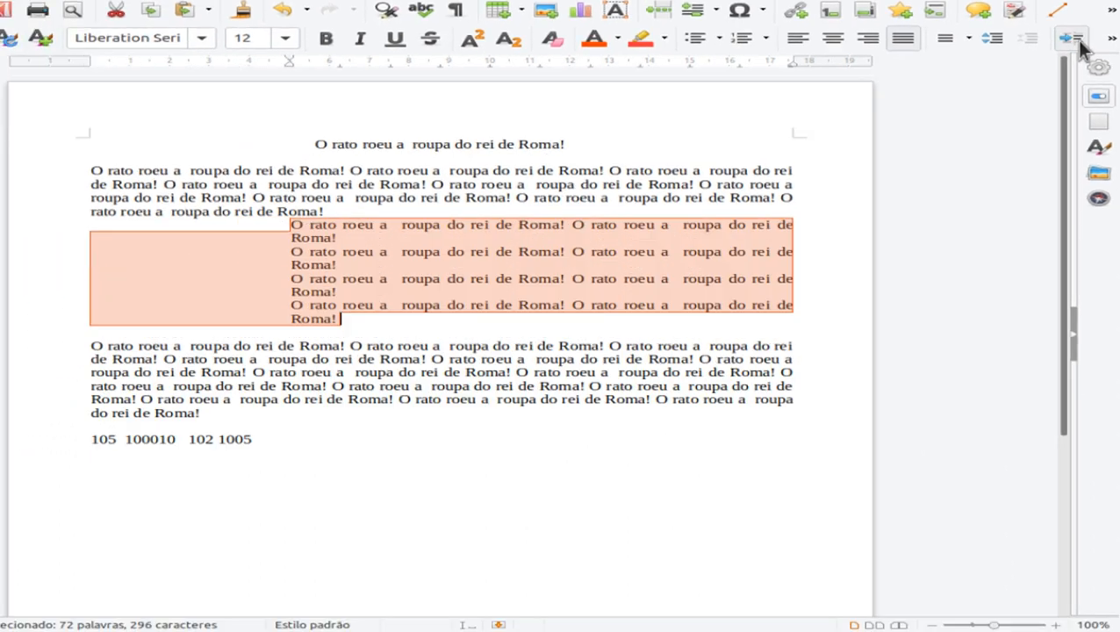
{"action": "left_click", "coordinate": [1079, 41]}
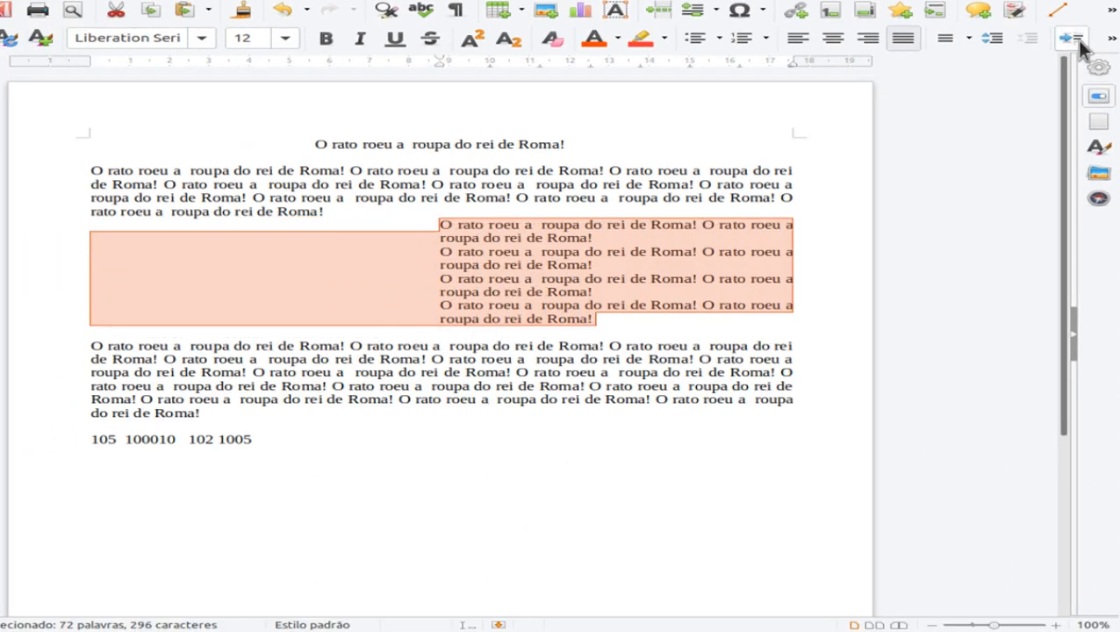
{"action": "left_click", "coordinate": [1078, 40]}
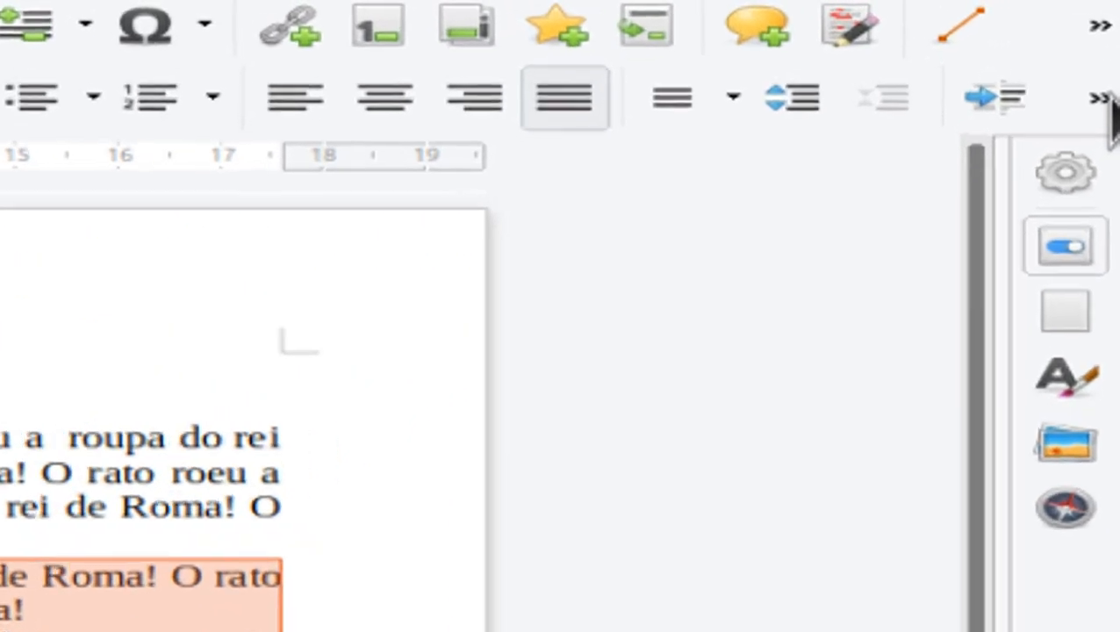
- Decrease the indent of the four short lines repeatedly until they reach the page's left margin, and clear the selection
{"action": "left_click", "coordinate": [1111, 38]}
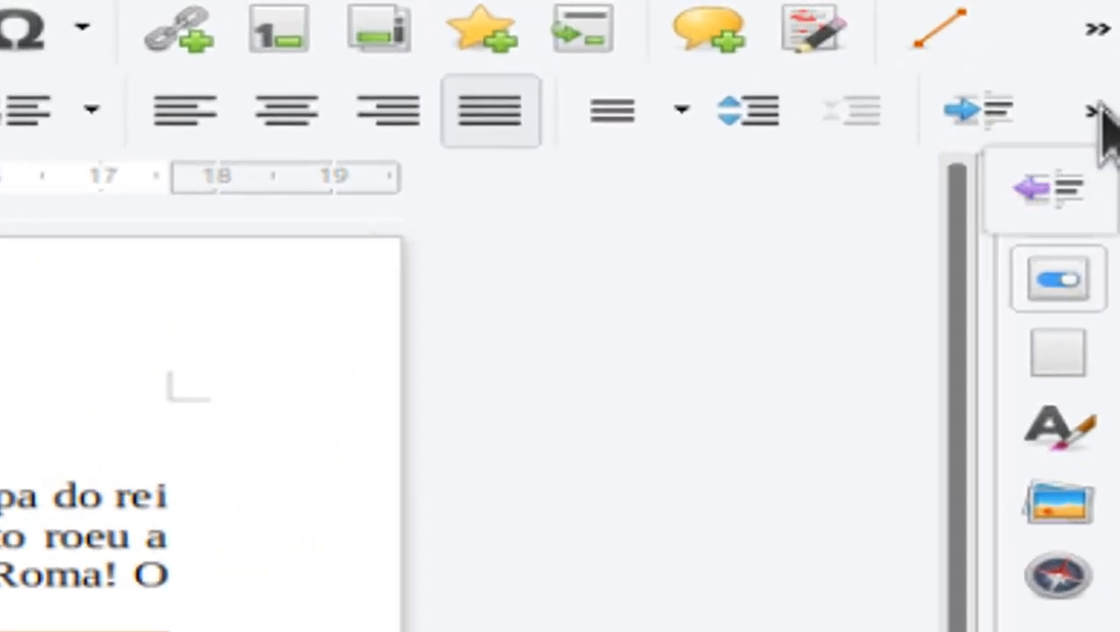
{"action": "left_click", "coordinate": [1040, 211]}
{"action": "left_click", "coordinate": [1108, 111]}
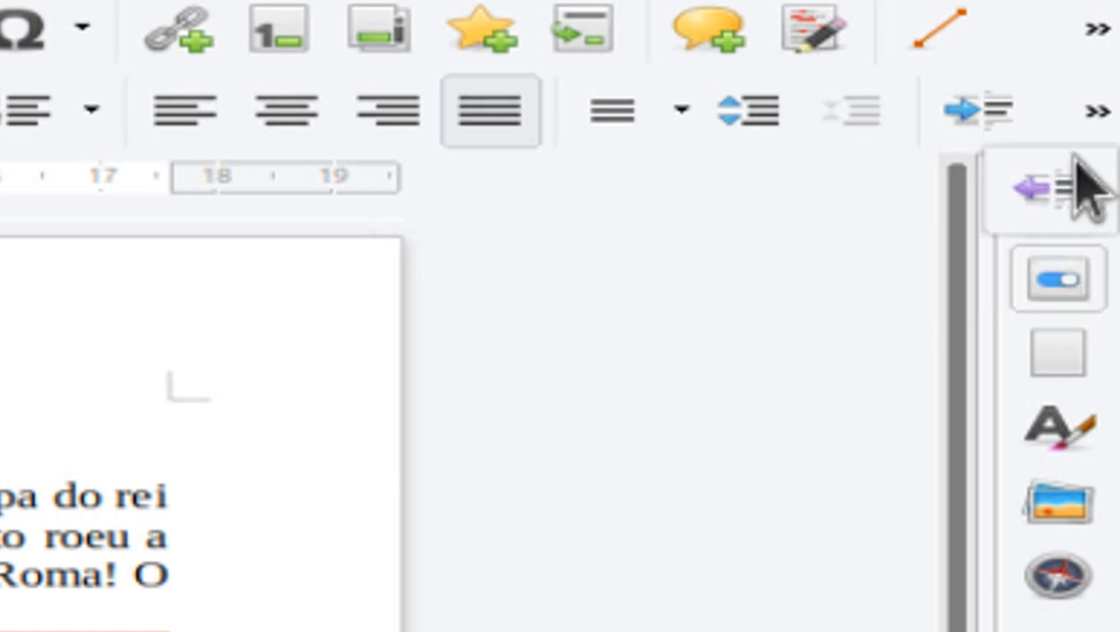
{"action": "left_click", "coordinate": [1076, 160]}
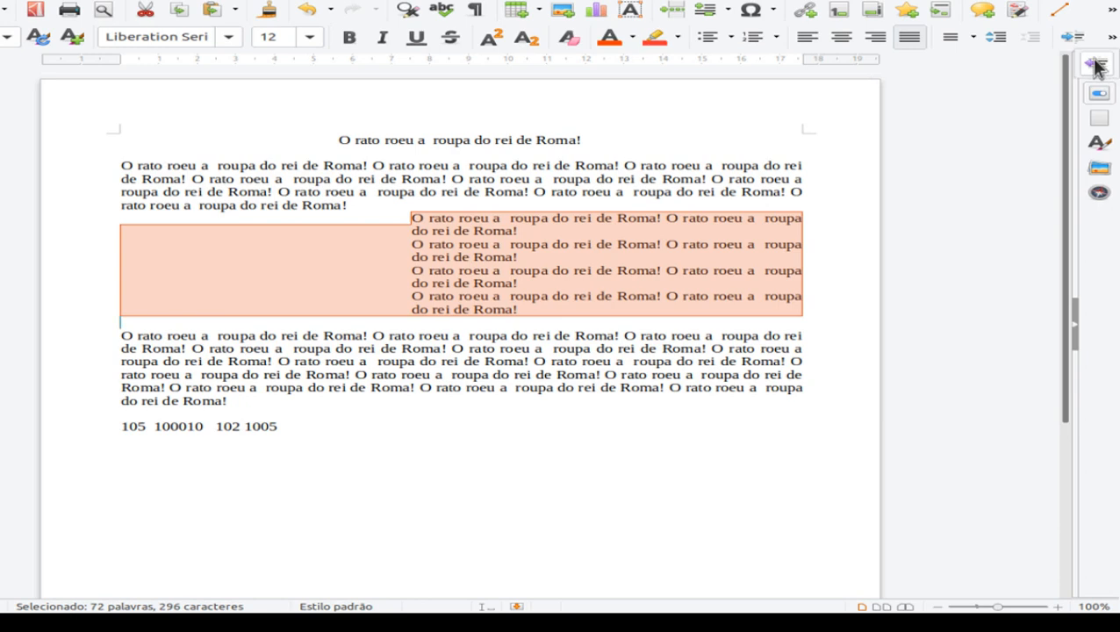
{"action": "left_click", "coordinate": [1096, 62]}
{"action": "left_click", "coordinate": [1113, 38]}
{"action": "left_click", "coordinate": [1100, 64]}
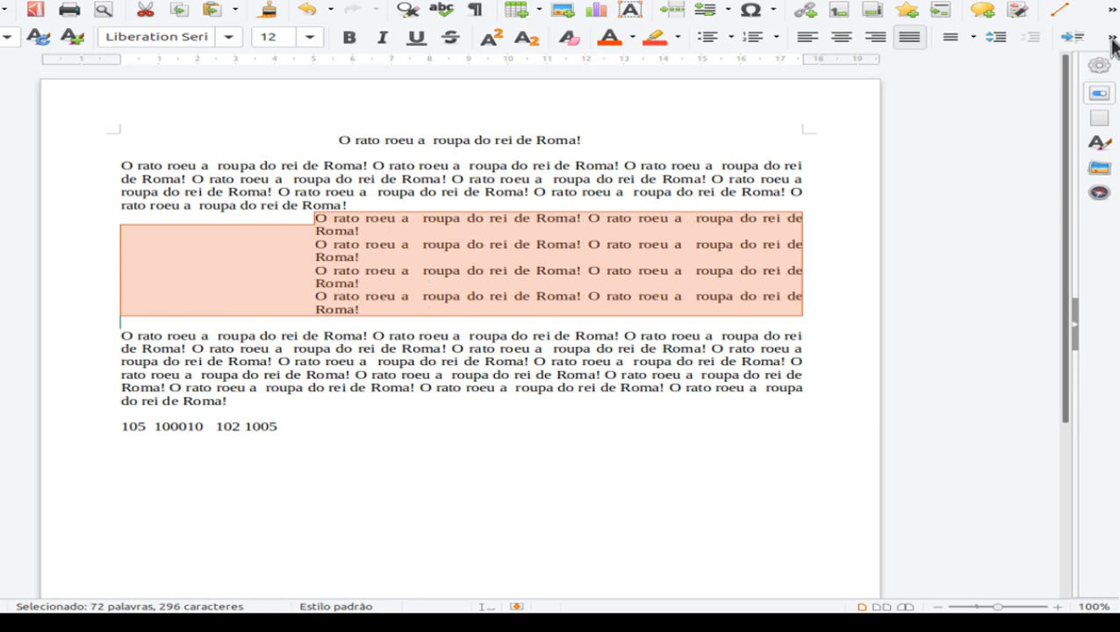
{"action": "left_click", "coordinate": [1113, 38]}
{"action": "left_click", "coordinate": [1100, 64]}
{"action": "left_click", "coordinate": [1113, 39]}
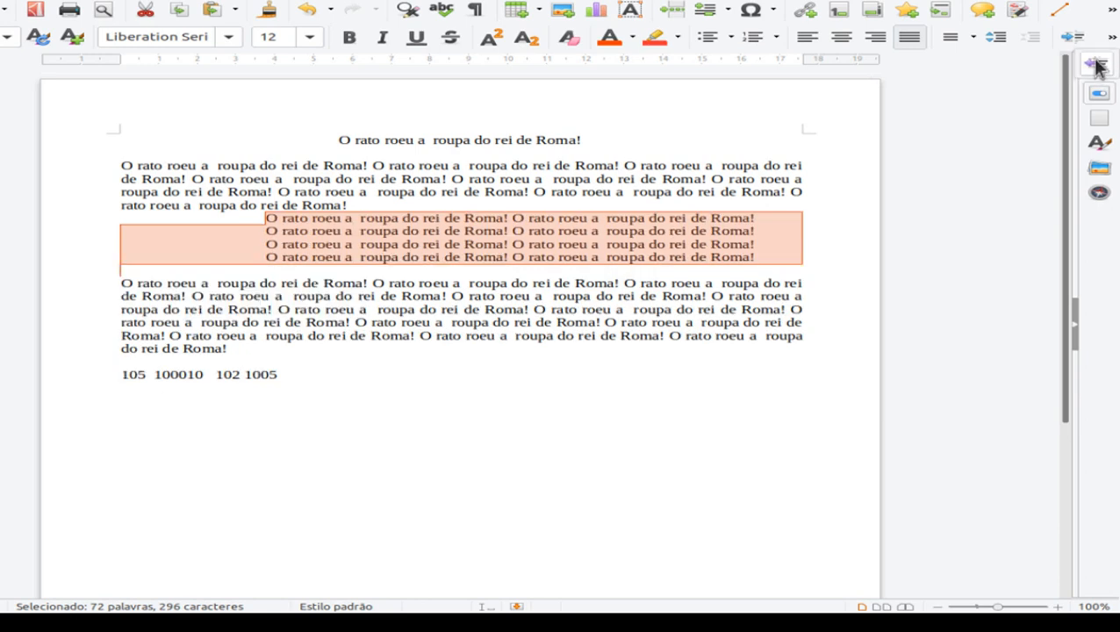
{"action": "left_click", "coordinate": [1098, 66]}
{"action": "left_click", "coordinate": [1113, 38]}
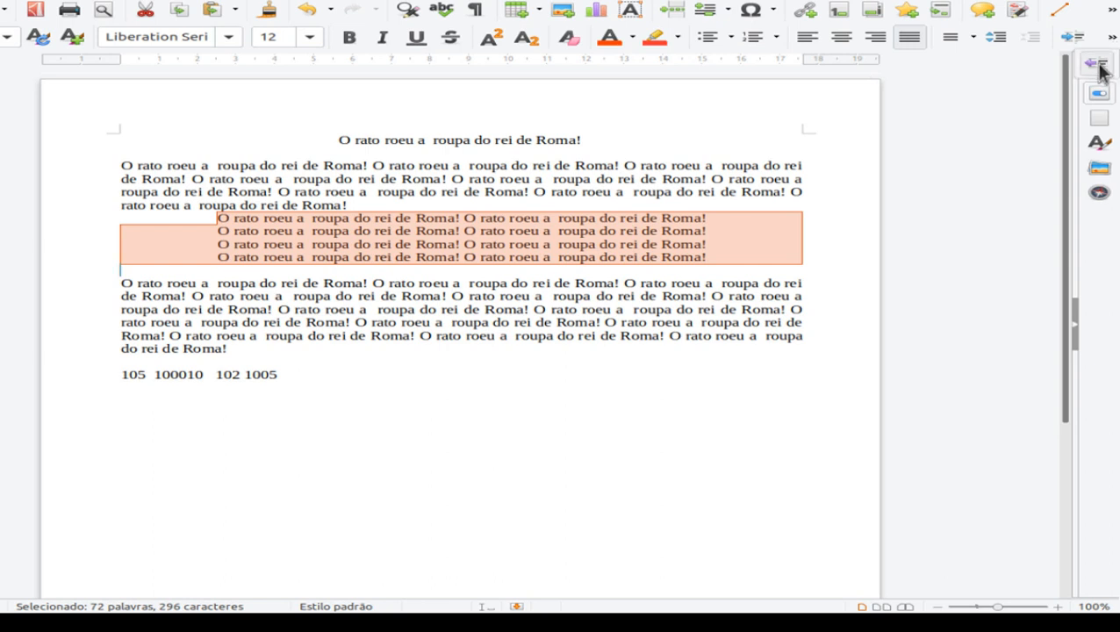
{"action": "left_click", "coordinate": [1099, 65]}
{"action": "left_click", "coordinate": [1112, 39]}
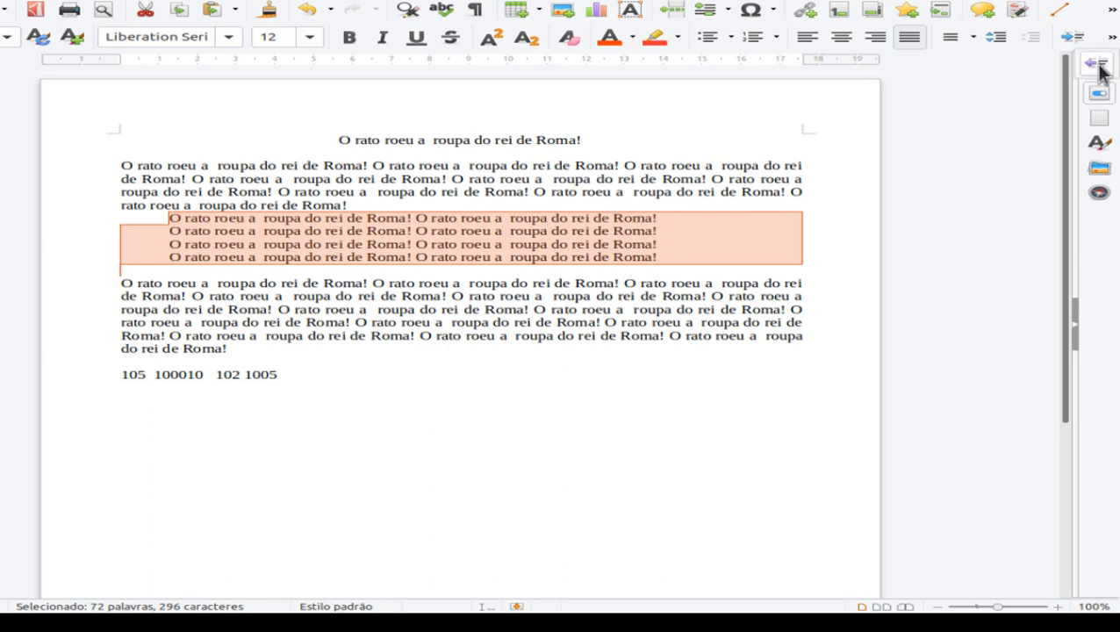
{"action": "left_click", "coordinate": [1098, 65]}
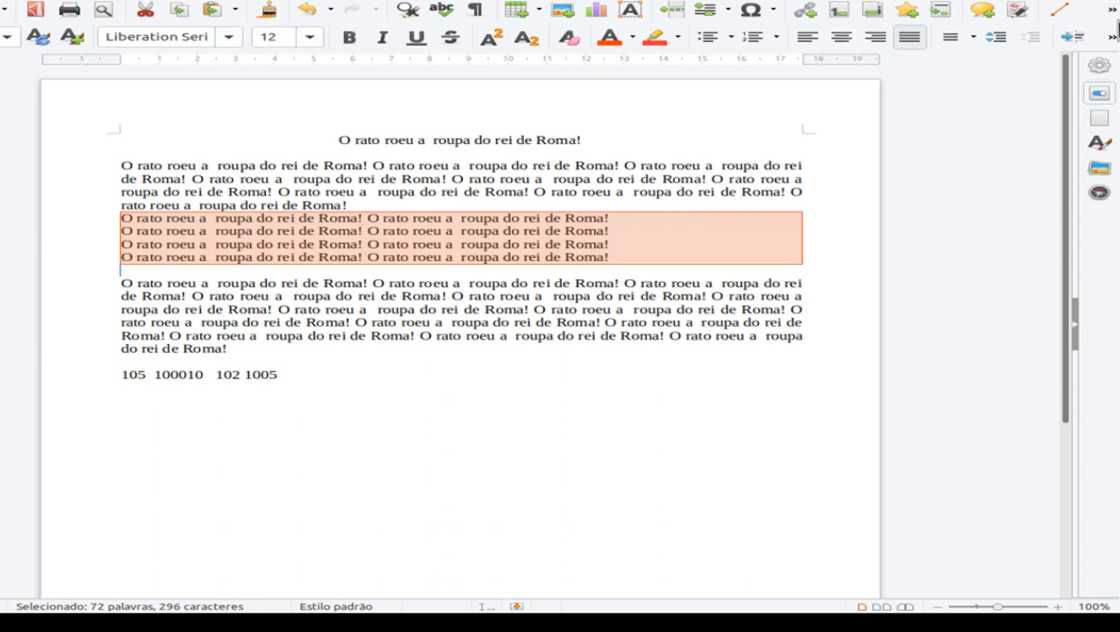
{"action": "left_click", "coordinate": [221, 282]}
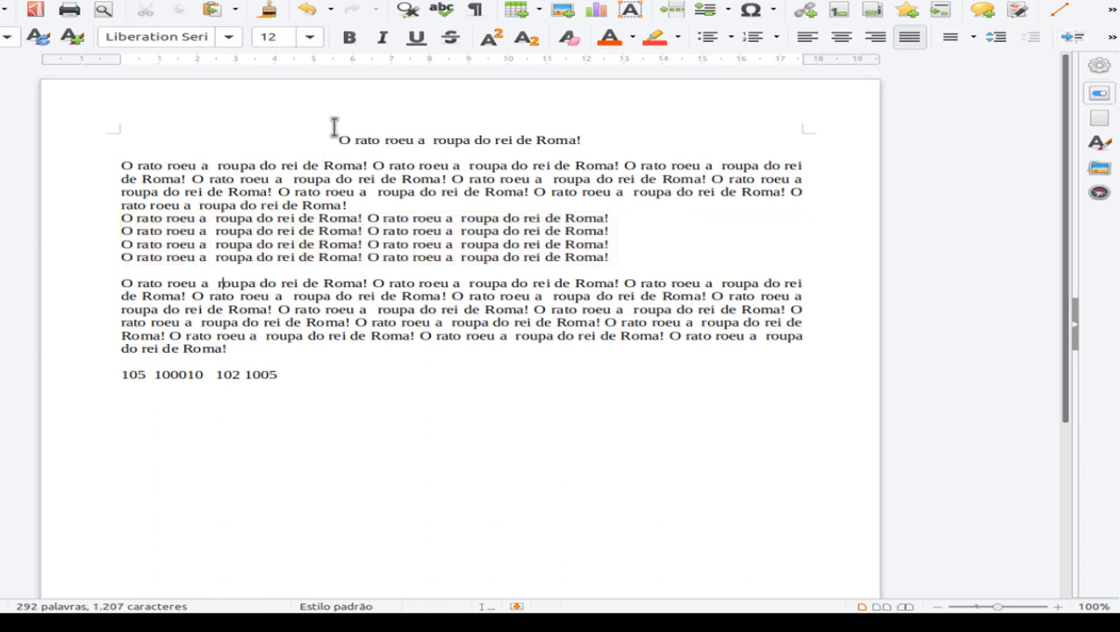
- Copy the document's entire text and clear the selection
{"action": "key", "text": "ctrl+a"}
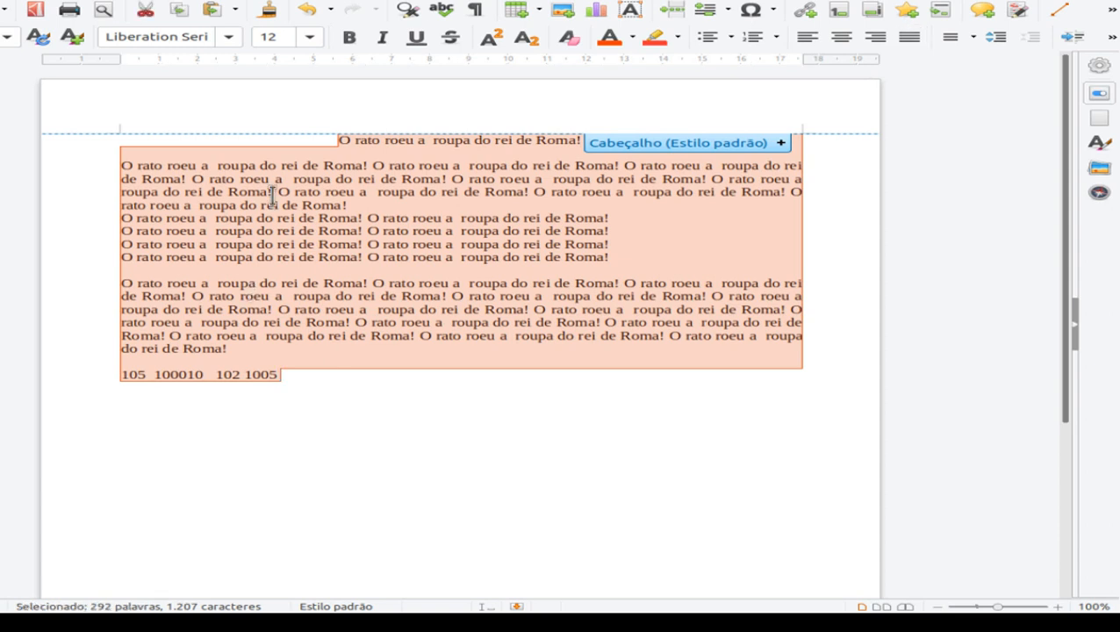
{"action": "right_click", "coordinate": [328, 248]}
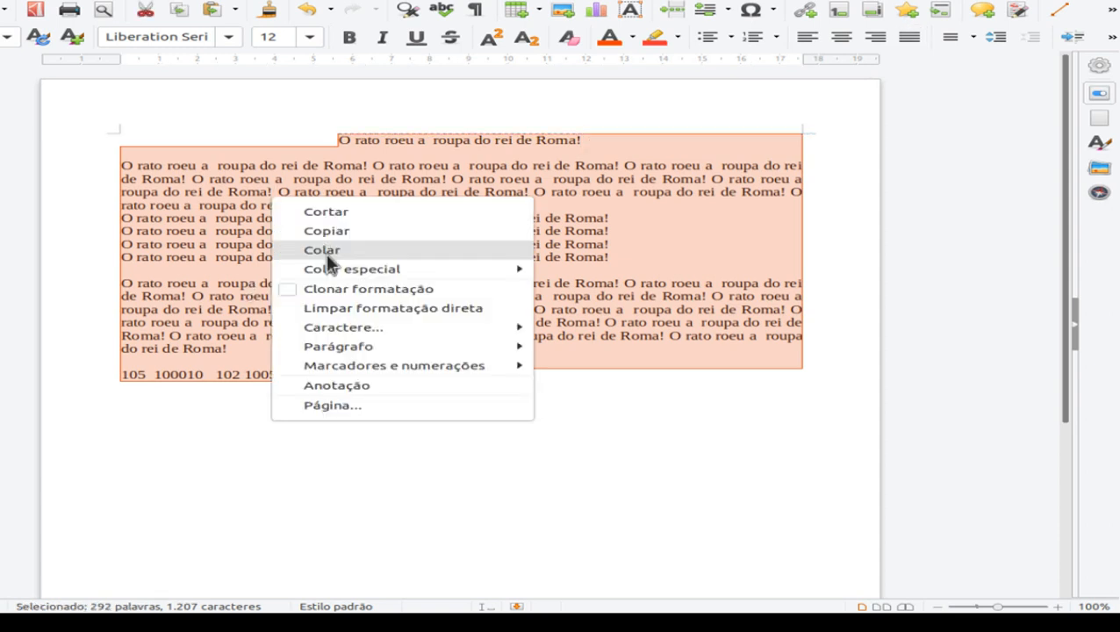
{"action": "left_click", "coordinate": [377, 230]}
{"action": "left_click", "coordinate": [223, 130]}
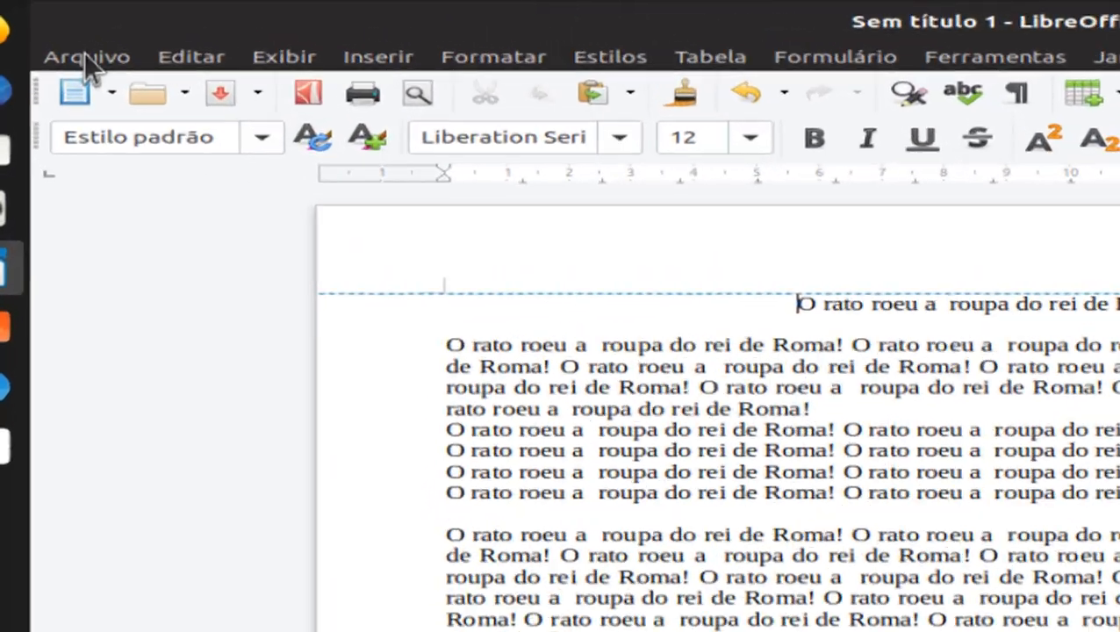
- Select the whole text, open the Save As dialog, and enter the file name Aula 01
{"action": "left_click", "coordinate": [50, 30]}
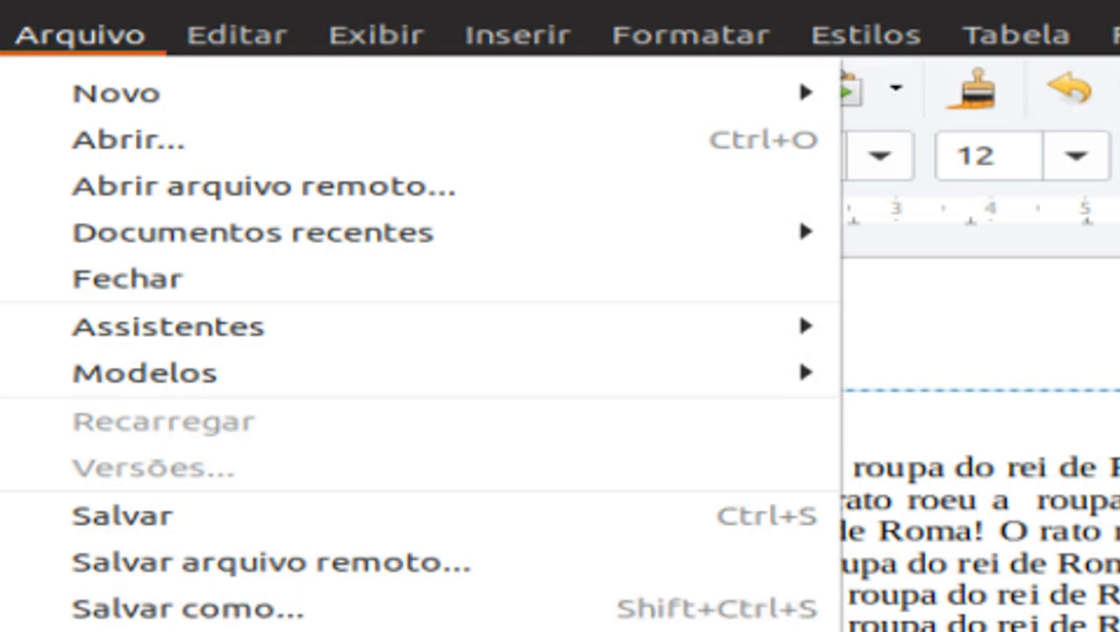
{"action": "left_click", "coordinate": [1062, 367]}
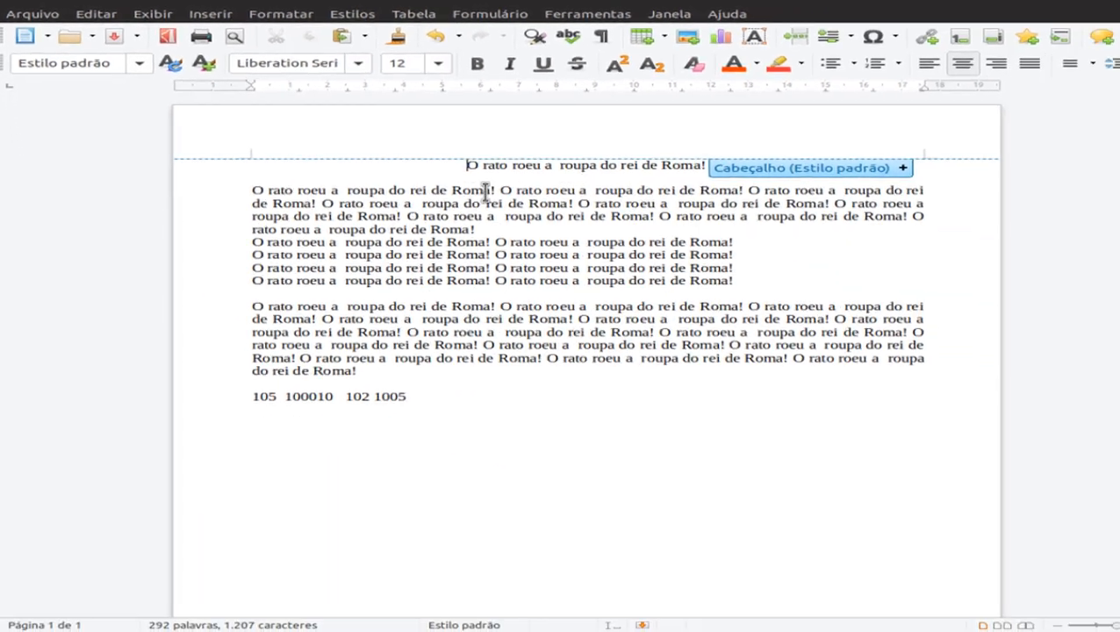
{"action": "left_click_drag", "start_coordinate": [463, 167], "coordinate": [522, 424]}
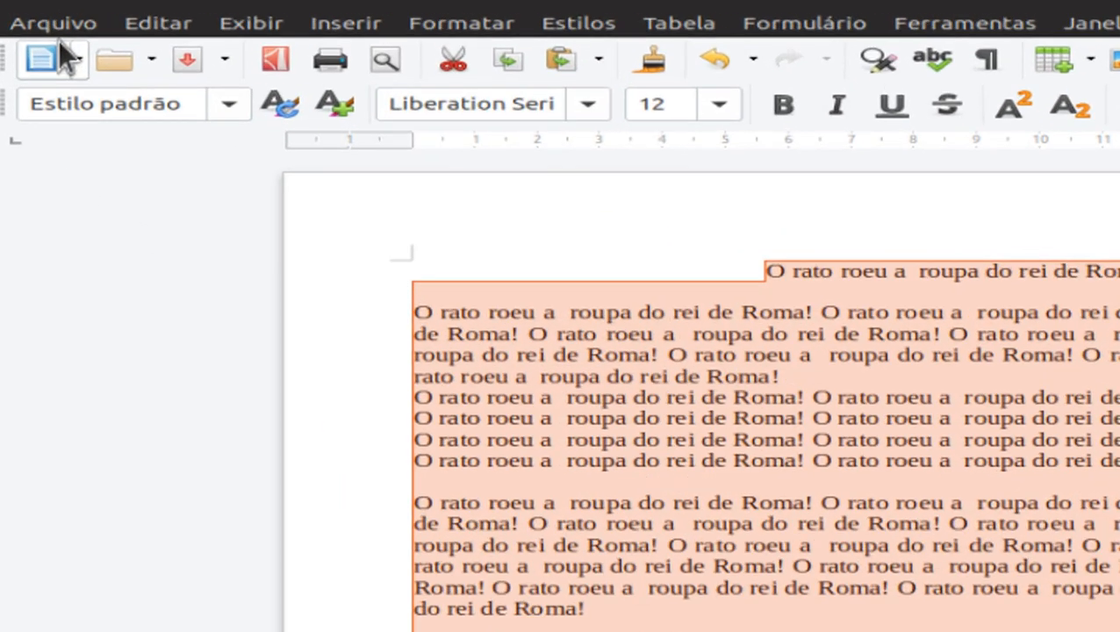
{"action": "left_click", "coordinate": [53, 23]}
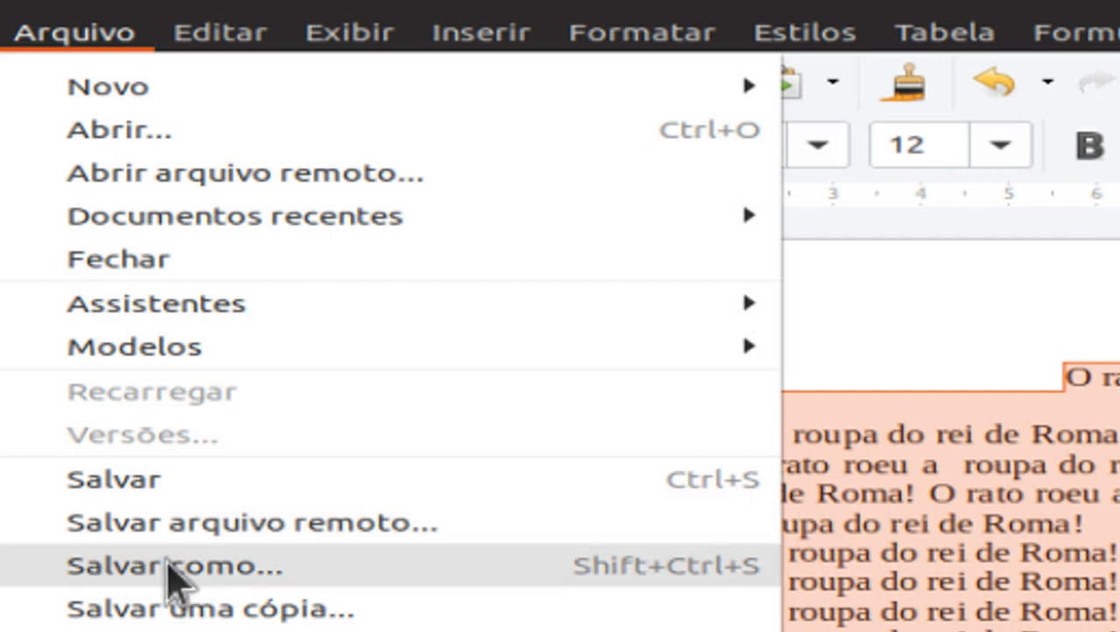
{"action": "left_click", "coordinate": [172, 569]}
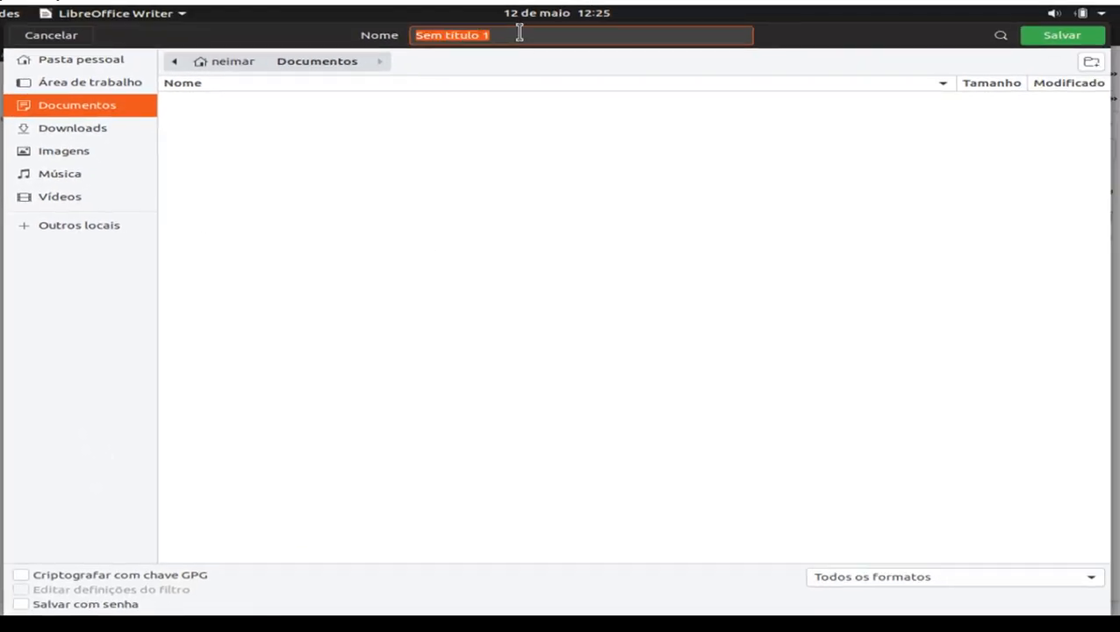
{"action": "left_click", "coordinate": [520, 33]}
{"action": "left_click_drag", "start_coordinate": [514, 33], "coordinate": [388, 33]}
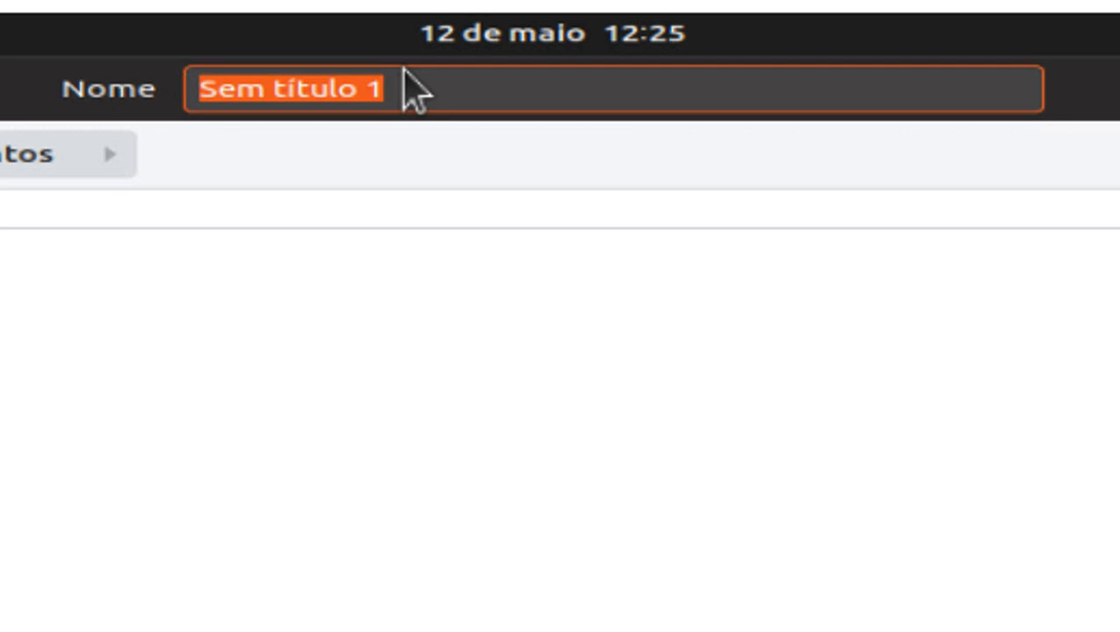
{"action": "type", "text": "Aula "}
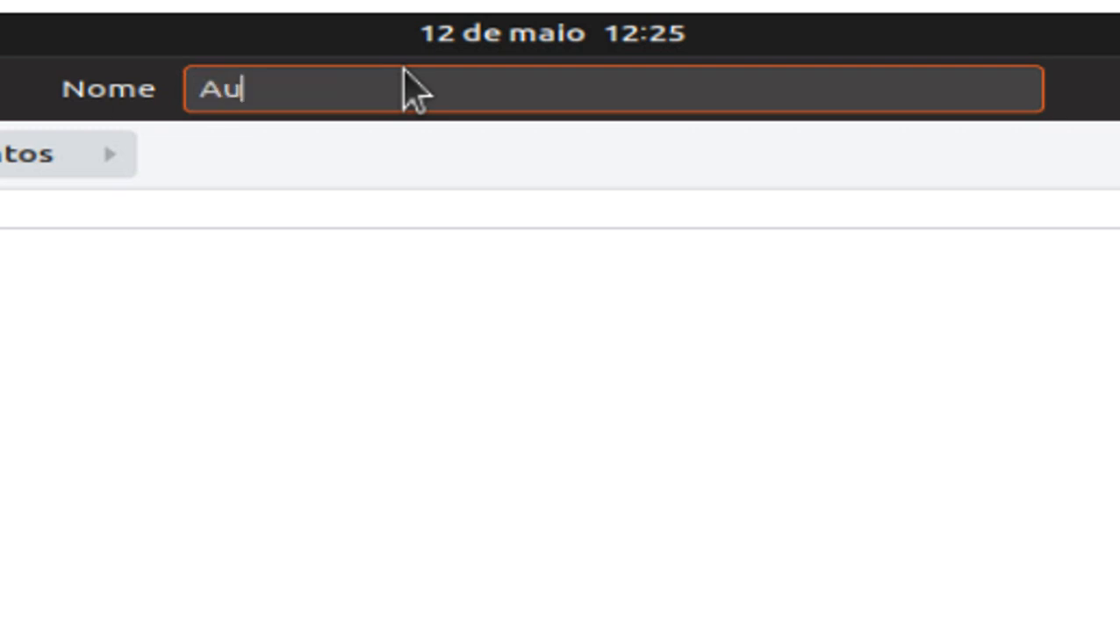
{"action": "type", "text": "01"}
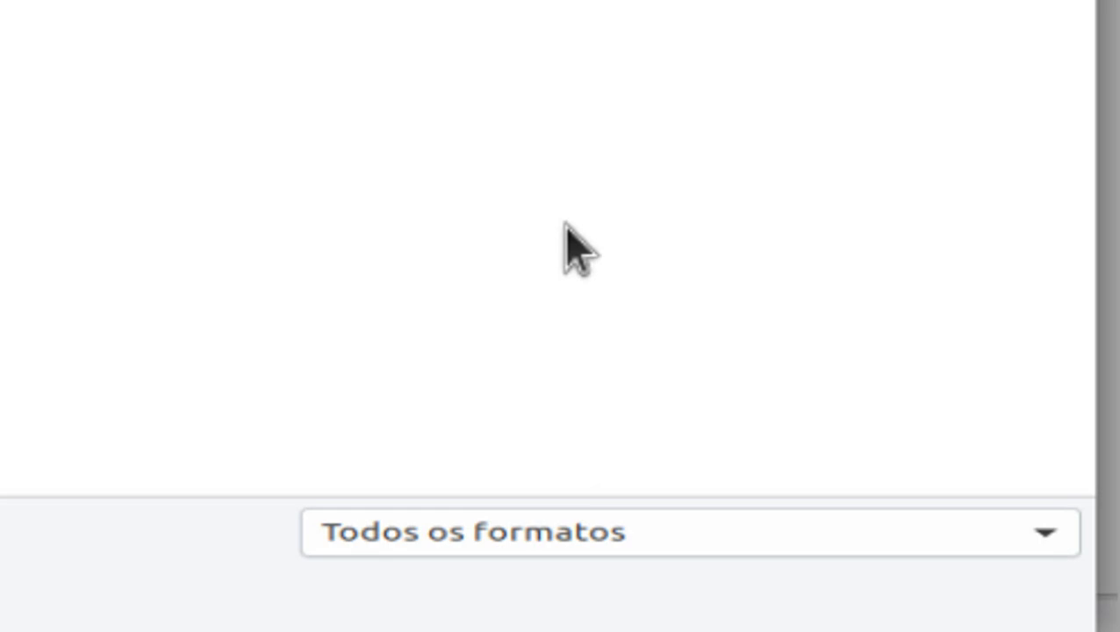
- Try to save the file in the Texto Office Open XML (.docx) format
{"action": "left_click", "coordinate": [562, 553]}
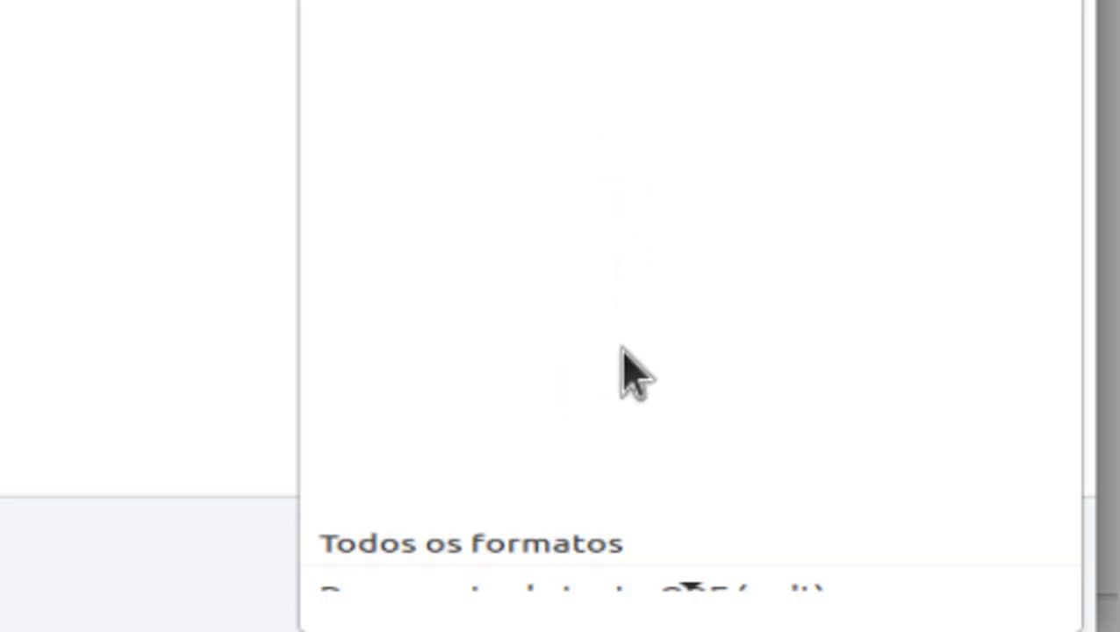
{"action": "mouse_move", "coordinate": [634, 603]}
{"action": "scroll", "coordinate": [580, 264], "scroll_direction": "down", "scroll_amount": 5}
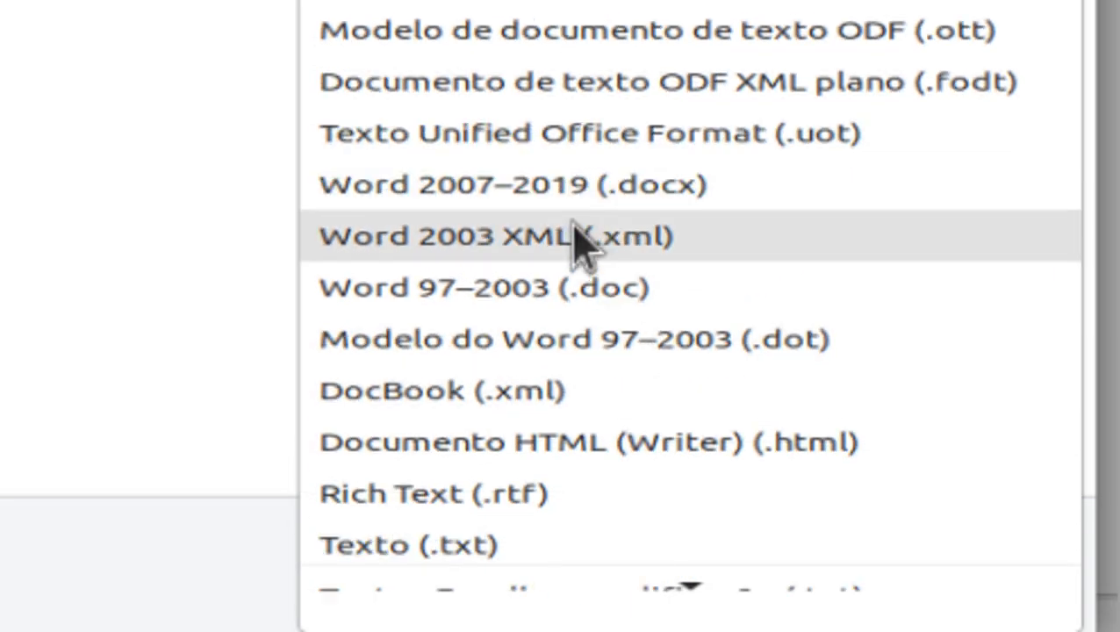
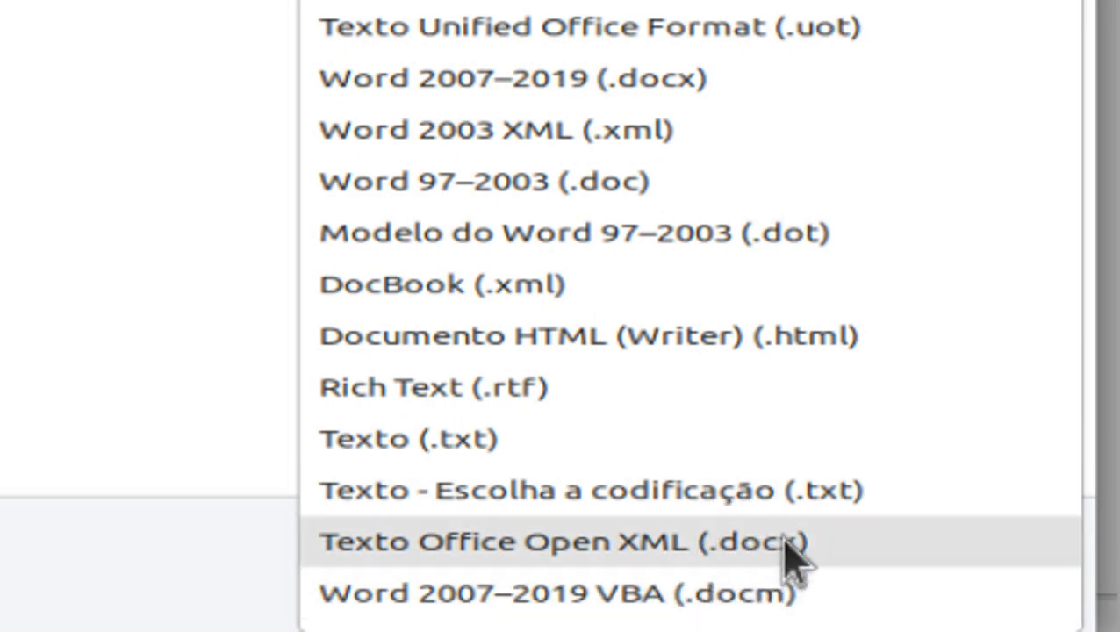
{"action": "left_click", "coordinate": [790, 546]}
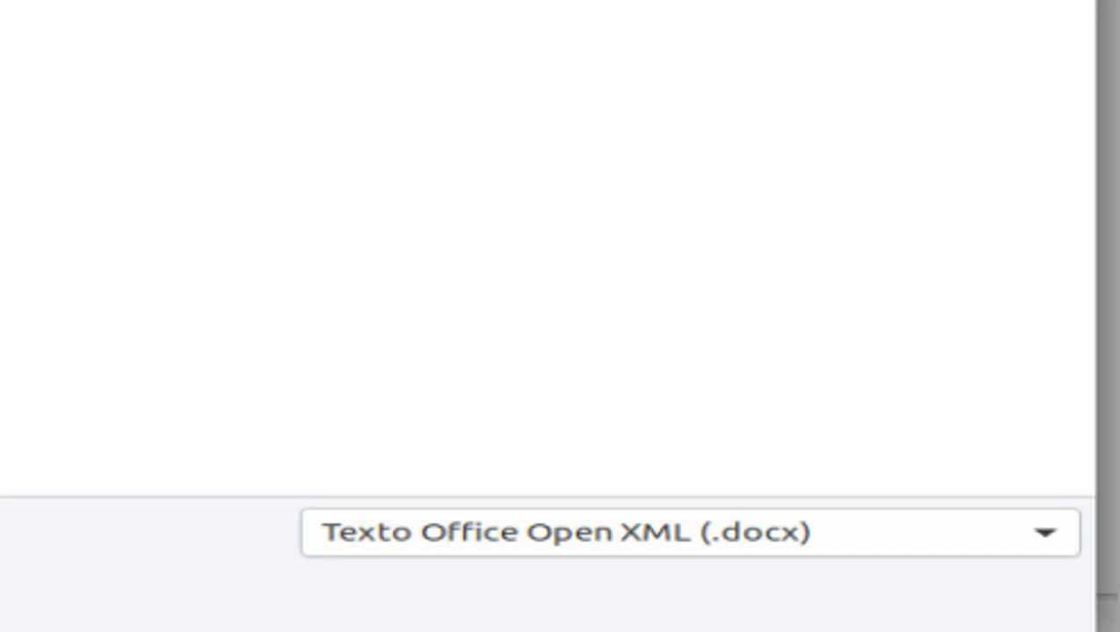
{"action": "key", "text": "Return"}
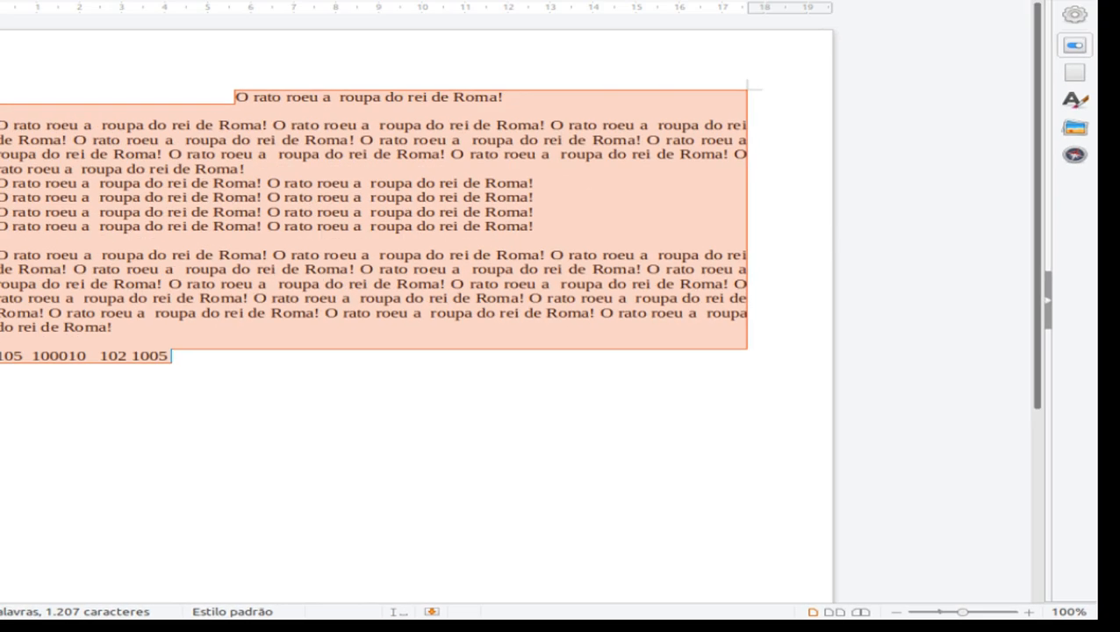
- Open the Save As dialog again and name the file Aula texo 01
{"action": "left_click", "coordinate": [90, 95]}
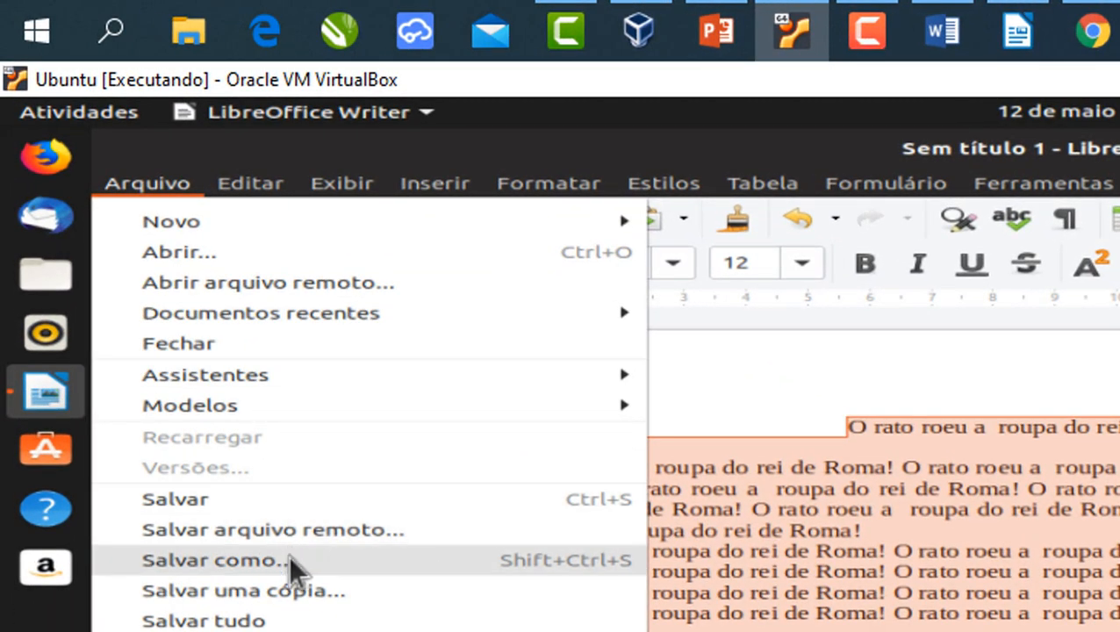
{"action": "left_click", "coordinate": [288, 559]}
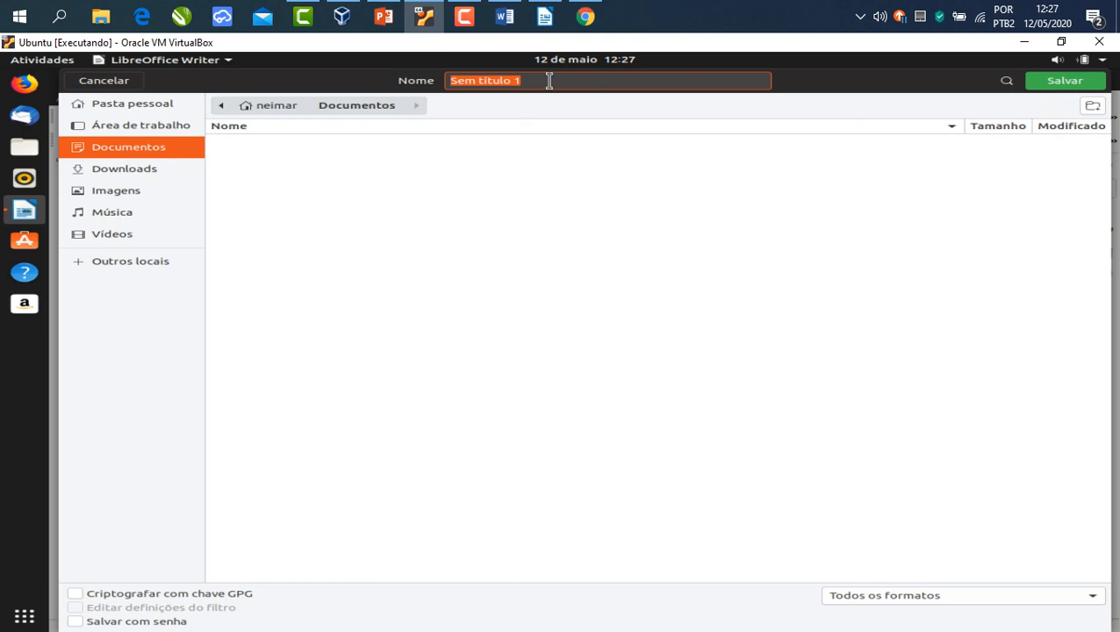
{"action": "type", "text": "Te"}
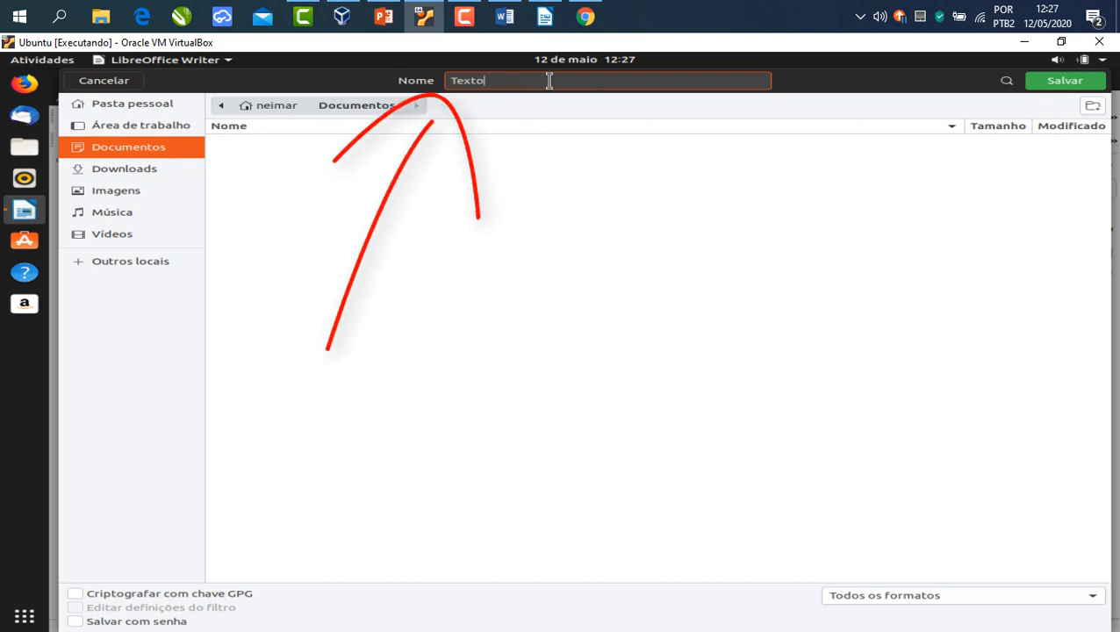
{"action": "type", "text": "xto"}
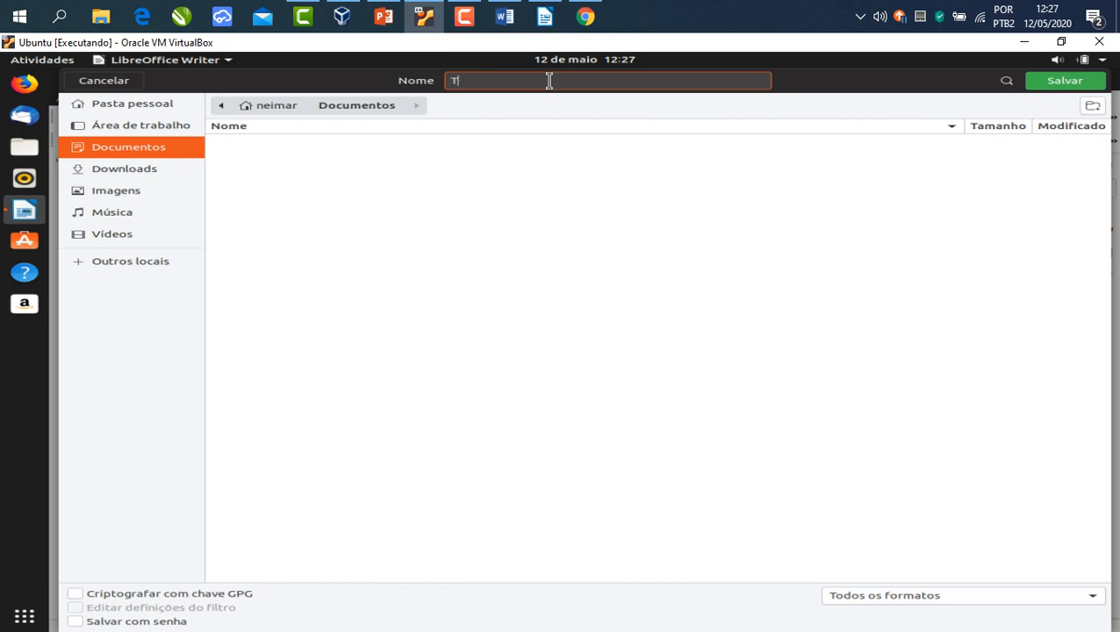
{"action": "type", "text": "Aula texo 01"}
- Save the file to Documentos as Texto Office Open XML (.docx), keep that format when asked, and close the document window
{"action": "left_click", "coordinate": [902, 599]}
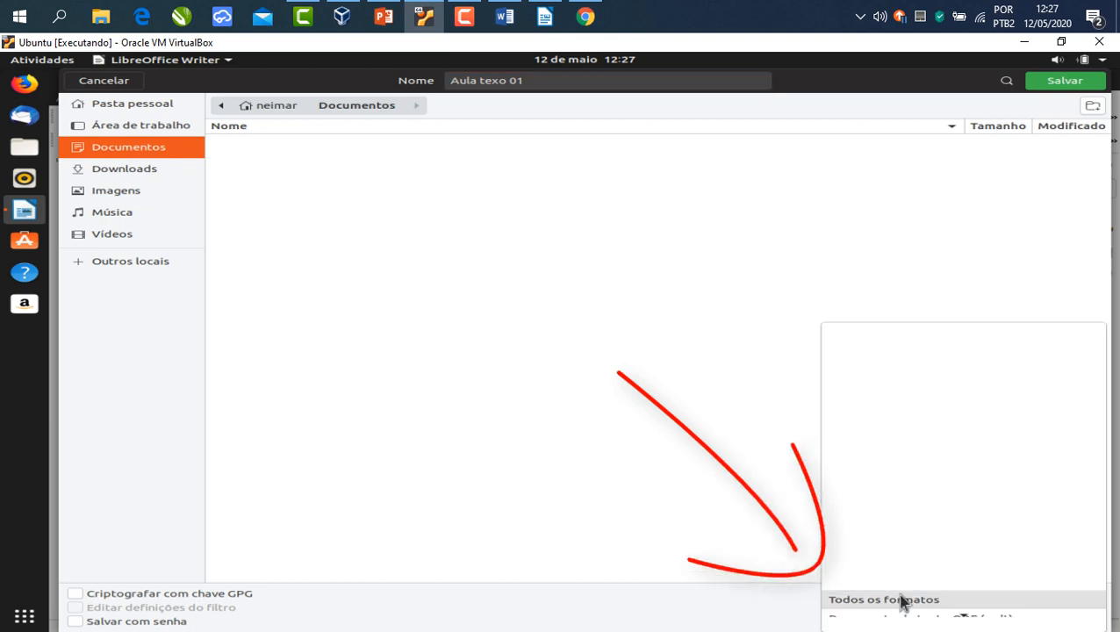
{"action": "mouse_move", "coordinate": [988, 615]}
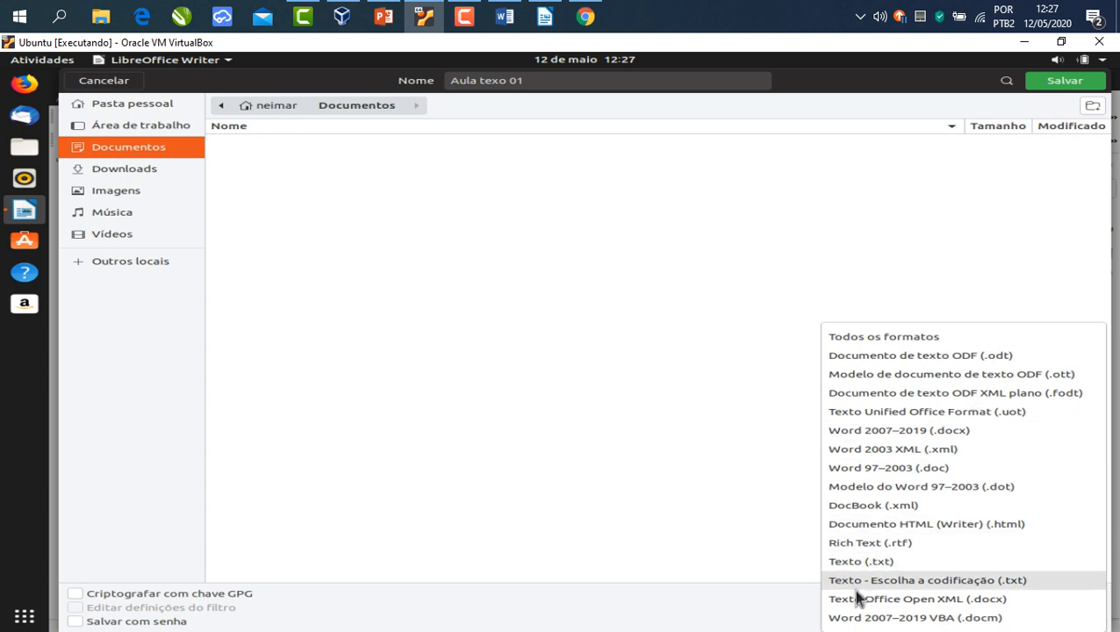
{"action": "left_click", "coordinate": [939, 601]}
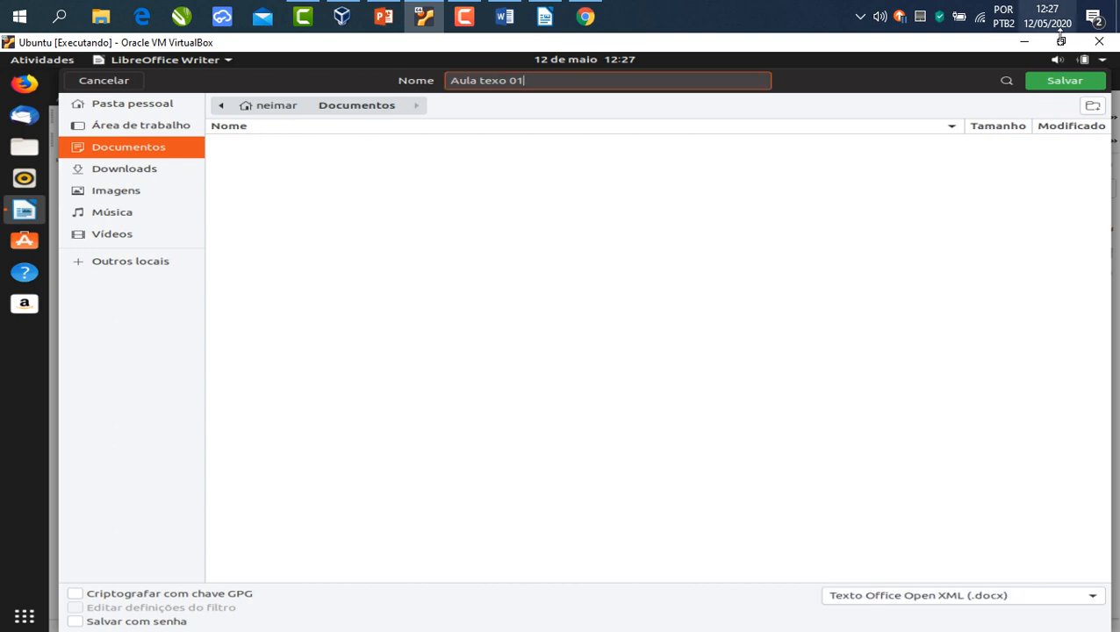
{"action": "left_click", "coordinate": [1061, 81]}
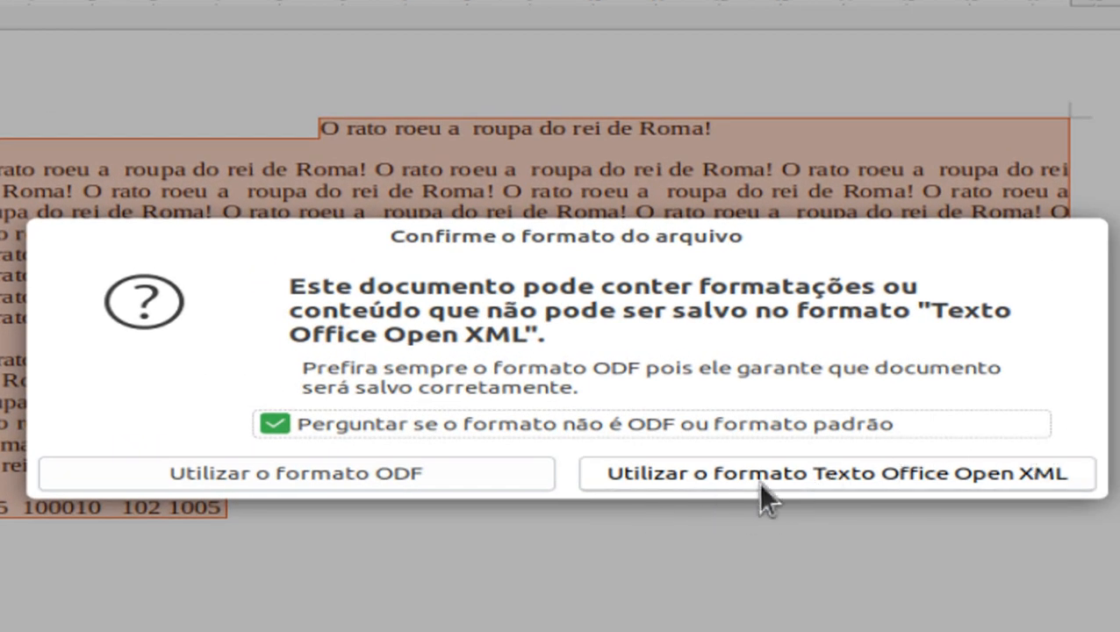
{"action": "left_click", "coordinate": [696, 468]}
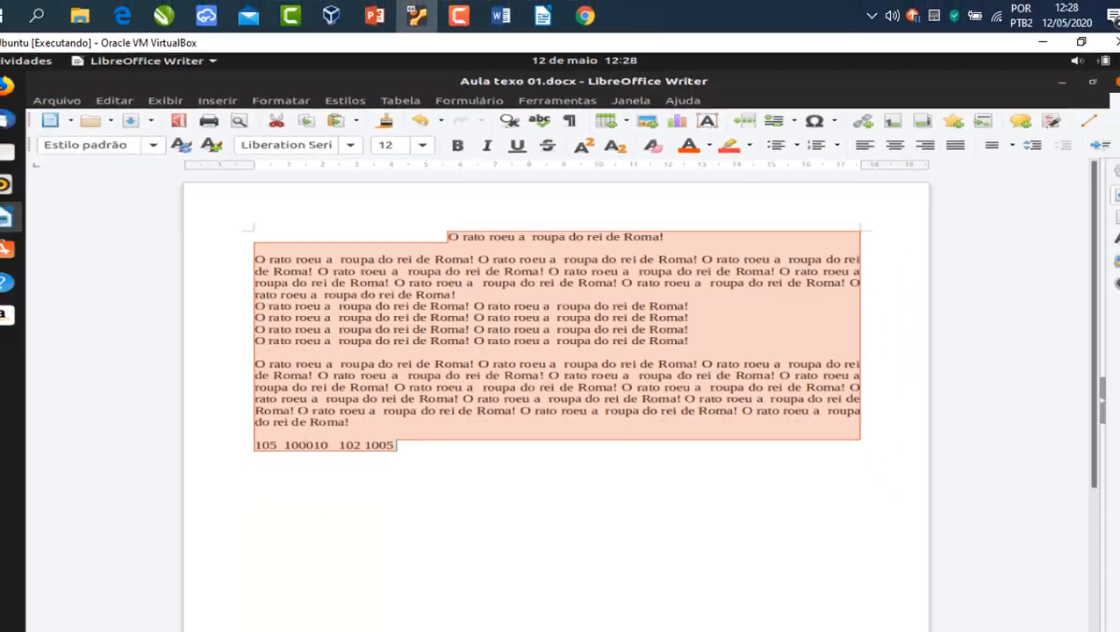
{"action": "left_click", "coordinate": [1103, 81]}
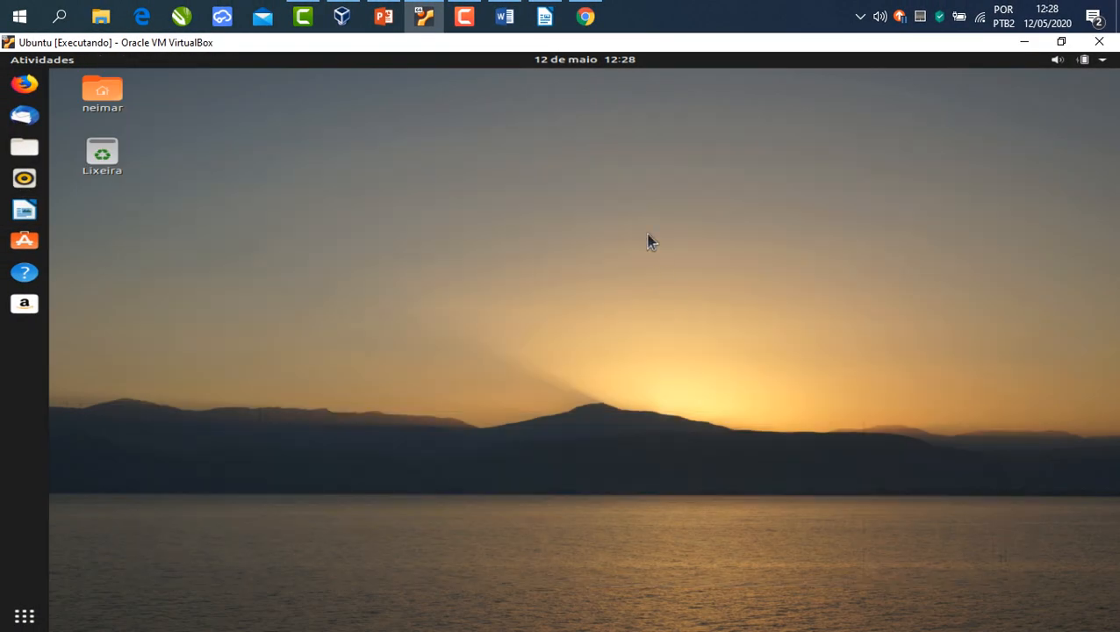
- Check the Documentos folder in the file manager for the saved document, and close the file manager
{"action": "left_click", "coordinate": [25, 151]}
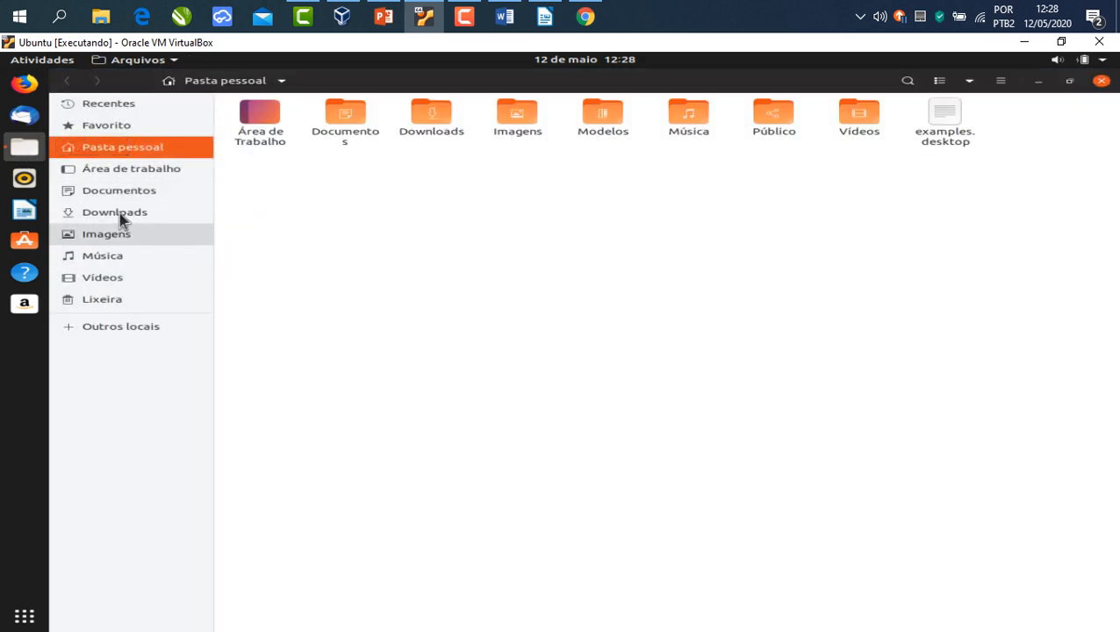
{"action": "left_click", "coordinate": [120, 191]}
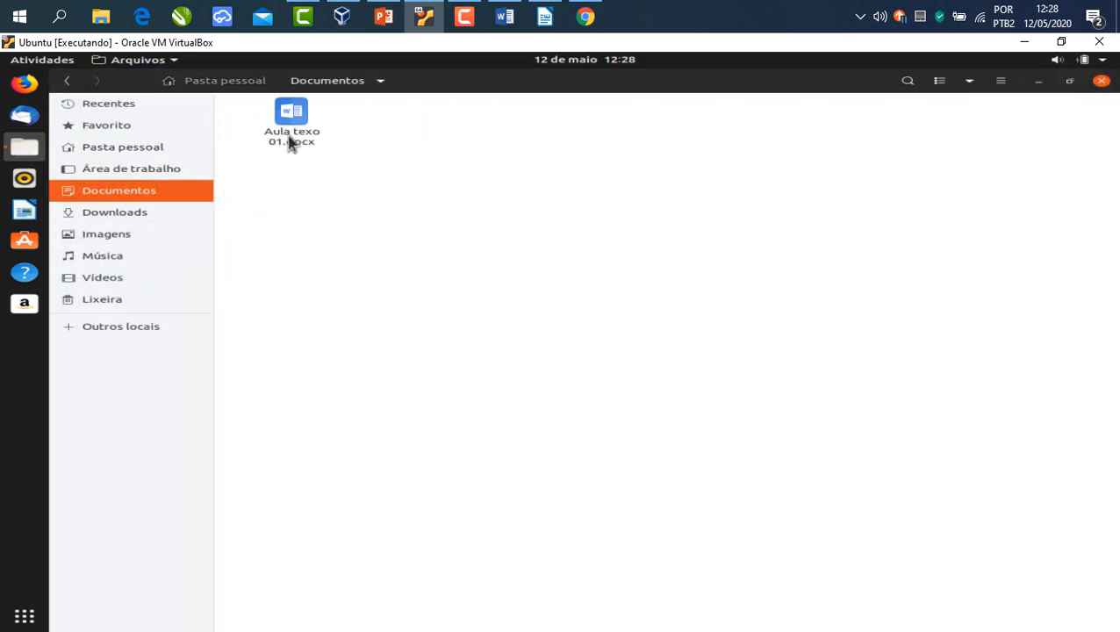
{"action": "left_click", "coordinate": [1101, 82]}
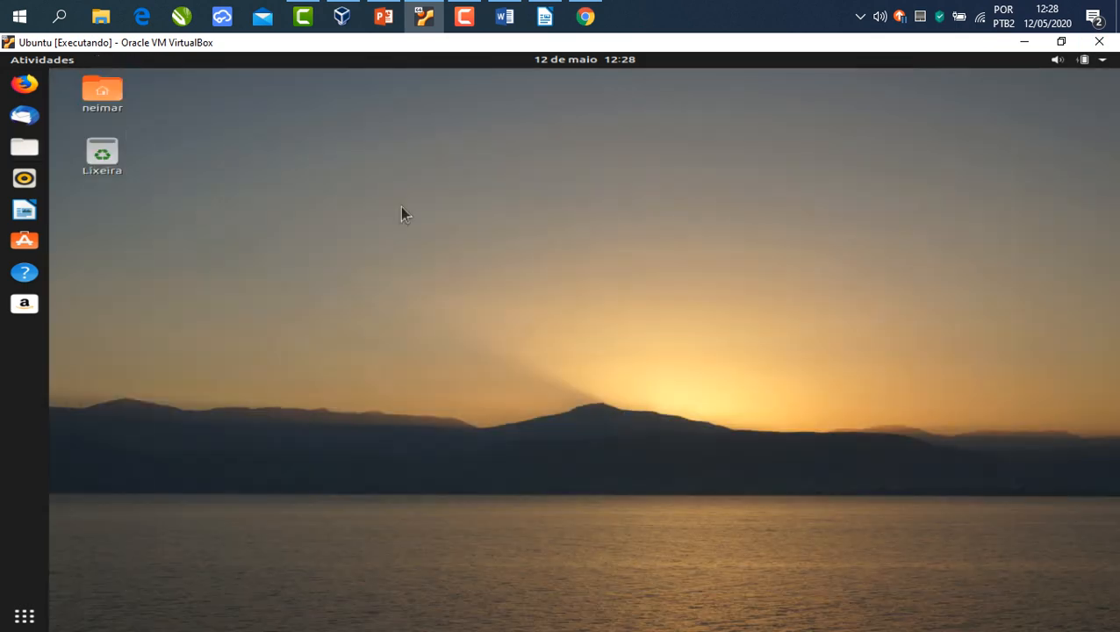
- Open Aula texo 01.docx from the Documentos folder inside the home folder, and leave the virtual machine running
{"action": "double_click", "coordinate": [105, 92]}
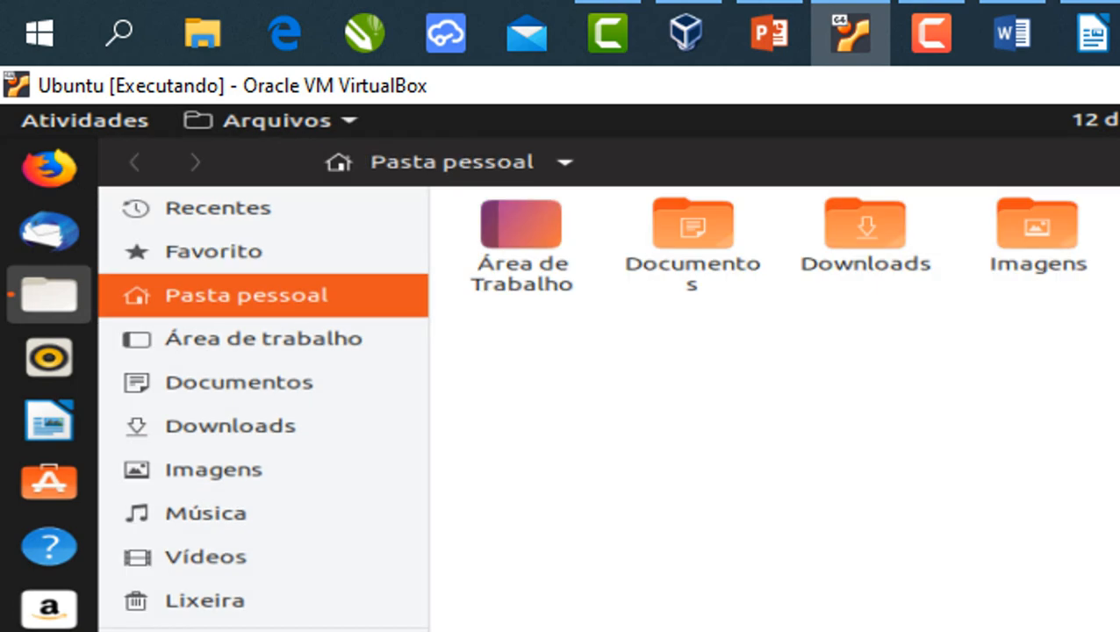
{"action": "double_click", "coordinate": [691, 227]}
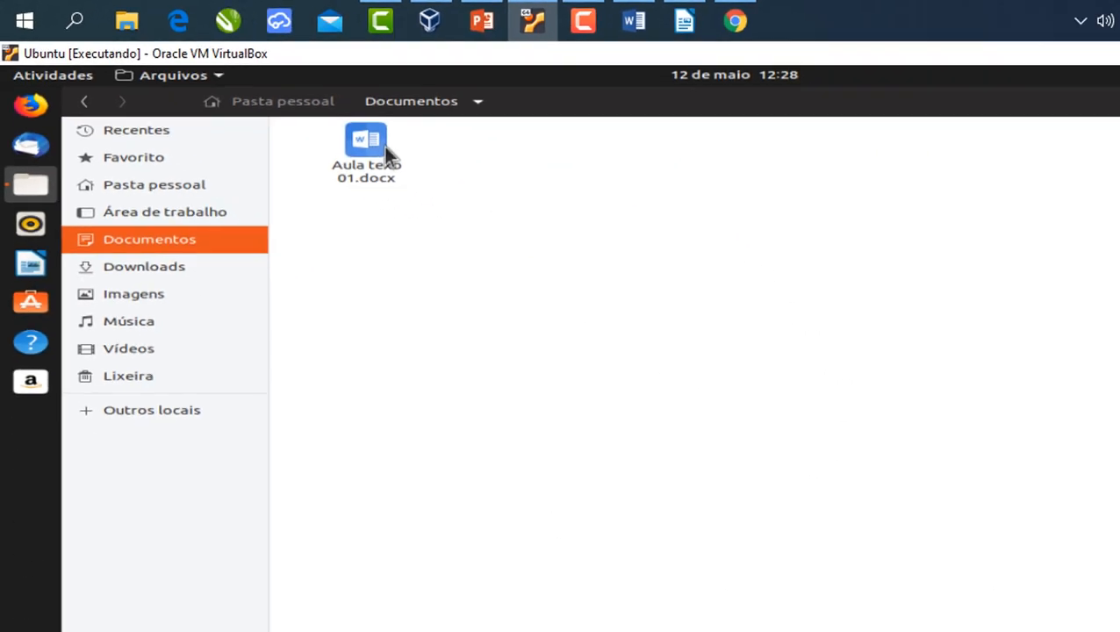
{"action": "left_click", "coordinate": [581, 221]}
{"action": "double_click", "coordinate": [291, 125]}
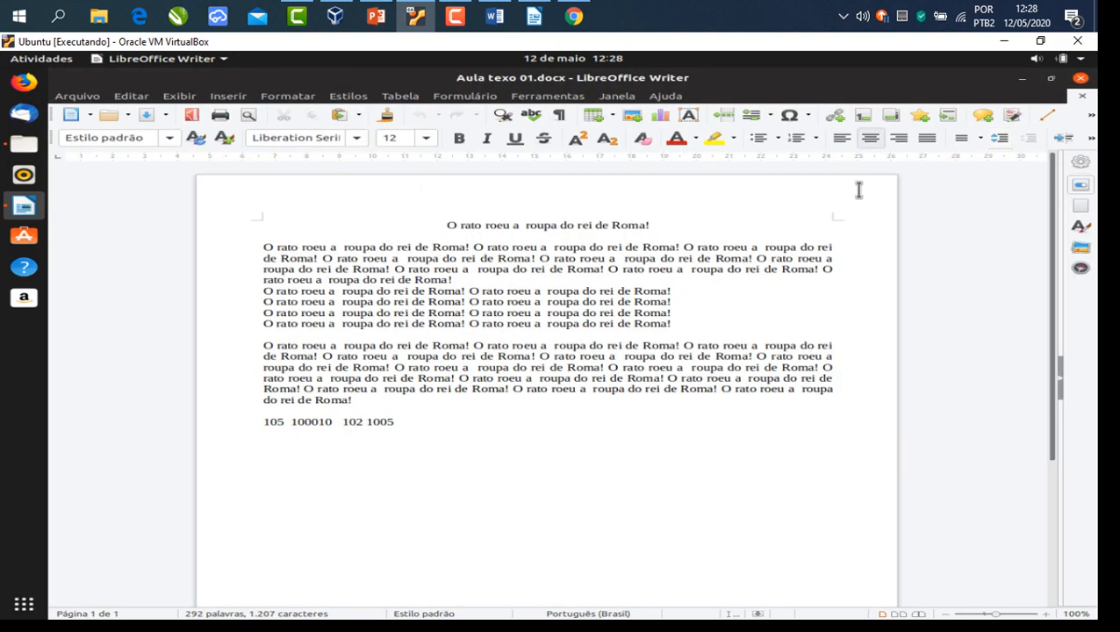
{"action": "left_click", "coordinate": [1078, 41]}
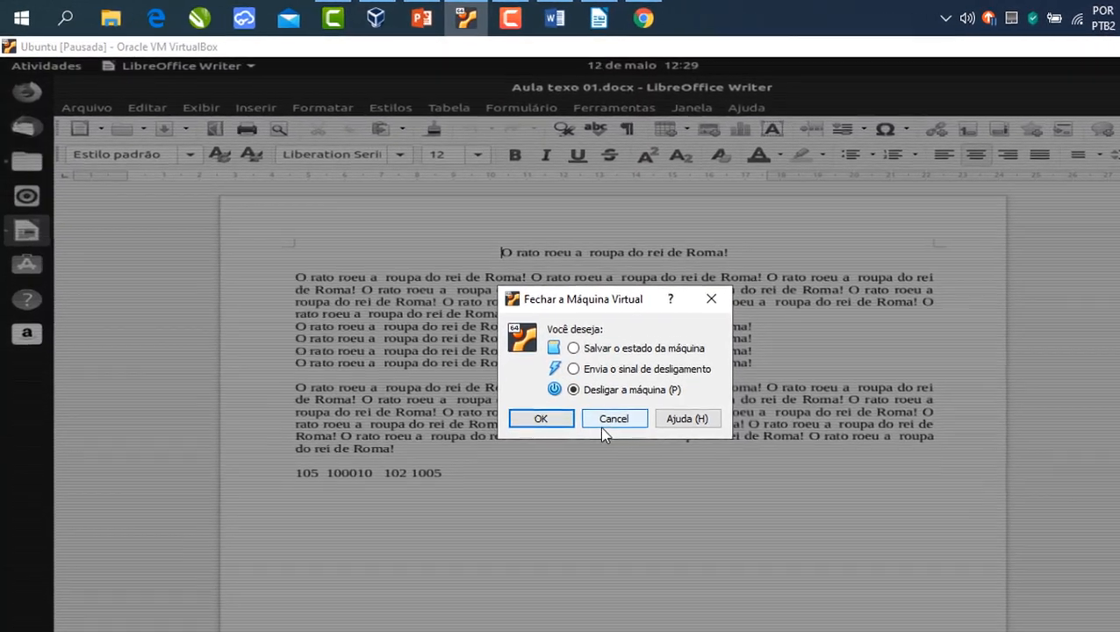
{"action": "left_click", "coordinate": [616, 425]}
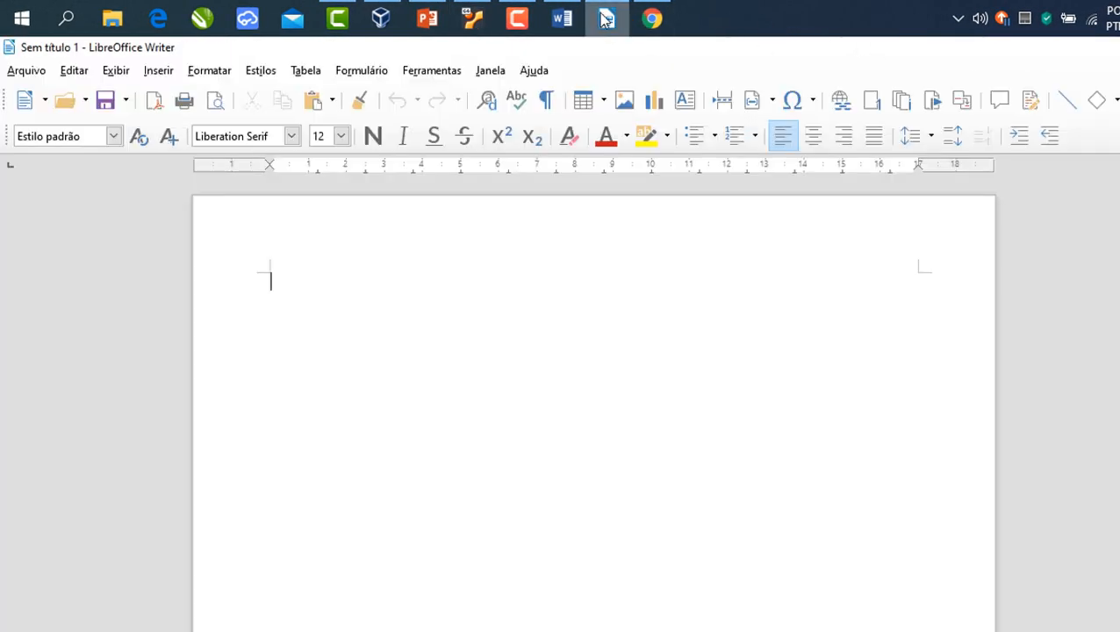
- Paste the copied sentence about the Menu Iniciar into the blank document
{"action": "right_click", "coordinate": [367, 308]}
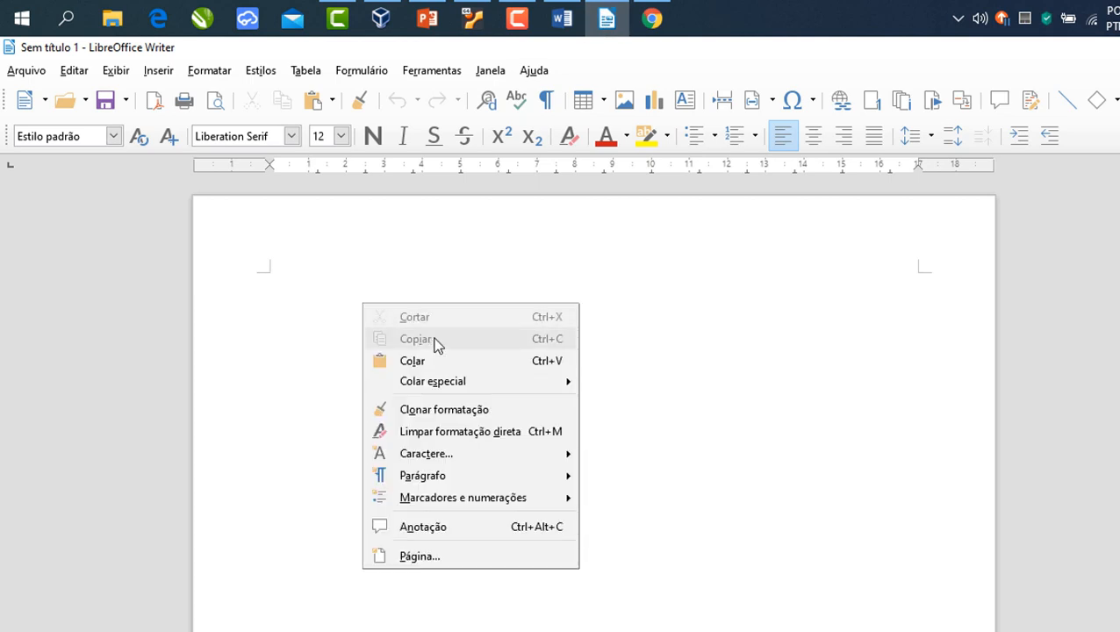
{"action": "left_click", "coordinate": [439, 363]}
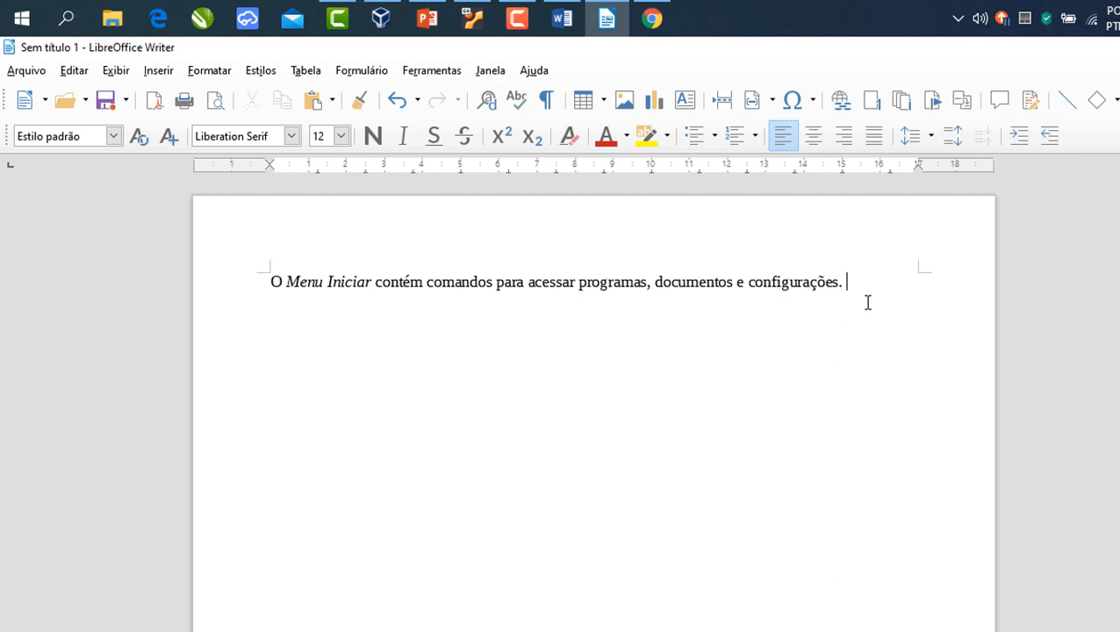
- Replace the whole pasted sentence with several lines and paragraphs repeating "O rato roeu a roupa do rei de roma!"
{"action": "left_click_drag", "start_coordinate": [868, 286], "coordinate": [3, 275]}
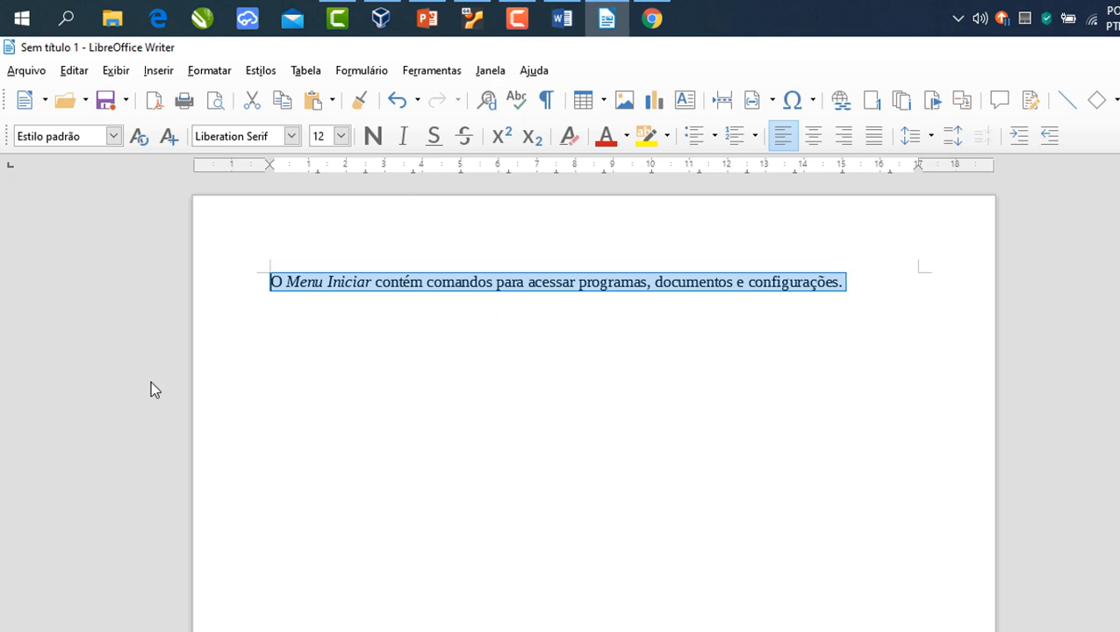
{"action": "left_click", "coordinate": [433, 410]}
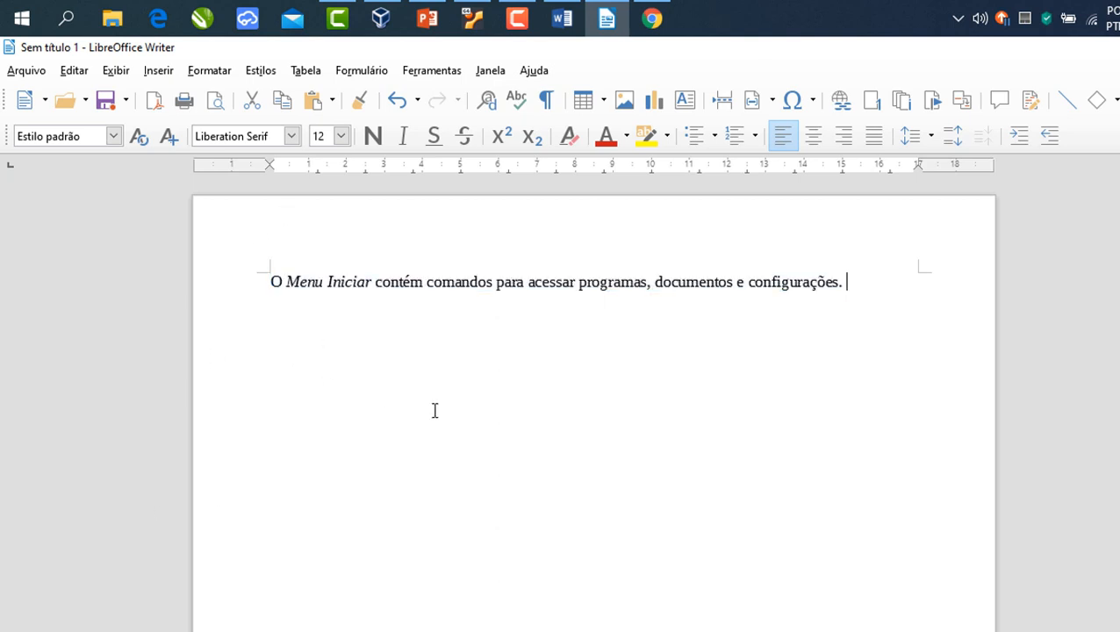
{"action": "triple_click", "coordinate": [277, 291]}
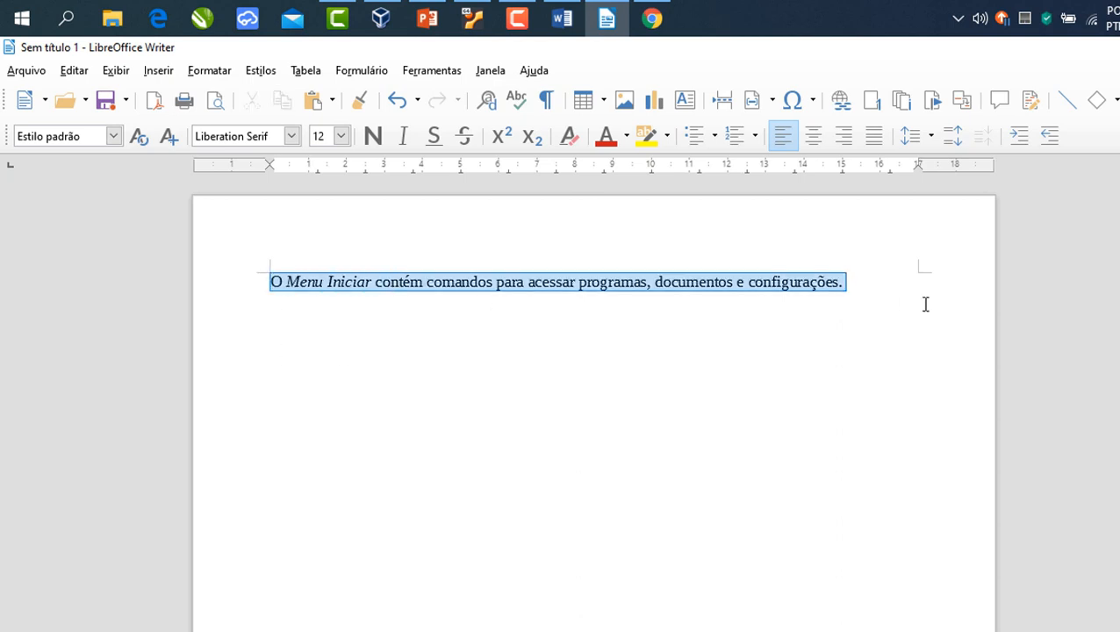
{"action": "type", "text": "O"}
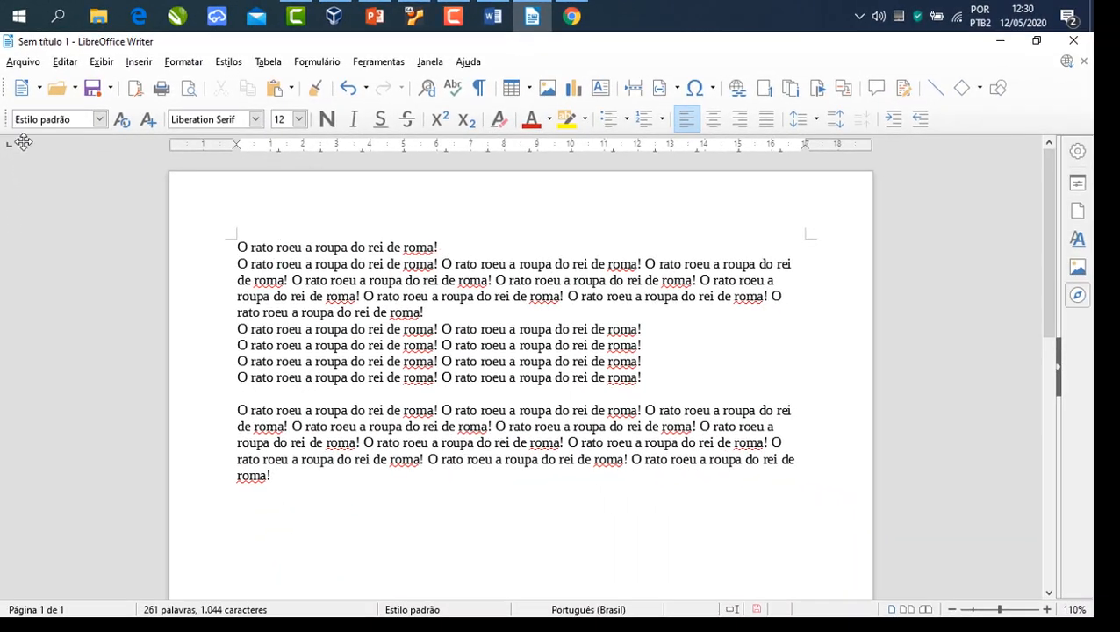
- Float the Formatação toolbar over the page, dock it back in place, and view its paragraph styles without choosing one
{"action": "left_click_drag", "start_coordinate": [11, 155], "coordinate": [114, 476]}
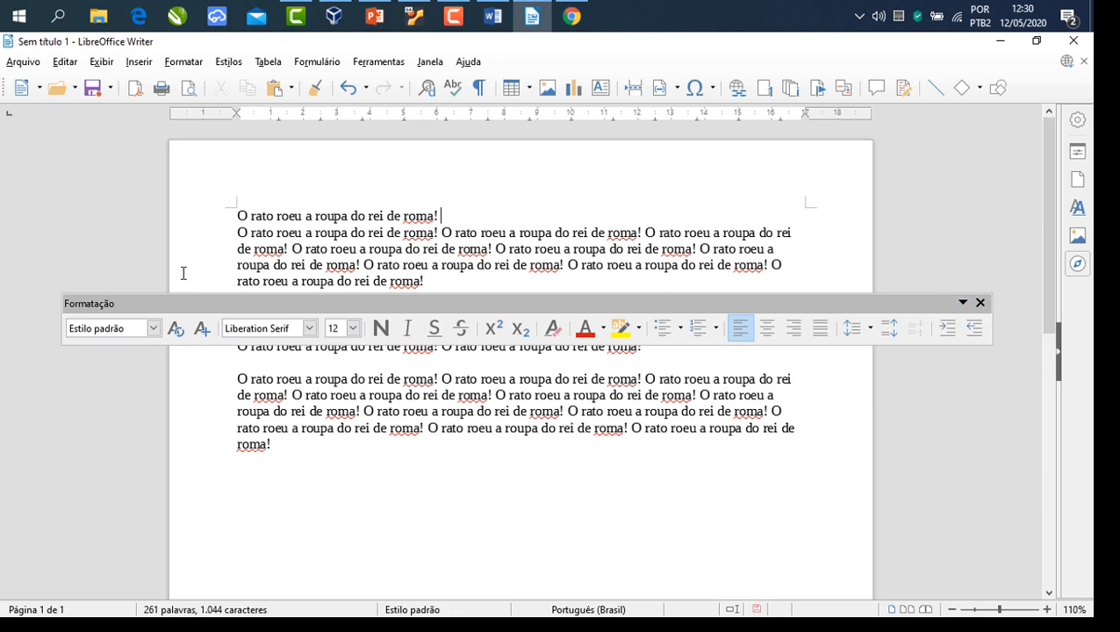
{"action": "left_click_drag", "start_coordinate": [222, 300], "coordinate": [13, 125]}
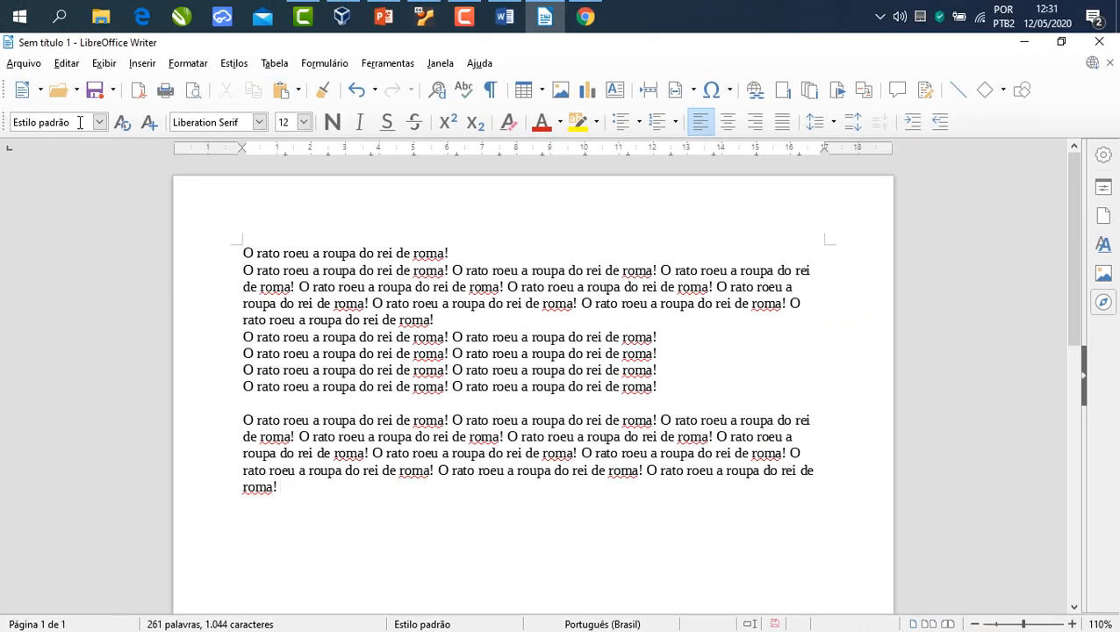
{"action": "left_click", "coordinate": [99, 122]}
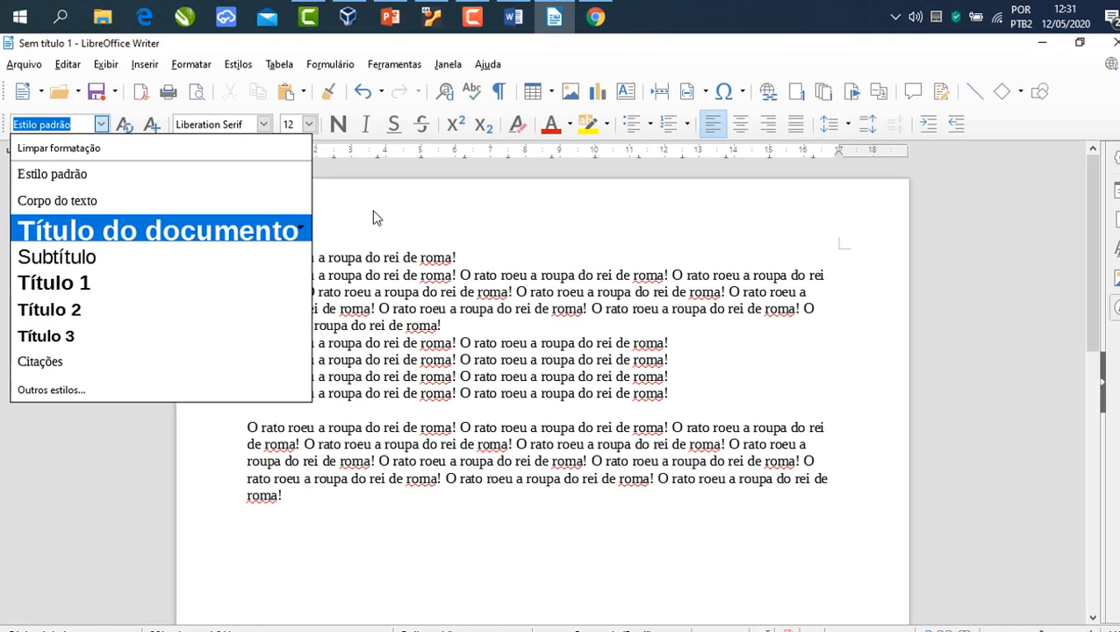
{"action": "left_click", "coordinate": [378, 218]}
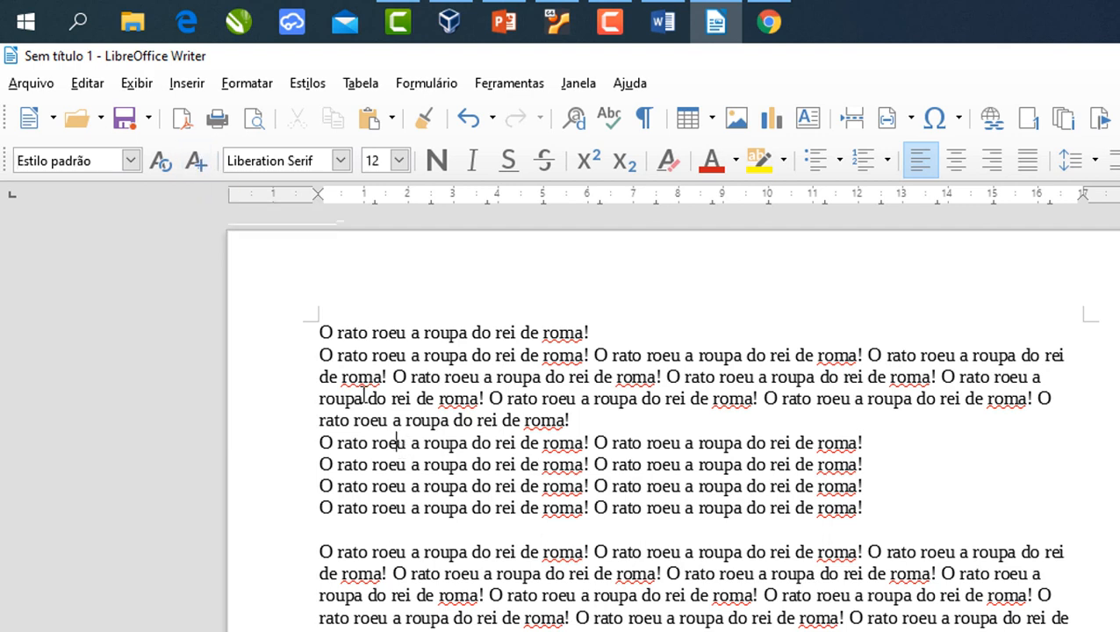
- Select the whole text and try the fonts Linux Biolinum G, Adobe Gothic Std B and Arkitech on it
{"action": "left_click_drag", "start_coordinate": [319, 332], "coordinate": [764, 625]}
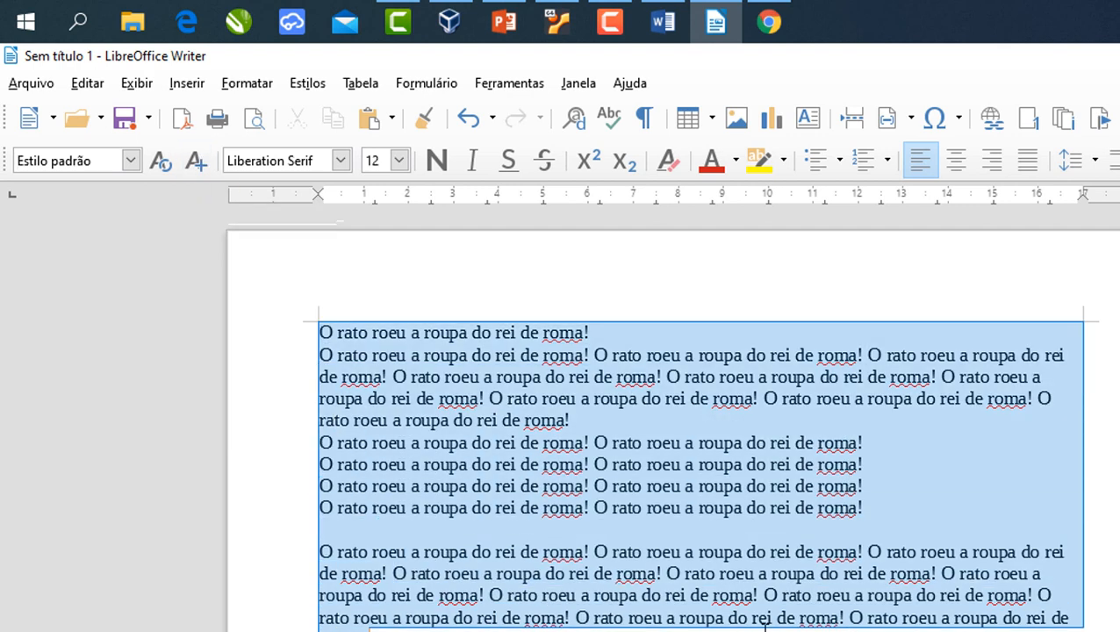
{"action": "left_click", "coordinate": [341, 160]}
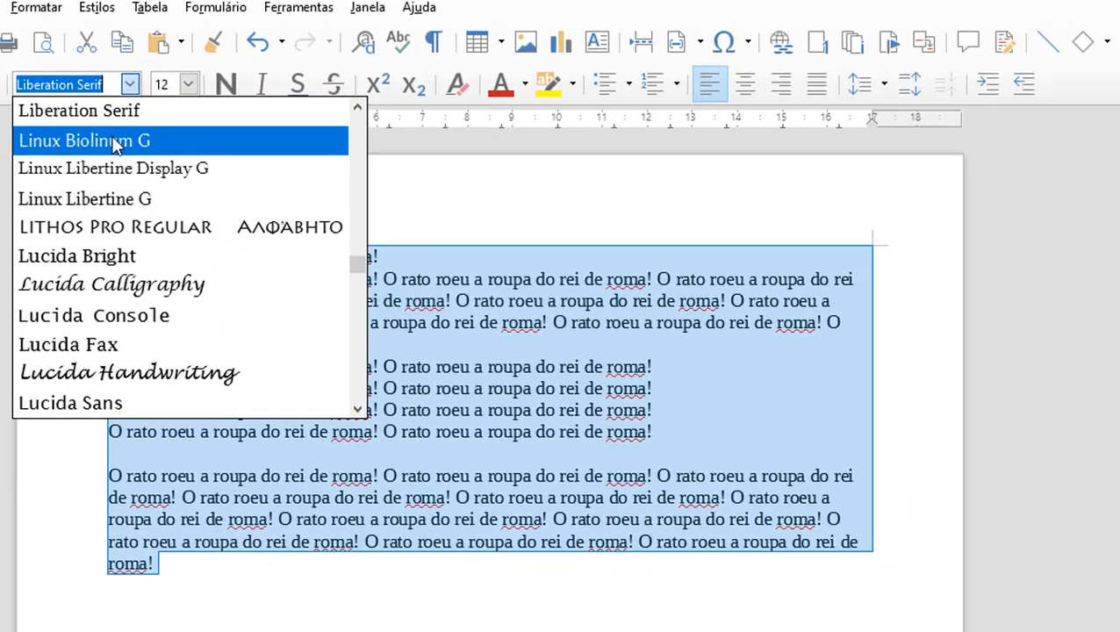
{"action": "left_click", "coordinate": [132, 148]}
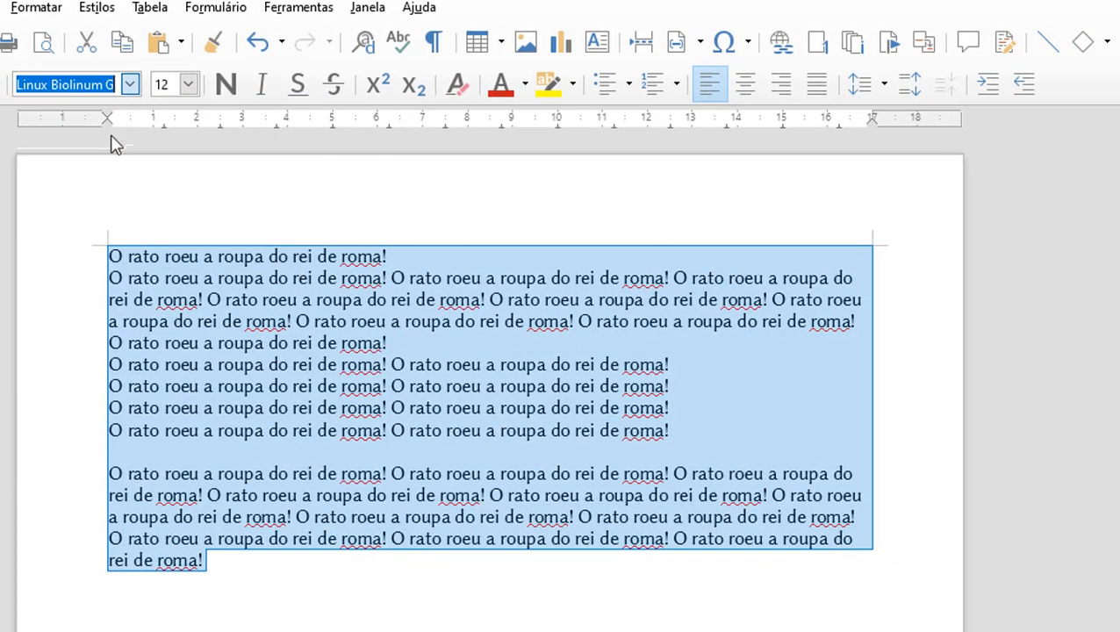
{"action": "key", "text": "alt+Down"}
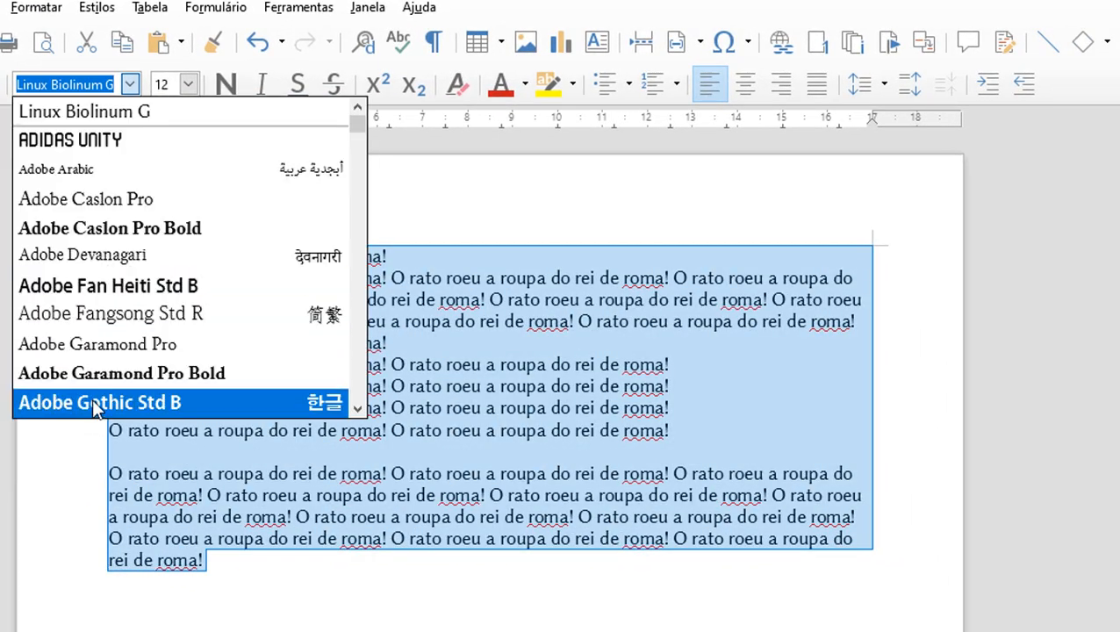
{"action": "left_click", "coordinate": [184, 400]}
{"action": "left_click", "coordinate": [129, 81]}
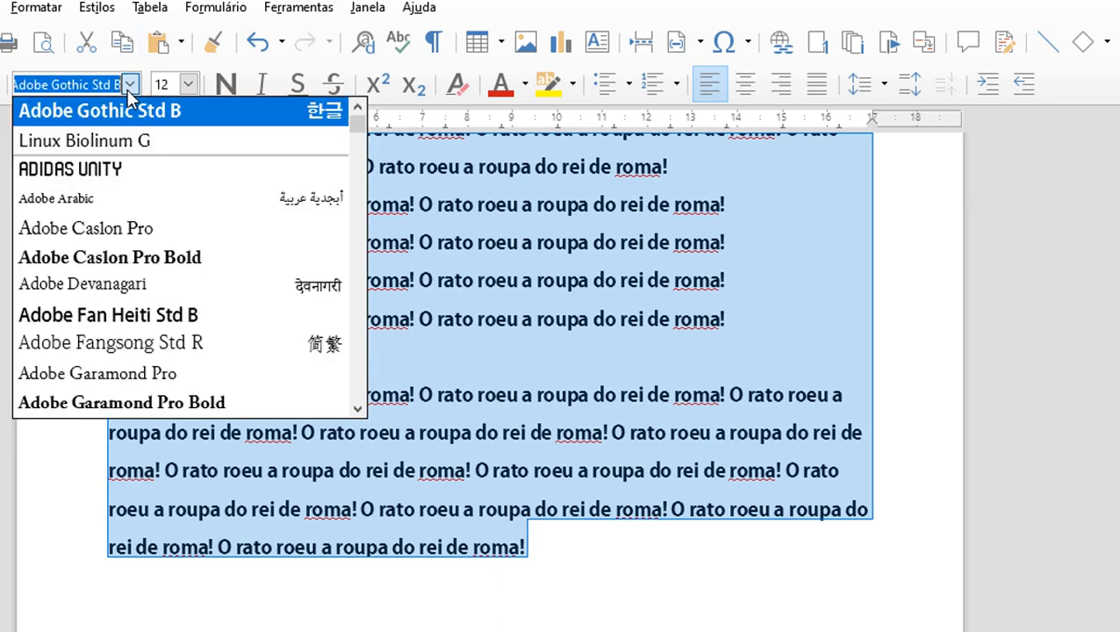
{"action": "scroll", "coordinate": [129, 338], "scroll_direction": "down", "scroll_amount": 3}
{"action": "scroll", "coordinate": [127, 387], "scroll_direction": "down", "scroll_amount": 5}
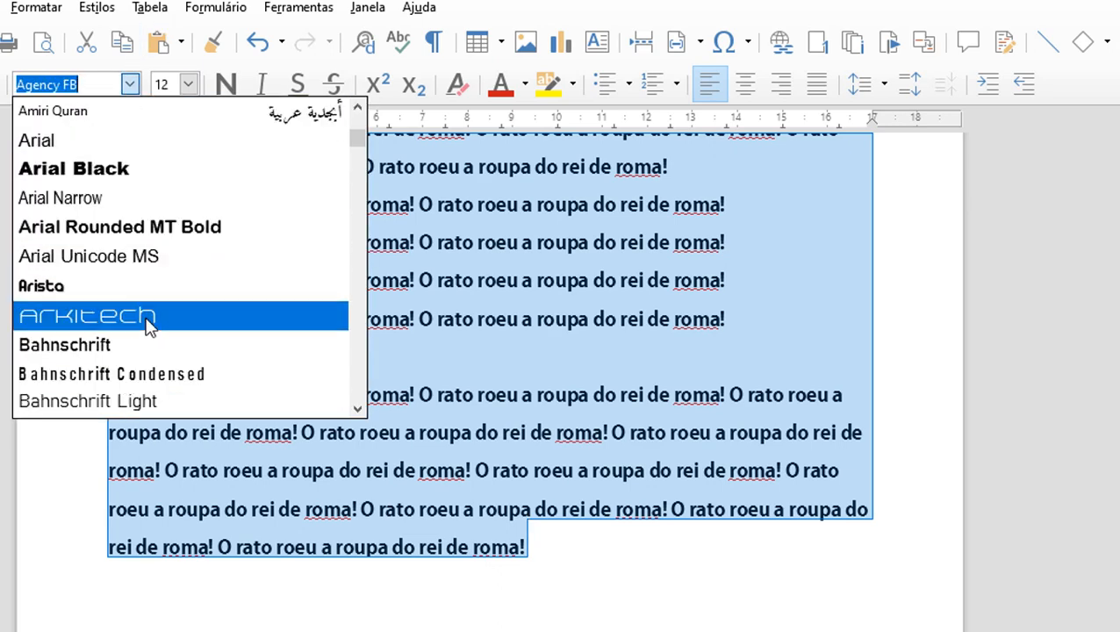
{"action": "key", "text": "Return"}
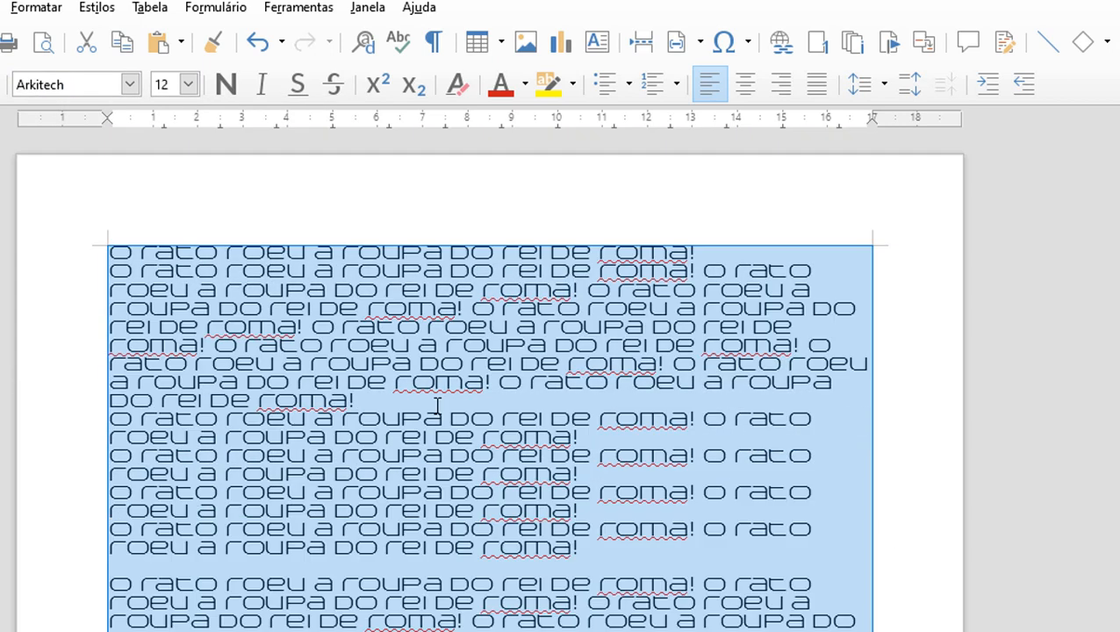
- Set the font of the whole selected text to Arial
{"action": "left_click", "coordinate": [82, 82]}
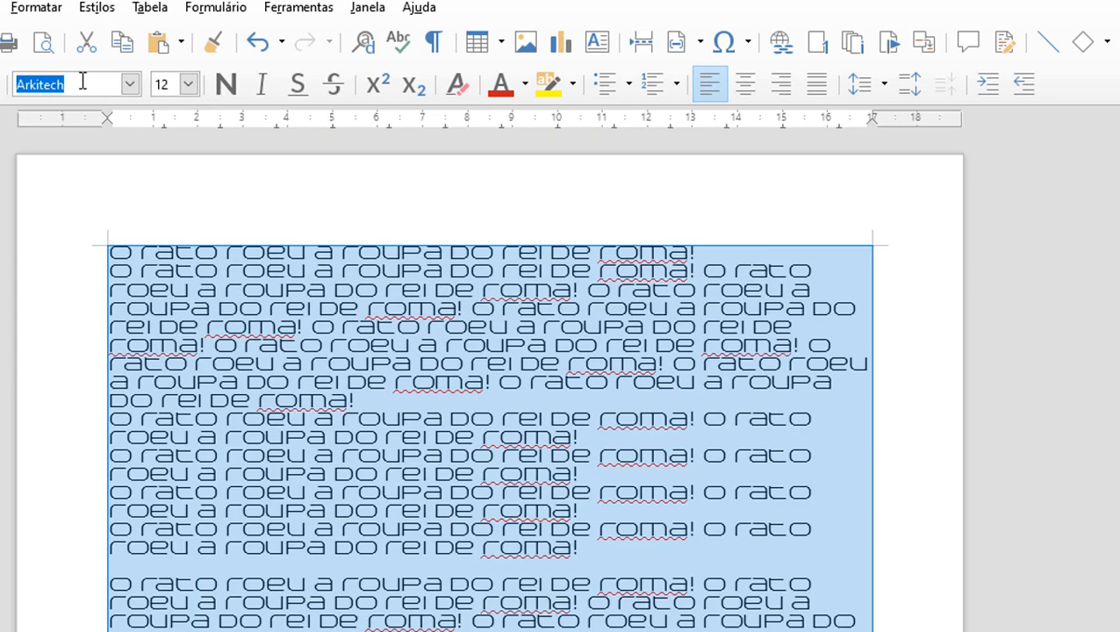
{"action": "type", "text": "Arial"}
{"action": "key", "text": "Return"}
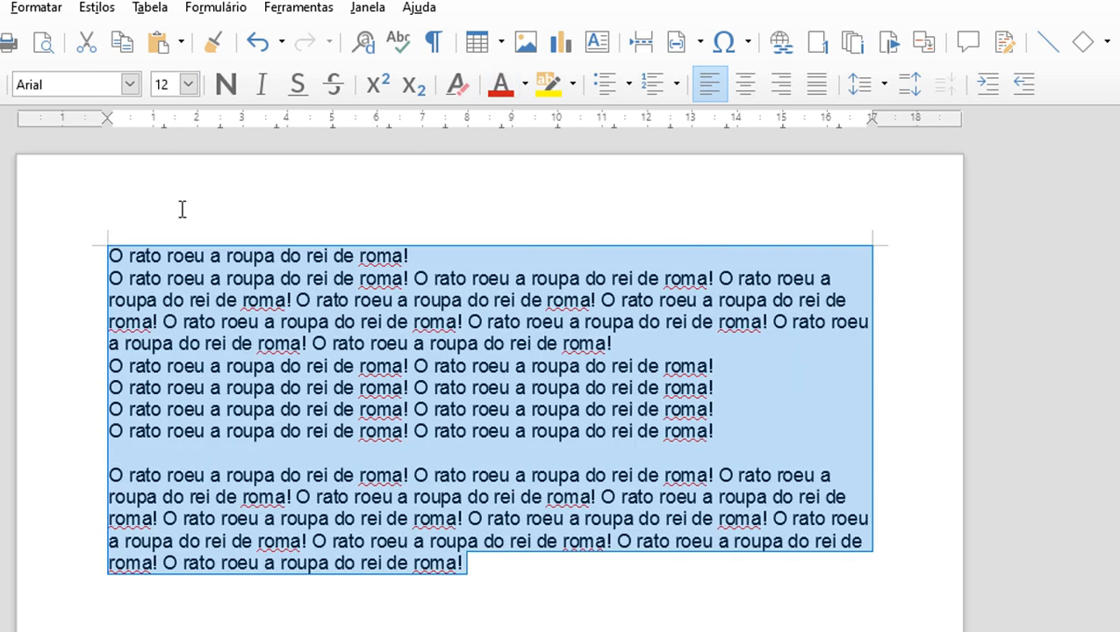
- Try the font sizes 8, 2 and 200 on the whole selected text
{"action": "left_click", "coordinate": [180, 84]}
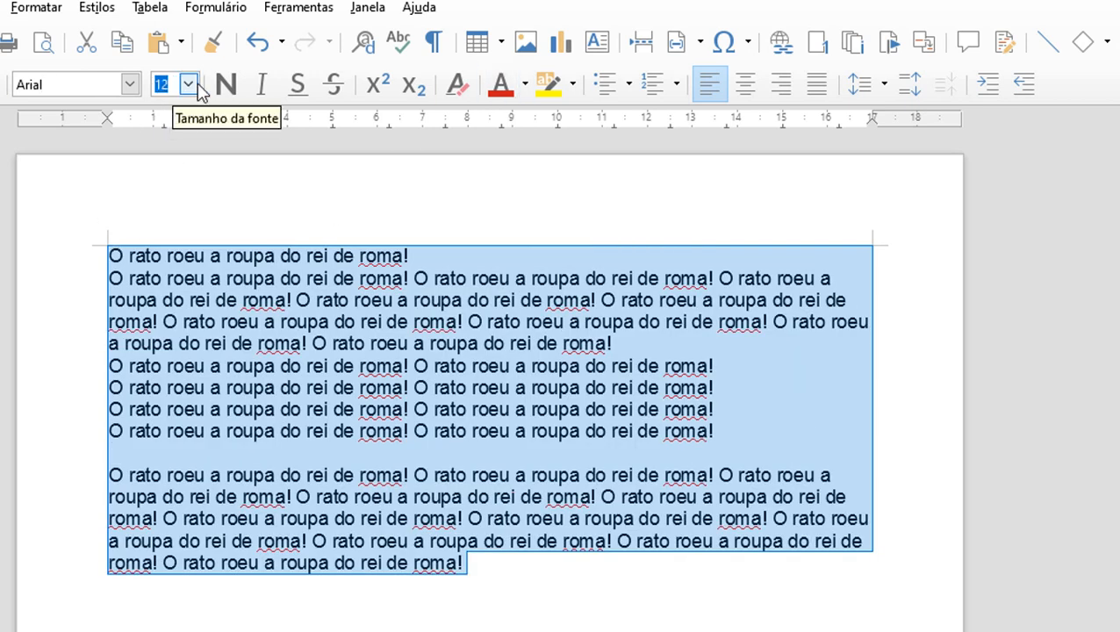
{"action": "type", "text": "8"}
{"action": "key", "text": "Return"}
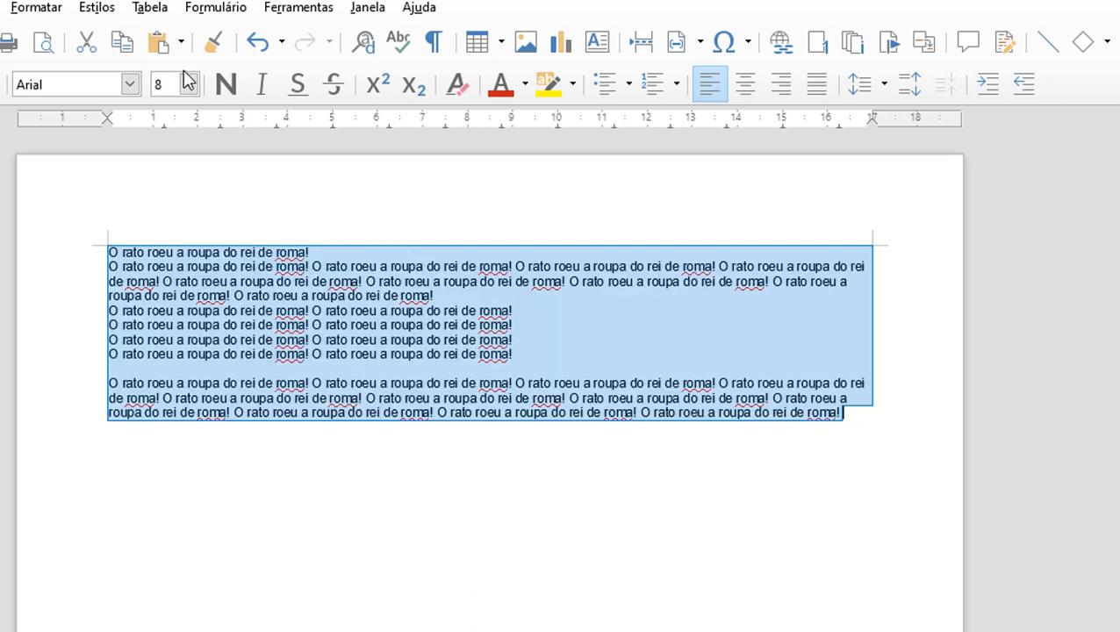
{"action": "type", "text": "2"}
{"action": "key", "text": "Return"}
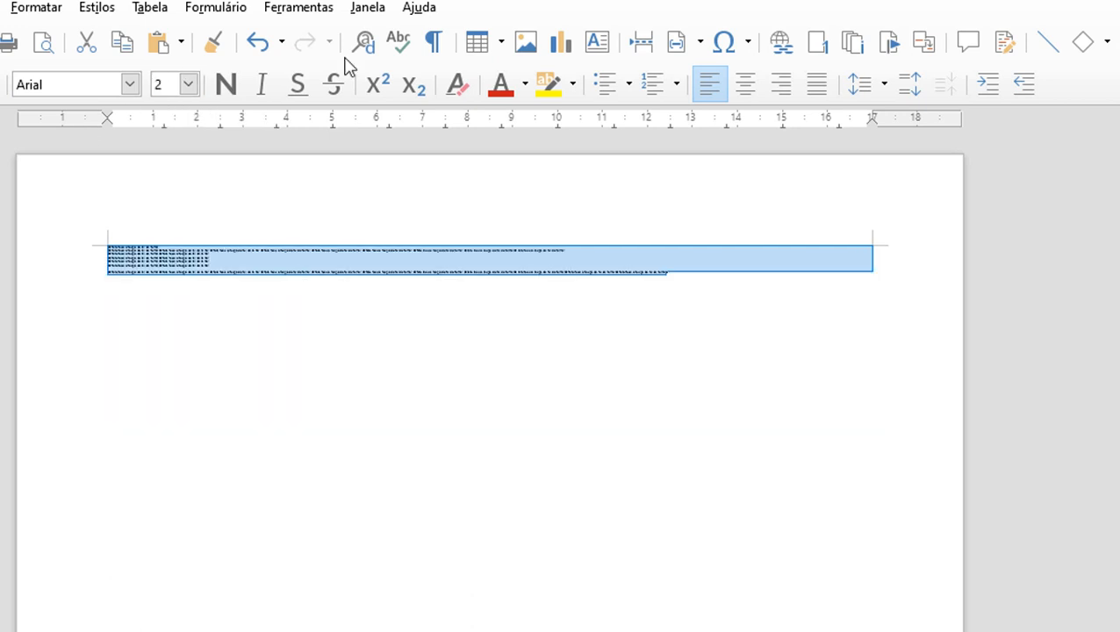
{"action": "left_click", "coordinate": [167, 82]}
{"action": "type", "text": "300"}
{"action": "key", "text": "Return"}
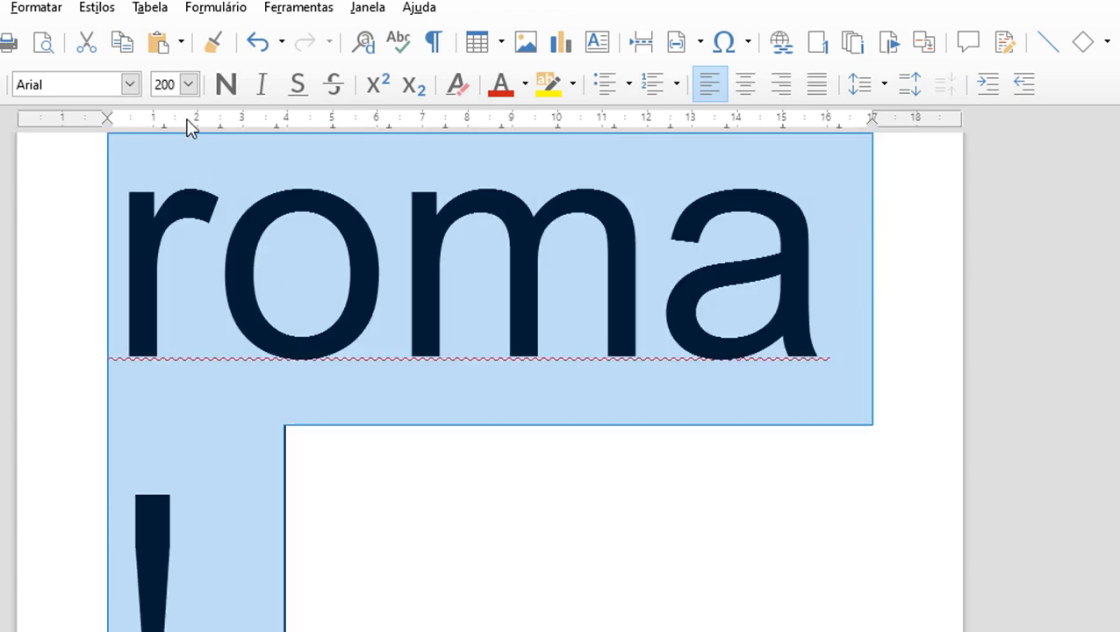
- Set the font size of the whole text to 13, and change it to 12
{"action": "left_click", "coordinate": [173, 77]}
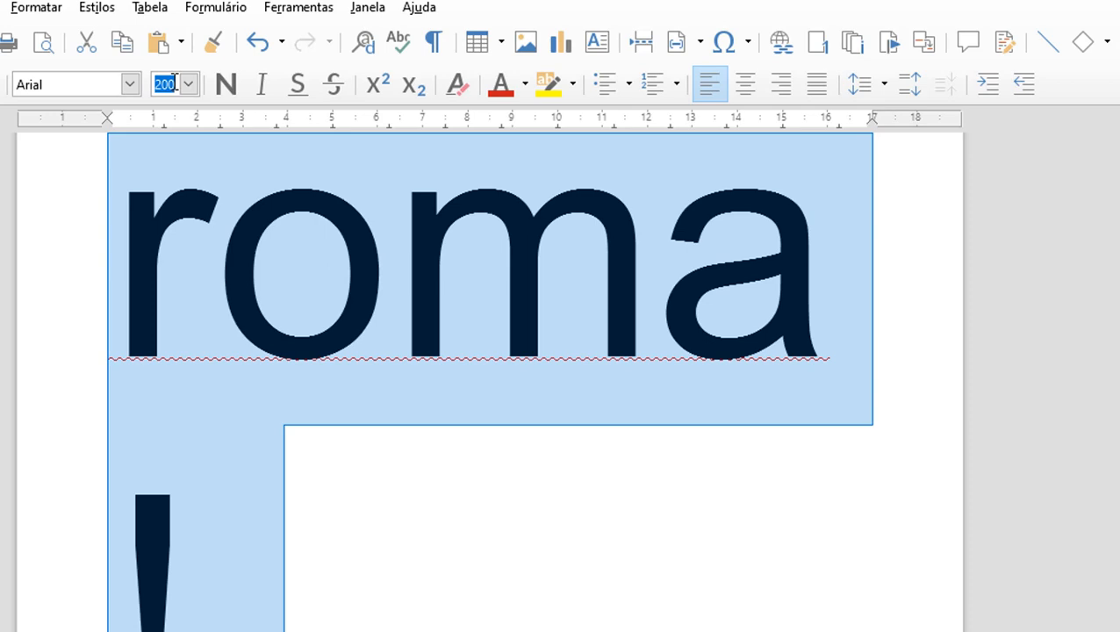
{"action": "key", "text": "Return"}
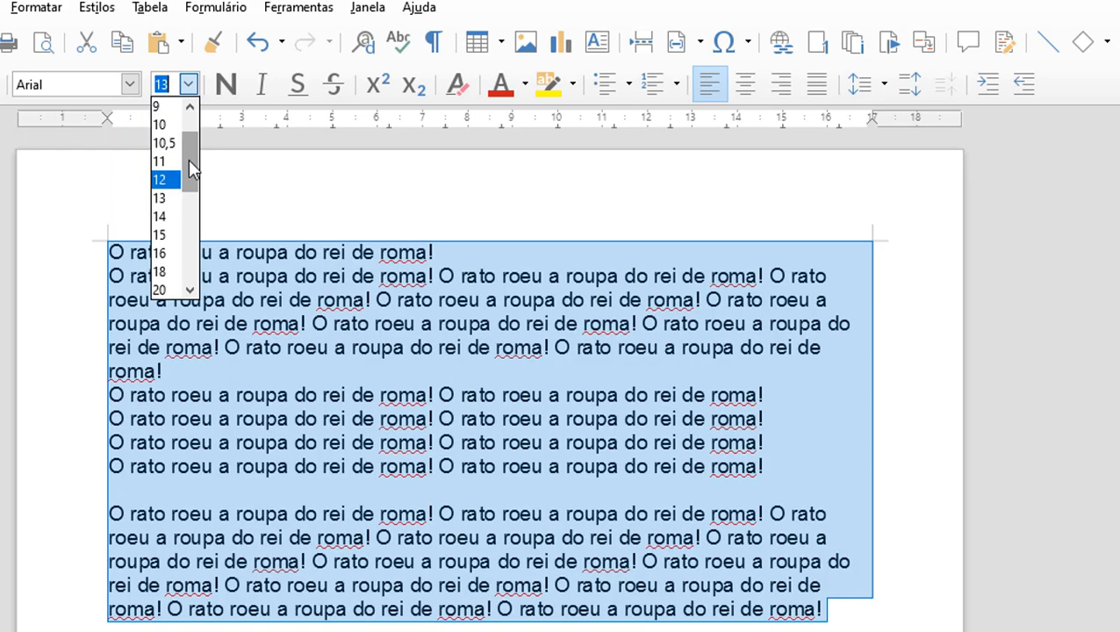
{"action": "mouse_move", "coordinate": [190, 164]}
{"action": "left_mouse_down"}
{"action": "mouse_move", "coordinate": [201, 259]}
{"action": "mouse_move", "coordinate": [201, 131]}
{"action": "mouse_move", "coordinate": [203, 229]}
{"action": "mouse_move", "coordinate": [200, 158]}
{"action": "left_mouse_up"}
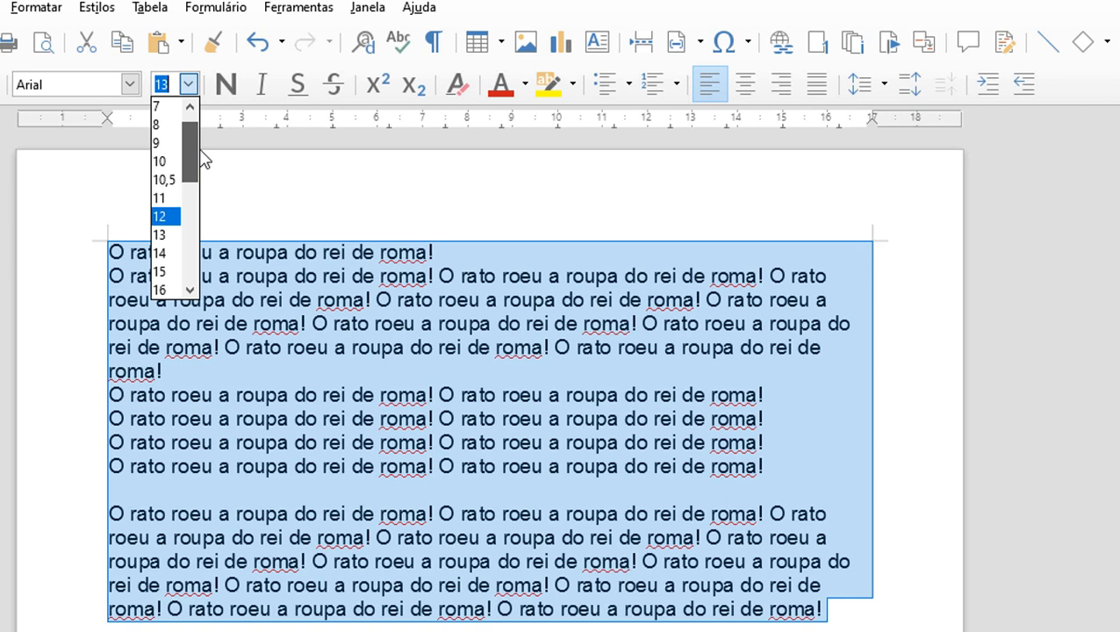
{"action": "left_click", "coordinate": [172, 234]}
{"action": "left_click", "coordinate": [188, 84]}
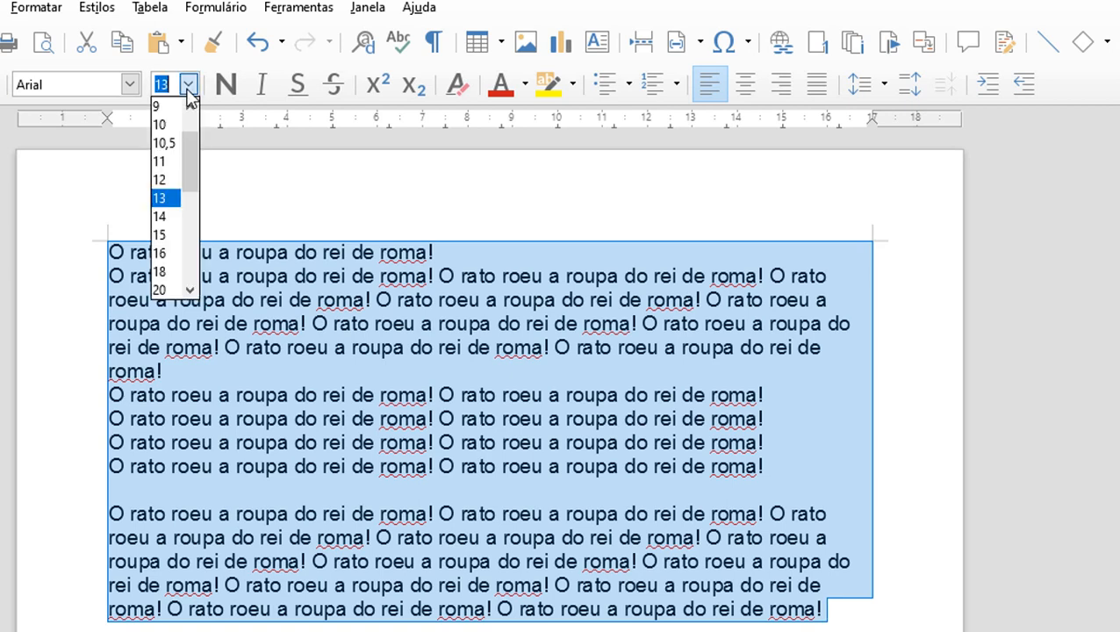
{"action": "left_click", "coordinate": [160, 179]}
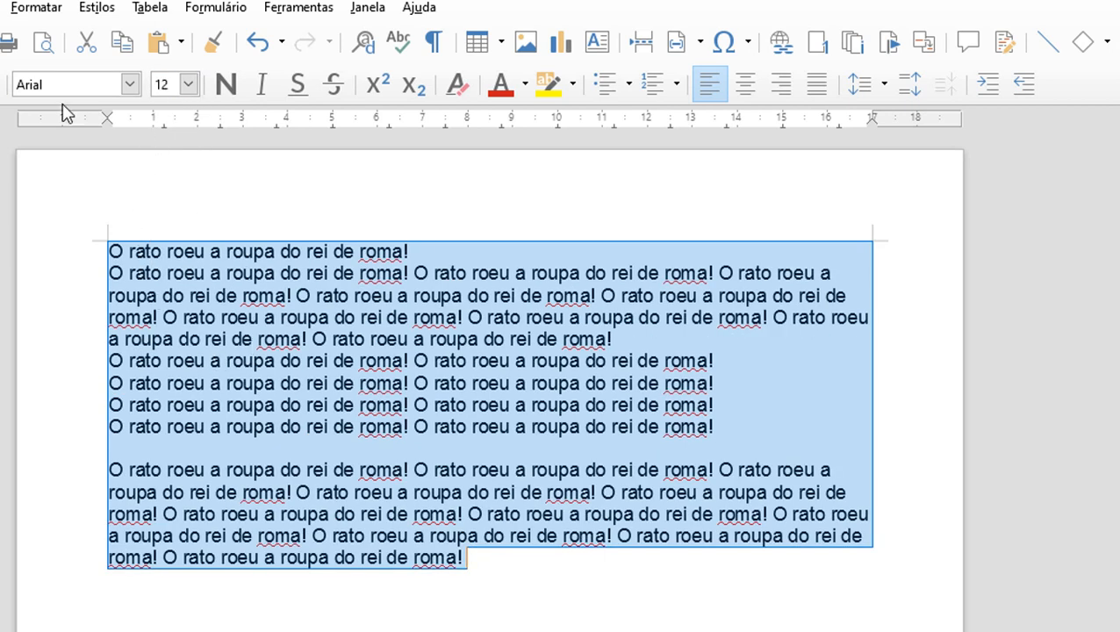
- Set the font of the whole text to Times New Roman
{"action": "left_click", "coordinate": [96, 84]}
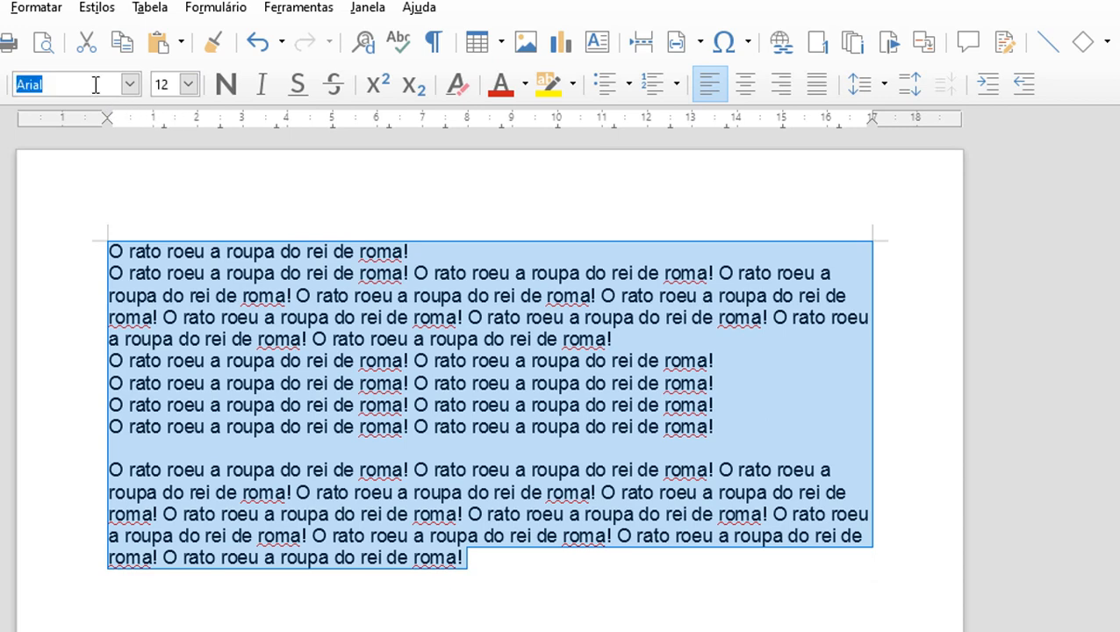
{"action": "type", "text": "Times New Roman"}
{"action": "key", "text": "Return"}
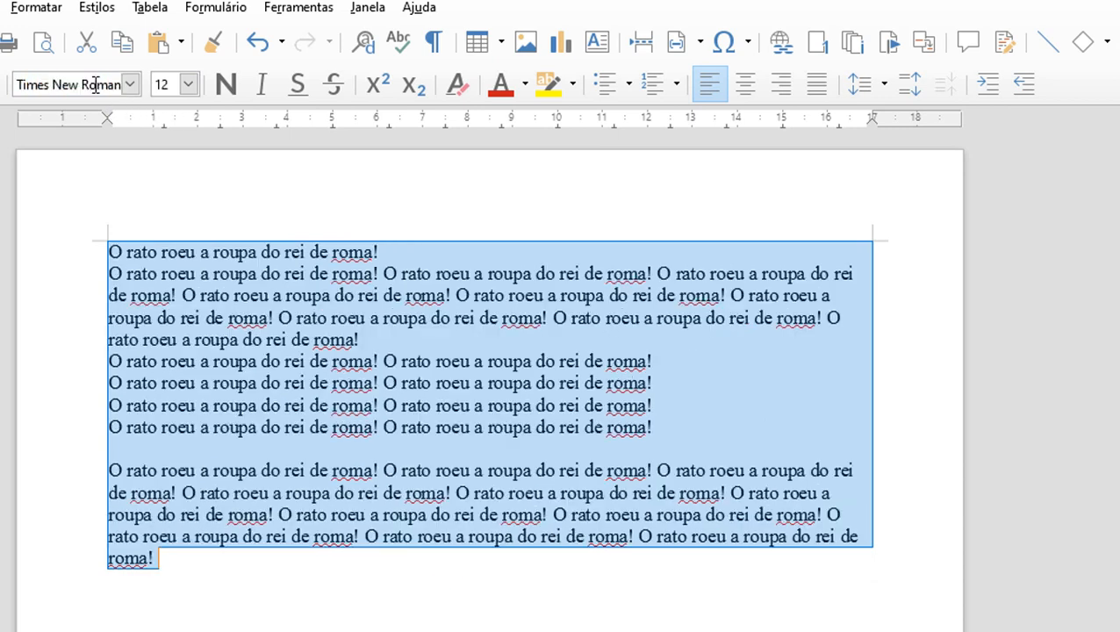
- Make "roupa do rei de roma" bold in the first sentence of the first of the four short two-sentence lines
{"action": "left_click", "coordinate": [277, 404]}
{"action": "double_click", "coordinate": [273, 405]}
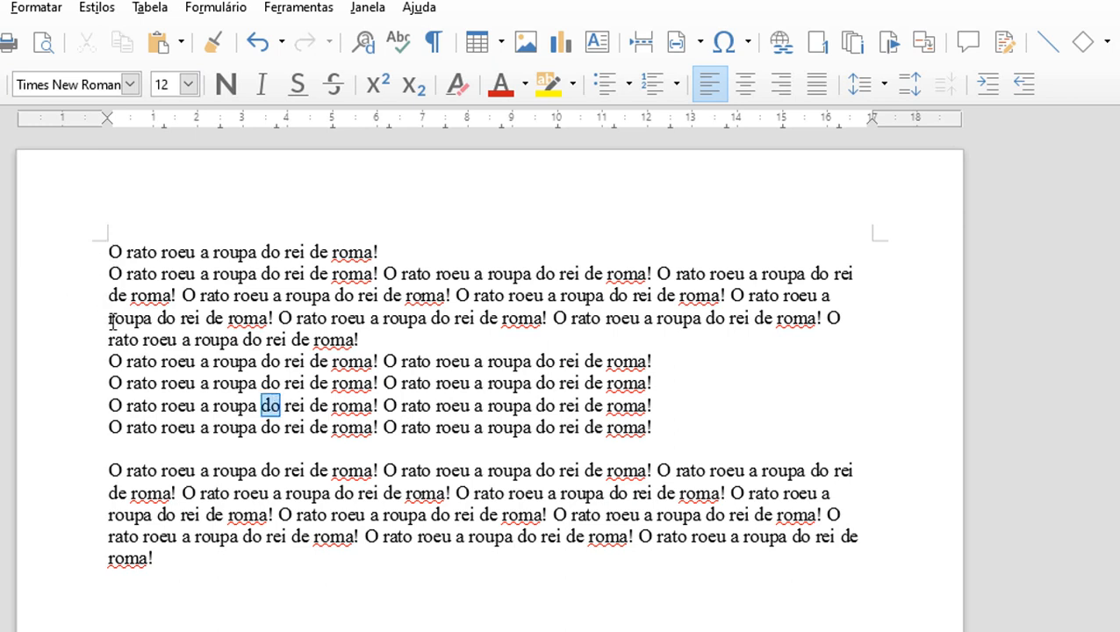
{"action": "left_click", "coordinate": [213, 362]}
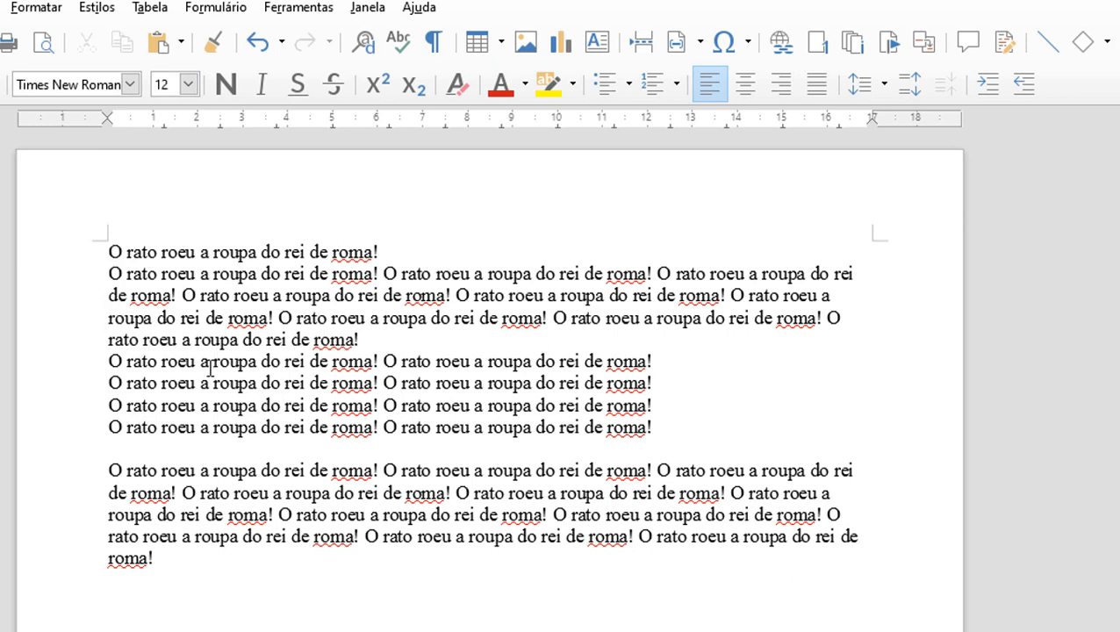
{"action": "left_click_drag", "start_coordinate": [246, 367], "coordinate": [376, 367]}
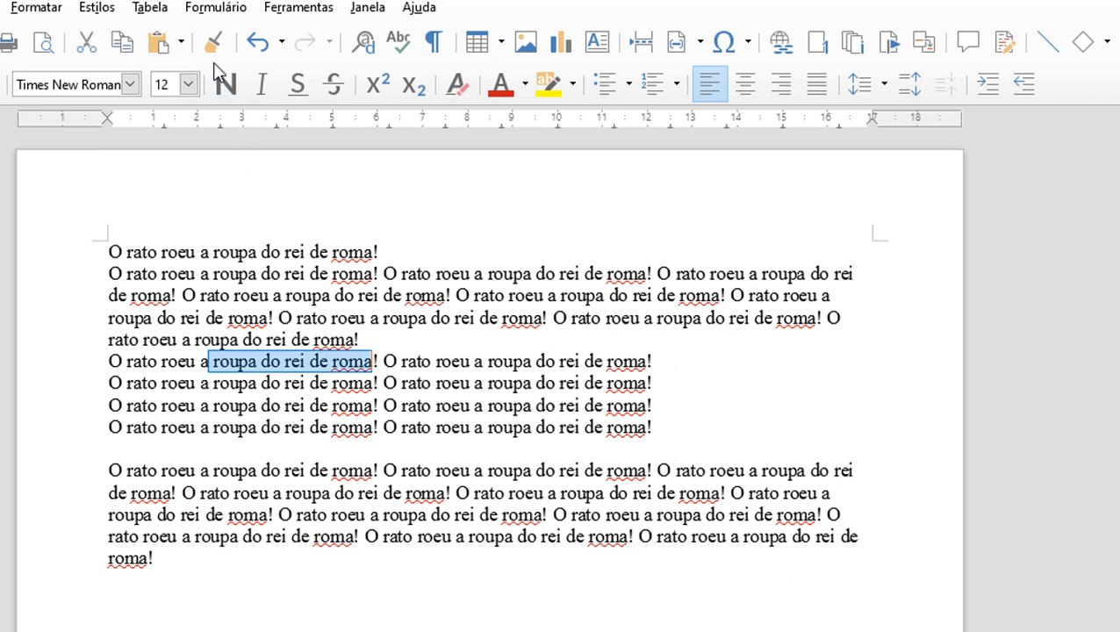
{"action": "left_click", "coordinate": [225, 84]}
{"action": "left_click", "coordinate": [270, 405]}
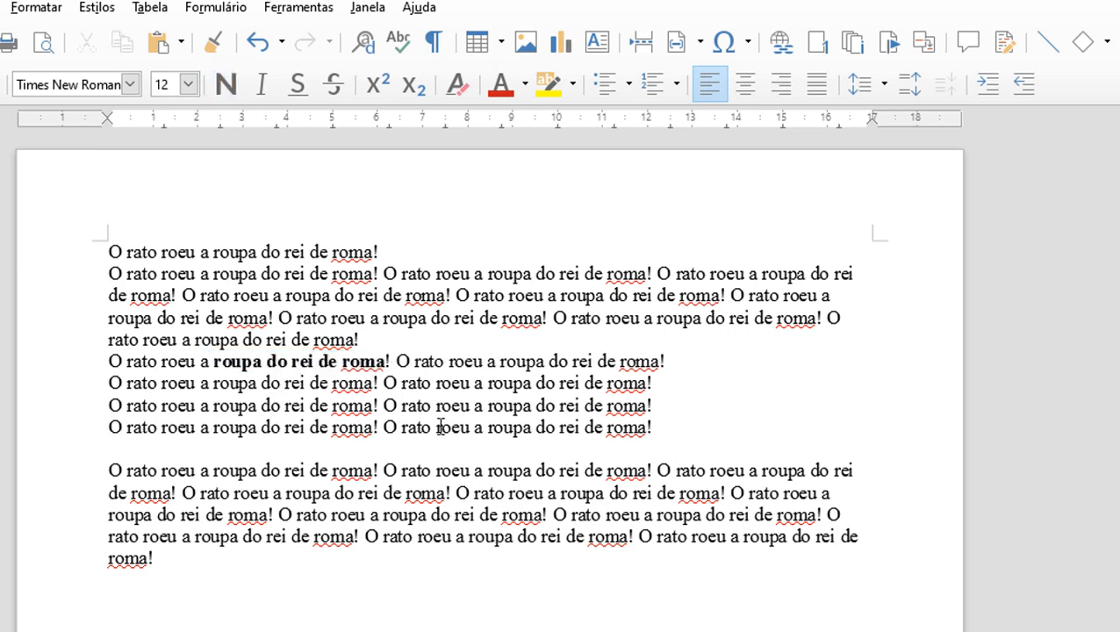
- Italicize the second sentence of the third of the four short two-sentence lines
{"action": "left_click_drag", "start_coordinate": [383, 406], "coordinate": [661, 406]}
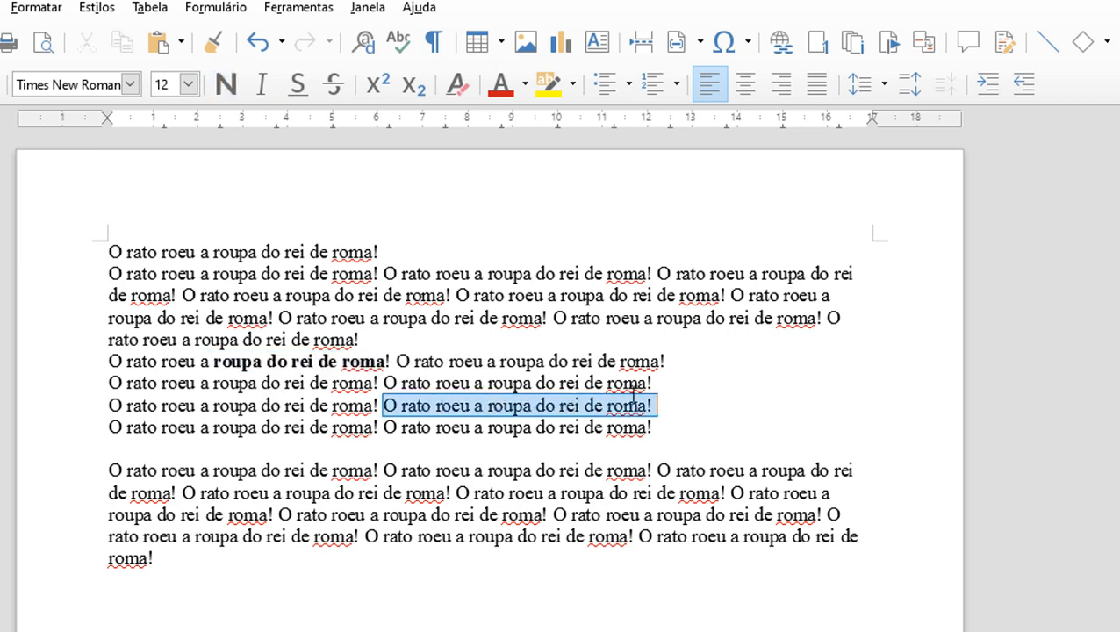
{"action": "left_click", "coordinate": [262, 84]}
{"action": "left_click", "coordinate": [386, 443]}
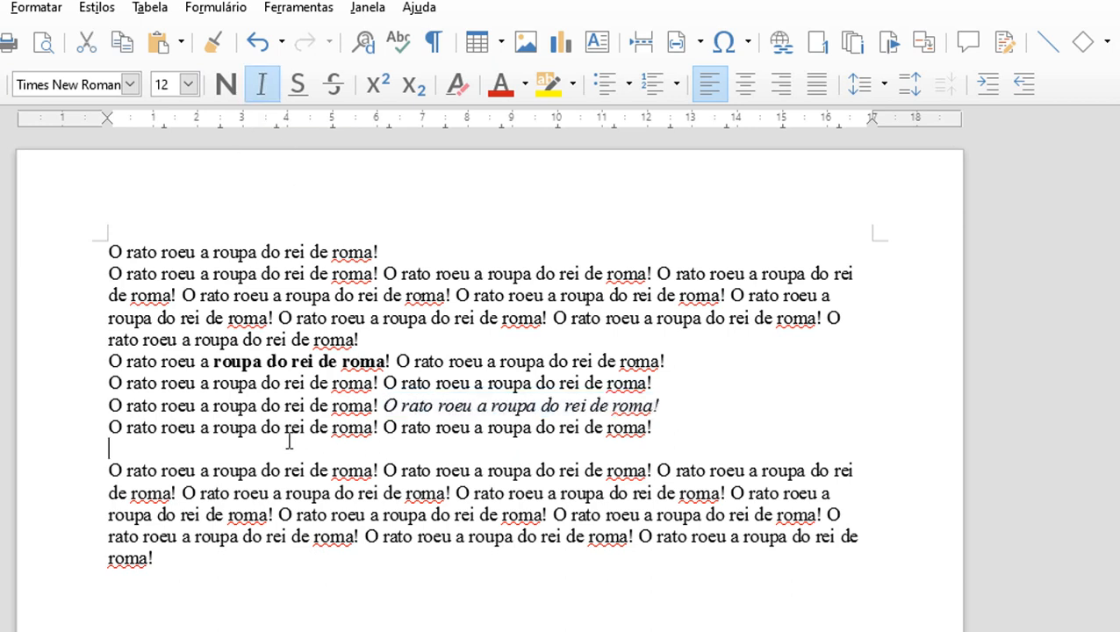
- Underline the first sentence of the fourth short two-sentence line
{"action": "left_click_drag", "start_coordinate": [102, 431], "coordinate": [376, 430]}
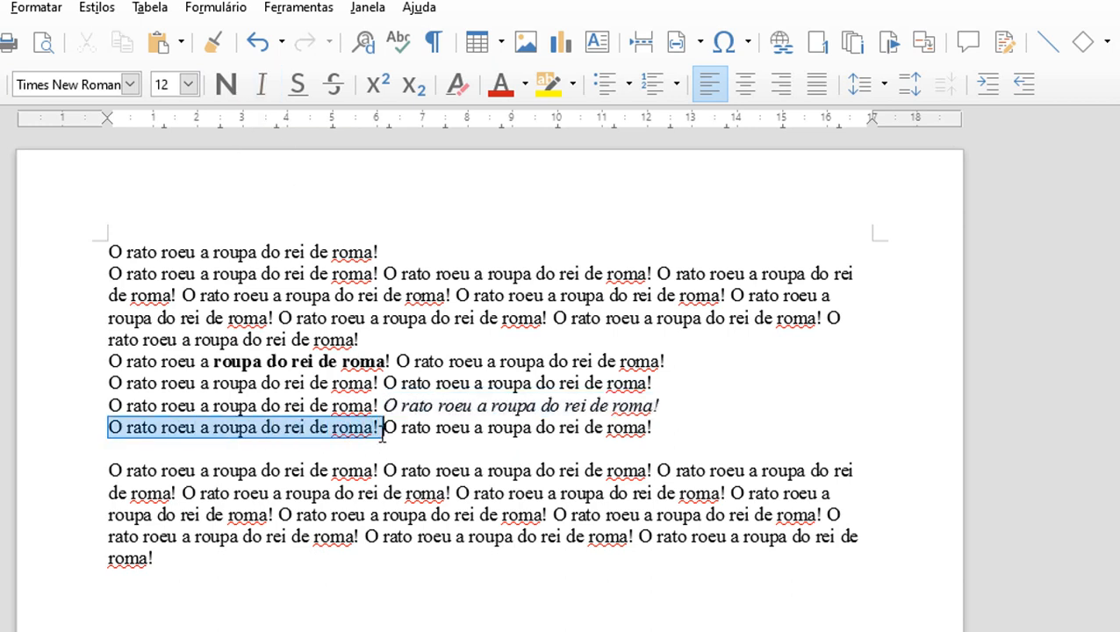
{"action": "left_click", "coordinate": [298, 85]}
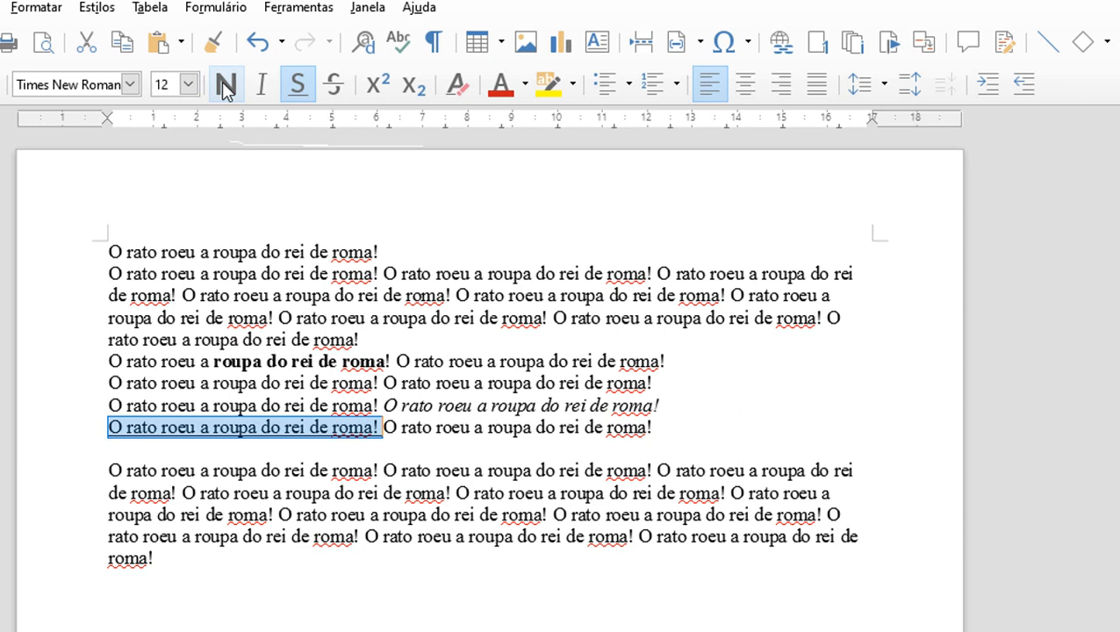
{"action": "left_click", "coordinate": [297, 87]}
{"action": "left_click", "coordinate": [365, 516]}
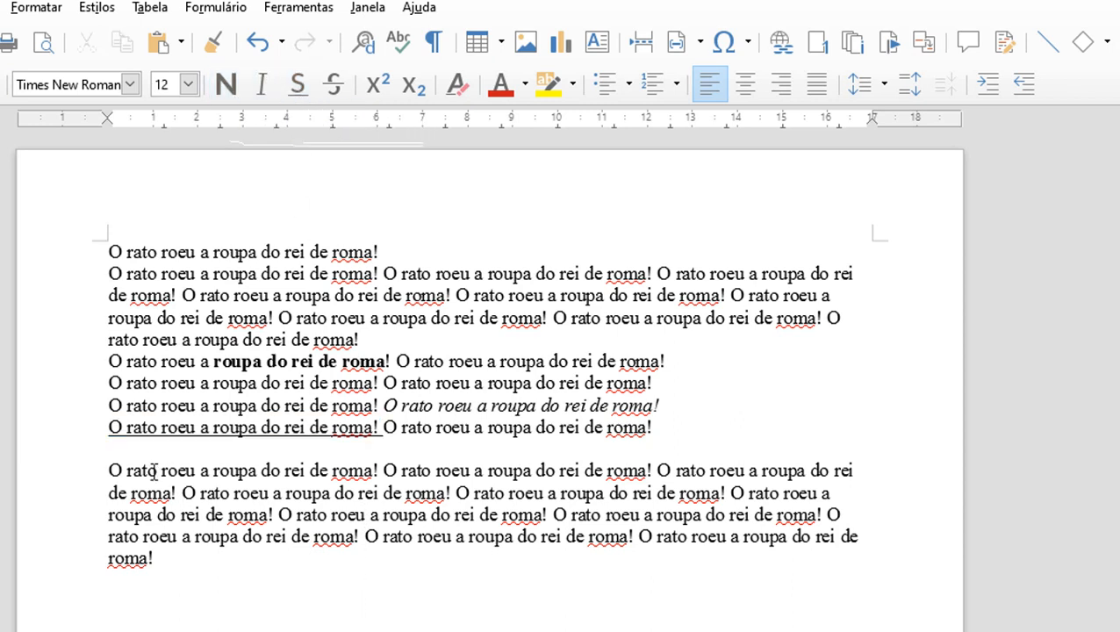
- Apply strikethrough to the whole first line of the last paragraph
{"action": "left_click_drag", "start_coordinate": [109, 469], "coordinate": [868, 474]}
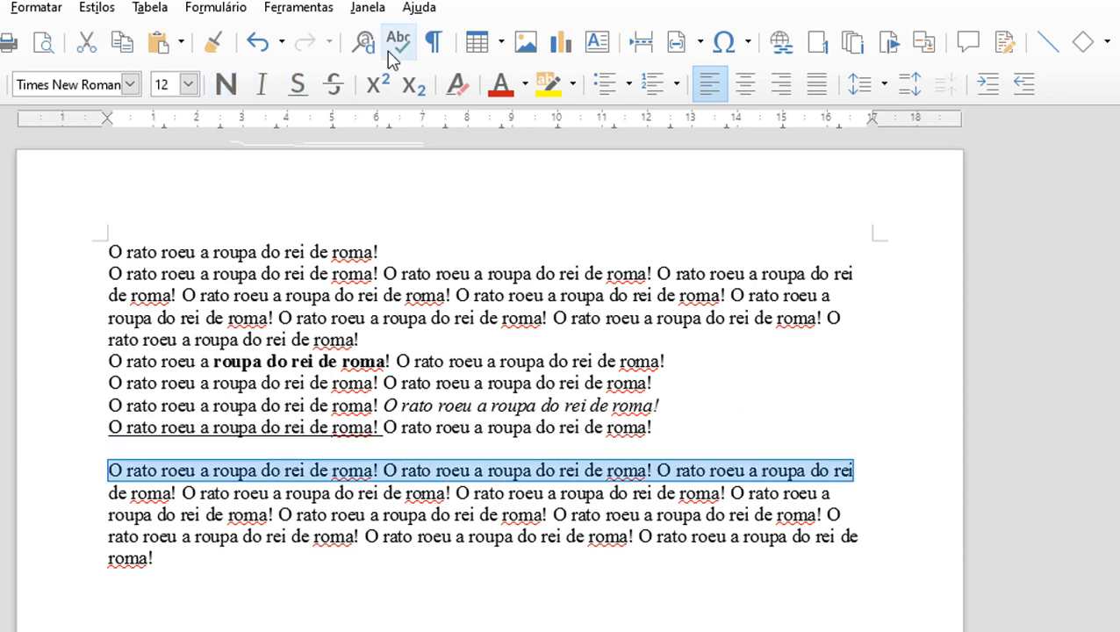
{"action": "left_click", "coordinate": [332, 84]}
{"action": "left_click", "coordinate": [397, 565]}
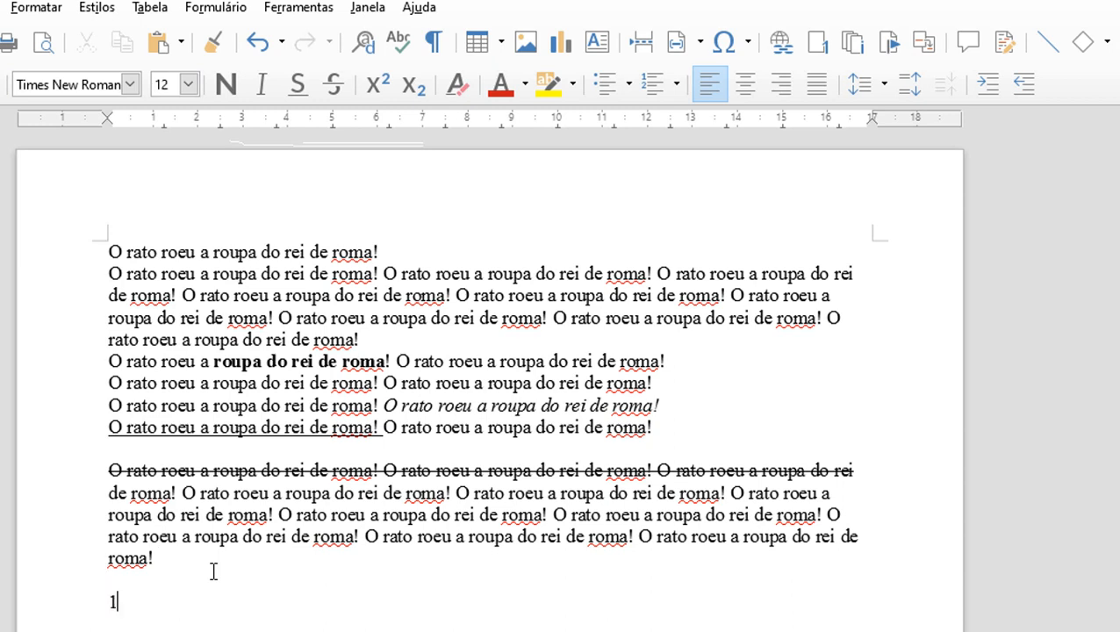
- Below the last paragraph, enter 1000 with a superscript 10, followed by 1000 with a subscript 10
{"action": "left_click", "coordinate": [368, 96]}
{"action": "type", "text": "10"}
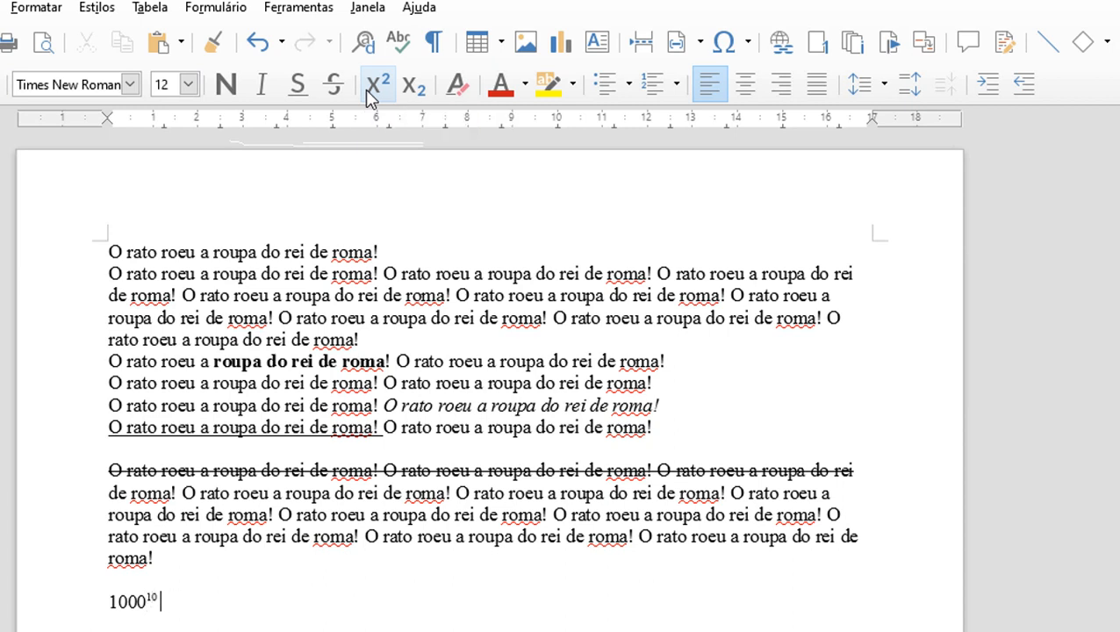
{"action": "left_click", "coordinate": [369, 88]}
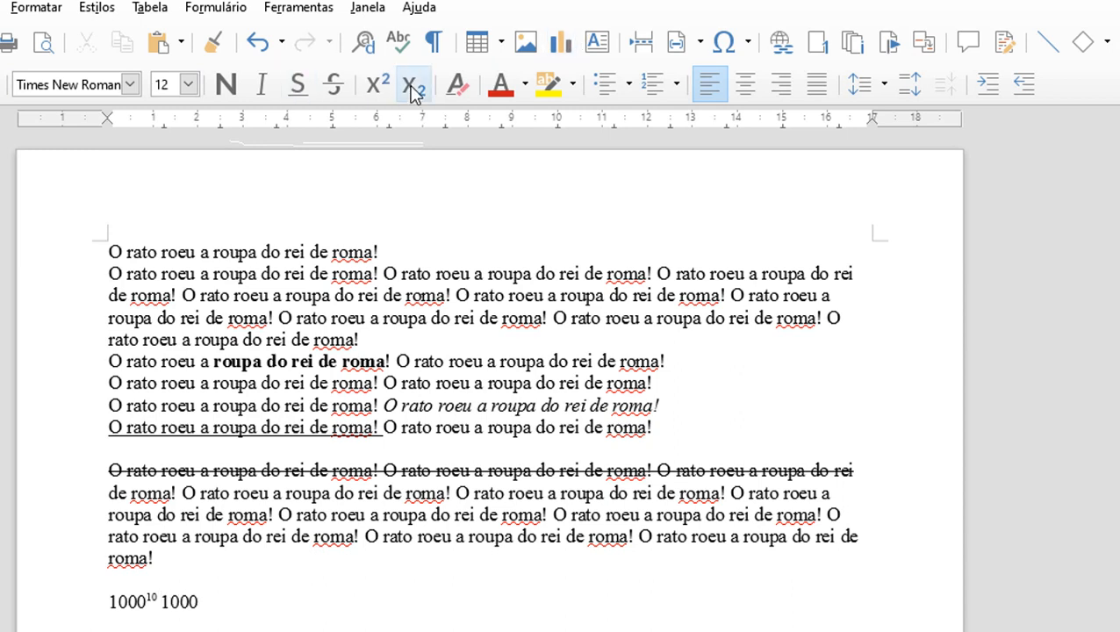
{"action": "left_click", "coordinate": [413, 88]}
{"action": "type", "text": "10"}
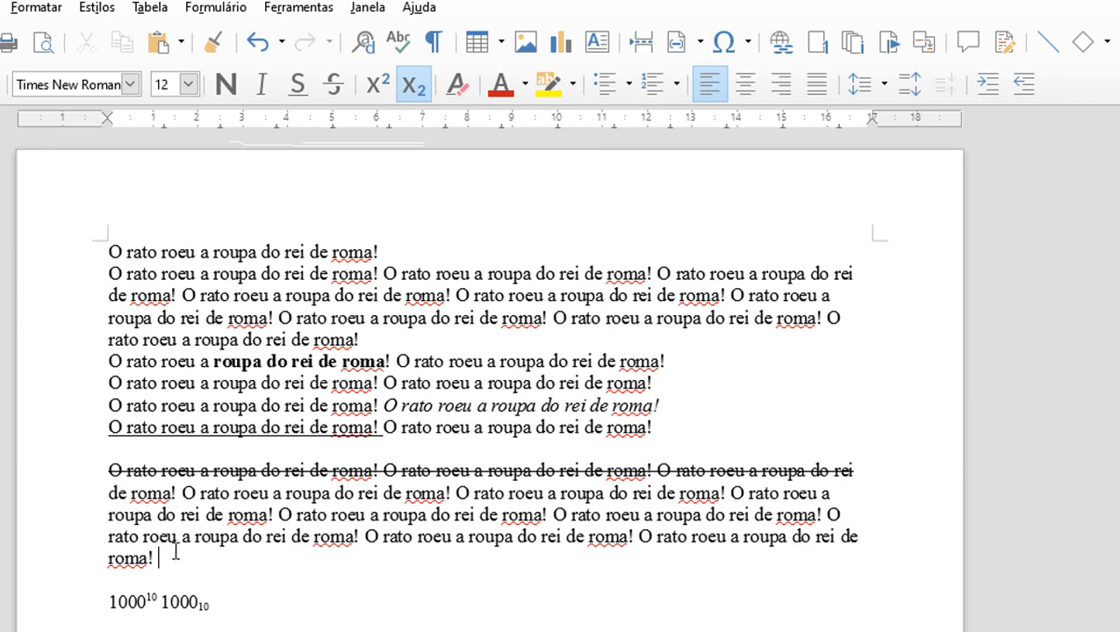
- Clear the direct formatting from all text above the 1000 line
{"action": "left_click_drag", "start_coordinate": [175, 550], "coordinate": [58, 237]}
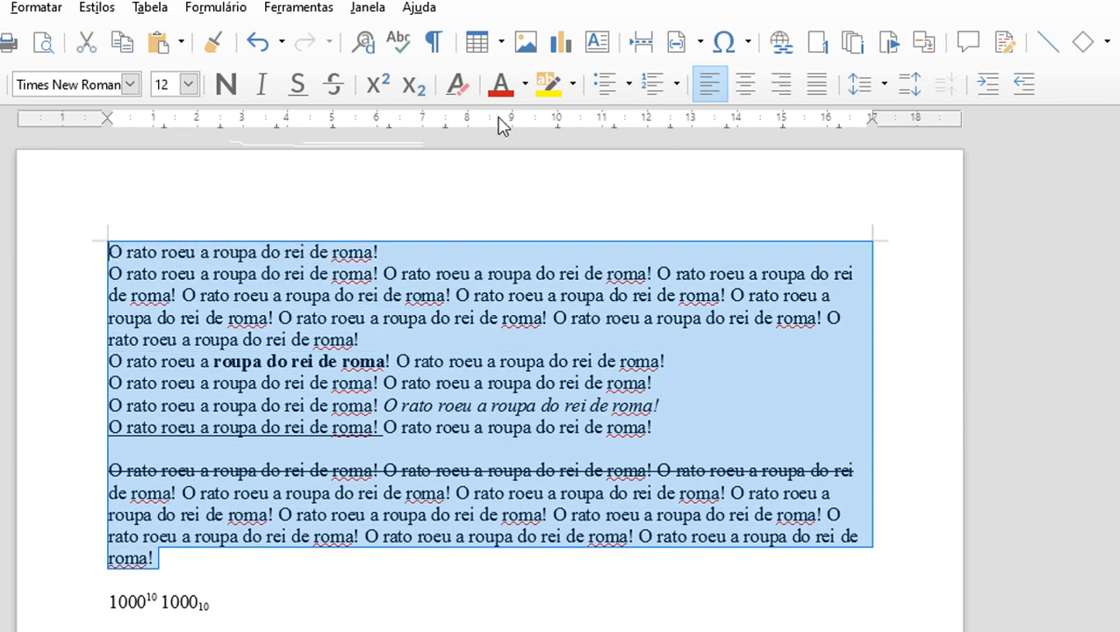
{"action": "left_click", "coordinate": [458, 88]}
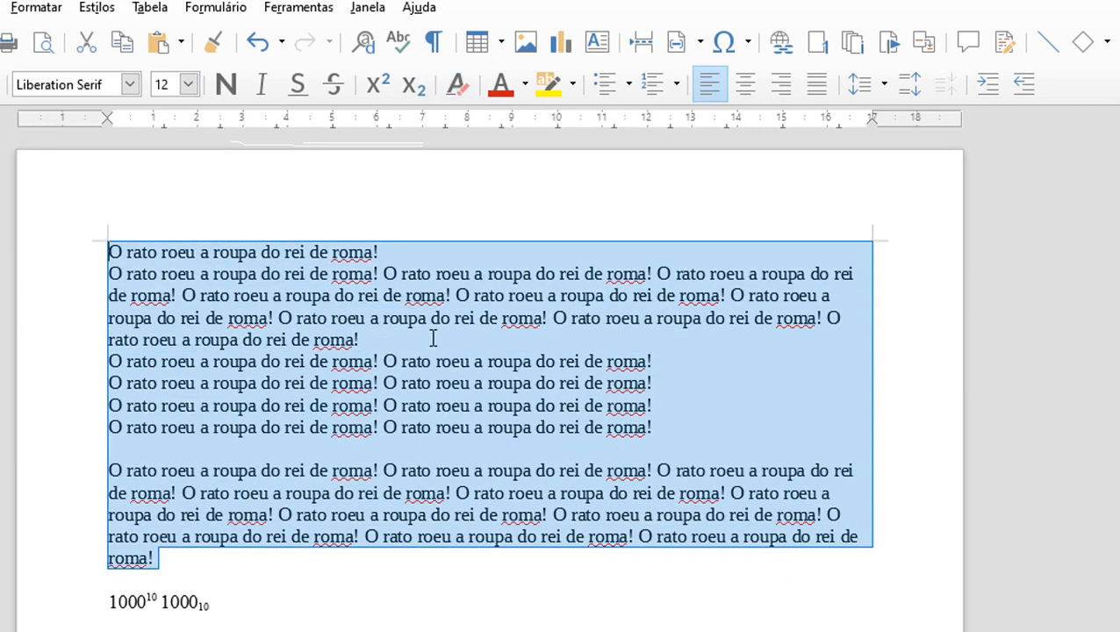
- Colour the text of the four short lines in the middle of the page green
{"action": "left_click", "coordinate": [432, 338]}
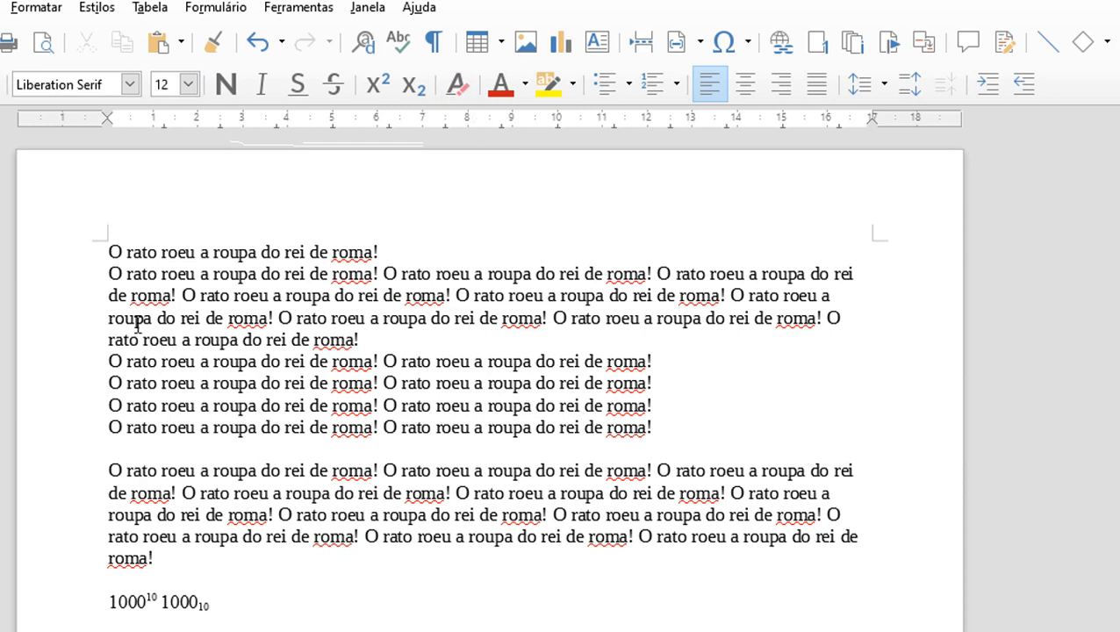
{"action": "left_click_drag", "start_coordinate": [109, 351], "coordinate": [658, 427]}
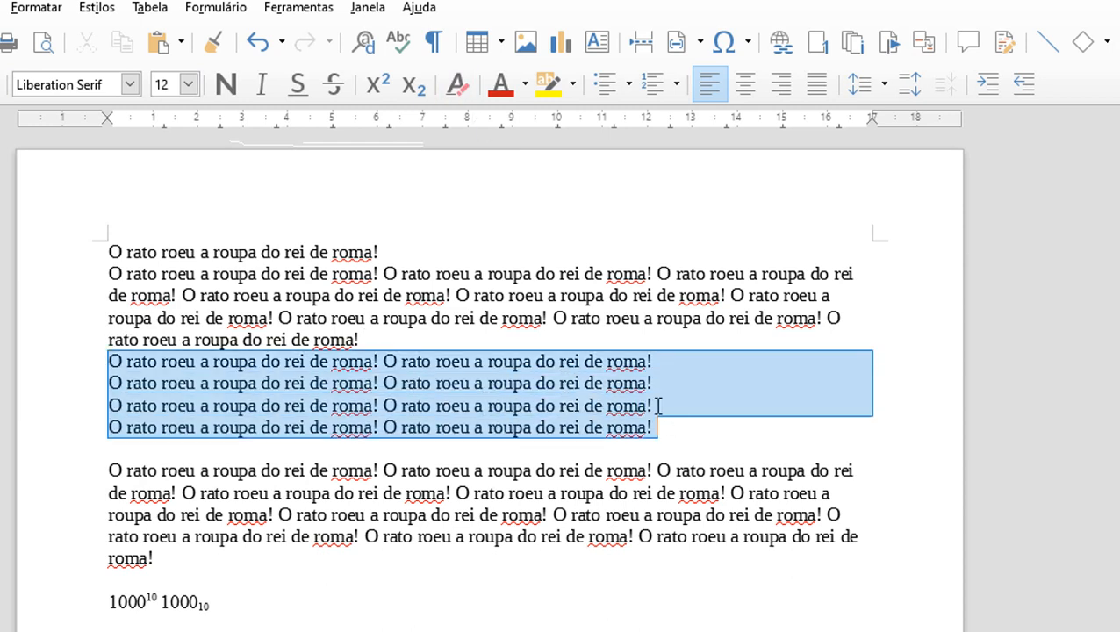
{"action": "left_click", "coordinate": [525, 84]}
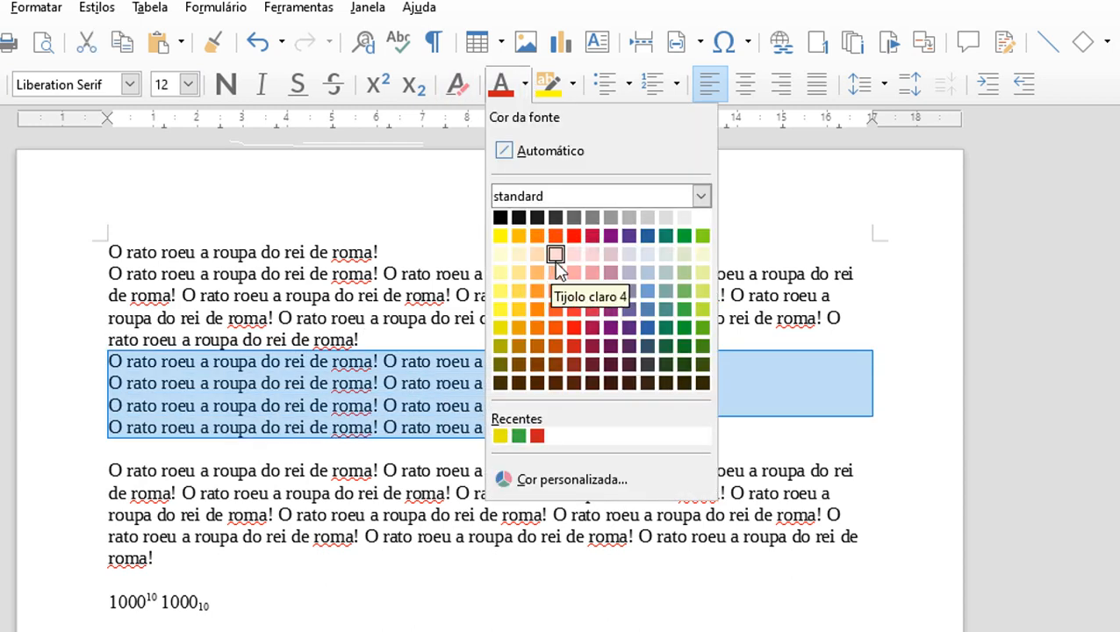
{"action": "left_click", "coordinate": [683, 327]}
{"action": "left_click", "coordinate": [735, 433]}
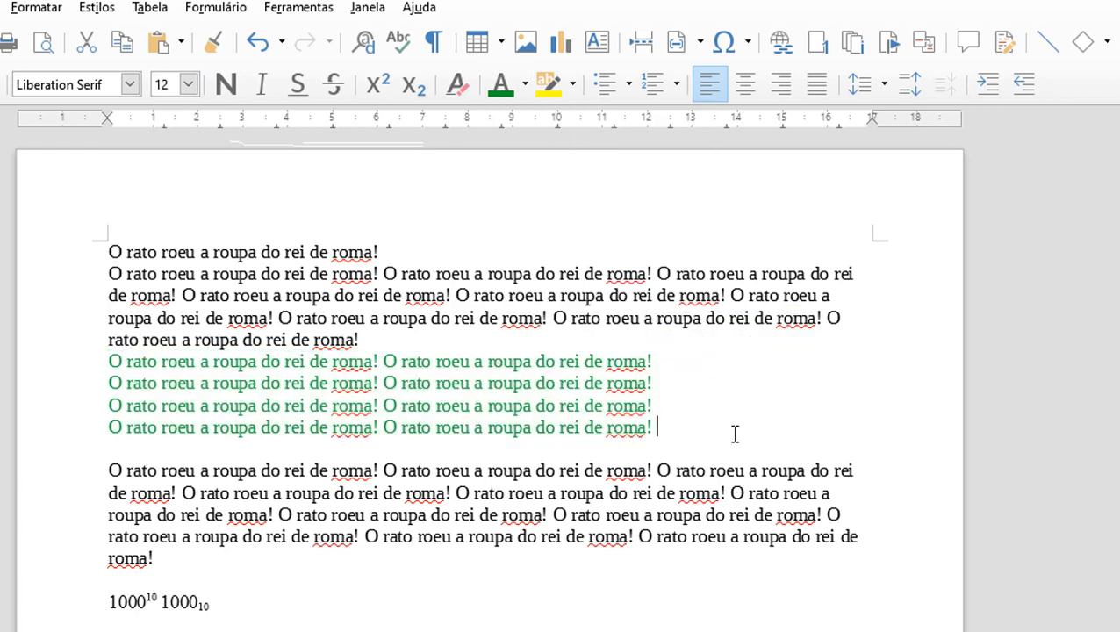
- Clear the direct formatting from the four green lines
{"action": "left_click_drag", "start_coordinate": [682, 430], "coordinate": [111, 360]}
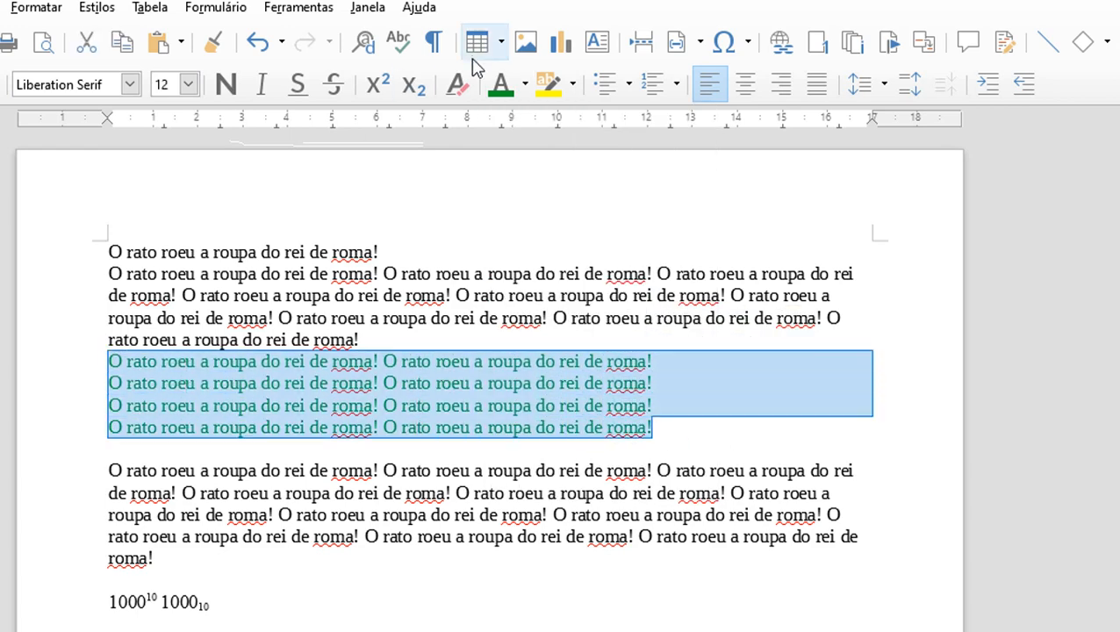
{"action": "left_click", "coordinate": [457, 84]}
{"action": "left_click", "coordinate": [513, 339]}
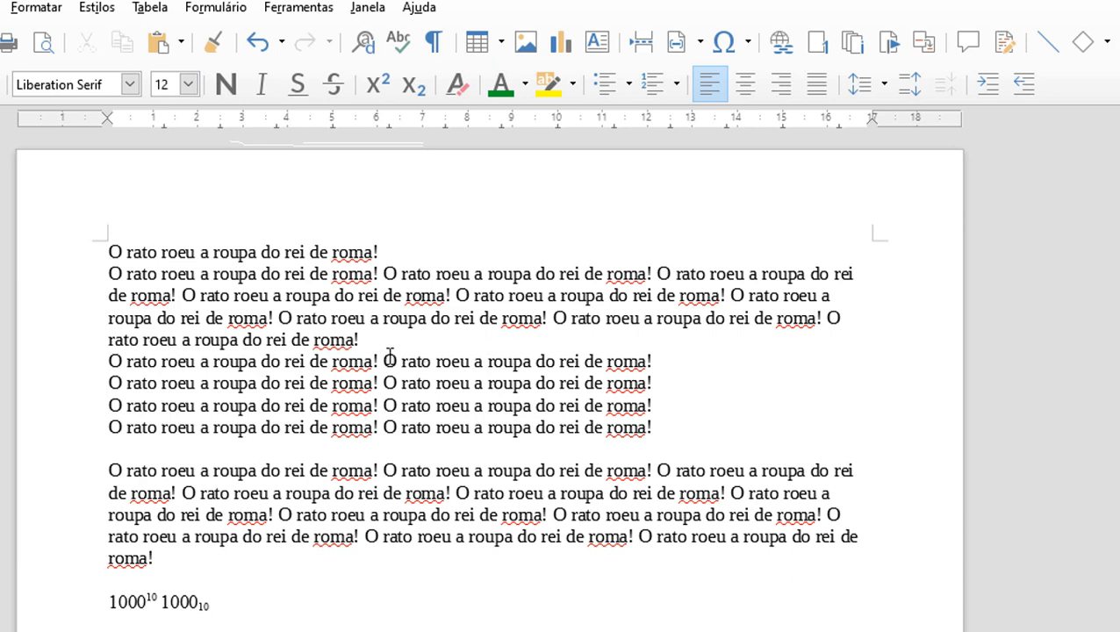
- Highlight the second sentence of the first of the four short lines in yellow
{"action": "left_click_drag", "start_coordinate": [385, 361], "coordinate": [660, 352]}
{"action": "left_click", "coordinate": [572, 85]}
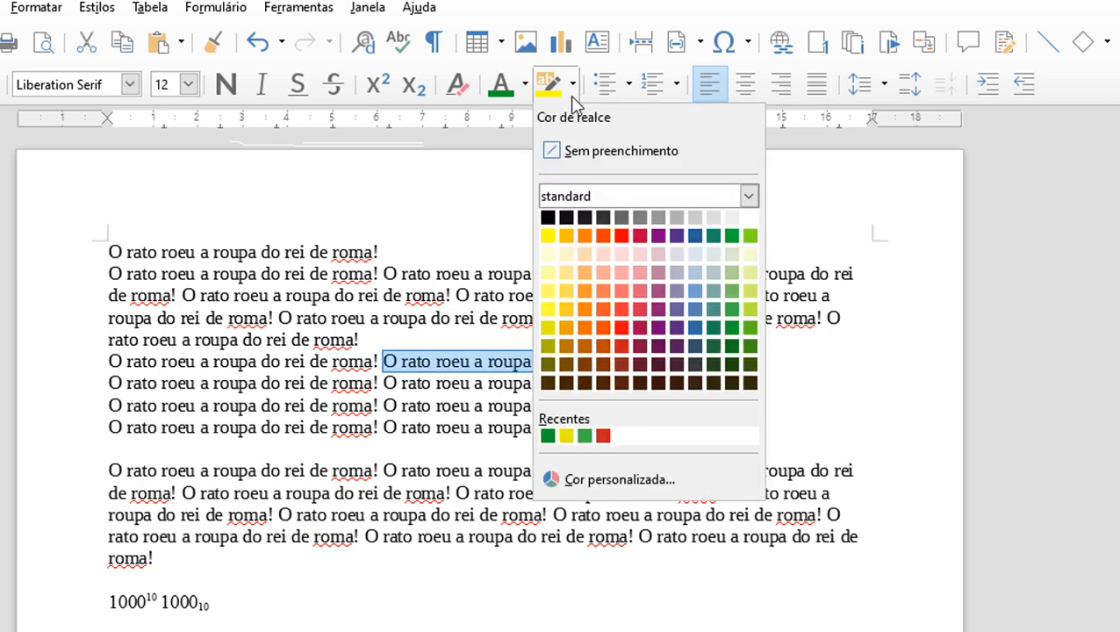
{"action": "left_click", "coordinate": [548, 237]}
{"action": "left_click", "coordinate": [492, 384]}
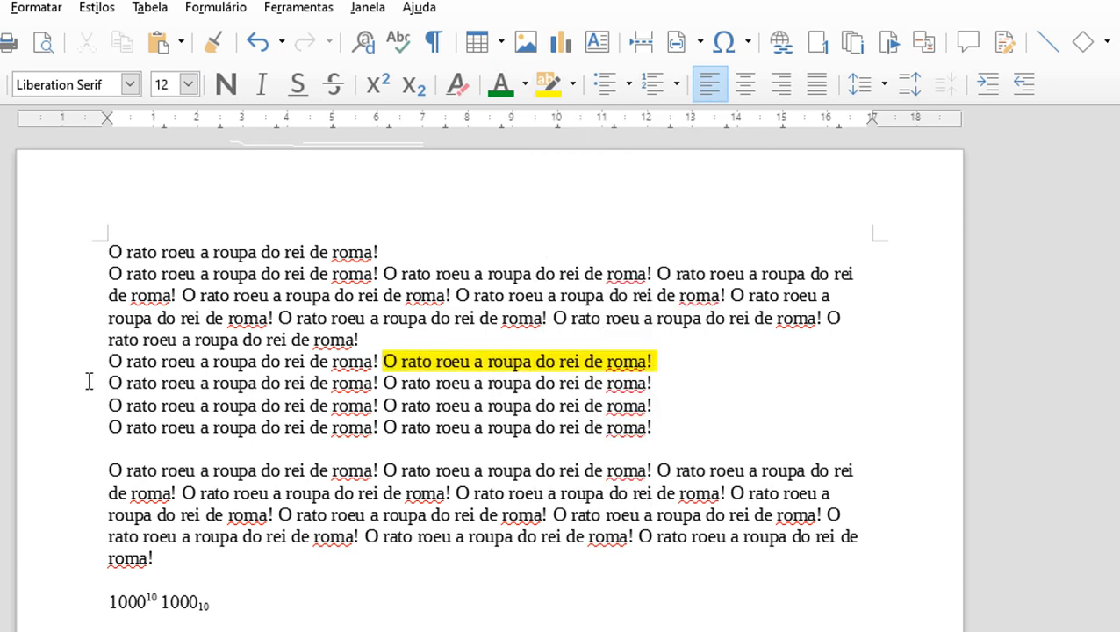
- Highlight the first sentence of the second short line in dark green (Verde escuro 2)
{"action": "left_click_drag", "start_coordinate": [109, 383], "coordinate": [380, 383]}
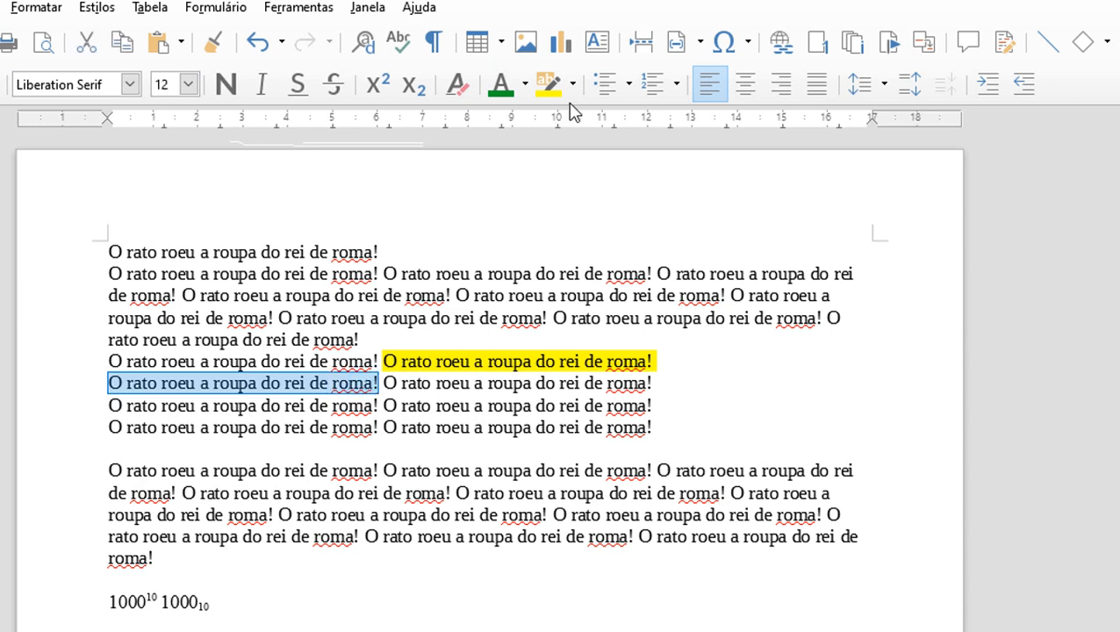
{"action": "left_click", "coordinate": [573, 86]}
{"action": "left_click", "coordinate": [731, 327]}
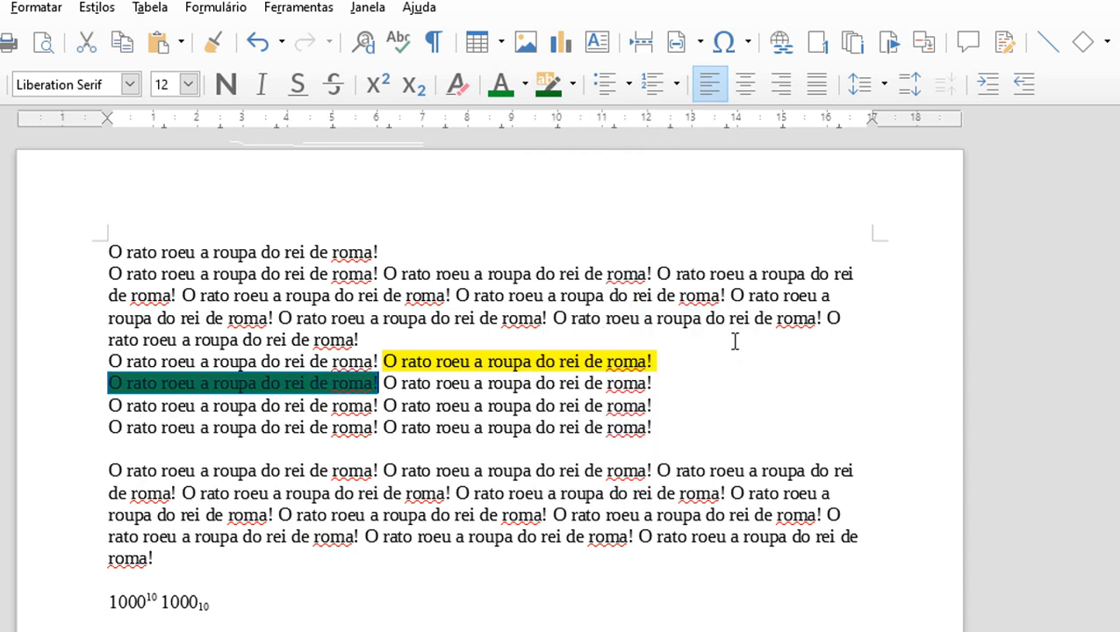
{"action": "left_click", "coordinate": [706, 424]}
- Clear the direct formatting from the four short lines to remove both highlights
{"action": "left_click_drag", "start_coordinate": [672, 424], "coordinate": [83, 354]}
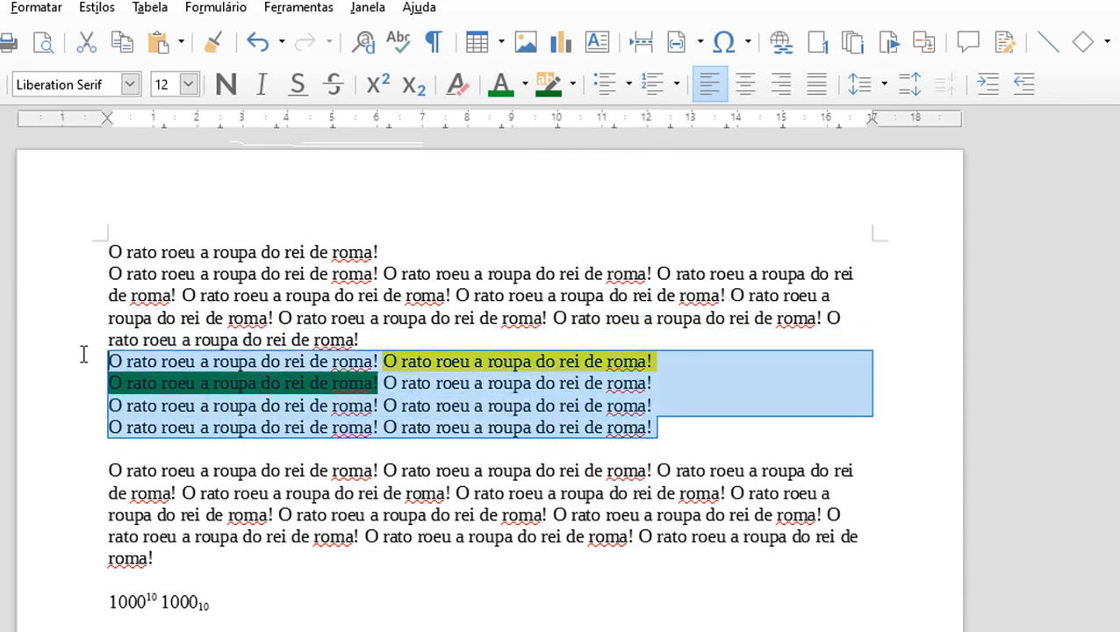
{"action": "left_click", "coordinate": [456, 84]}
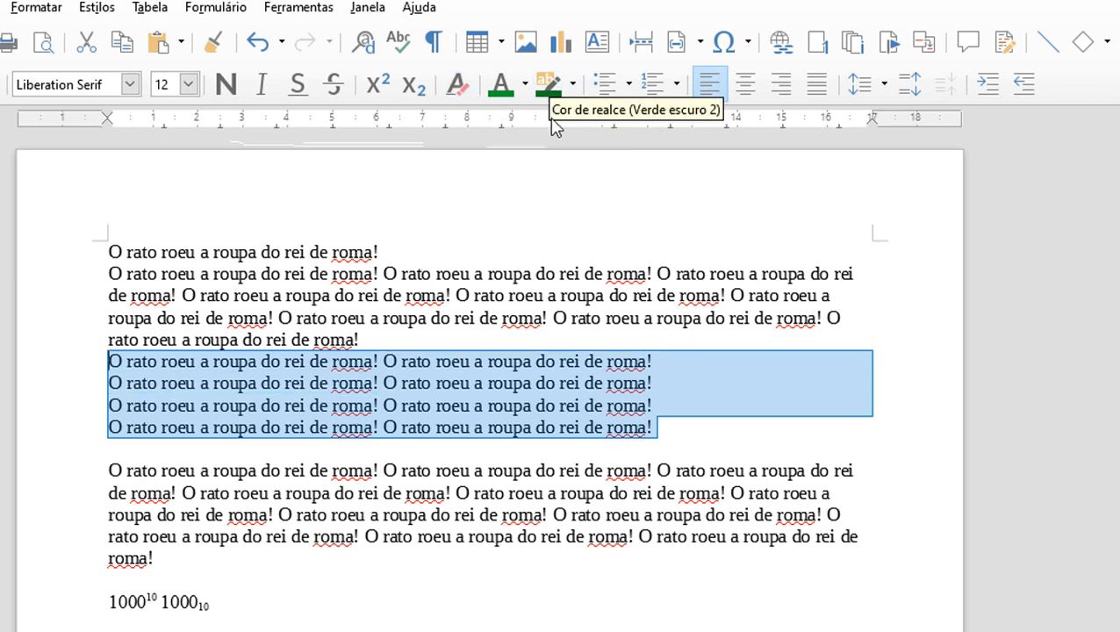
{"action": "left_click", "coordinate": [658, 274]}
- Format the four short lines as a bulleted list and change its markers to solid arrows
{"action": "left_click_drag", "start_coordinate": [111, 362], "coordinate": [660, 427]}
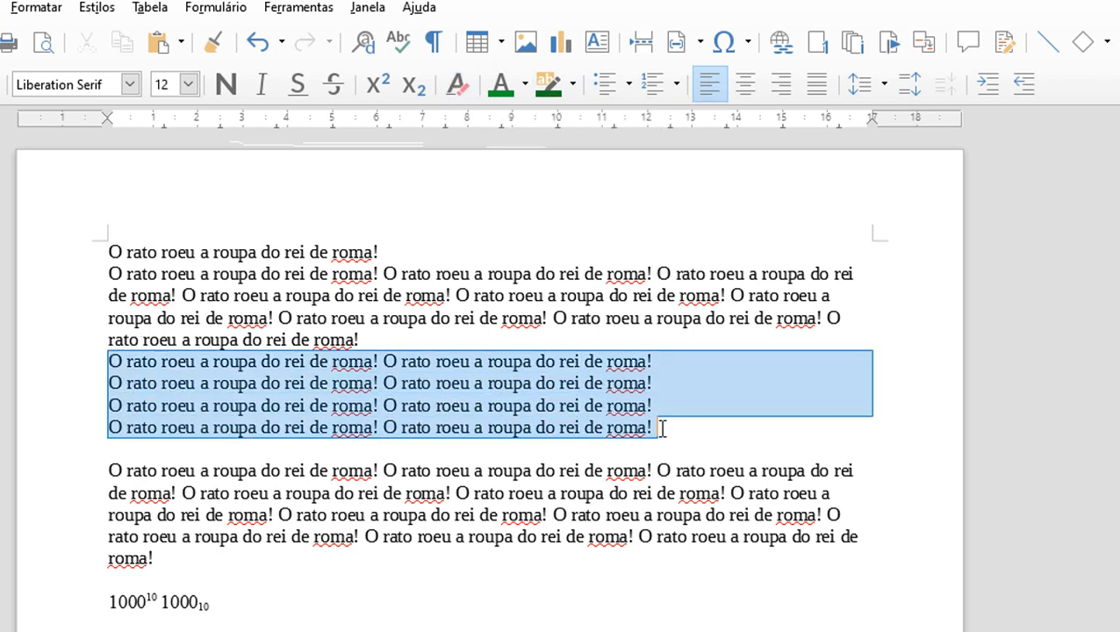
{"action": "left_click", "coordinate": [606, 84]}
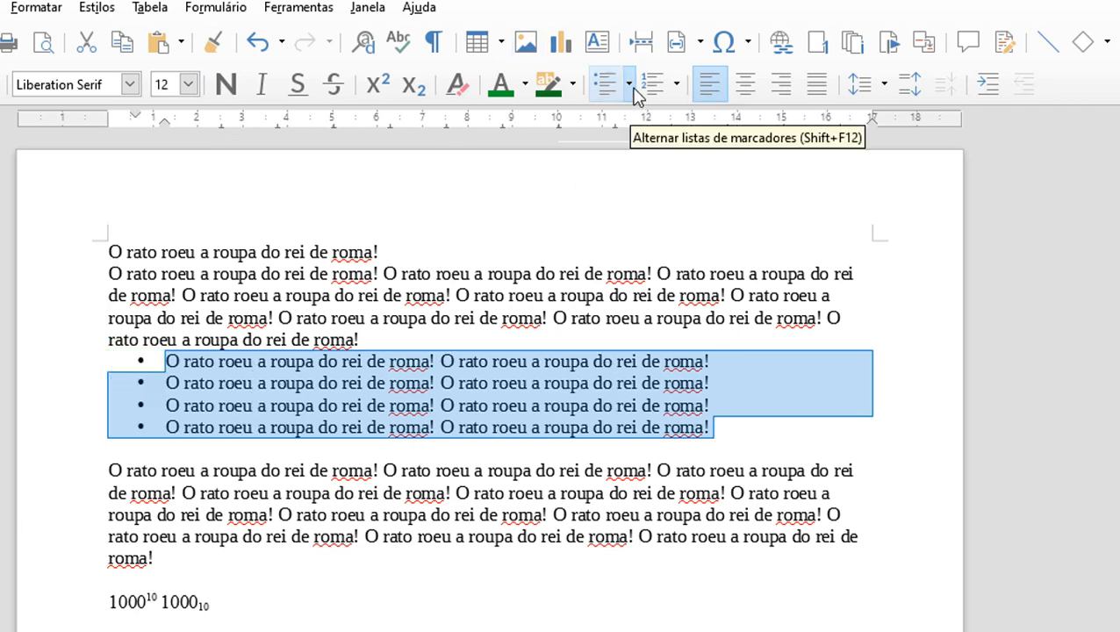
{"action": "left_click", "coordinate": [630, 84]}
{"action": "left_click", "coordinate": [614, 253]}
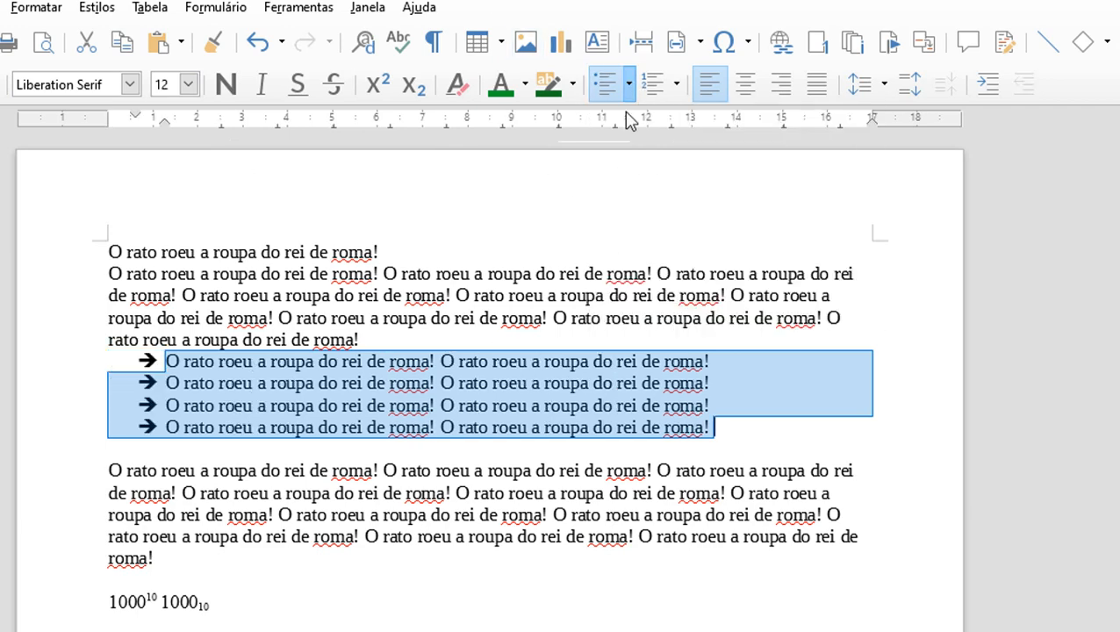
- Change the list markers to arrowheads and from those to diamonds
{"action": "left_click", "coordinate": [631, 91]}
{"action": "left_click", "coordinate": [703, 273]}
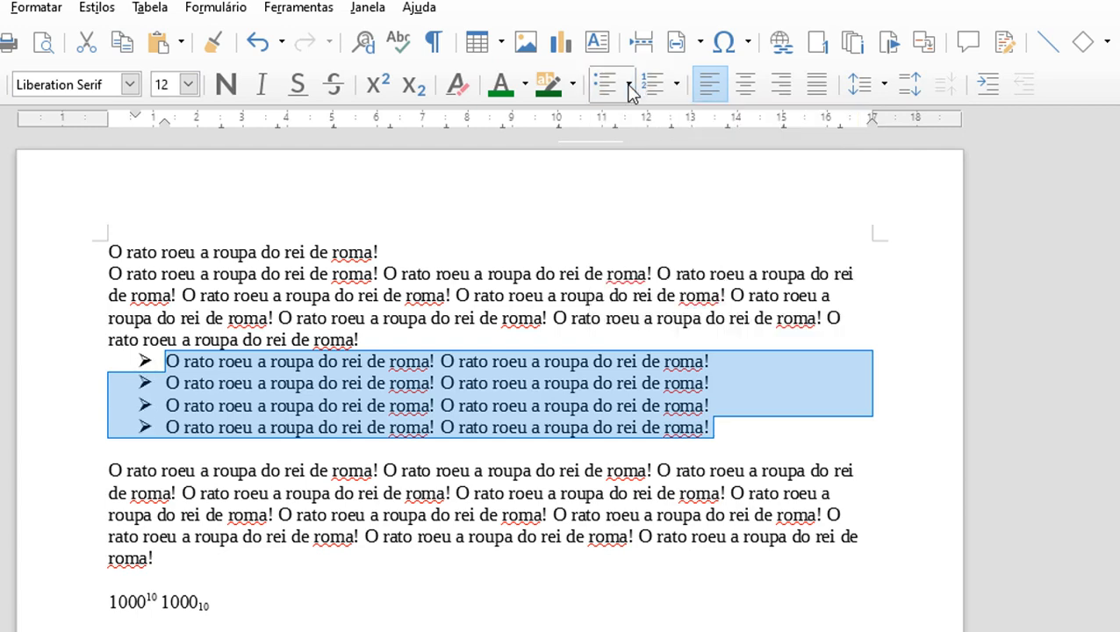
{"action": "left_click", "coordinate": [630, 84]}
{"action": "left_click", "coordinate": [744, 169]}
- Change the list markers to check marks, and remove the bullets from the four lines
{"action": "left_click", "coordinate": [631, 88]}
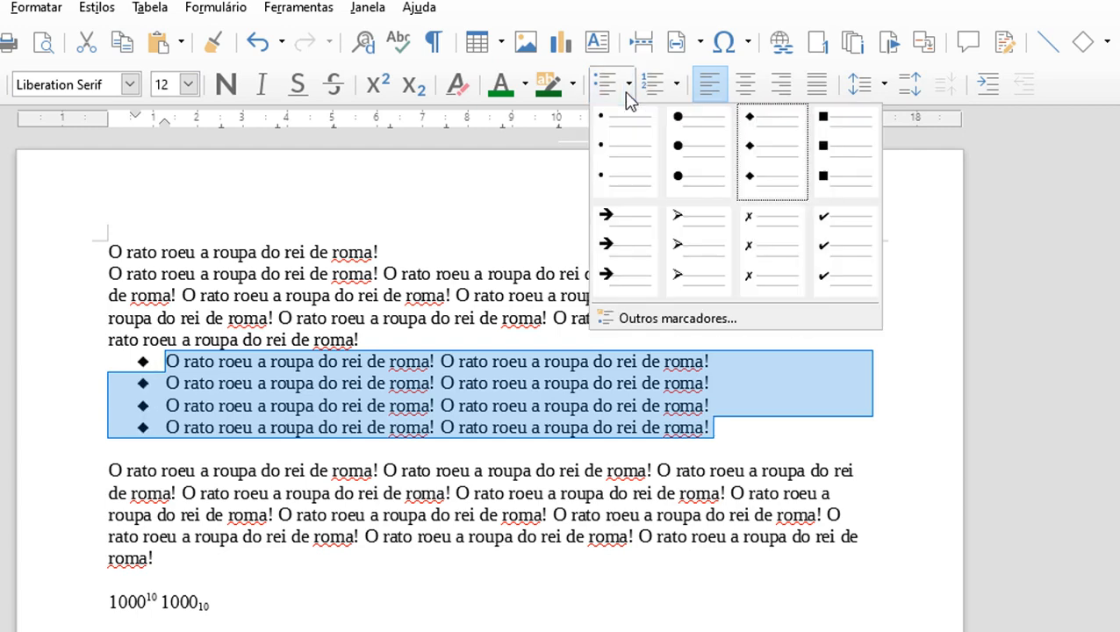
{"action": "left_click", "coordinate": [755, 279]}
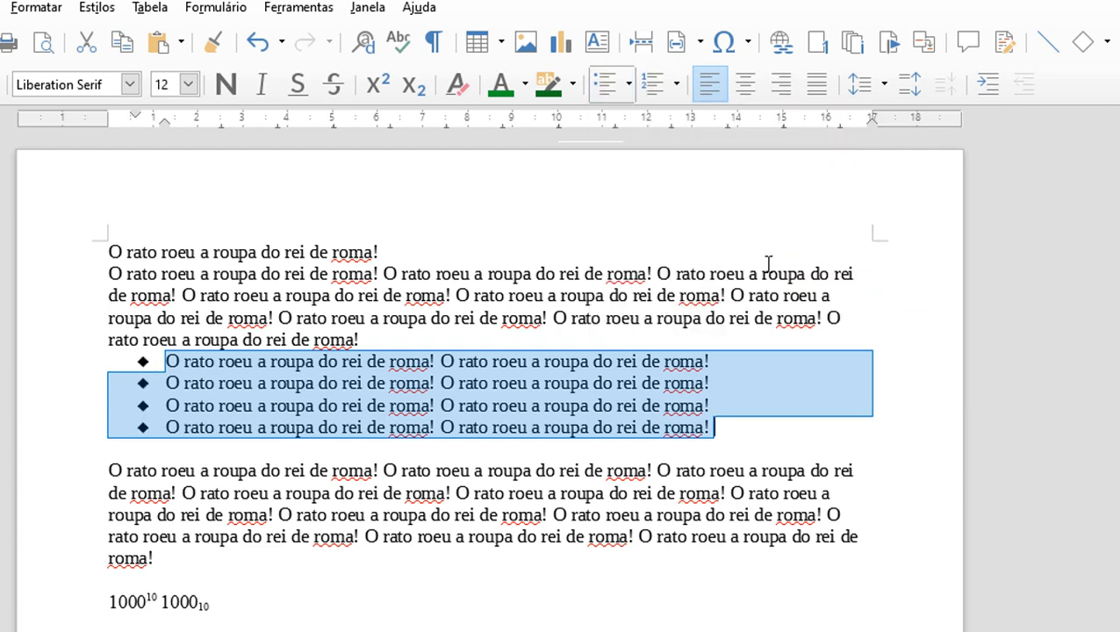
{"action": "left_click", "coordinate": [631, 84]}
{"action": "left_click", "coordinate": [816, 259]}
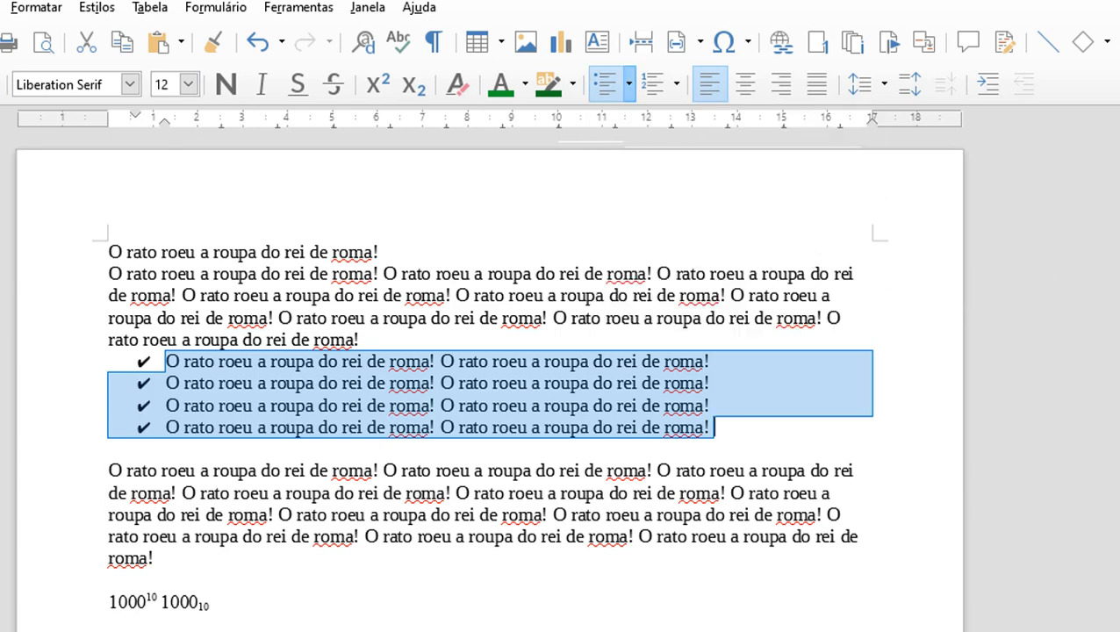
{"action": "left_click", "coordinate": [617, 91]}
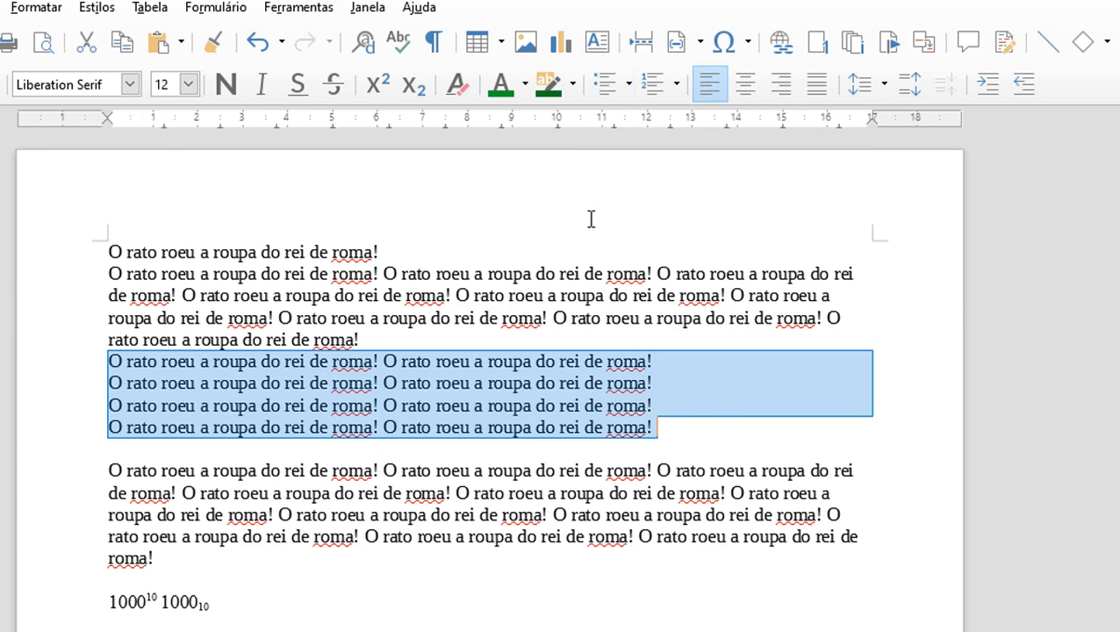
- Format the four short lines as a numbered list and switch its numbering to the a) b) c) style
{"action": "left_click", "coordinate": [654, 86]}
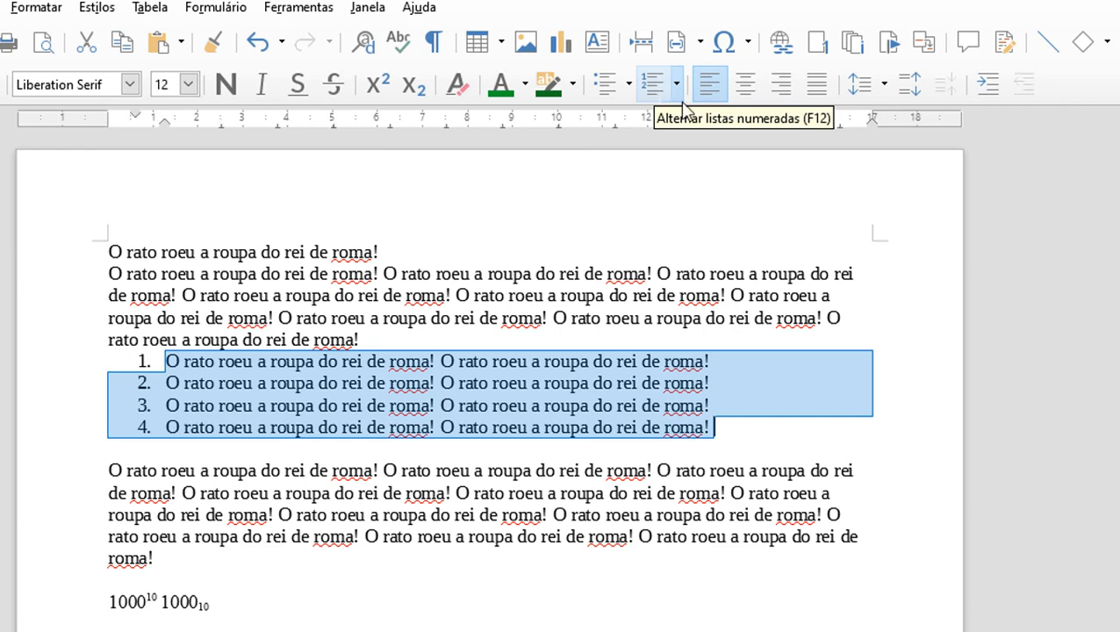
{"action": "left_click", "coordinate": [678, 86]}
{"action": "left_click", "coordinate": [728, 237]}
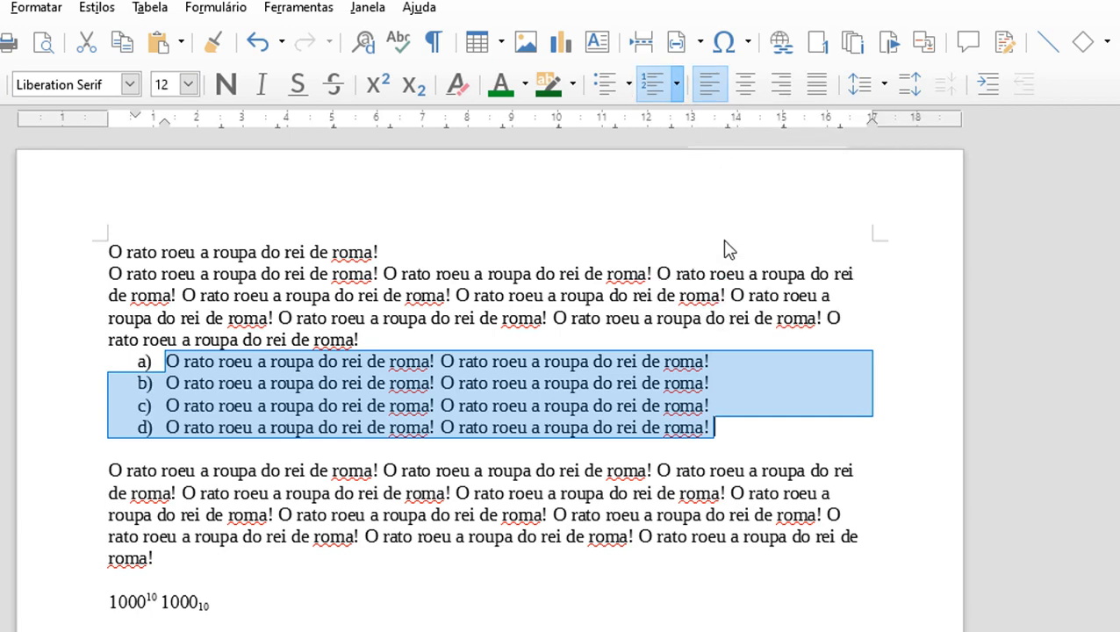
- Switch the list to the (a) (b) (c) style, and remove the numbering from the four lines
{"action": "left_click", "coordinate": [676, 85]}
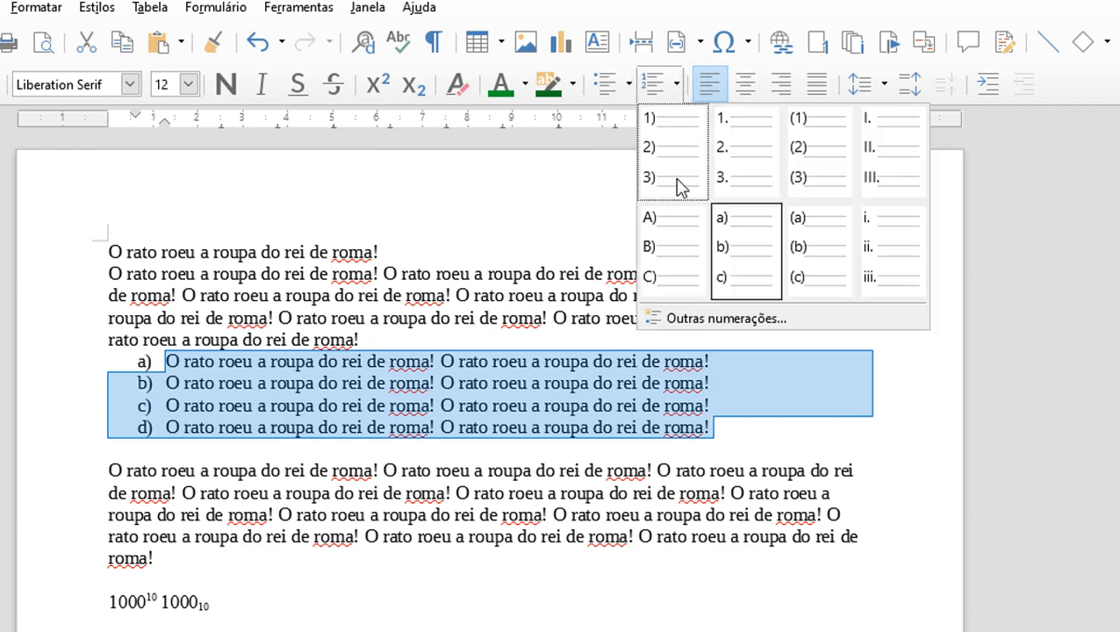
{"action": "left_click", "coordinate": [834, 244]}
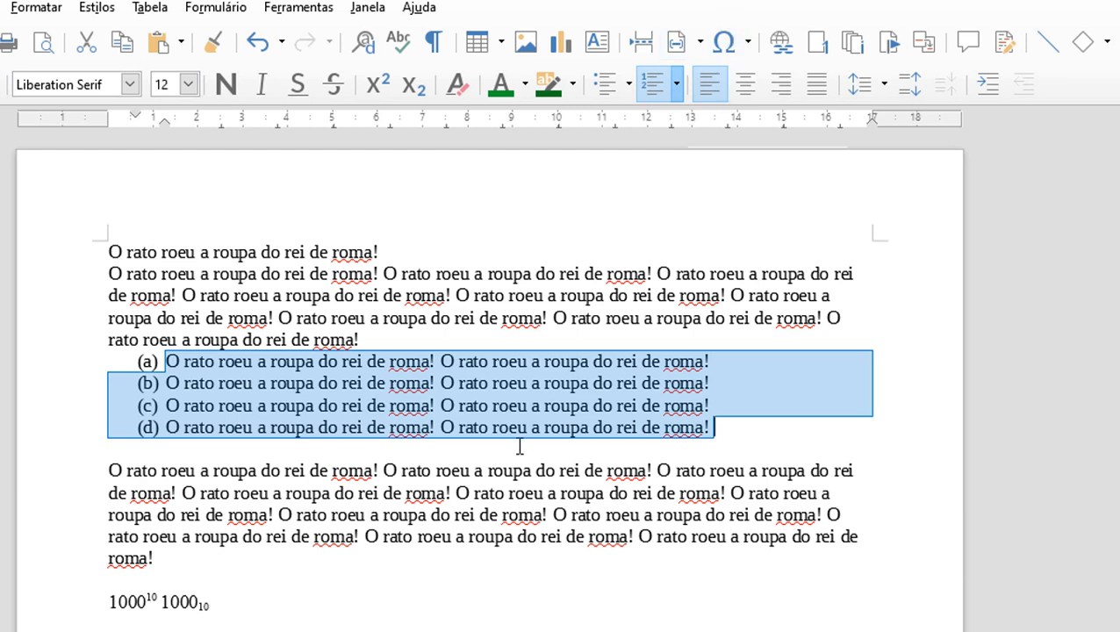
{"action": "left_click", "coordinate": [658, 85]}
{"action": "left_click", "coordinate": [538, 237]}
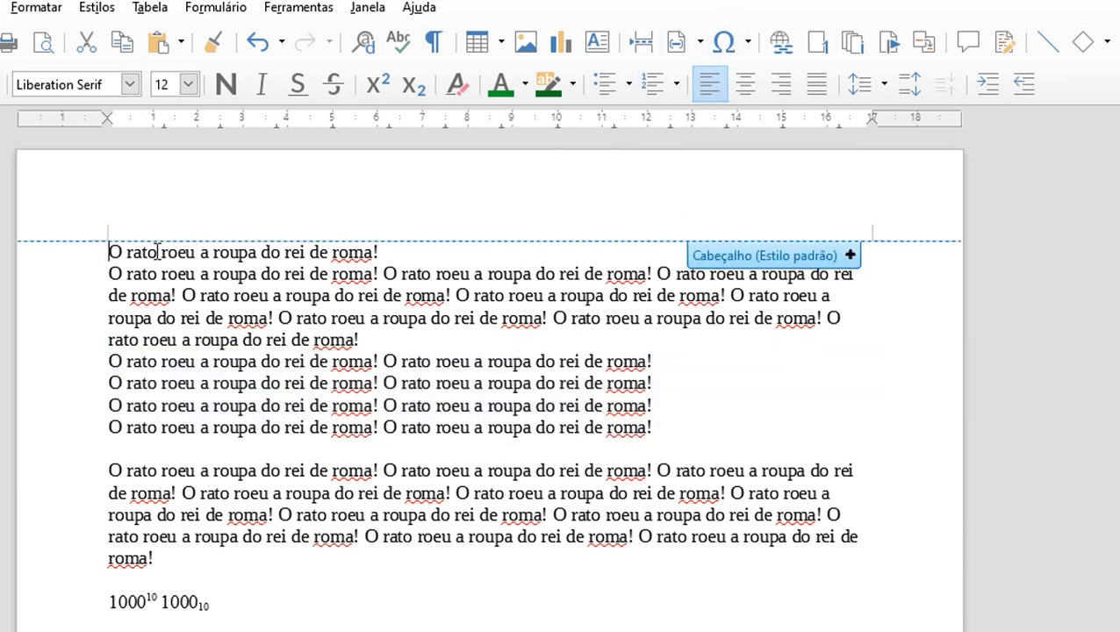
- Justify the whole text after trying right and centred alignment on it
{"action": "left_click_drag", "start_coordinate": [108, 252], "coordinate": [212, 602]}
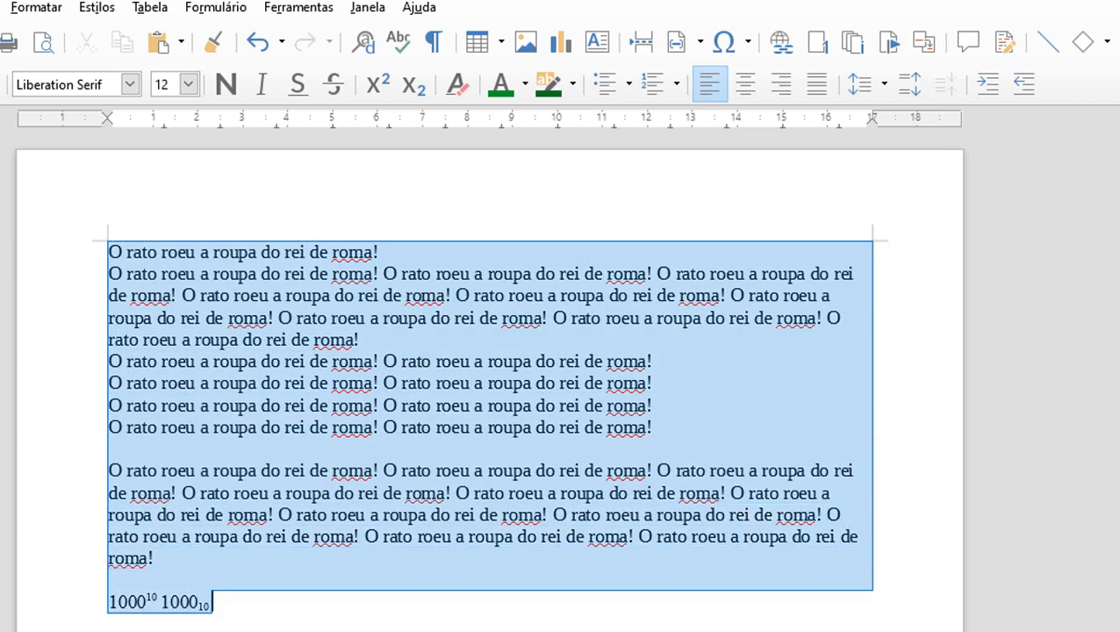
{"action": "left_click", "coordinate": [781, 82]}
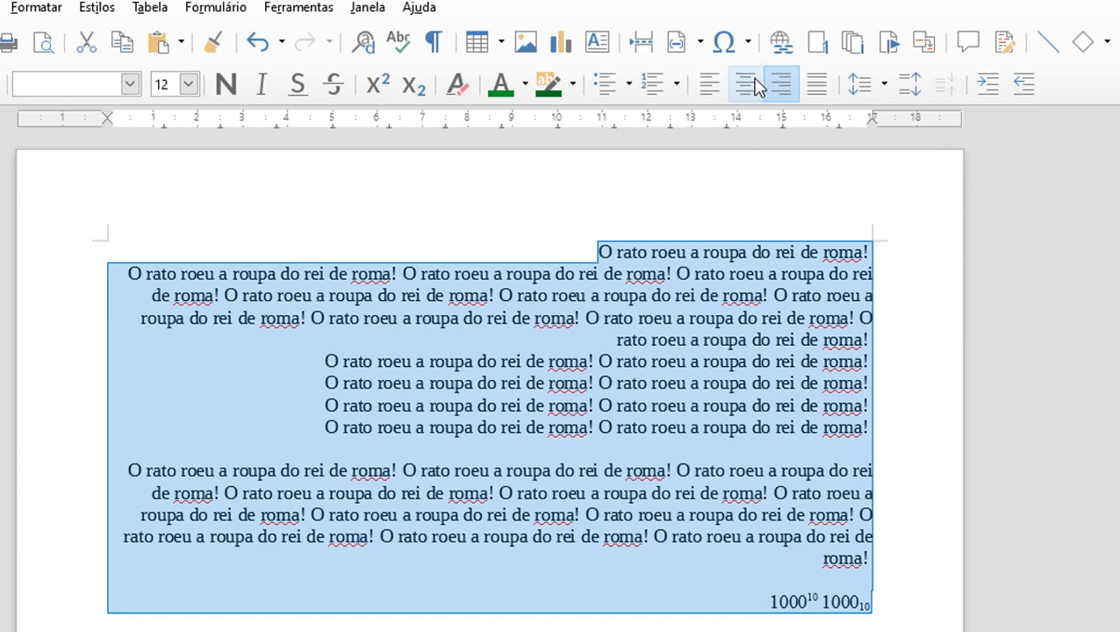
{"action": "left_click", "coordinate": [746, 83]}
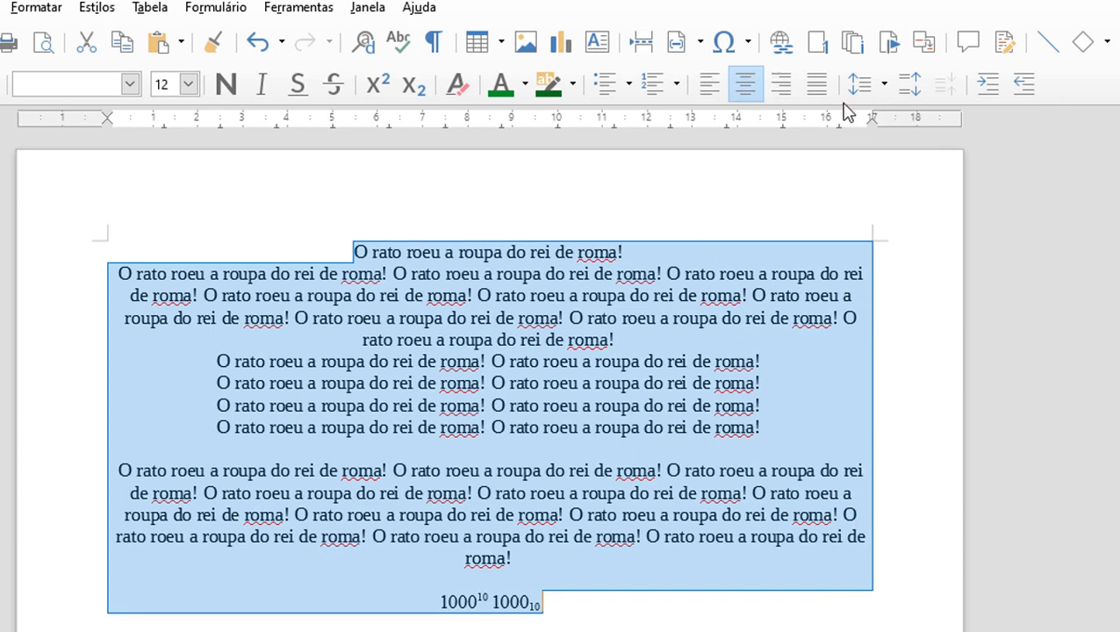
{"action": "left_click", "coordinate": [820, 86]}
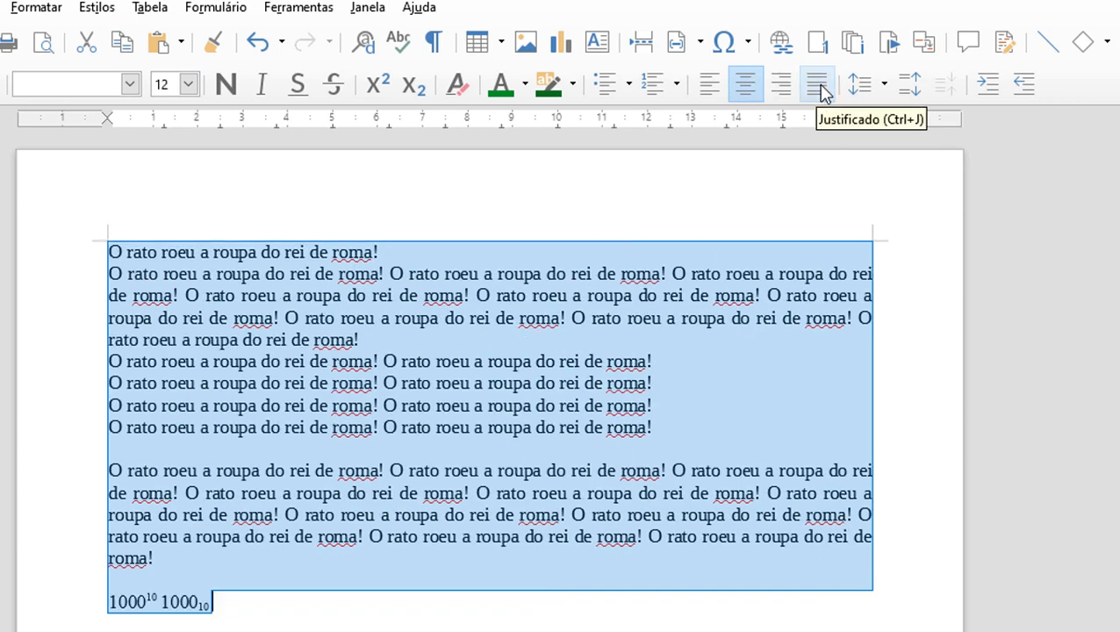
- Centre the first line of the document as a title
{"action": "left_click", "coordinate": [134, 252]}
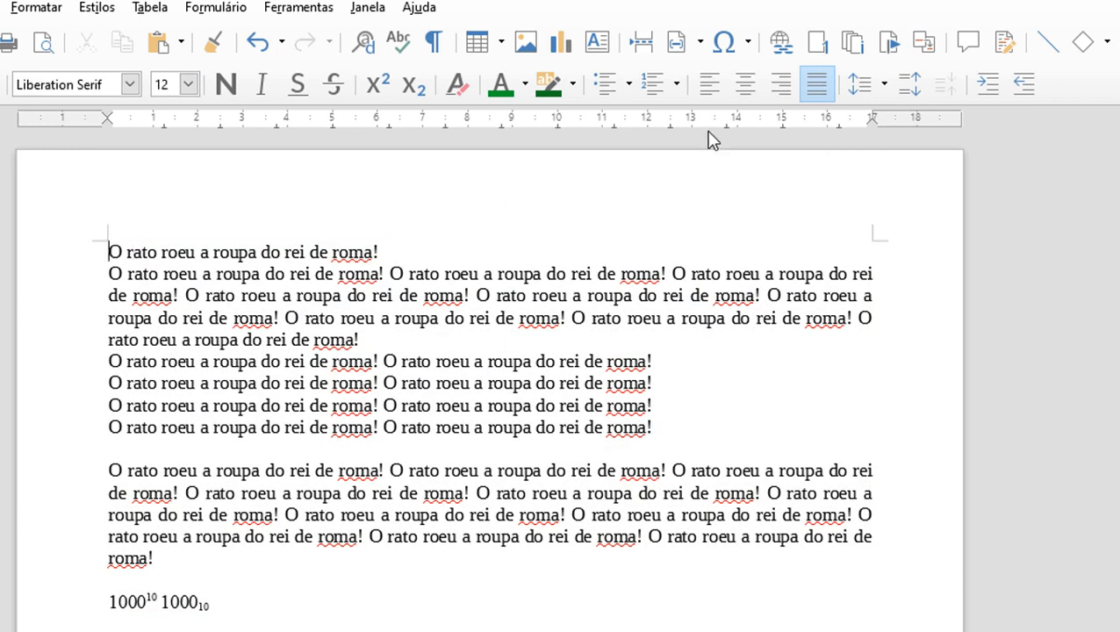
{"action": "left_click", "coordinate": [744, 84]}
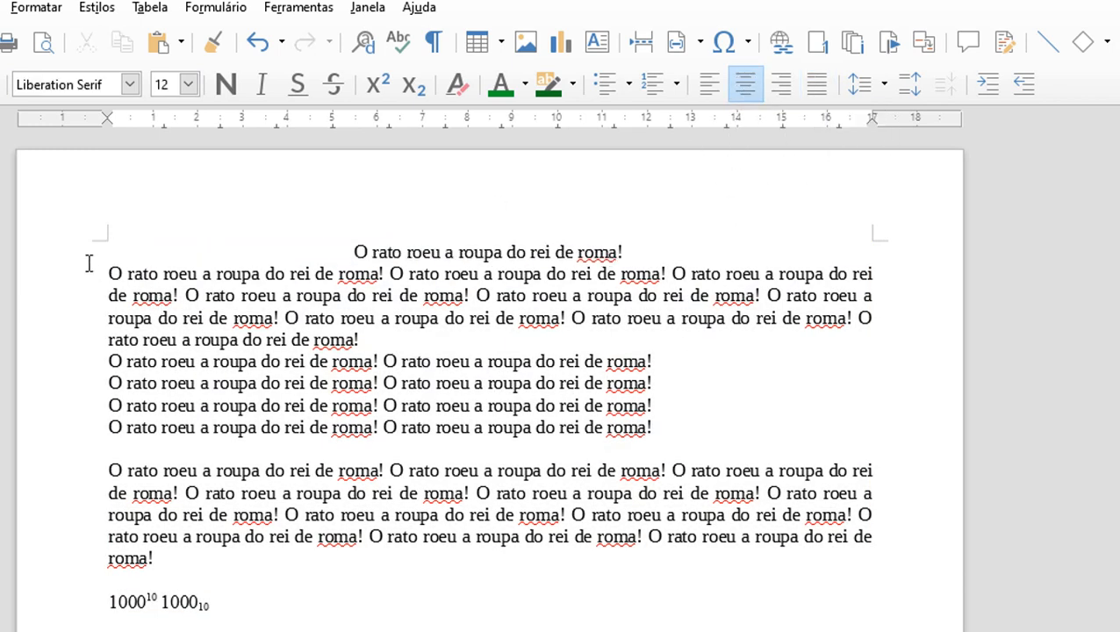
- Set the line spacing of the paragraphs between the title and the 1000 line to 1.5
{"action": "left_click_drag", "start_coordinate": [107, 273], "coordinate": [202, 566]}
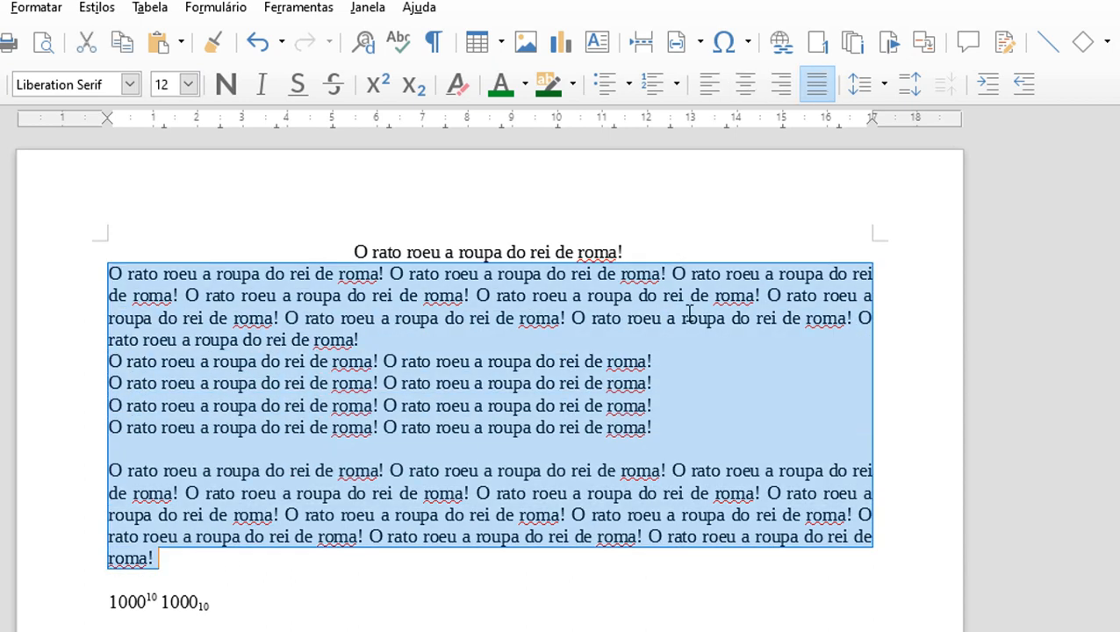
{"action": "left_click", "coordinate": [884, 85]}
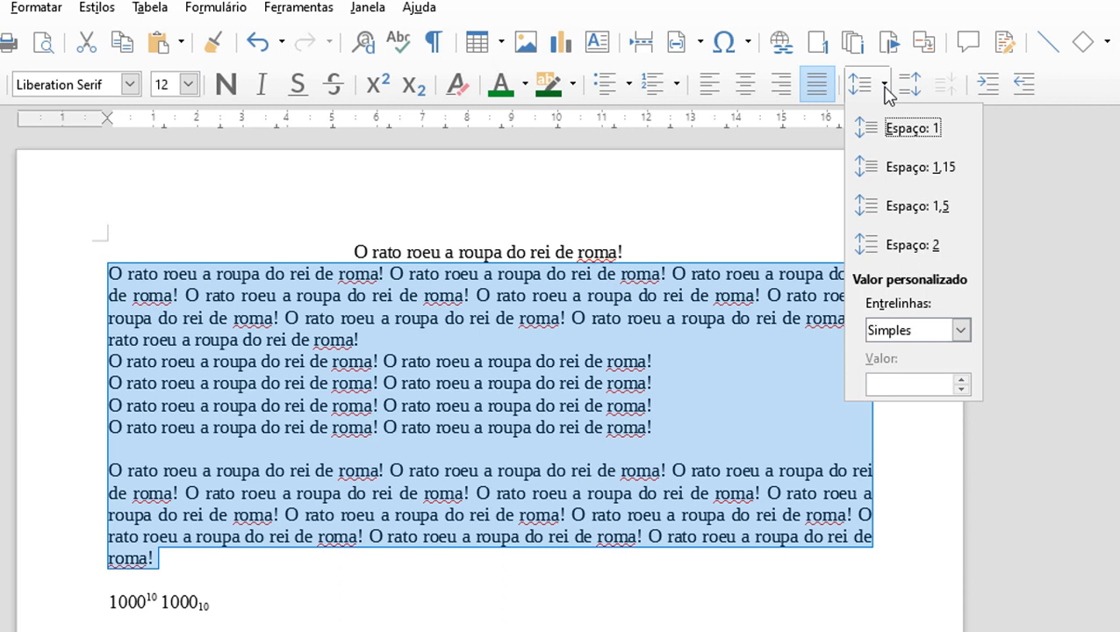
{"action": "left_click", "coordinate": [895, 210]}
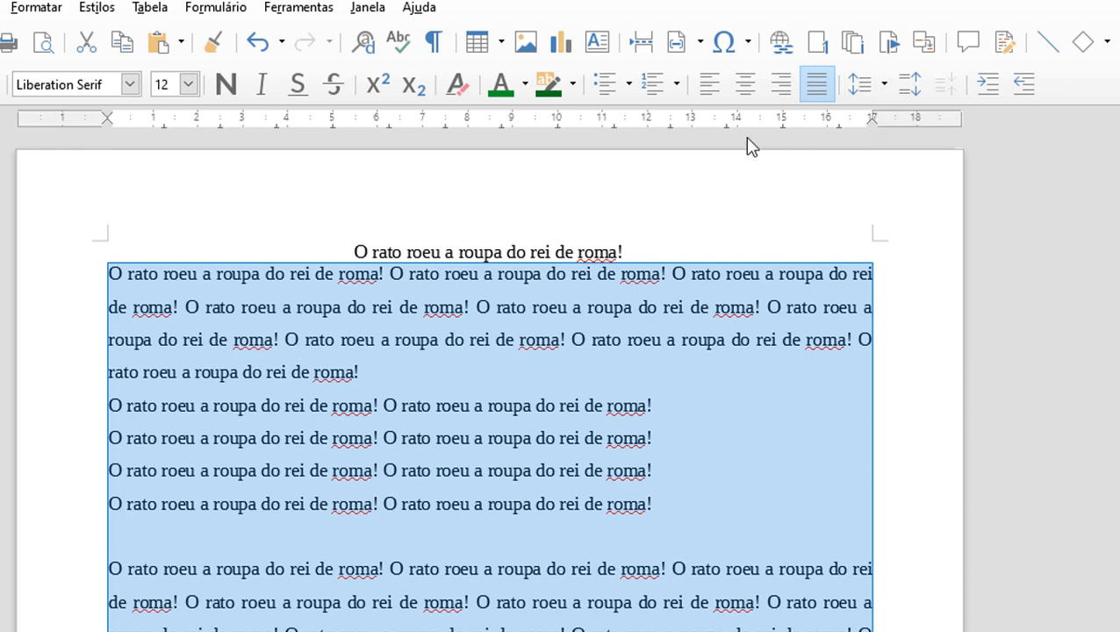
- Set the line spacing of the selected paragraphs to single (1)
{"action": "left_click", "coordinate": [885, 84]}
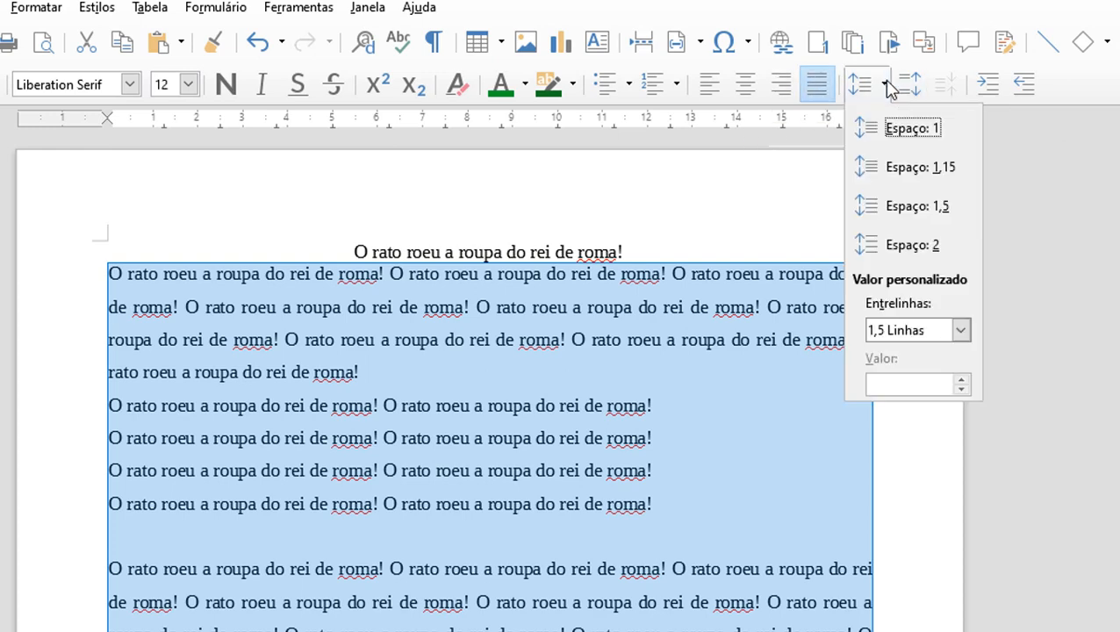
{"action": "left_click", "coordinate": [897, 128]}
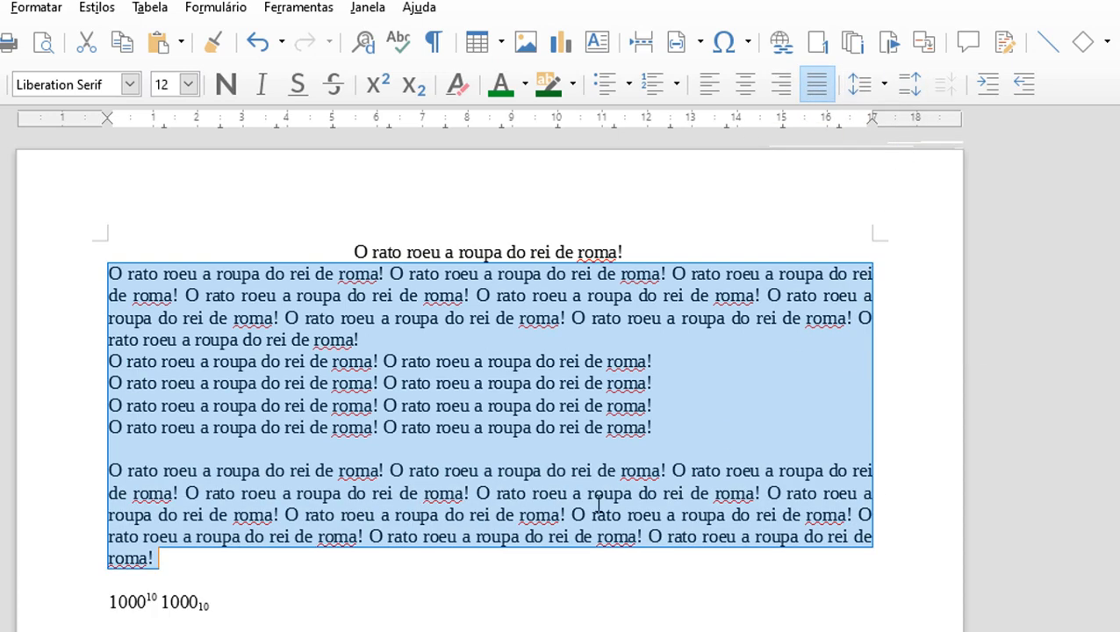
{"action": "left_click", "coordinate": [762, 378]}
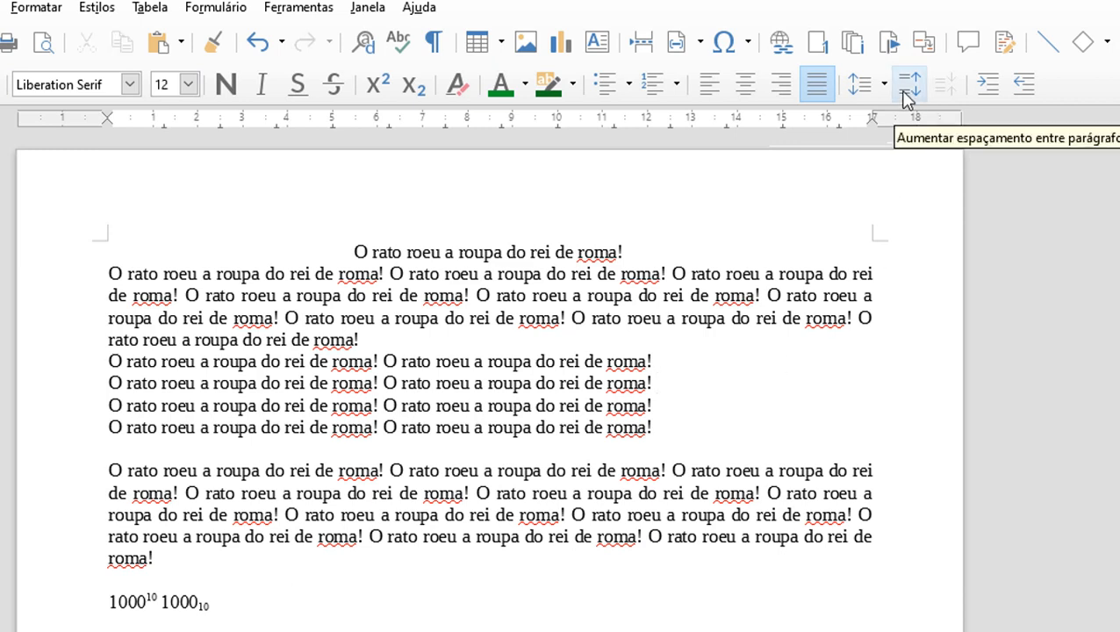
- Increase the paragraph spacing by four increments for all the text from the title to just above the 1000 line
{"action": "left_click_drag", "start_coordinate": [107, 255], "coordinate": [319, 586]}
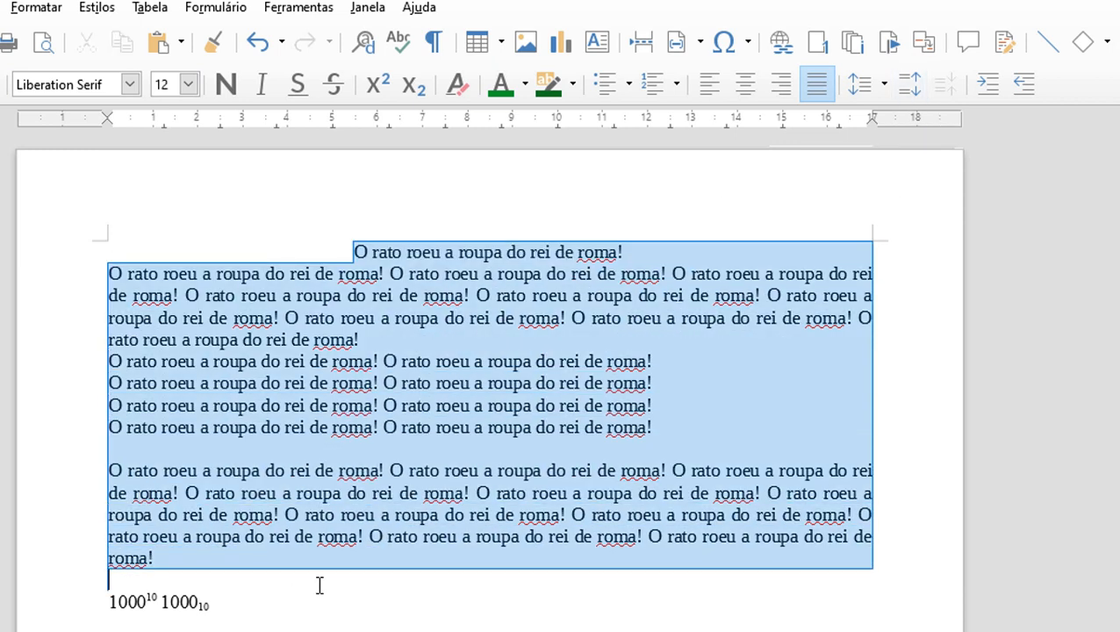
{"action": "left_click", "coordinate": [909, 85]}
{"action": "left_click", "coordinate": [909, 84]}
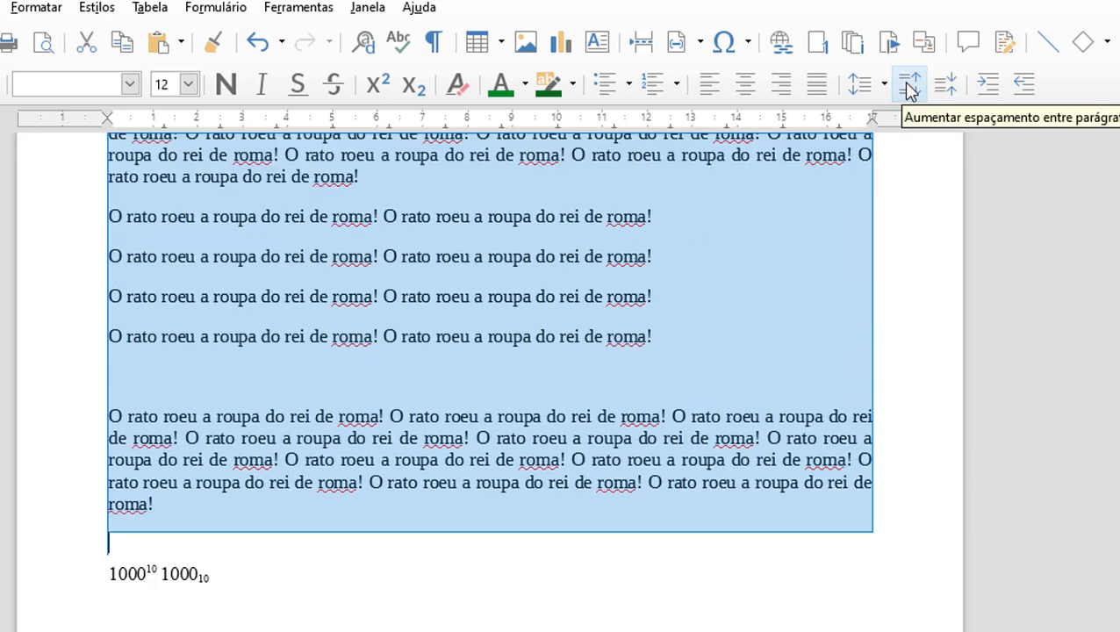
{"action": "left_click", "coordinate": [910, 85]}
{"action": "left_click", "coordinate": [910, 84]}
{"action": "scroll", "coordinate": [740, 338], "scroll_direction": "up", "scroll_amount": 5}
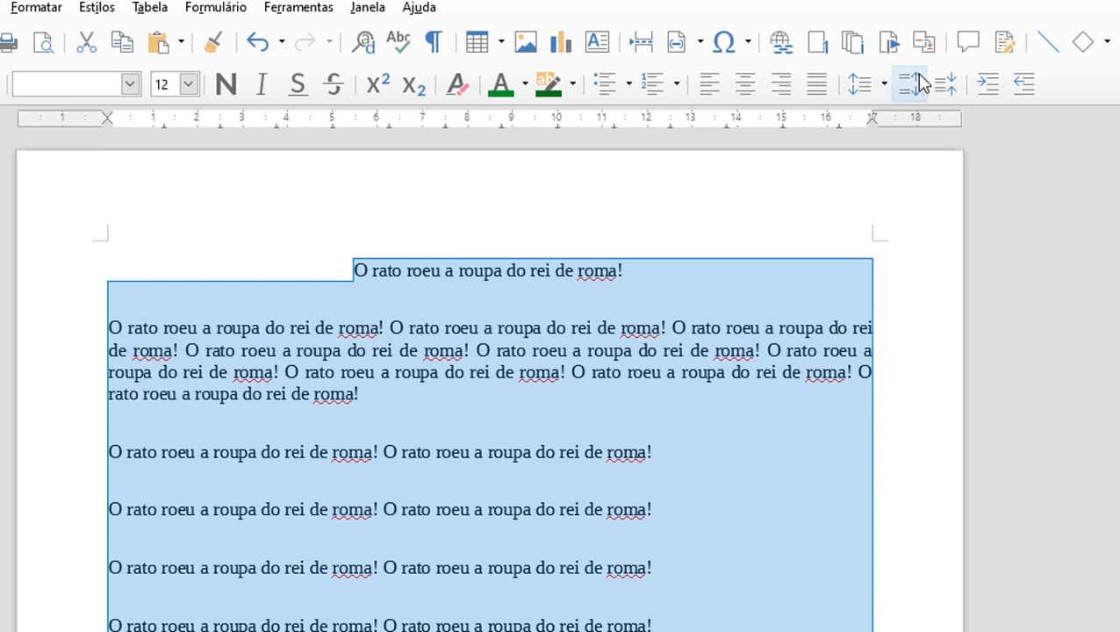
- Decrease the paragraph spacing of the selected text by four increments to remove the added gaps
{"action": "left_click", "coordinate": [945, 83]}
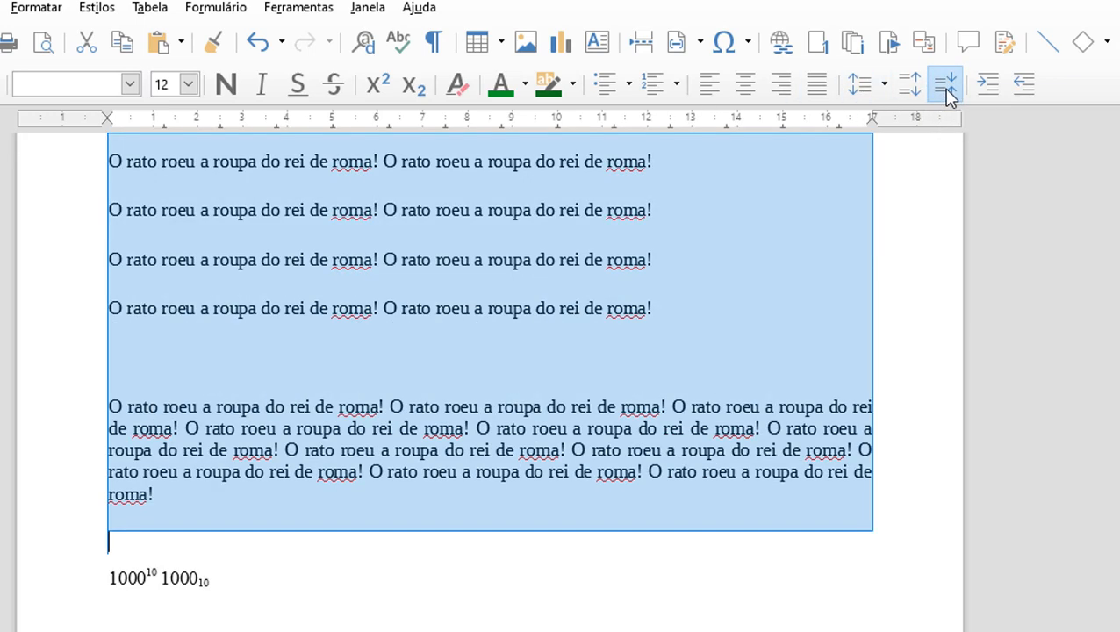
{"action": "left_click", "coordinate": [945, 82]}
{"action": "left_click", "coordinate": [944, 82]}
{"action": "left_click", "coordinate": [944, 83]}
{"action": "scroll", "coordinate": [905, 274], "scroll_direction": "up", "scroll_amount": 5}
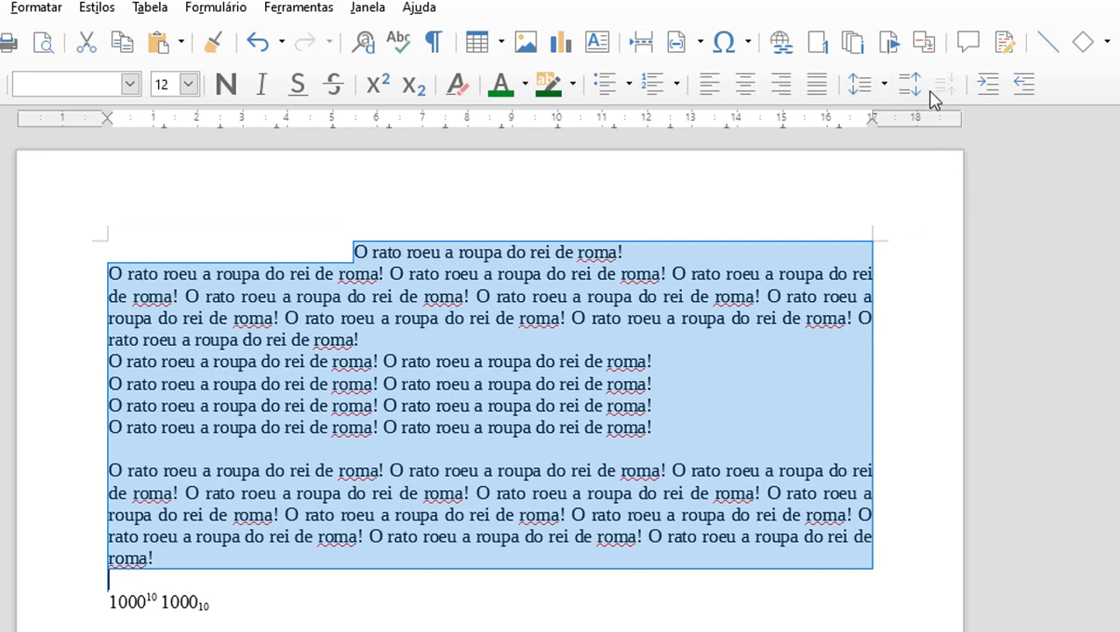
- Indent the four one-line paragraphs in the middle of the text to the 10 mark on the ruler
{"action": "left_click", "coordinate": [114, 379]}
{"action": "left_click_drag", "start_coordinate": [109, 362], "coordinate": [666, 428]}
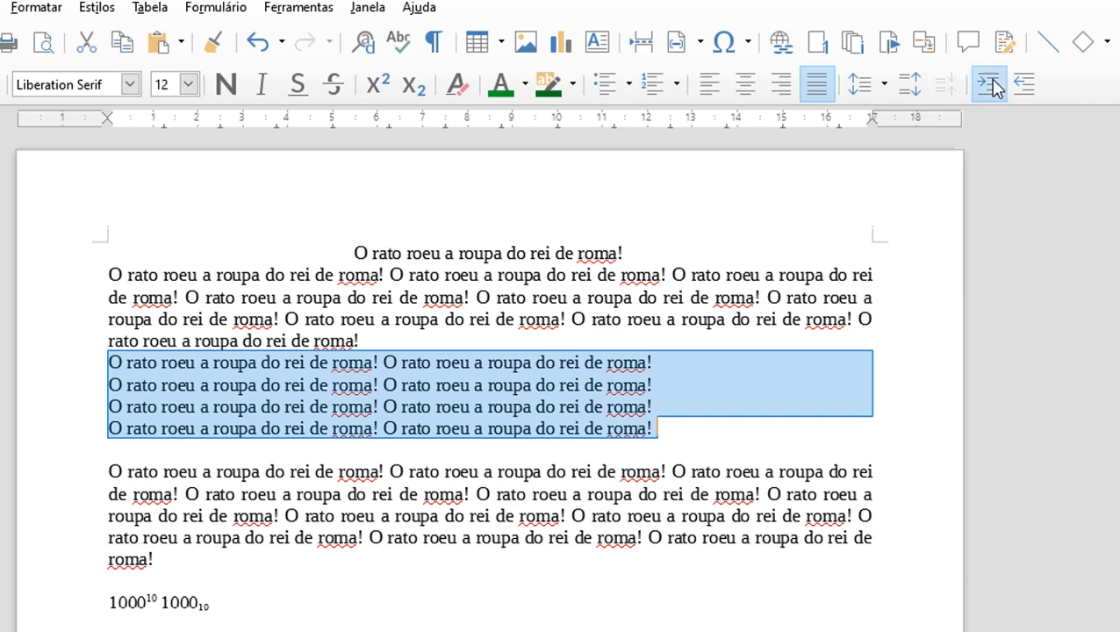
{"action": "left_click", "coordinate": [990, 85]}
{"action": "left_click", "coordinate": [990, 84]}
{"action": "left_click", "coordinate": [990, 84]}
{"action": "left_click", "coordinate": [990, 84]}
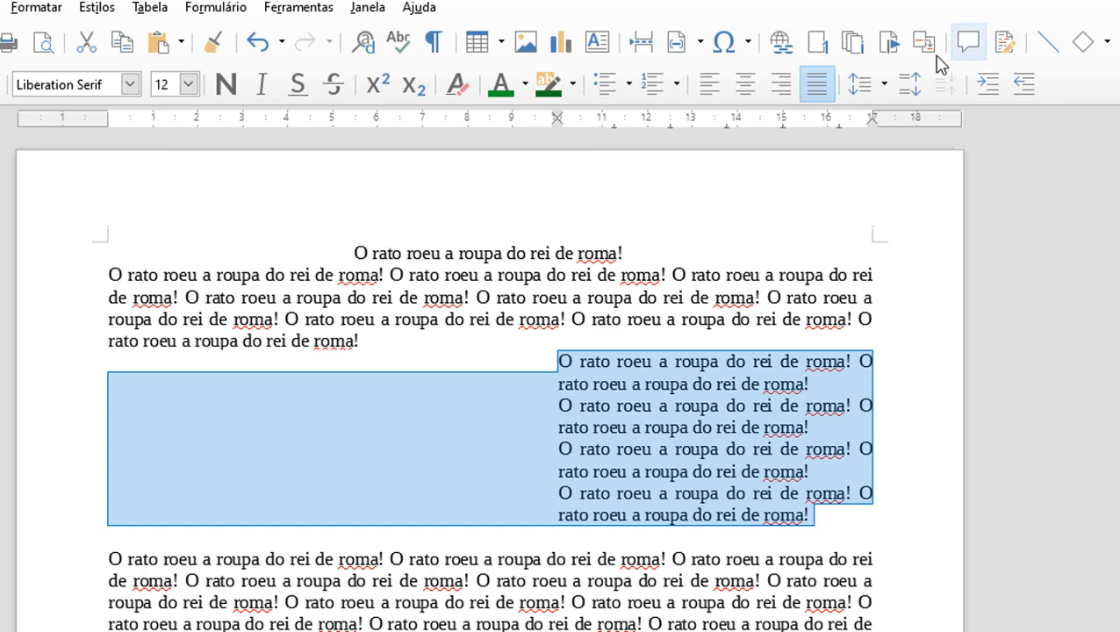
- Decrease the indent of the four lines until they are back at the page margin
{"action": "left_click", "coordinate": [1025, 84]}
{"action": "left_click", "coordinate": [1025, 84]}
{"action": "left_click", "coordinate": [1027, 89]}
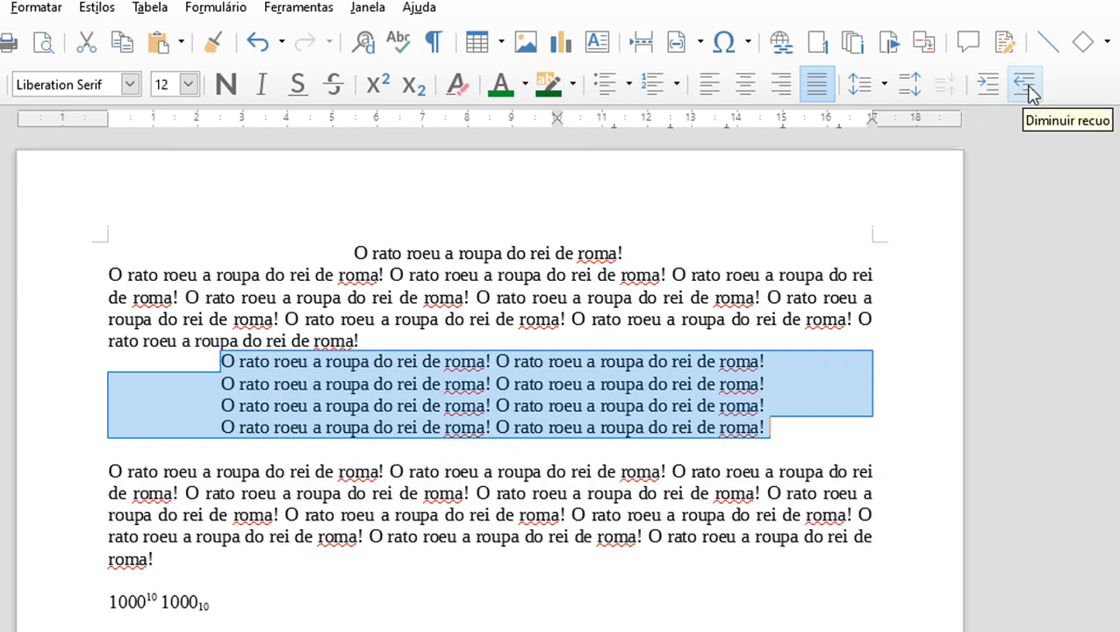
{"action": "left_click", "coordinate": [1027, 89]}
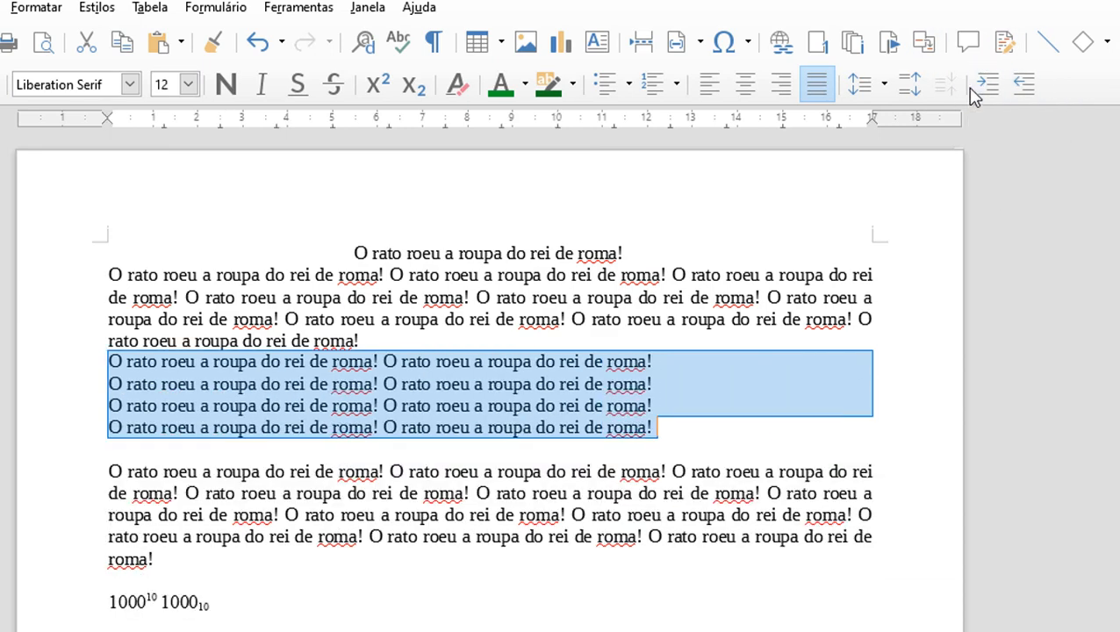
- Indent the same four lines again, to about 7.5 on the ruler
{"action": "left_click", "coordinate": [988, 86]}
{"action": "left_click", "coordinate": [987, 85]}
{"action": "left_click", "coordinate": [988, 86]}
{"action": "left_click", "coordinate": [988, 85]}
{"action": "left_click", "coordinate": [988, 85]}
{"action": "left_click", "coordinate": [987, 85]}
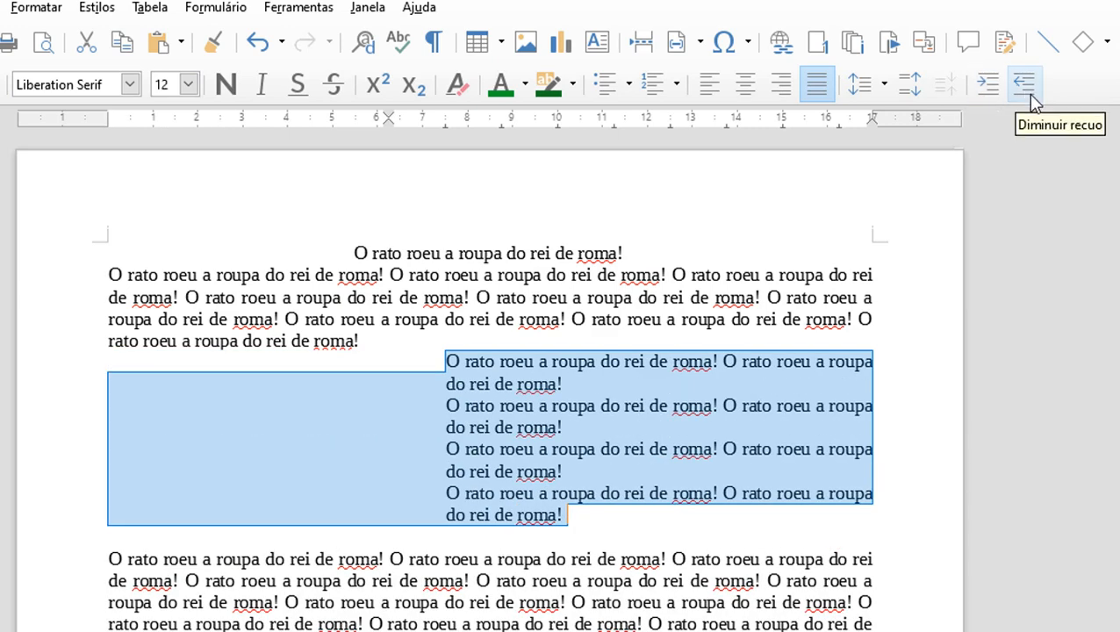
- Remove the indent from the four lines step by step, returning them to the margin
{"action": "left_click", "coordinate": [1029, 88]}
{"action": "left_click", "coordinate": [1029, 88]}
{"action": "left_click", "coordinate": [1029, 88]}
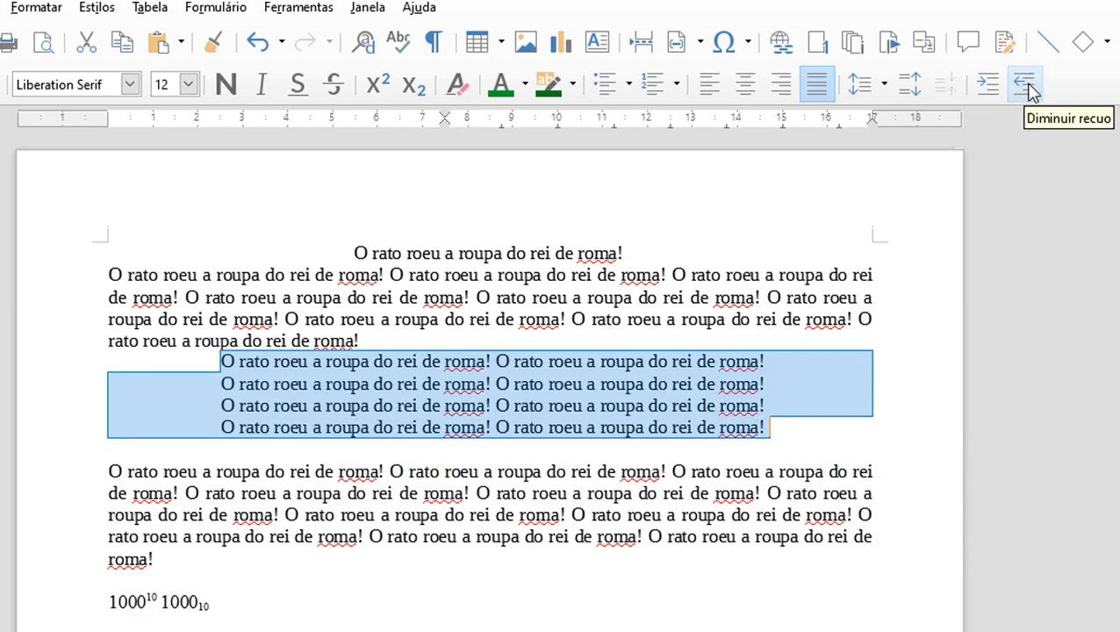
{"action": "left_click", "coordinate": [1028, 88]}
{"action": "left_click", "coordinate": [1029, 88]}
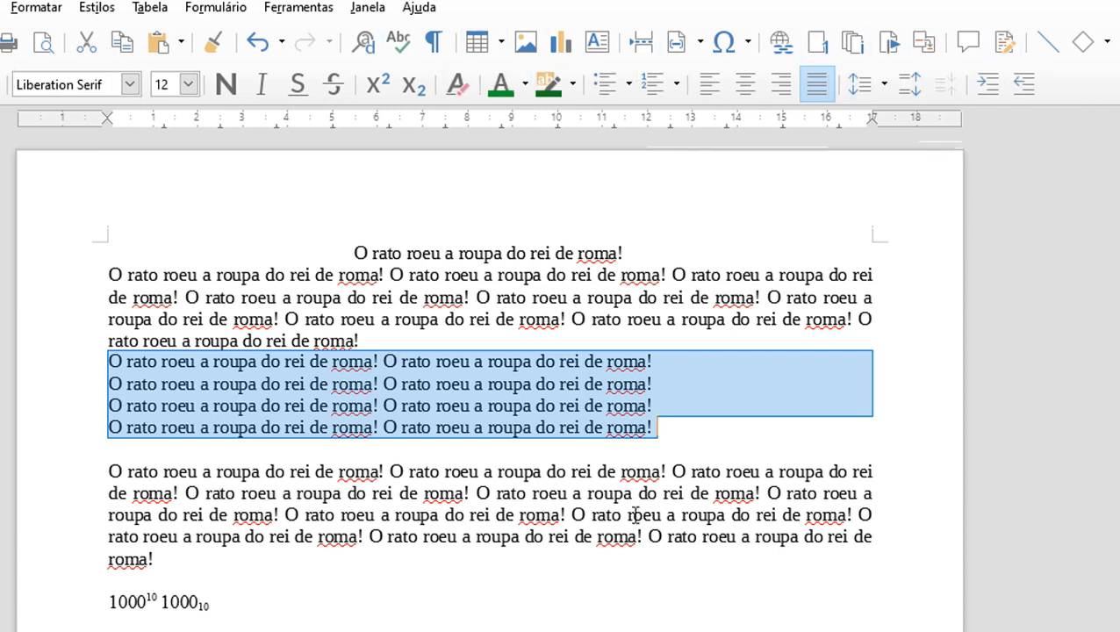
- Apply centred alignment to the title line and set its font size to 14
{"action": "left_click", "coordinate": [567, 538]}
{"action": "left_click_drag", "start_coordinate": [341, 256], "coordinate": [413, 254]}
{"action": "left_click_drag", "start_coordinate": [485, 249], "coordinate": [625, 254]}
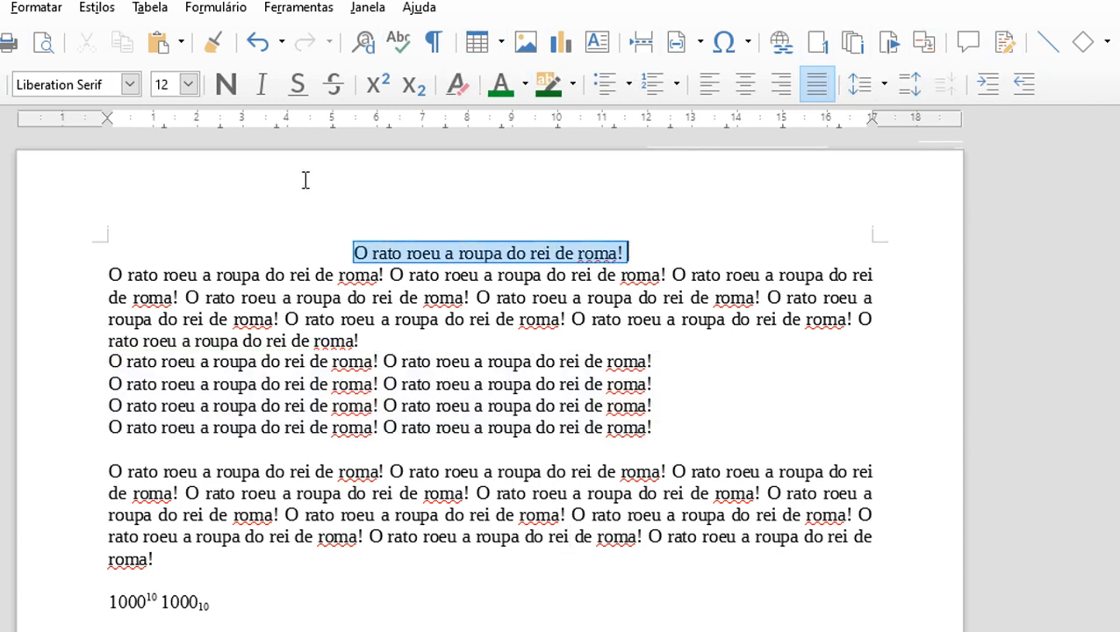
{"action": "key", "text": "ctrl+e"}
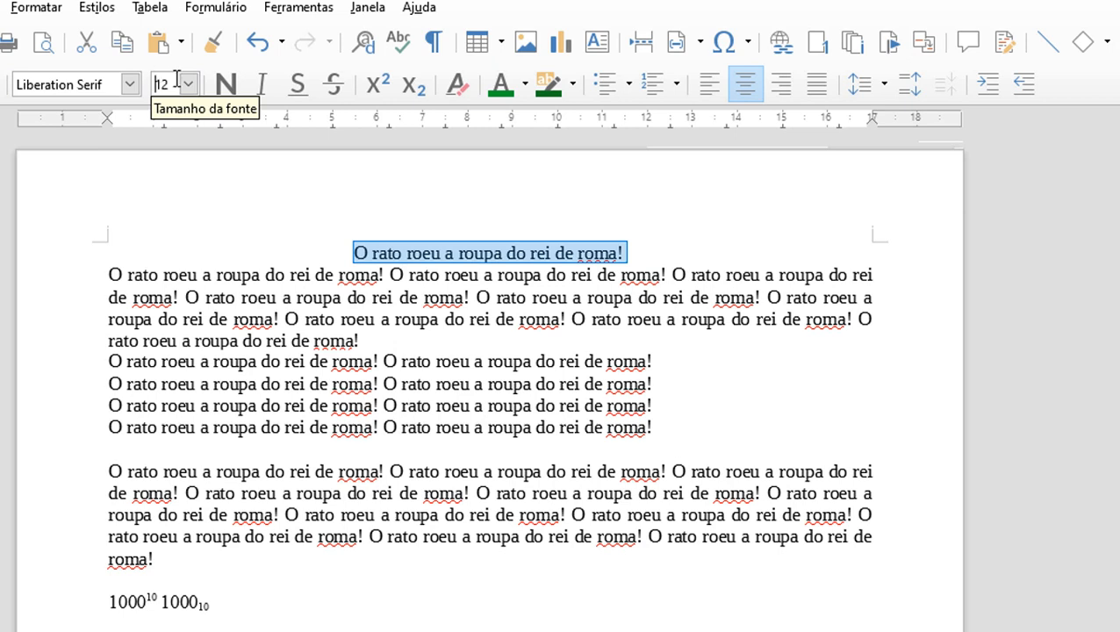
{"action": "double_click", "coordinate": [176, 80]}
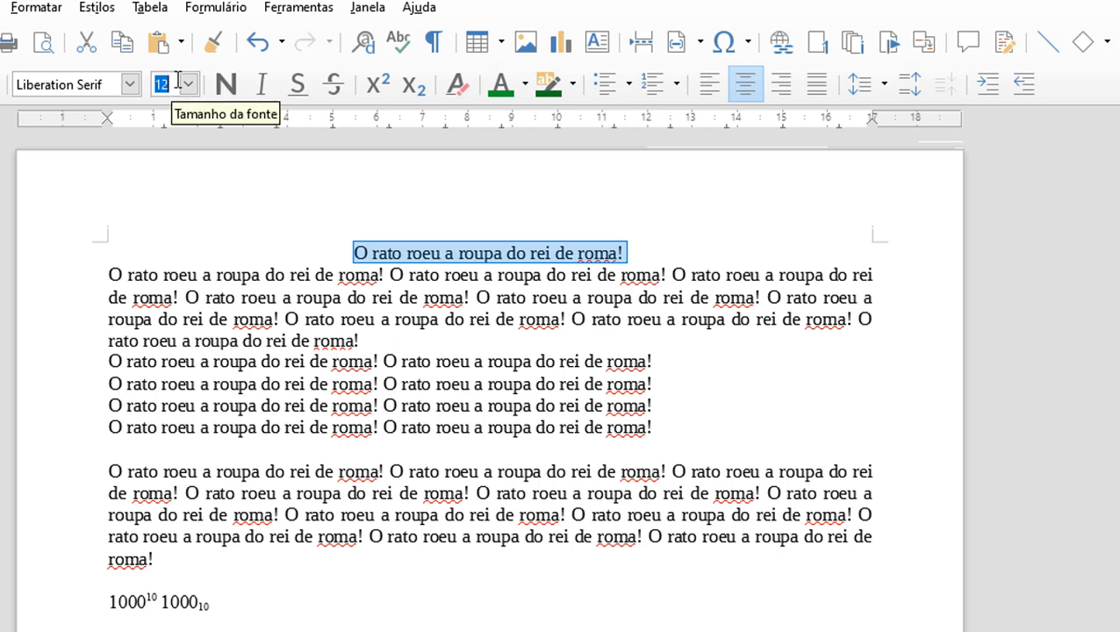
{"action": "type", "text": "14"}
{"action": "key", "text": "Return"}
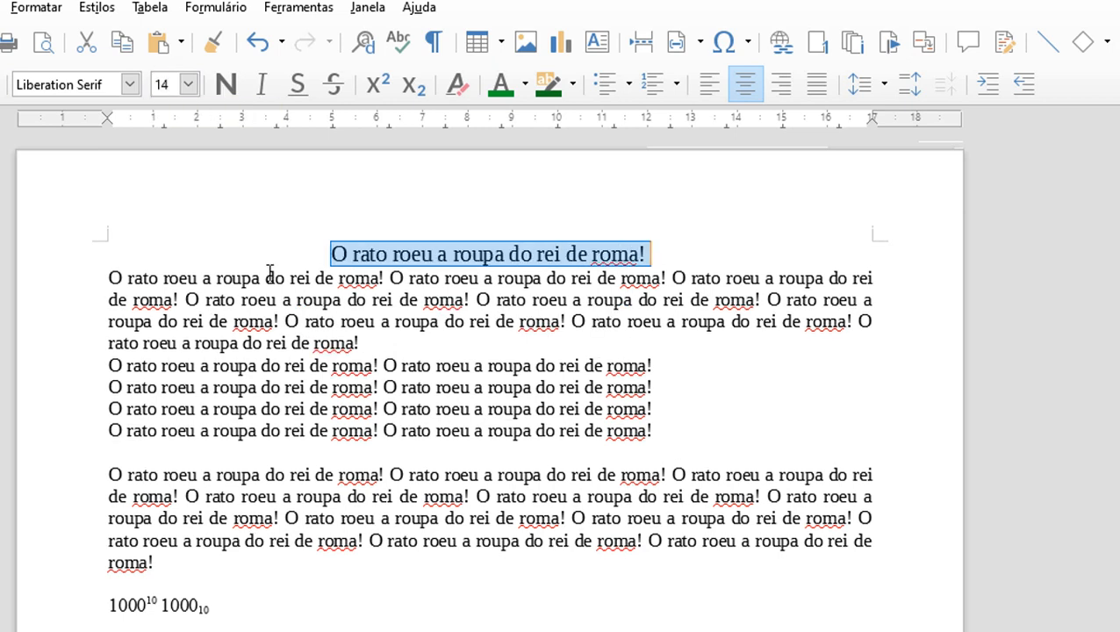
- Make the first of the four one-line paragraphs bold and the second one italic
{"action": "left_click", "coordinate": [328, 342]}
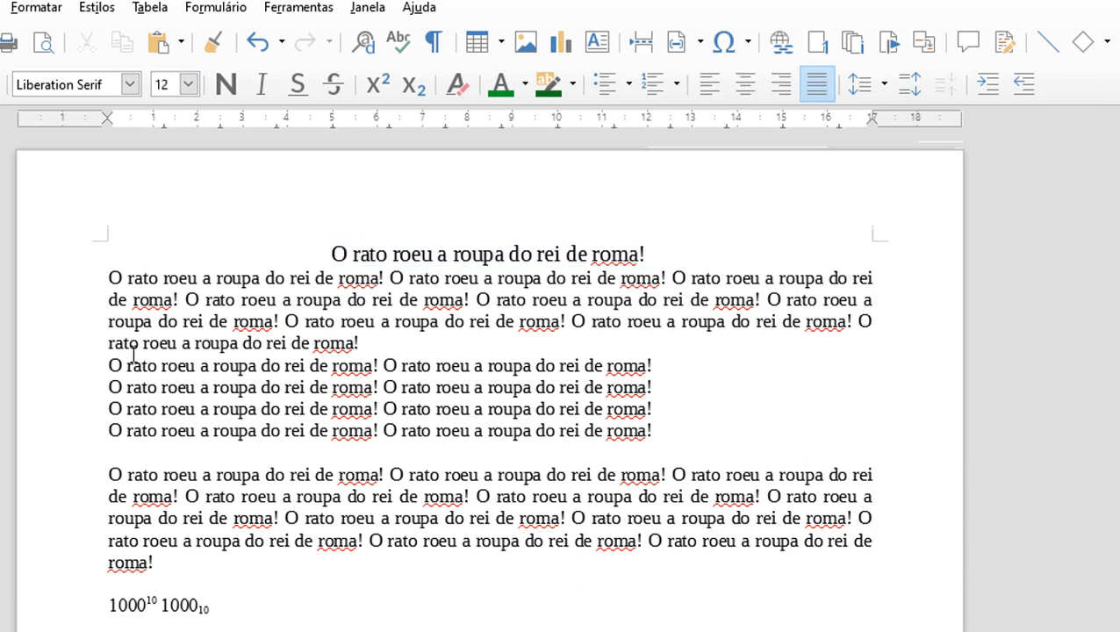
{"action": "left_click_drag", "start_coordinate": [100, 367], "coordinate": [693, 369]}
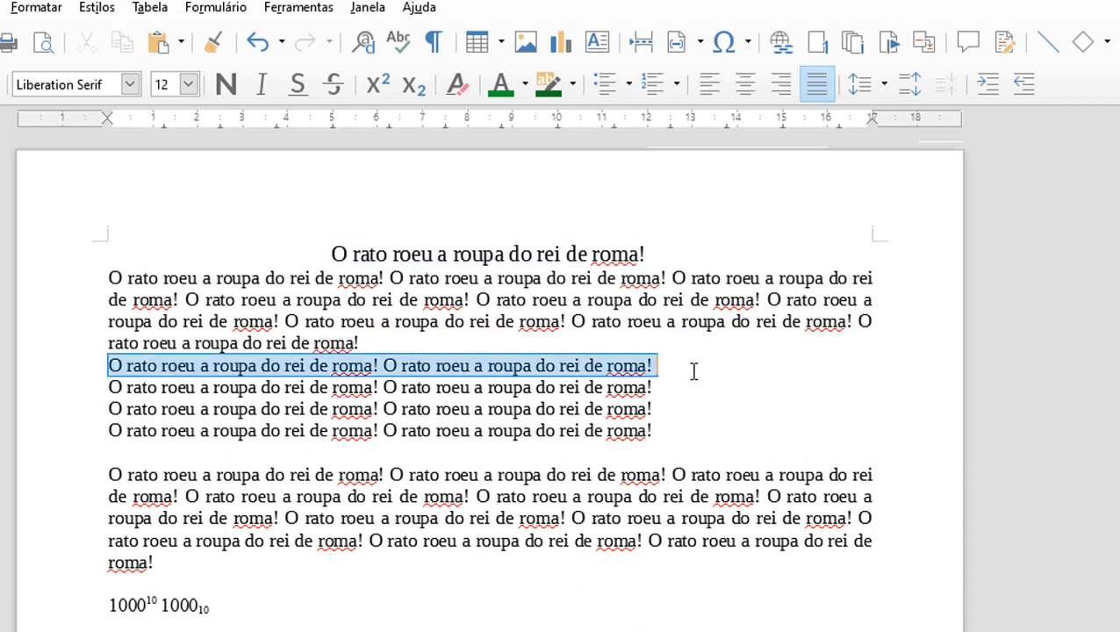
{"action": "left_click", "coordinate": [226, 85]}
{"action": "left_click_drag", "start_coordinate": [110, 387], "coordinate": [755, 394]}
{"action": "left_click", "coordinate": [261, 84]}
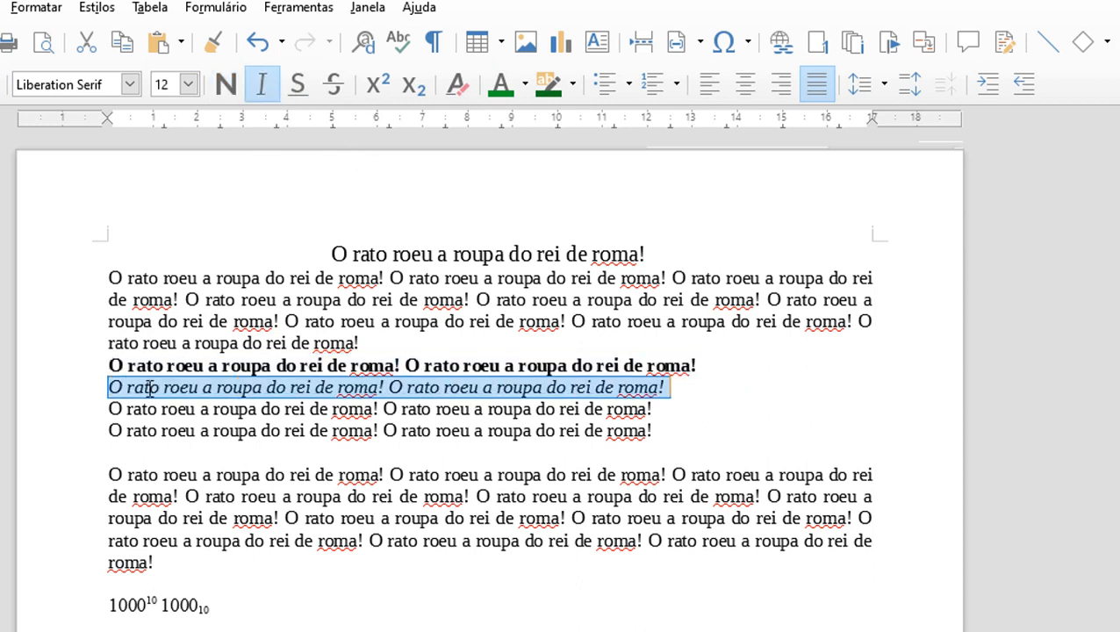
- Underline the third of the four one-line paragraphs and strike through the fourth
{"action": "left_click_drag", "start_coordinate": [109, 411], "coordinate": [682, 403]}
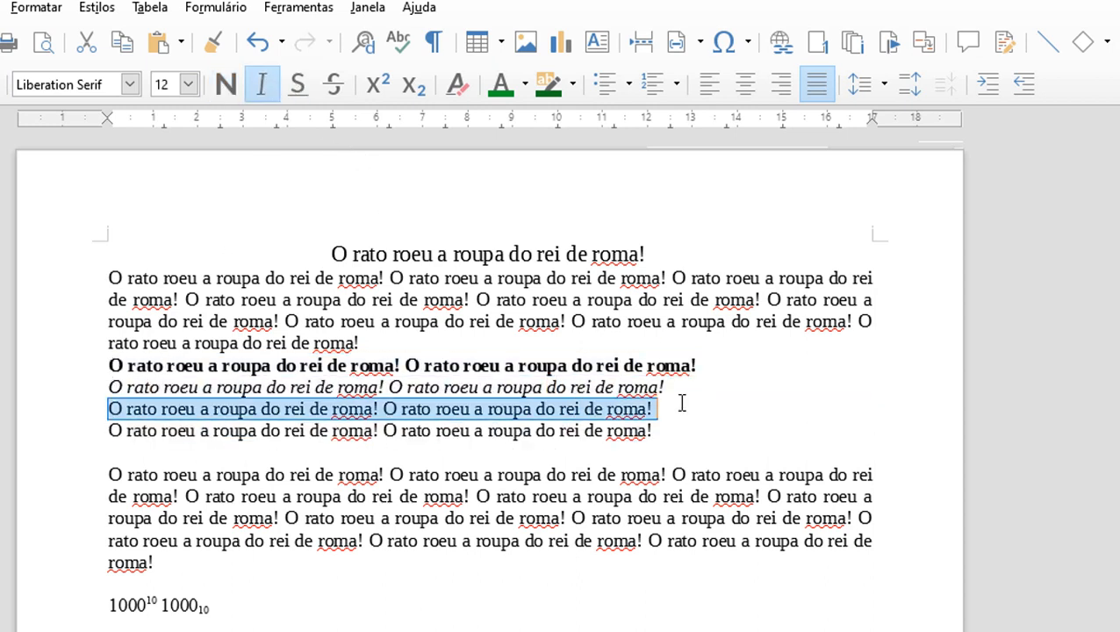
{"action": "left_click", "coordinate": [298, 84]}
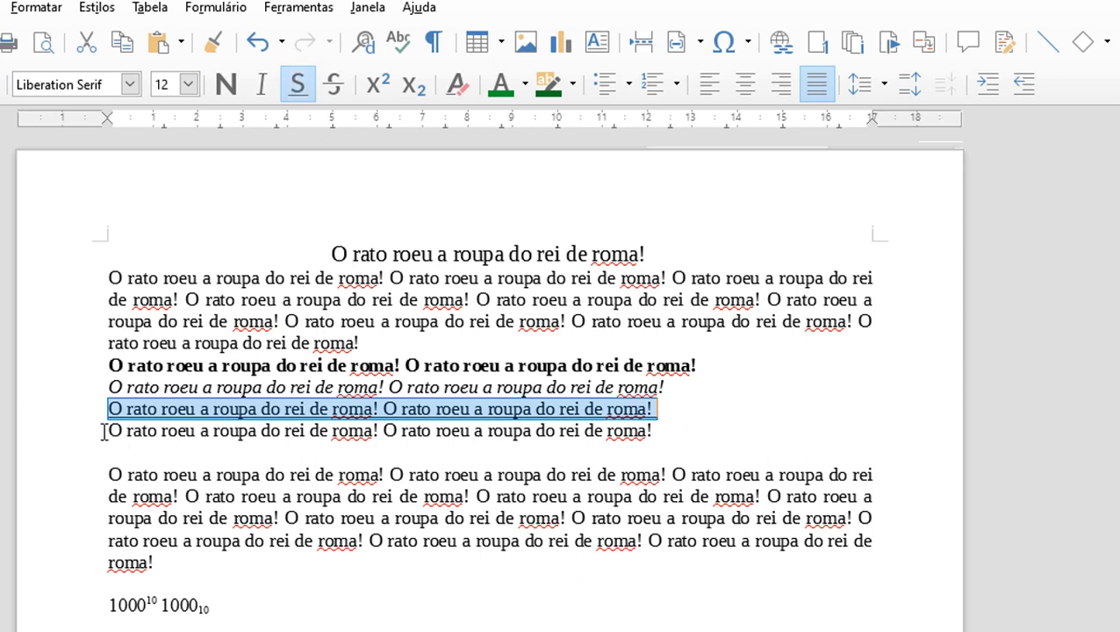
{"action": "left_click_drag", "start_coordinate": [104, 431], "coordinate": [629, 462]}
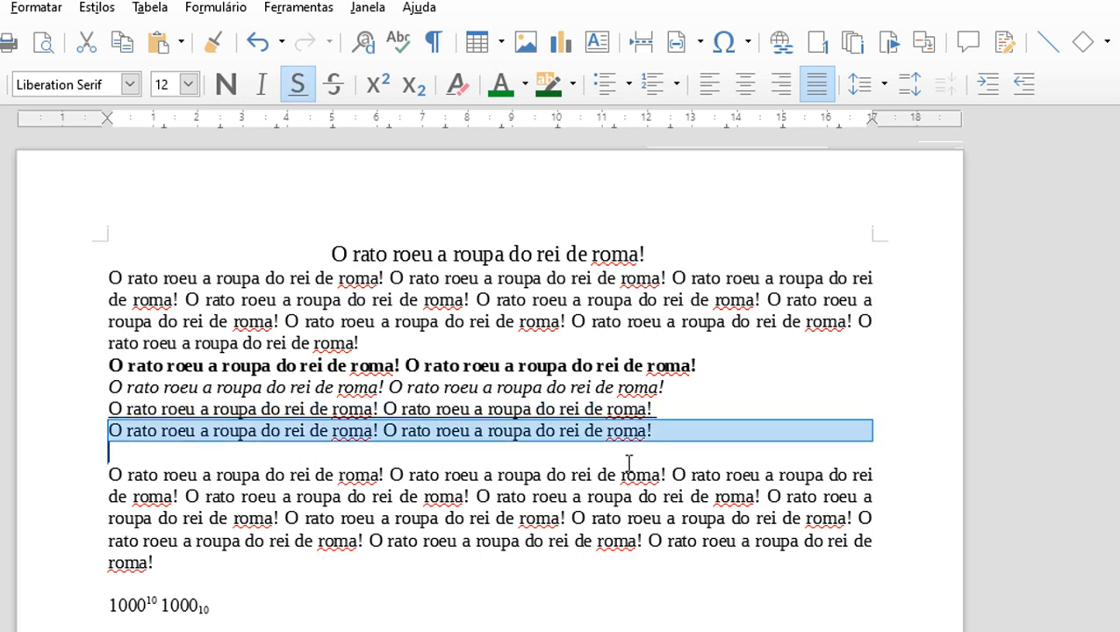
{"action": "left_click", "coordinate": [332, 84]}
{"action": "left_click", "coordinate": [487, 186]}
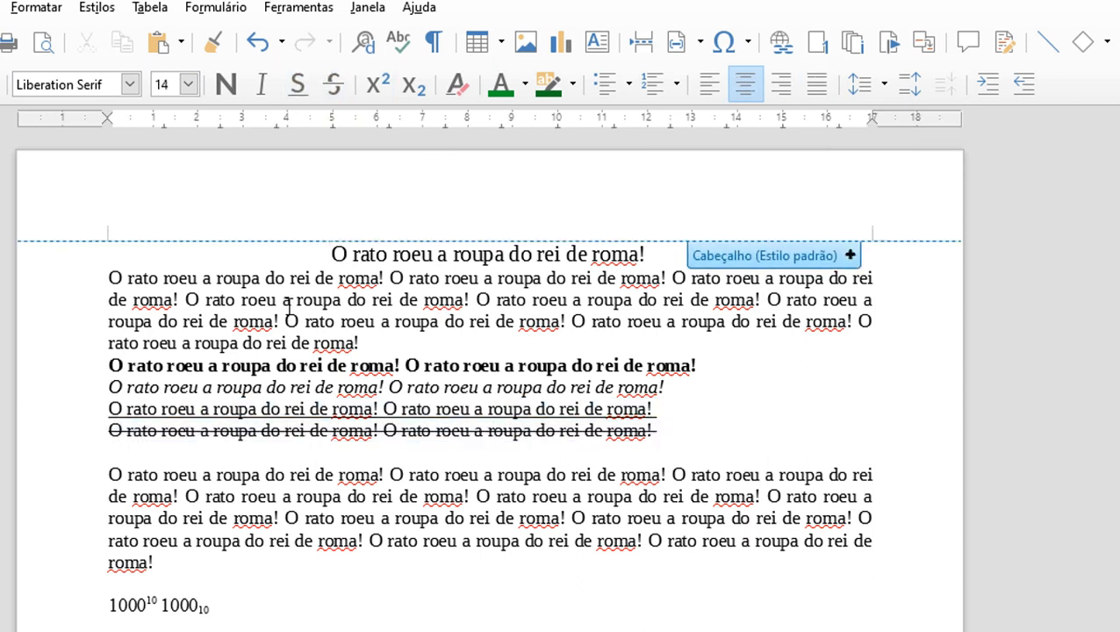
{"action": "left_click", "coordinate": [223, 605]}
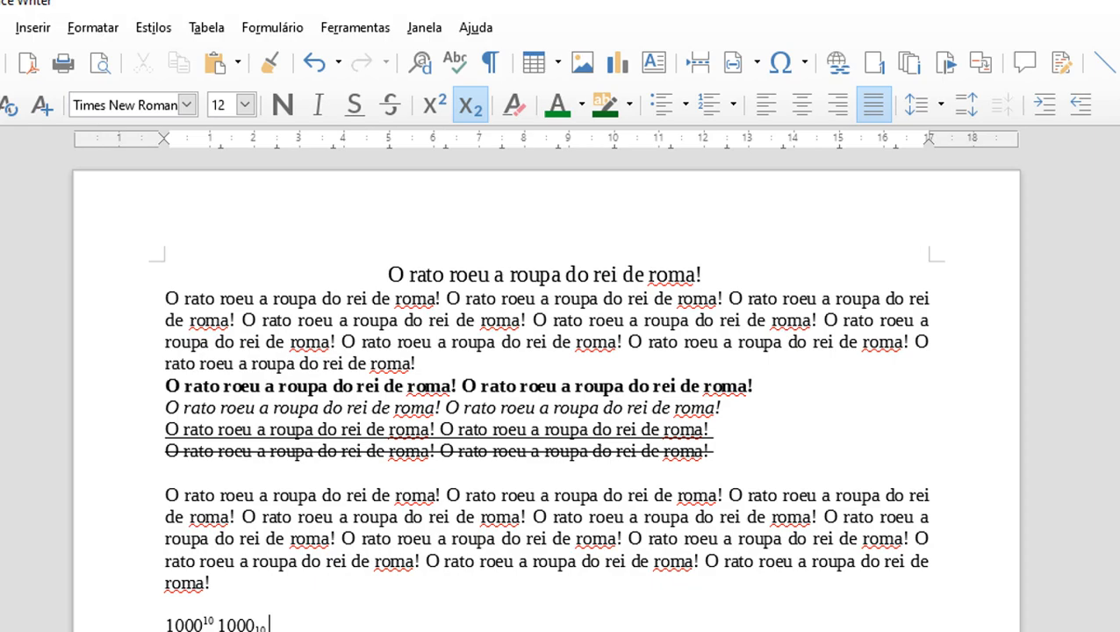
- Start saving the document under a new name and enter "Aula texto 01" as the file name
{"action": "left_click", "coordinate": [35, 80]}
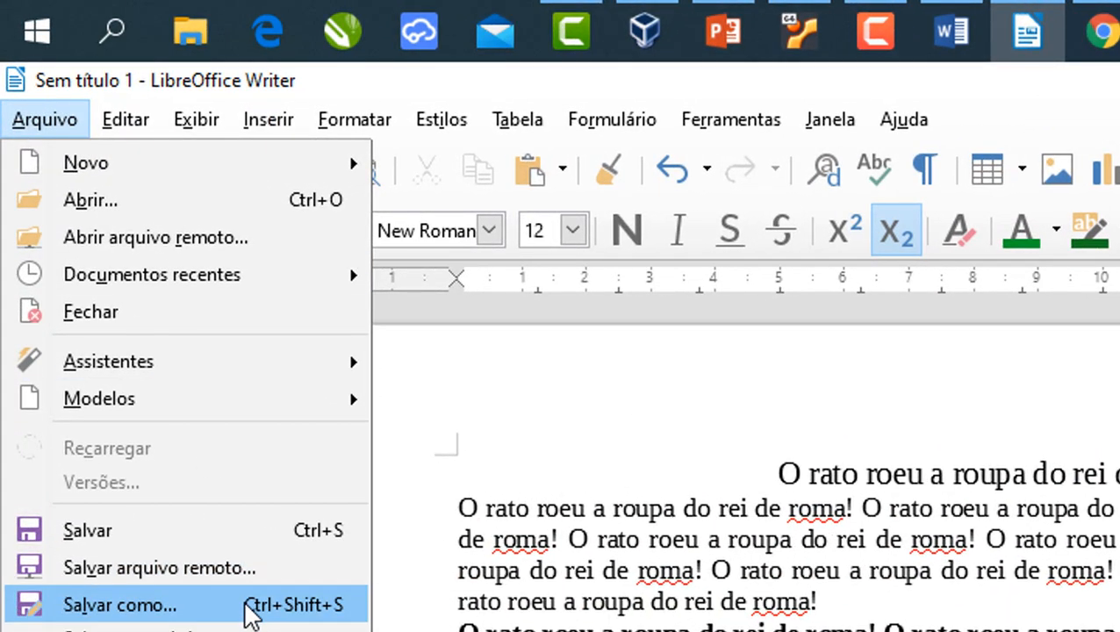
{"action": "left_click", "coordinate": [245, 605]}
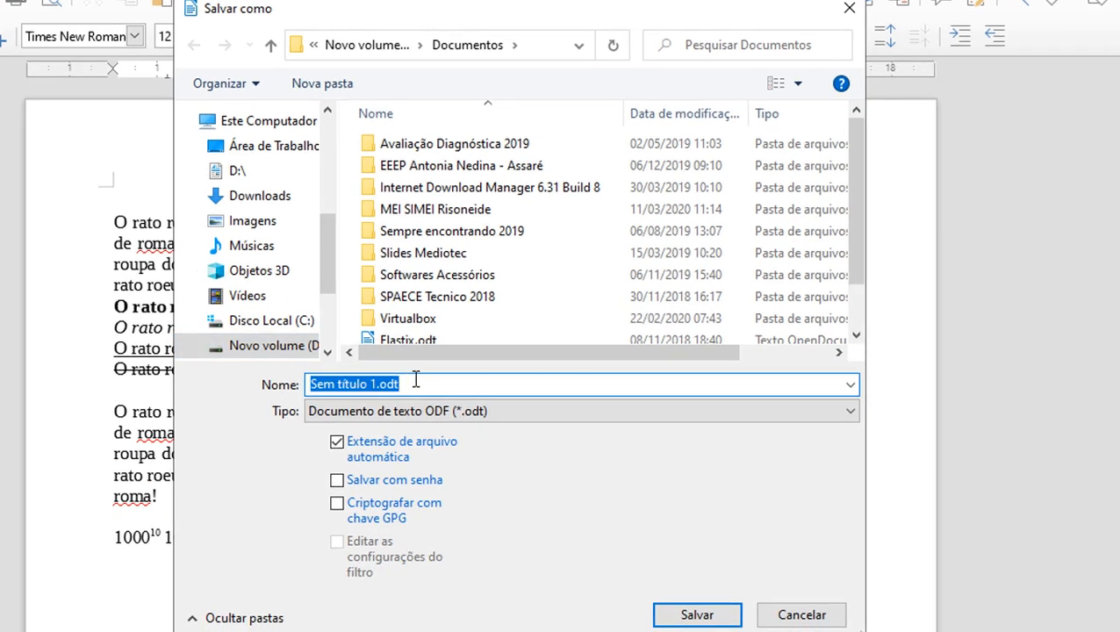
{"action": "type", "text": "Aula"}
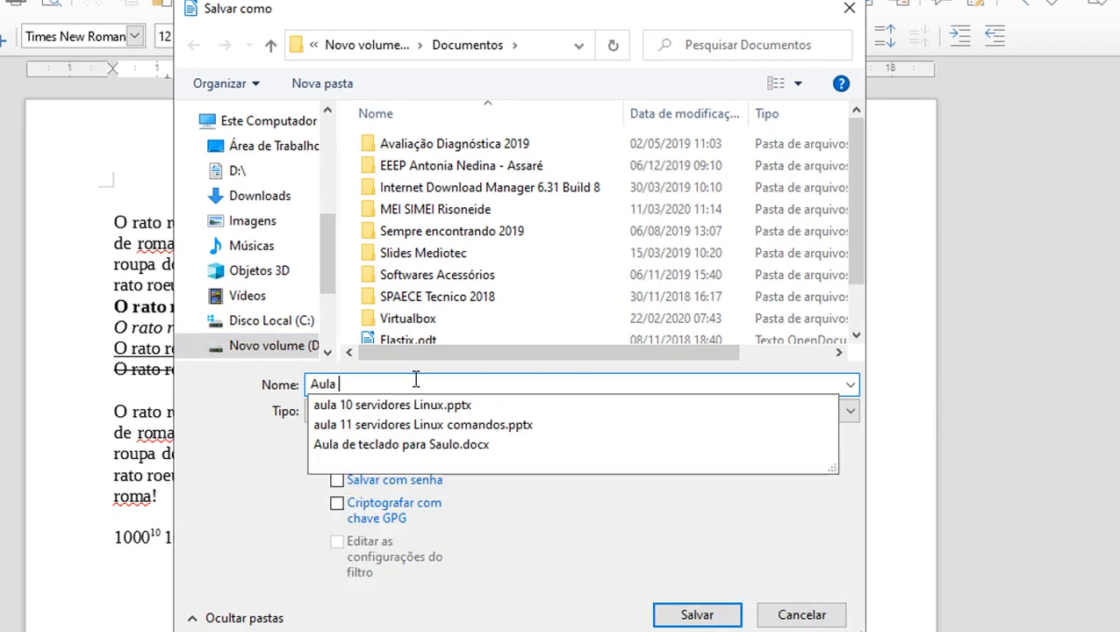
{"action": "type", "text": " texto 01"}
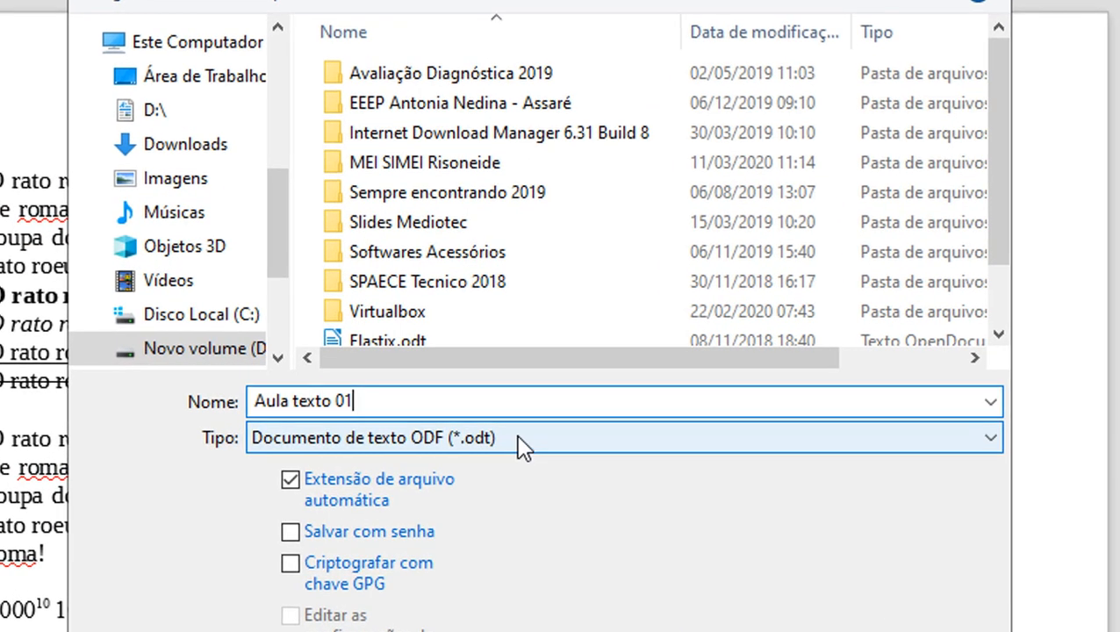
- Choose the Texto Office Open XML (*.docx) file type and save "Aula texto 01" in Documentos, keeping that format
{"action": "left_click", "coordinate": [515, 417]}
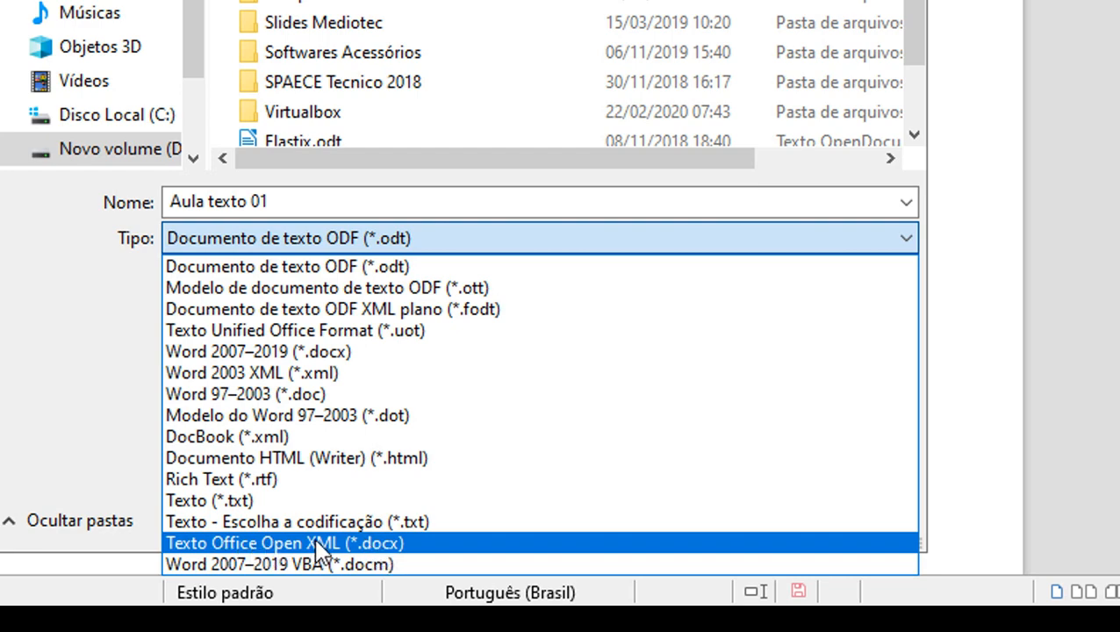
{"action": "left_click", "coordinate": [428, 547]}
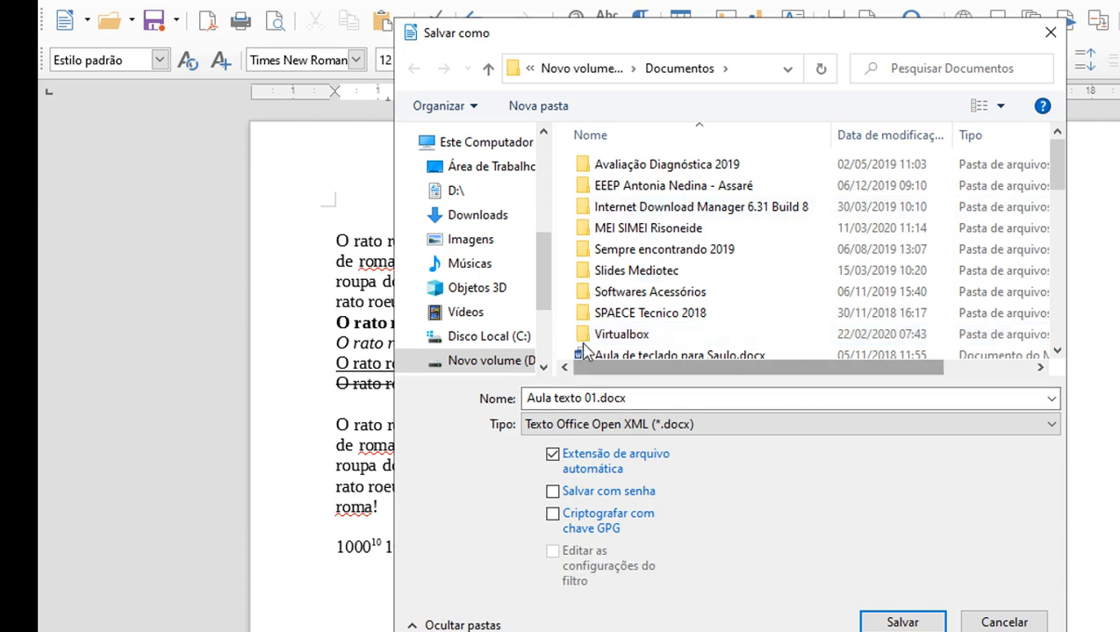
{"action": "left_click_drag", "start_coordinate": [1059, 168], "coordinate": [1073, 358]}
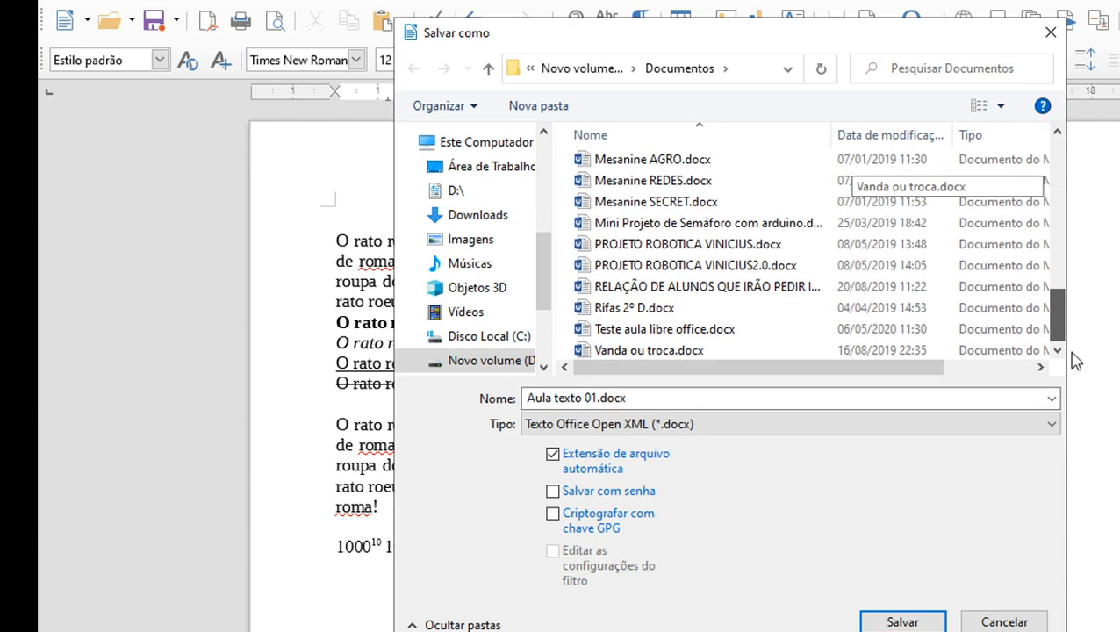
{"action": "left_click", "coordinate": [902, 621]}
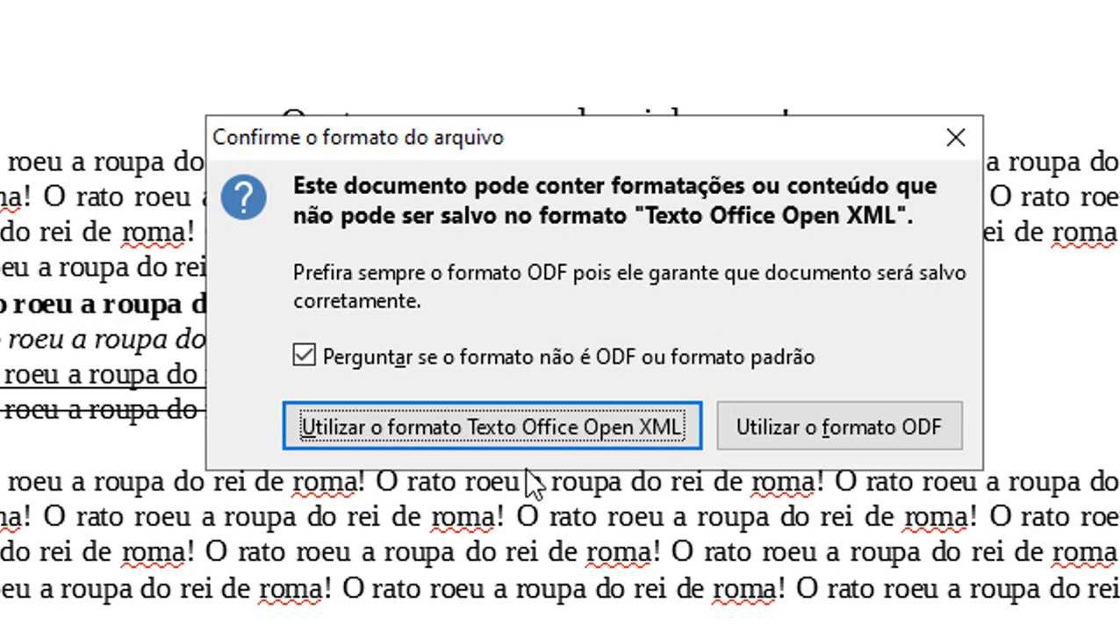
{"action": "left_click", "coordinate": [554, 416]}
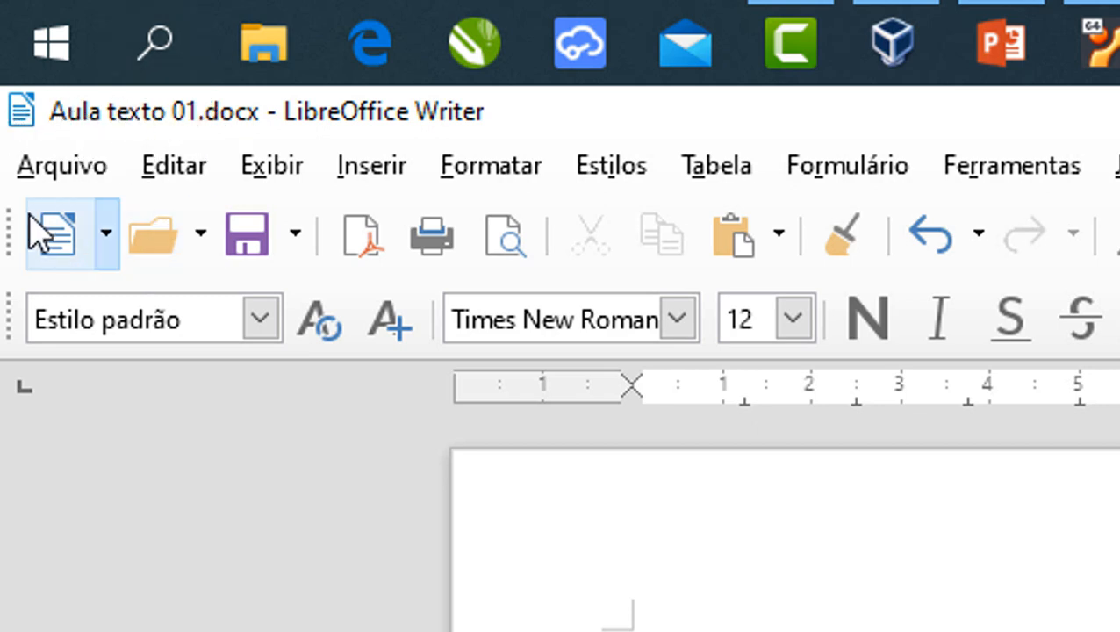
- Save another version of the document as "Aula texto 01.odt" in the Documento de texto ODF format
{"action": "left_click", "coordinate": [58, 170]}
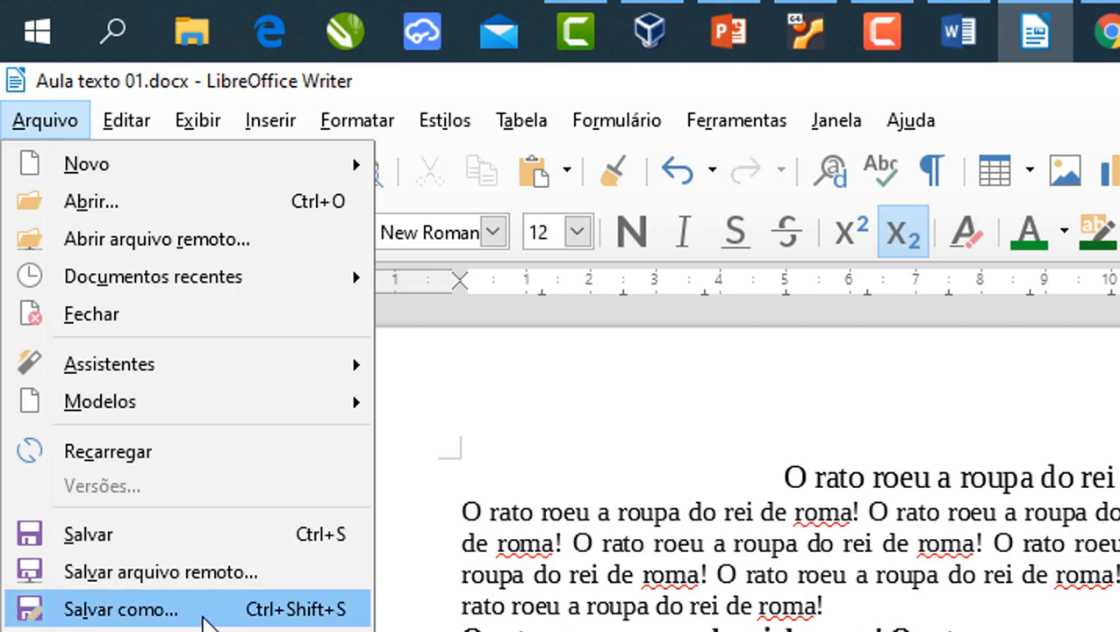
{"action": "left_click", "coordinate": [202, 617]}
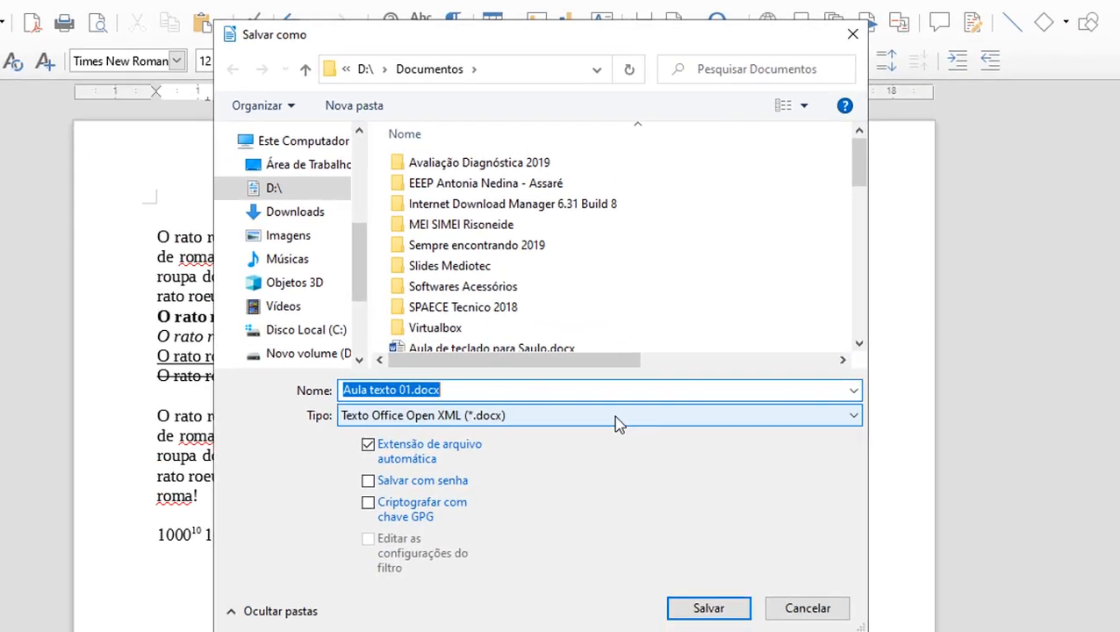
{"action": "left_click", "coordinate": [559, 415]}
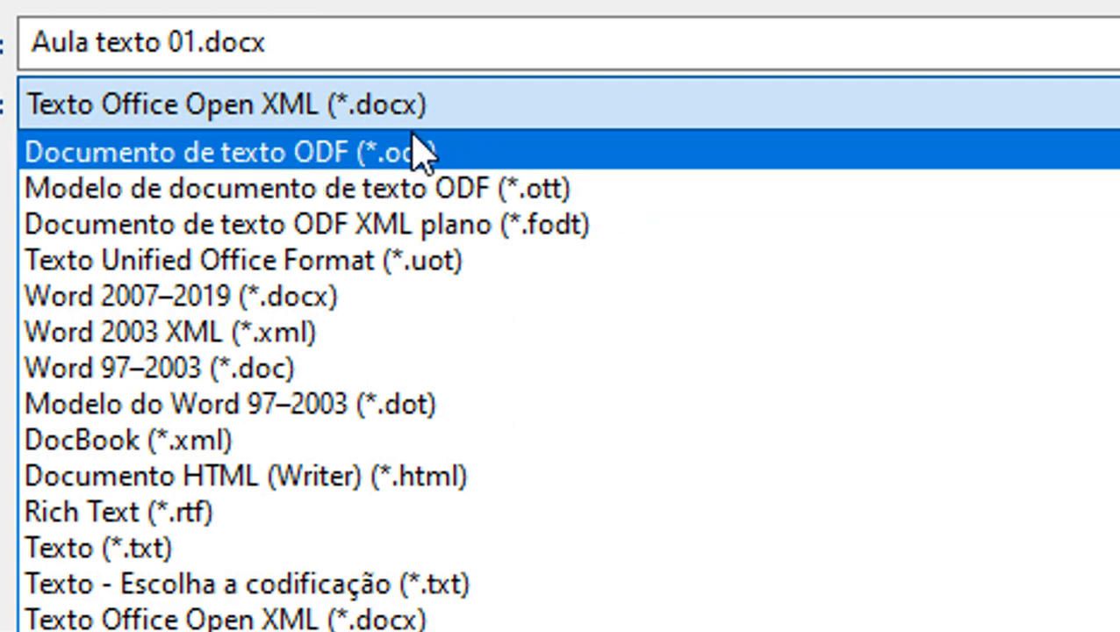
{"action": "left_click", "coordinate": [420, 158]}
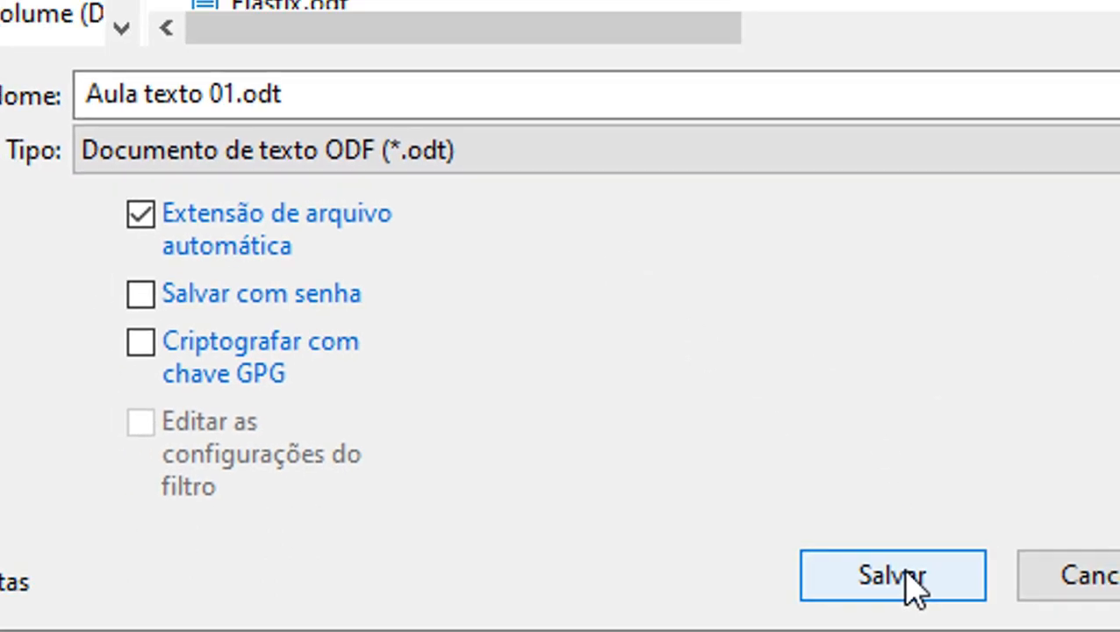
{"action": "left_click", "coordinate": [936, 585]}
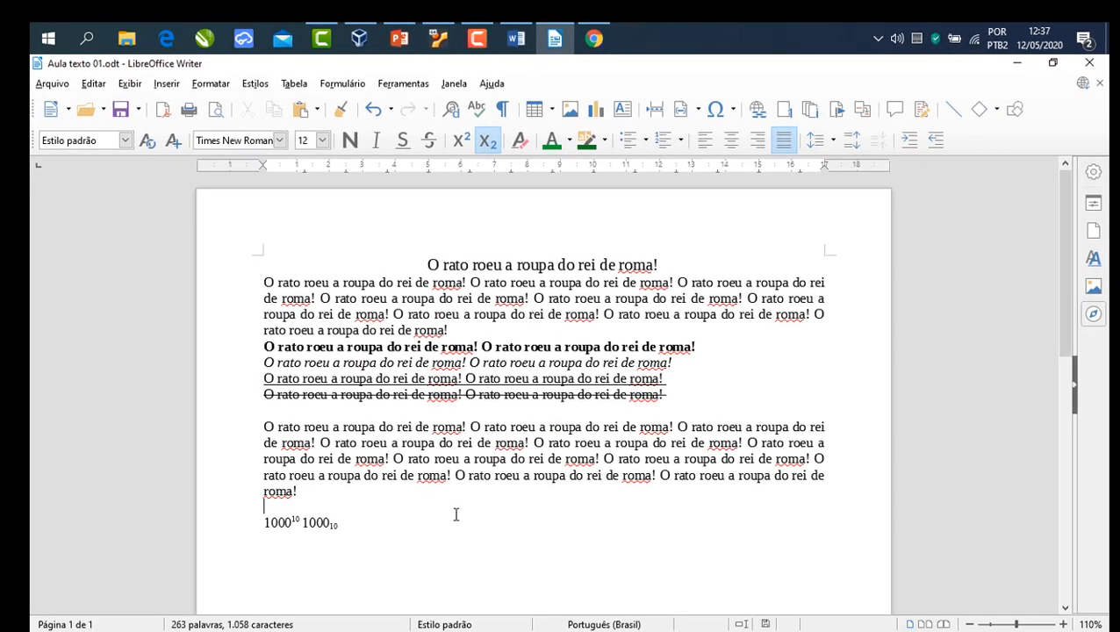
- Enter four filler lines below the line of 1000s: hkadkhdkfsad, haskdfjhfksd, jkhsadkfhsdfkj and hsjadfksdfhksd
{"action": "left_click", "coordinate": [384, 536]}
{"action": "type", "text": "hkadkhdks"}
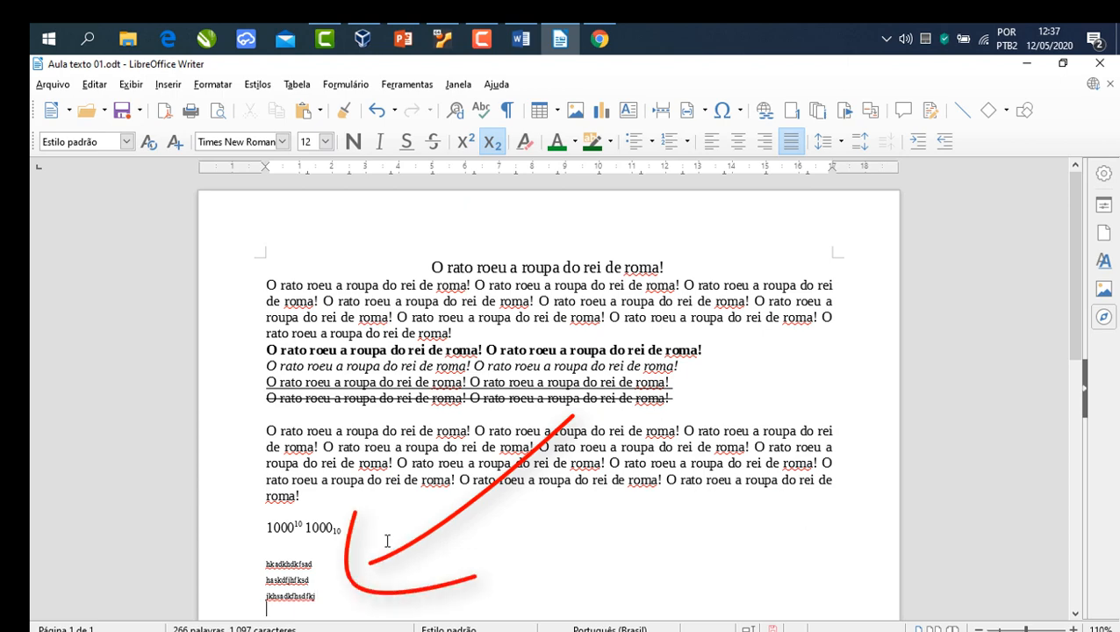
{"action": "key", "text": "Return"}
{"action": "type", "text": "hsjadfksdfhksd"}
{"action": "scroll", "coordinate": [395, 548], "scroll_direction": "down", "scroll_amount": 5}
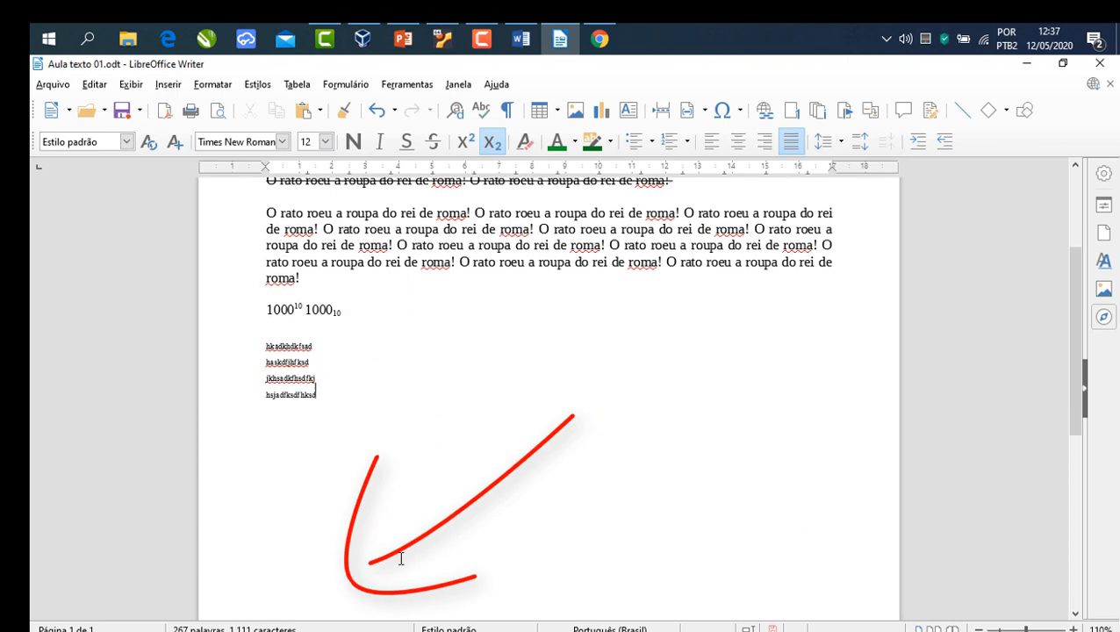
{"action": "left_click", "coordinate": [325, 383]}
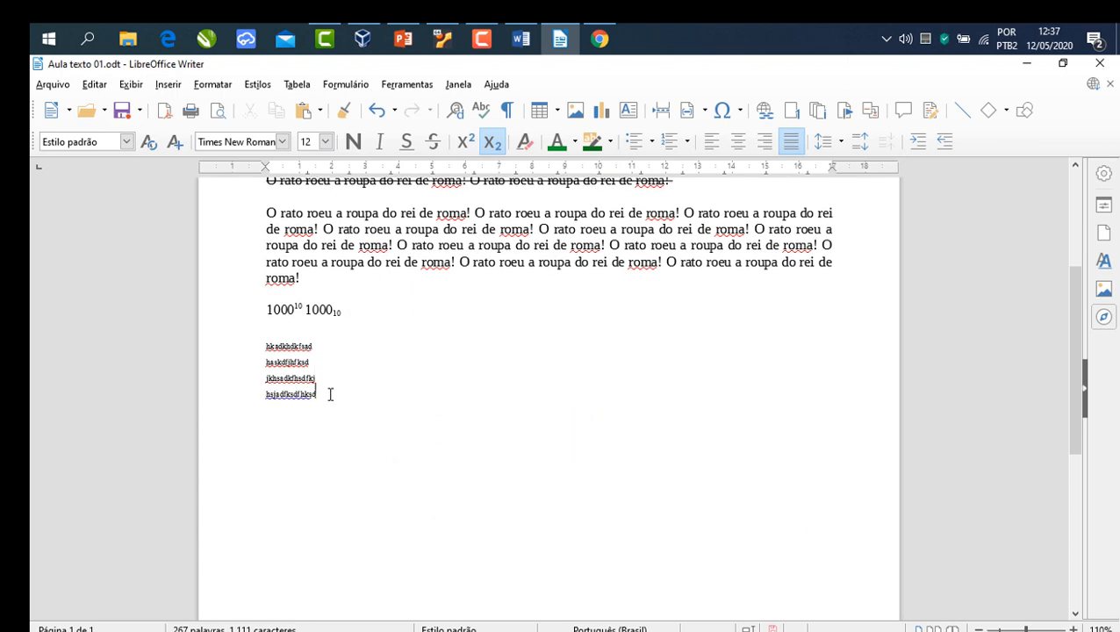
- Save the document with the added filler lines
{"action": "scroll", "coordinate": [367, 378], "scroll_direction": "up", "scroll_amount": 5}
{"action": "scroll", "coordinate": [393, 447], "scroll_direction": "down", "scroll_amount": 3}
{"action": "scroll", "coordinate": [392, 447], "scroll_direction": "up", "scroll_amount": 3}
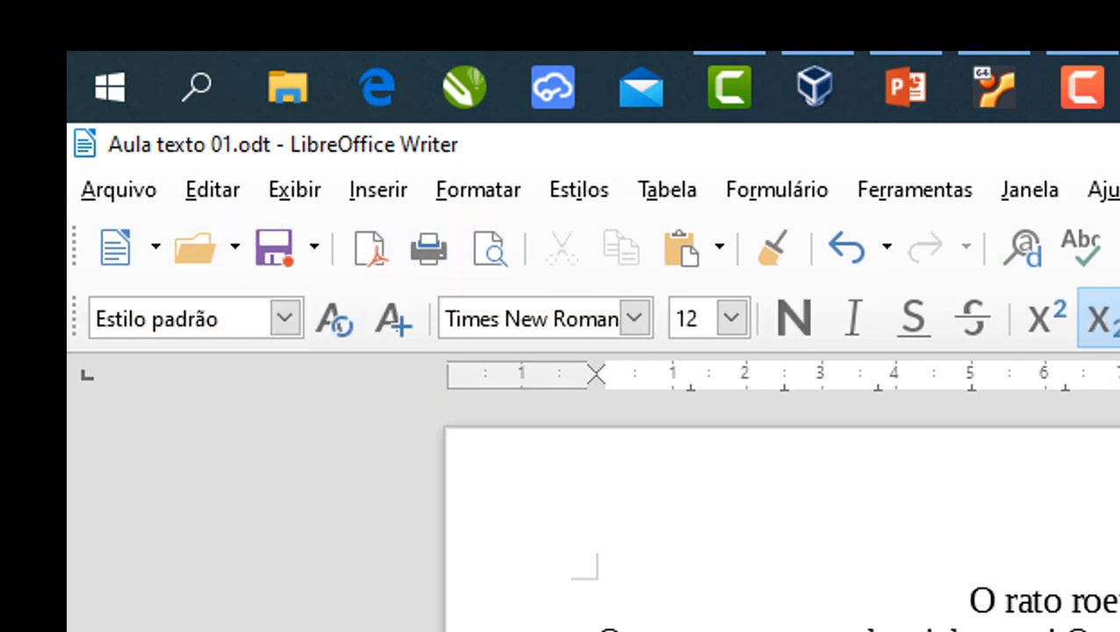
{"action": "left_click", "coordinate": [270, 262]}
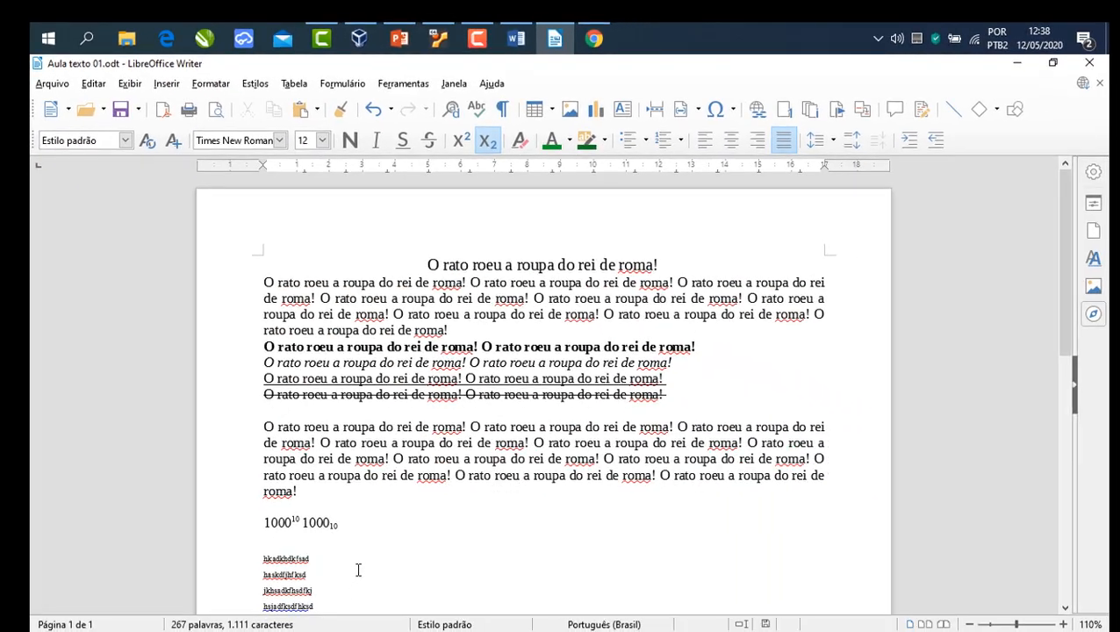
{"action": "scroll", "coordinate": [355, 567], "scroll_direction": "down", "scroll_amount": 3}
{"action": "scroll", "coordinate": [331, 471], "scroll_direction": "up", "scroll_amount": 3}
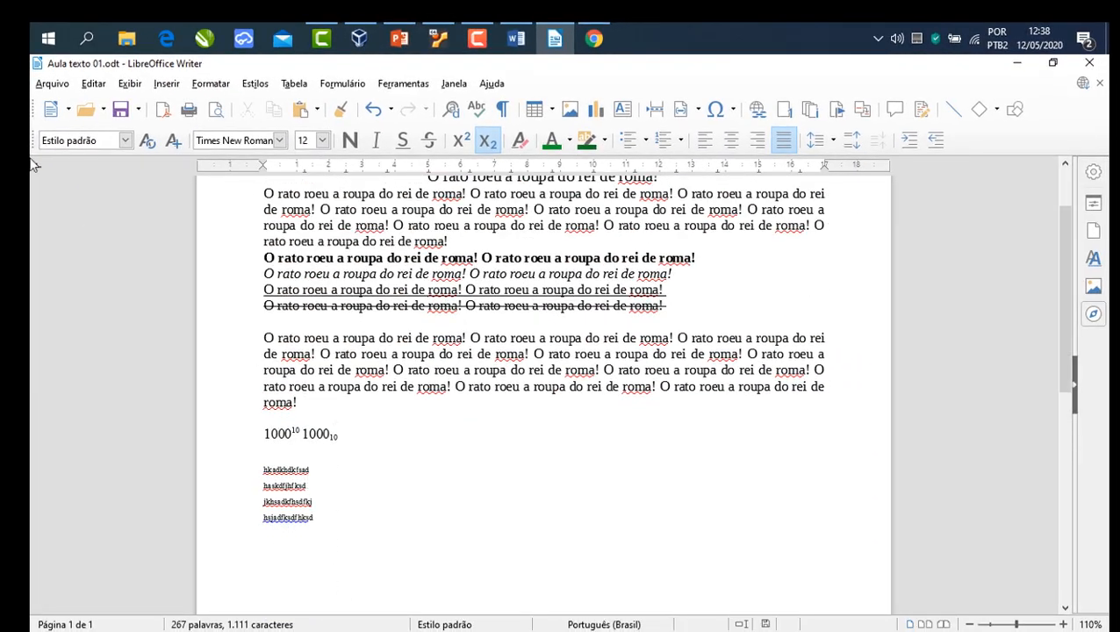
{"action": "left_click", "coordinate": [51, 84]}
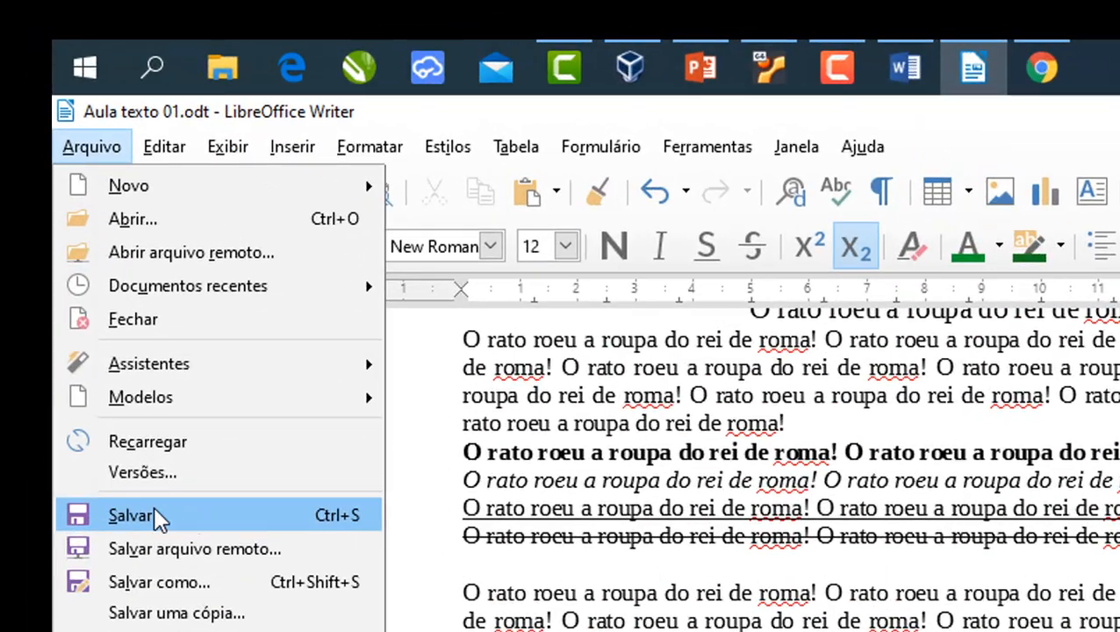
{"action": "left_click", "coordinate": [355, 507]}
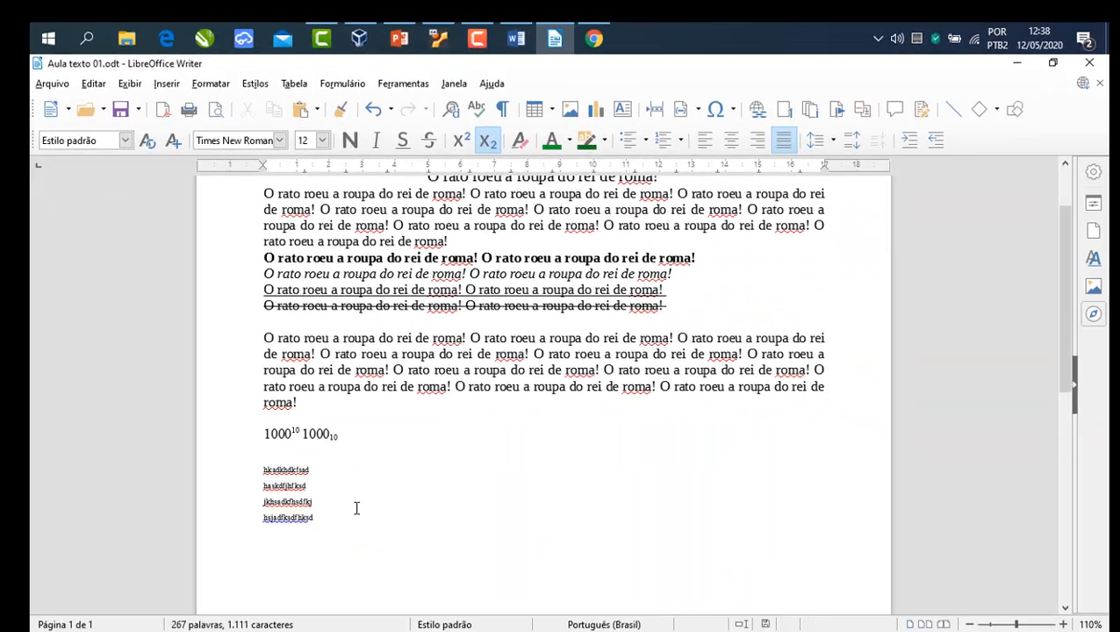
{"action": "key", "text": "Return"}
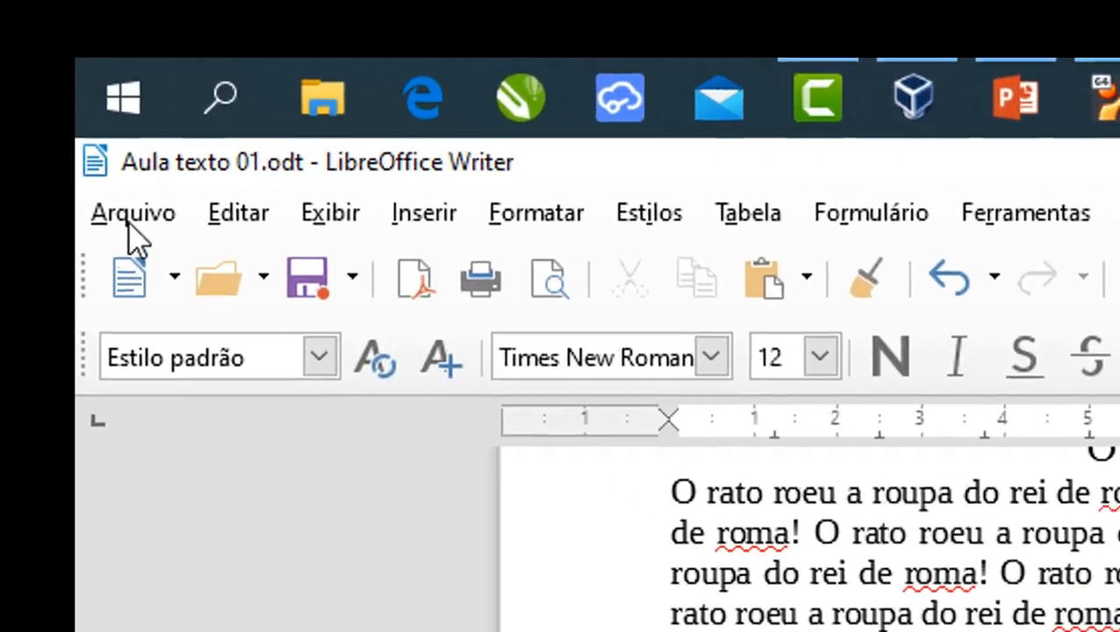
{"action": "left_click", "coordinate": [52, 83]}
{"action": "left_click", "coordinate": [160, 547]}
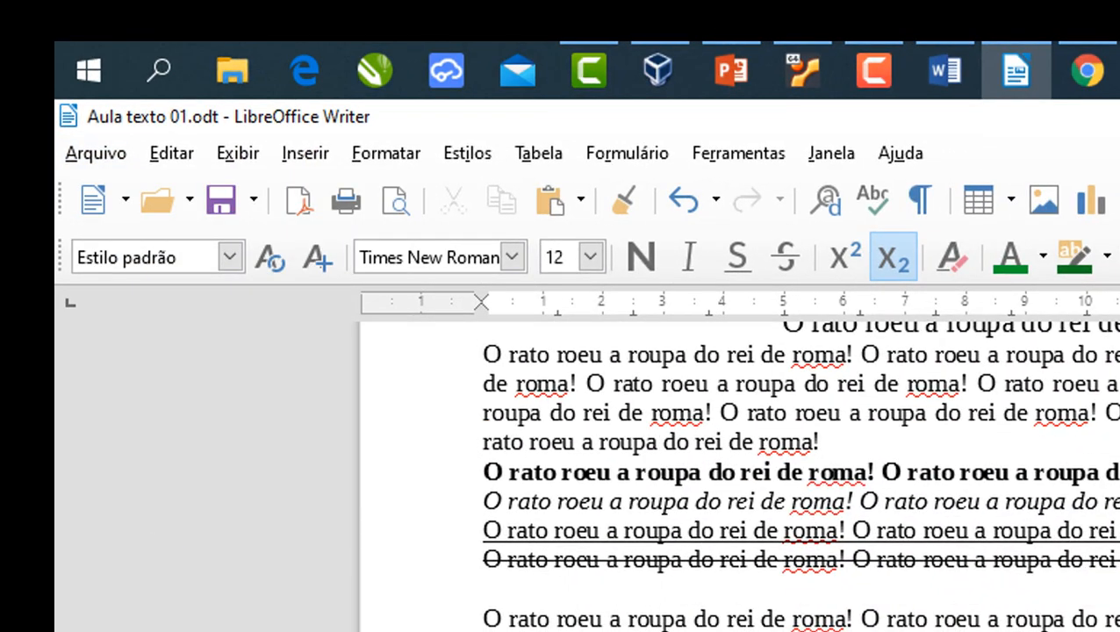
{"action": "scroll", "coordinate": [738, 474], "scroll_direction": "up", "scroll_amount": 2}
{"action": "scroll", "coordinate": [683, 598], "scroll_direction": "down", "scroll_amount": 5}
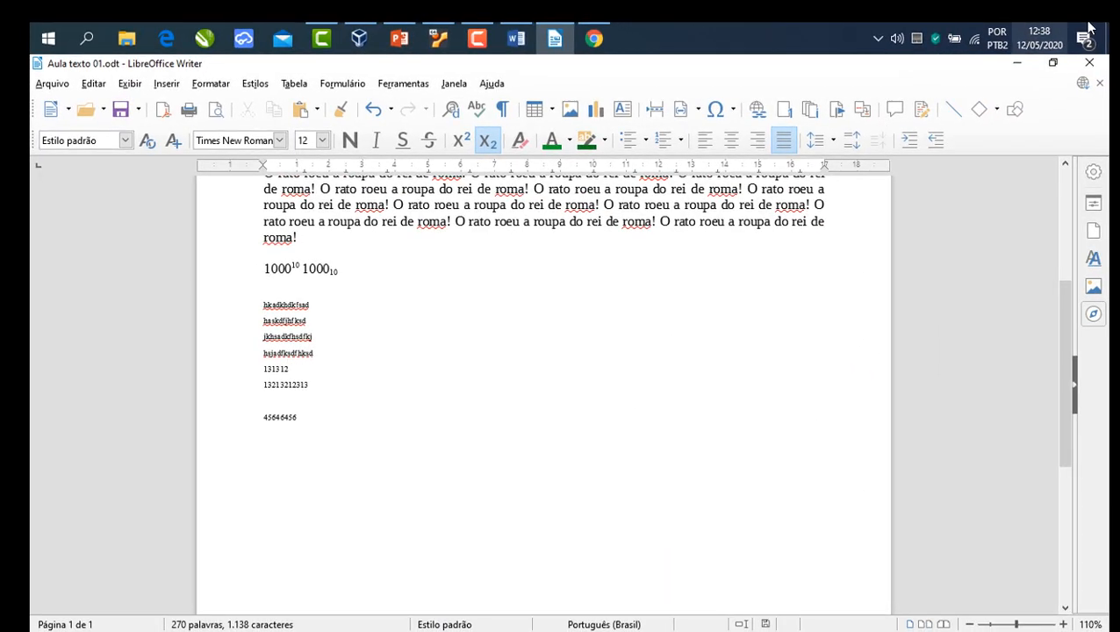
- Clear the direct formatting of the text from the title through the last long paragraph and copy it
{"action": "scroll", "coordinate": [488, 298], "scroll_direction": "up", "scroll_amount": 5}
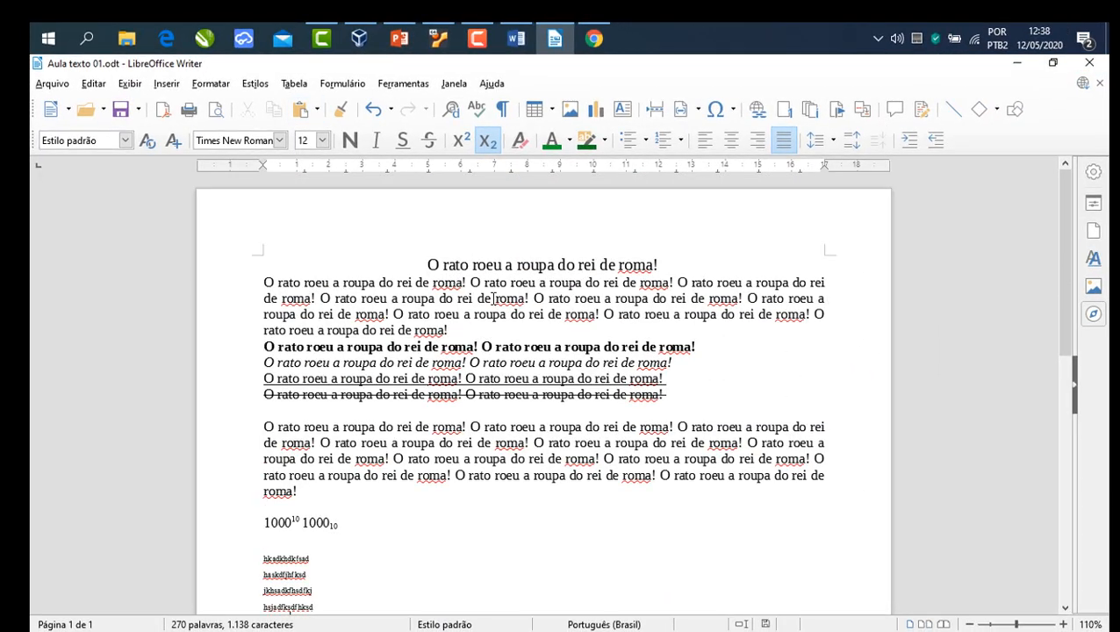
{"action": "left_click_drag", "start_coordinate": [318, 505], "coordinate": [253, 237]}
{"action": "key", "text": "ctrl+c"}
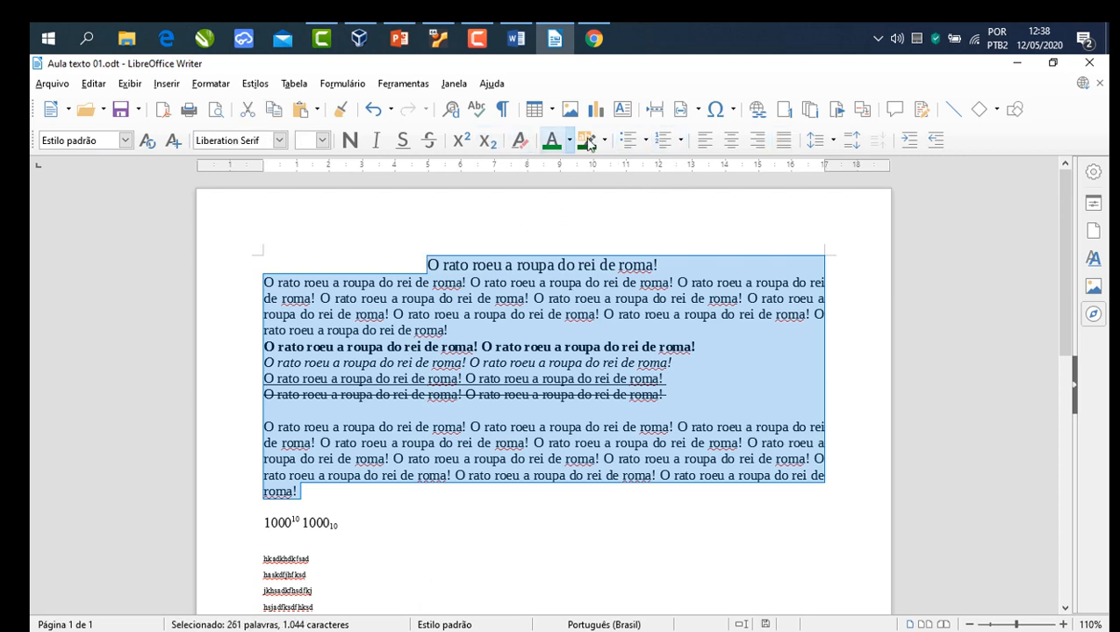
{"action": "left_click", "coordinate": [521, 142]}
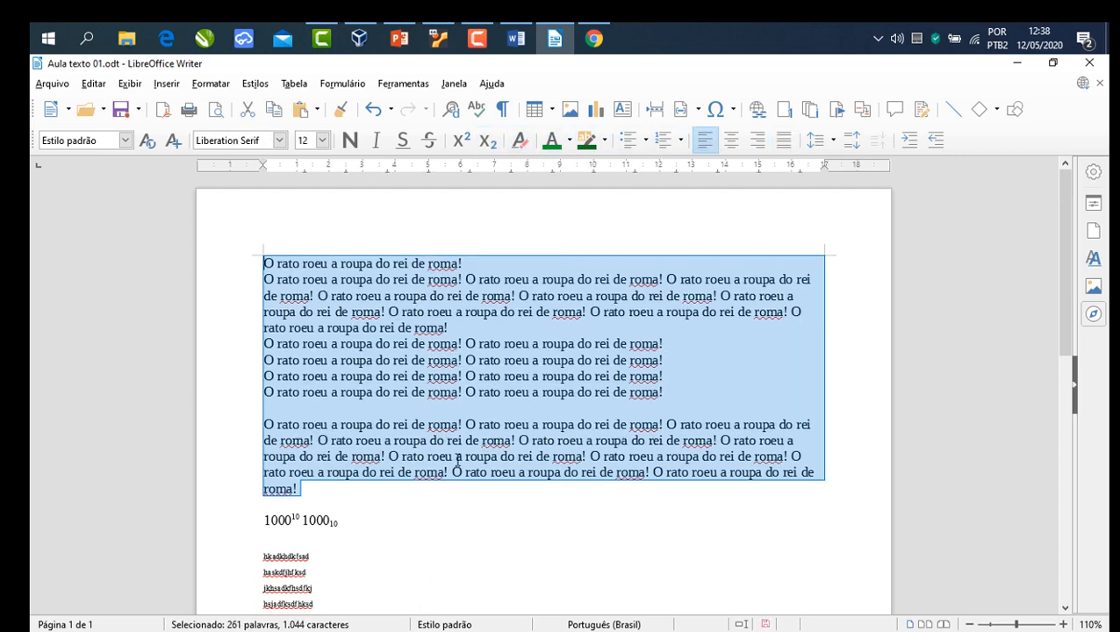
- Switch to Word and paste the copied text into the blank document
{"action": "left_click", "coordinate": [516, 38]}
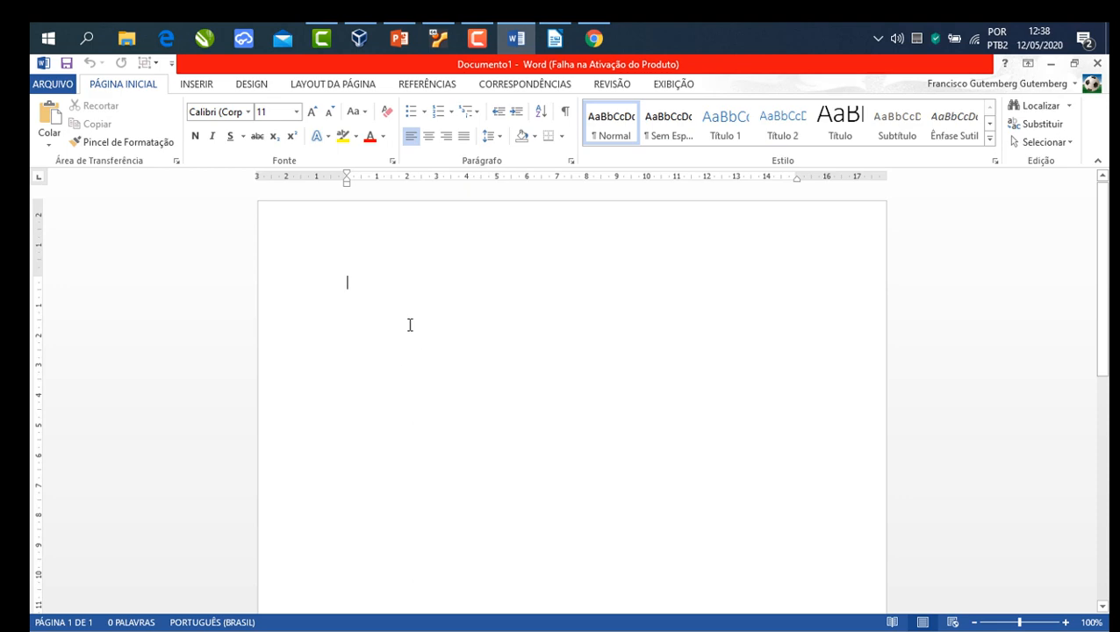
{"action": "key", "text": "ctrl+v"}
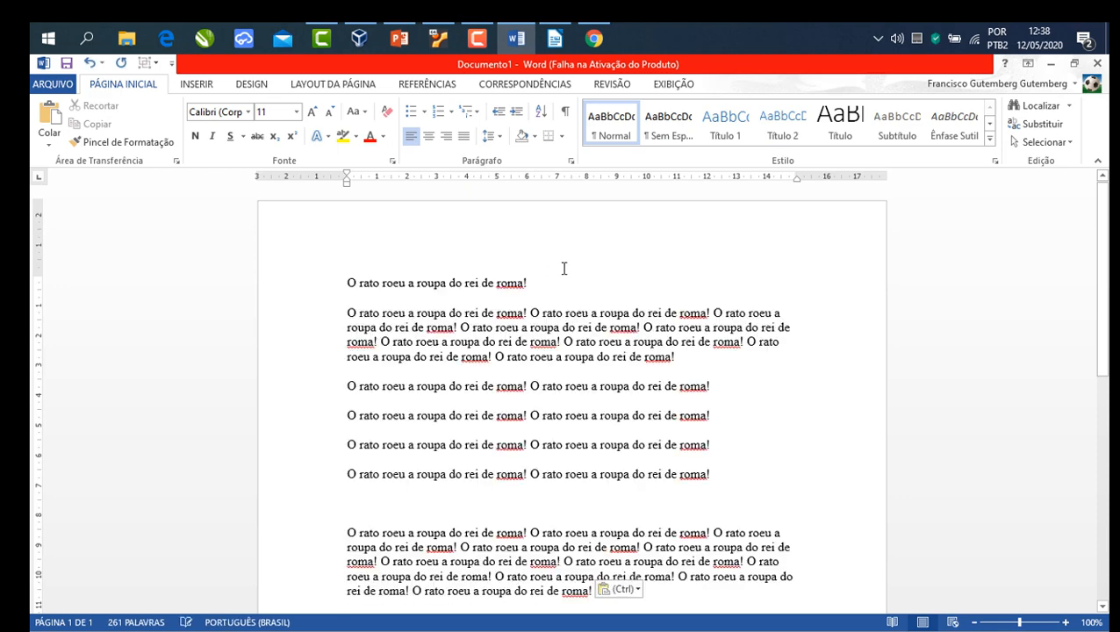
{"action": "scroll", "coordinate": [566, 267], "scroll_direction": "down", "scroll_amount": 2}
{"action": "scroll", "coordinate": [566, 267], "scroll_direction": "down", "scroll_amount": 5}
{"action": "scroll", "coordinate": [575, 228], "scroll_direction": "up", "scroll_amount": 7}
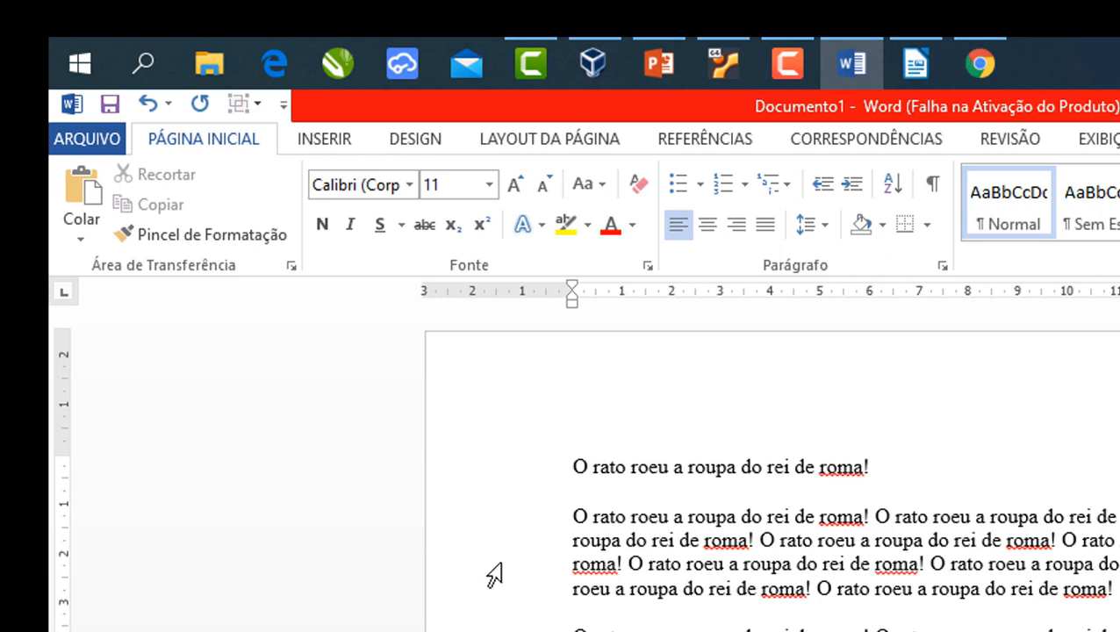
- Delete the empty paragraph between the fourth one-line paragraph and the last long paragraph
{"action": "scroll", "coordinate": [424, 487], "scroll_direction": "down", "scroll_amount": 3}
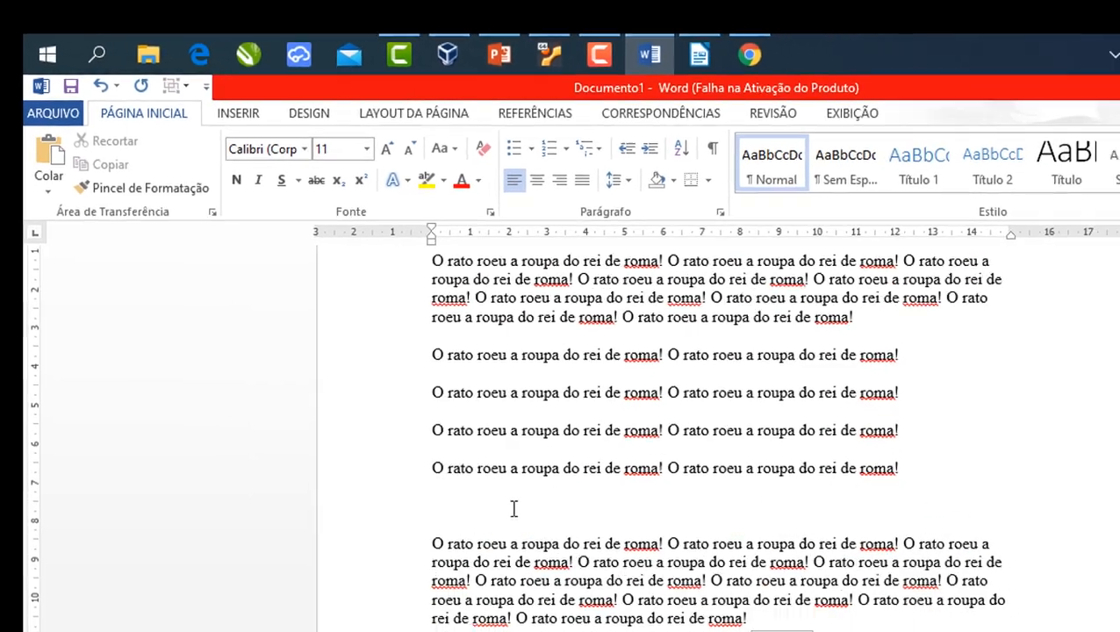
{"action": "left_click", "coordinate": [424, 479]}
{"action": "key", "text": "BackSpace"}
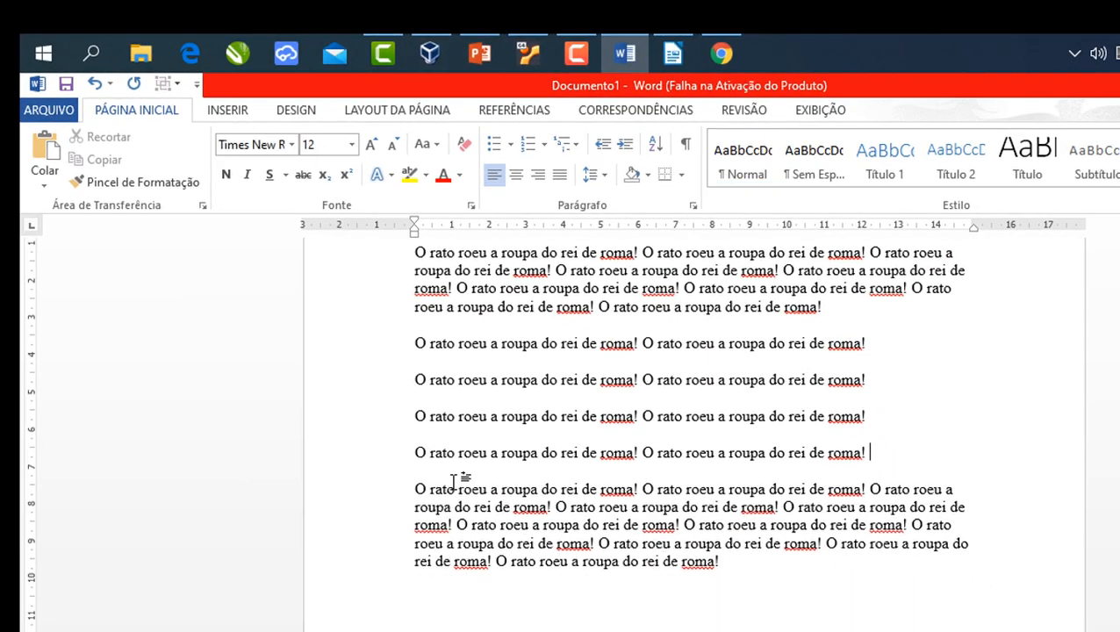
- Examine Word's home, insert, design and page layout tools for comparison with Writer's
{"action": "left_click_drag", "start_coordinate": [665, 566], "coordinate": [375, 221]}
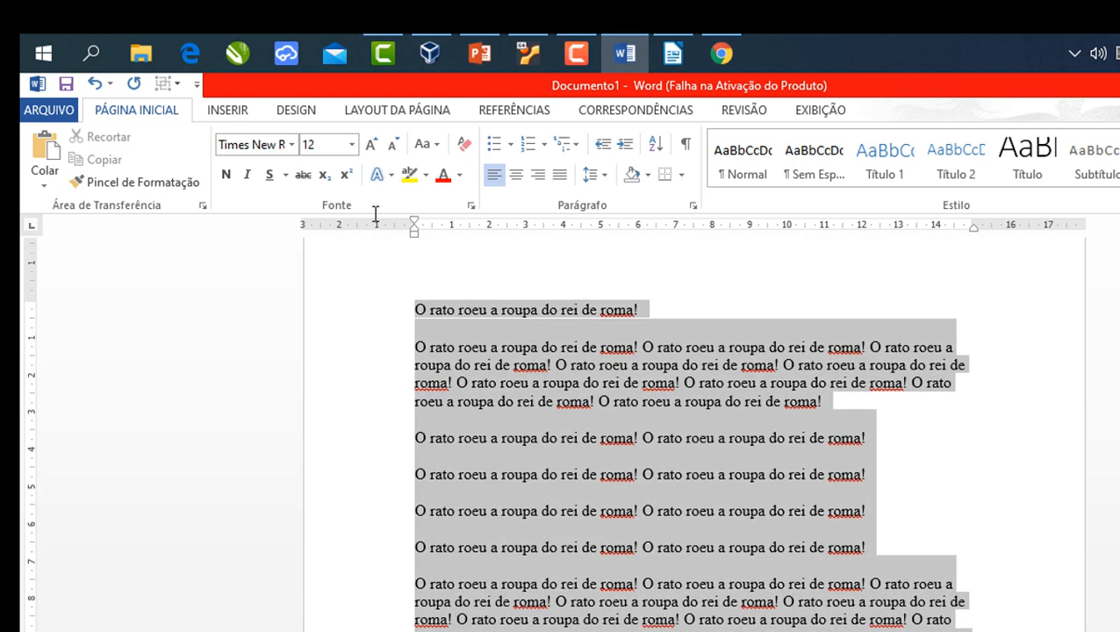
{"action": "left_click", "coordinate": [377, 543]}
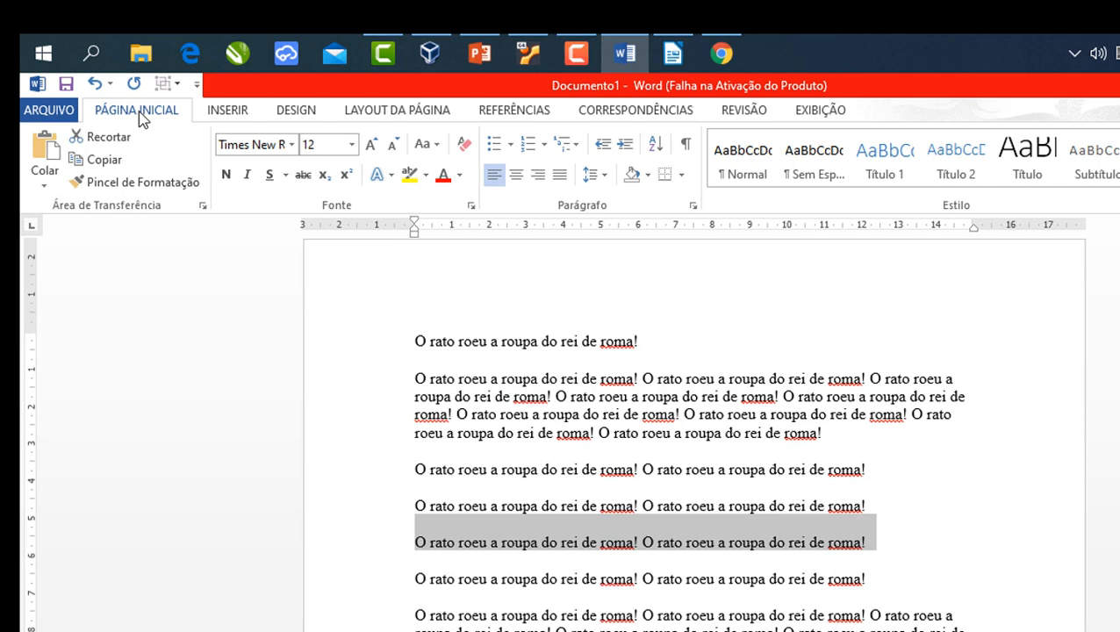
{"action": "scroll", "coordinate": [513, 186], "scroll_direction": "down", "scroll_amount": 1}
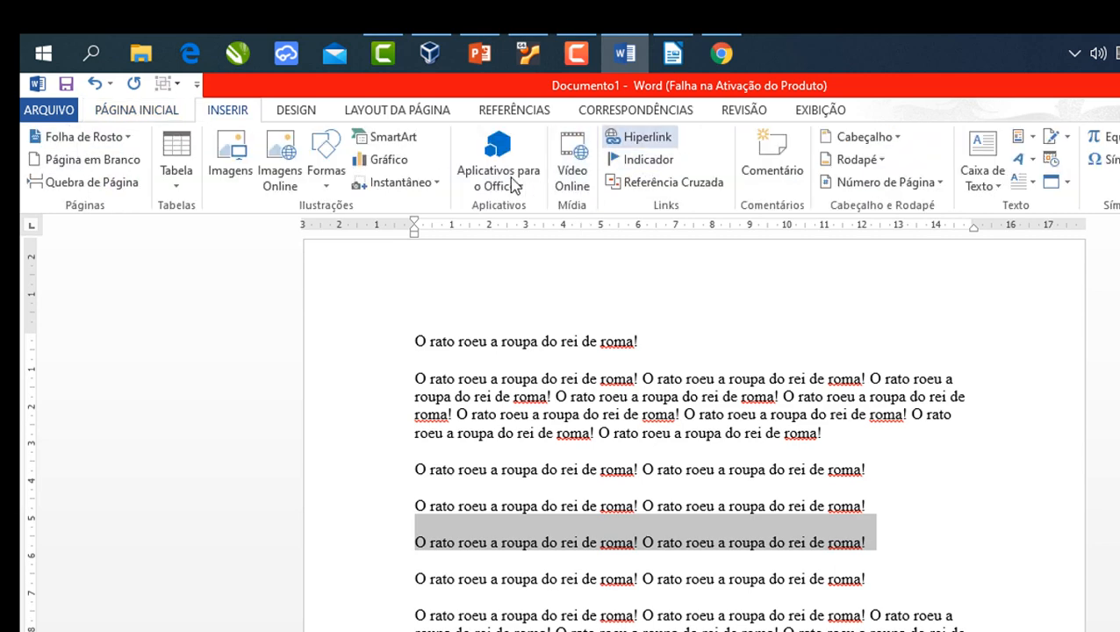
{"action": "left_click", "coordinate": [166, 114]}
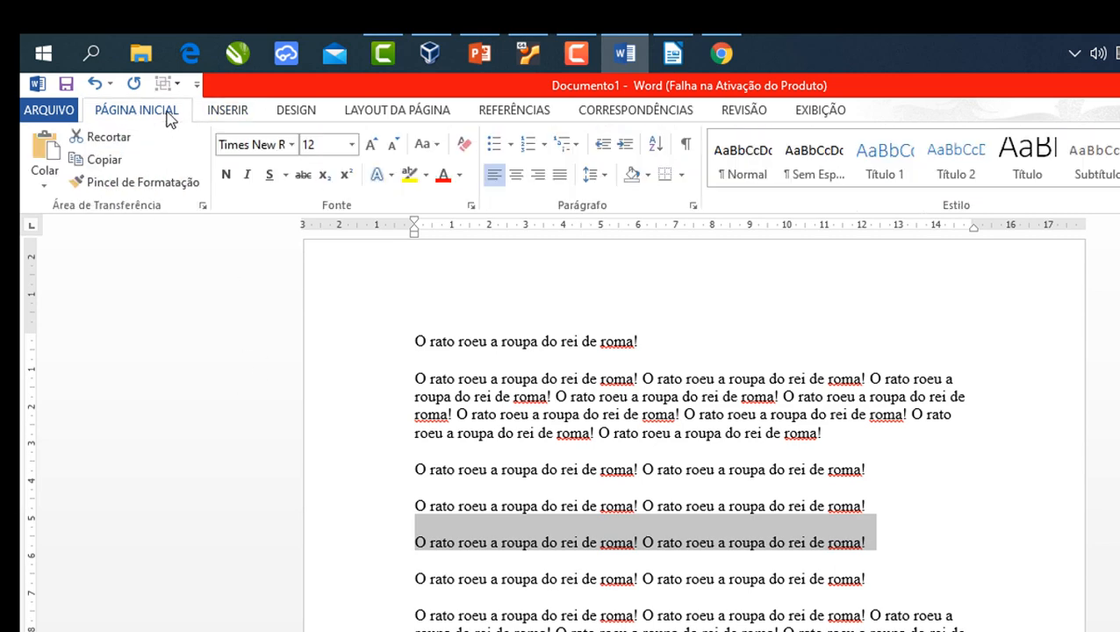
{"action": "left_click", "coordinate": [219, 111]}
{"action": "left_click", "coordinate": [297, 114]}
{"action": "left_click", "coordinate": [376, 113]}
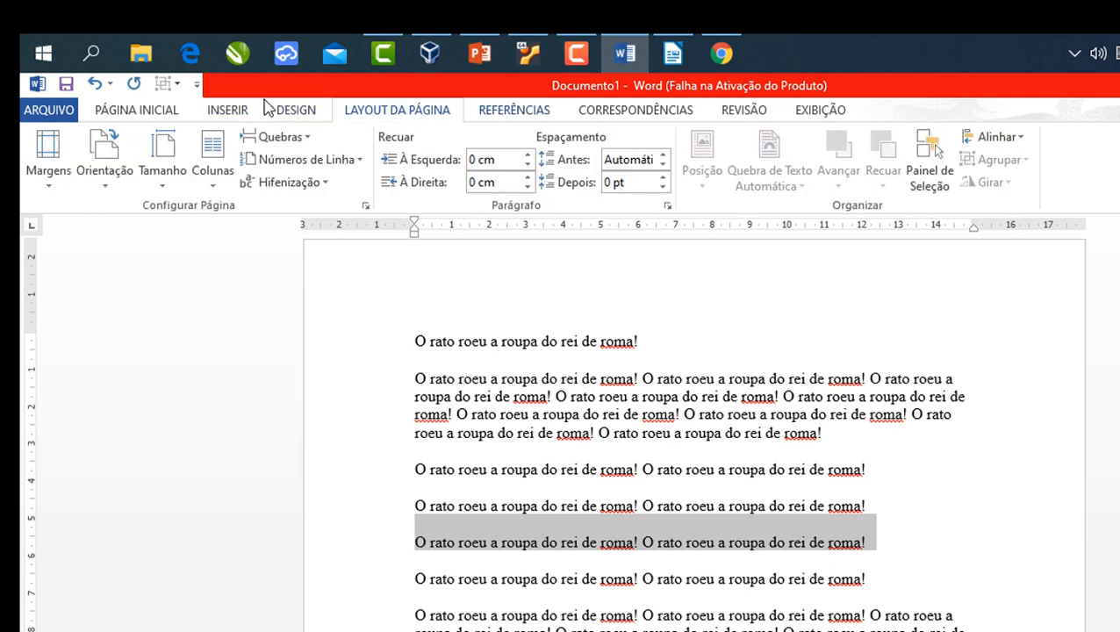
{"action": "scroll", "coordinate": [149, 113], "scroll_direction": "down", "scroll_amount": 1}
{"action": "left_click", "coordinate": [141, 114]}
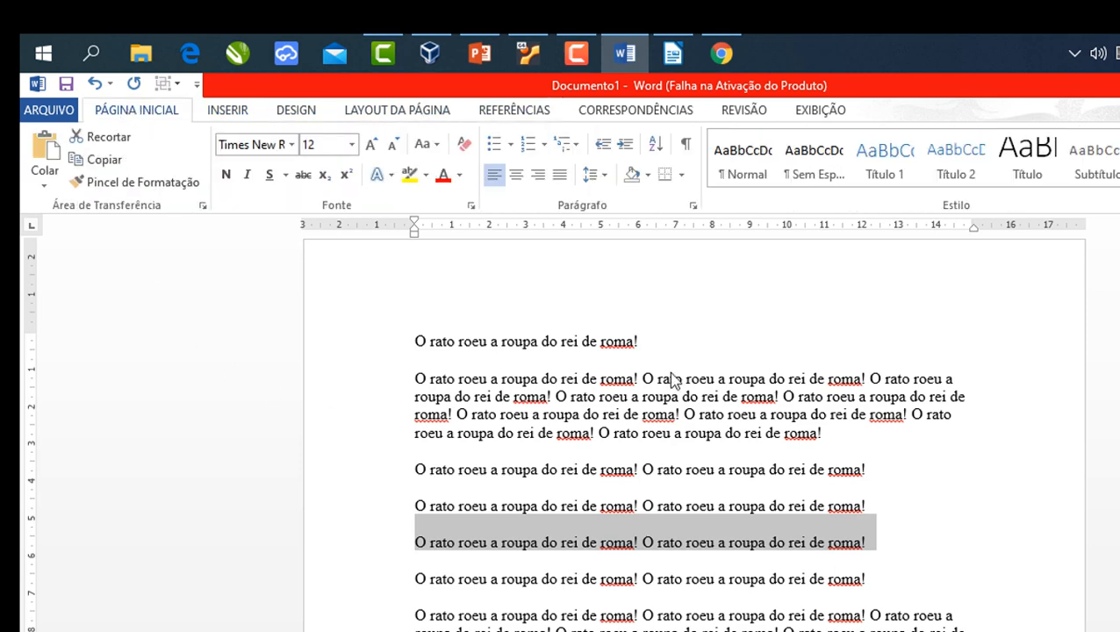
- Preview fonts such as Arial Black and Bernard MT Condensed on the whole text and apply Times New Roman
{"action": "left_click", "coordinate": [479, 377]}
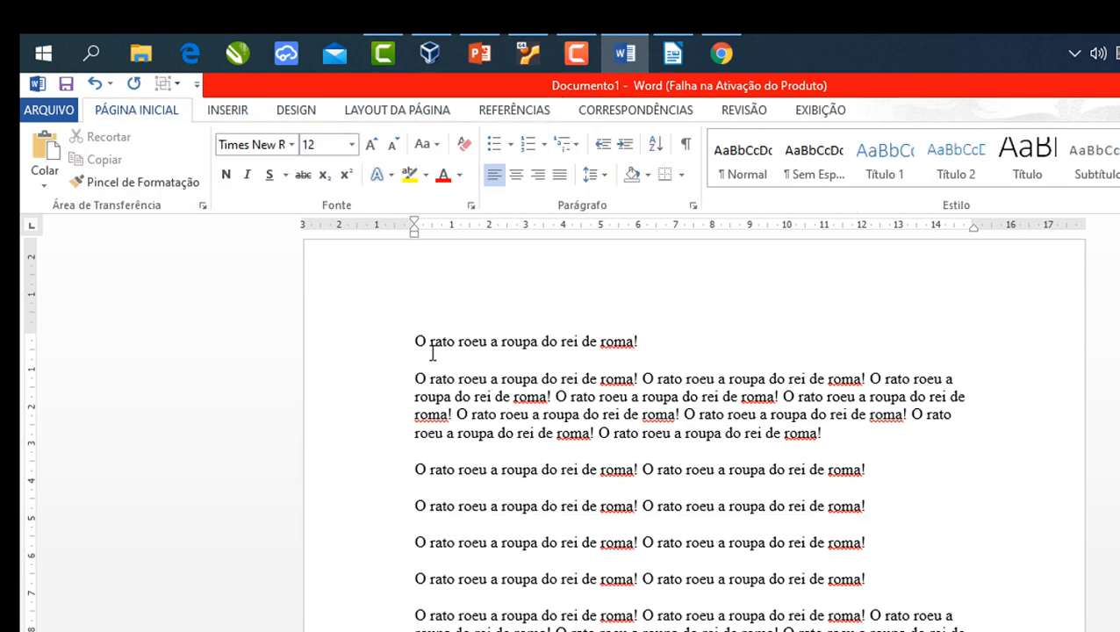
{"action": "key", "text": "ctrl+a"}
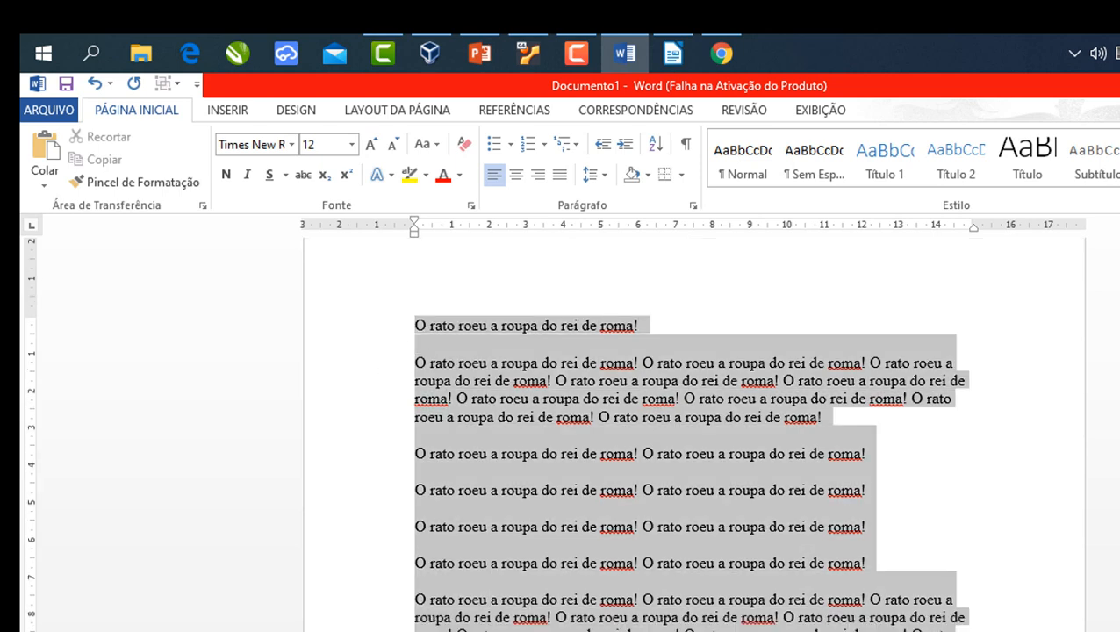
{"action": "scroll", "coordinate": [418, 360], "scroll_direction": "down", "scroll_amount": 1}
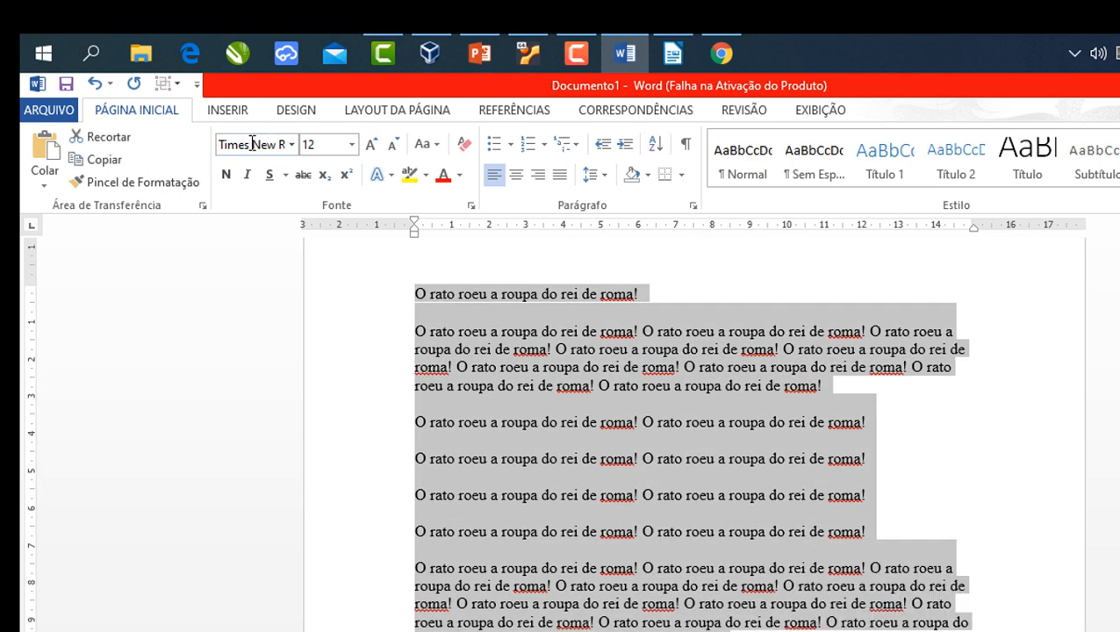
{"action": "left_click", "coordinate": [291, 144]}
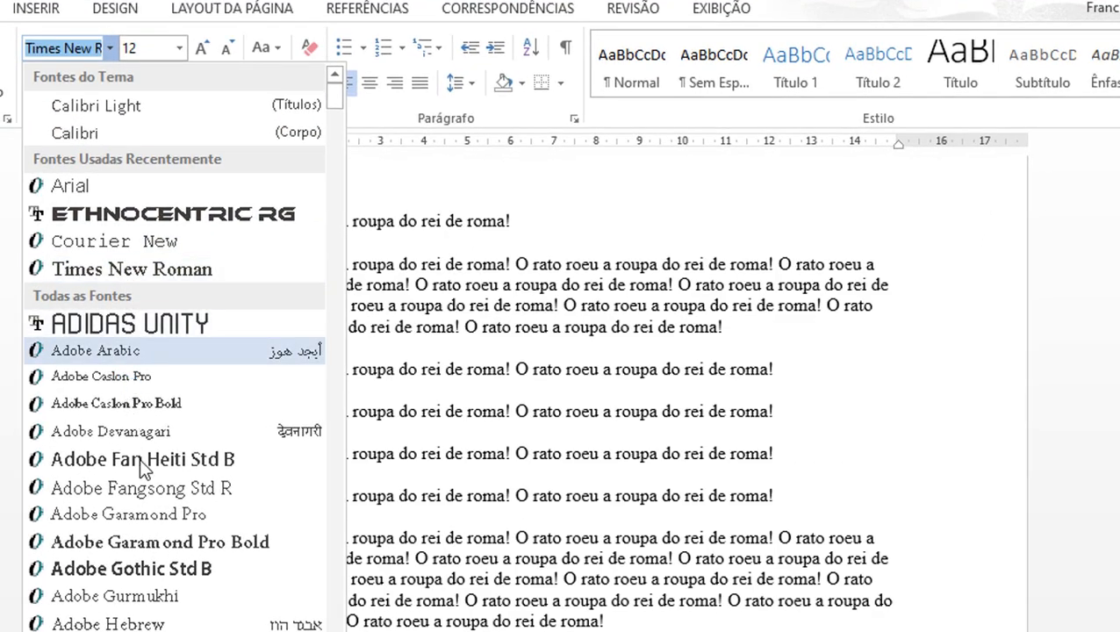
{"action": "scroll", "coordinate": [143, 470], "scroll_direction": "down", "scroll_amount": 3}
{"action": "scroll", "coordinate": [158, 570], "scroll_direction": "down", "scroll_amount": 1}
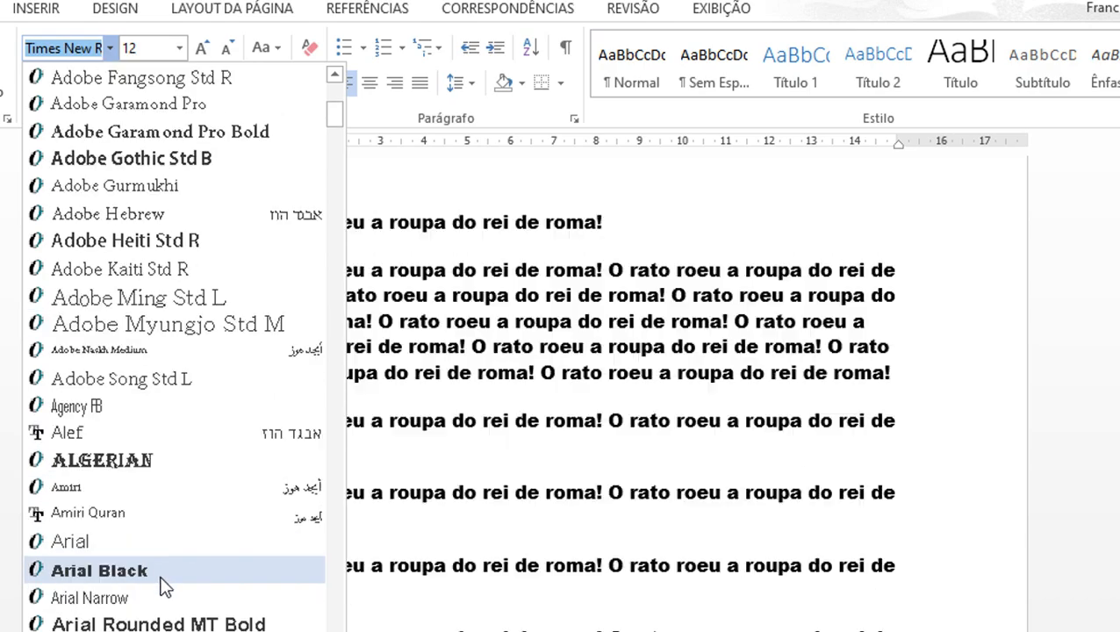
{"action": "scroll", "coordinate": [131, 581], "scroll_direction": "down", "scroll_amount": 1}
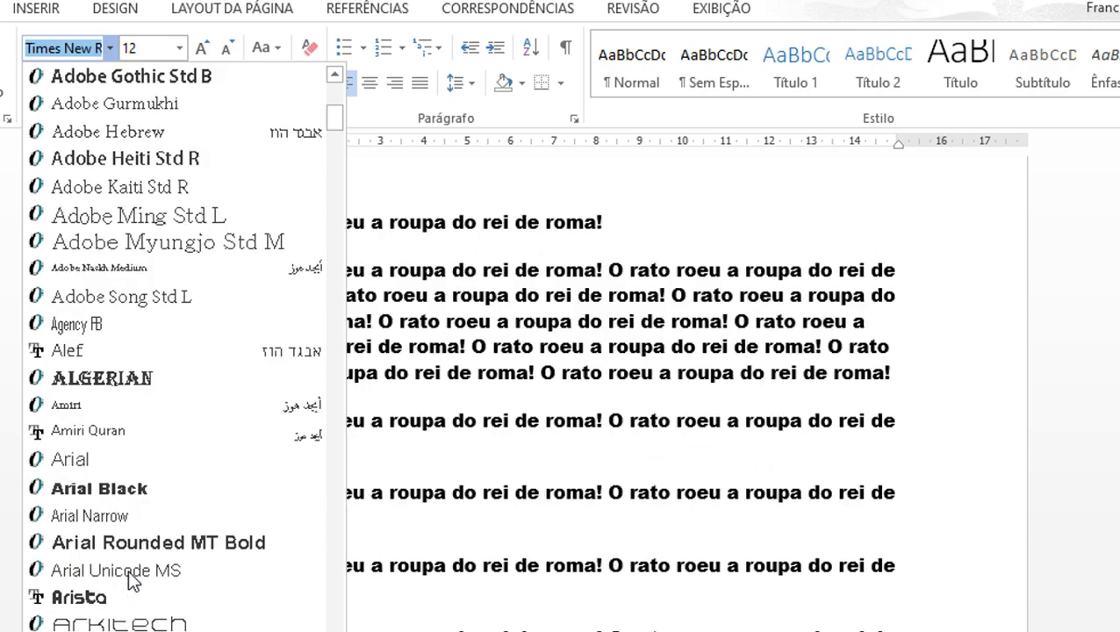
{"action": "scroll", "coordinate": [132, 581], "scroll_direction": "down", "scroll_amount": 1}
{"action": "scroll", "coordinate": [136, 597], "scroll_direction": "down", "scroll_amount": 2}
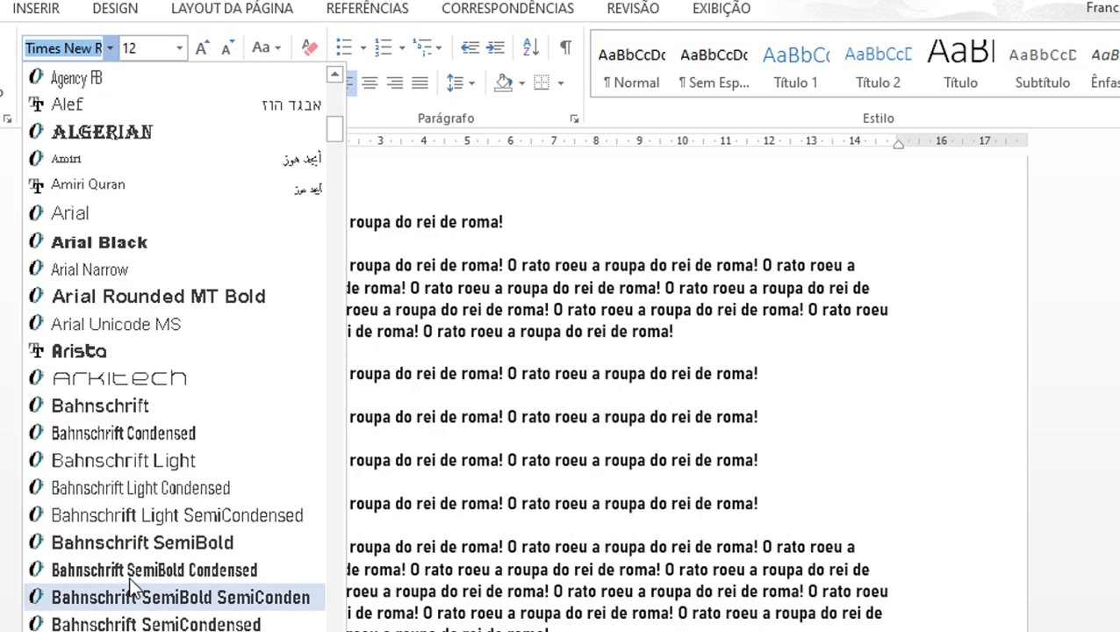
{"action": "scroll", "coordinate": [136, 592], "scroll_direction": "down", "scroll_amount": 5}
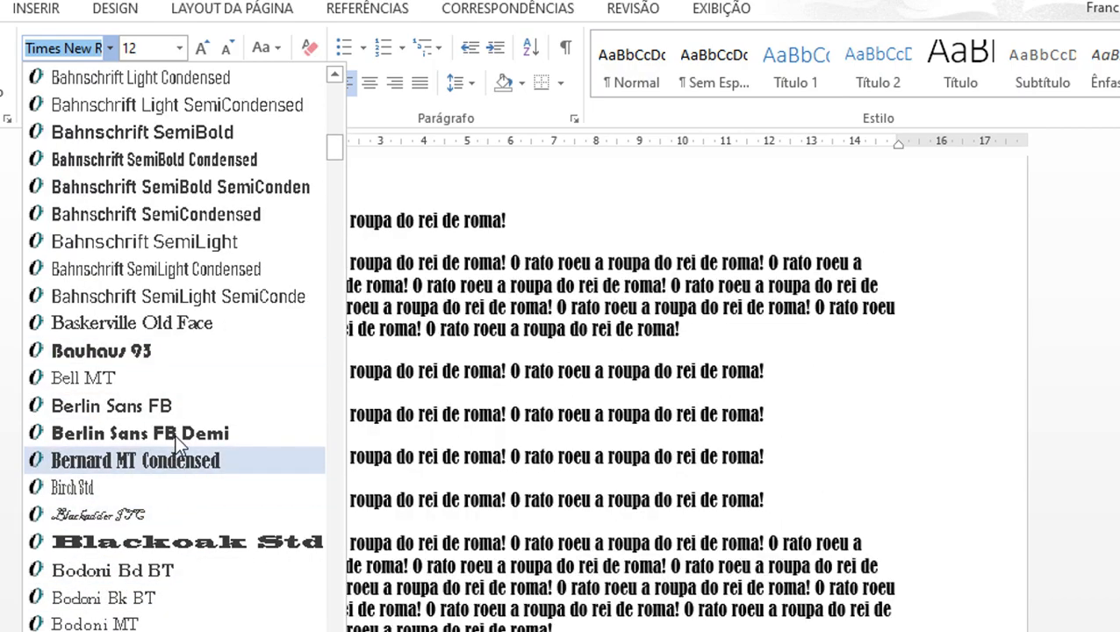
{"action": "scroll", "coordinate": [187, 357], "scroll_direction": "up", "scroll_amount": 10}
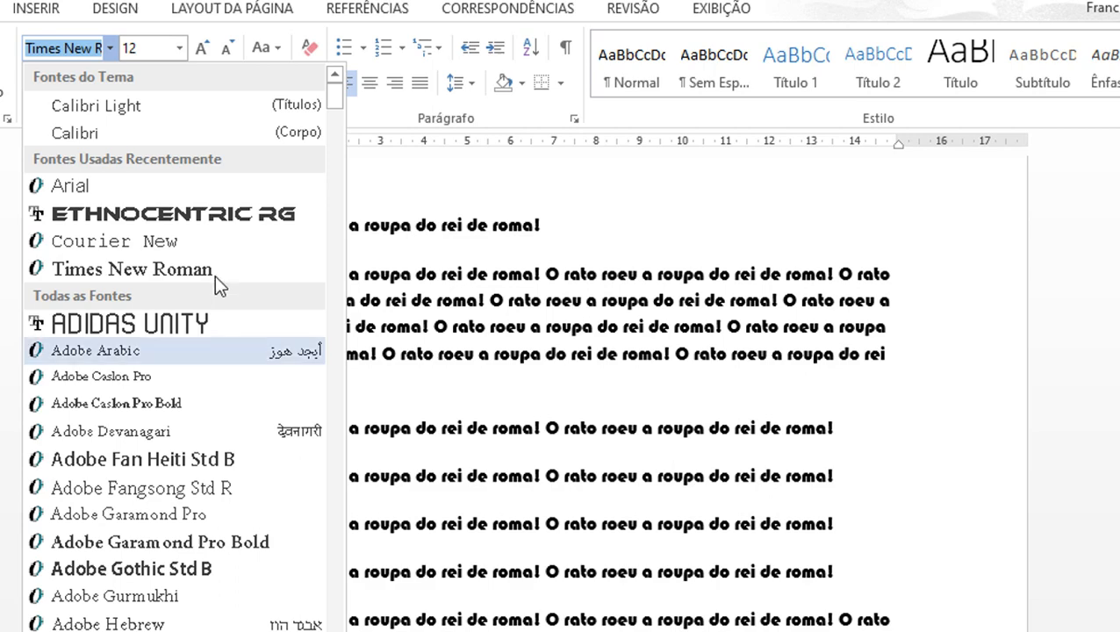
{"action": "left_click", "coordinate": [198, 268]}
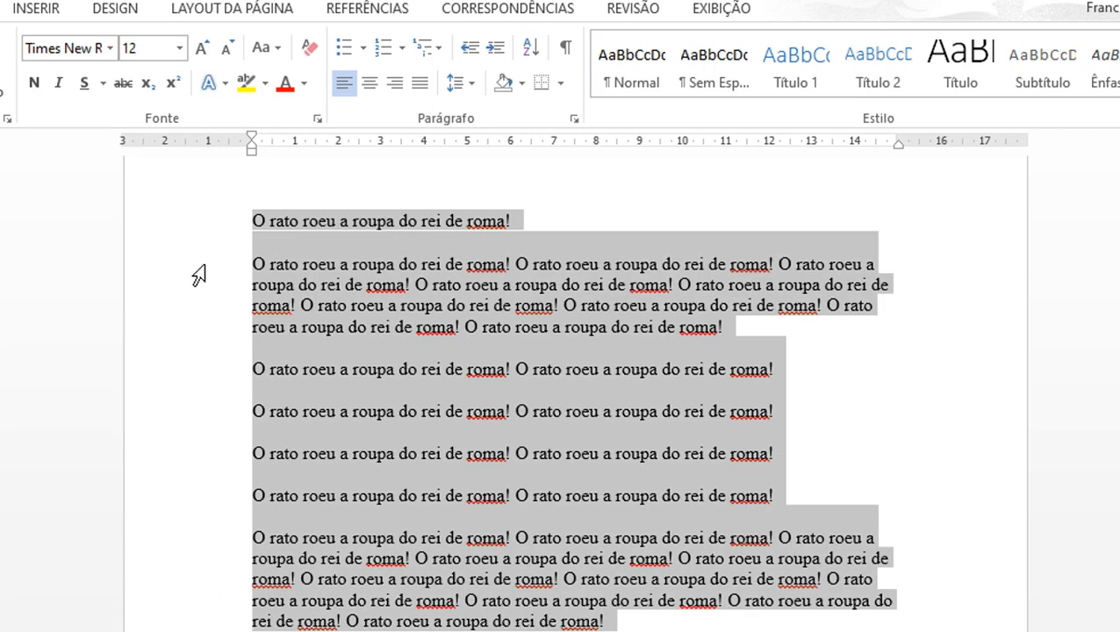
- Try font sizes 22 and 16 on the whole text and set it back to 12
{"action": "left_click", "coordinate": [179, 48]}
{"action": "left_click", "coordinate": [146, 278]}
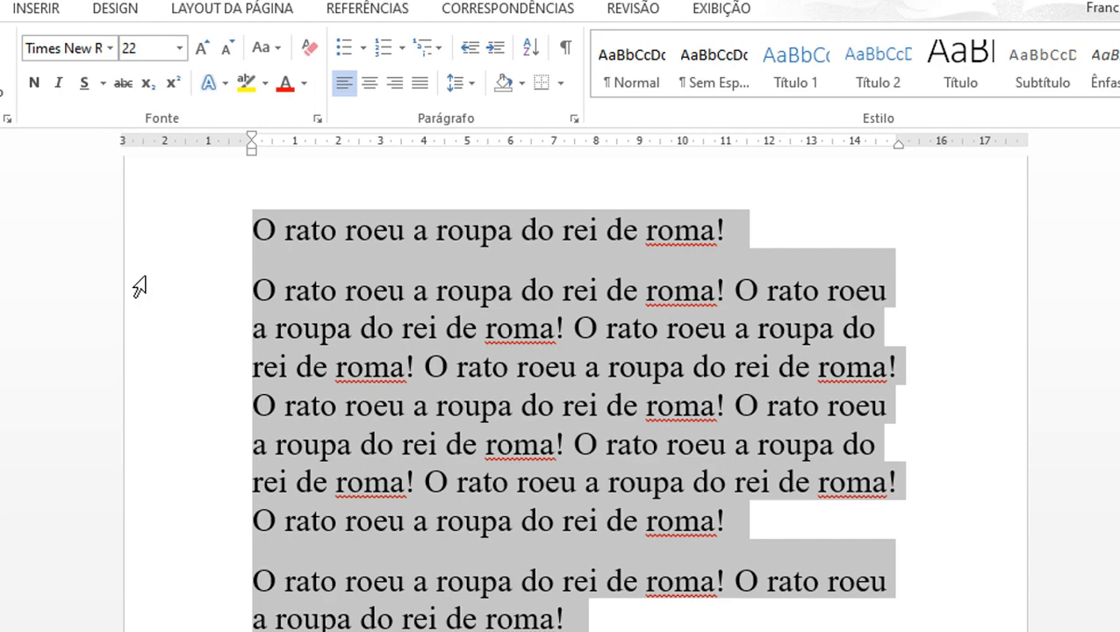
{"action": "left_click", "coordinate": [179, 47]}
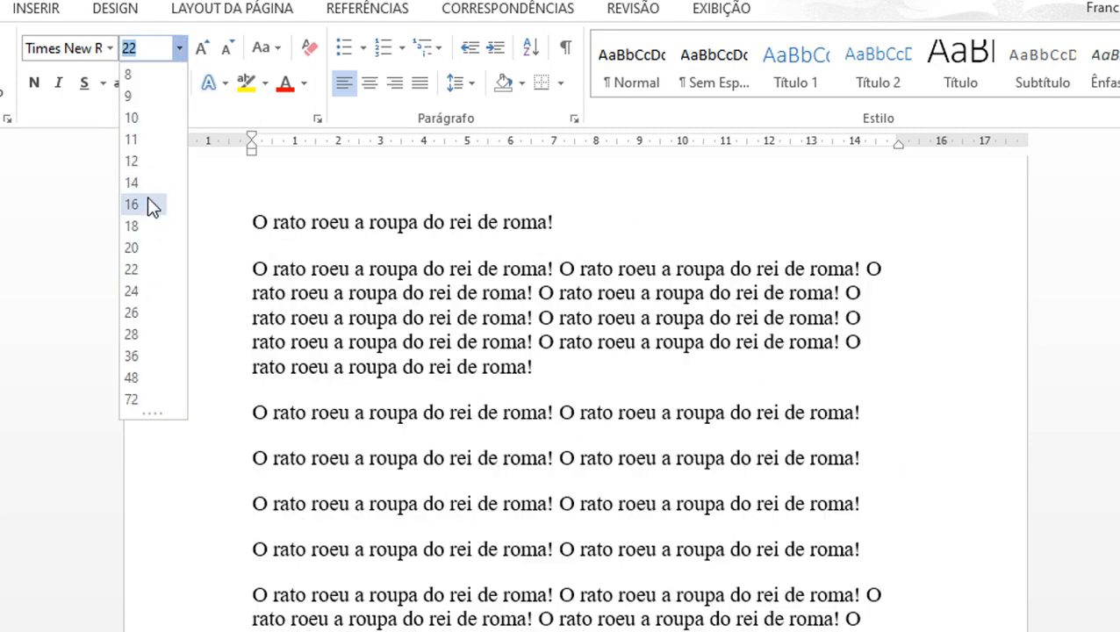
{"action": "left_click", "coordinate": [150, 203]}
{"action": "left_click", "coordinate": [179, 47]}
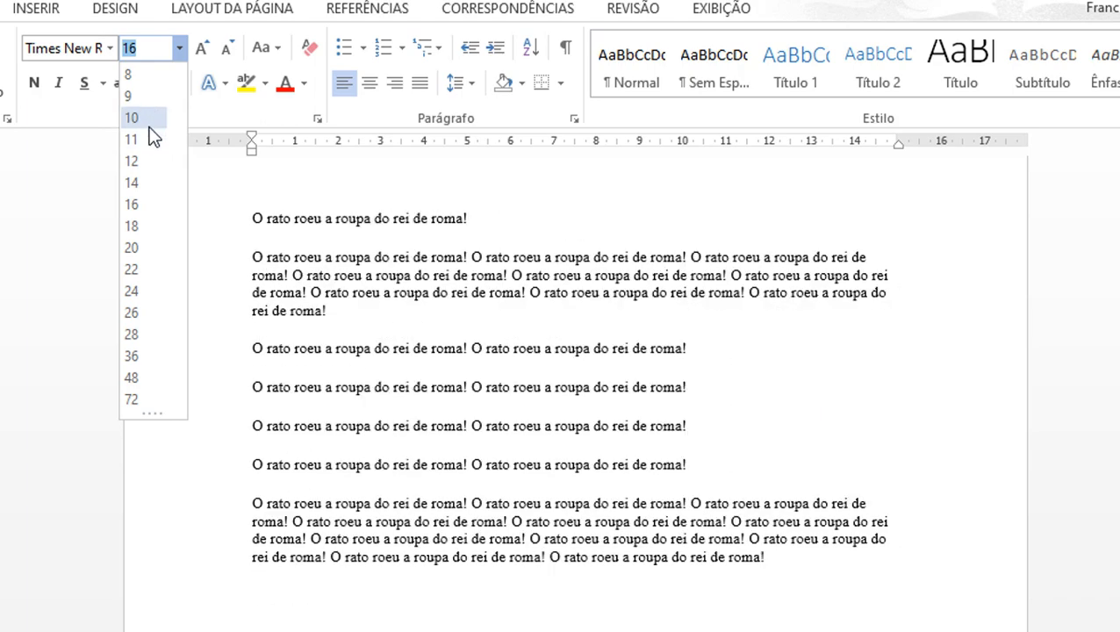
{"action": "left_click", "coordinate": [154, 161]}
{"action": "triple_click", "coordinate": [151, 171]}
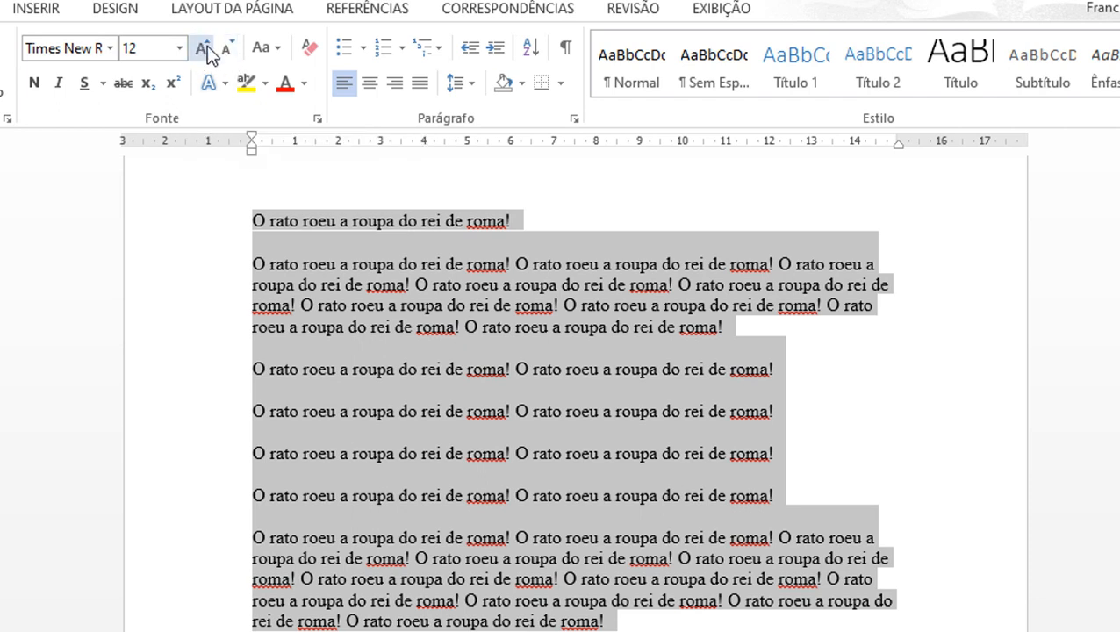
- Make the first one-line paragraph below the first long paragraph bold
{"action": "left_click", "coordinate": [369, 410]}
{"action": "left_click_drag", "start_coordinate": [228, 380], "coordinate": [759, 366]}
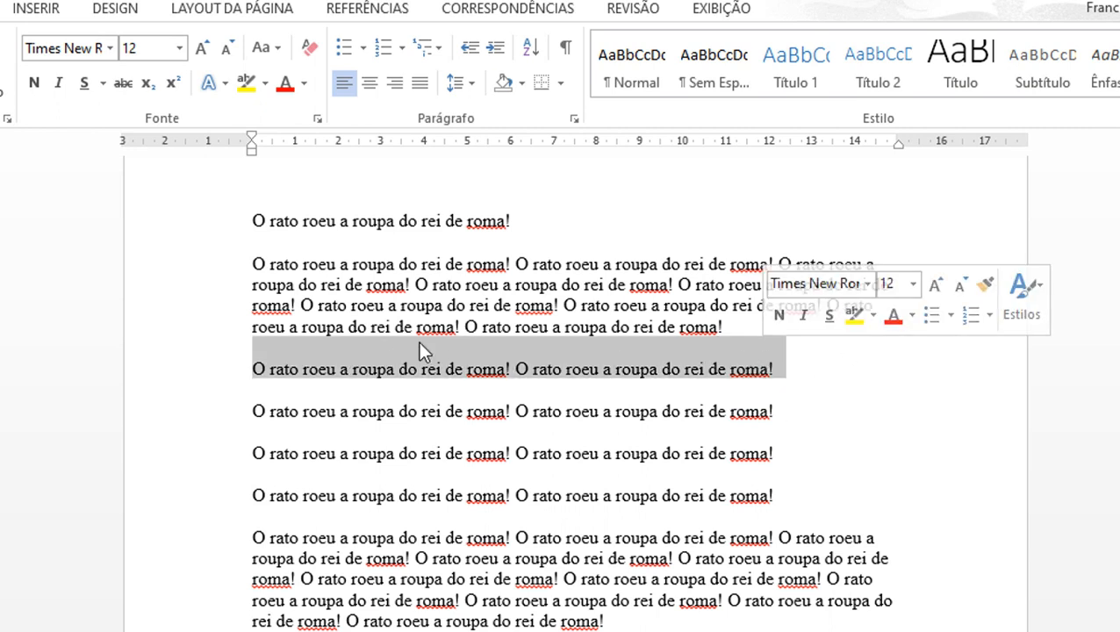
{"action": "left_click", "coordinate": [33, 82]}
{"action": "left_click", "coordinate": [367, 396]}
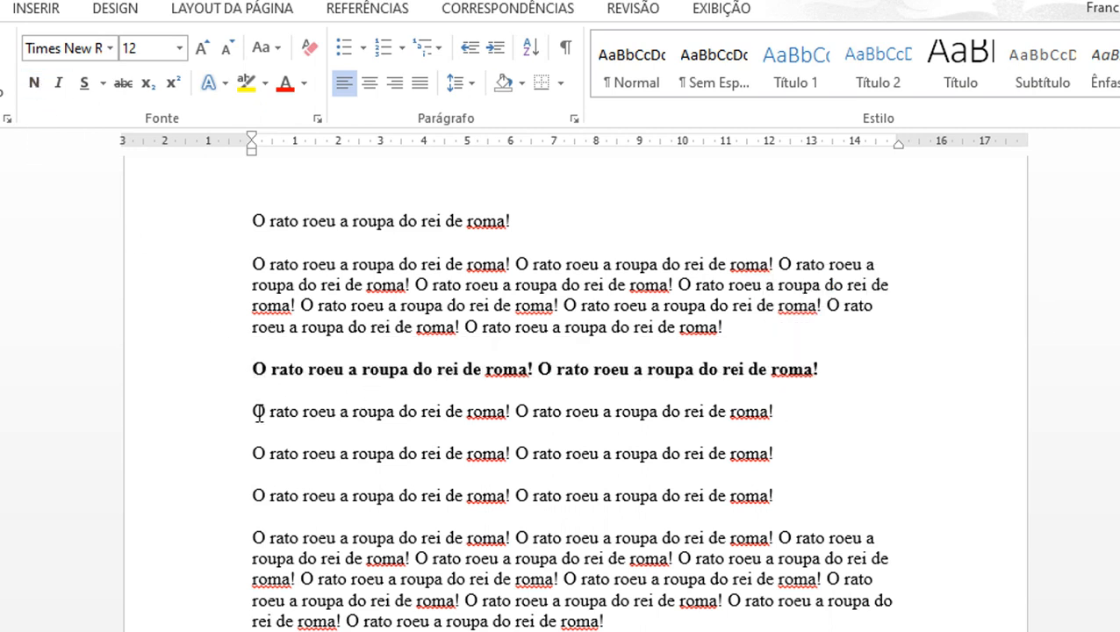
- Italicize the one-line paragraph directly below the bold one
{"action": "left_click_drag", "start_coordinate": [255, 409], "coordinate": [784, 413]}
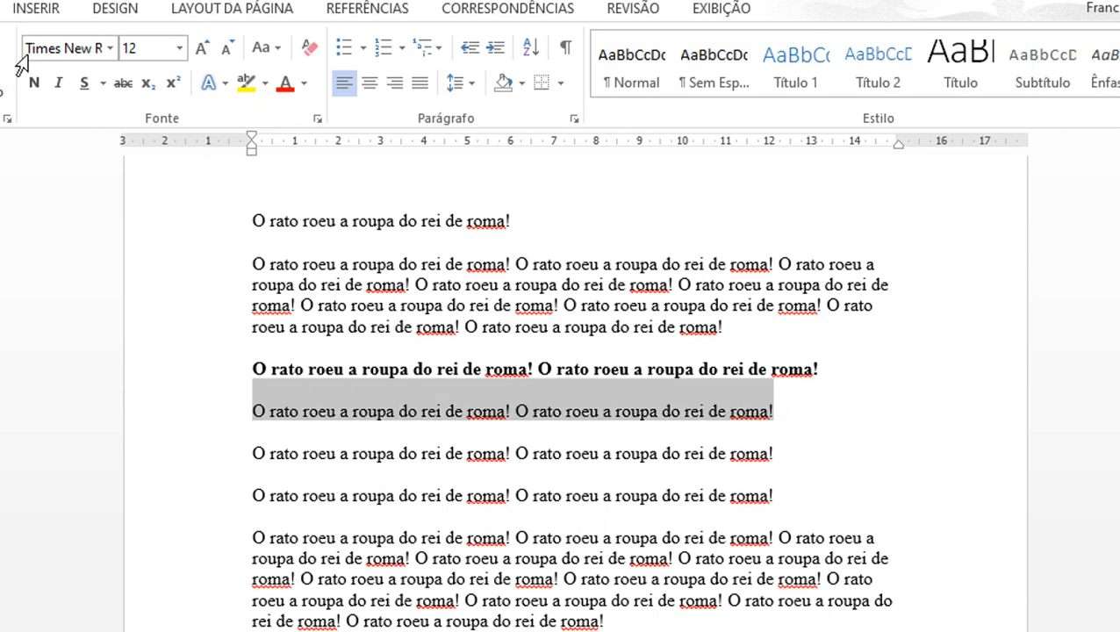
{"action": "left_click", "coordinate": [58, 82]}
{"action": "left_click", "coordinate": [337, 493]}
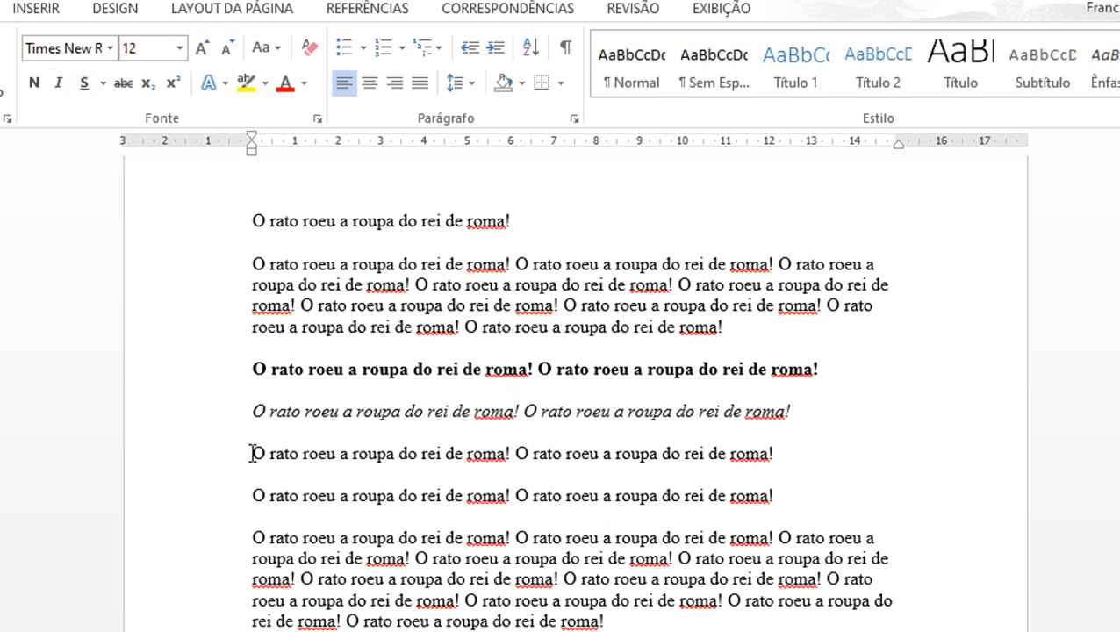
- Underline the third one-line paragraph, directly below the italic one
{"action": "left_click_drag", "start_coordinate": [252, 453], "coordinate": [857, 498]}
{"action": "left_click_drag", "start_coordinate": [786, 461], "coordinate": [777, 458]}
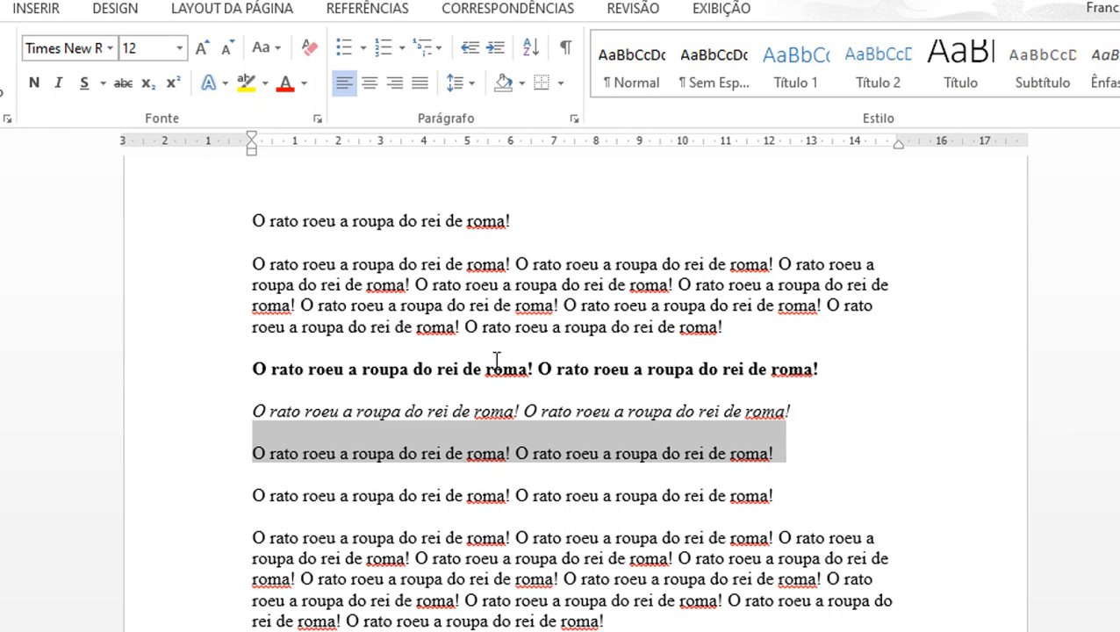
{"action": "left_click", "coordinate": [84, 85]}
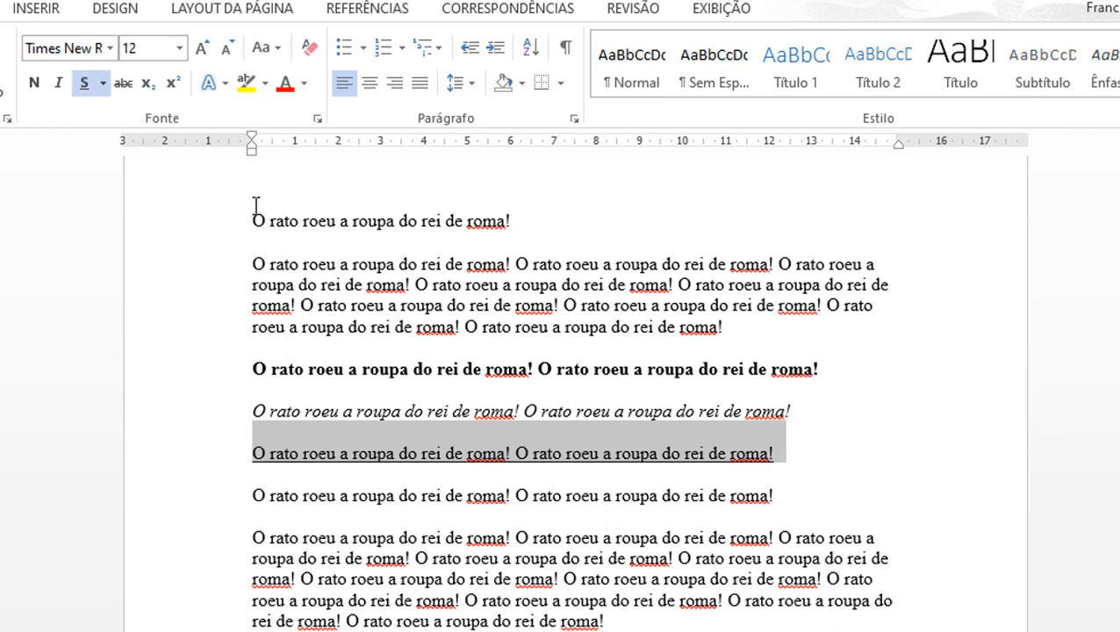
{"action": "left_click", "coordinate": [550, 411]}
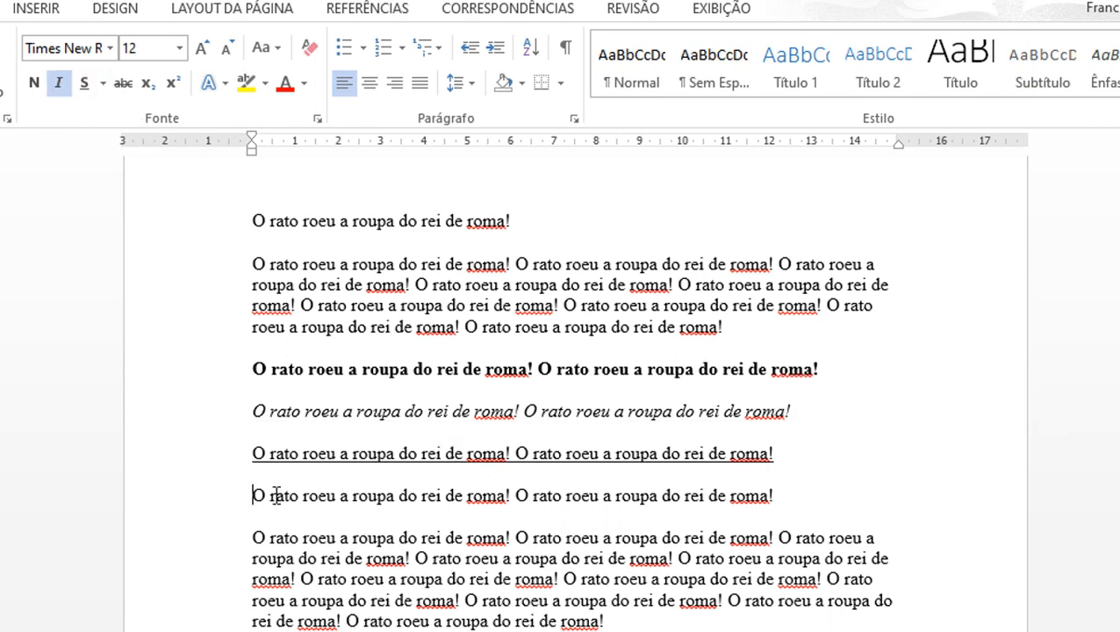
- Apply strikethrough to the fourth one-line paragraph, directly below the underlined one
{"action": "left_click_drag", "start_coordinate": [275, 495], "coordinate": [781, 477]}
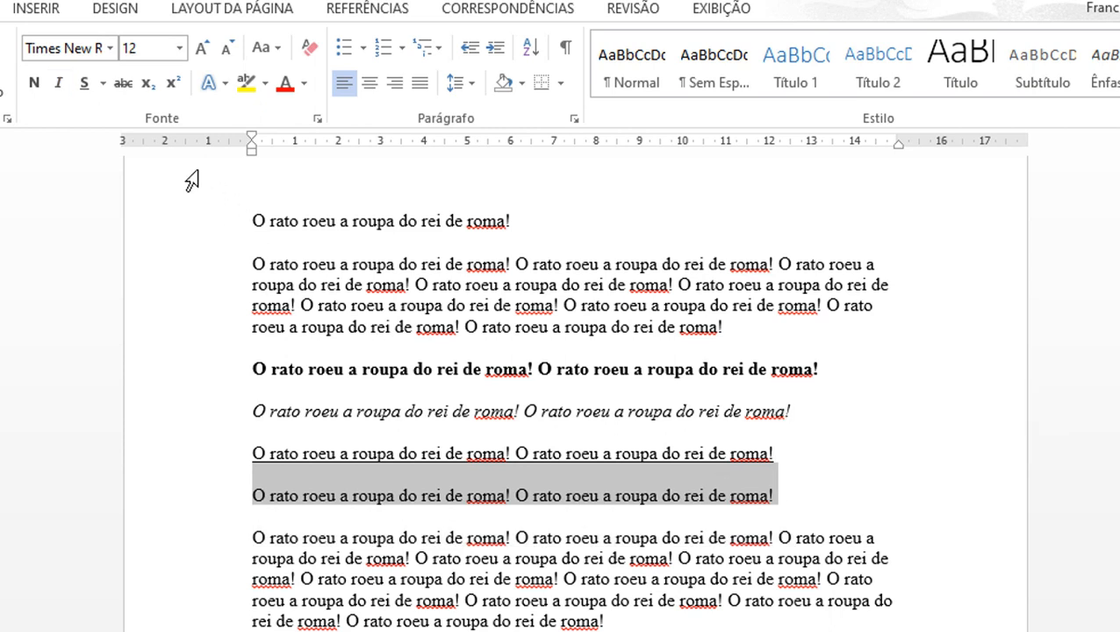
{"action": "left_click", "coordinate": [122, 85]}
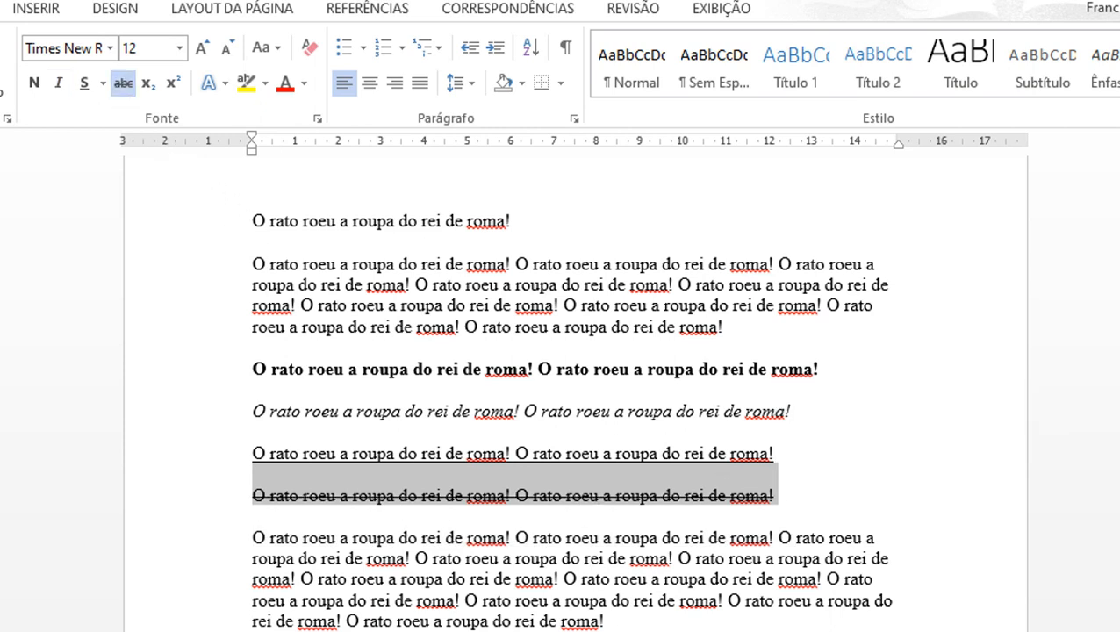
{"action": "left_click", "coordinate": [615, 629]}
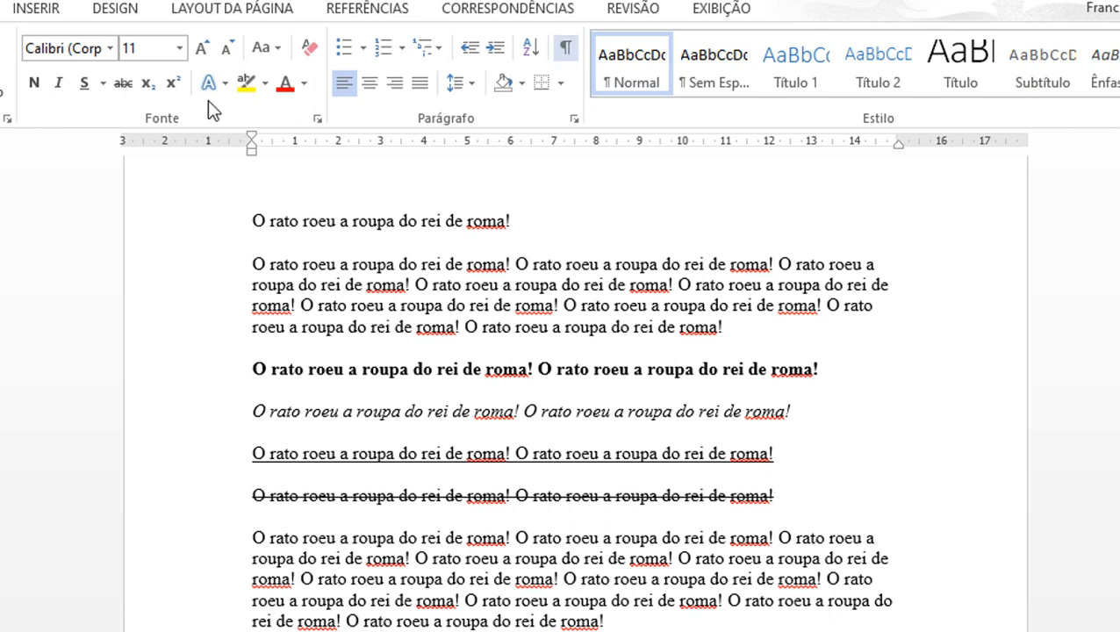
- Try switching subscript on and off and turning on superscript in the empty paragraph after the text
{"action": "left_click", "coordinate": [150, 87]}
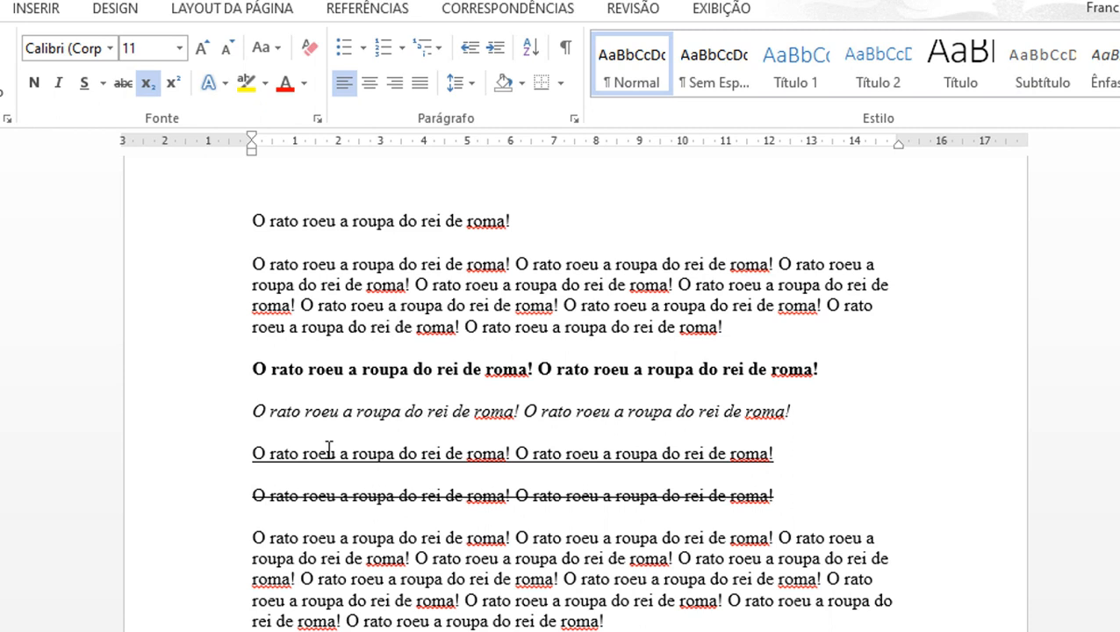
{"action": "left_click", "coordinate": [151, 91]}
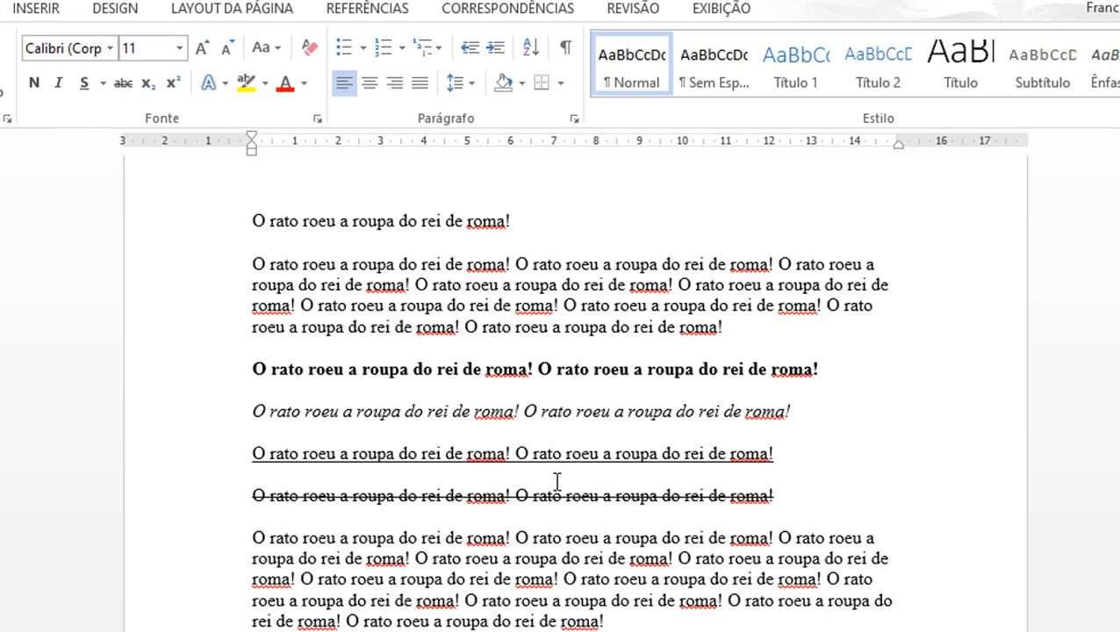
{"action": "left_click", "coordinate": [174, 84]}
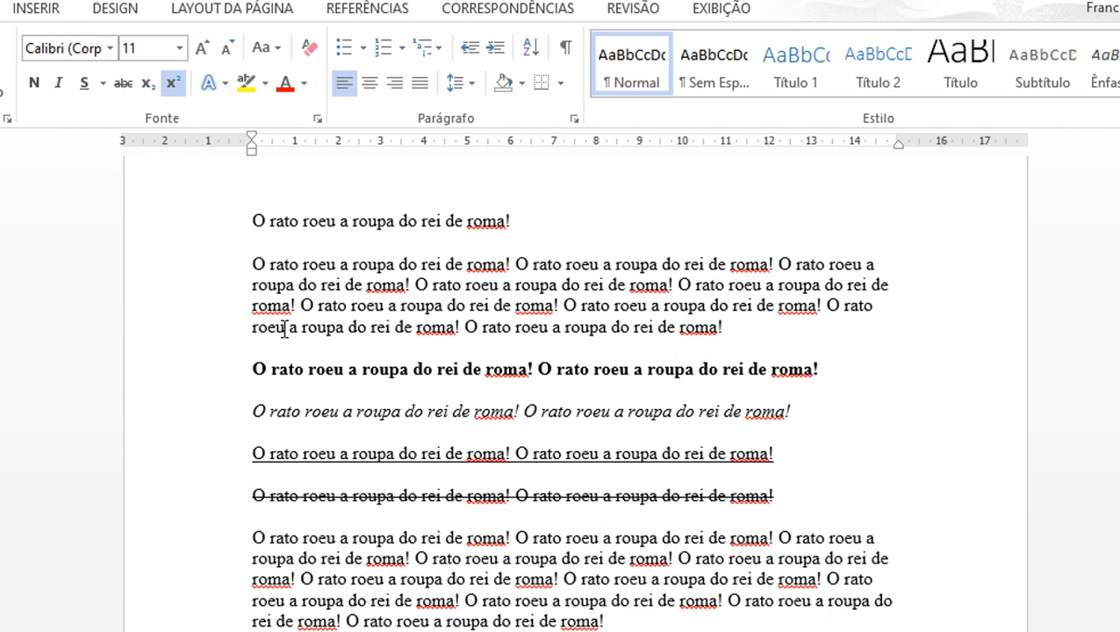
- Select the whole text and preview the available text effects without applying one
{"action": "key", "text": "ctrl+a"}
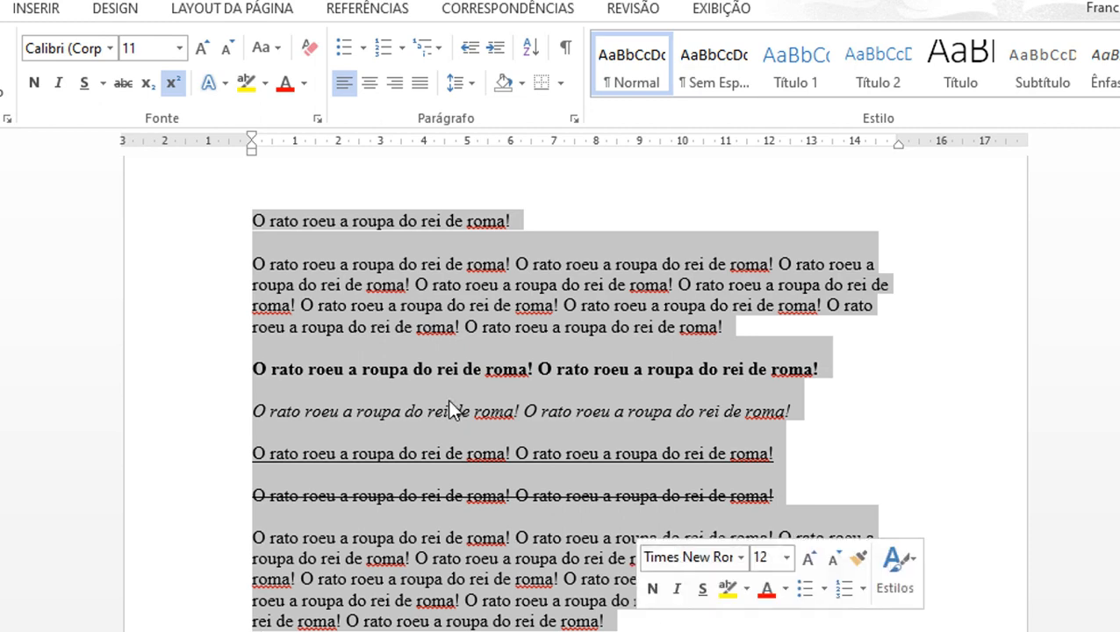
{"action": "left_click", "coordinate": [228, 88]}
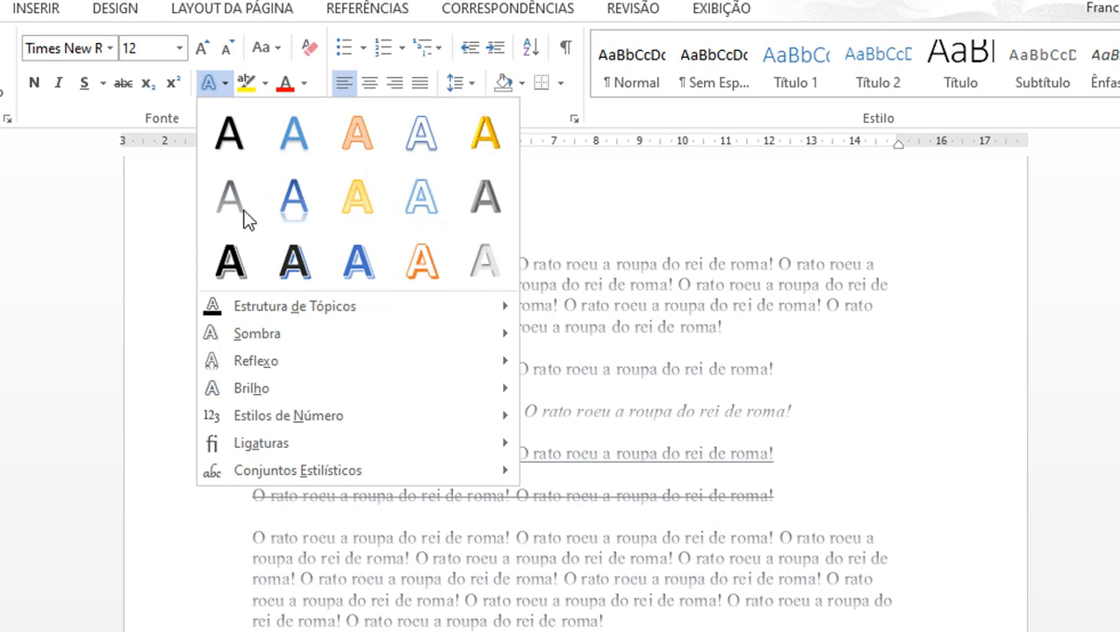
{"action": "left_click", "coordinate": [652, 625]}
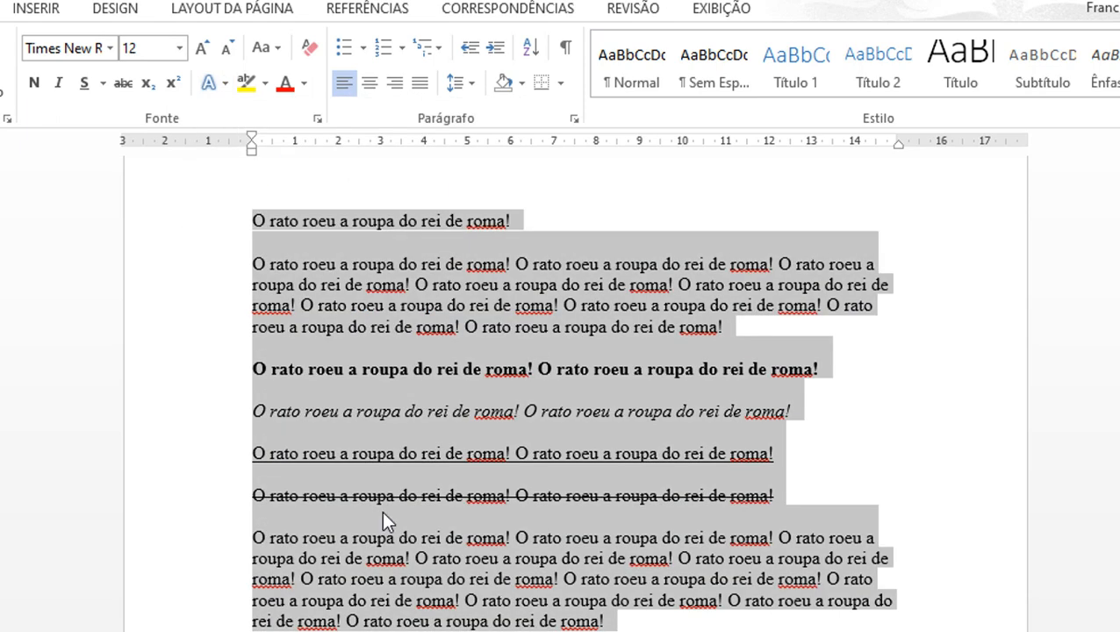
- Convert the whole text to uppercase and return it to sentence case
{"action": "left_click", "coordinate": [266, 53]}
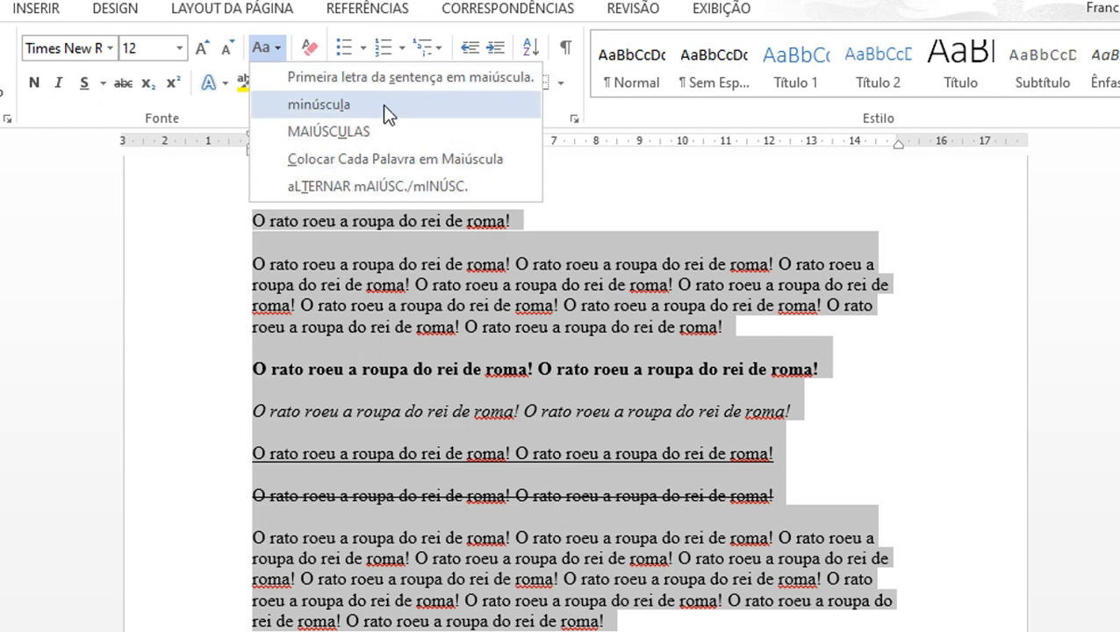
{"action": "left_click", "coordinate": [416, 133]}
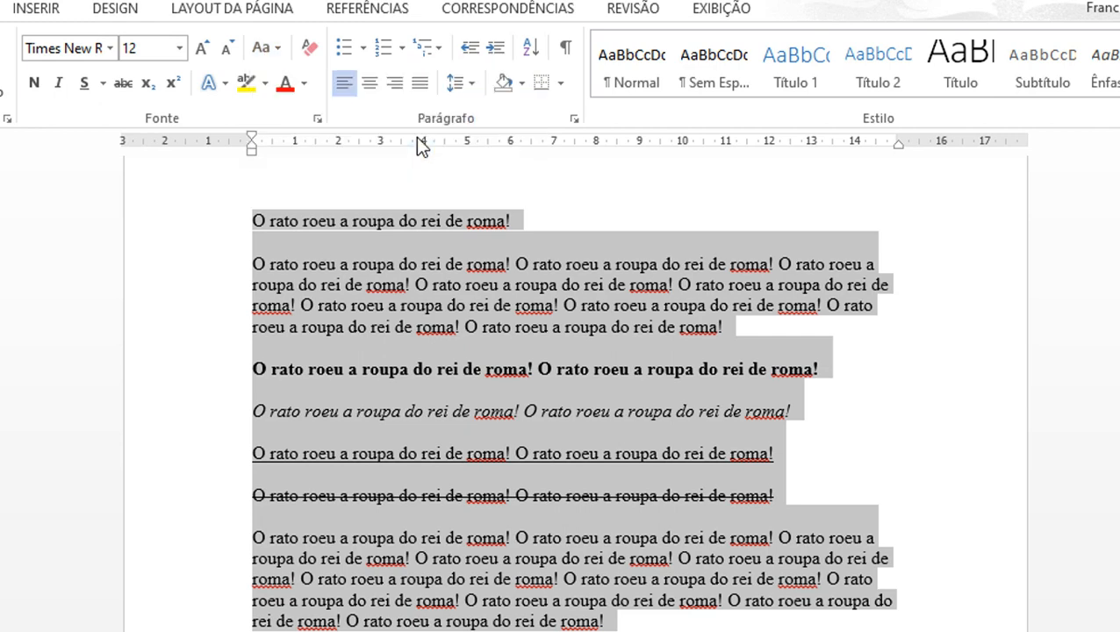
{"action": "left_click", "coordinate": [275, 50]}
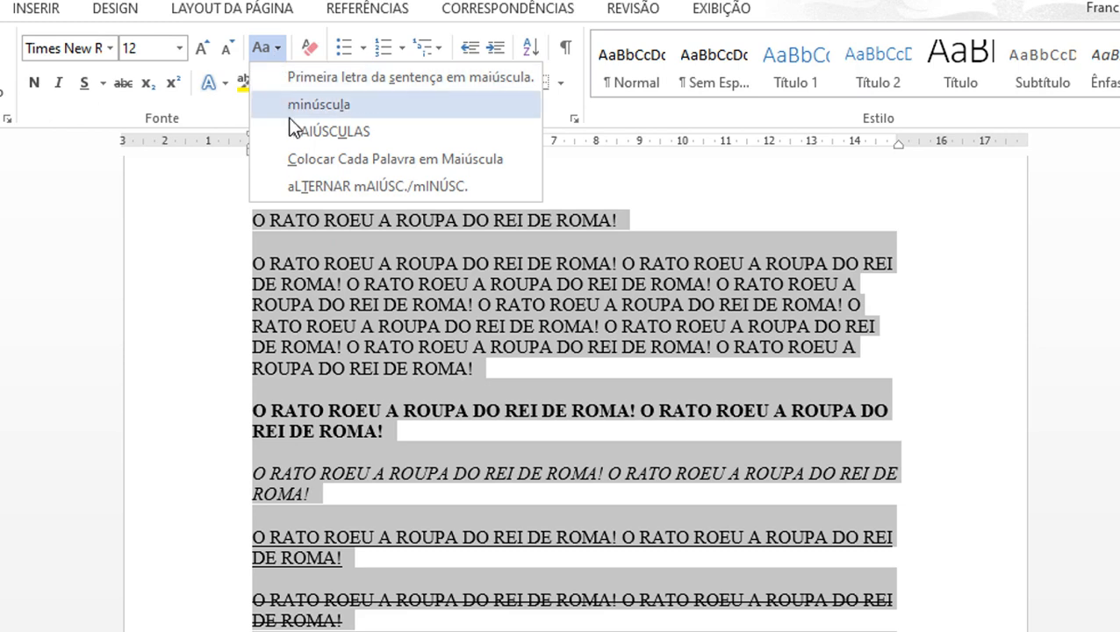
{"action": "left_click", "coordinate": [312, 86]}
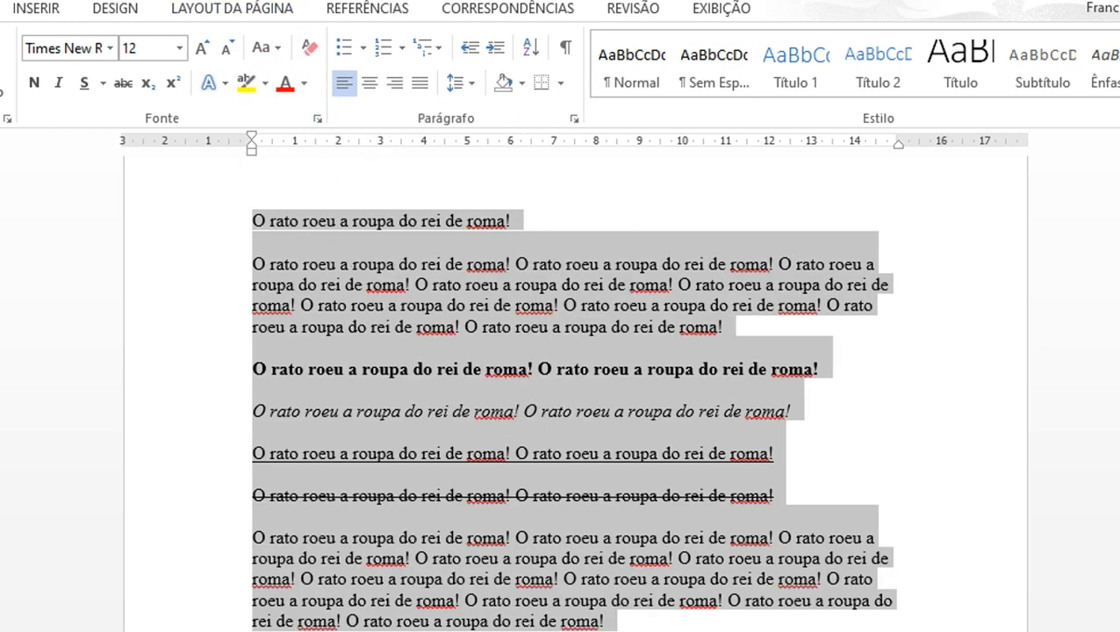
- Highlight the whole text in yellow and remove the highlighting again with the no-colour option
{"action": "left_click", "coordinate": [264, 83]}
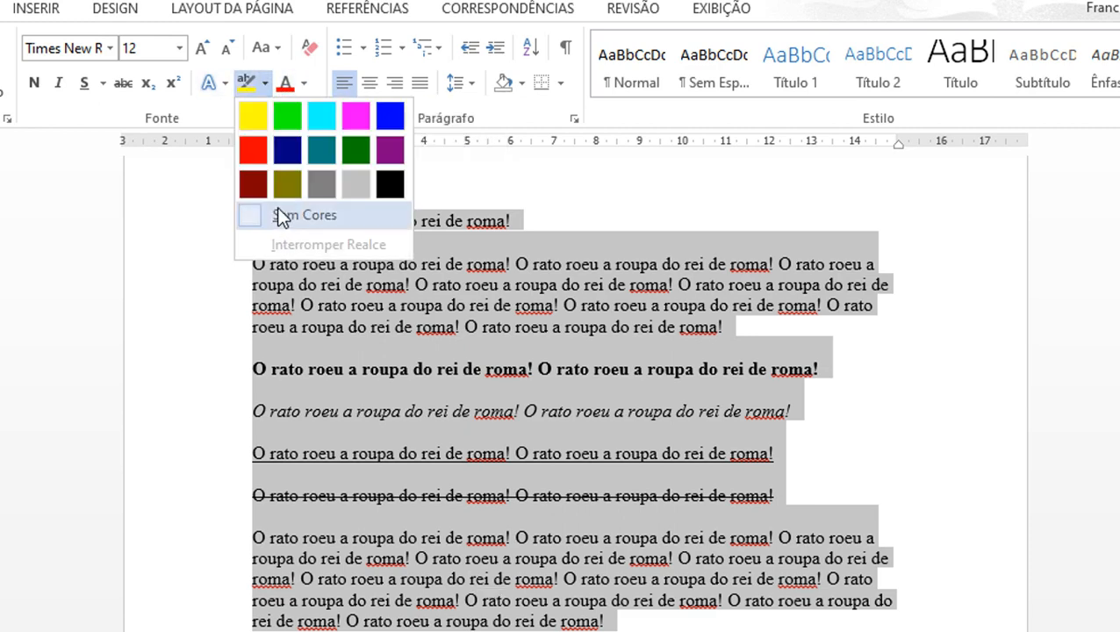
{"action": "left_click", "coordinate": [250, 112]}
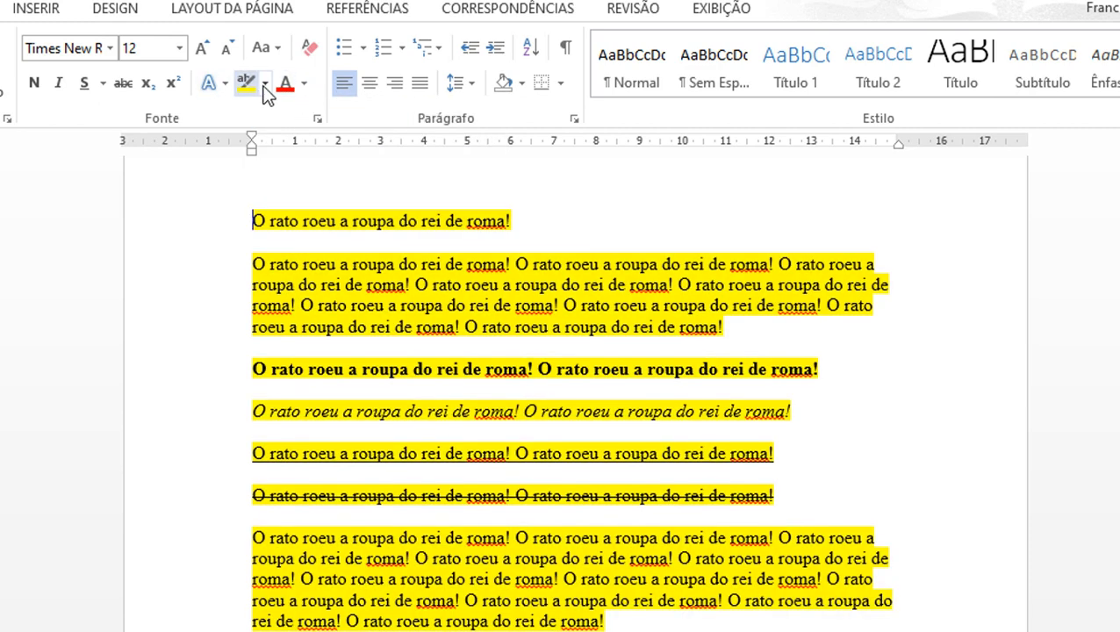
{"action": "left_click", "coordinate": [264, 85]}
{"action": "left_click", "coordinate": [311, 215]}
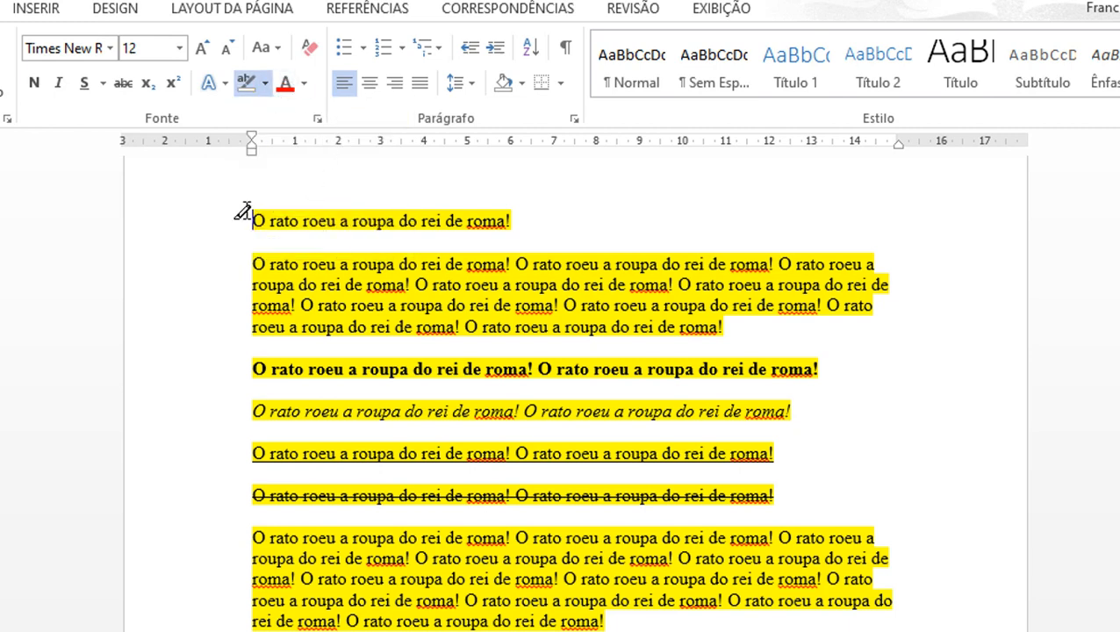
{"action": "mouse_move", "coordinate": [250, 218]}
{"action": "left_mouse_down"}
{"action": "mouse_move", "coordinate": [349, 449]}
{"action": "mouse_move", "coordinate": [614, 628]}
{"action": "left_mouse_up"}
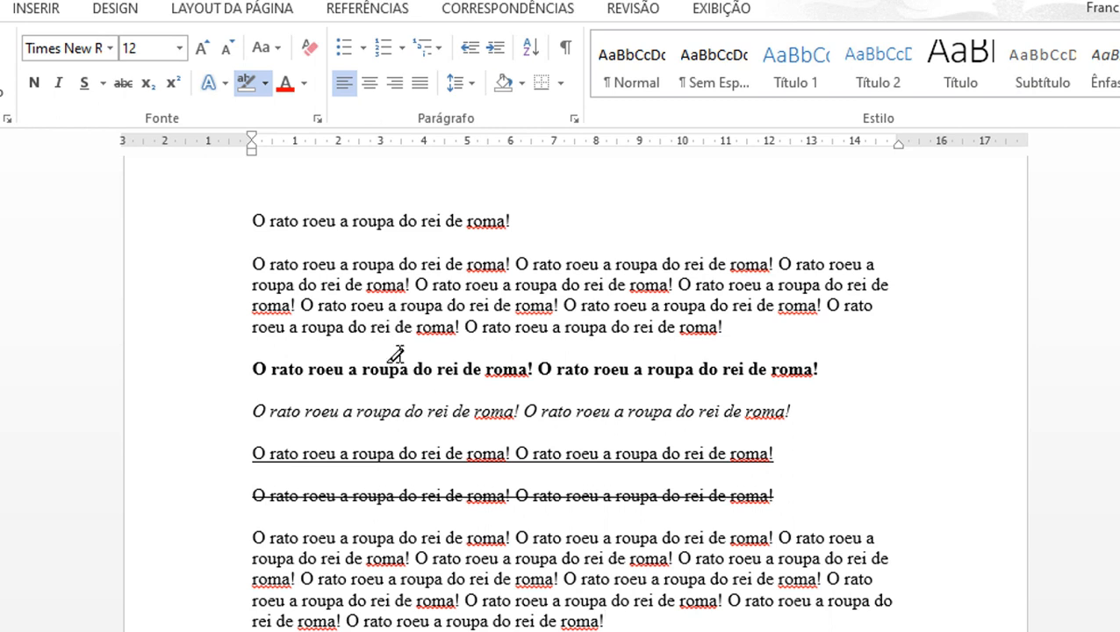
- Set the font colour of the whole text to the standard yellow
{"action": "left_click", "coordinate": [303, 83]}
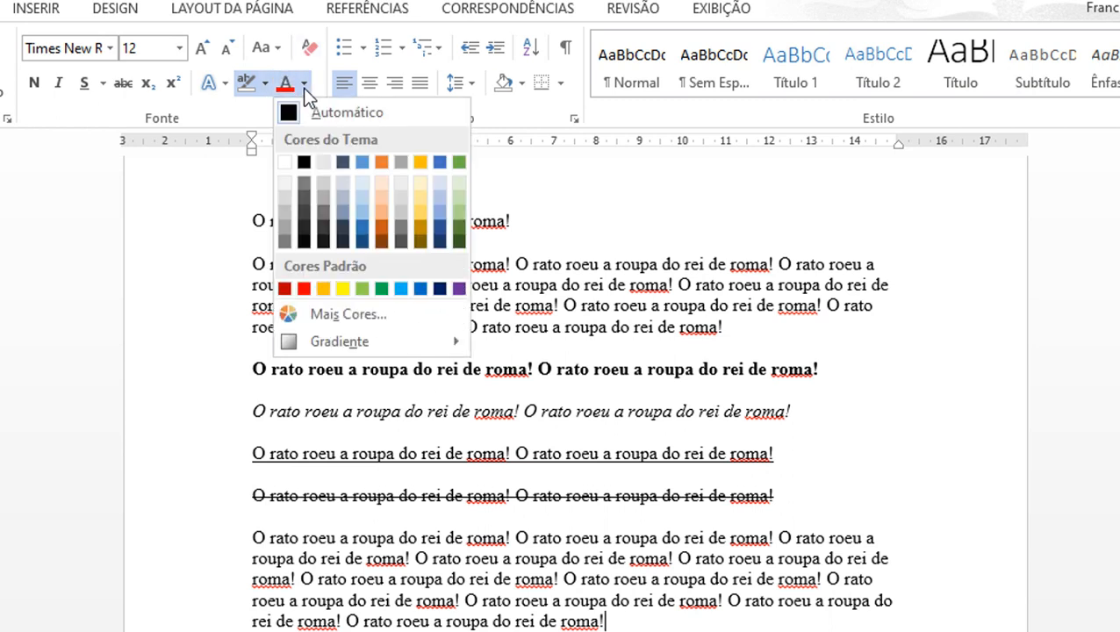
{"action": "left_click", "coordinate": [253, 219]}
{"action": "key", "text": "ctrl+shift+End"}
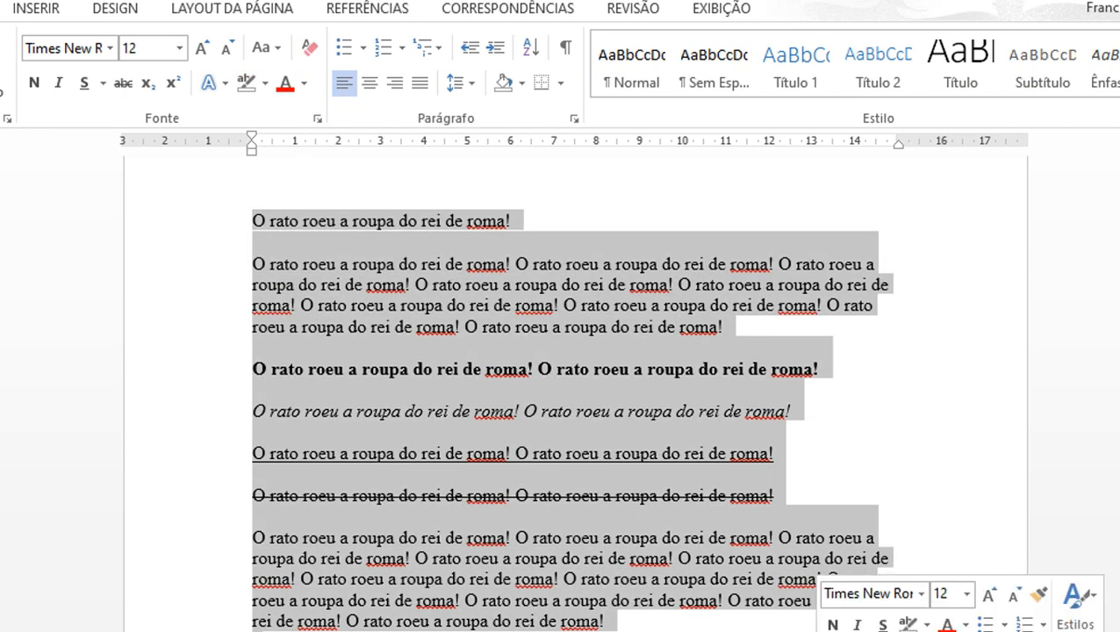
{"action": "left_click", "coordinate": [304, 83]}
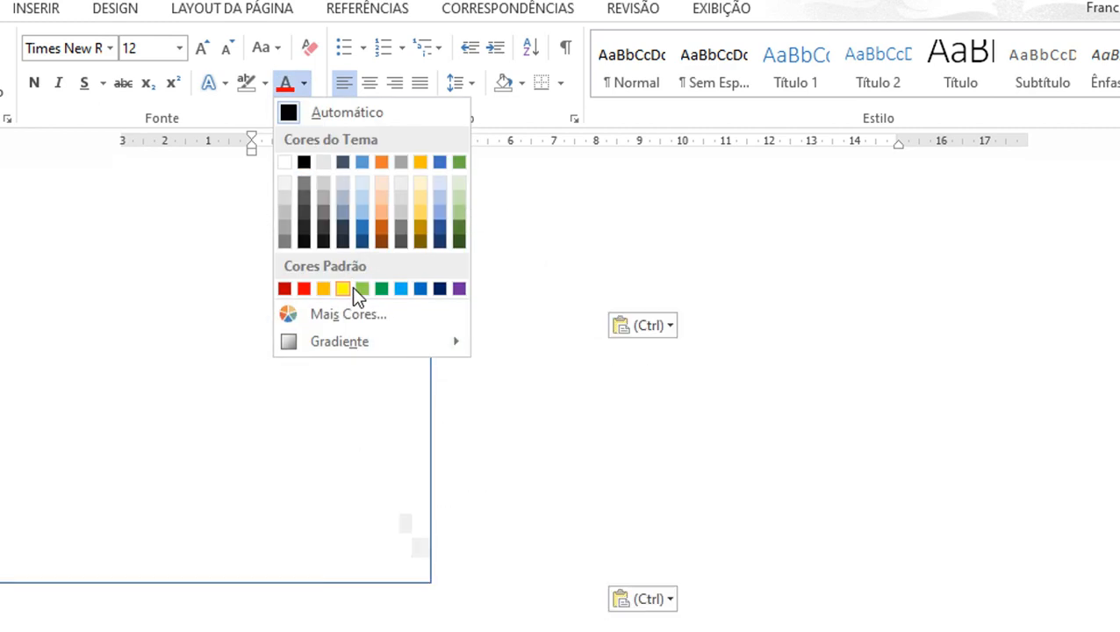
{"action": "left_click", "coordinate": [343, 288]}
{"action": "left_click", "coordinate": [350, 197]}
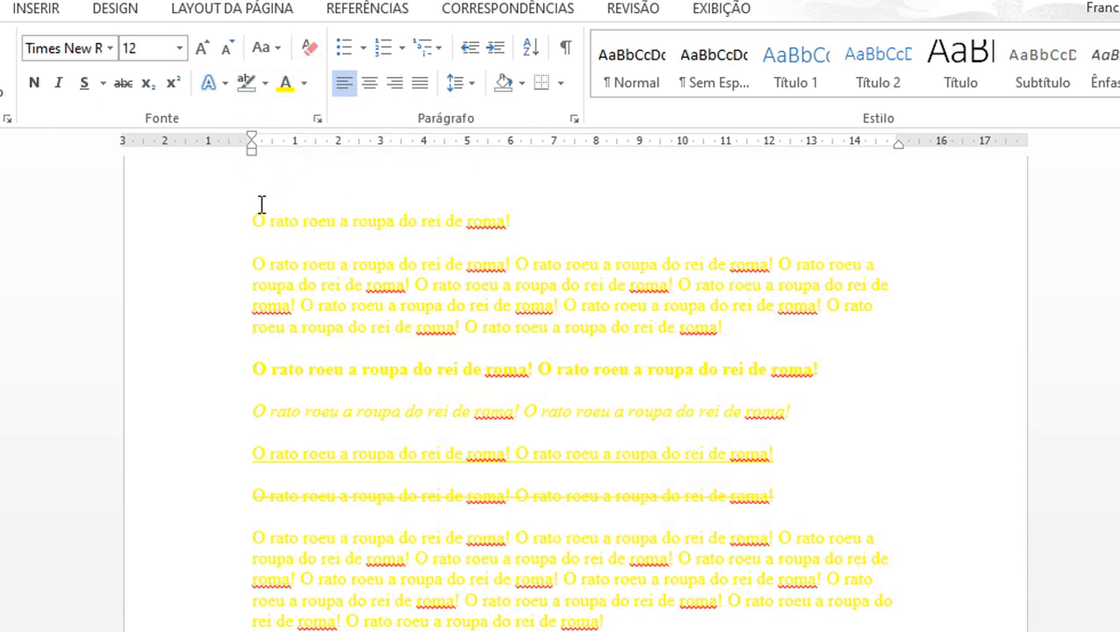
- Clear all formatting from the whole text
{"action": "left_click_drag", "start_coordinate": [260, 204], "coordinate": [614, 625]}
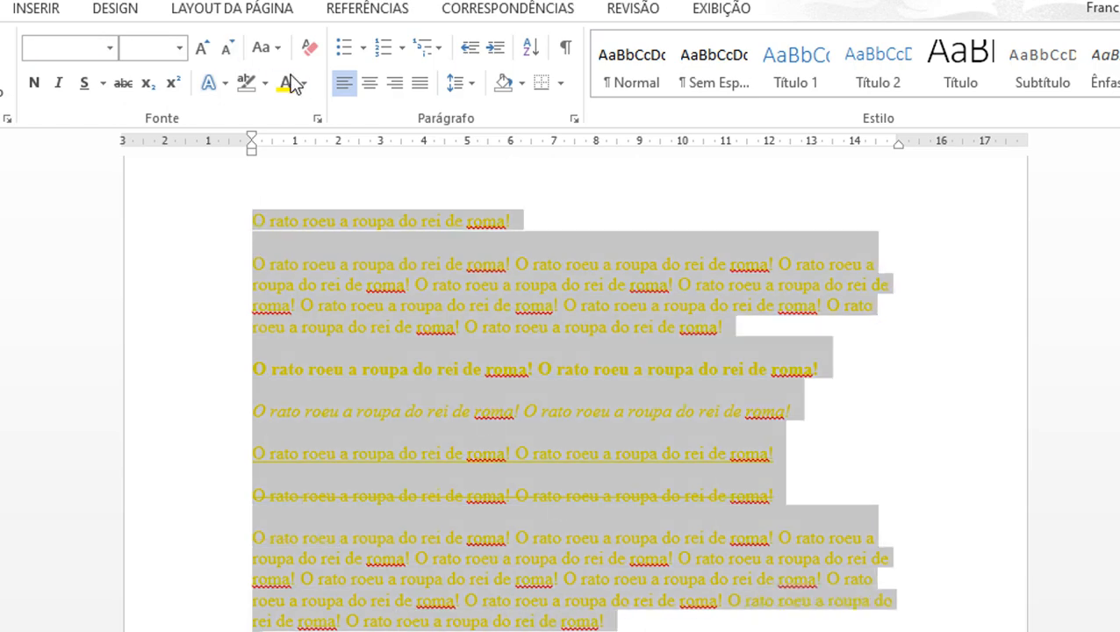
{"action": "left_click", "coordinate": [309, 48]}
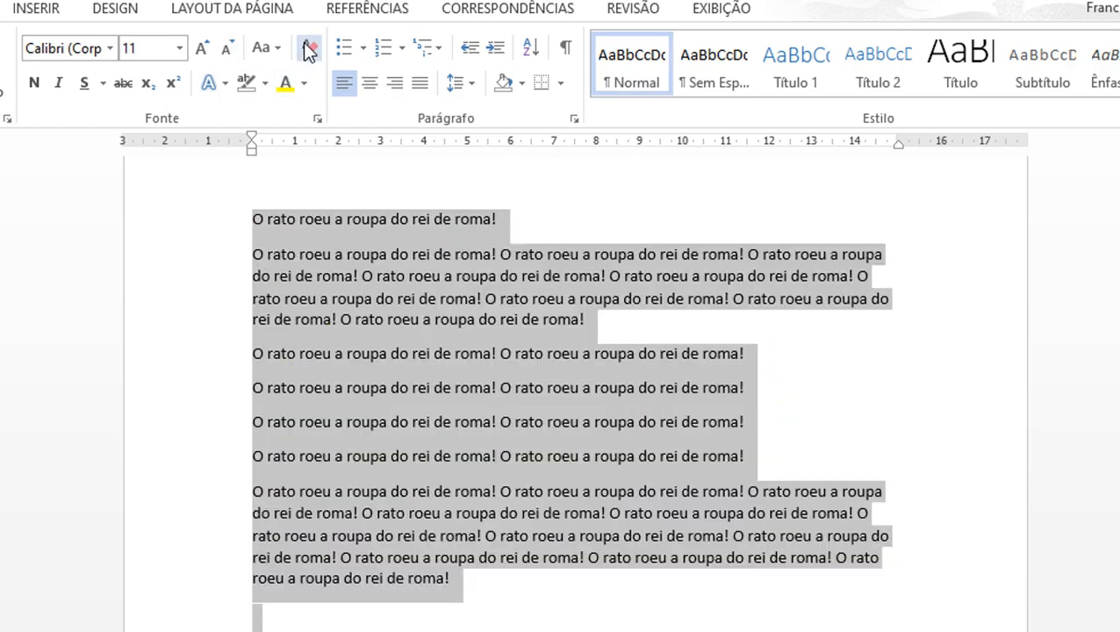
{"action": "left_click", "coordinate": [443, 280]}
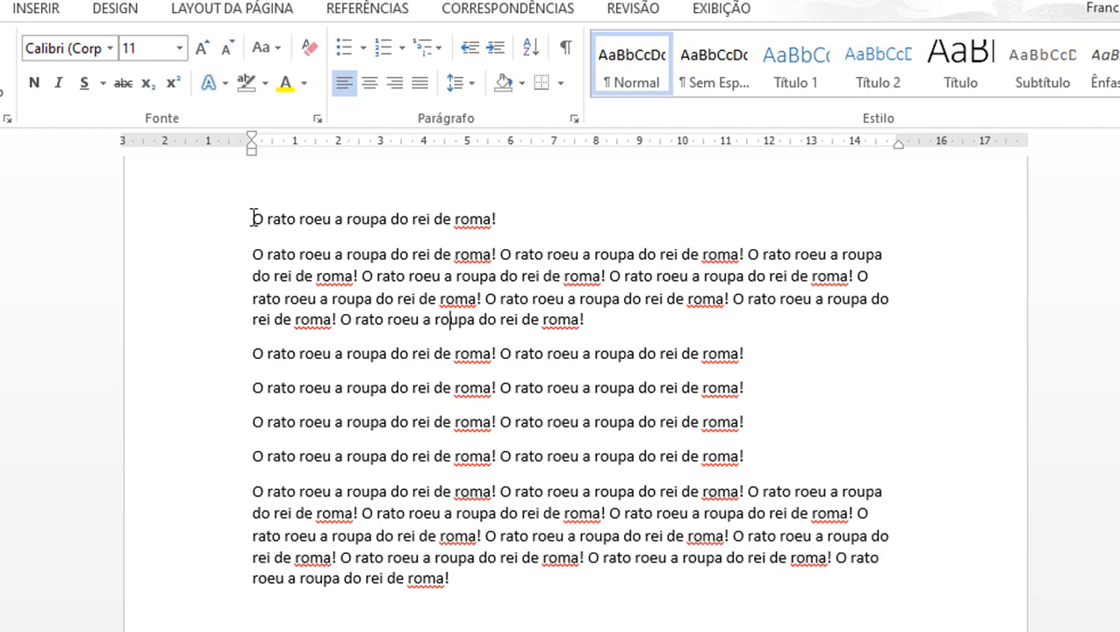
- Try right and centred alignment on the whole text and settle on justified
{"action": "left_click_drag", "start_coordinate": [253, 217], "coordinate": [608, 588]}
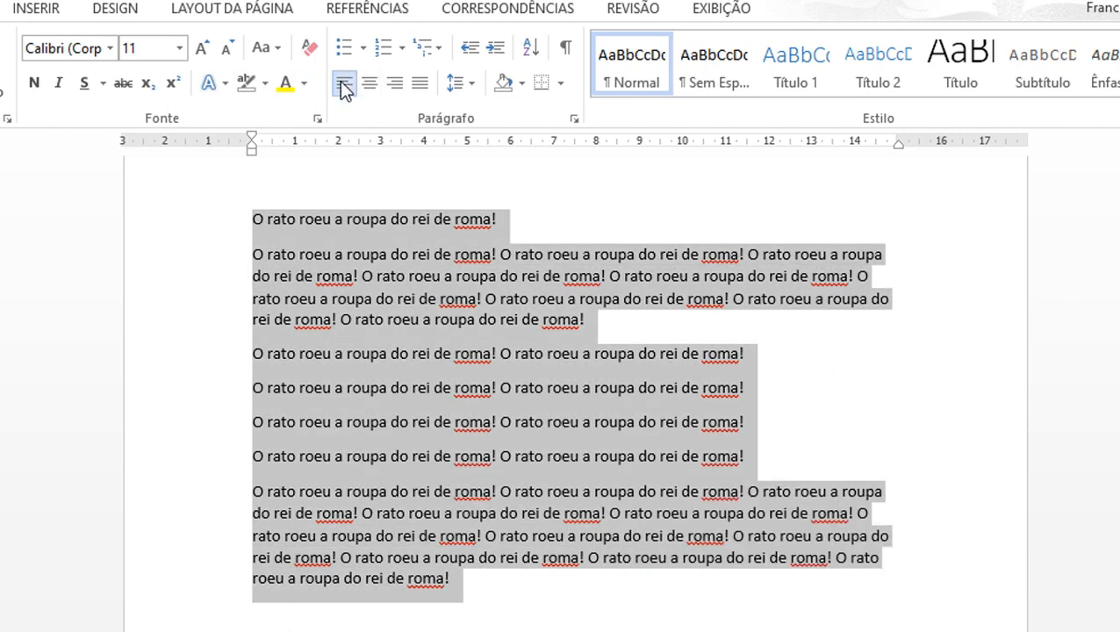
{"action": "left_click", "coordinate": [396, 83]}
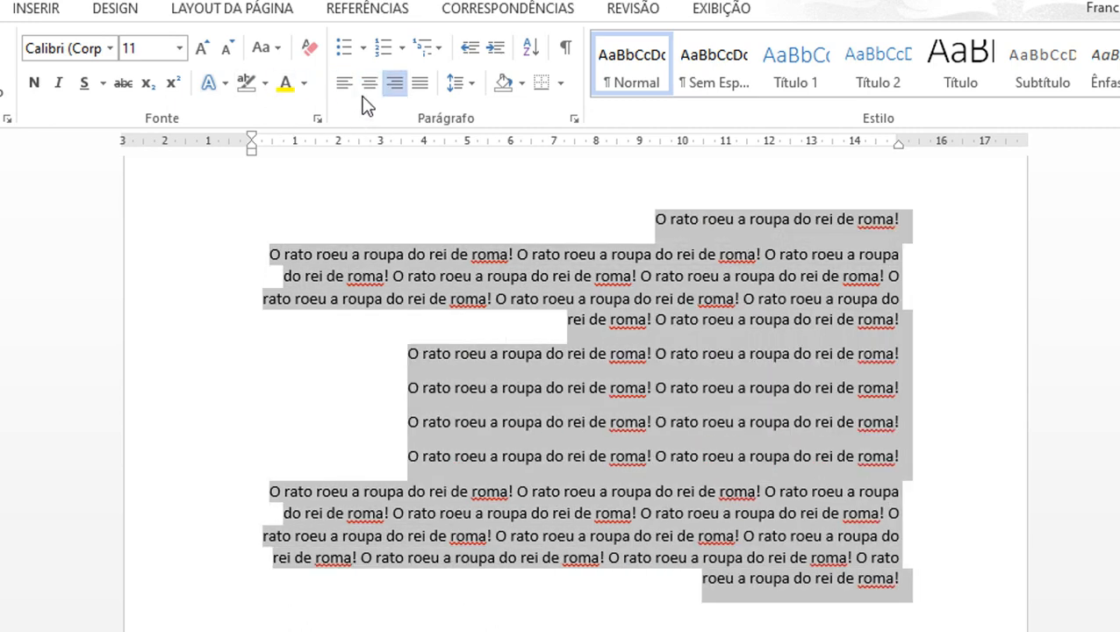
{"action": "left_click", "coordinate": [369, 83]}
{"action": "left_click", "coordinate": [420, 83]}
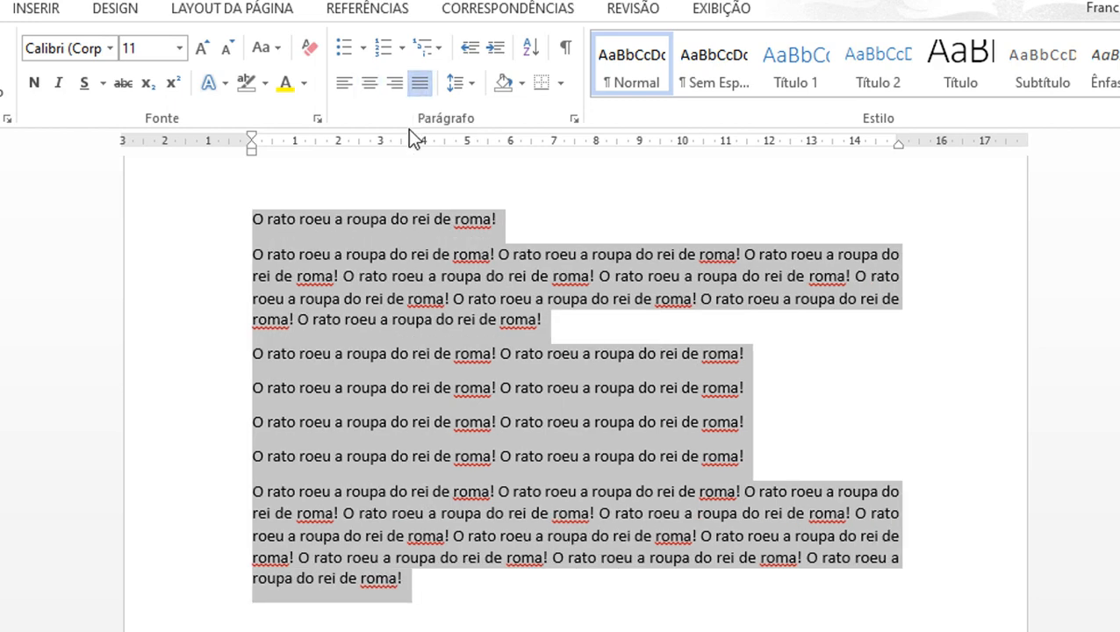
- Centre the opening line of the text
{"action": "left_click", "coordinate": [393, 220]}
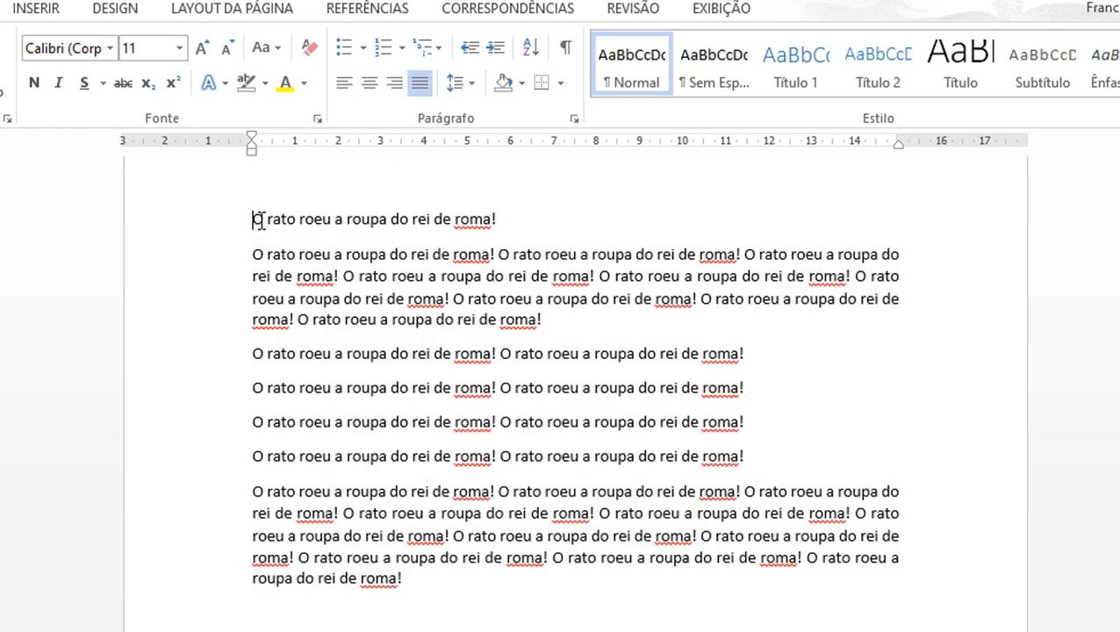
{"action": "left_click", "coordinate": [372, 84]}
{"action": "left_click", "coordinate": [555, 336]}
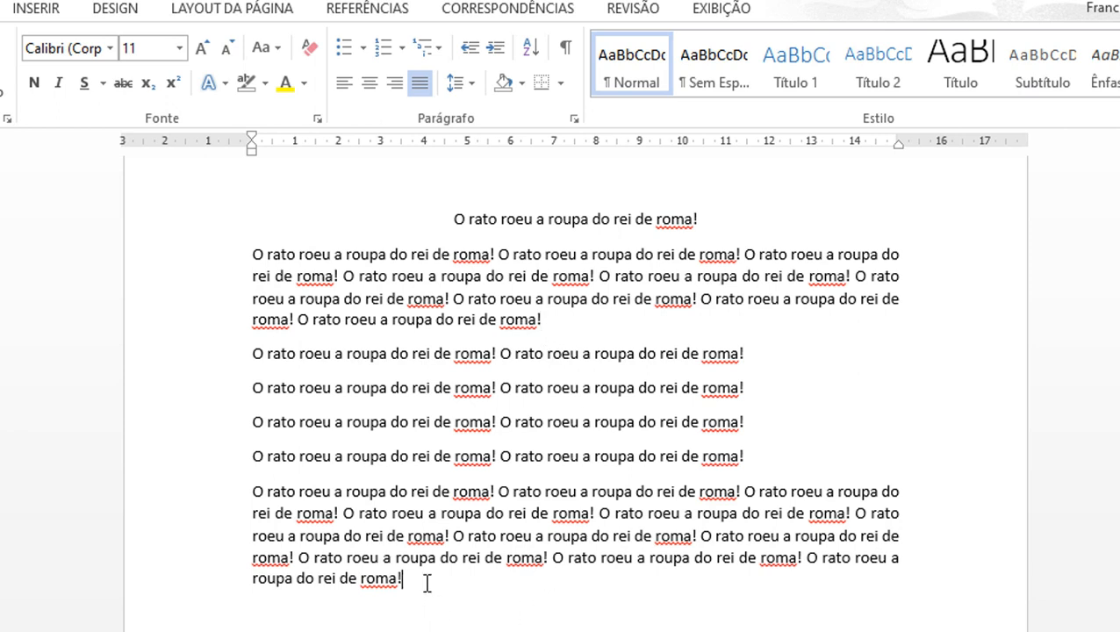
- Turn the four one-line paragraphs into a bulleted list with arrowhead bullets
{"action": "left_click_drag", "start_coordinate": [246, 361], "coordinate": [797, 463]}
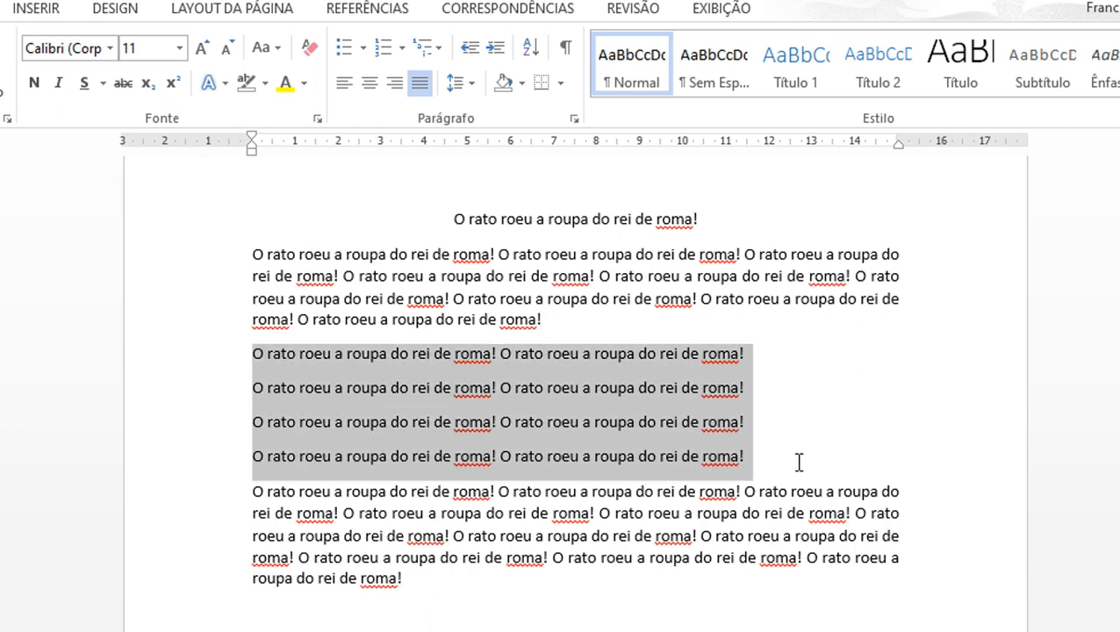
{"action": "left_click", "coordinate": [365, 48]}
{"action": "left_click", "coordinate": [365, 49]}
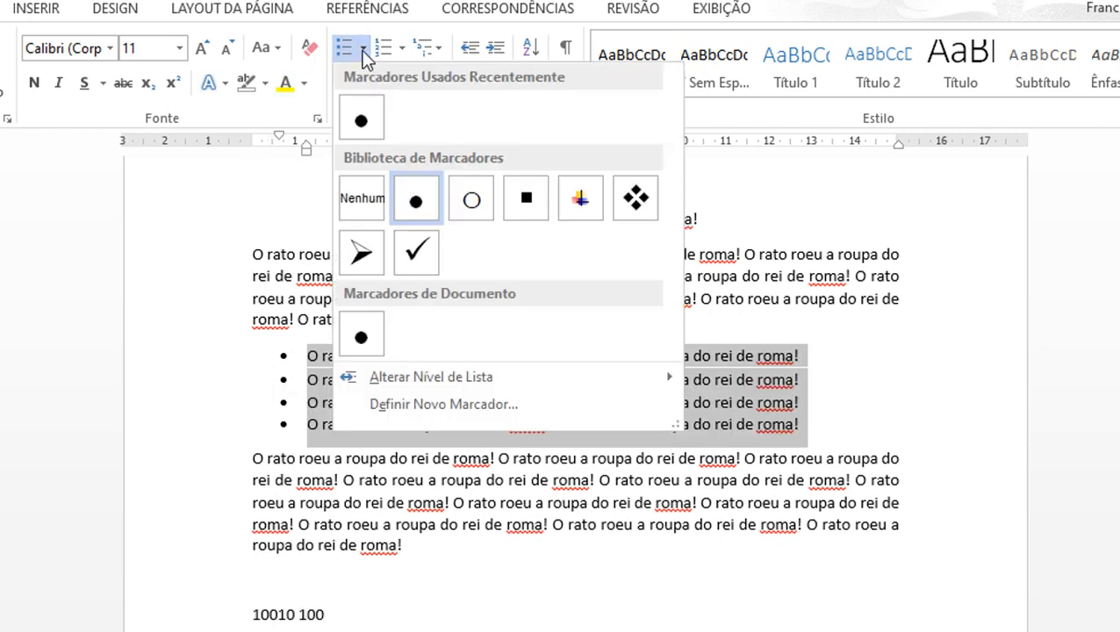
{"action": "left_click", "coordinate": [365, 254]}
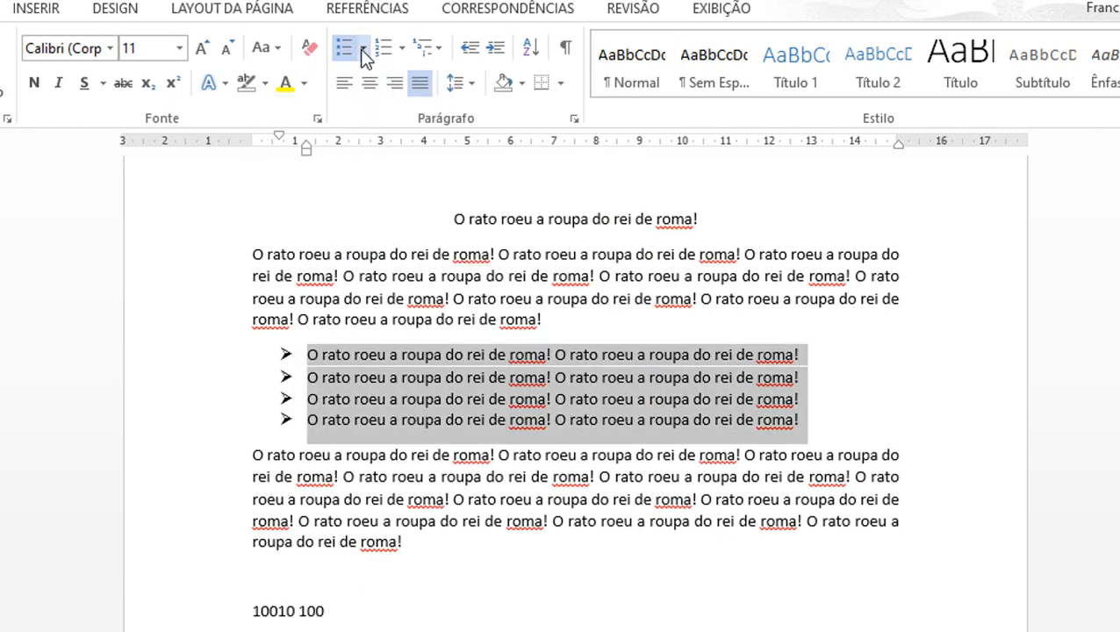
- Try check mark, four-diamond and arrowhead bullets on the list and remove the bullets from the four paragraphs
{"action": "left_click", "coordinate": [363, 48]}
{"action": "left_click", "coordinate": [409, 249]}
{"action": "left_click", "coordinate": [364, 48]}
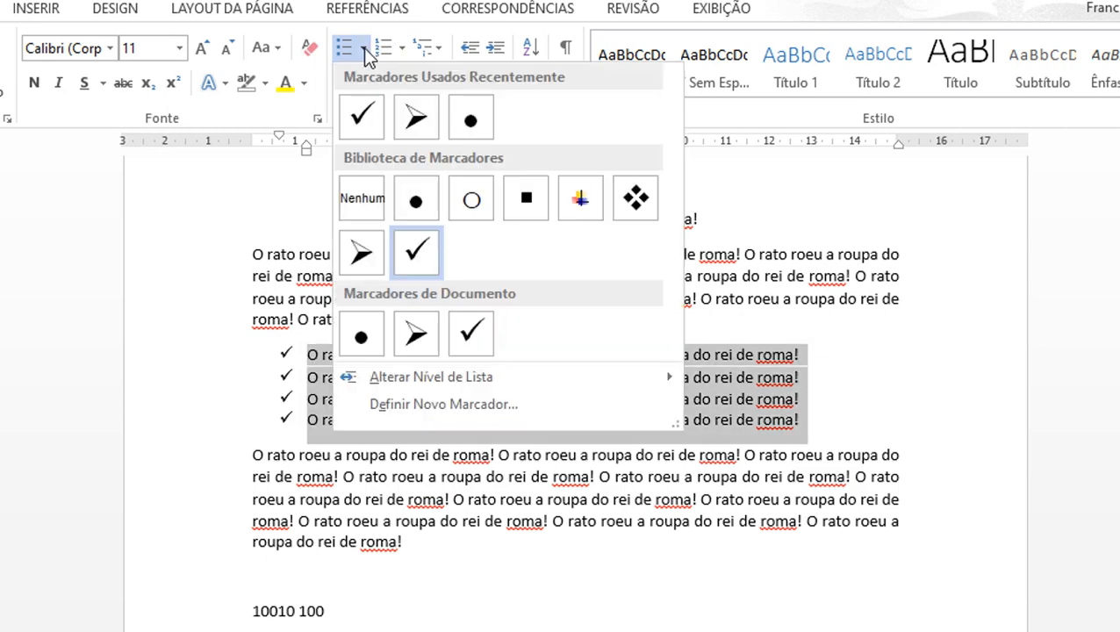
{"action": "left_click", "coordinate": [641, 208]}
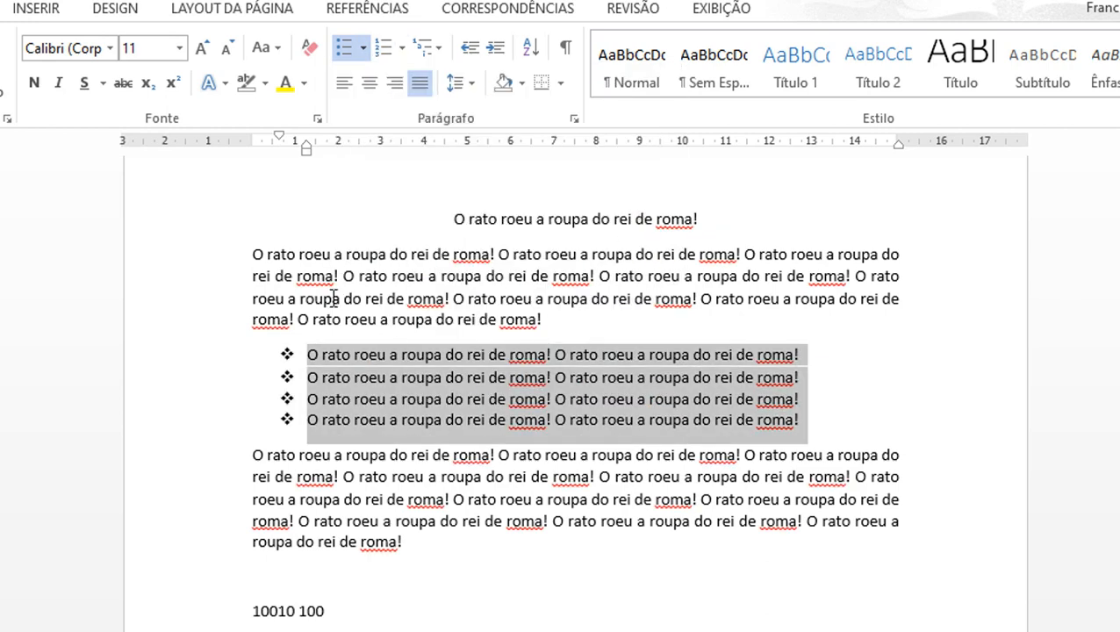
{"action": "left_click", "coordinate": [364, 47]}
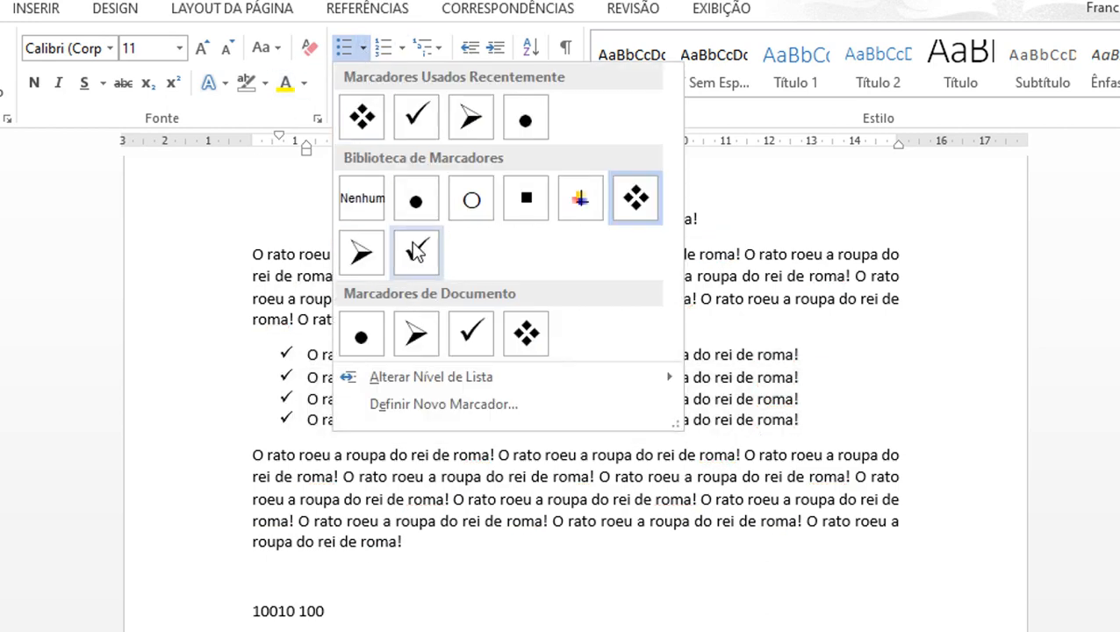
{"action": "left_click", "coordinate": [370, 253]}
{"action": "left_click", "coordinate": [343, 48]}
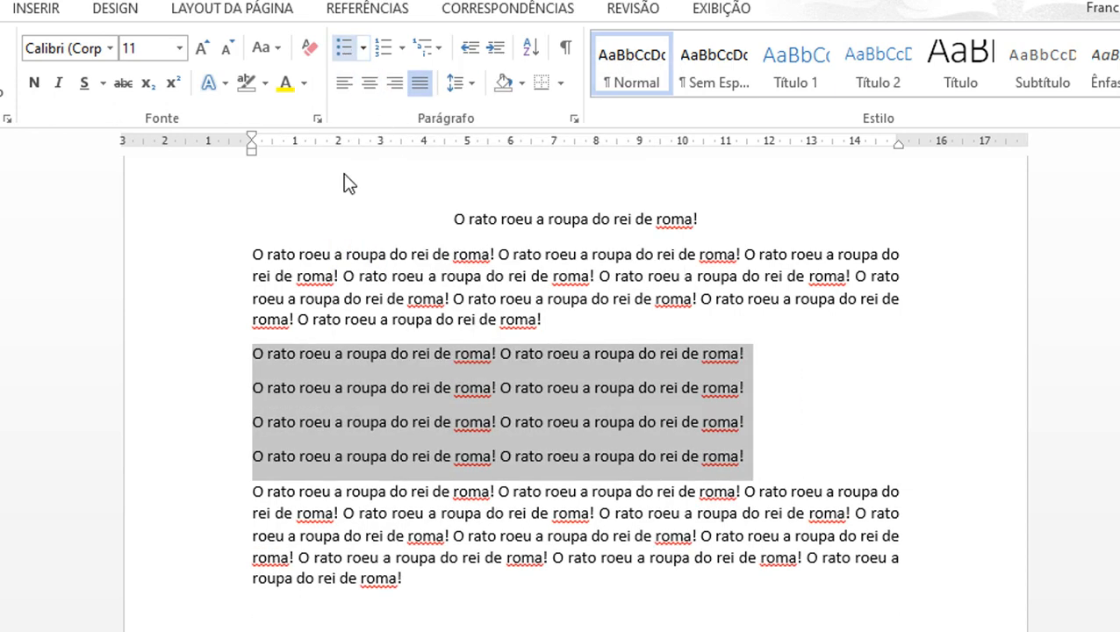
- Number the four one-line paragraphs as 1. 2. 3. and switch the numbering format to a) b) c)
{"action": "left_click", "coordinate": [381, 49]}
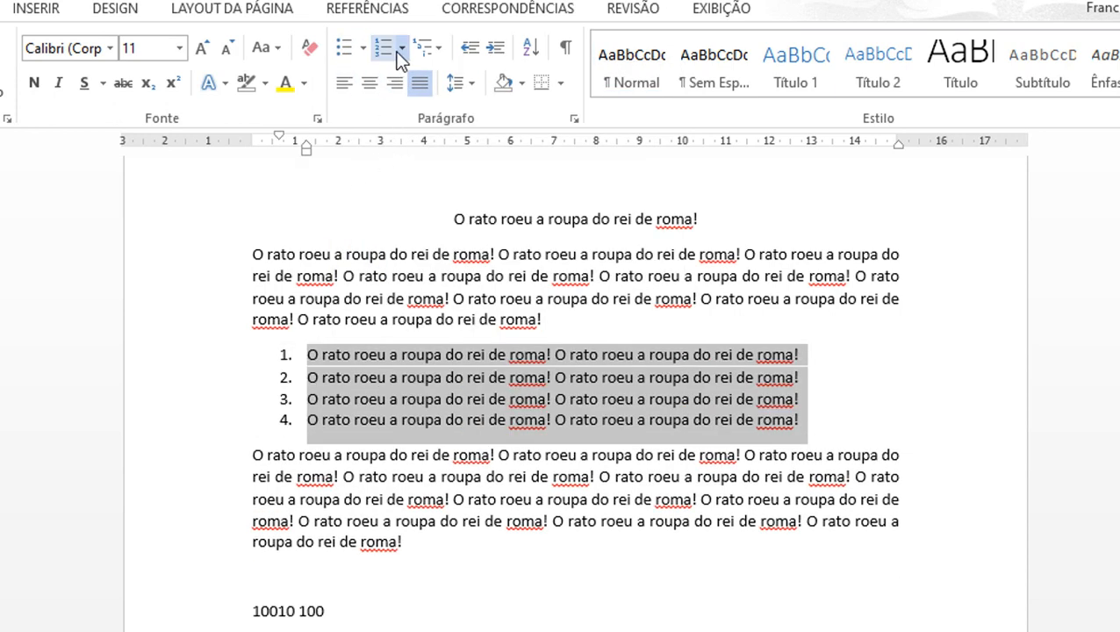
{"action": "left_click", "coordinate": [402, 49]}
{"action": "left_click", "coordinate": [493, 264]}
{"action": "left_click", "coordinate": [402, 49]}
{"action": "left_click", "coordinate": [612, 353]}
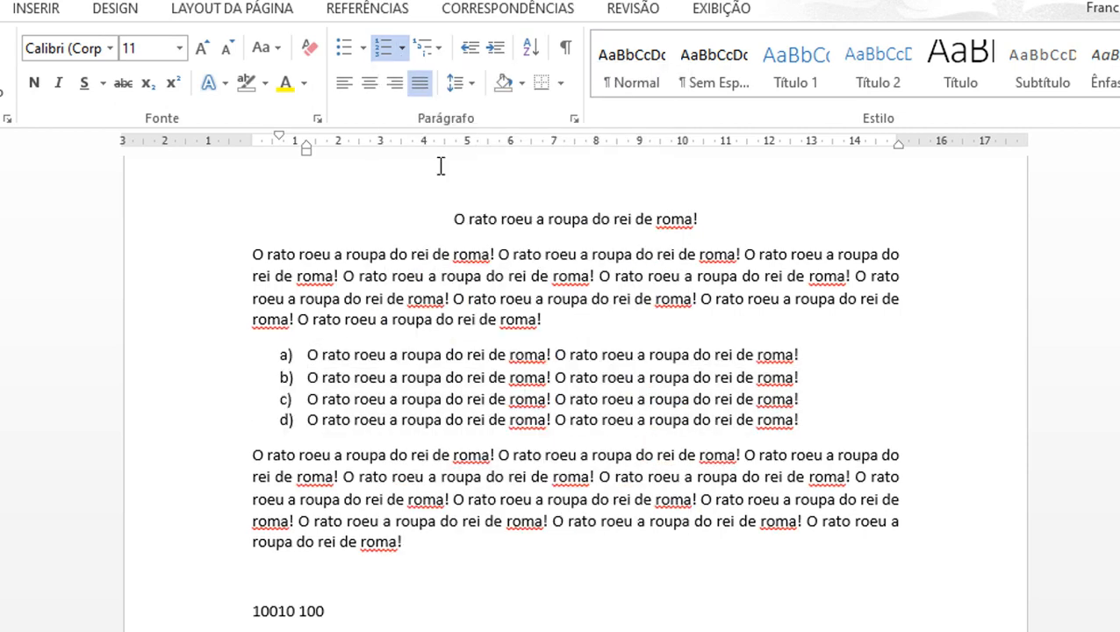
- Try the a. b. c. numbering format, return to a) b) c) and remove the numbering from the four paragraphs
{"action": "left_click", "coordinate": [402, 49]}
{"action": "left_click", "coordinate": [418, 445]}
{"action": "left_click", "coordinate": [402, 50]}
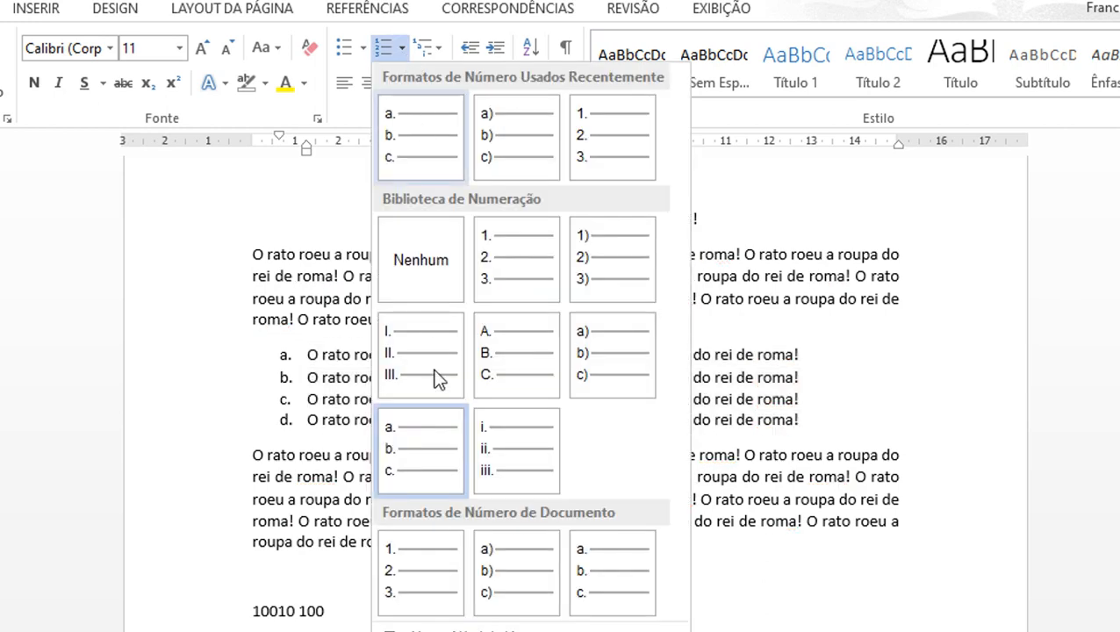
{"action": "left_click", "coordinate": [485, 556]}
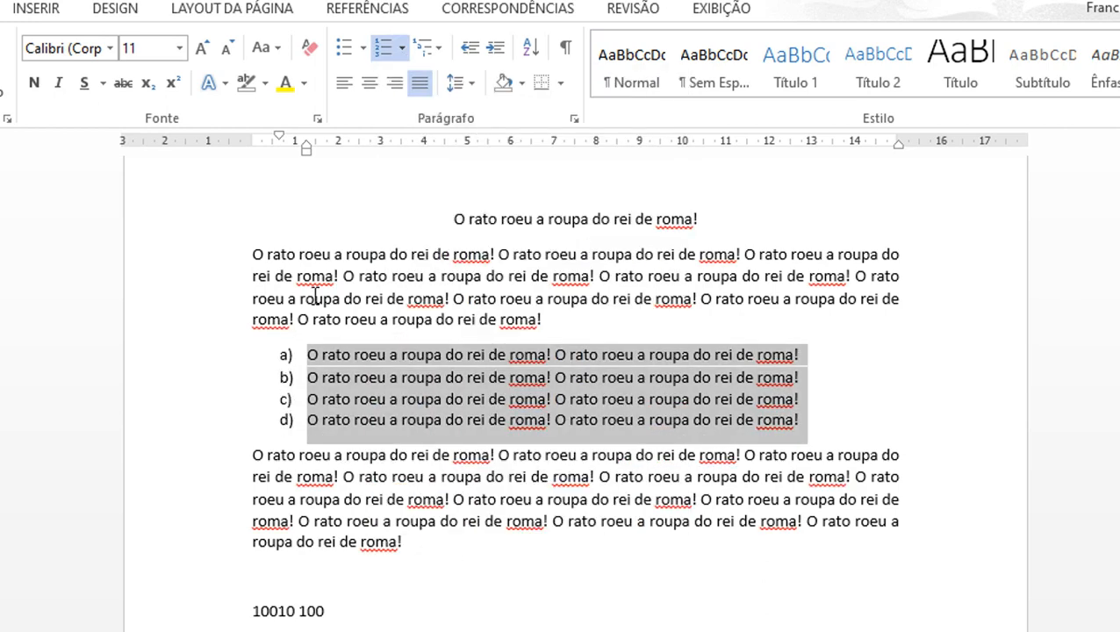
{"action": "left_click", "coordinate": [383, 47]}
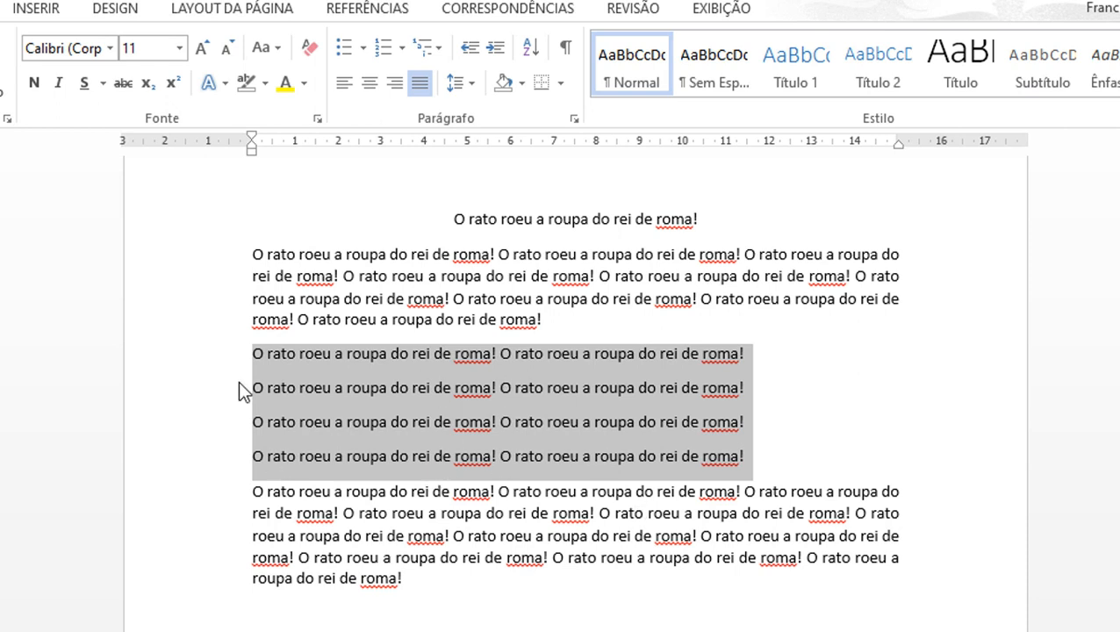
- Try line spacing of 2,5 on all paragraphs below the centred line and set it to 1,0
{"action": "left_click_drag", "start_coordinate": [252, 253], "coordinate": [424, 575]}
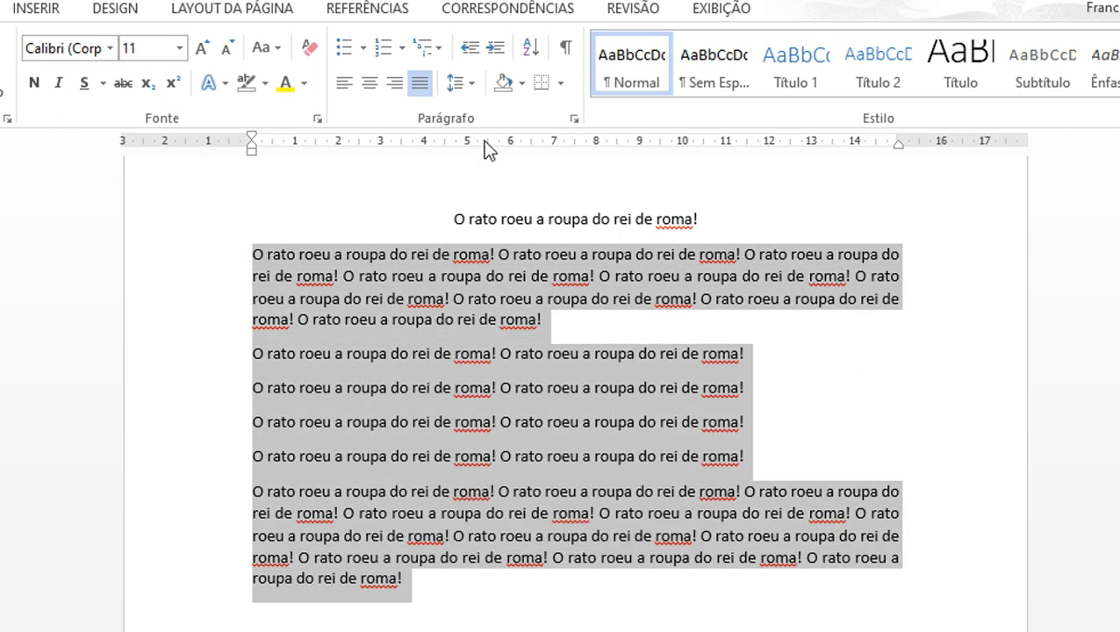
{"action": "left_click", "coordinate": [477, 87]}
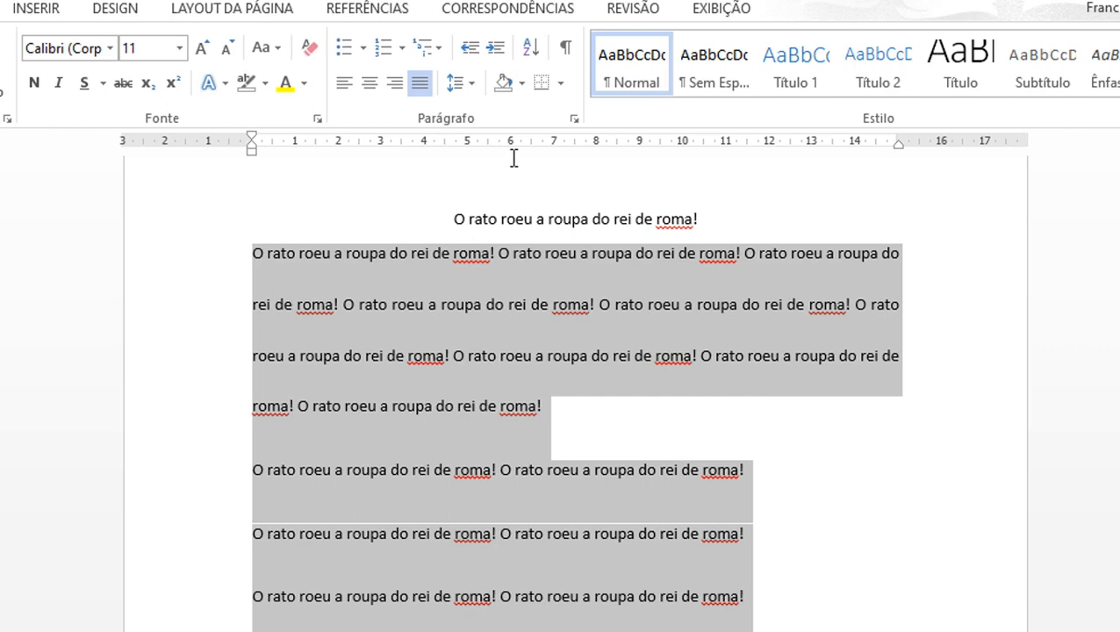
{"action": "left_click", "coordinate": [462, 83]}
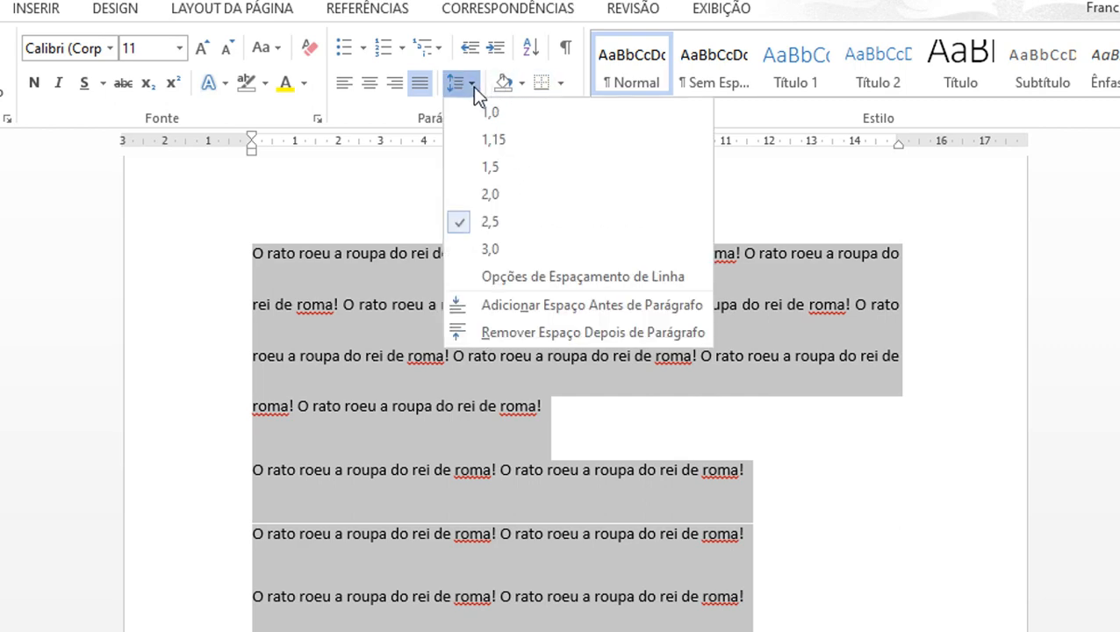
{"action": "left_click", "coordinate": [507, 115]}
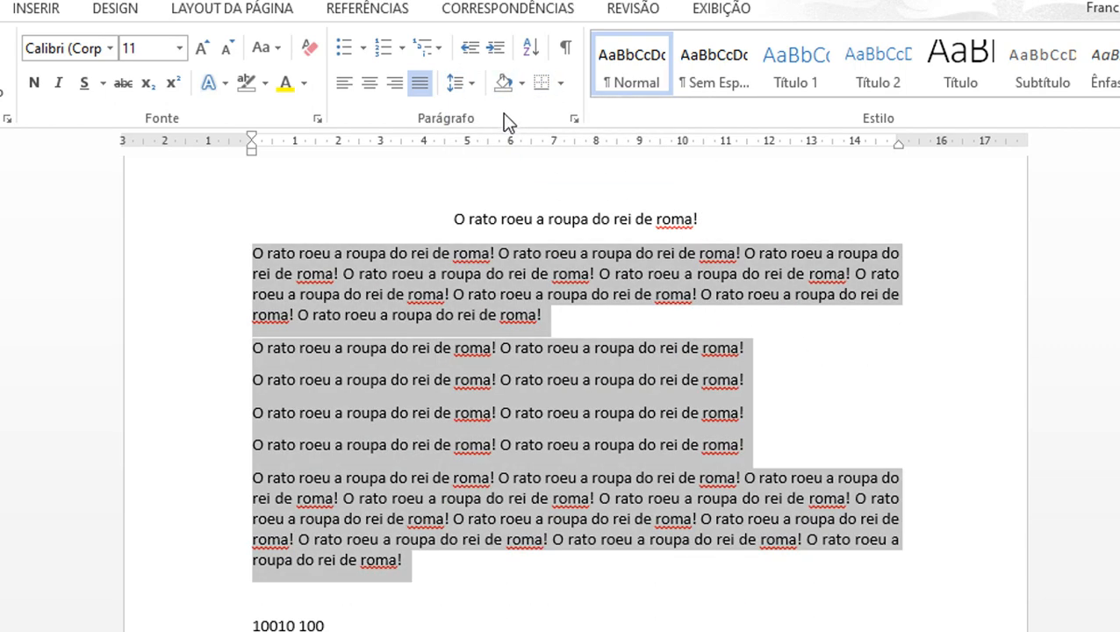
- Try adding space before the selected paragraphs, and remove the paragraph spacing both after and before them
{"action": "left_click", "coordinate": [468, 86]}
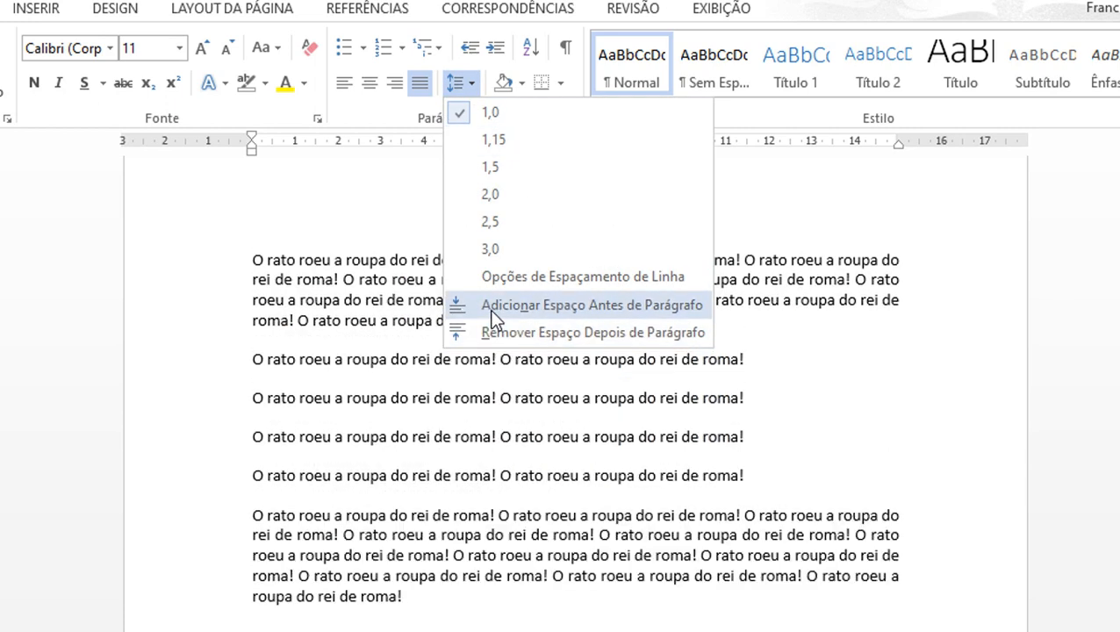
{"action": "left_click", "coordinate": [491, 309]}
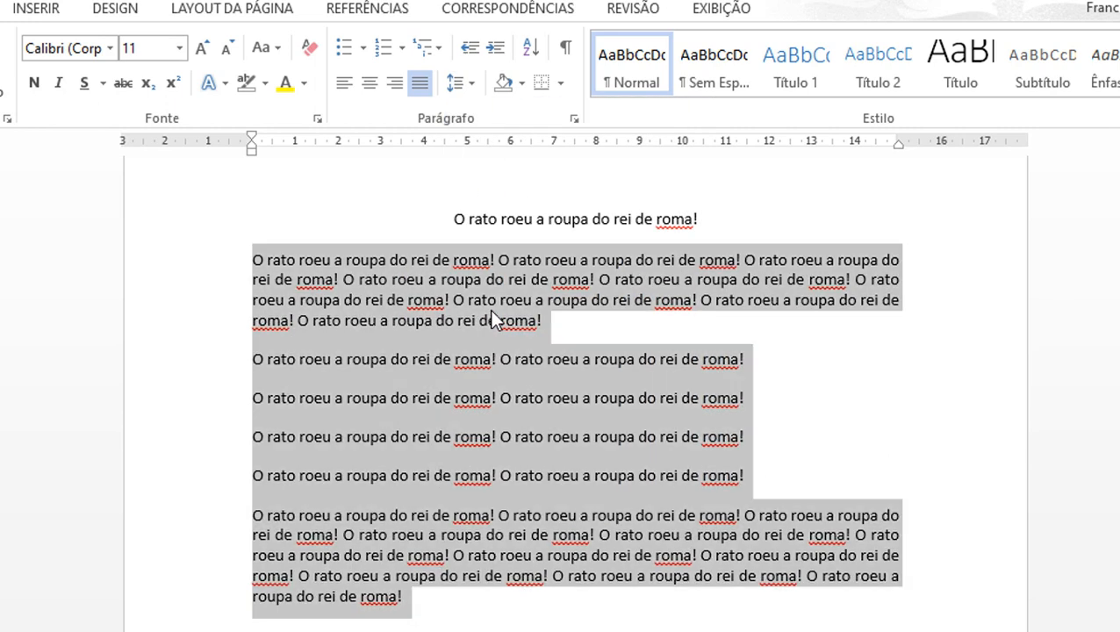
{"action": "left_click", "coordinate": [474, 86]}
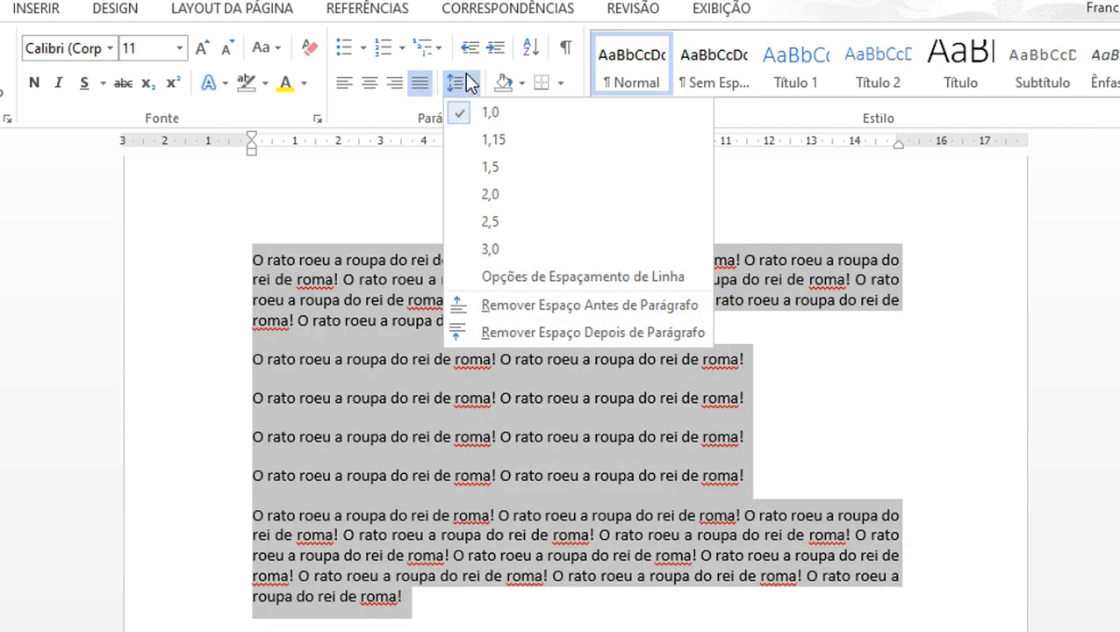
{"action": "left_click", "coordinate": [510, 333]}
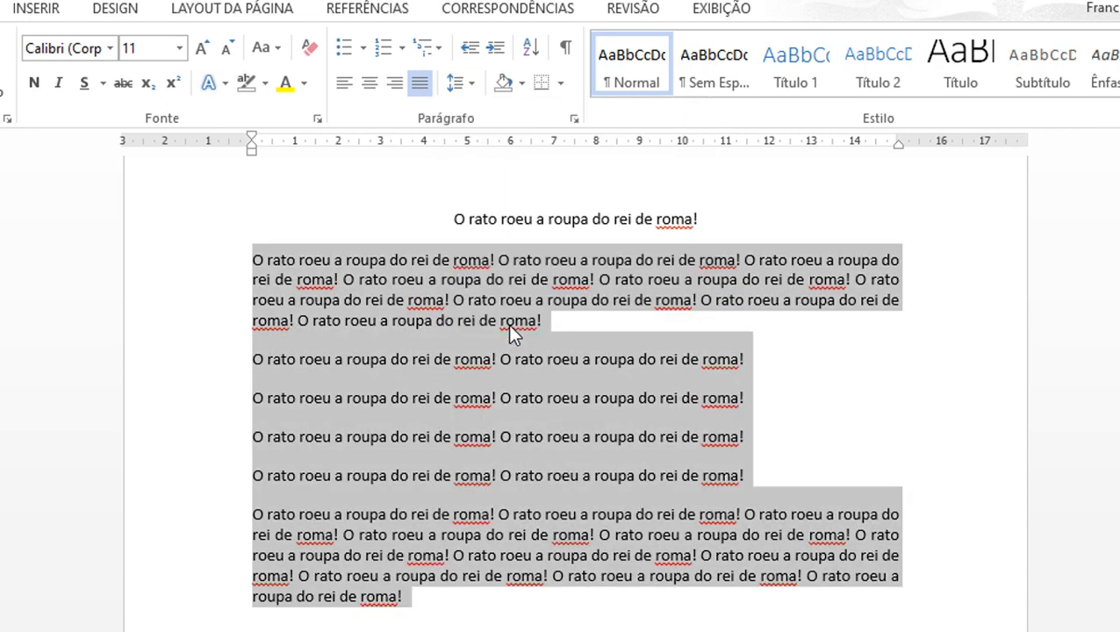
{"action": "left_click", "coordinate": [472, 90]}
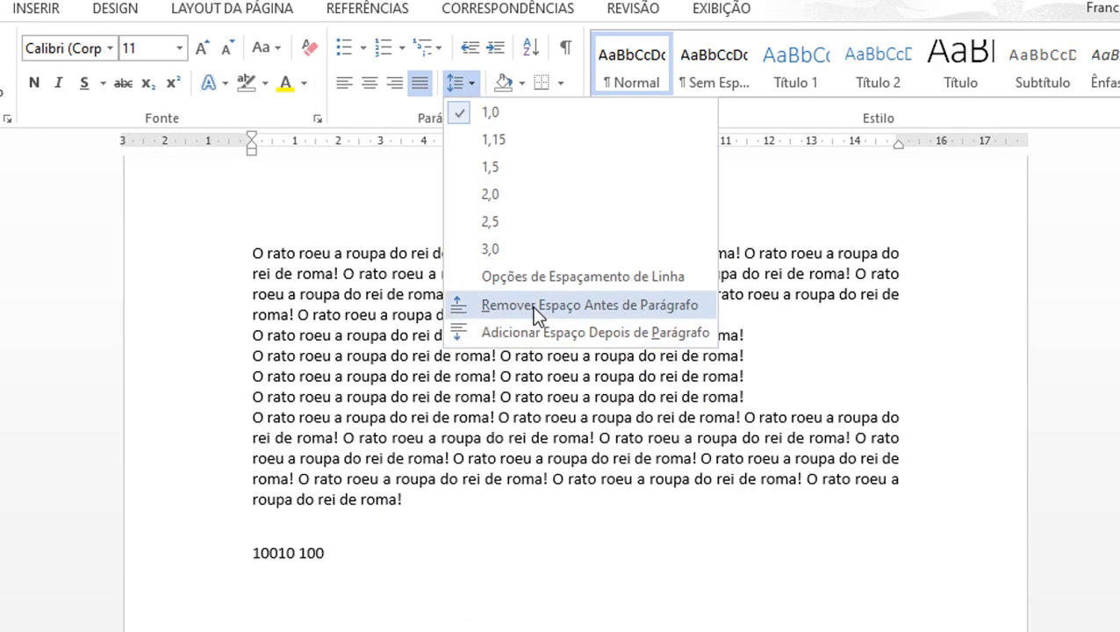
{"action": "left_click", "coordinate": [534, 305]}
- Insert an empty line above and another below the group of four one-line paragraphs
{"action": "left_click", "coordinate": [877, 362]}
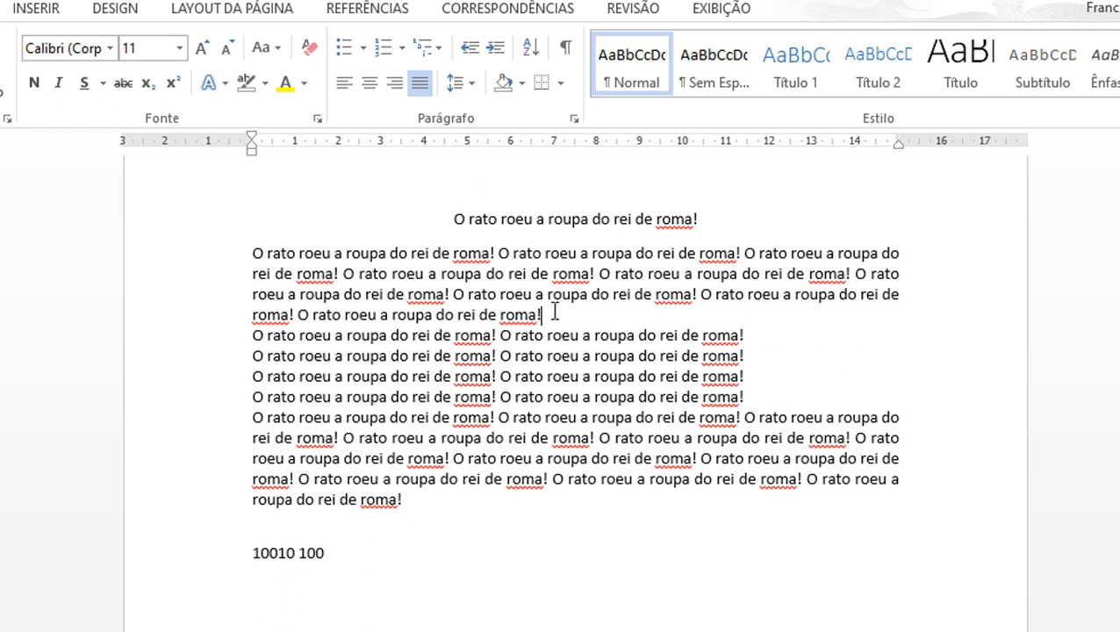
{"action": "key", "text": "Return"}
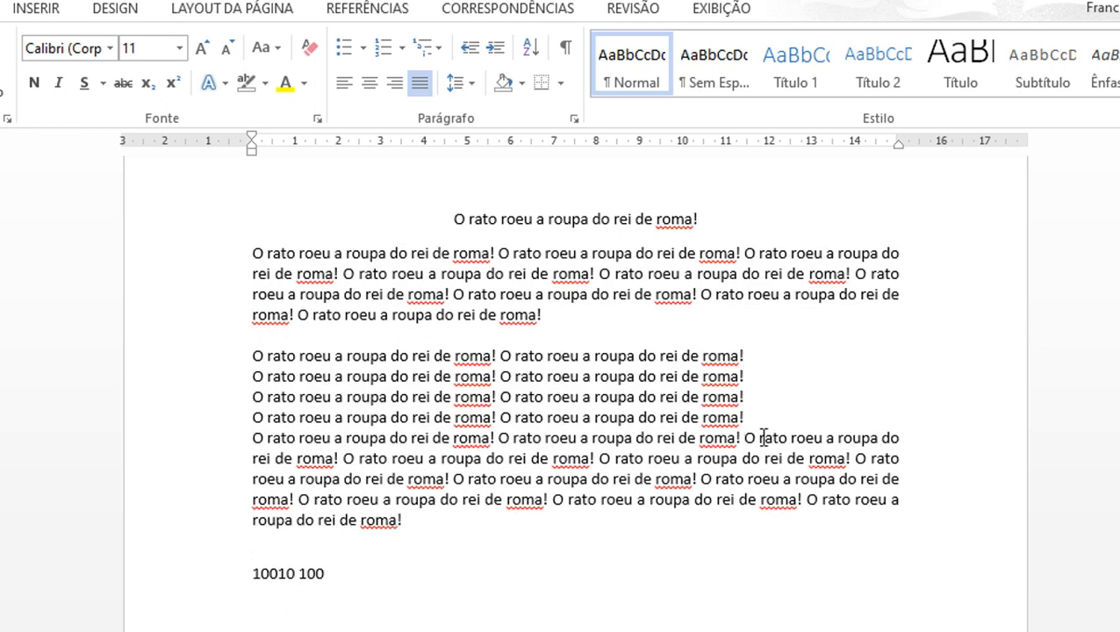
{"action": "key", "text": "Return"}
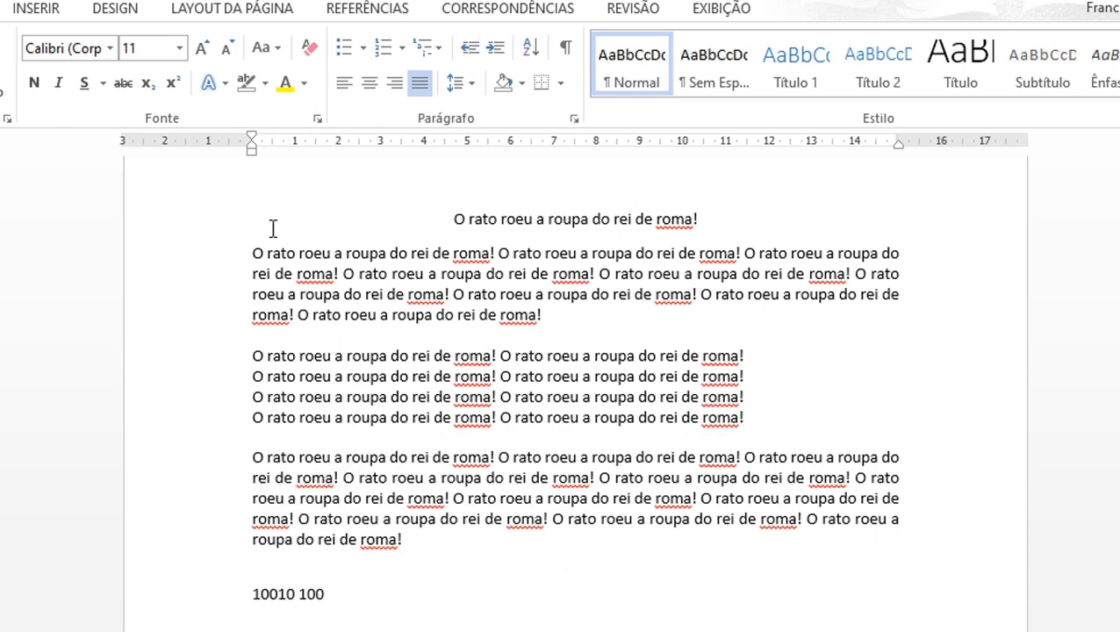
- Increase the indent of the four one-line paragraphs by eight levels, to 10 cm on the ruler
{"action": "left_click_drag", "start_coordinate": [254, 360], "coordinate": [764, 429]}
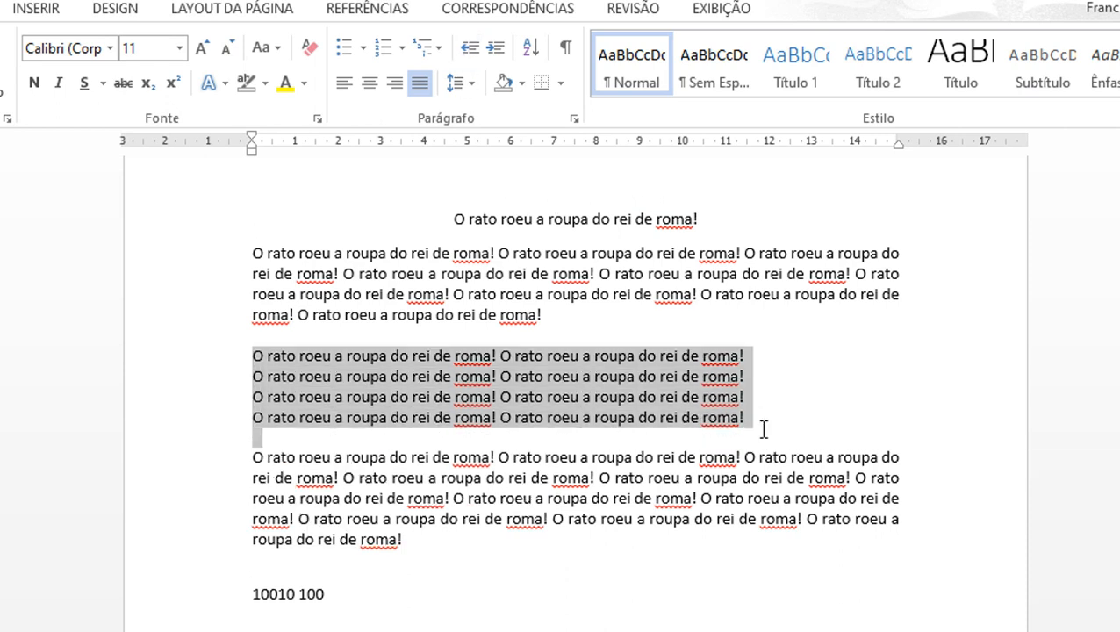
{"action": "left_click", "coordinate": [496, 48]}
{"action": "left_click", "coordinate": [496, 48]}
{"action": "left_click", "coordinate": [496, 49]}
{"action": "left_click", "coordinate": [496, 49]}
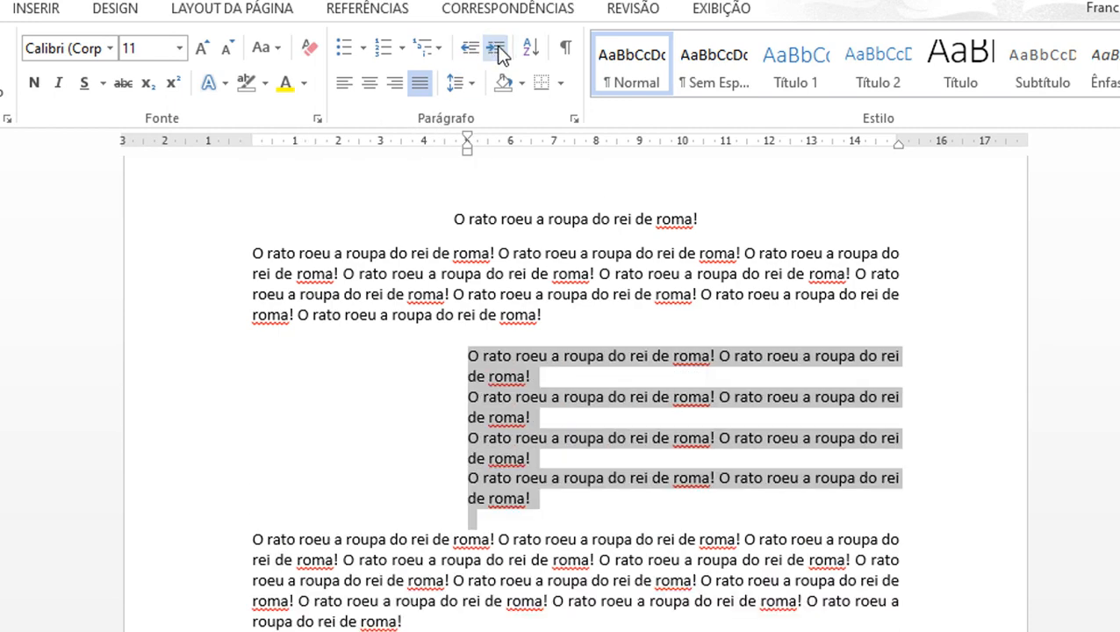
{"action": "left_click", "coordinate": [497, 50]}
{"action": "left_click", "coordinate": [497, 50]}
{"action": "left_click", "coordinate": [496, 51]}
{"action": "left_click", "coordinate": [497, 50]}
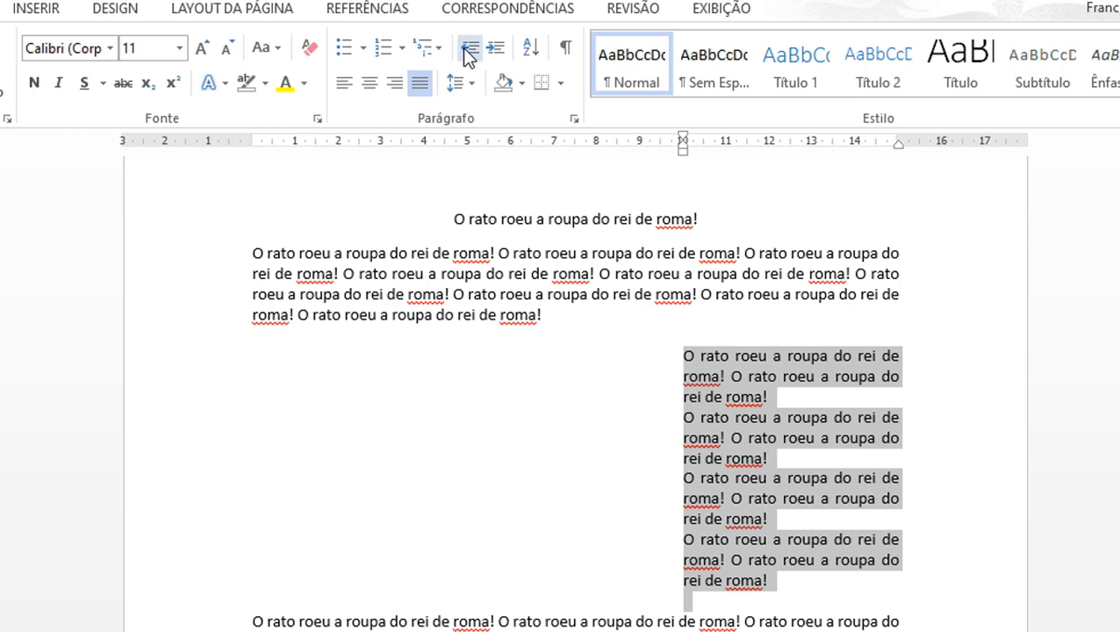
- Decrease the indent of the four one-line paragraphs back to the left margin
{"action": "left_click", "coordinate": [466, 51]}
{"action": "left_click", "coordinate": [466, 51]}
{"action": "left_click", "coordinate": [466, 51]}
{"action": "left_click", "coordinate": [466, 51]}
{"action": "left_click", "coordinate": [466, 51]}
{"action": "left_click", "coordinate": [466, 51]}
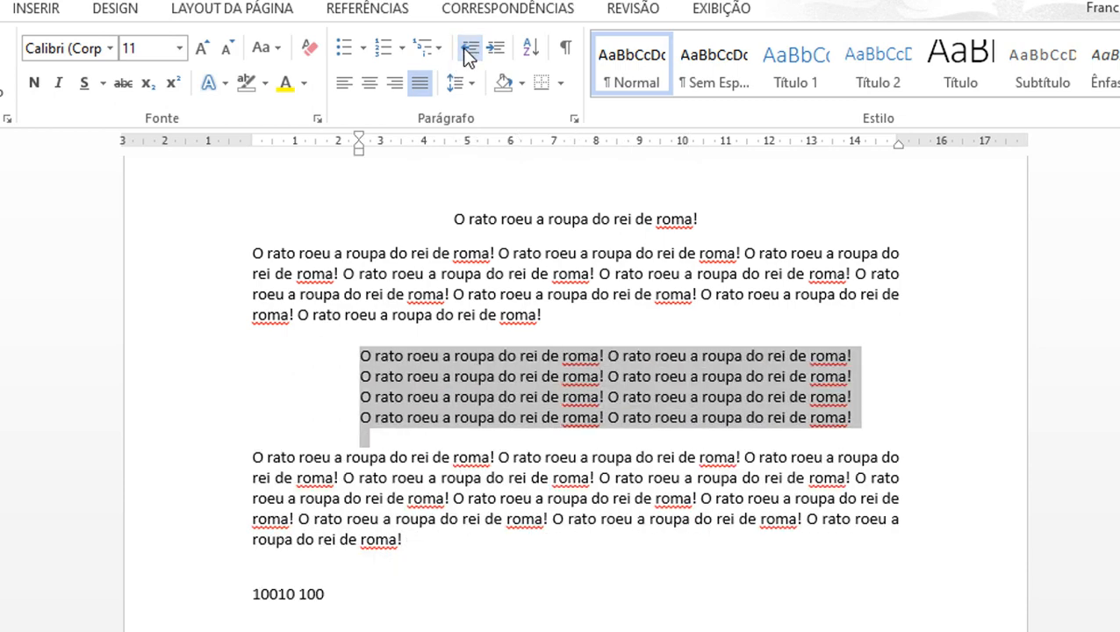
{"action": "left_click", "coordinate": [466, 51]}
{"action": "left_click", "coordinate": [466, 51]}
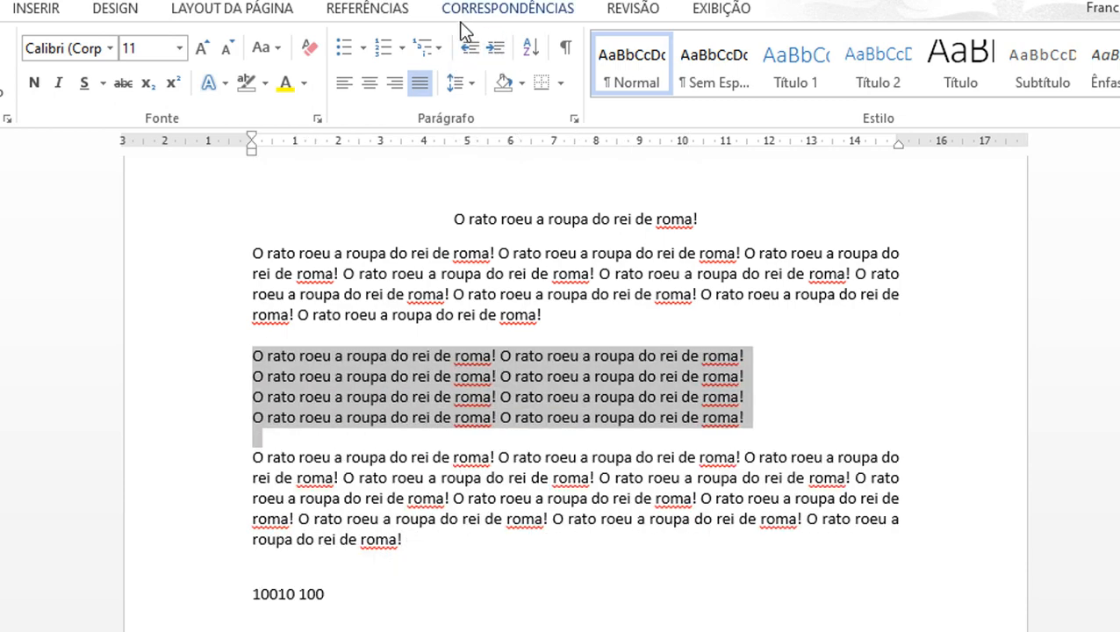
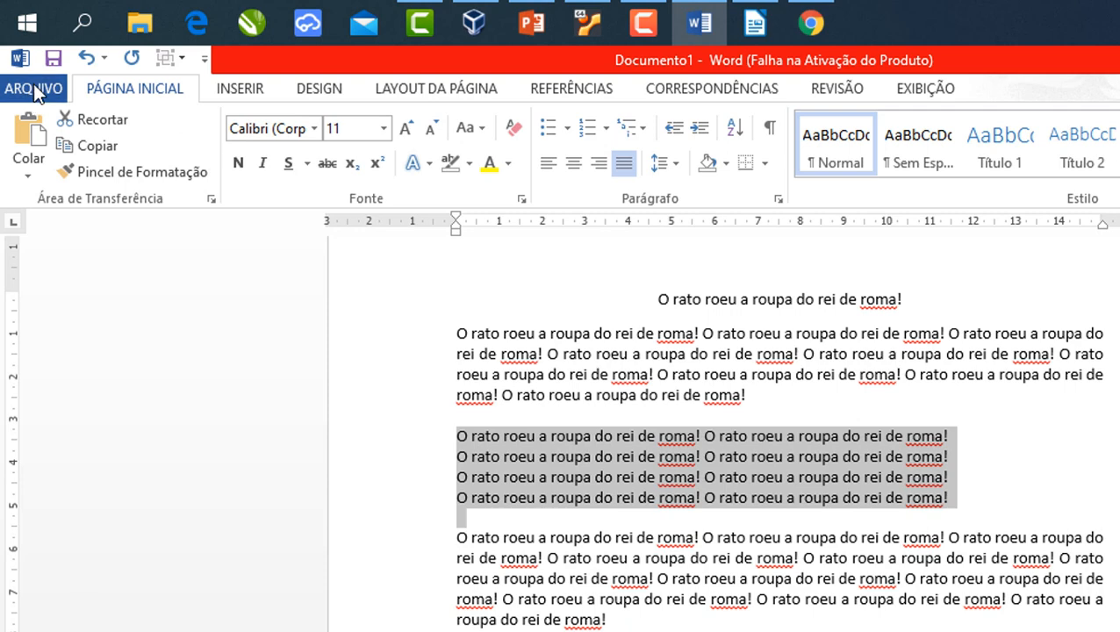
- Start saving the document under a new name on the computer, in the Documentos folder of Novo volume (D:)
{"action": "left_click", "coordinate": [33, 84]}
{"action": "left_click", "coordinate": [49, 321]}
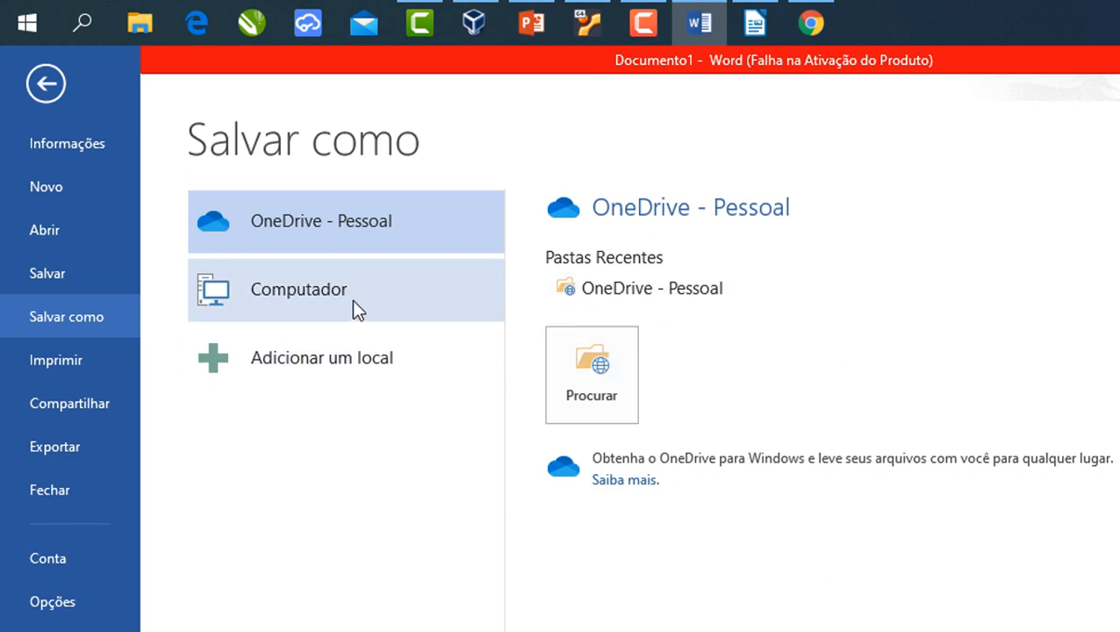
{"action": "left_click", "coordinate": [309, 314]}
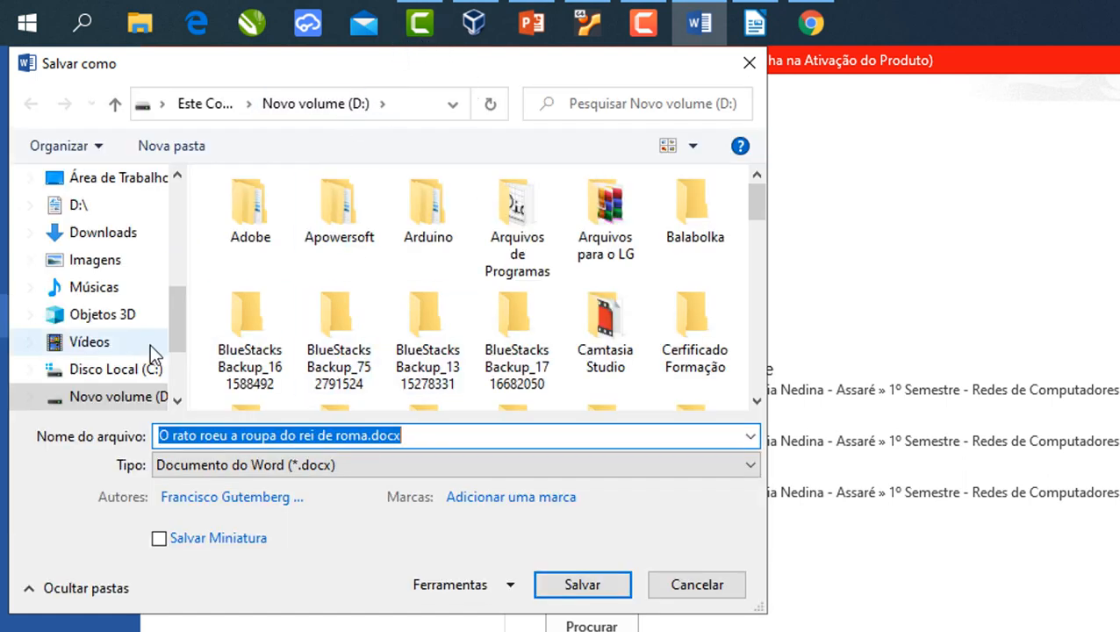
{"action": "left_click_drag", "start_coordinate": [178, 325], "coordinate": [180, 364]}
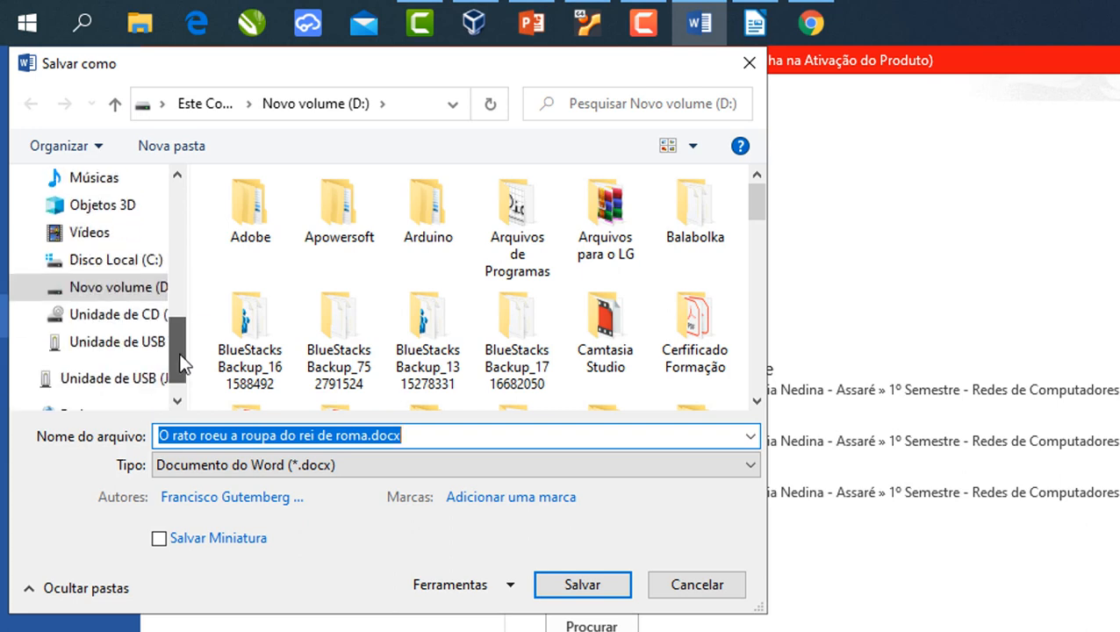
{"action": "left_click", "coordinate": [130, 293]}
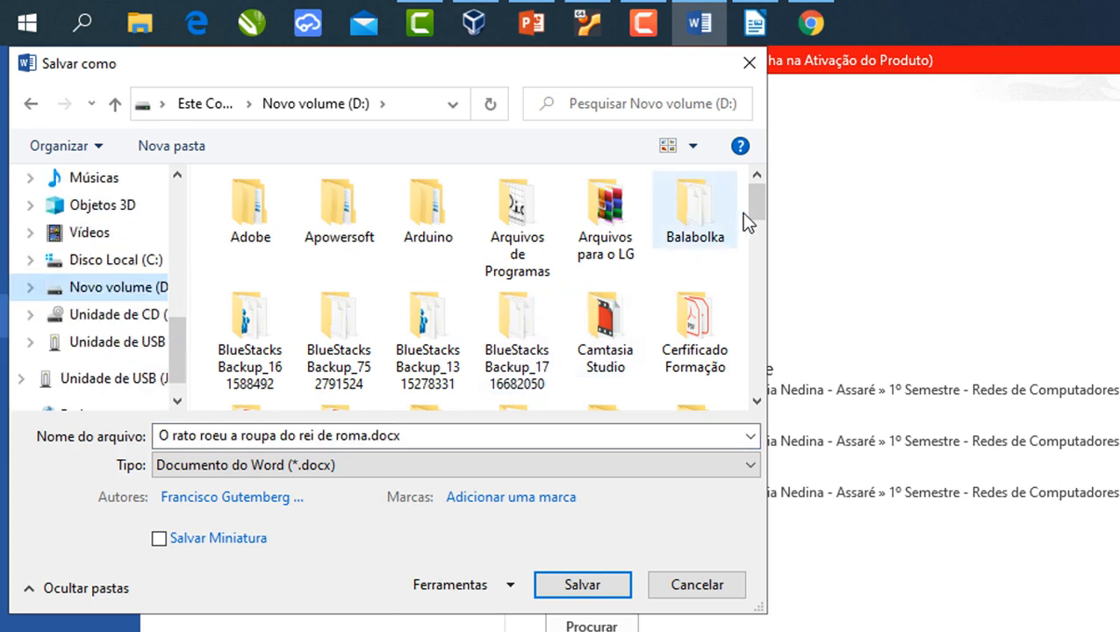
{"action": "mouse_move", "coordinate": [755, 219]}
{"action": "left_mouse_down"}
{"action": "mouse_move", "coordinate": [754, 325]}
{"action": "mouse_move", "coordinate": [750, 205]}
{"action": "mouse_move", "coordinate": [750, 219]}
{"action": "left_mouse_up"}
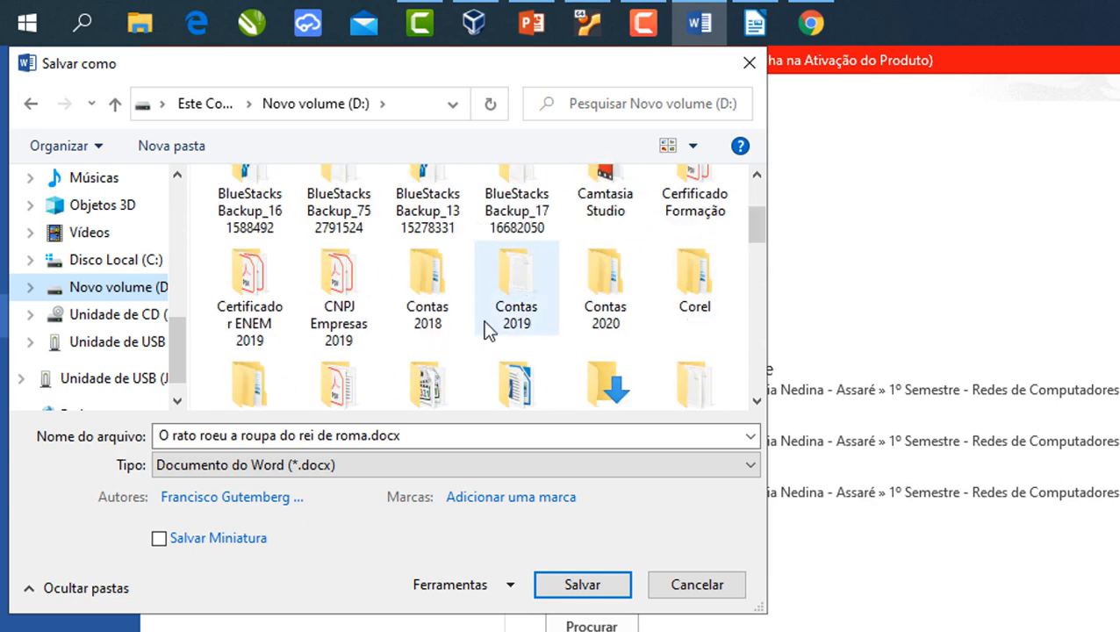
{"action": "scroll", "coordinate": [456, 338], "scroll_direction": "down", "scroll_amount": 1}
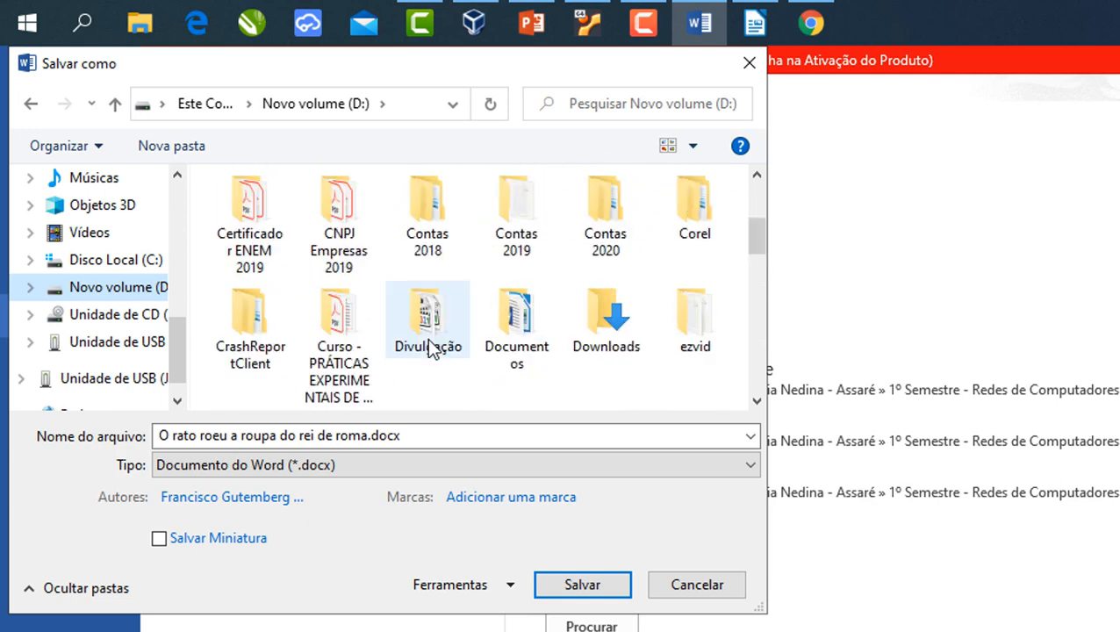
{"action": "double_click", "coordinate": [517, 325]}
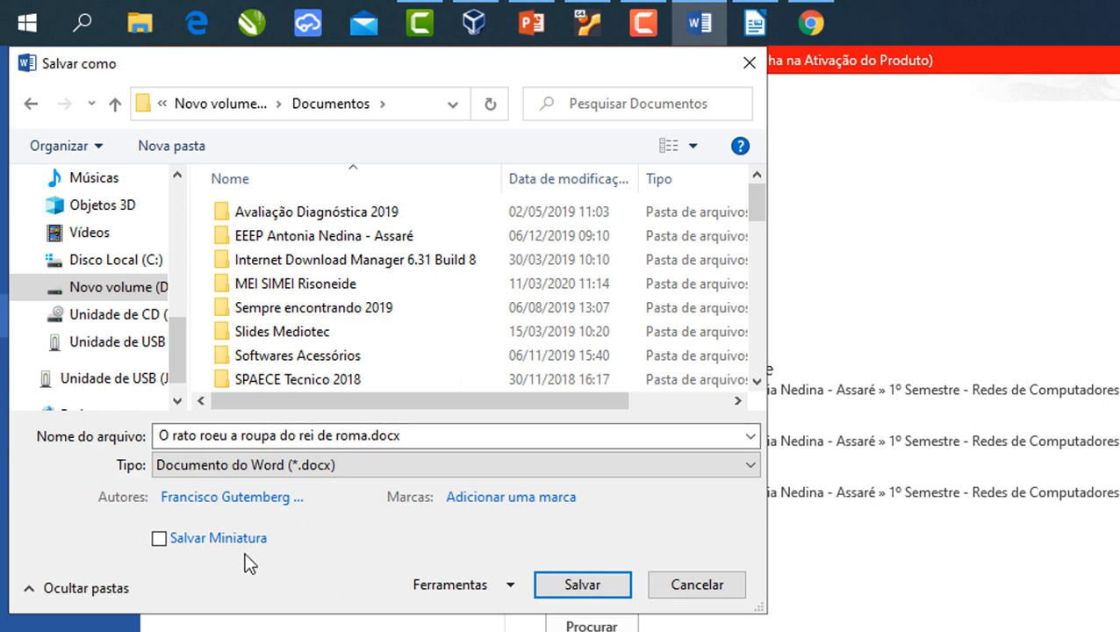
- Name the file Aula texto 01.docx and choose Documento do Word (*.docx) as its type
{"action": "left_click", "coordinate": [368, 436]}
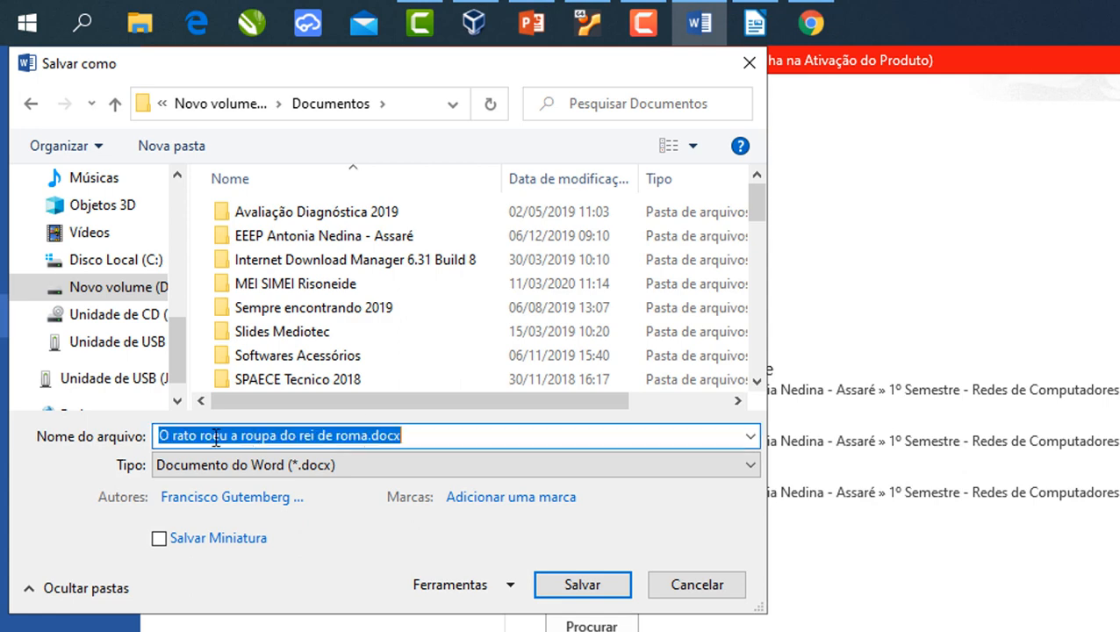
{"action": "left_click", "coordinate": [208, 431]}
{"action": "left_click_drag", "start_coordinate": [367, 436], "coordinate": [143, 437]}
{"action": "type", "text": "Aula "}
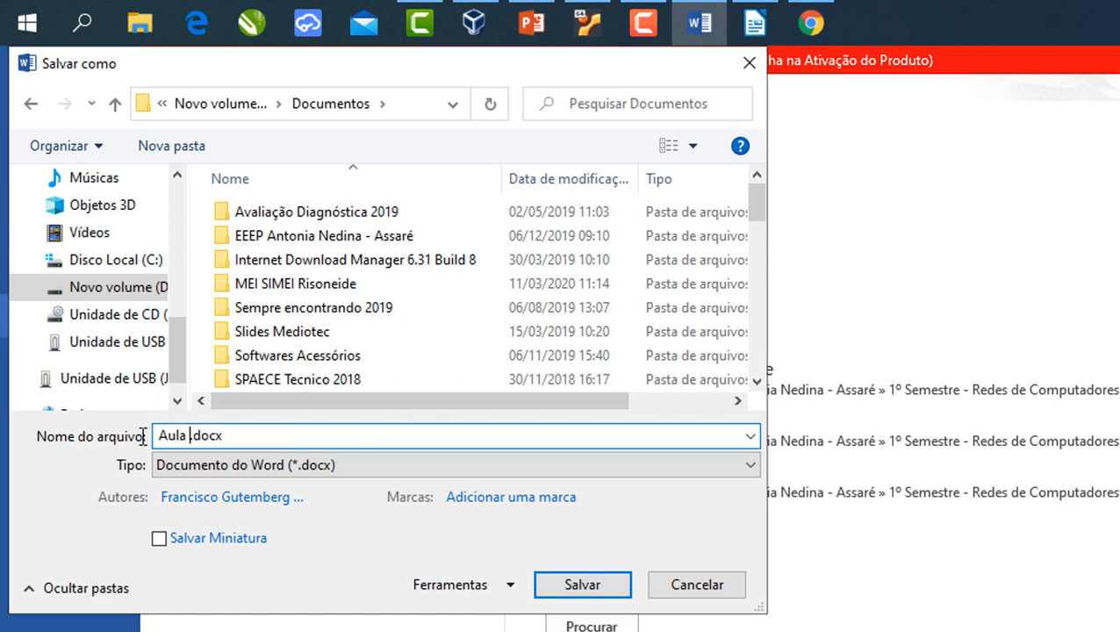
{"action": "type", "text": "texto 01"}
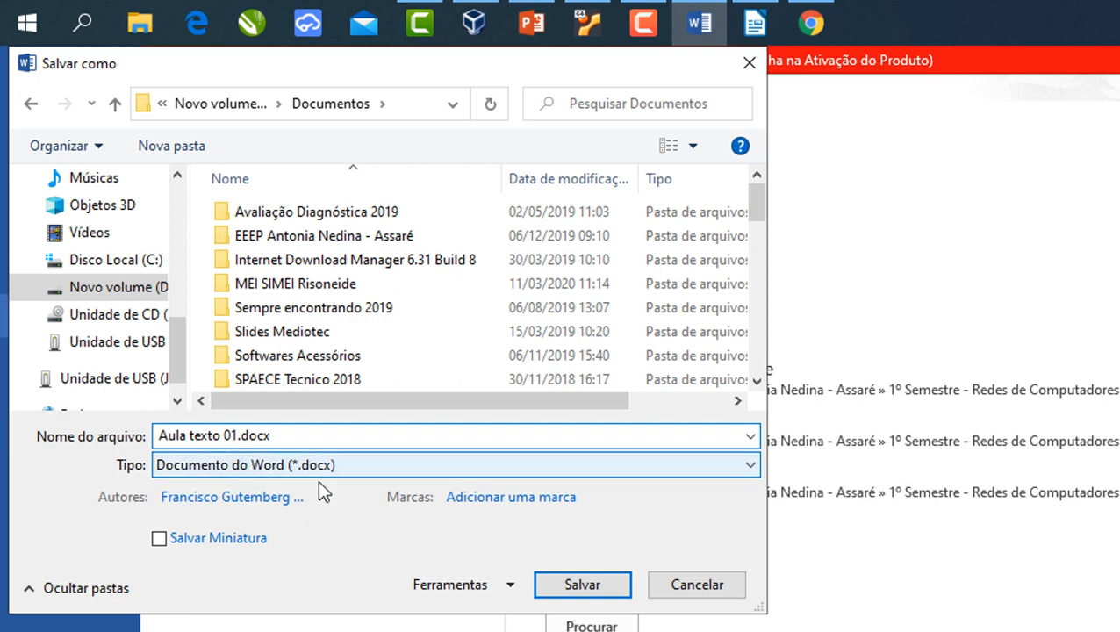
{"action": "left_click", "coordinate": [483, 474]}
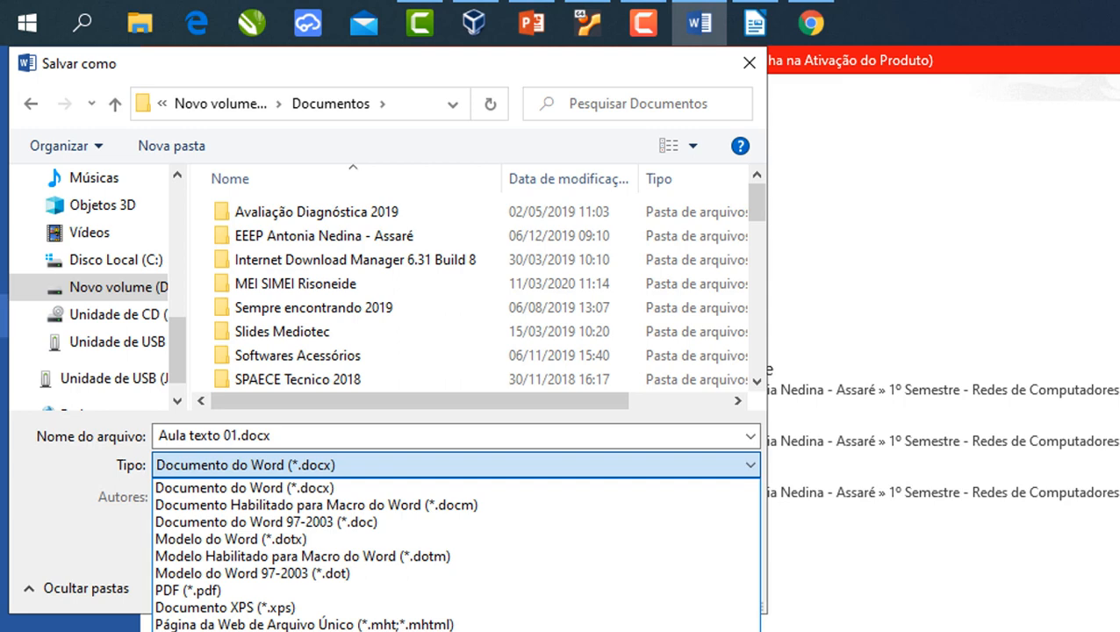
{"action": "left_click", "coordinate": [369, 489]}
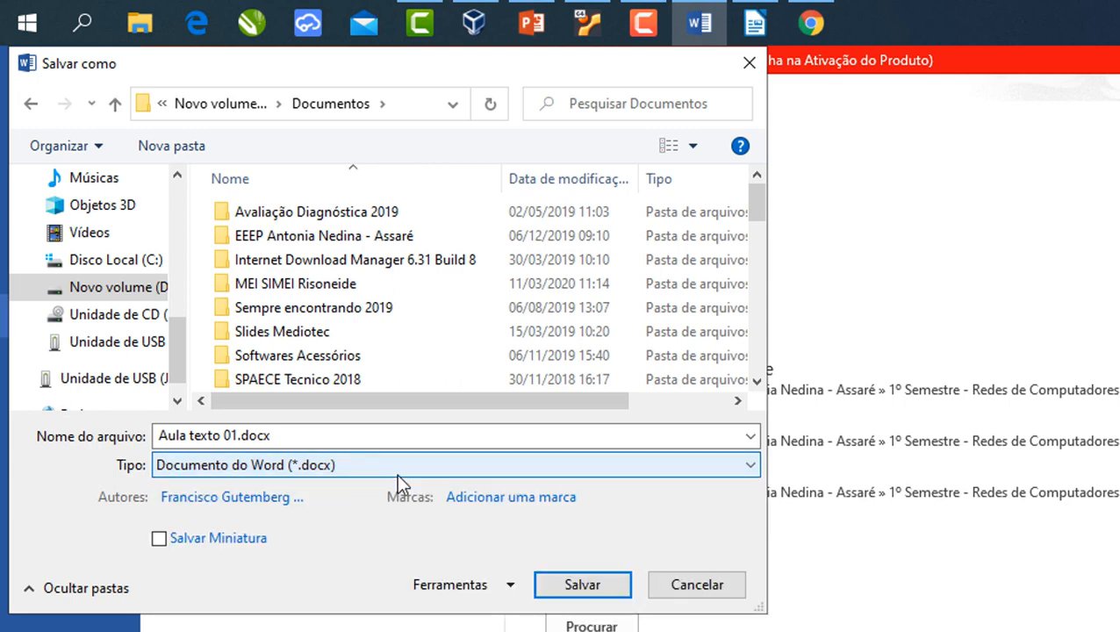
- Try to save, decline replacing the existing file, and save the document as Aula textos 01.docx instead
{"action": "left_click", "coordinate": [582, 584]}
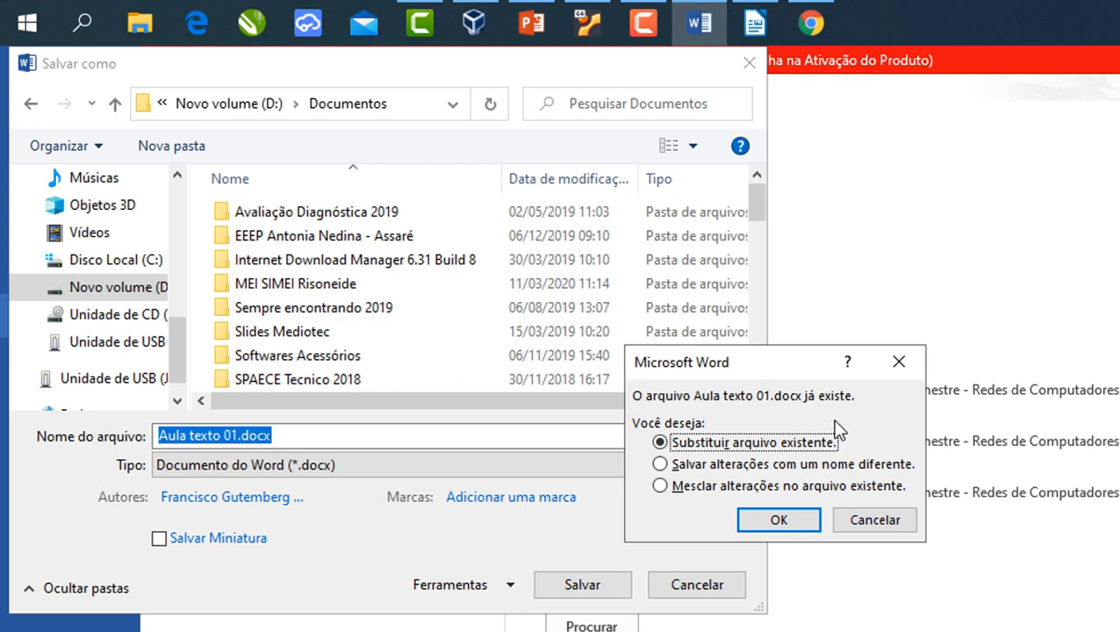
{"action": "left_click", "coordinate": [874, 521]}
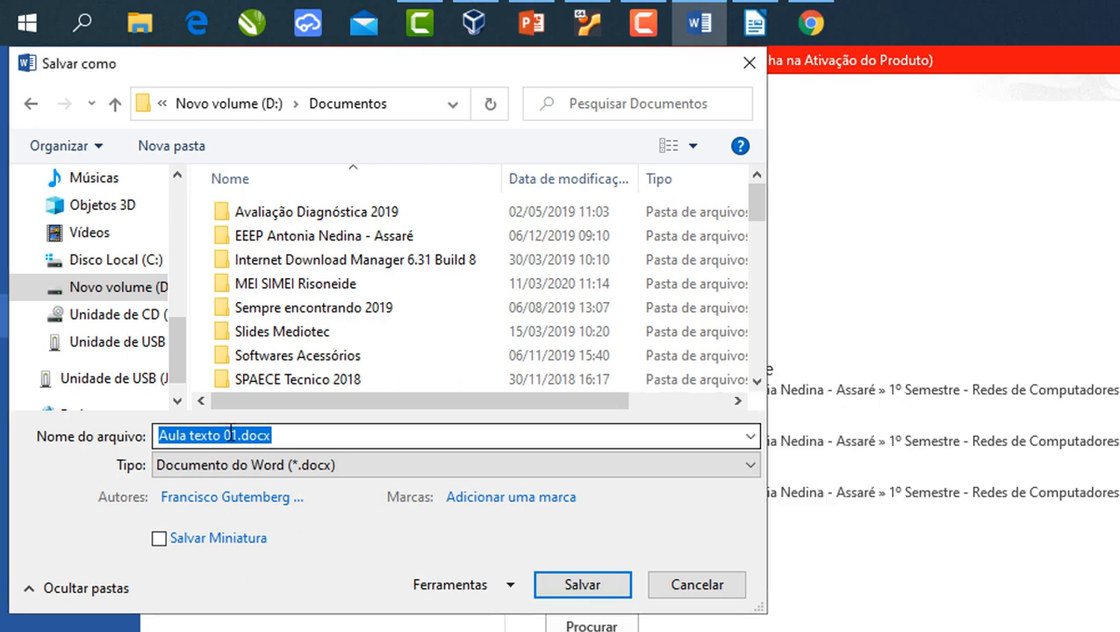
{"action": "left_click", "coordinate": [226, 435]}
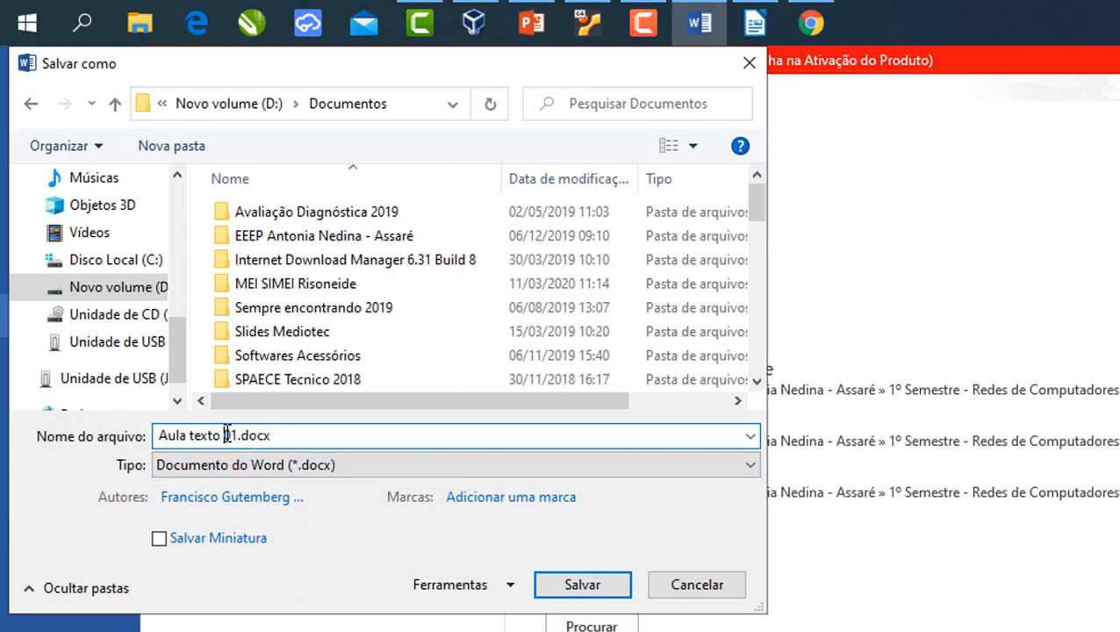
{"action": "type", "text": "s"}
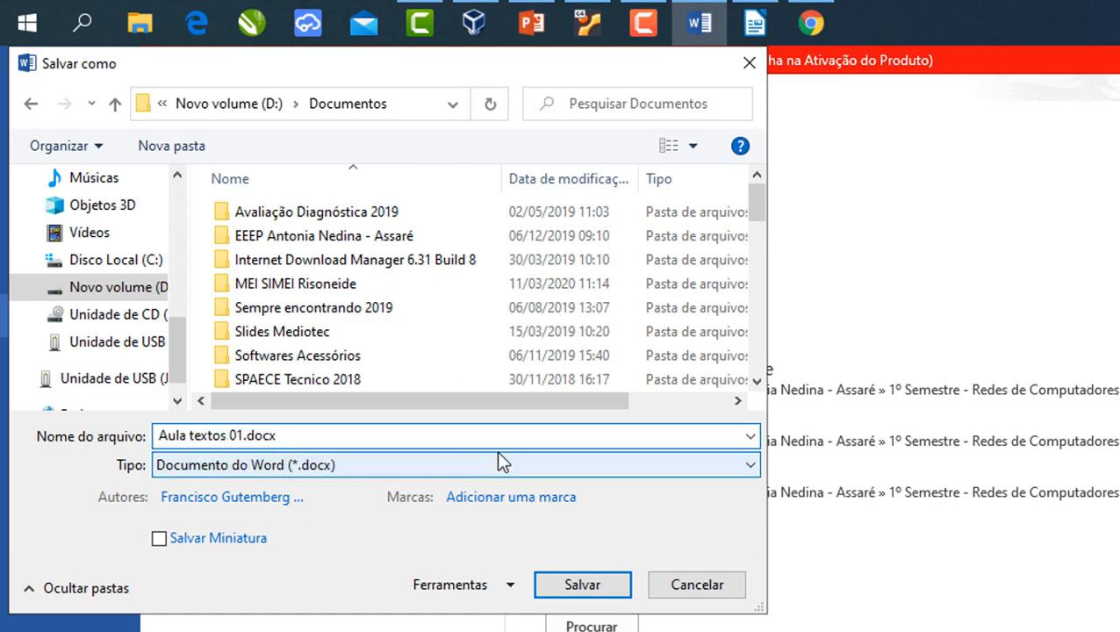
{"action": "left_click", "coordinate": [604, 592]}
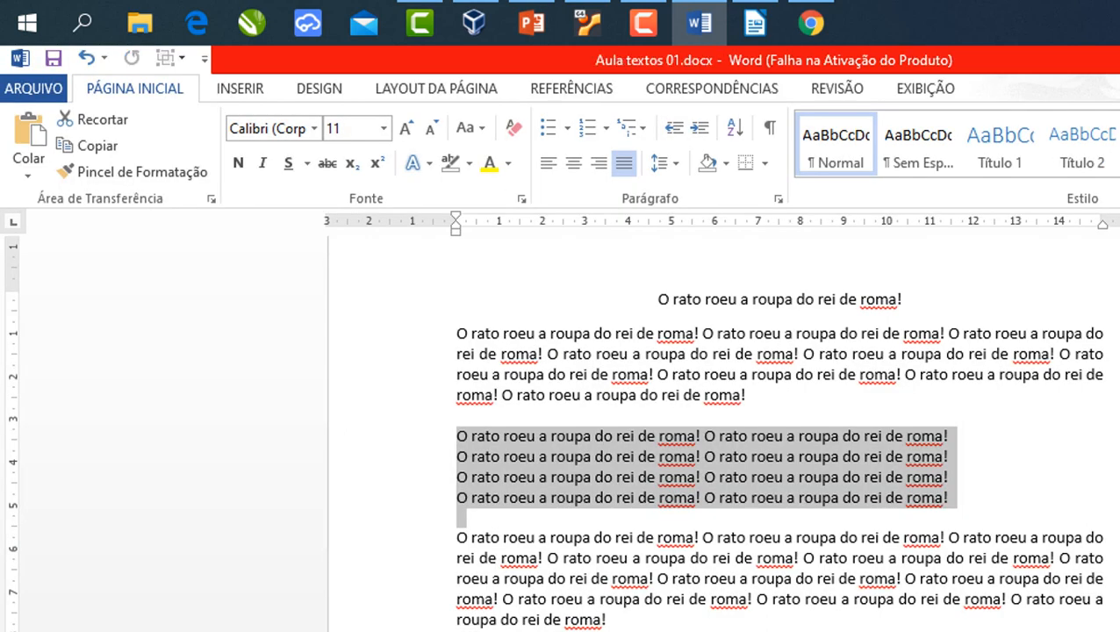
- Clear the Word, Writer, Chrome and PowerPoint windows off the desktop and switch to File Explorer
{"action": "key", "text": "alt+F4"}
{"action": "key", "text": "alt+F4"}
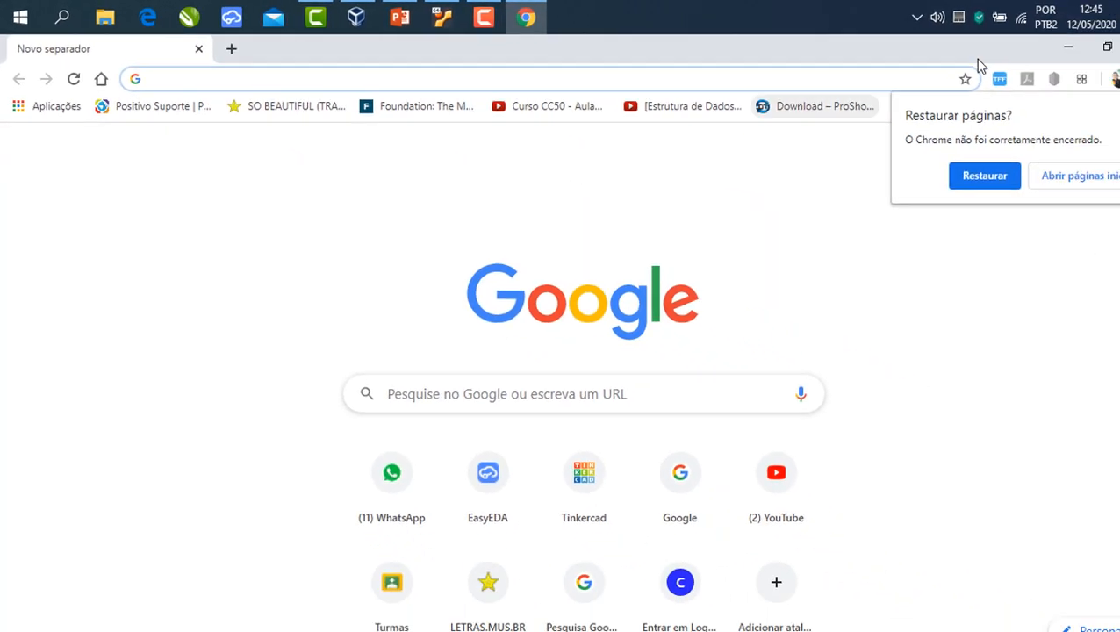
{"action": "left_click", "coordinate": [1016, 50]}
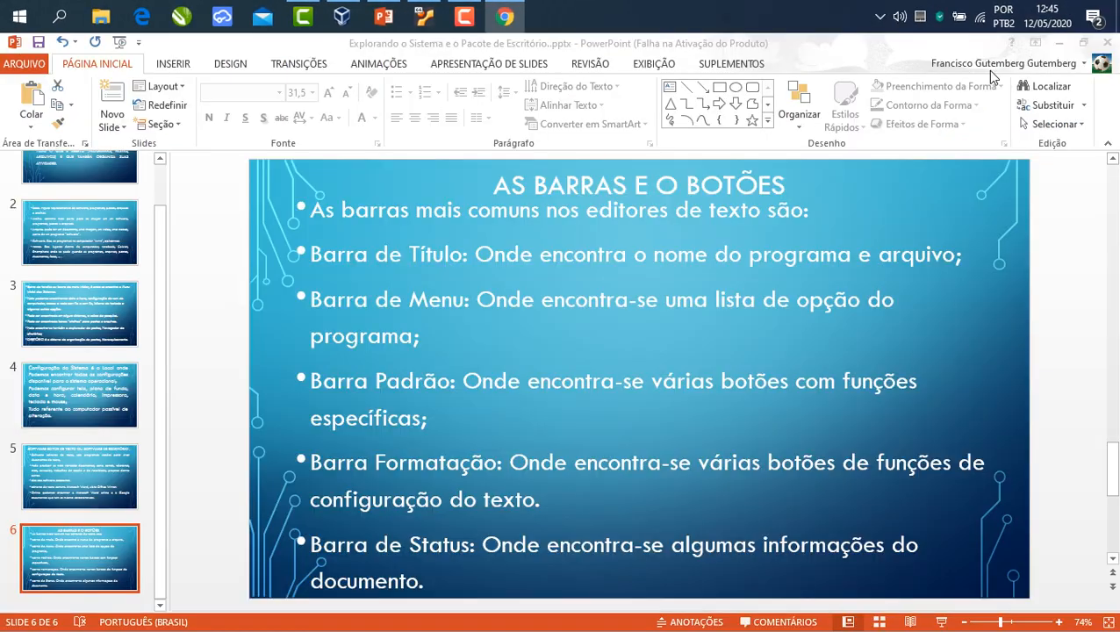
{"action": "left_click", "coordinate": [1059, 43]}
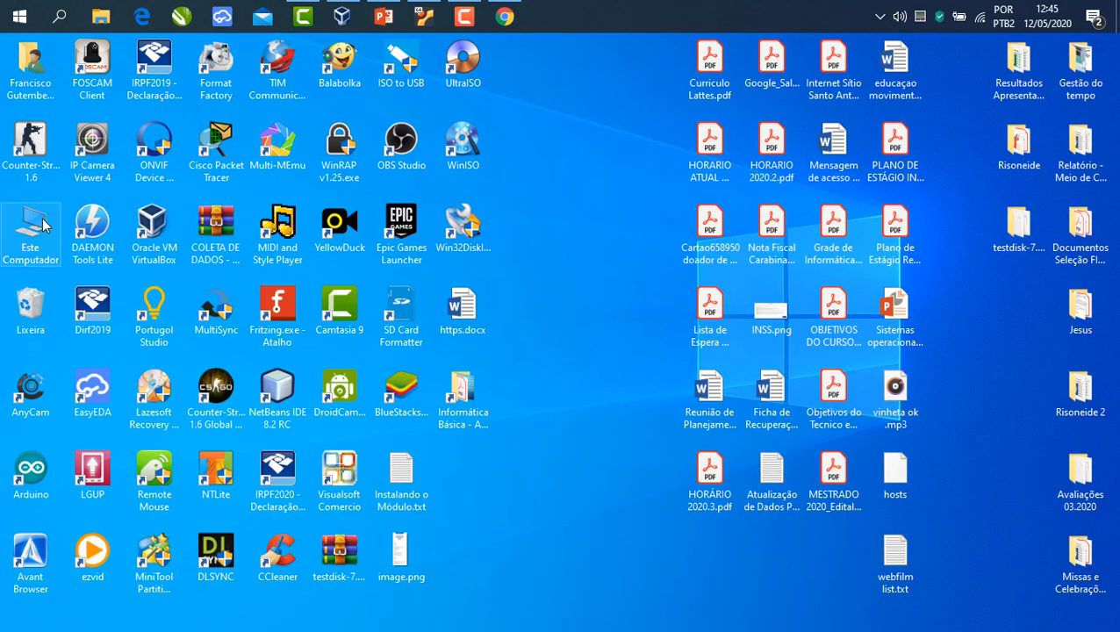
{"action": "left_click", "coordinate": [108, 15]}
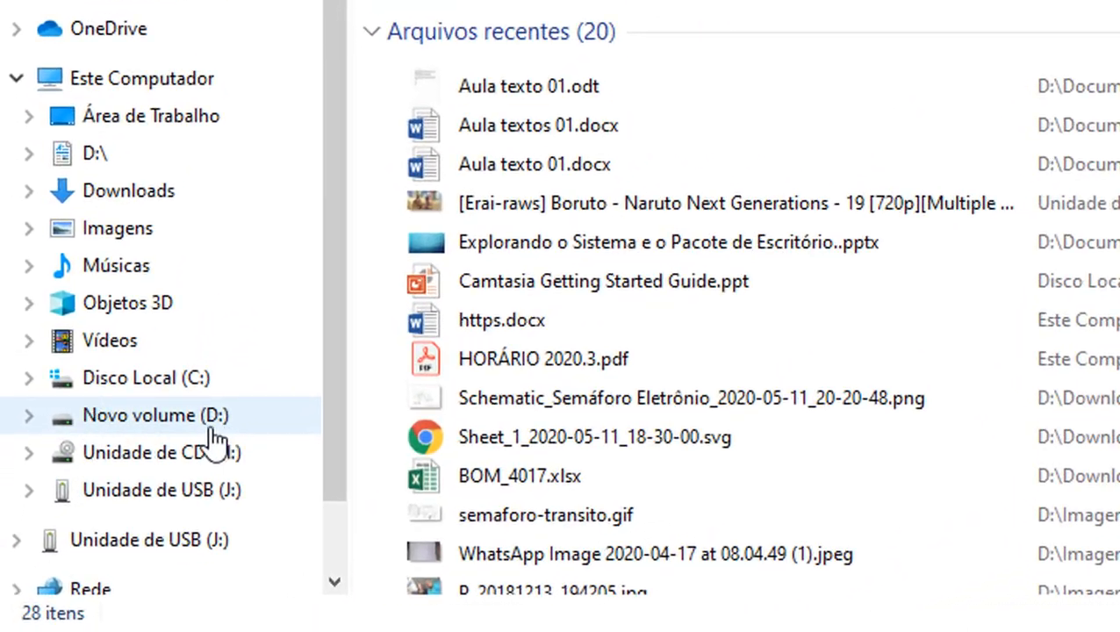
- Open the Documentos folder on Novo volume (D:)
{"action": "left_click", "coordinate": [130, 427]}
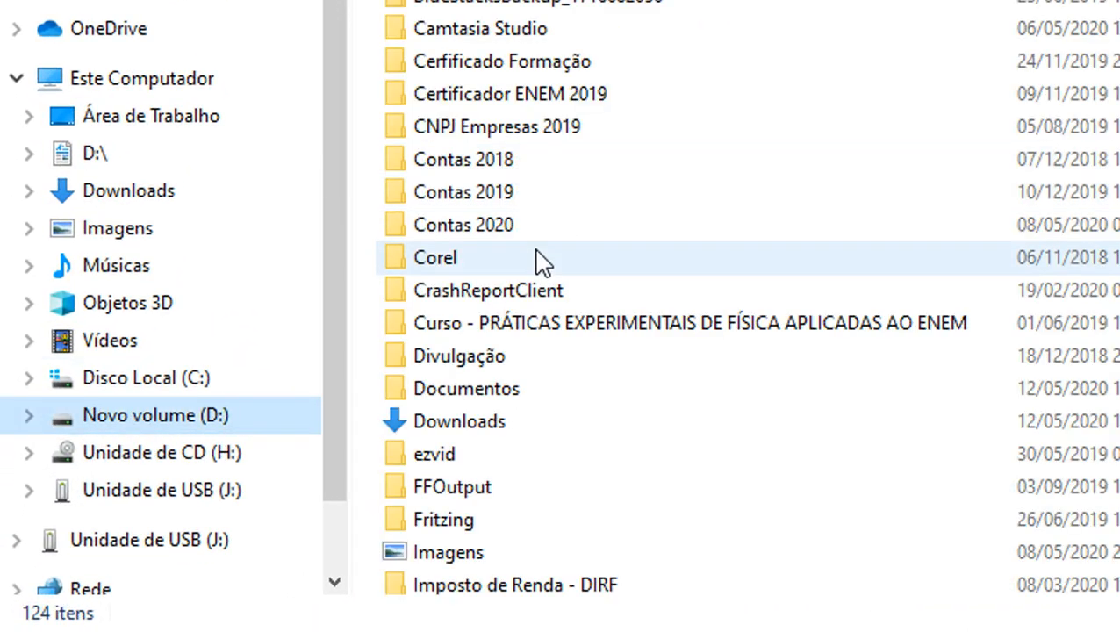
{"action": "scroll", "coordinate": [543, 260], "scroll_direction": "down", "scroll_amount": 5}
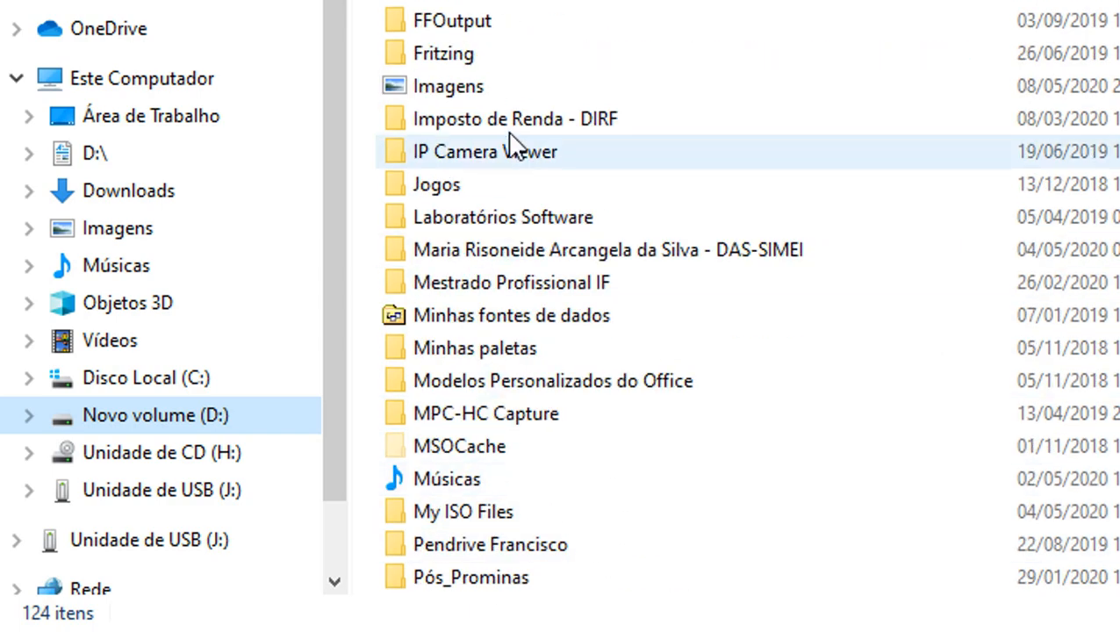
{"action": "scroll", "coordinate": [588, 155], "scroll_direction": "down", "scroll_amount": 3}
{"action": "scroll", "coordinate": [570, 430], "scroll_direction": "down", "scroll_amount": 2}
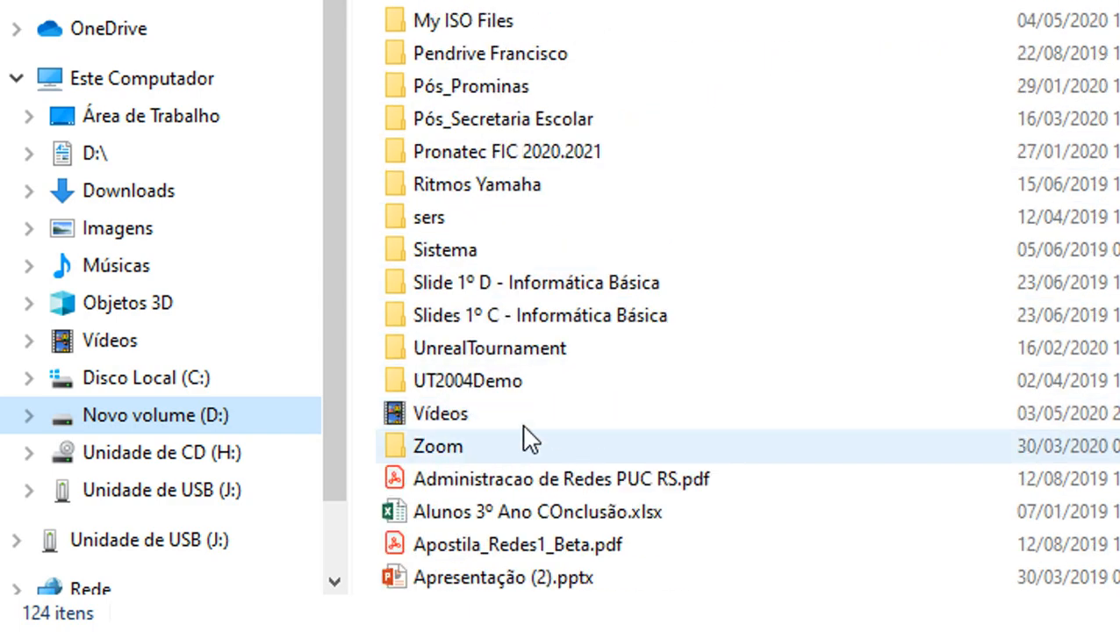
{"action": "scroll", "coordinate": [553, 263], "scroll_direction": "up", "scroll_amount": 2}
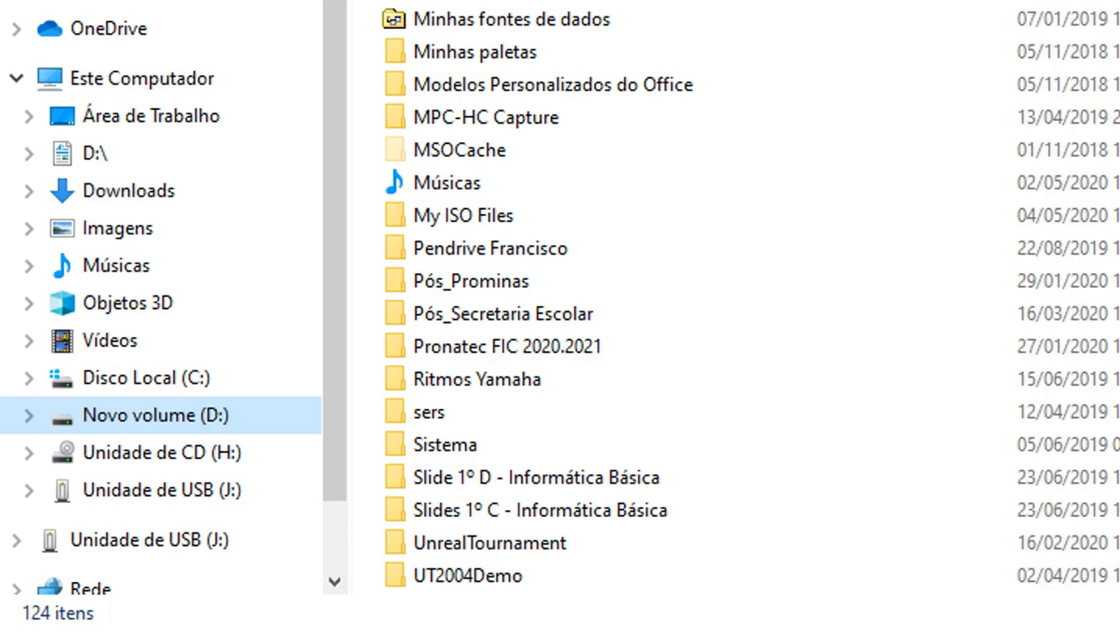
{"action": "scroll", "coordinate": [592, 153], "scroll_direction": "up", "scroll_amount": 3}
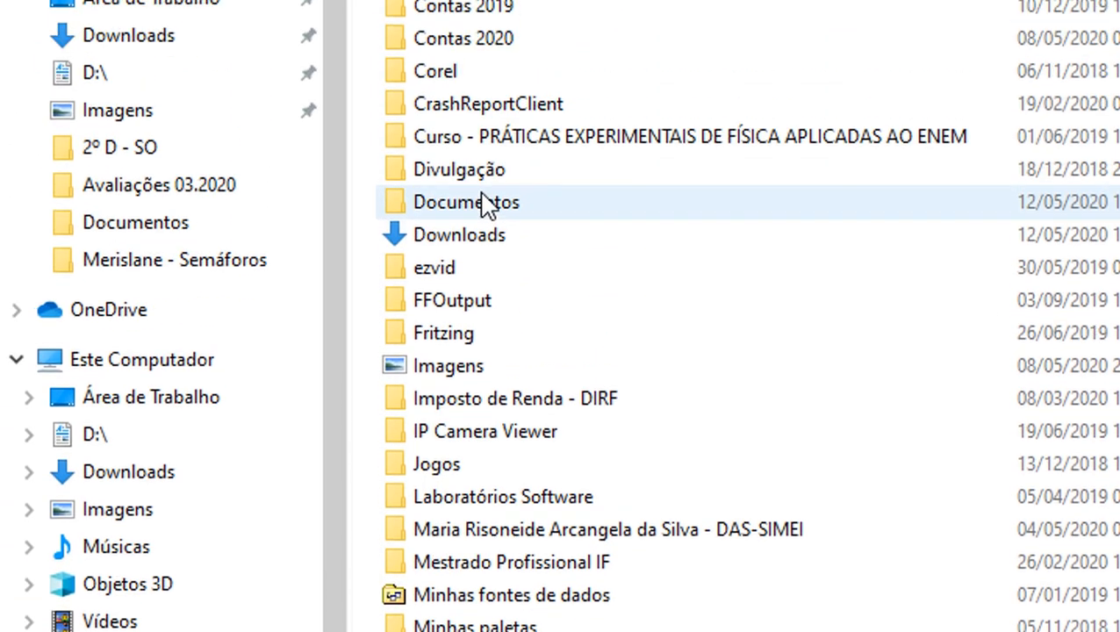
{"action": "double_click", "coordinate": [487, 202]}
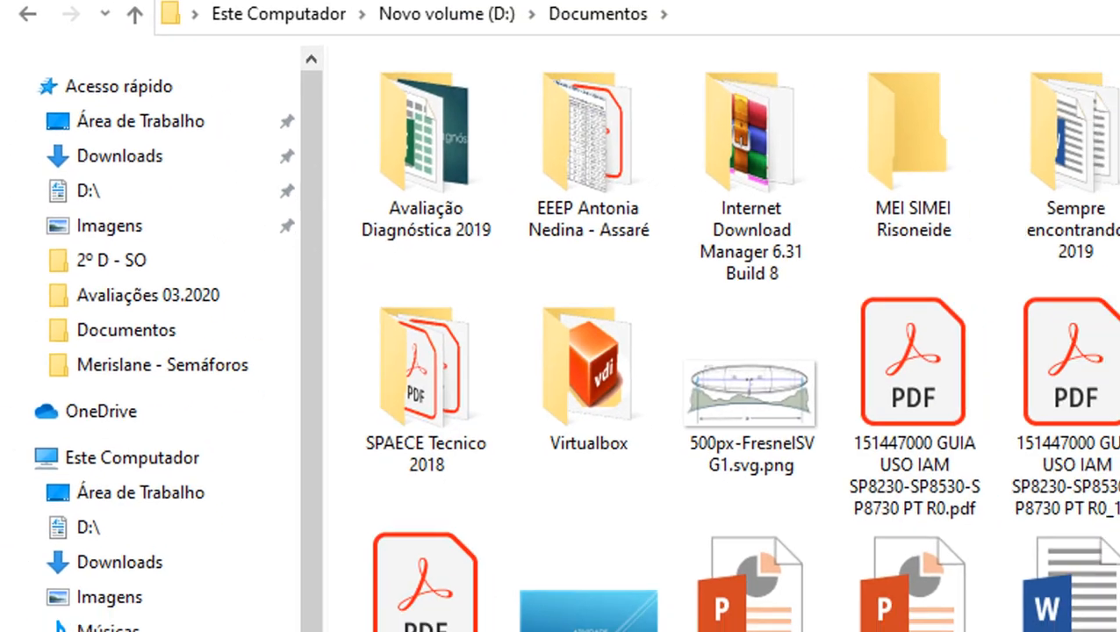
- Locate Aula texto 01.docx and Aula textos 01.docx among the saved files and open Aula textos 01.docx
{"action": "scroll", "coordinate": [1010, 207], "scroll_direction": "down", "scroll_amount": 3}
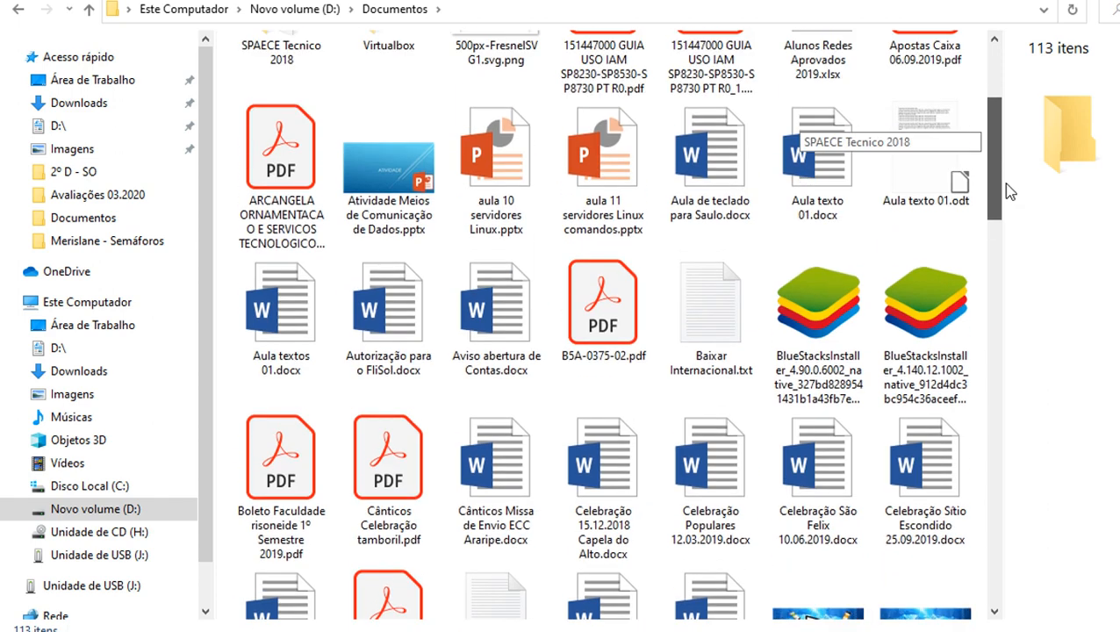
{"action": "scroll", "coordinate": [1009, 191], "scroll_direction": "up", "scroll_amount": 1}
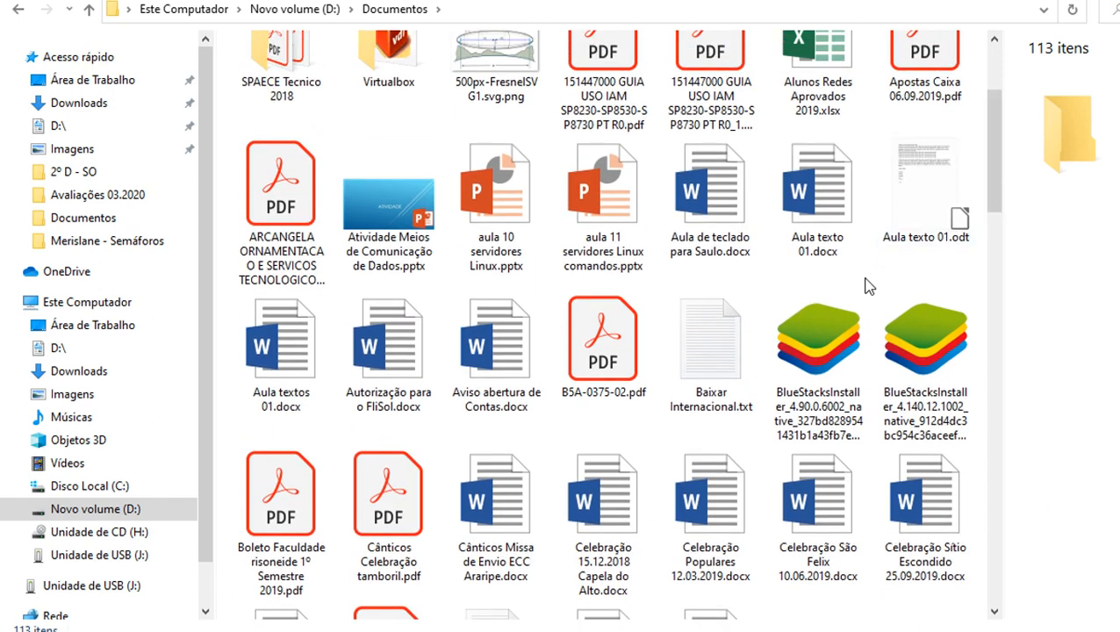
{"action": "left_click", "coordinate": [841, 202]}
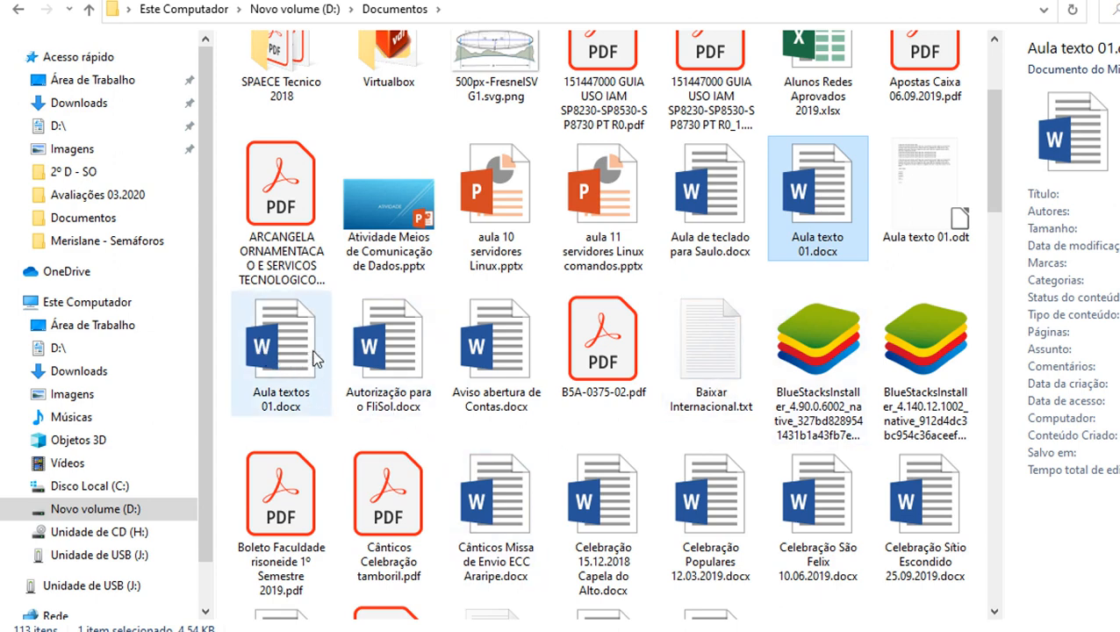
{"action": "left_click", "coordinate": [281, 334]}
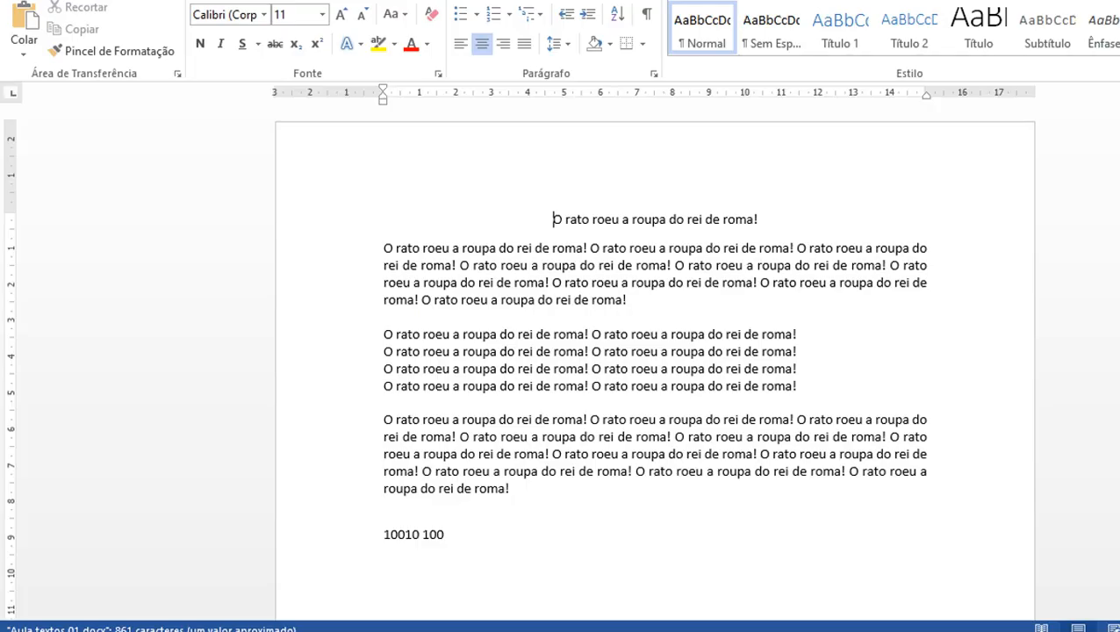
{"action": "left_click", "coordinate": [850, 493]}
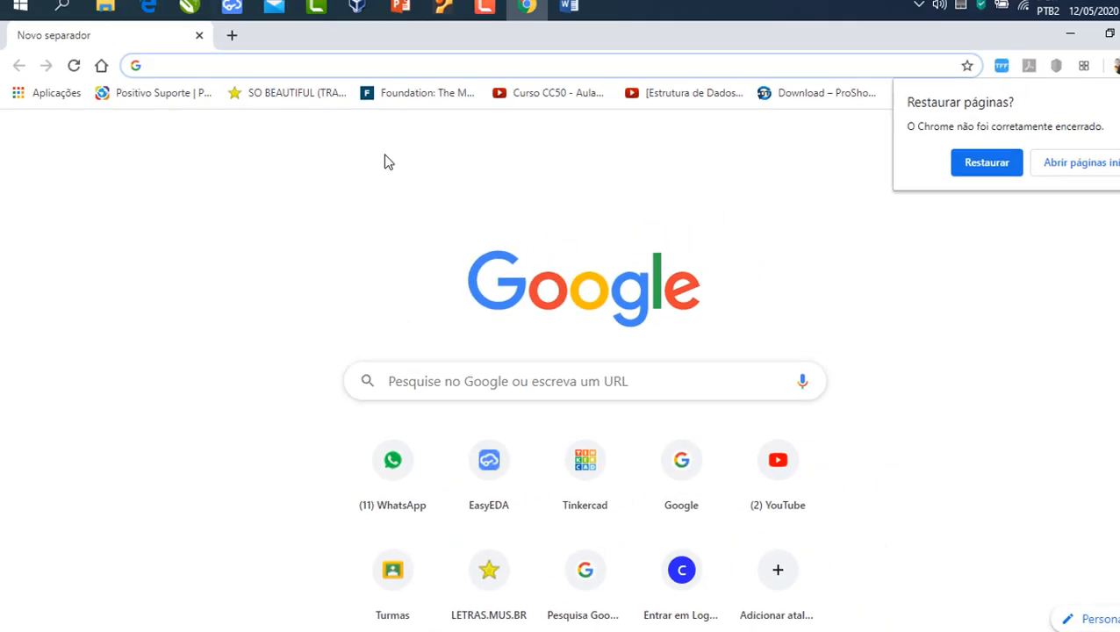
- Switch to Chrome, dismiss the offer to restore pages, and open Google Docs from the list of Google apps
{"action": "left_click", "coordinate": [376, 70]}
{"action": "left_click", "coordinate": [1052, 236]}
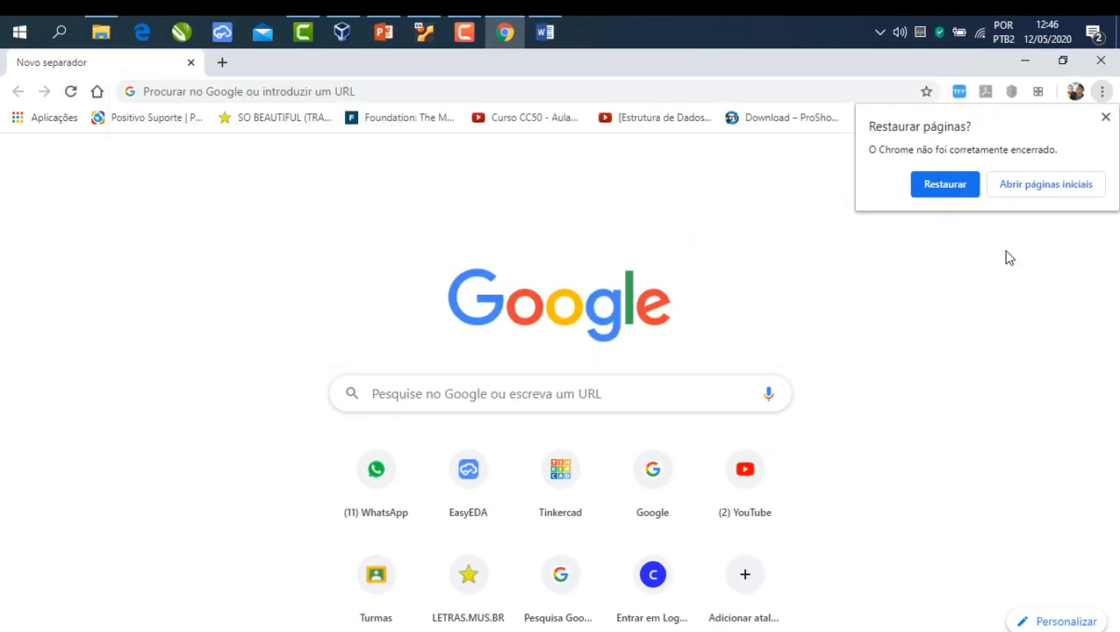
{"action": "left_click", "coordinate": [1105, 118]}
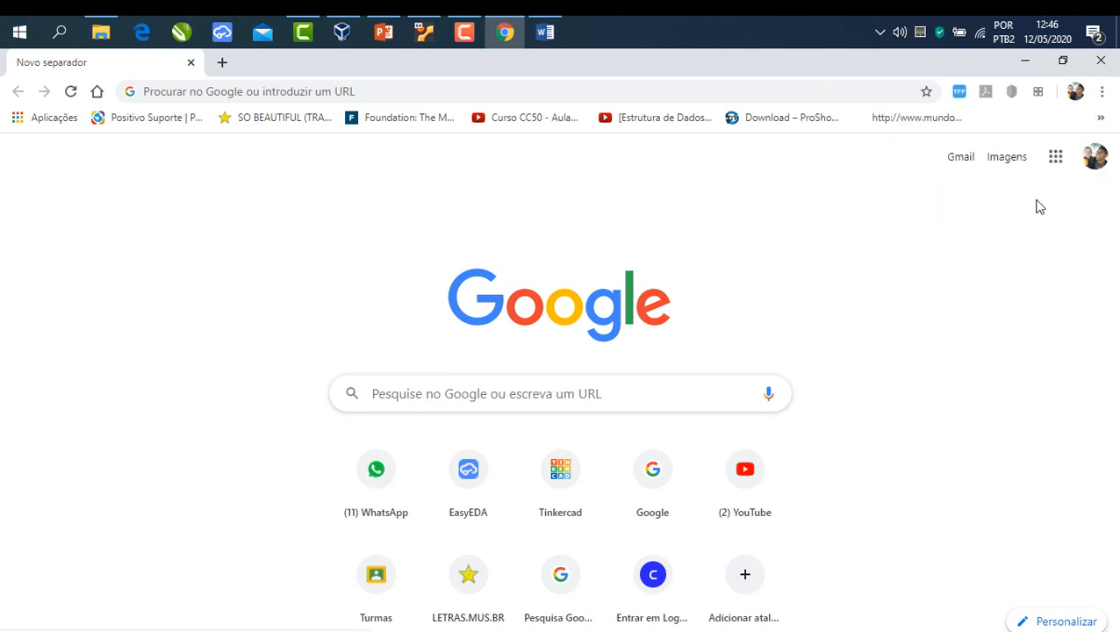
{"action": "left_click", "coordinate": [1058, 155]}
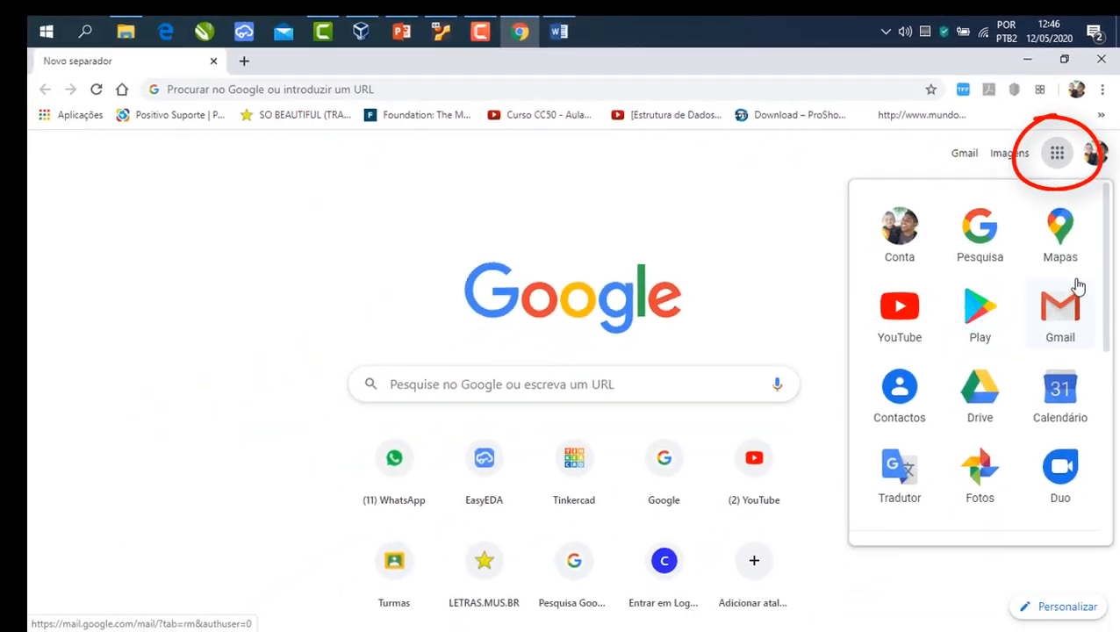
{"action": "left_click_drag", "start_coordinate": [1107, 259], "coordinate": [1107, 387]}
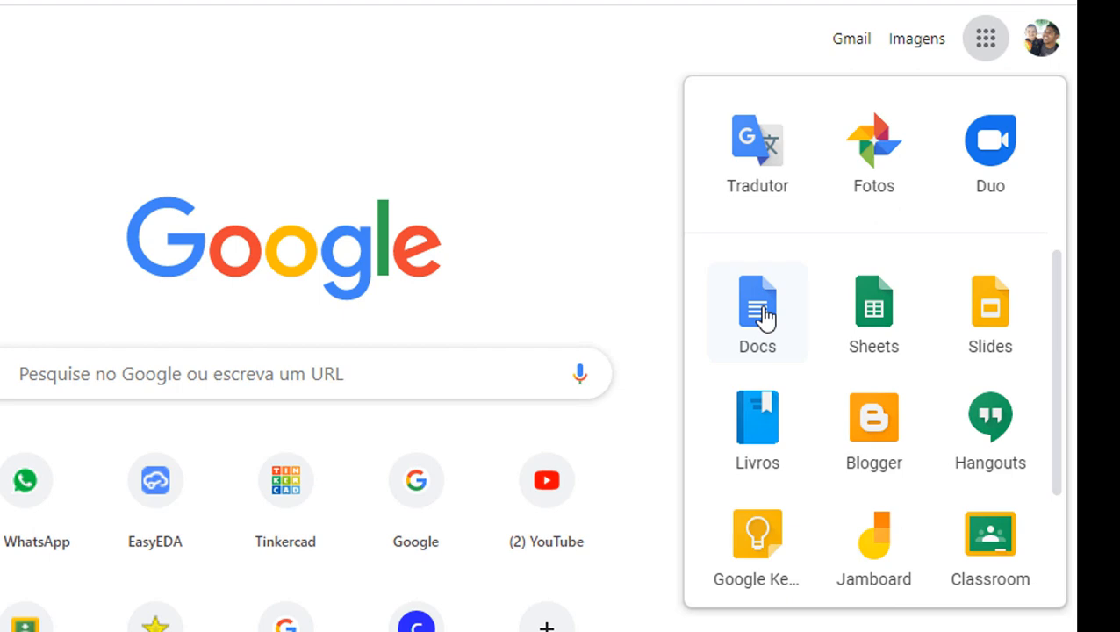
{"action": "left_click", "coordinate": [762, 315]}
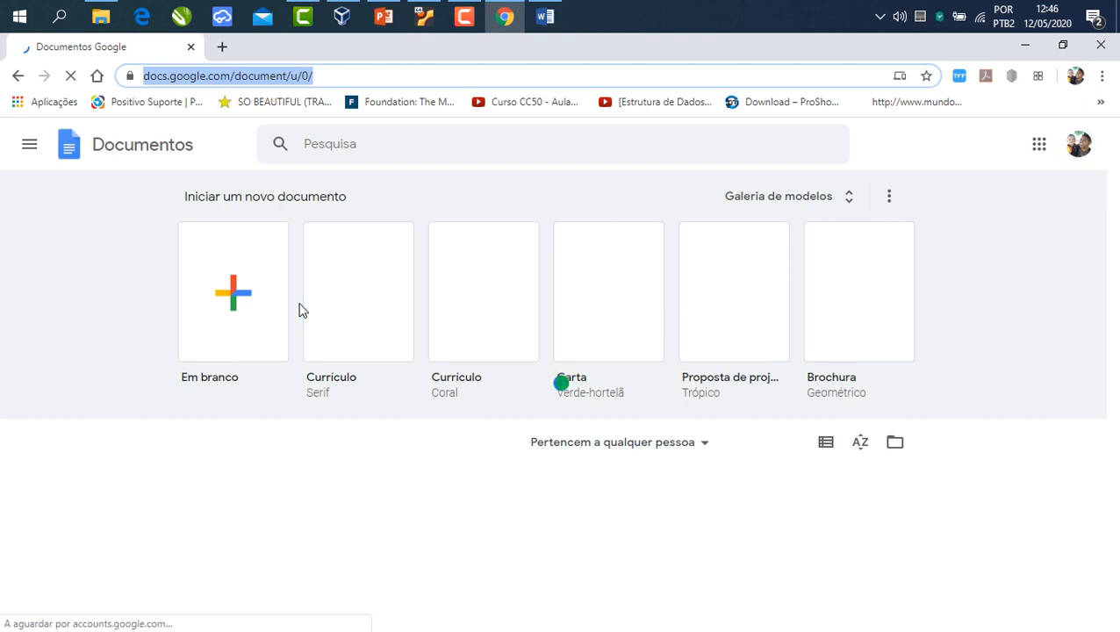
- Create a blank document, name it Trabalho de História, and dismiss the document status tip
{"action": "left_click", "coordinate": [239, 303]}
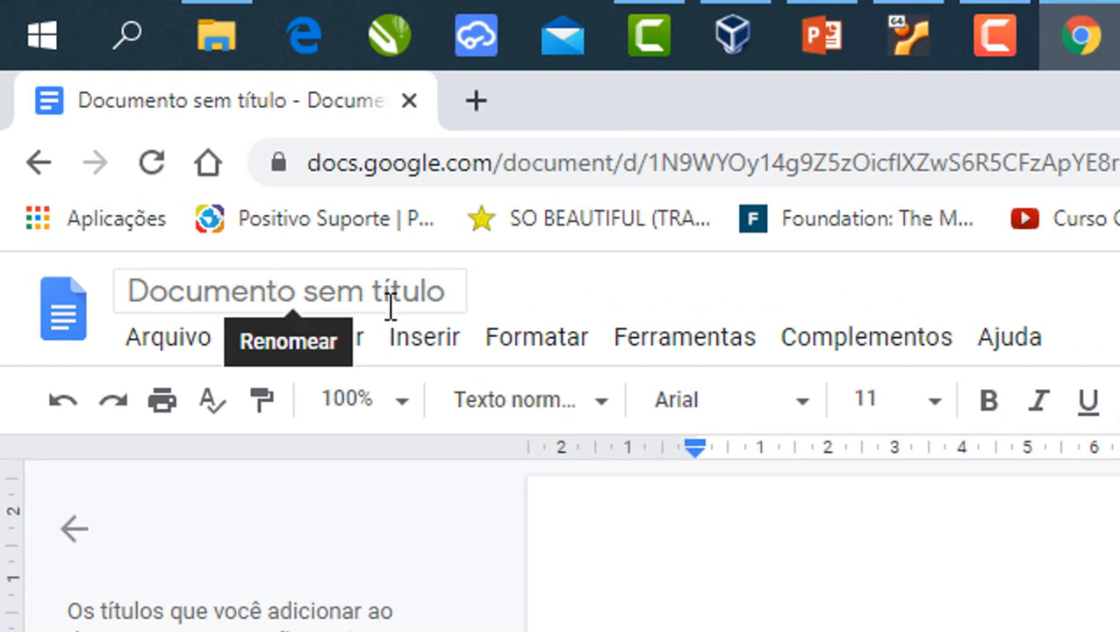
{"action": "left_click", "coordinate": [452, 292]}
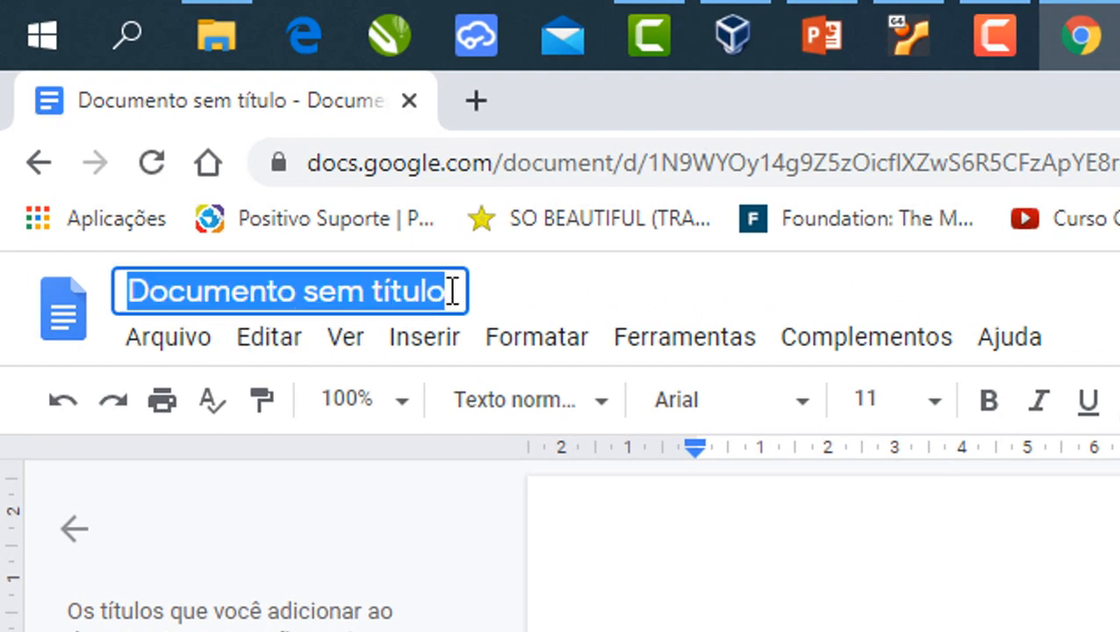
{"action": "type", "text": "T"}
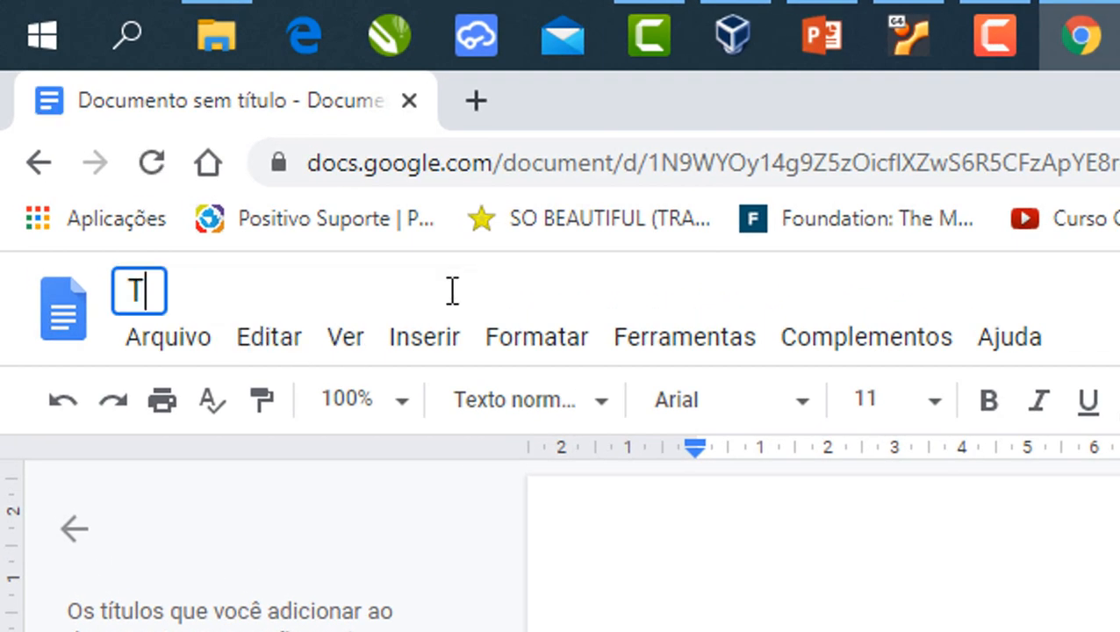
{"action": "type", "text": "rabalho de "}
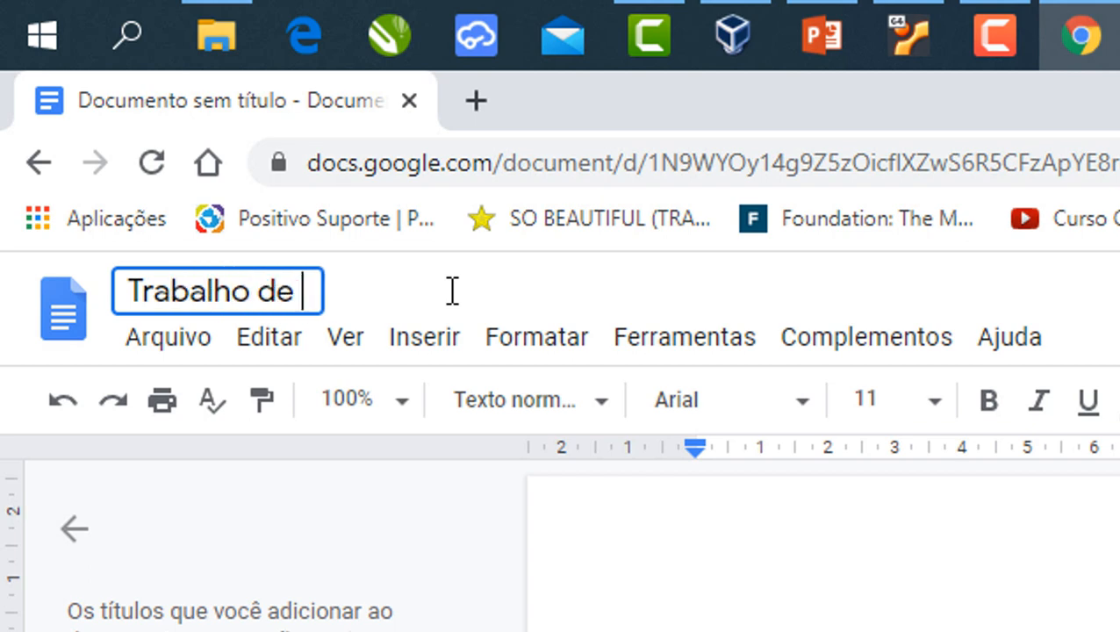
{"action": "type", "text": "História"}
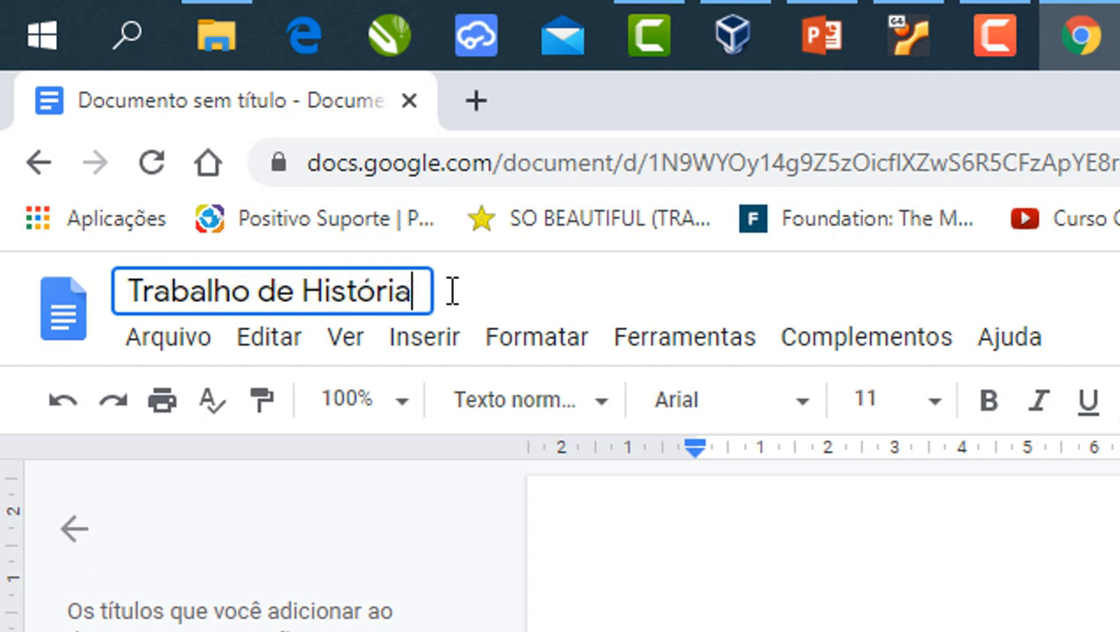
{"action": "left_click", "coordinate": [838, 627]}
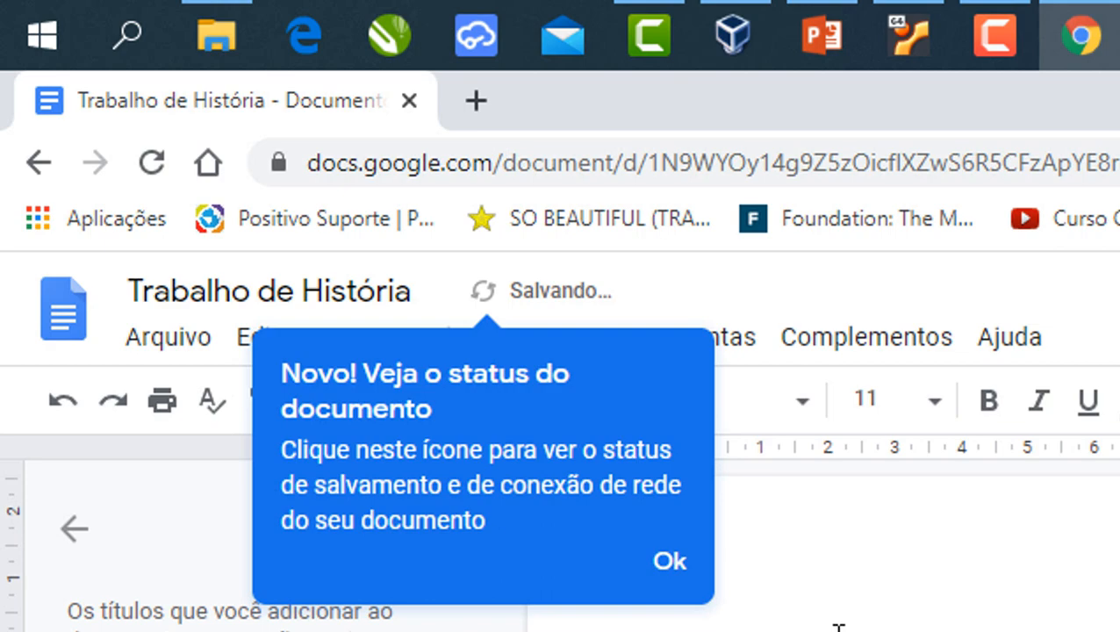
{"action": "left_click", "coordinate": [664, 566]}
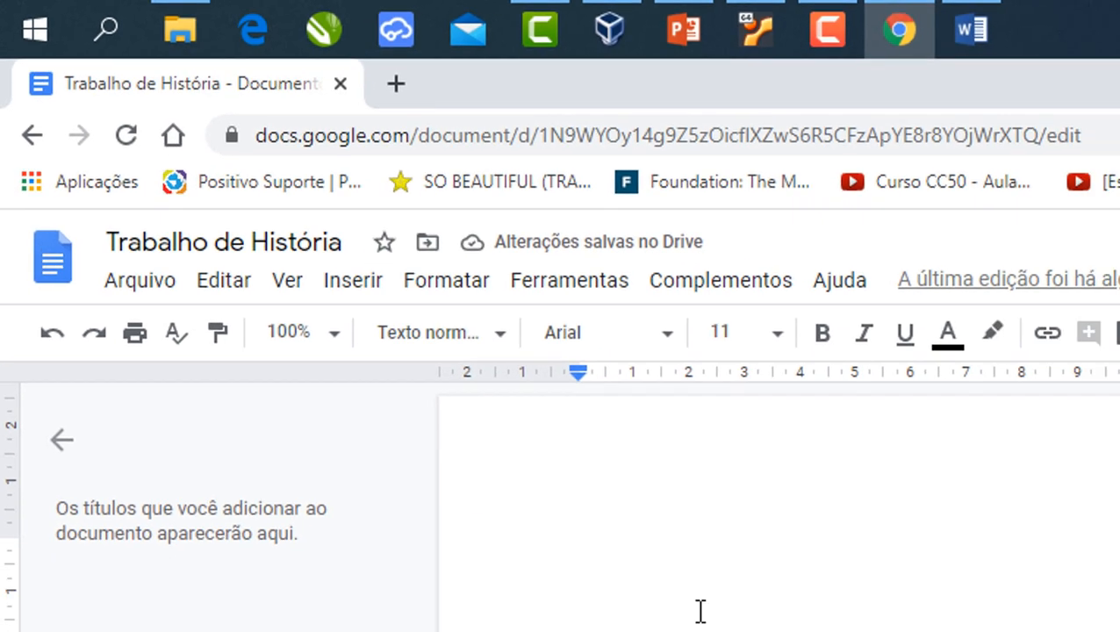
- Paste the copied sample text into the document and remove the empty line before the last paragraph
{"action": "key", "text": "ctrl+v"}
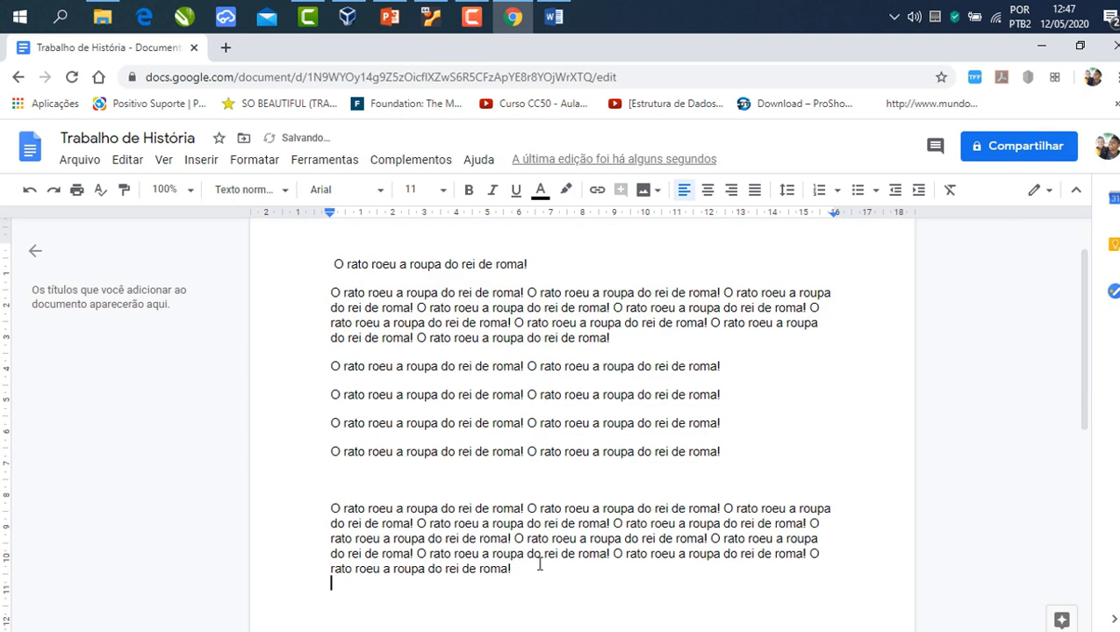
{"action": "left_click_drag", "start_coordinate": [540, 564], "coordinate": [319, 266]}
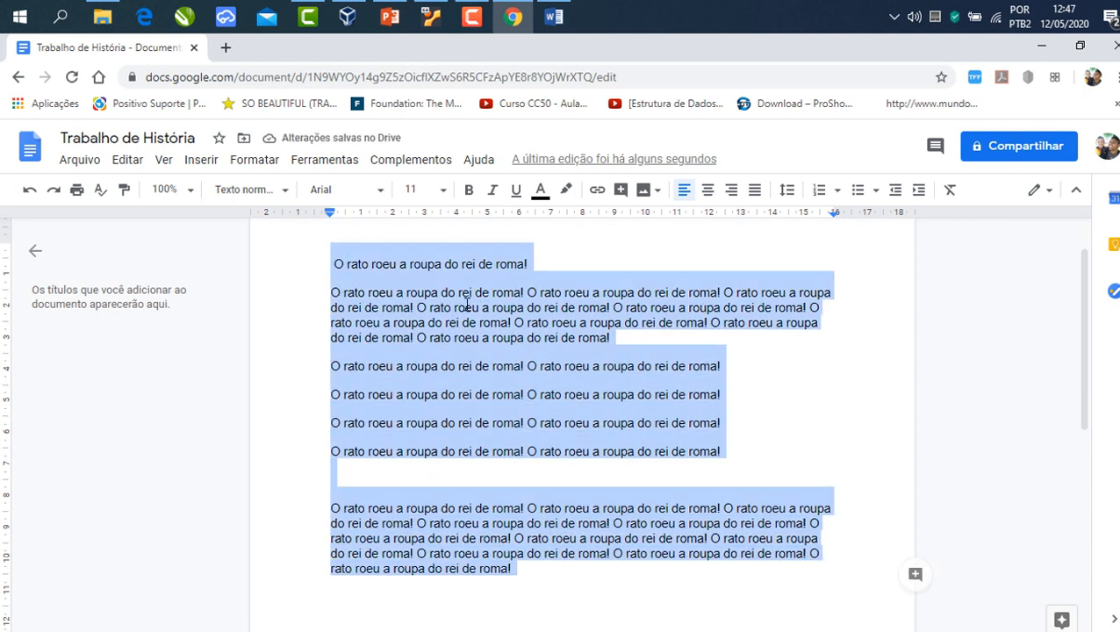
{"action": "left_click", "coordinate": [493, 353]}
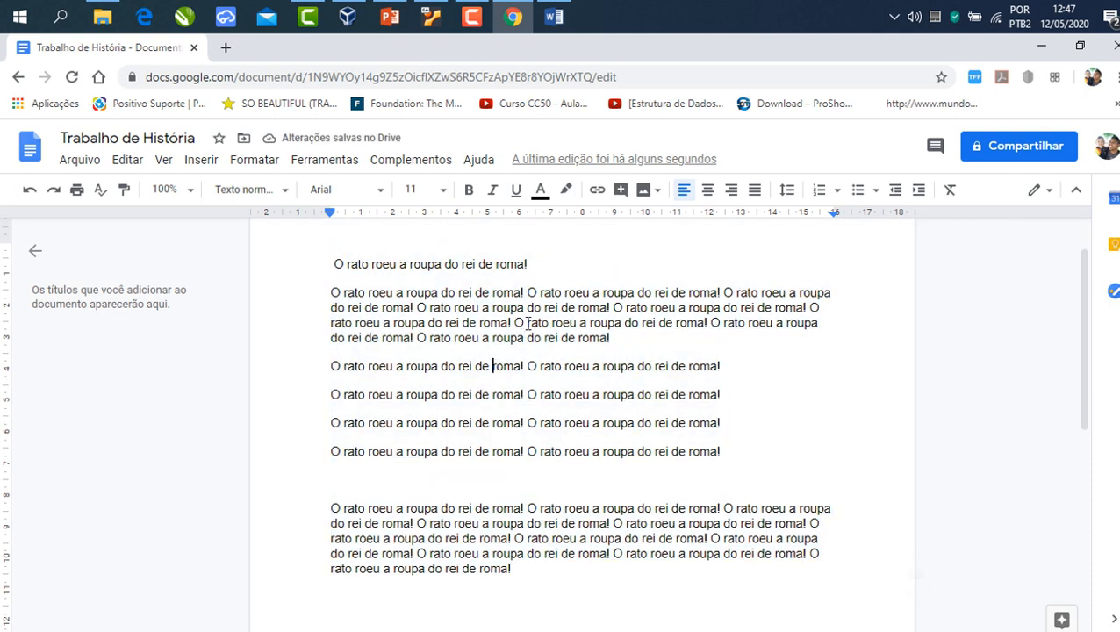
{"action": "left_click_drag", "start_coordinate": [335, 263], "coordinate": [604, 577]}
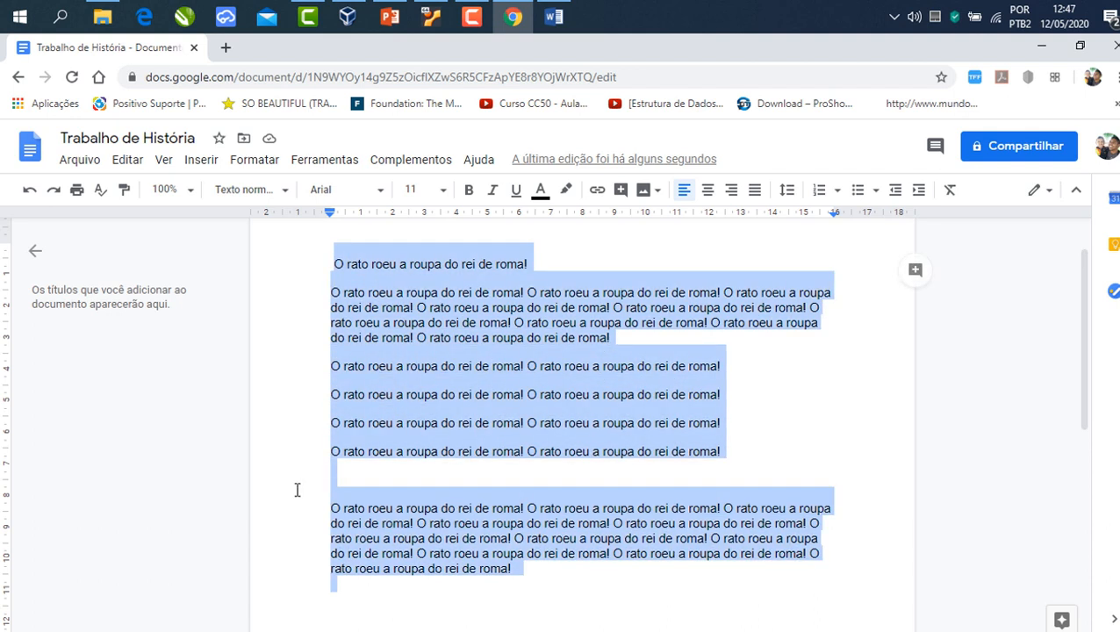
{"action": "left_click", "coordinate": [354, 479]}
{"action": "key", "text": "Delete"}
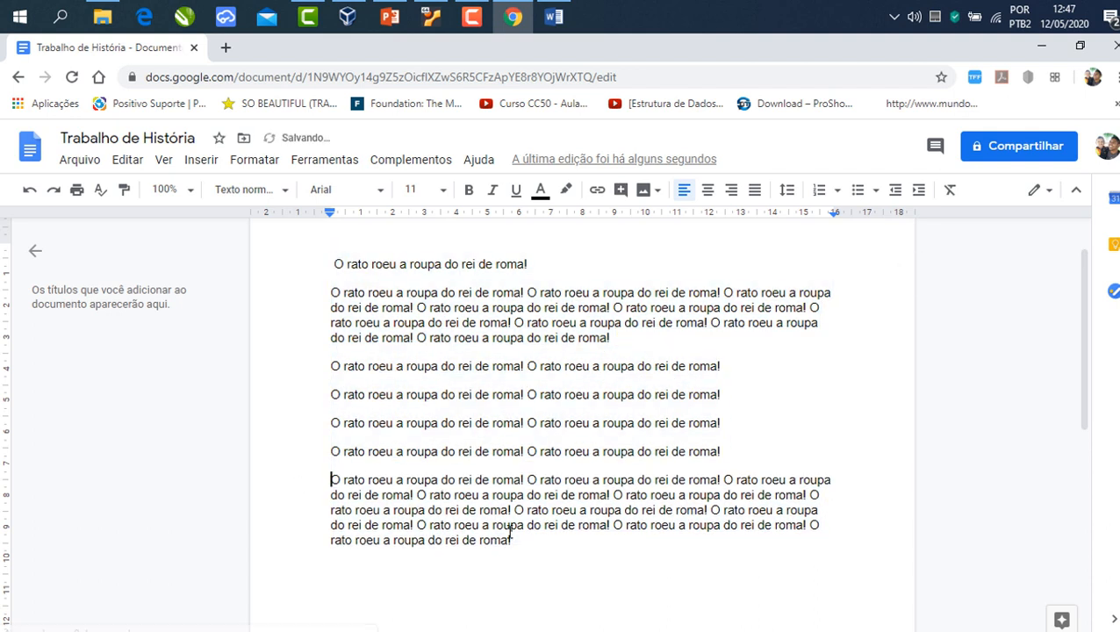
- Set the font of the entire text to Times New Roman, size 12
{"action": "left_click_drag", "start_coordinate": [518, 542], "coordinate": [329, 255]}
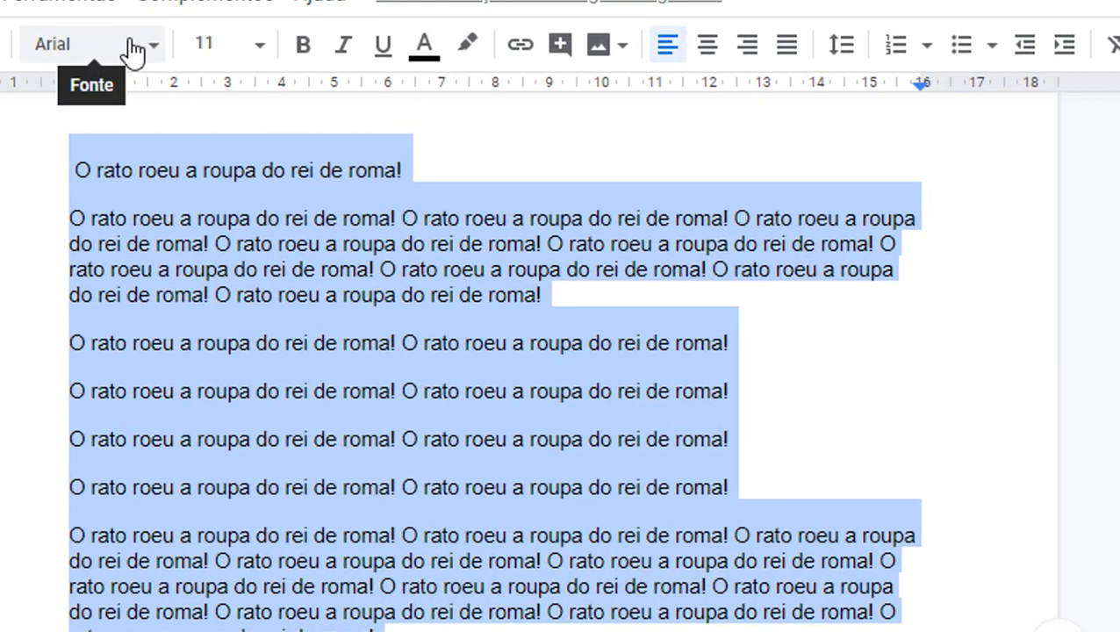
{"action": "left_click", "coordinate": [378, 190]}
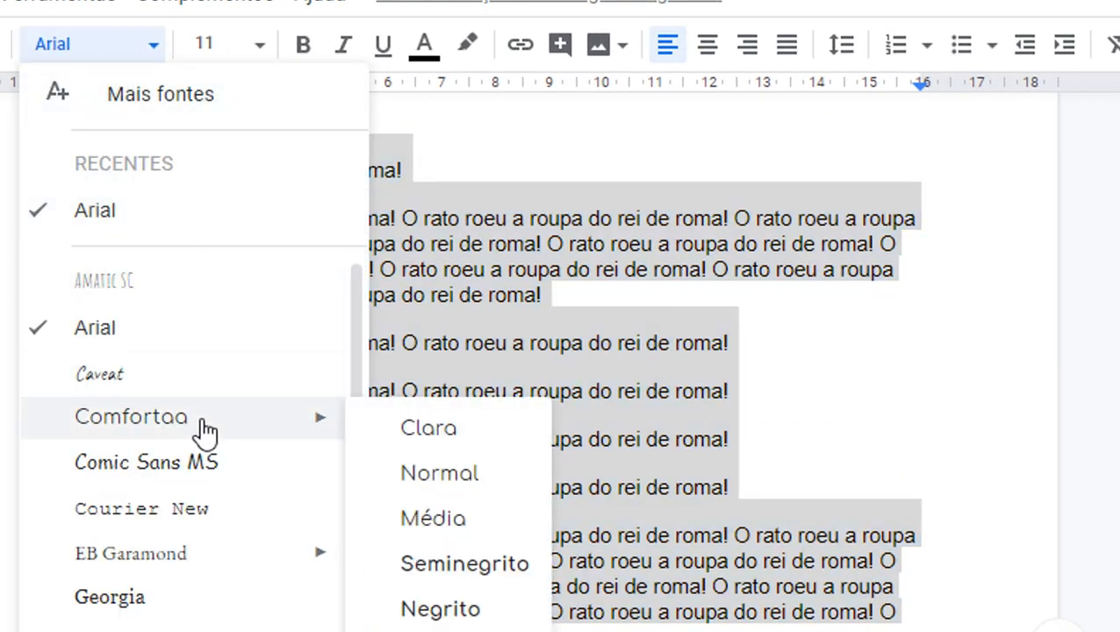
{"action": "left_click", "coordinate": [98, 49]}
{"action": "left_click", "coordinate": [143, 48]}
{"action": "scroll", "coordinate": [186, 501], "scroll_direction": "down", "scroll_amount": 2}
{"action": "scroll", "coordinate": [185, 500], "scroll_direction": "down", "scroll_amount": 3}
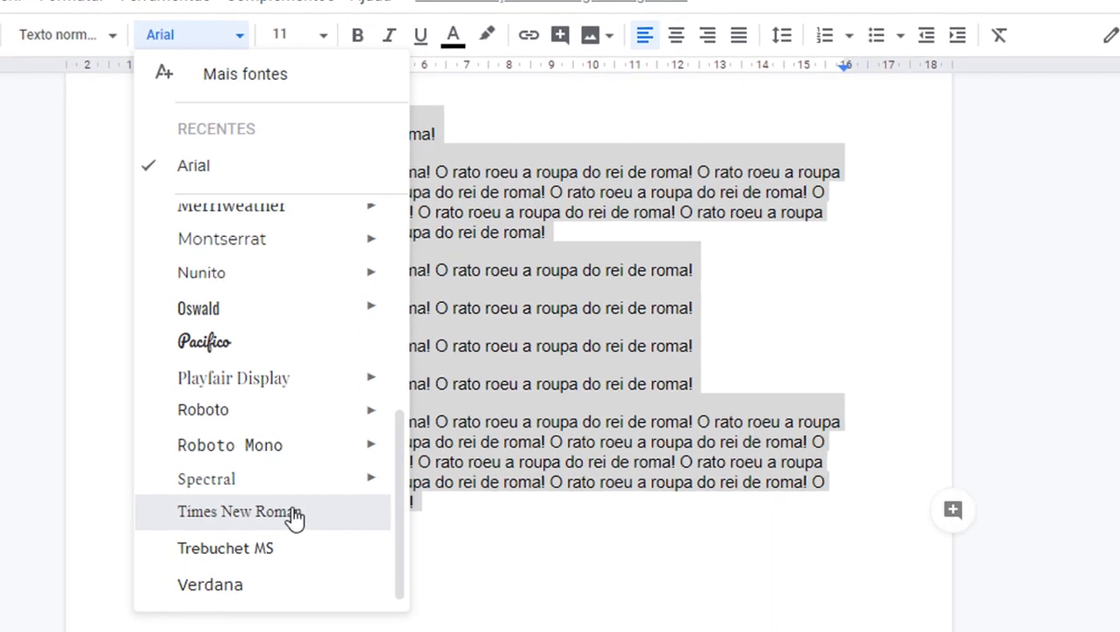
{"action": "left_click", "coordinate": [294, 513]}
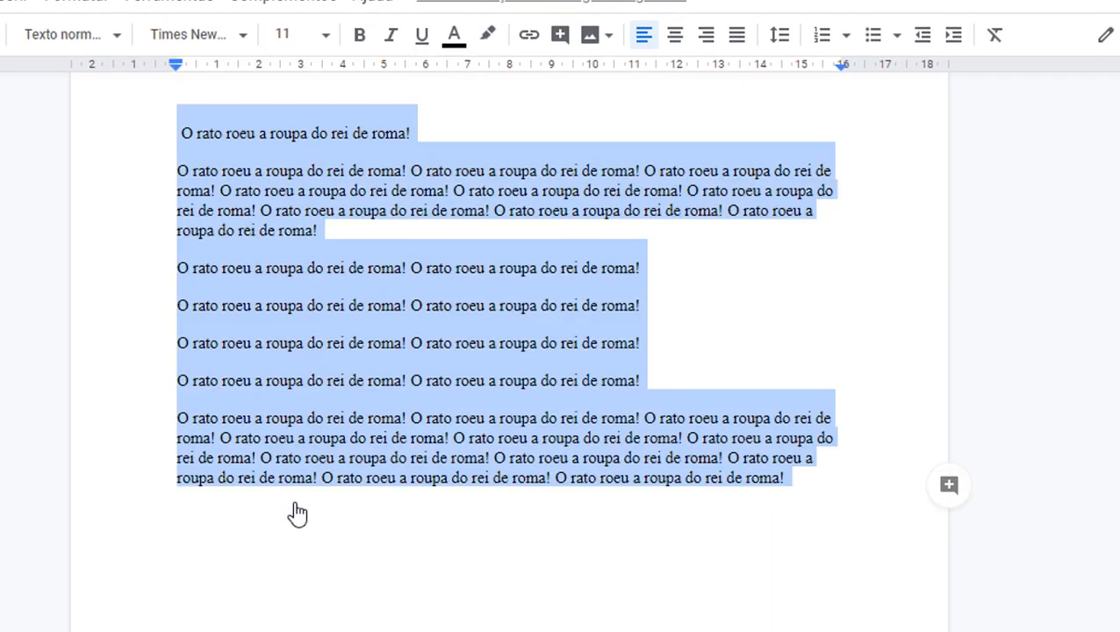
{"action": "left_click", "coordinate": [323, 35]}
{"action": "left_click", "coordinate": [299, 218]}
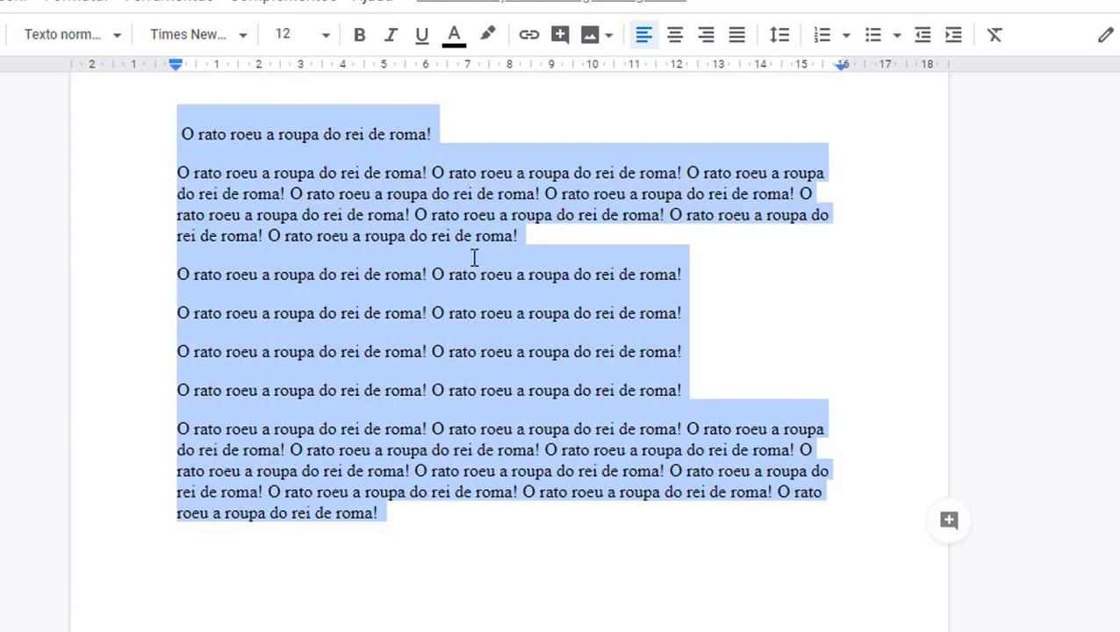
- Make the opening words "O rato roeu a roupa do rei d" of the first single-line paragraph below the long paragraph bold
{"action": "left_click", "coordinate": [475, 268]}
{"action": "left_click_drag", "start_coordinate": [174, 281], "coordinate": [376, 274]}
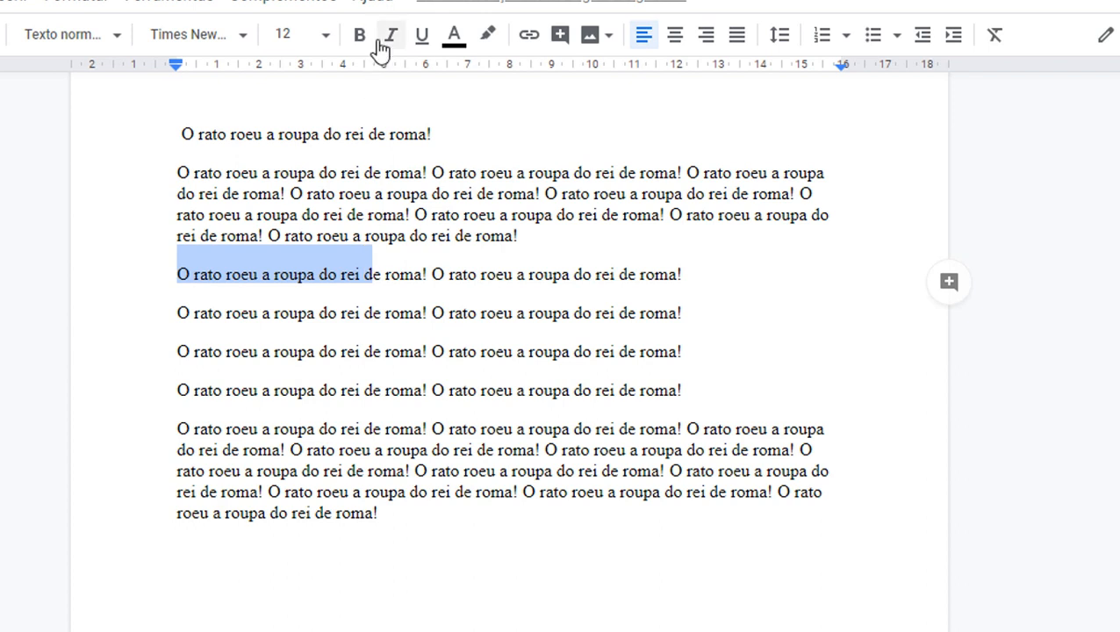
{"action": "left_click", "coordinate": [360, 35]}
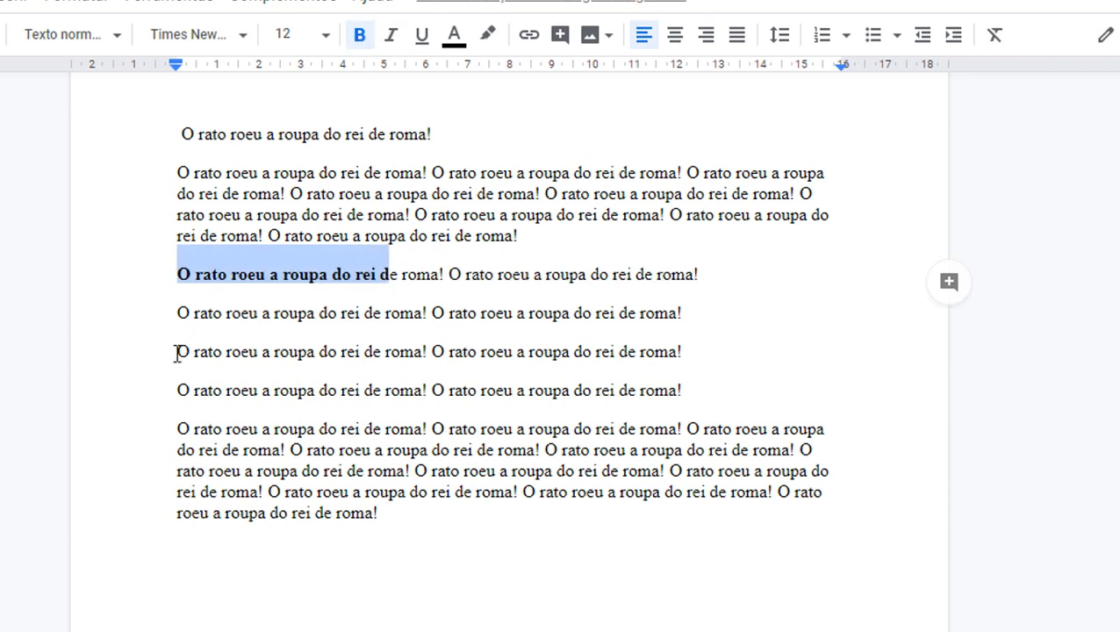
- Italicize the first sentence of the third single-line paragraph and underline "rato roeu a roupa do rei de roma!" ending the fourth
{"action": "left_click_drag", "start_coordinate": [176, 354], "coordinate": [436, 352]}
{"action": "left_click", "coordinate": [390, 35]}
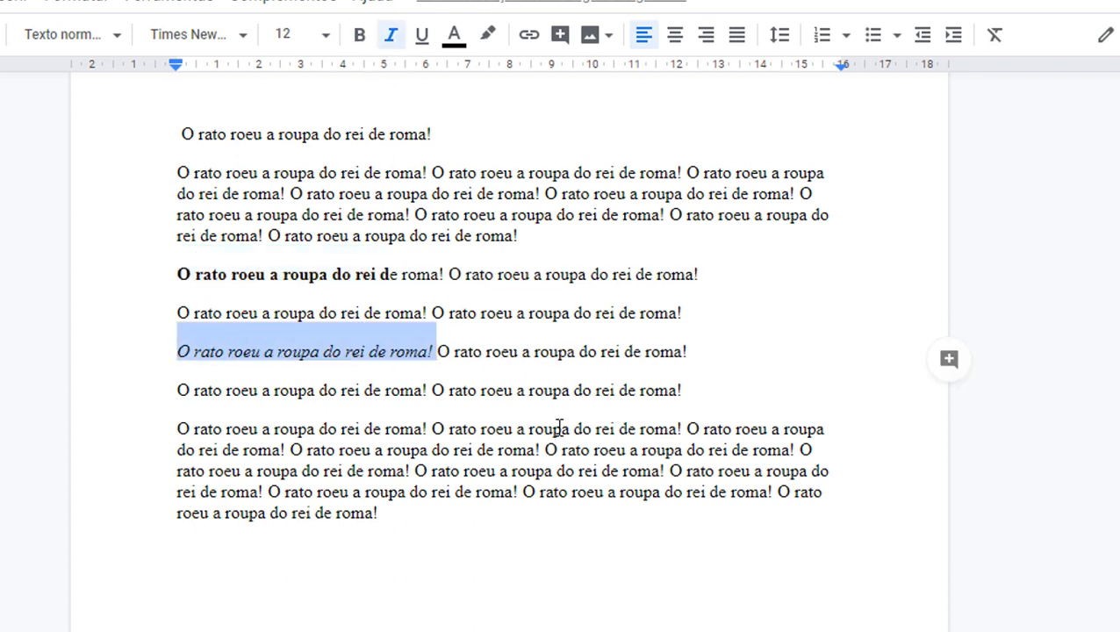
{"action": "left_click_drag", "start_coordinate": [444, 393], "coordinate": [683, 392]}
{"action": "left_click", "coordinate": [421, 36]}
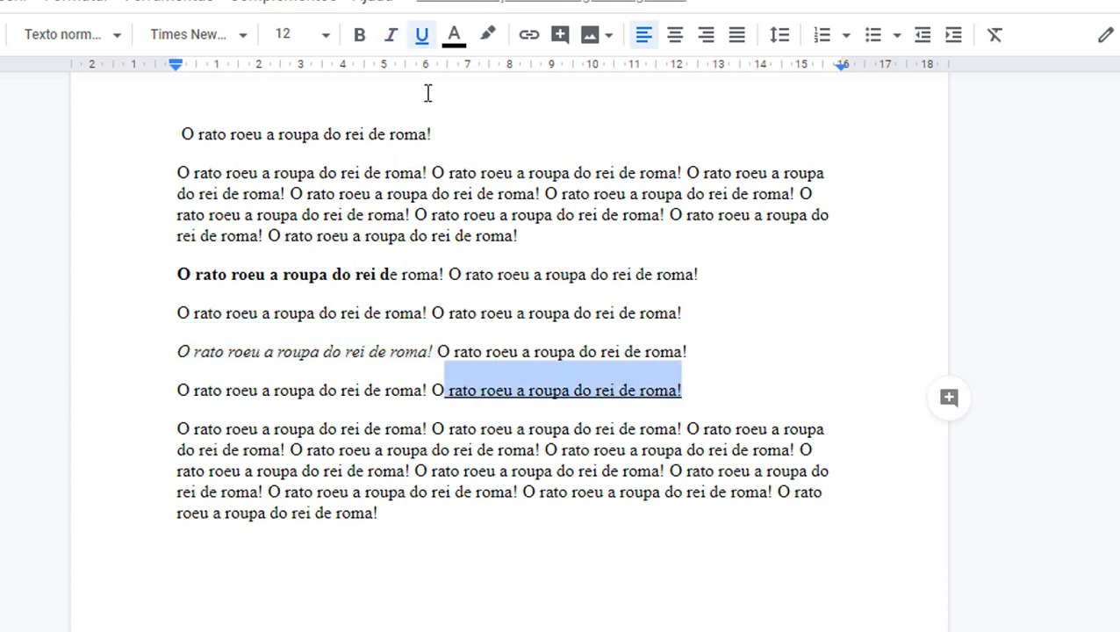
- Change the text color of the long paragraph directly below the title line to cyan
{"action": "left_click", "coordinate": [440, 236]}
{"action": "left_click_drag", "start_coordinate": [174, 167], "coordinate": [537, 230]}
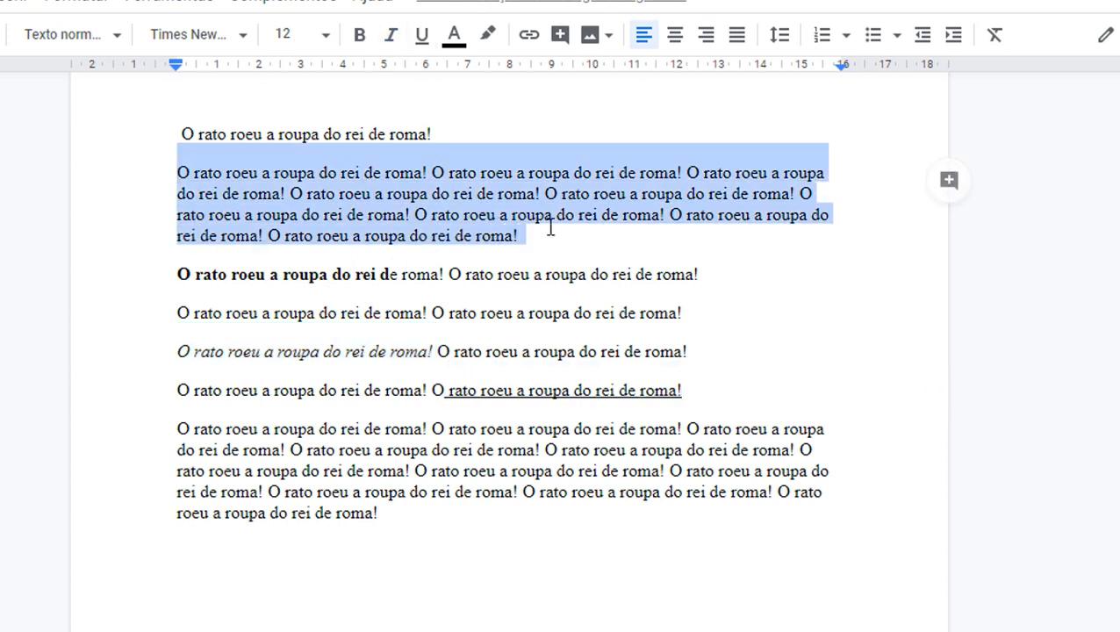
{"action": "left_click", "coordinate": [455, 37]}
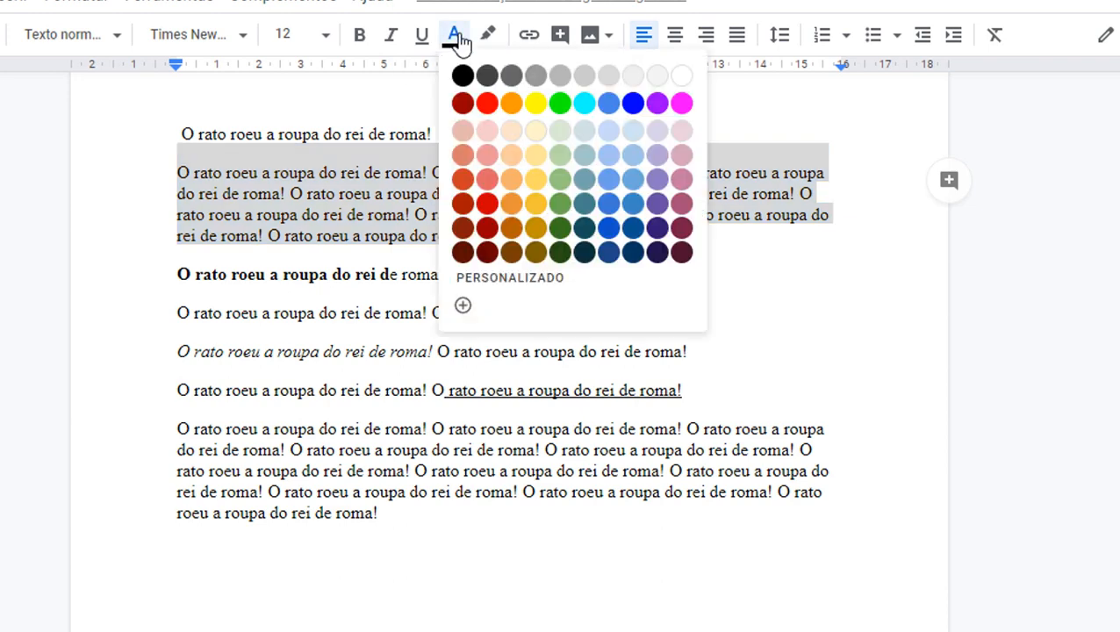
{"action": "left_click", "coordinate": [588, 103]}
{"action": "left_click", "coordinate": [453, 307]}
{"action": "left_click_drag", "start_coordinate": [558, 236], "coordinate": [153, 173]}
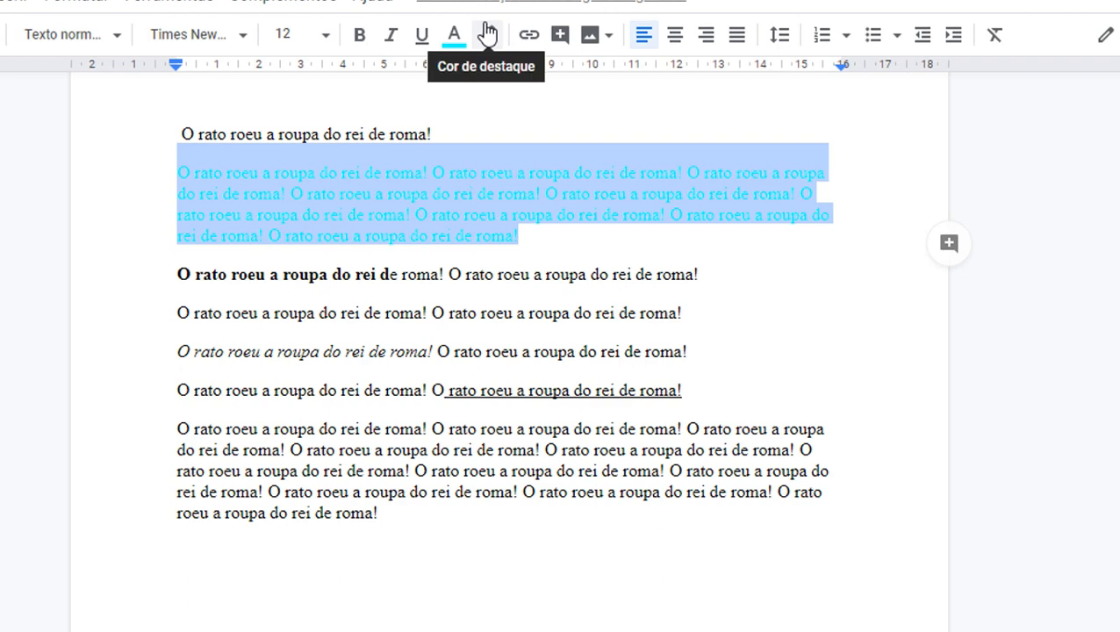
- Highlight the second sentence of the third single-line paragraph, after the italic sentence, in yellow
{"action": "left_click", "coordinate": [521, 352]}
{"action": "left_click_drag", "start_coordinate": [437, 351], "coordinate": [740, 357]}
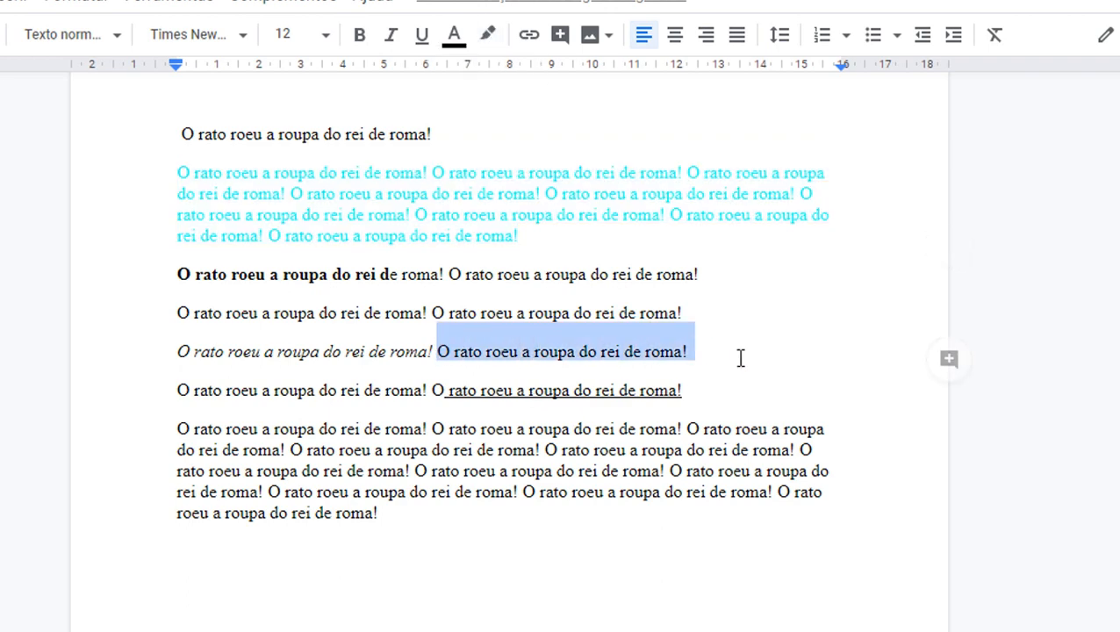
{"action": "left_click", "coordinate": [489, 34]}
{"action": "left_click", "coordinate": [568, 141]}
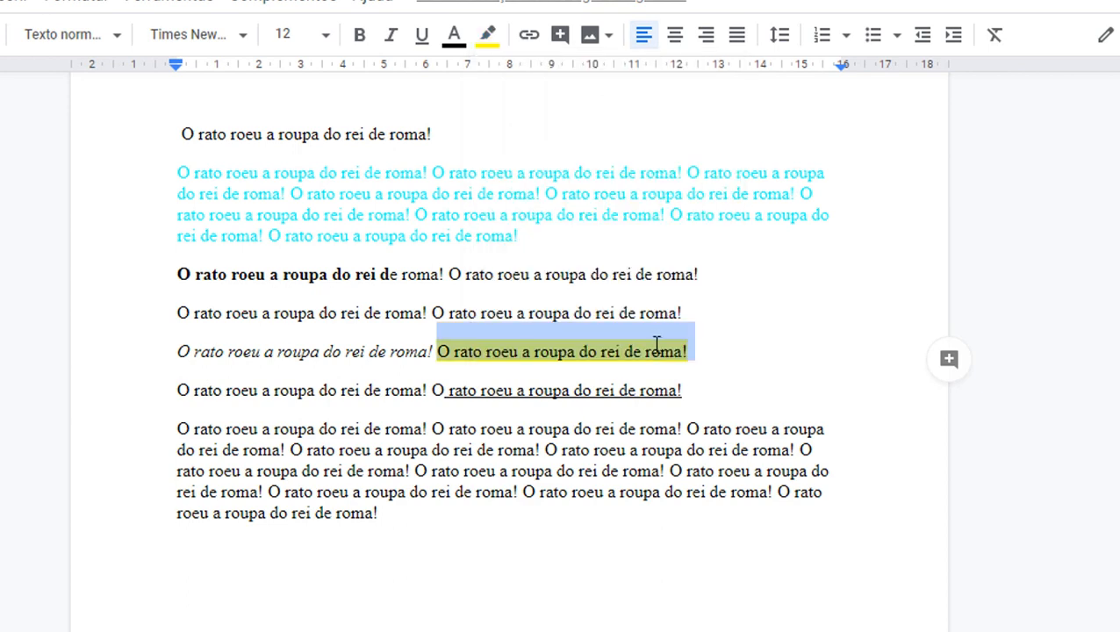
{"action": "left_click", "coordinate": [745, 326]}
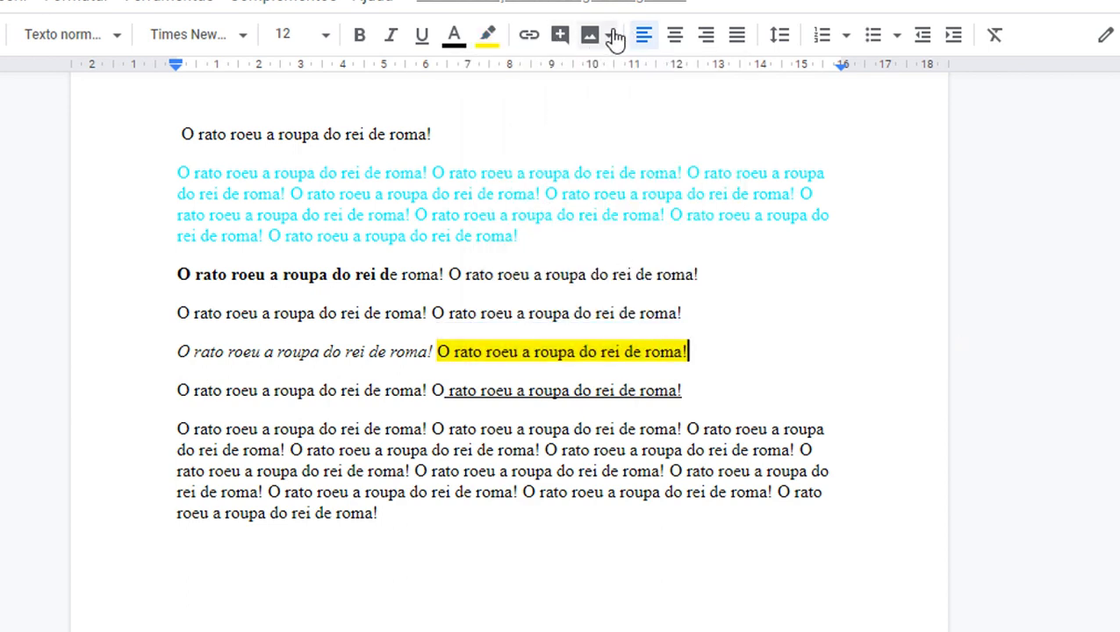
- Justify the entire text and center the opening title line
{"action": "left_click_drag", "start_coordinate": [541, 448], "coordinate": [534, 447]}
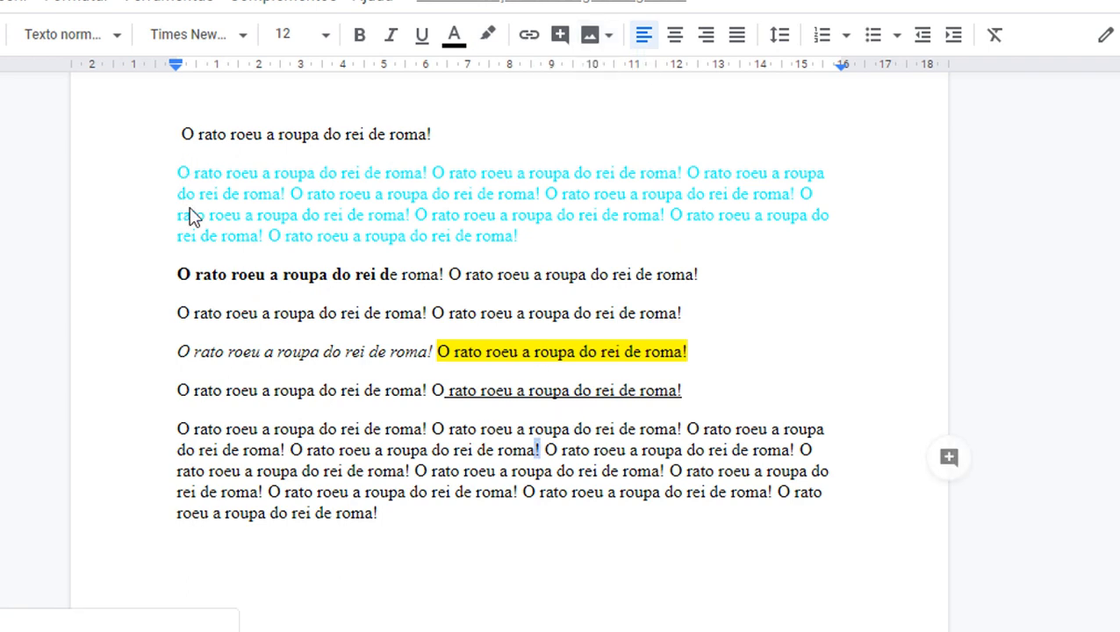
{"action": "key", "text": "ctrl+a"}
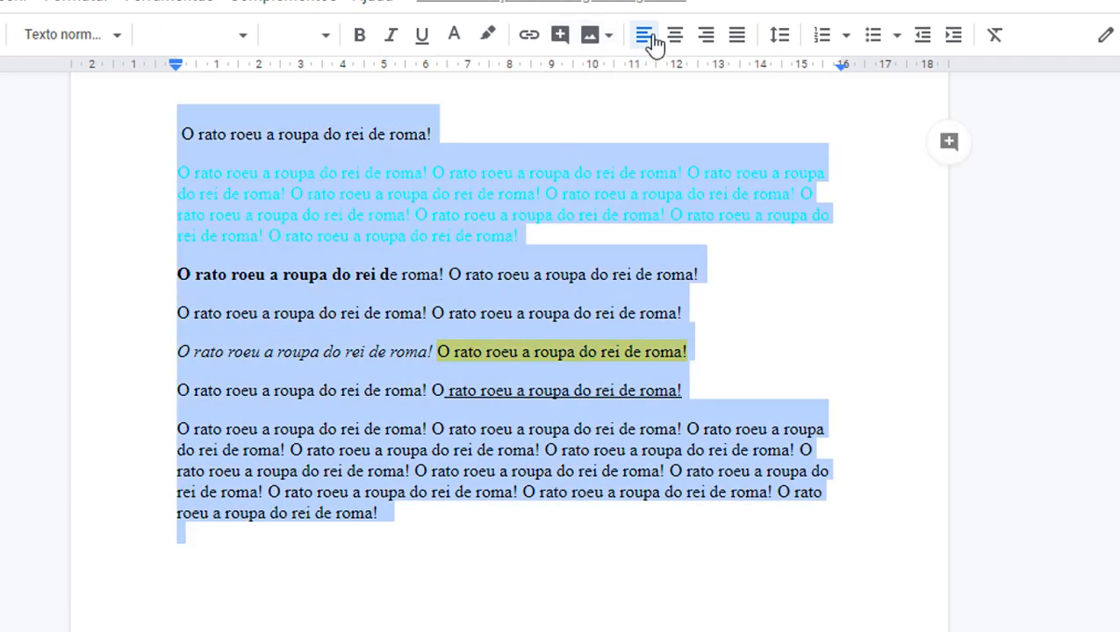
{"action": "left_click", "coordinate": [705, 39]}
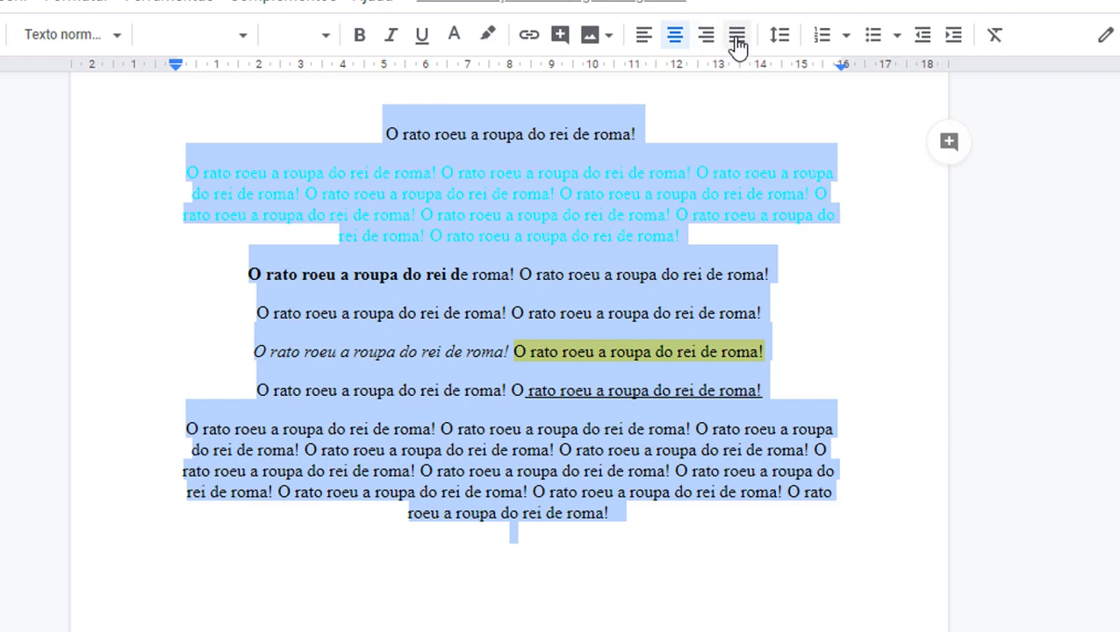
{"action": "left_click", "coordinate": [738, 37]}
{"action": "left_click", "coordinate": [318, 182]}
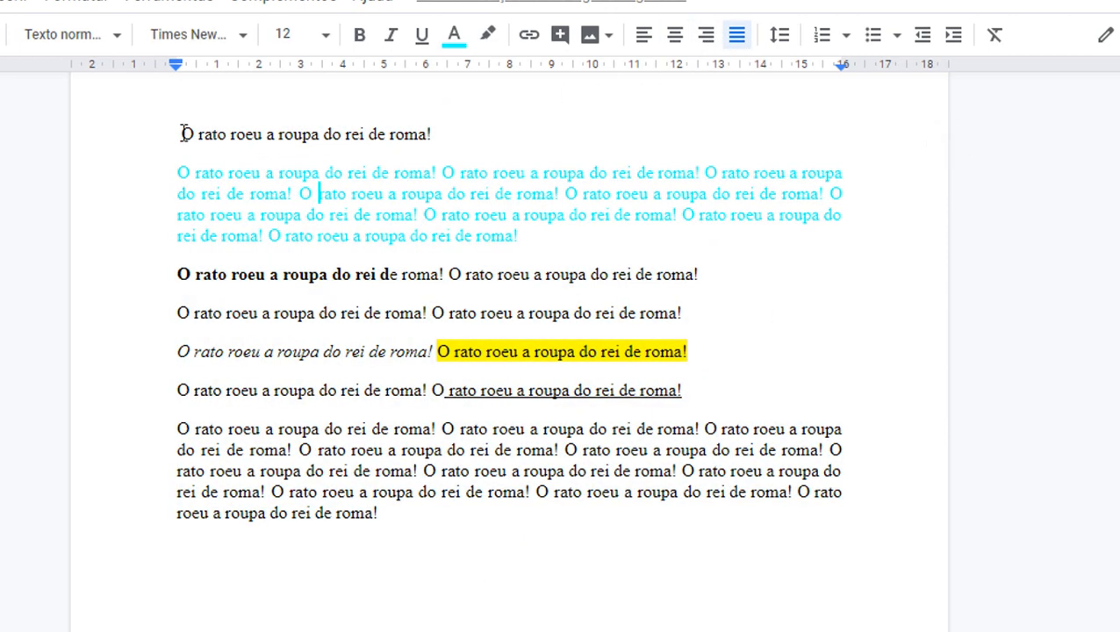
{"action": "left_click", "coordinate": [675, 35]}
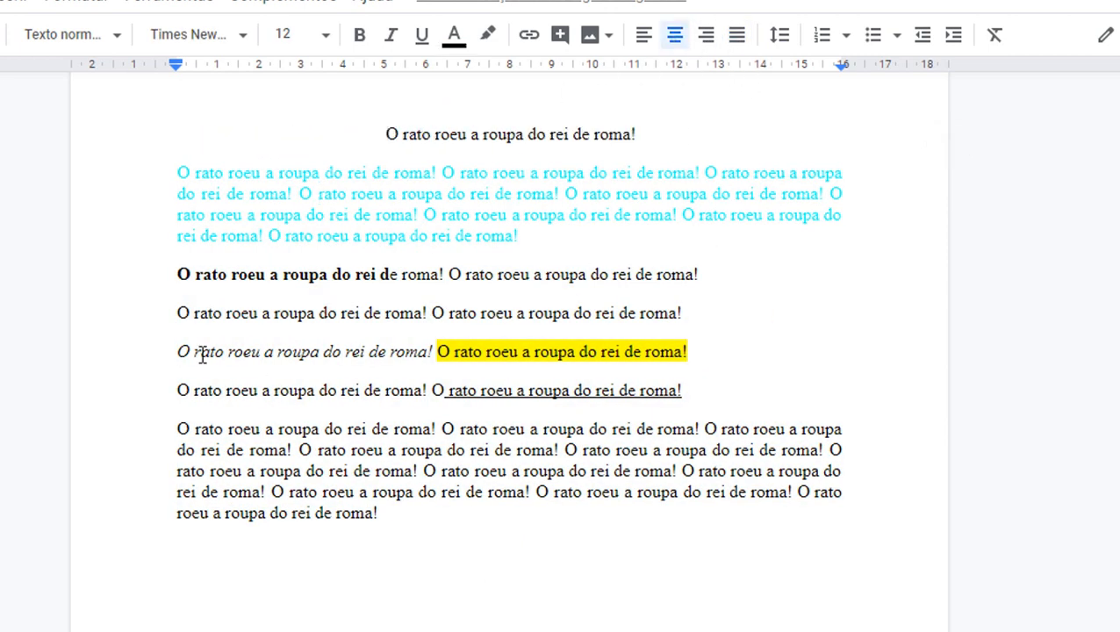
- Try 1,15 line spacing on all the text below the title line, and set it to Simples
{"action": "left_click_drag", "start_coordinate": [178, 173], "coordinate": [801, 531]}
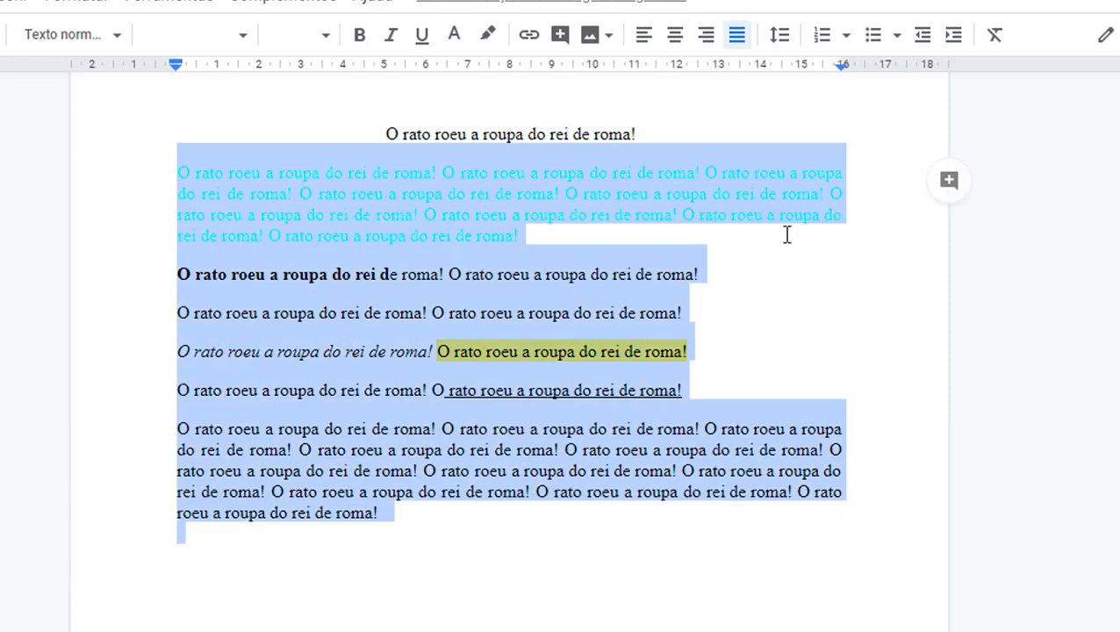
{"action": "left_click", "coordinate": [781, 35]}
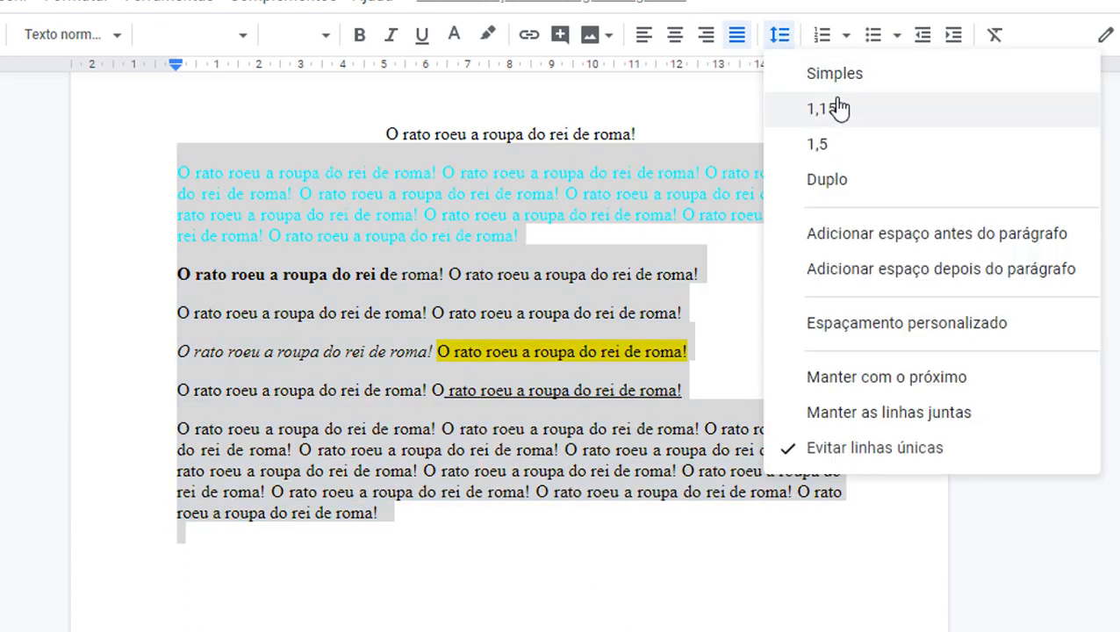
{"action": "left_click", "coordinate": [838, 117]}
{"action": "left_click", "coordinate": [780, 37]}
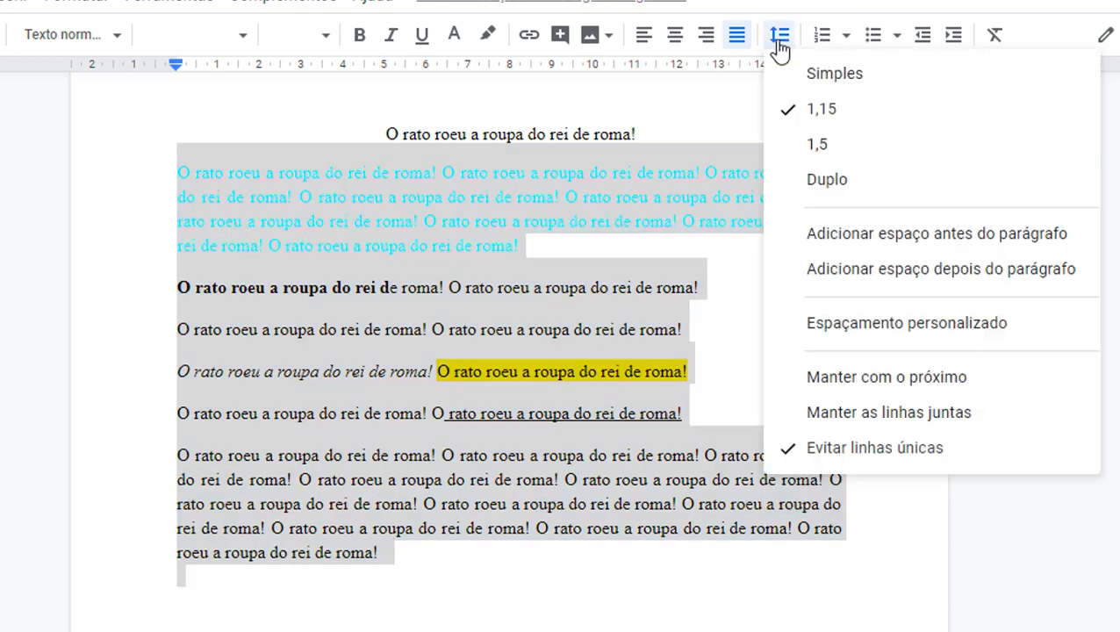
{"action": "left_click", "coordinate": [793, 76]}
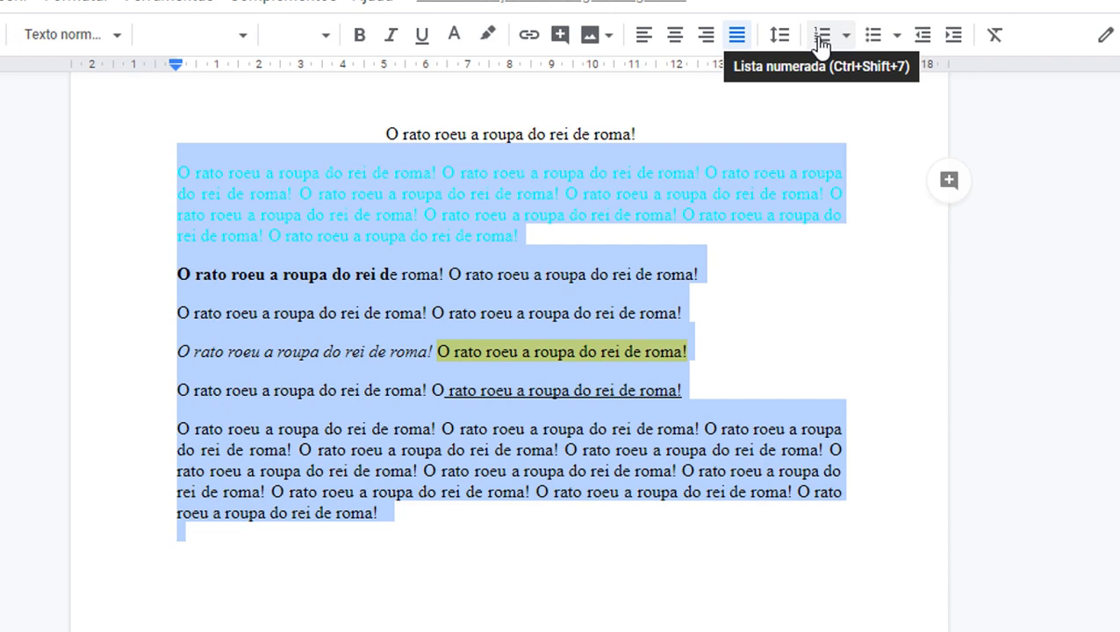
- Try a numbered list in the 1) a) i) style on the four single-line paragraphs and remove the numbering
{"action": "left_click", "coordinate": [519, 351]}
{"action": "left_click_drag", "start_coordinate": [190, 325], "coordinate": [683, 393]}
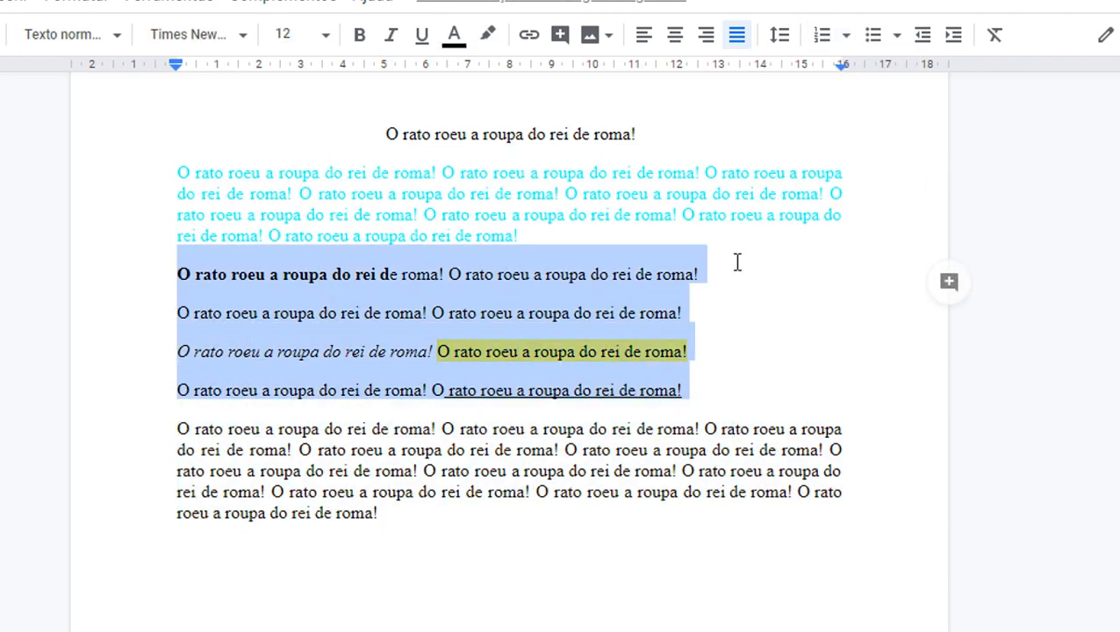
{"action": "left_click", "coordinate": [831, 38]}
{"action": "left_click", "coordinate": [847, 37]}
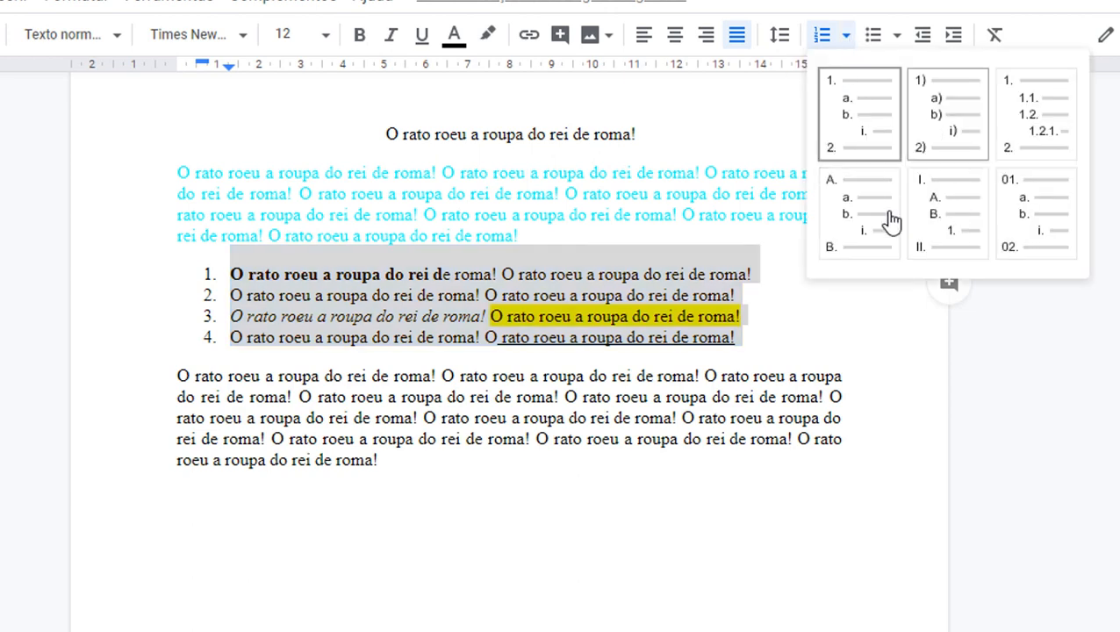
{"action": "left_click", "coordinate": [961, 141]}
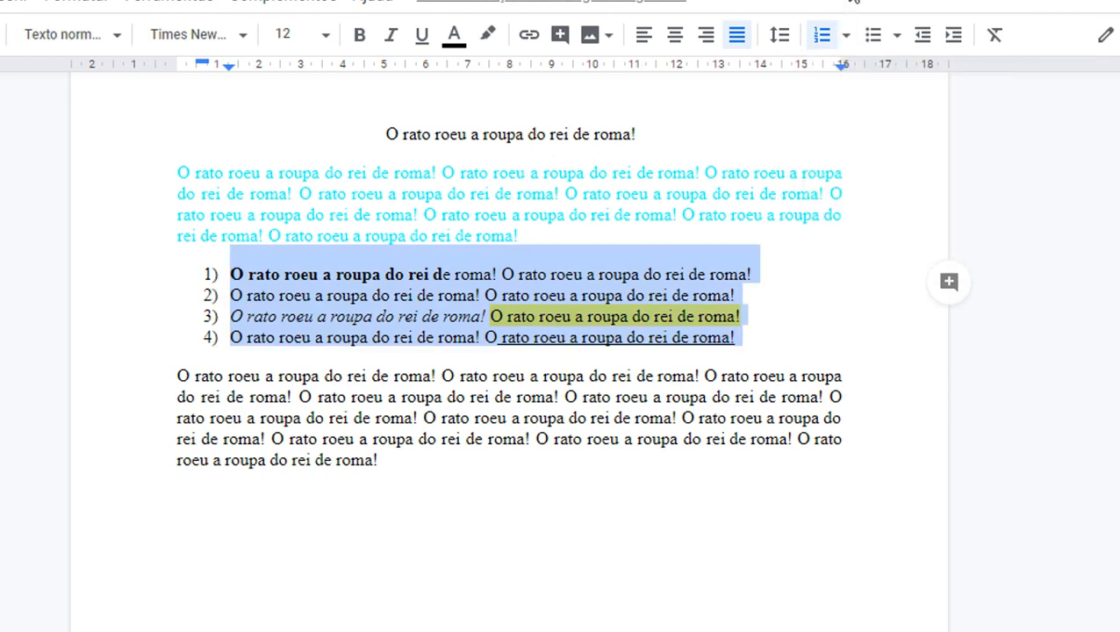
{"action": "left_click", "coordinate": [820, 36]}
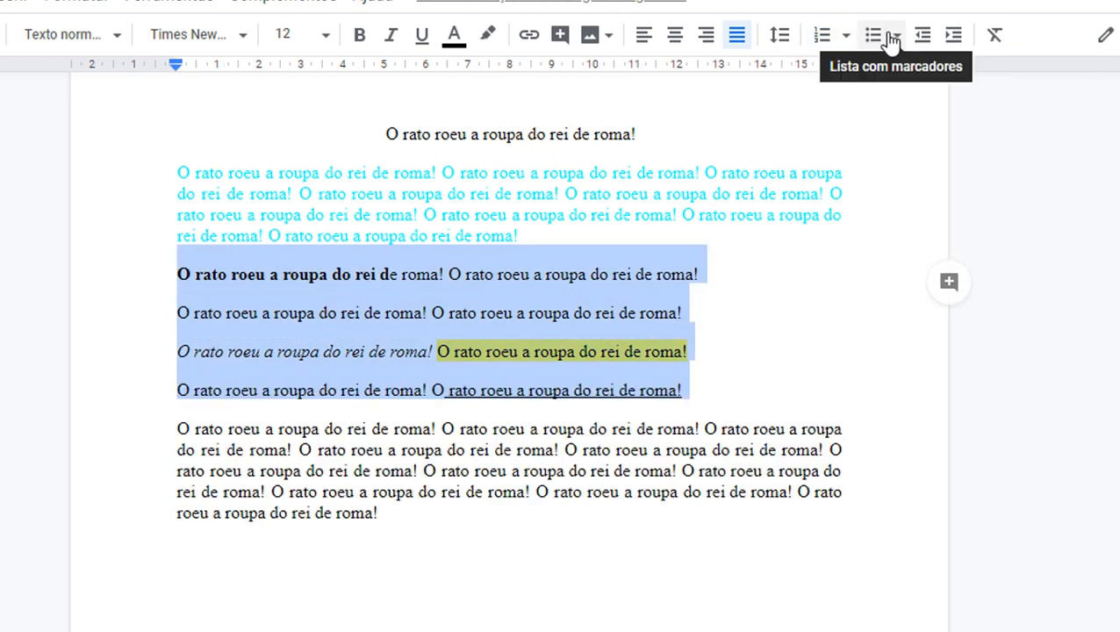
- Try round, arrow, star and diamond bullets on the four single-line paragraphs and remove the bulleted list
{"action": "left_click", "coordinate": [876, 37]}
{"action": "left_click", "coordinate": [896, 37]}
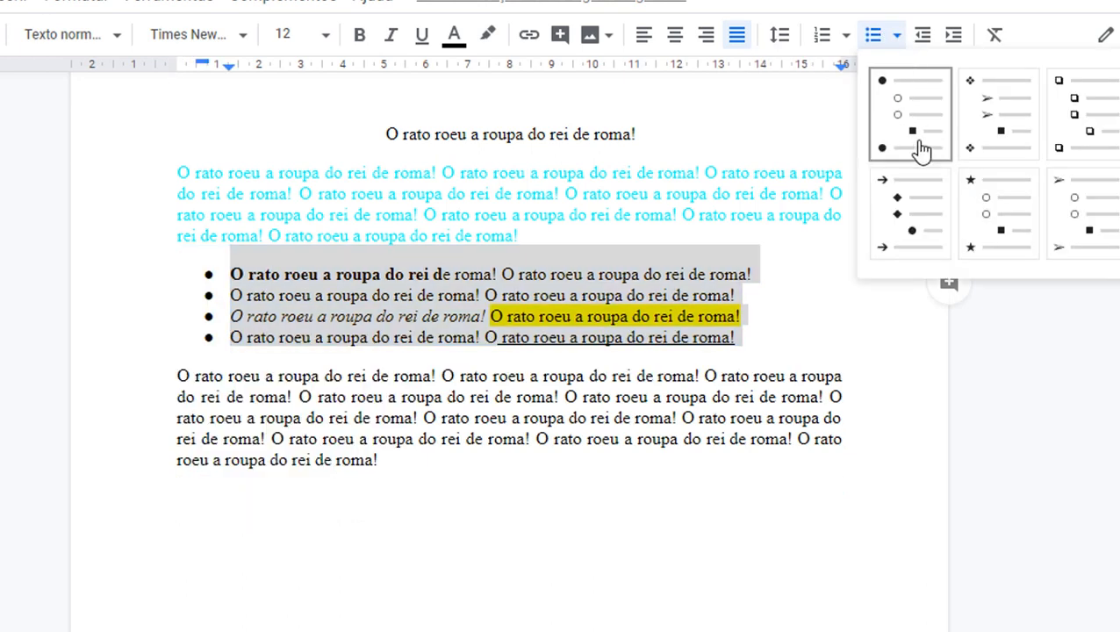
{"action": "left_click", "coordinate": [920, 224]}
{"action": "left_click", "coordinate": [898, 37]}
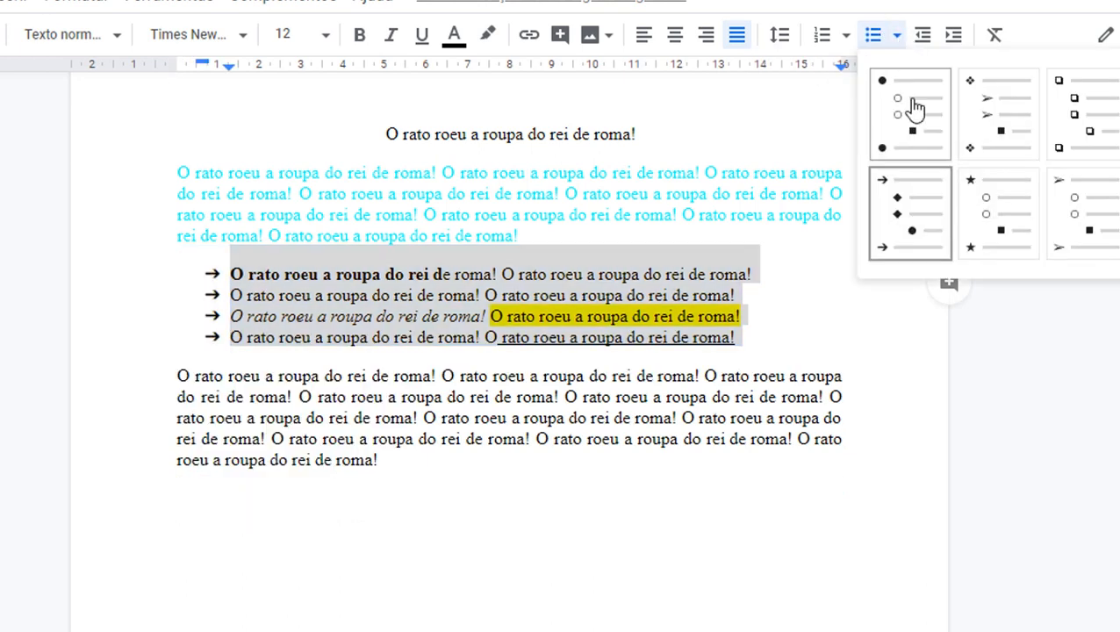
{"action": "left_click", "coordinate": [989, 217]}
{"action": "left_click", "coordinate": [897, 38]}
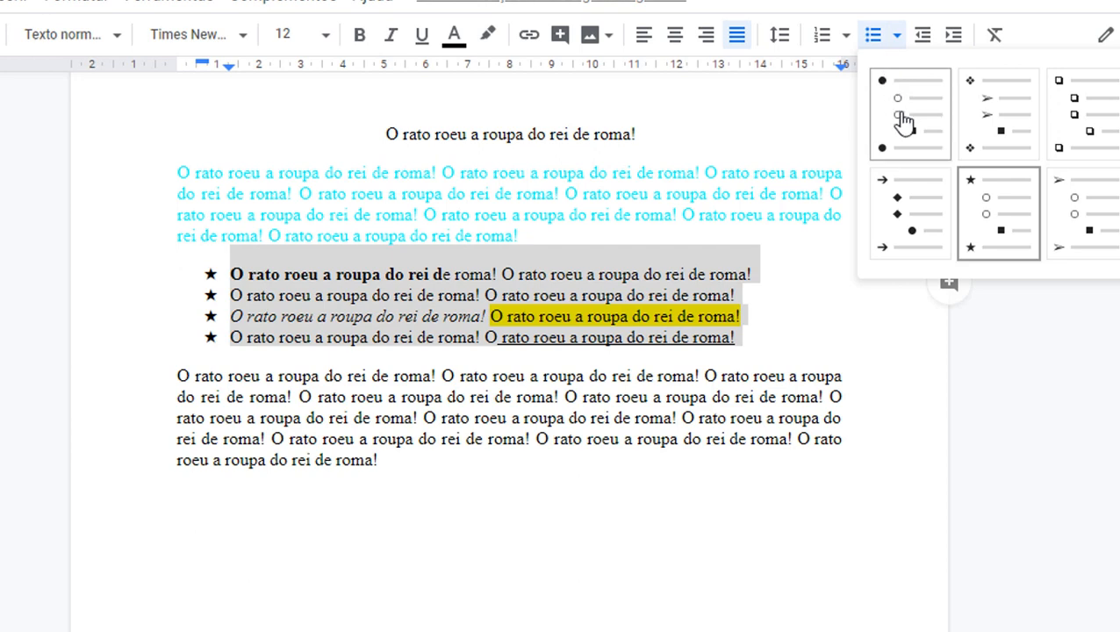
{"action": "left_click", "coordinate": [992, 123]}
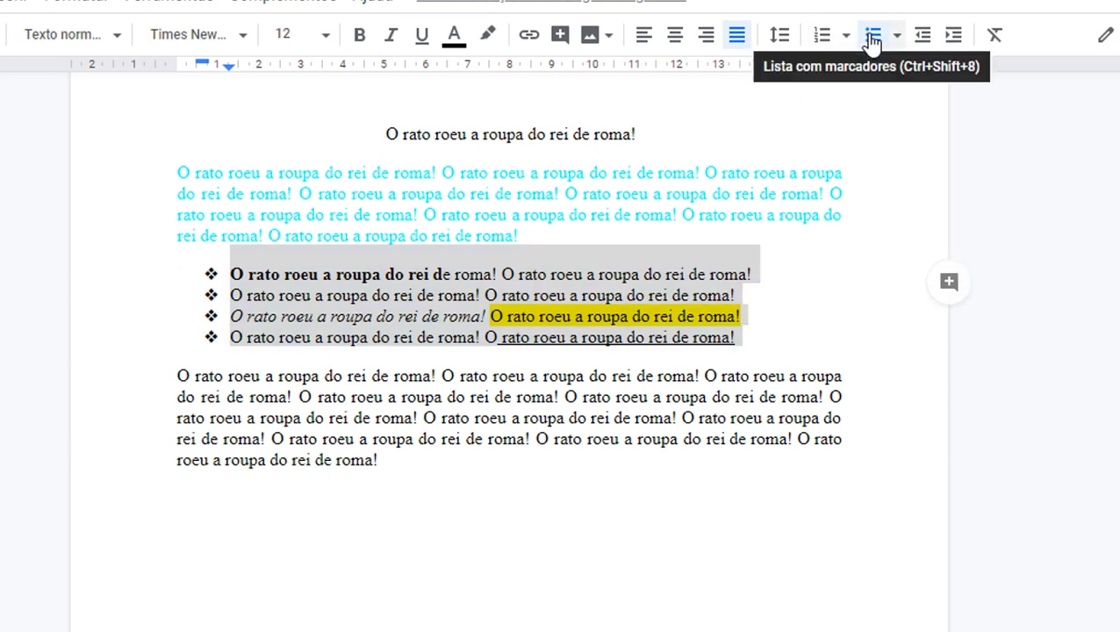
{"action": "left_click", "coordinate": [873, 35]}
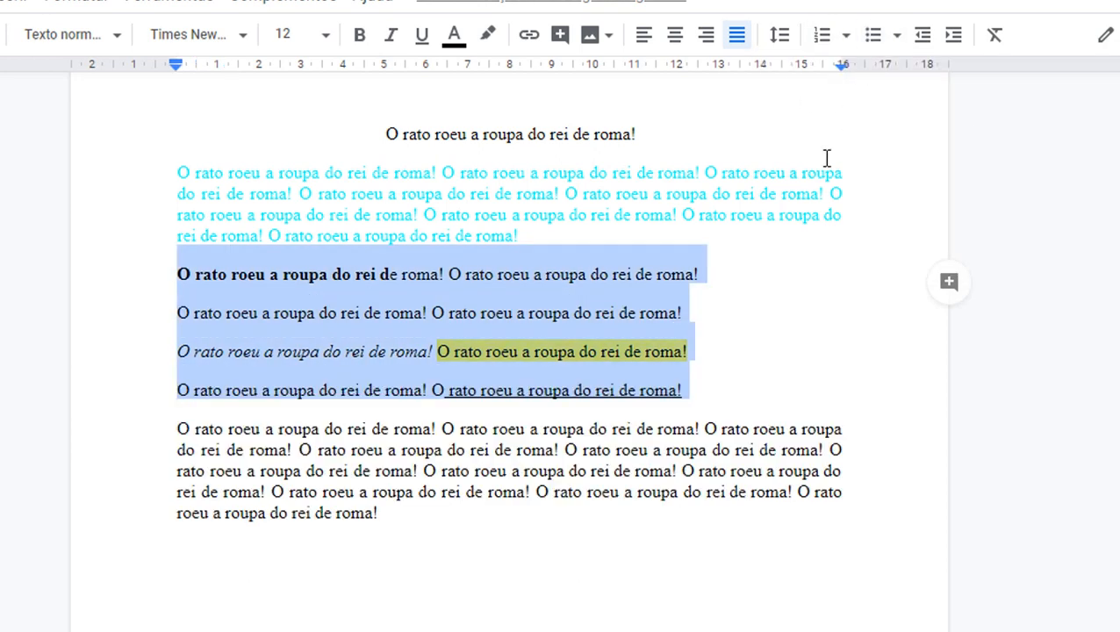
- Try increasing the indent of the four single-line paragraphs five levels and decrease it back to the margin
{"action": "left_click", "coordinate": [835, 303]}
{"action": "left_click_drag", "start_coordinate": [177, 260], "coordinate": [701, 387]}
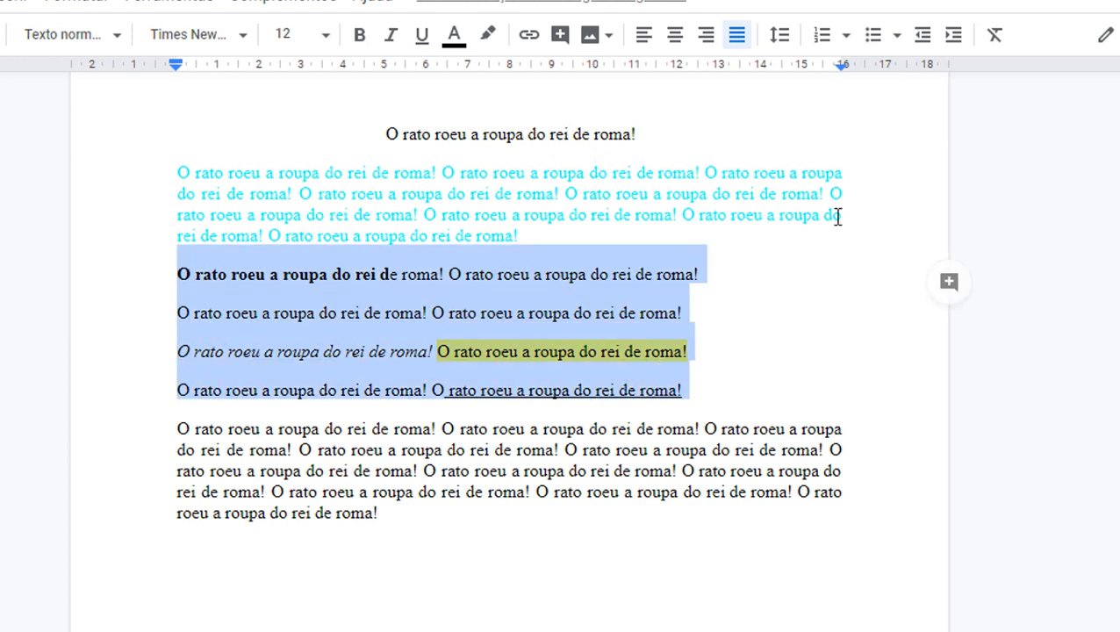
{"action": "left_click", "coordinate": [953, 38]}
{"action": "left_click", "coordinate": [954, 37]}
{"action": "left_click", "coordinate": [953, 38]}
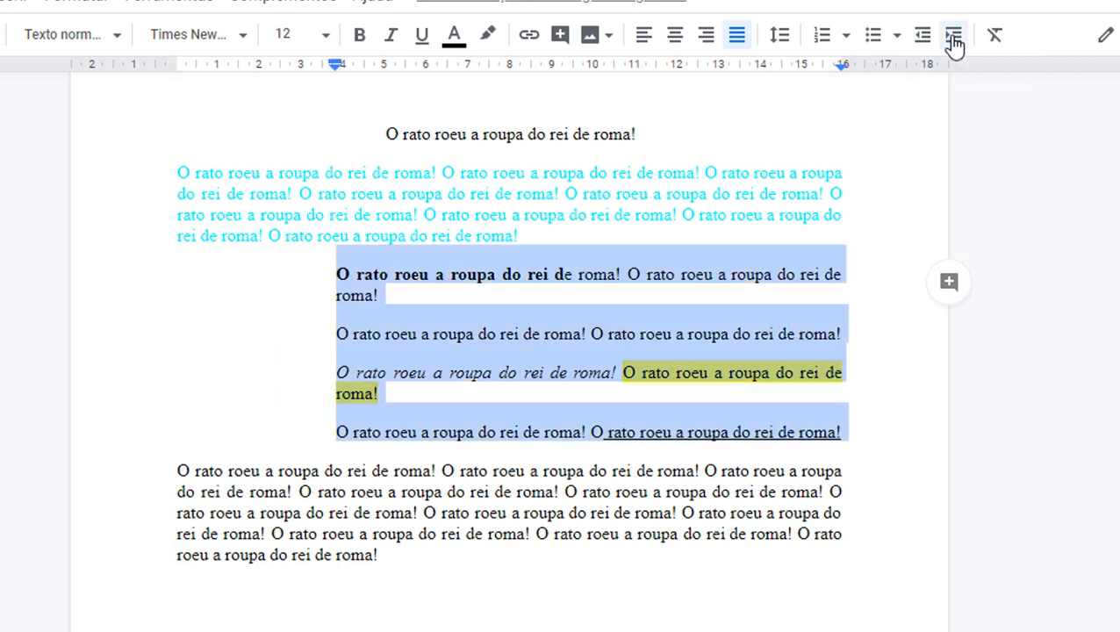
{"action": "left_click", "coordinate": [954, 37]}
{"action": "left_click", "coordinate": [953, 38]}
{"action": "left_click", "coordinate": [922, 46]}
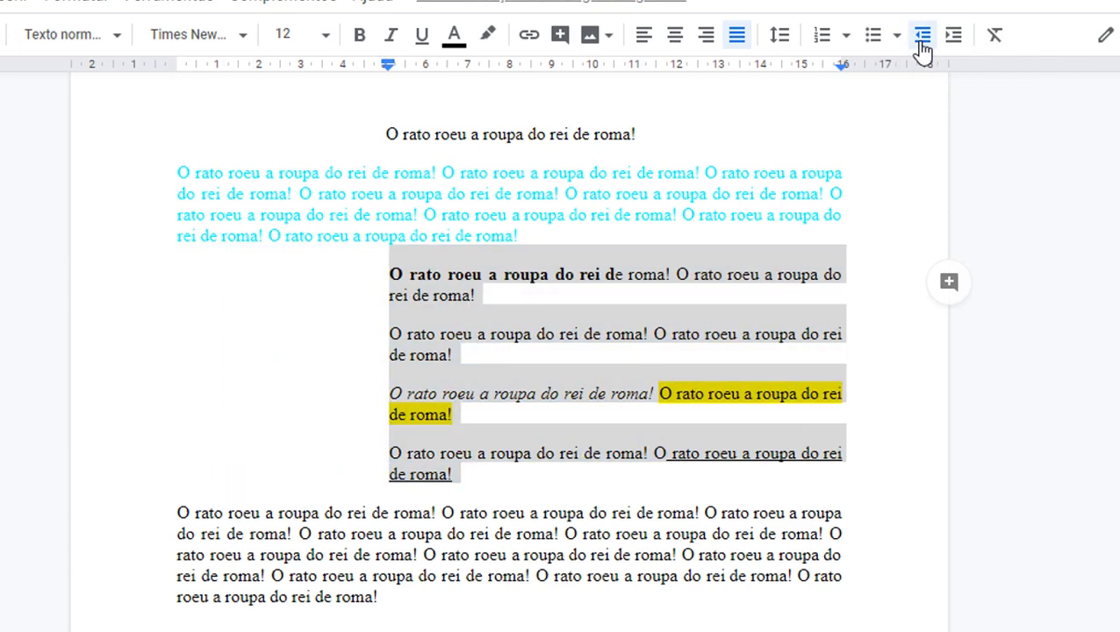
{"action": "left_click", "coordinate": [922, 46]}
{"action": "left_click", "coordinate": [922, 46]}
{"action": "left_click", "coordinate": [921, 46]}
{"action": "left_click", "coordinate": [921, 45]}
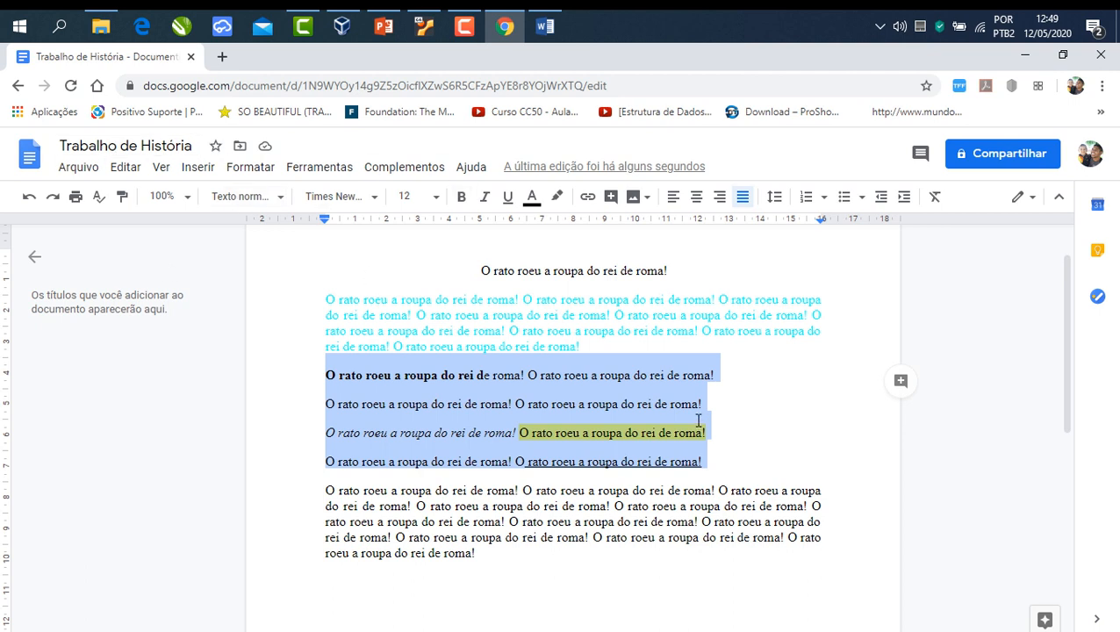
{"action": "left_click", "coordinate": [753, 419]}
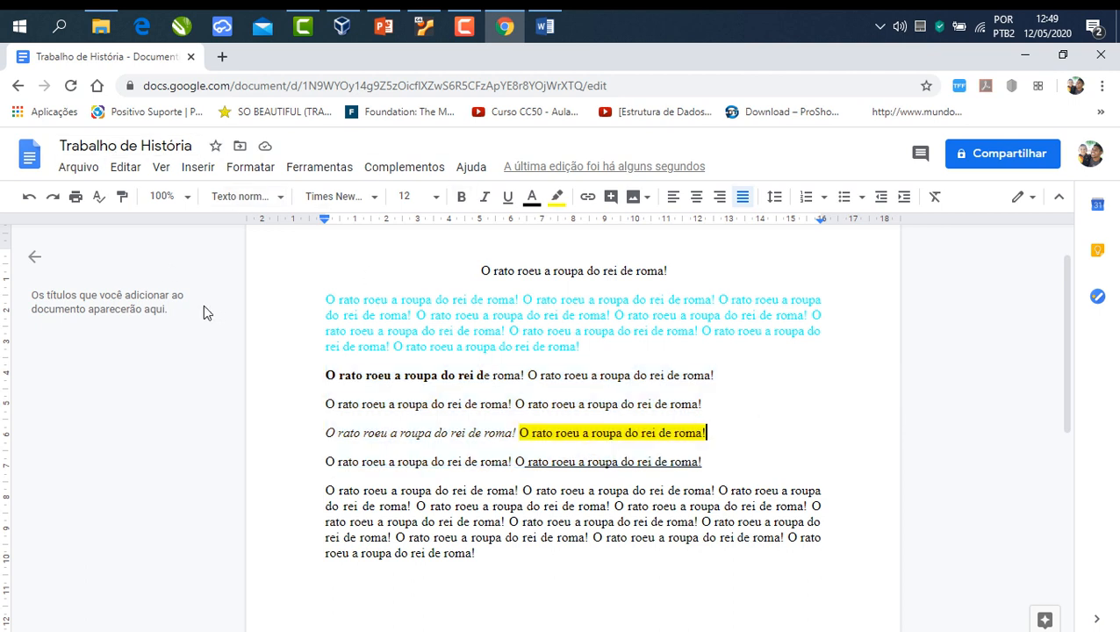
- Open the document's sharing options for people and groups
{"action": "left_click", "coordinate": [79, 167]}
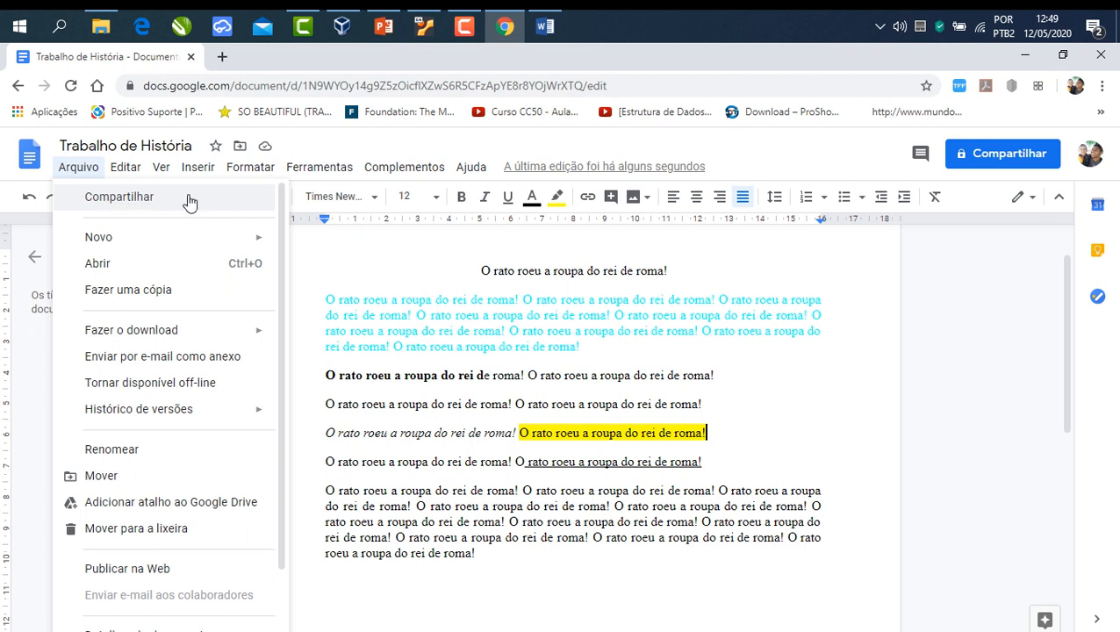
{"action": "left_click", "coordinate": [393, 270]}
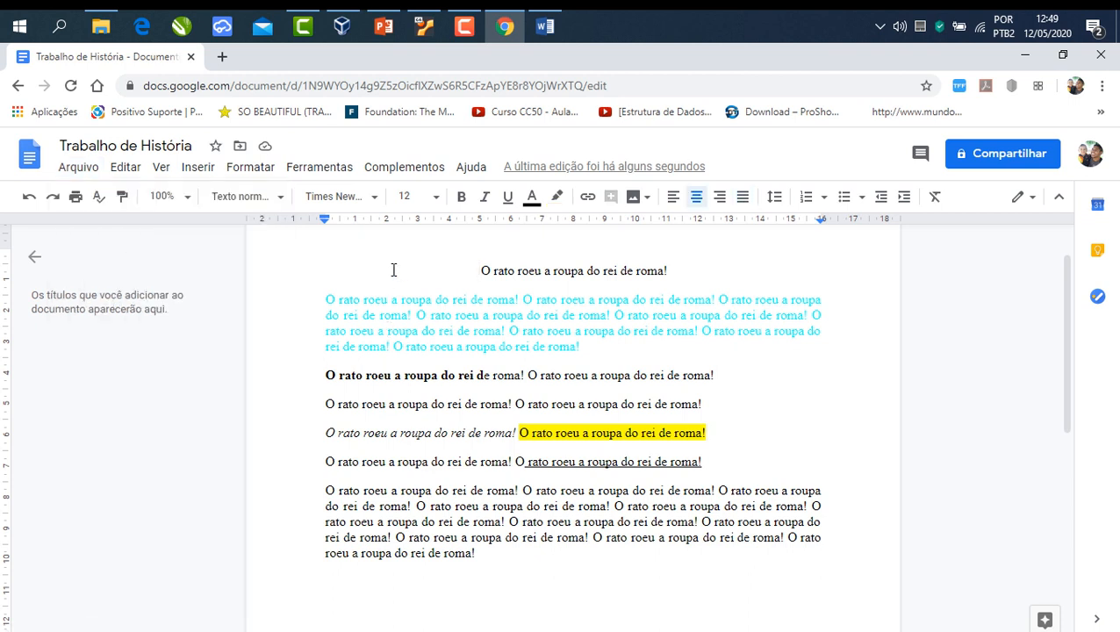
{"action": "left_click", "coordinate": [84, 168]}
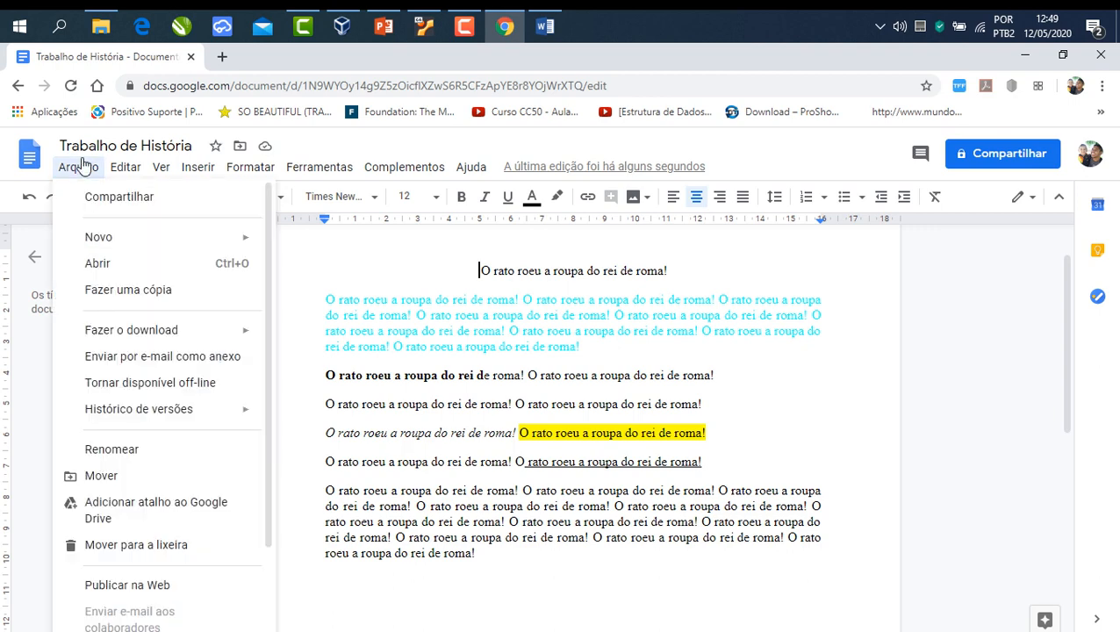
{"action": "left_click", "coordinate": [119, 204]}
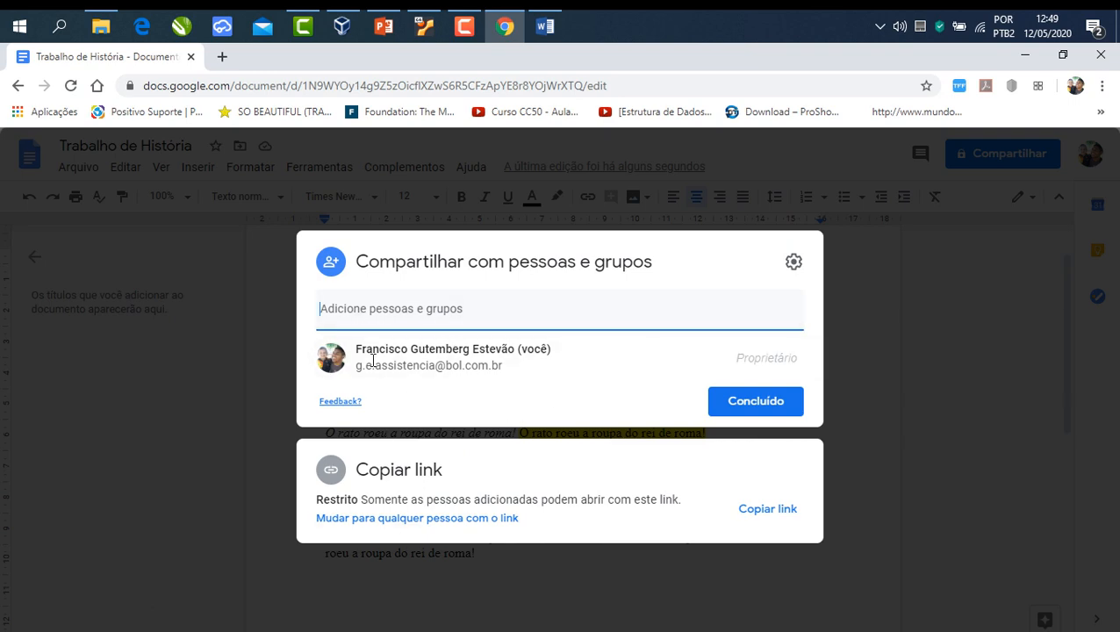
- Review the suggested contacts for adding people and groups, dismiss the link-sharing tip, and close the sharing options without adding anyone
{"action": "left_click", "coordinate": [351, 311]}
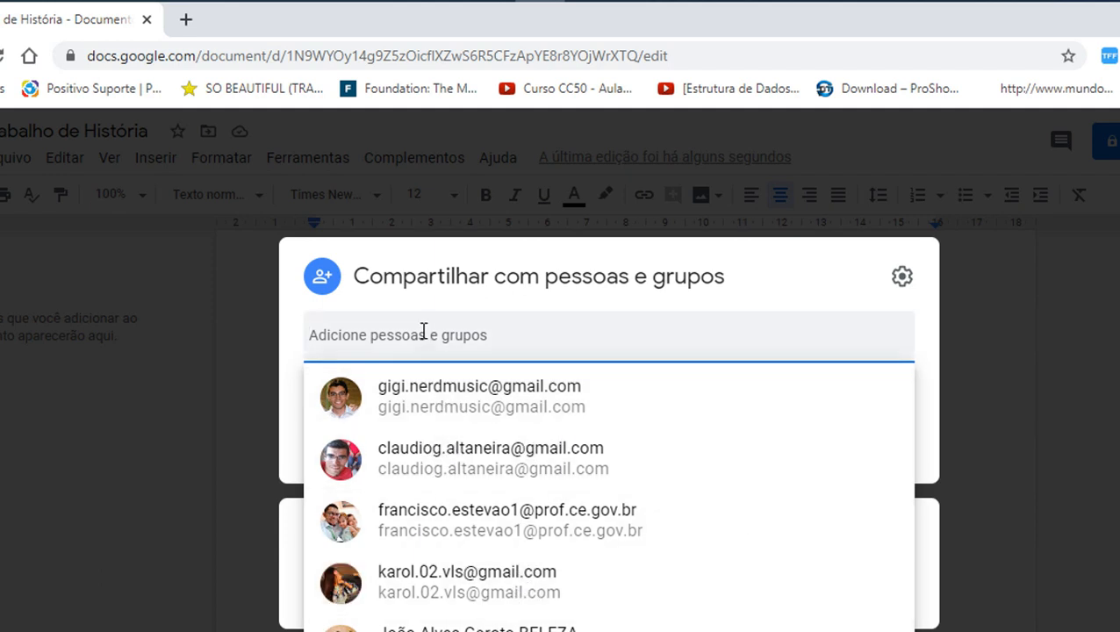
{"action": "key", "text": "Escape"}
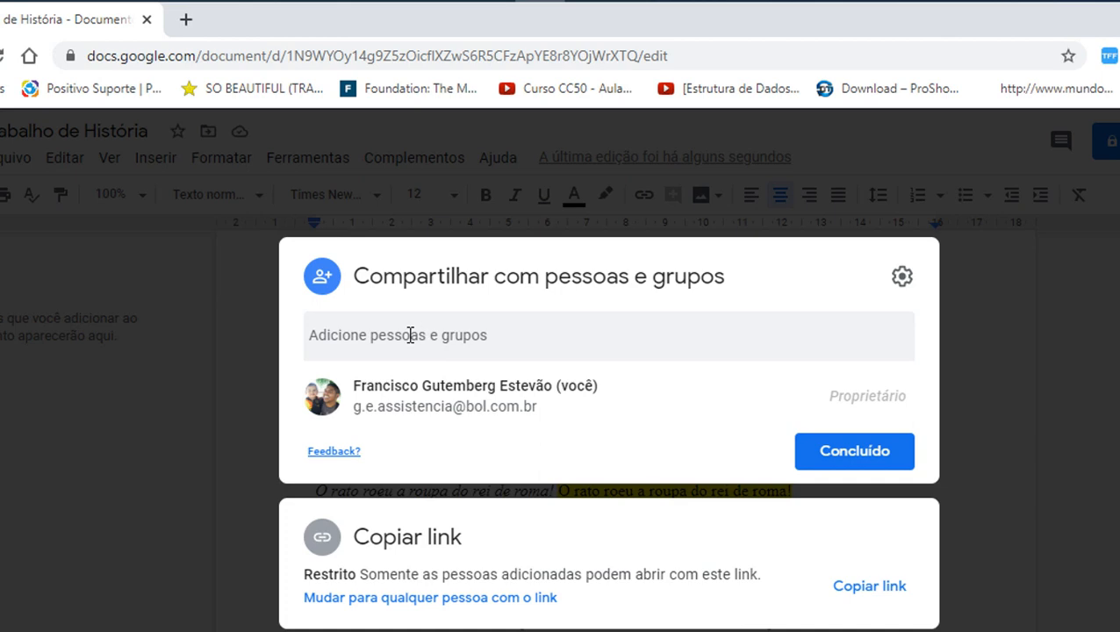
{"action": "left_click", "coordinate": [410, 335]}
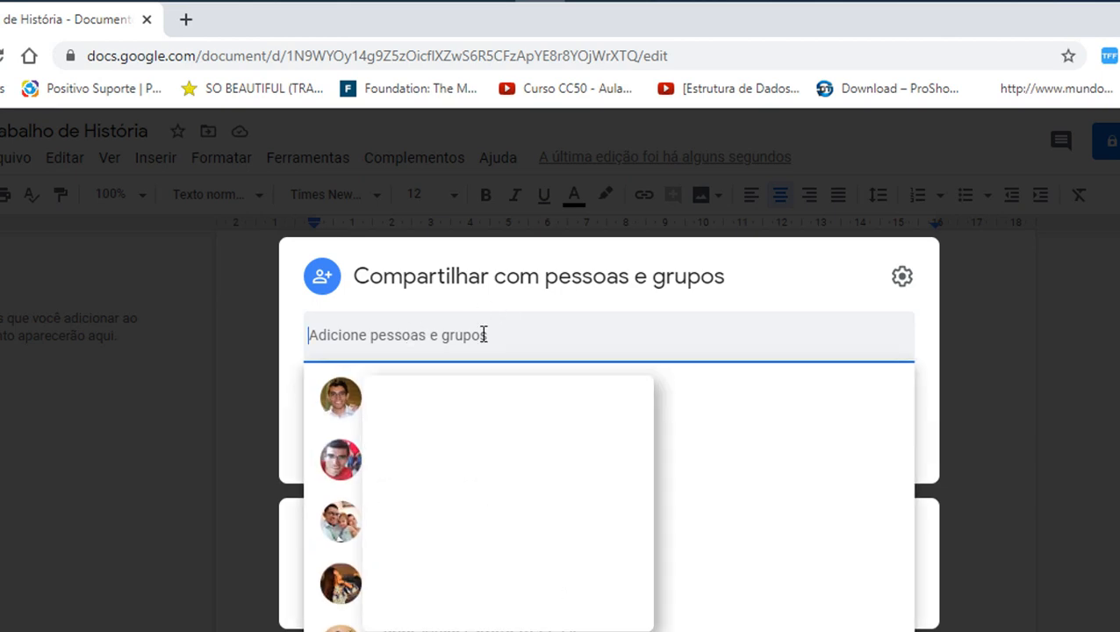
{"action": "key", "text": "Escape"}
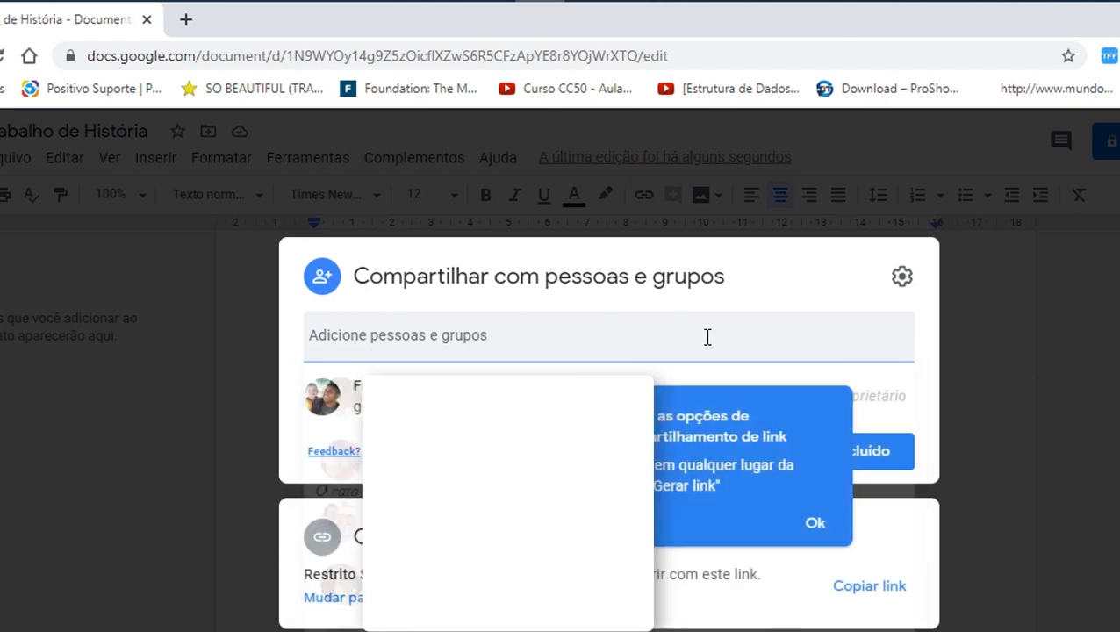
{"action": "left_click", "coordinate": [823, 526]}
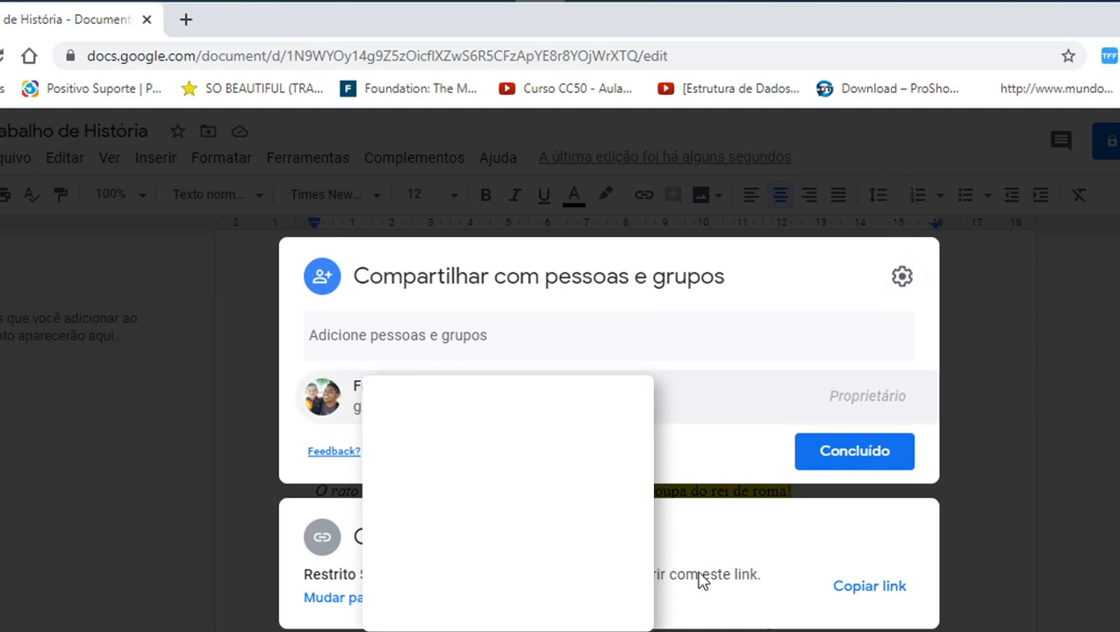
{"action": "left_click", "coordinate": [980, 498]}
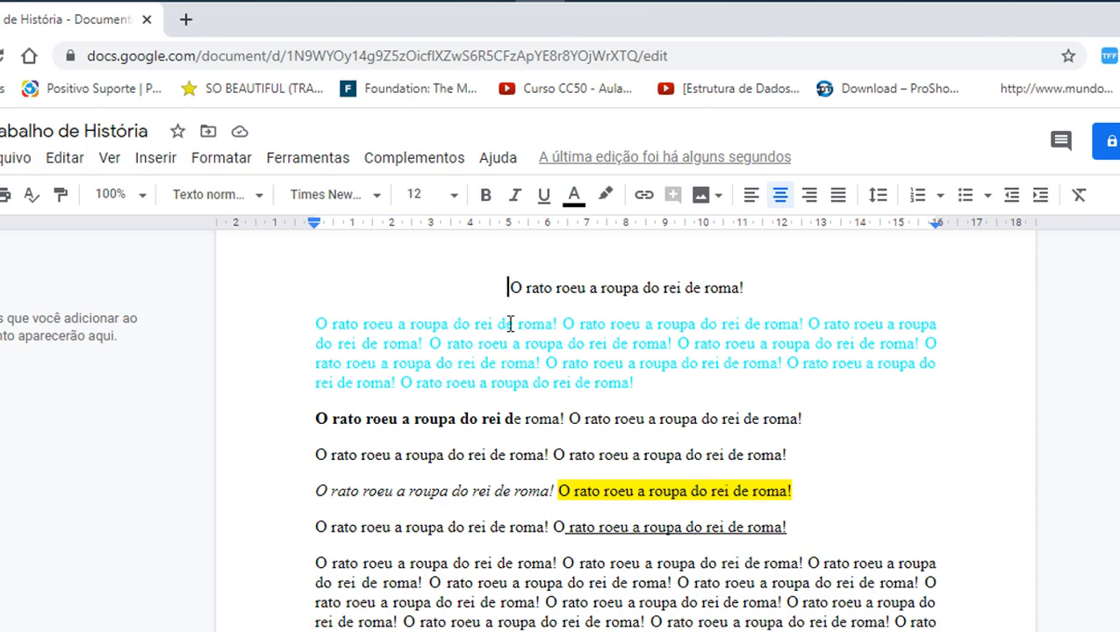
- Examine the file formats available for downloading the document without downloading a copy
{"action": "left_click_drag", "start_coordinate": [509, 631], "coordinate": [520, 631]}
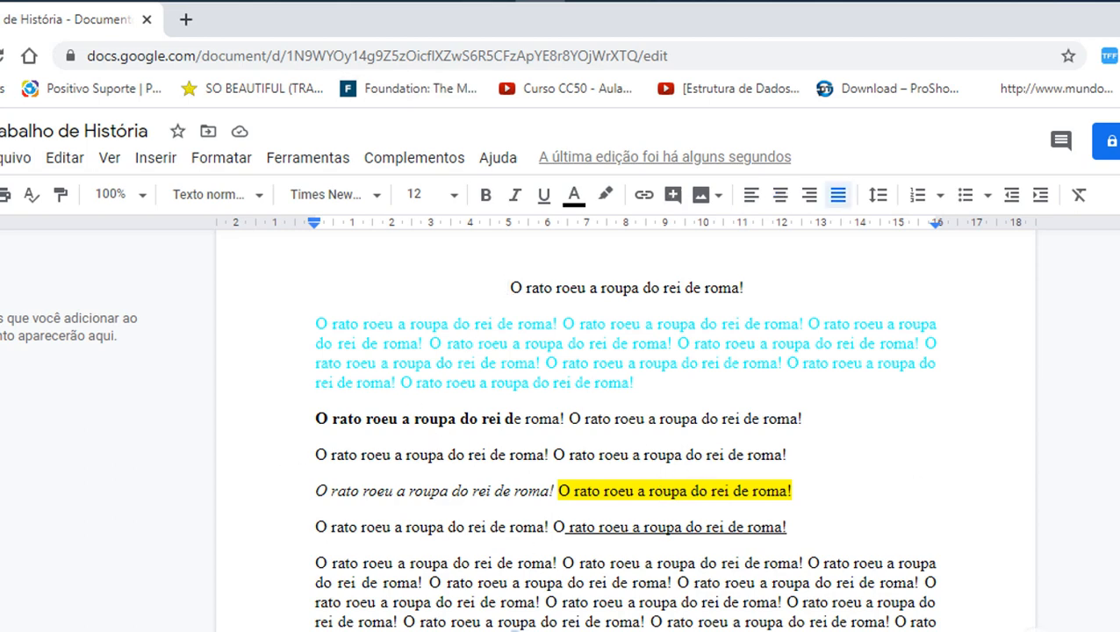
{"action": "left_click", "coordinate": [10, 159]}
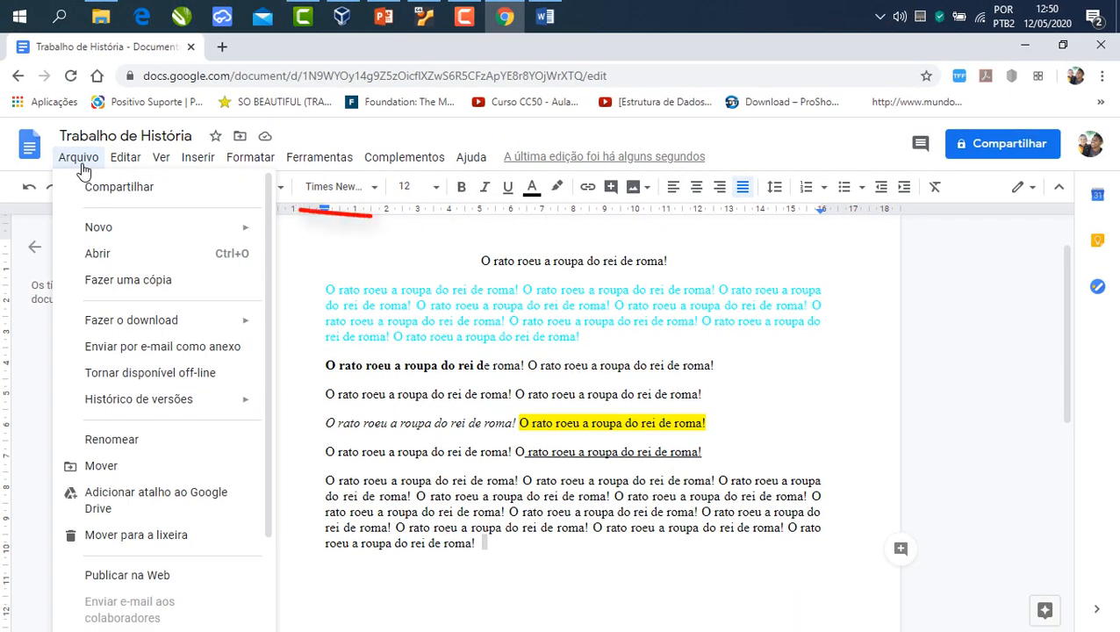
{"action": "mouse_move", "coordinate": [114, 320]}
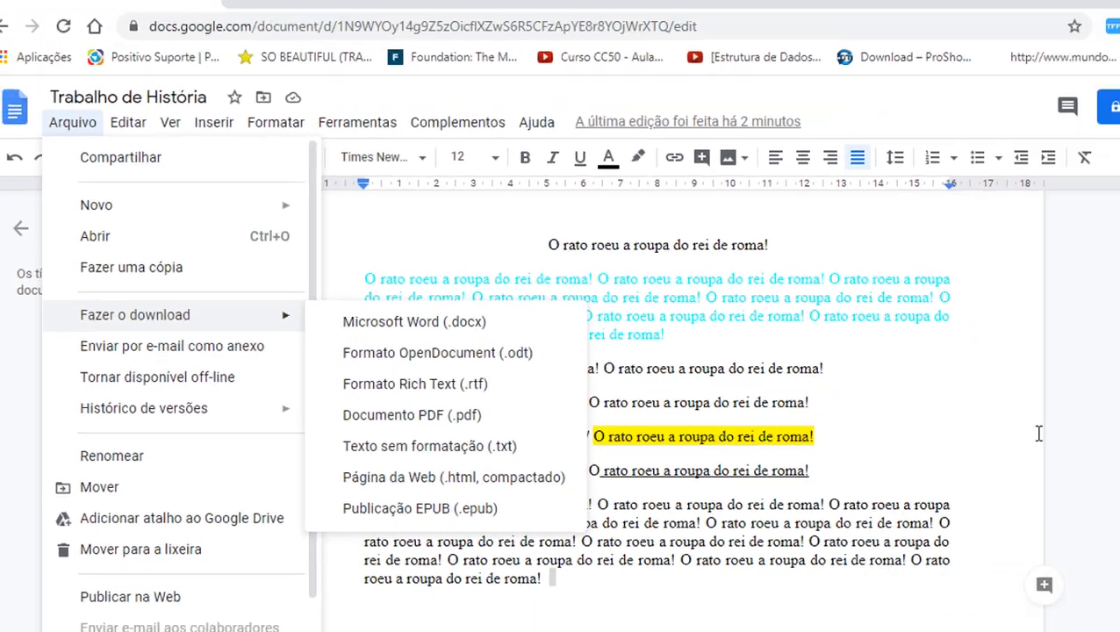
{"action": "left_click", "coordinate": [1074, 484]}
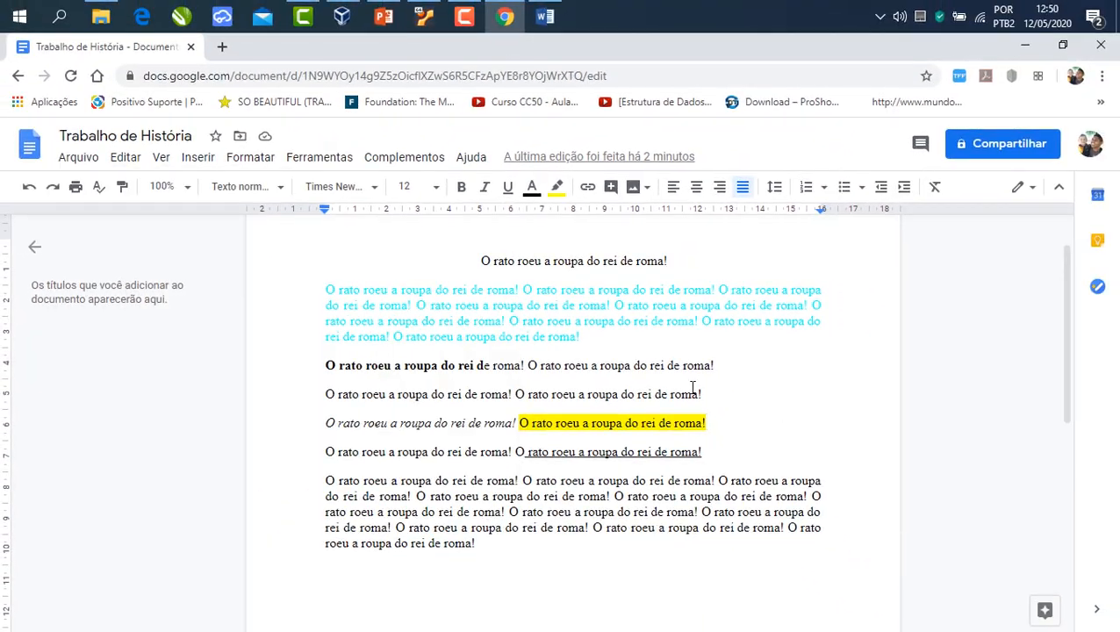